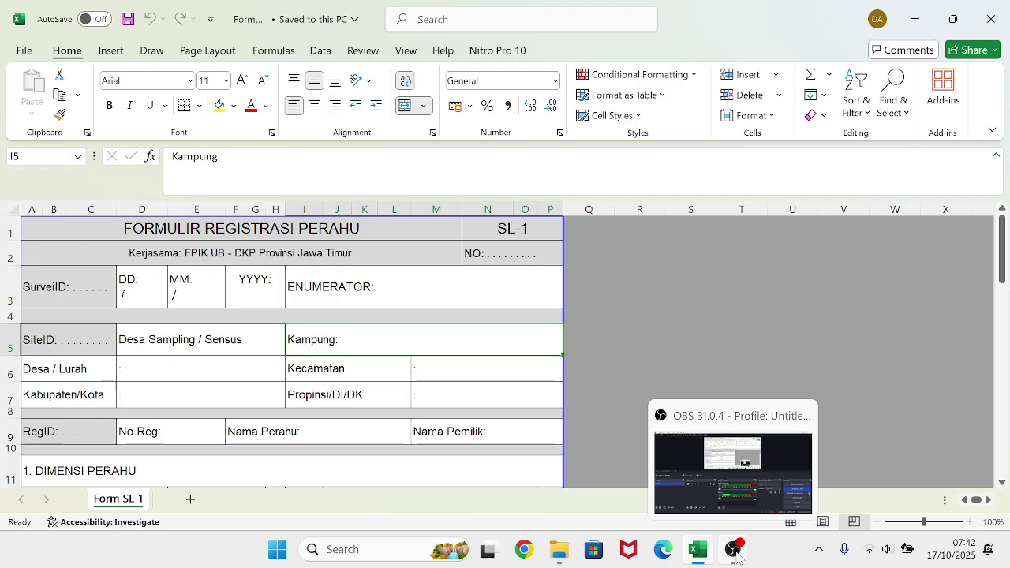
- Enter 17, 10 and 2025 in the DD, MM and YYYY cells D3, E3 and F3
click(483, 288)
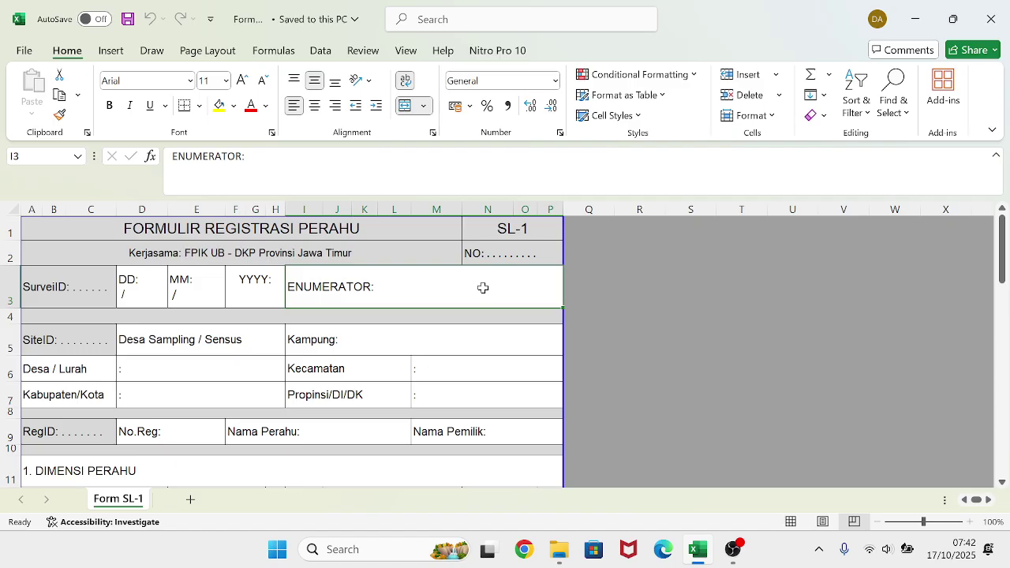
click(146, 293)
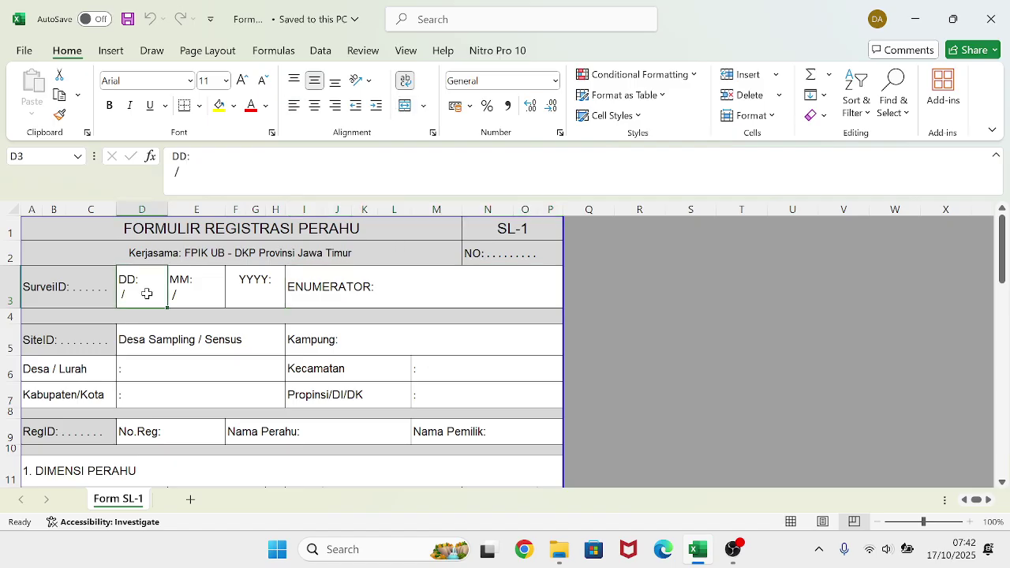
click(179, 171)
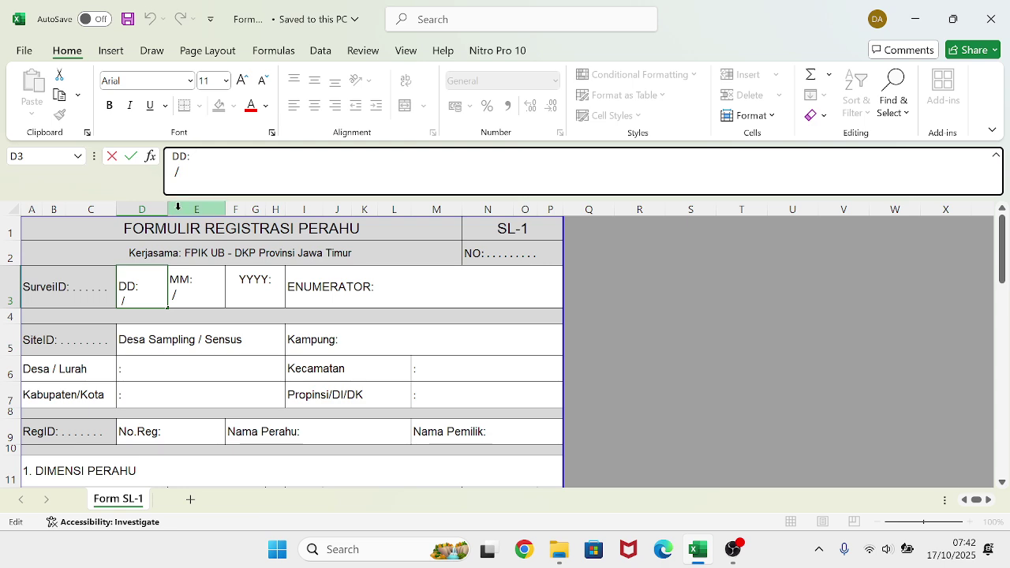
text(17)
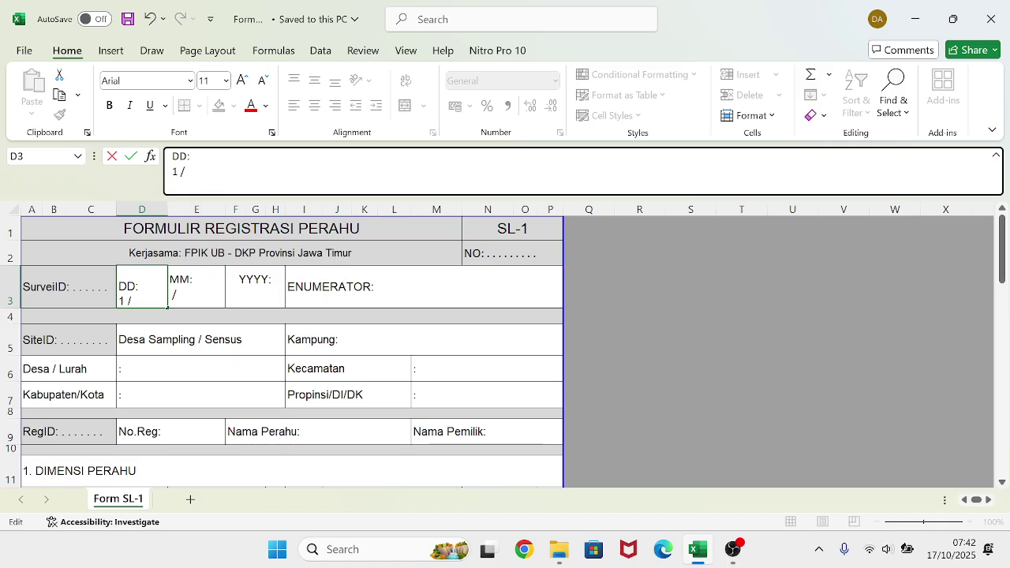
click(207, 292)
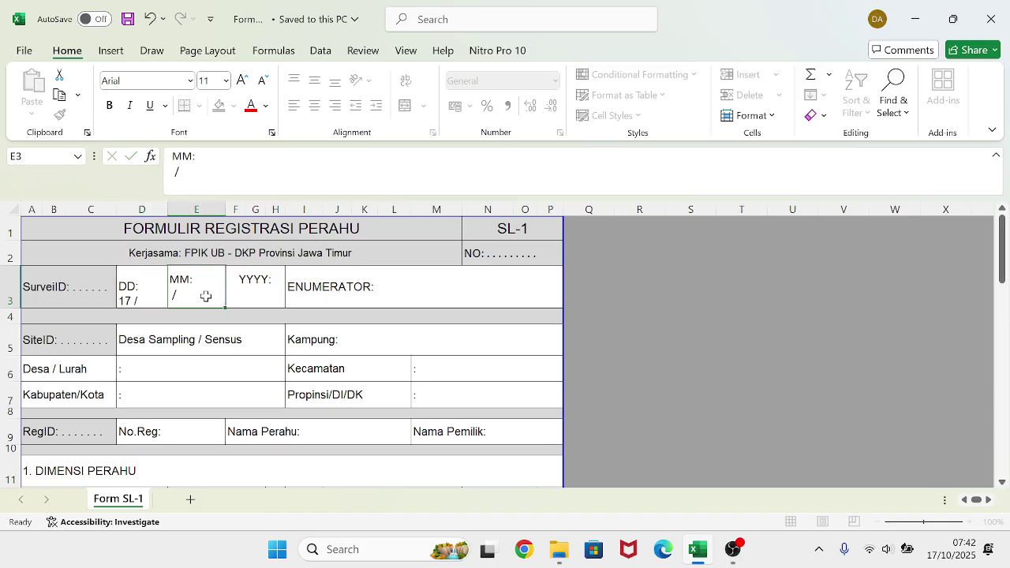
click(173, 172)
text(10)
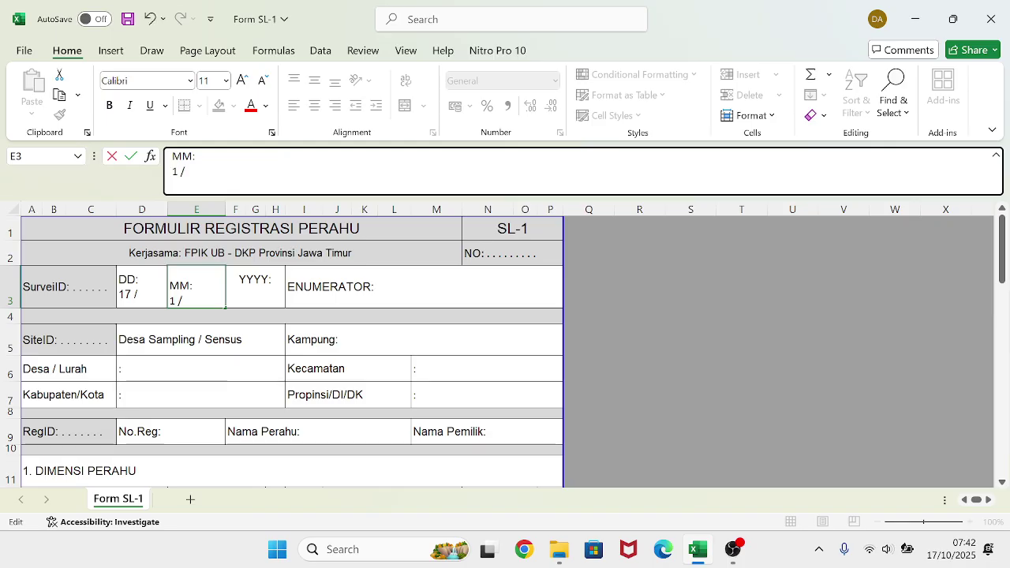
click(273, 298)
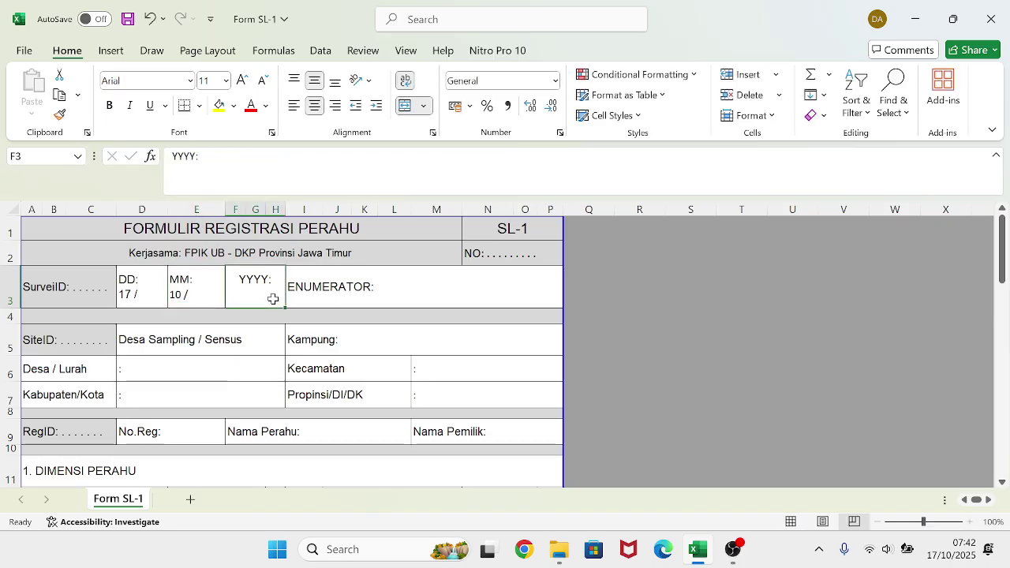
click(199, 183)
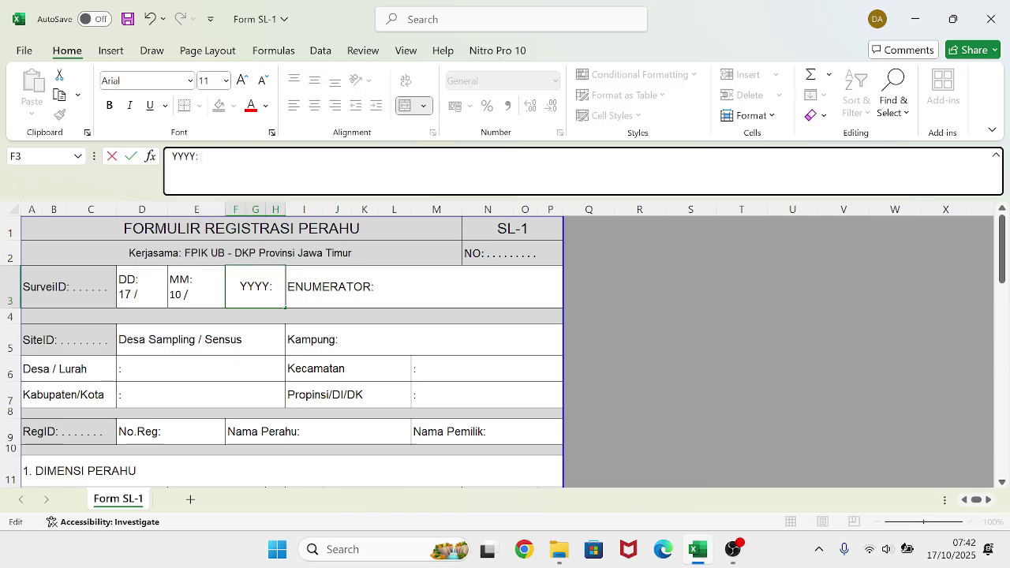
text(2025)
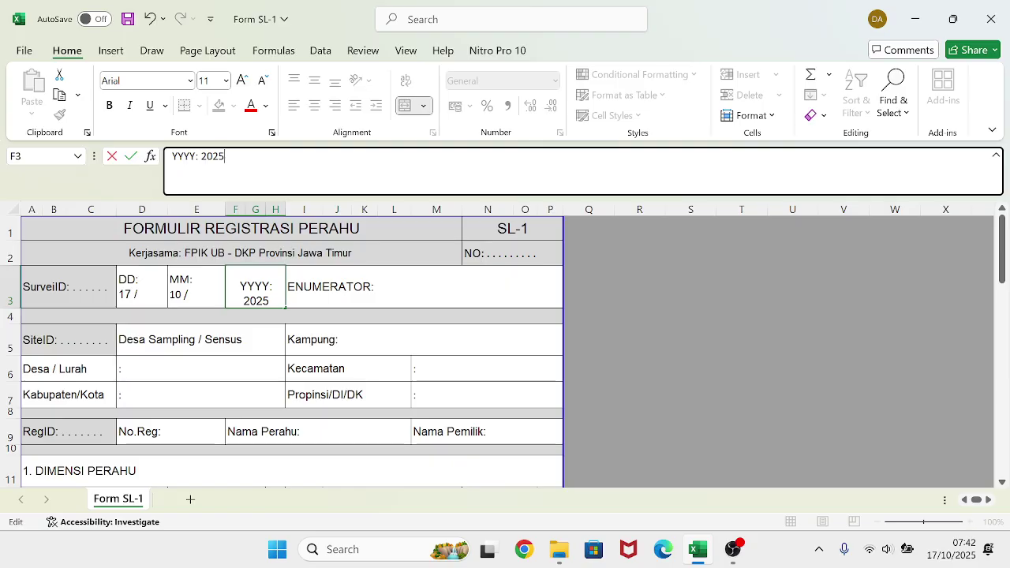
key(Return)
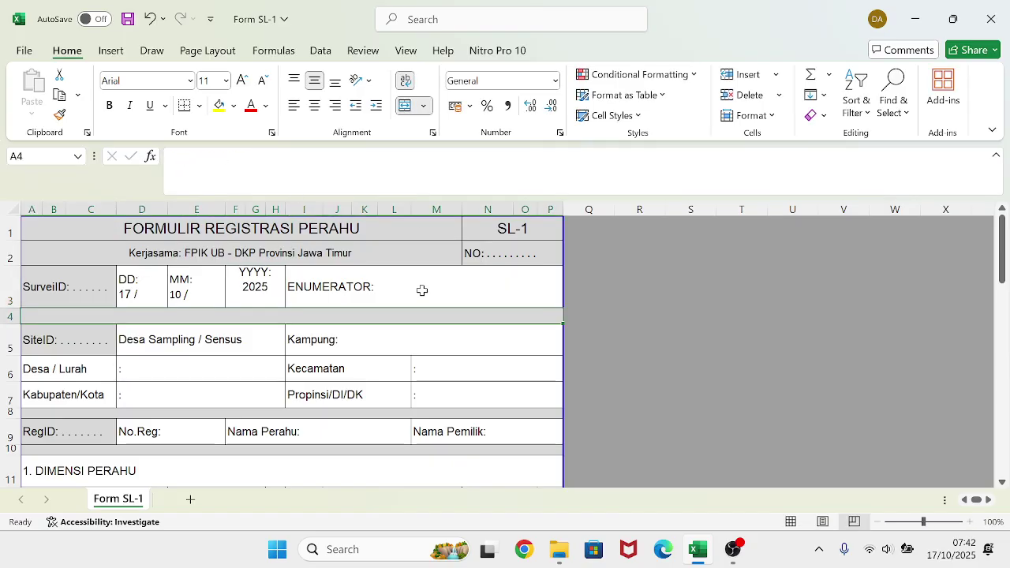
- Type the enumerator's full name after 'ENUMERATOR:' in merged cell I3
click(421, 289)
key(F2)
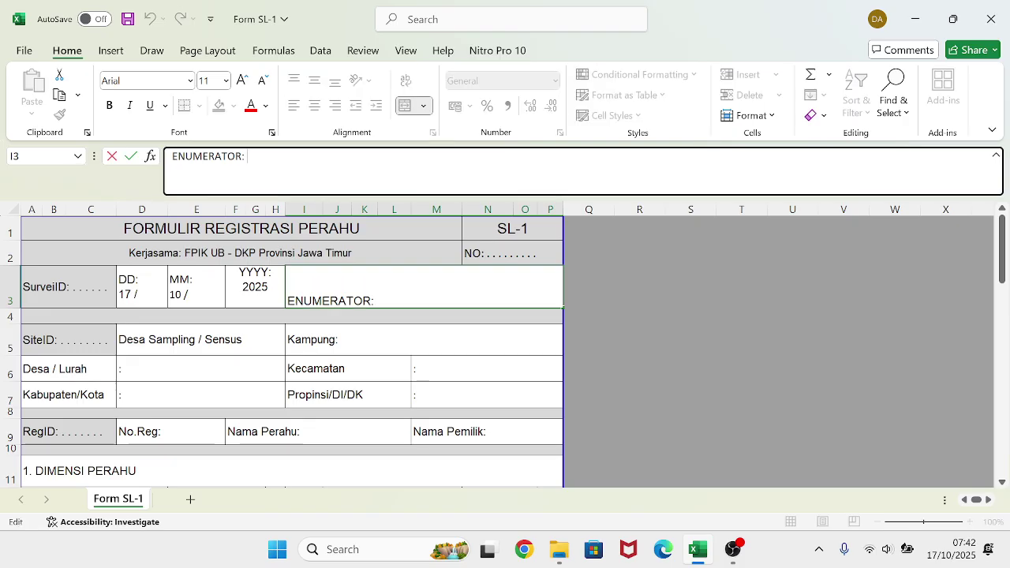
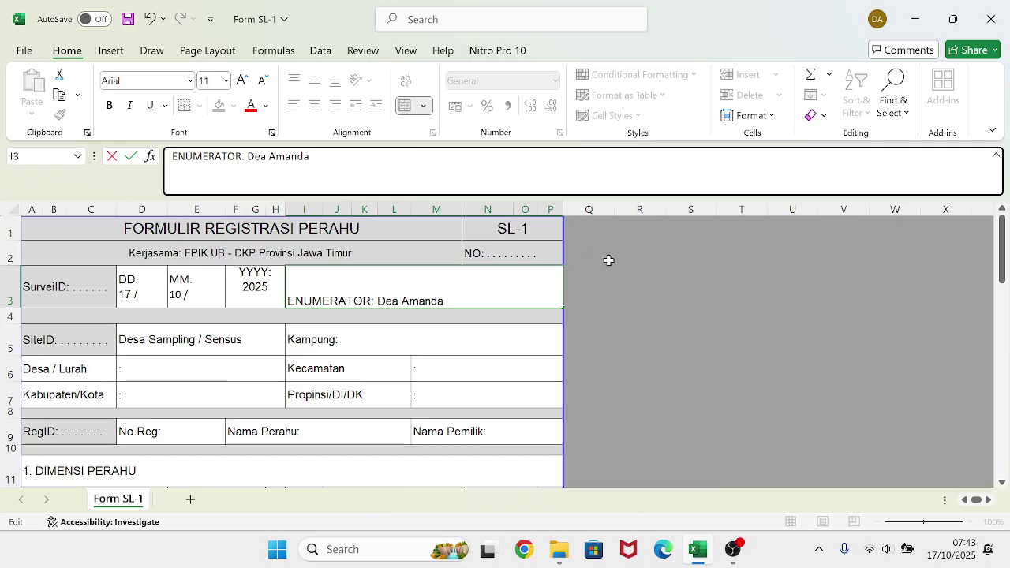
click(636, 275)
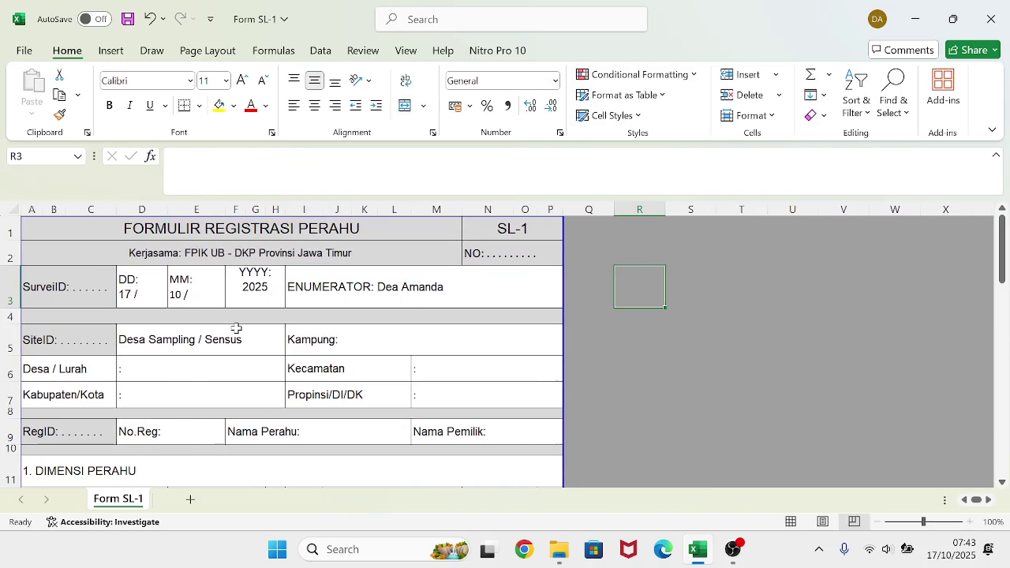
- Browse to PDP > Bahan Praktikum 5 > Bahan Praktikum 5 and open SL-1 Perikanan Laut
click(551, 546)
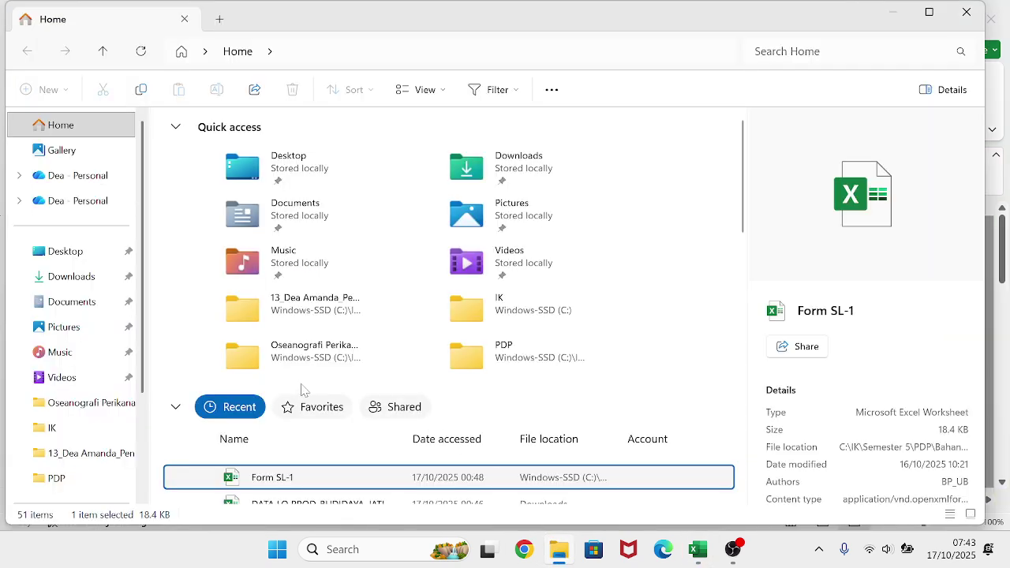
scroll(300, 390, down, 2)
scroll(298, 388, up, 2)
click(105, 477)
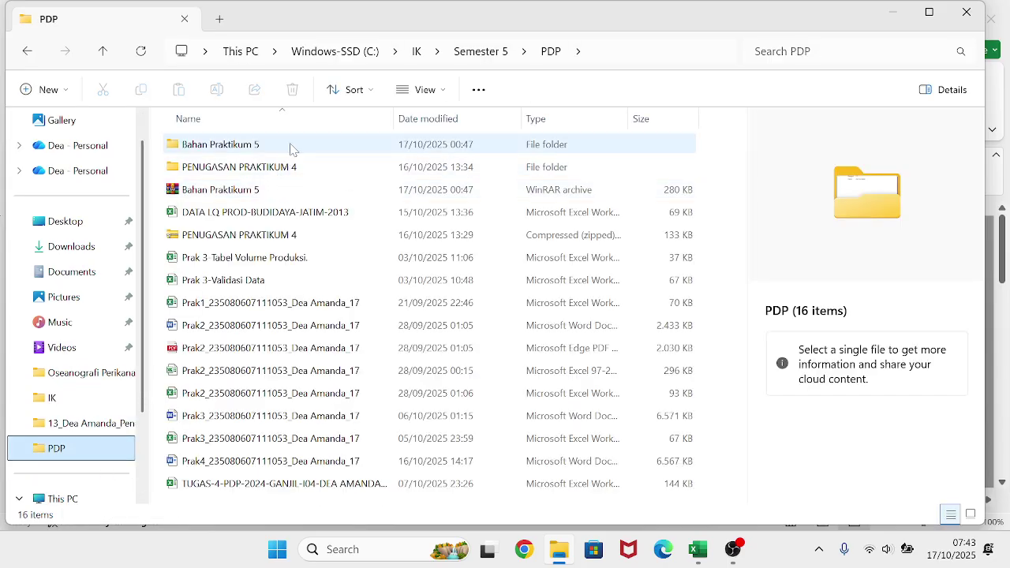
double_click(299, 147)
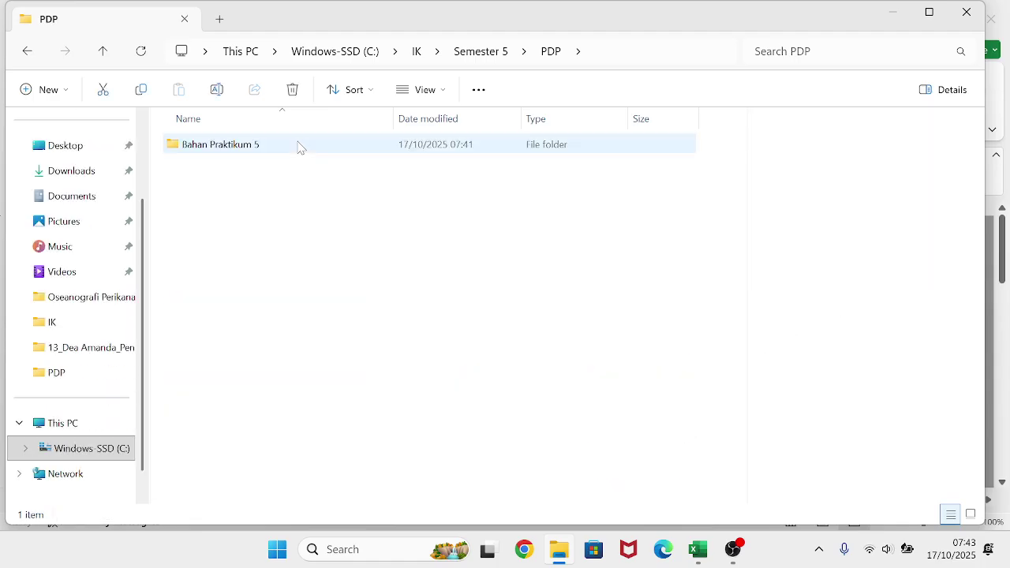
double_click(298, 147)
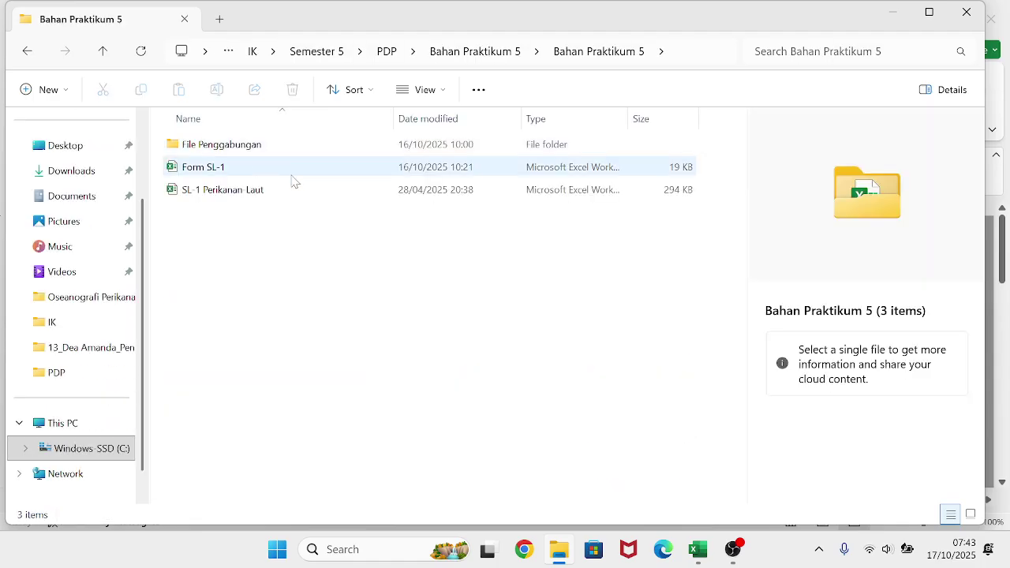
click(290, 182)
double_click(290, 181)
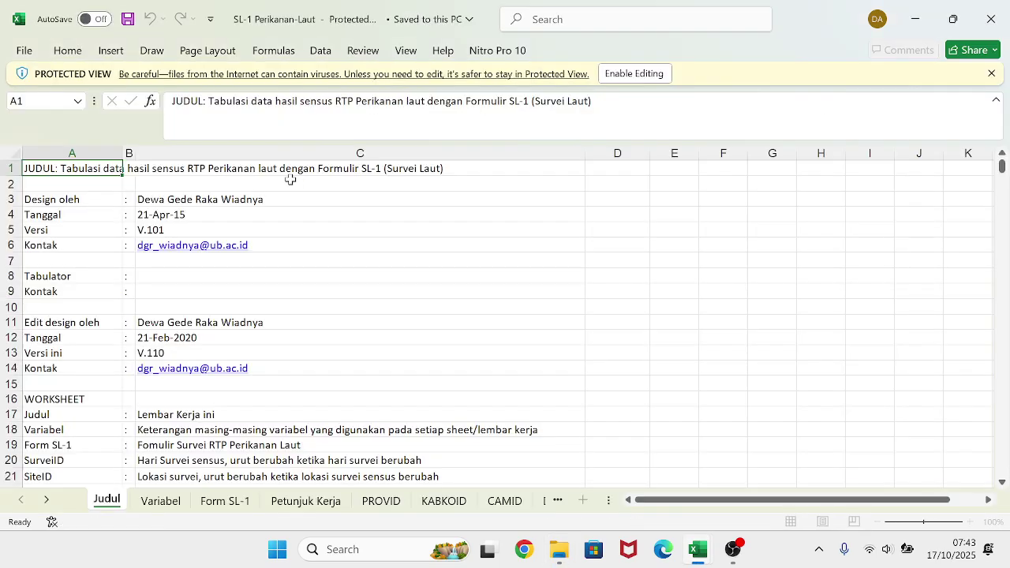
- Copy JAWA TIMUR from cell B2 of the PROVID sheet
click(380, 504)
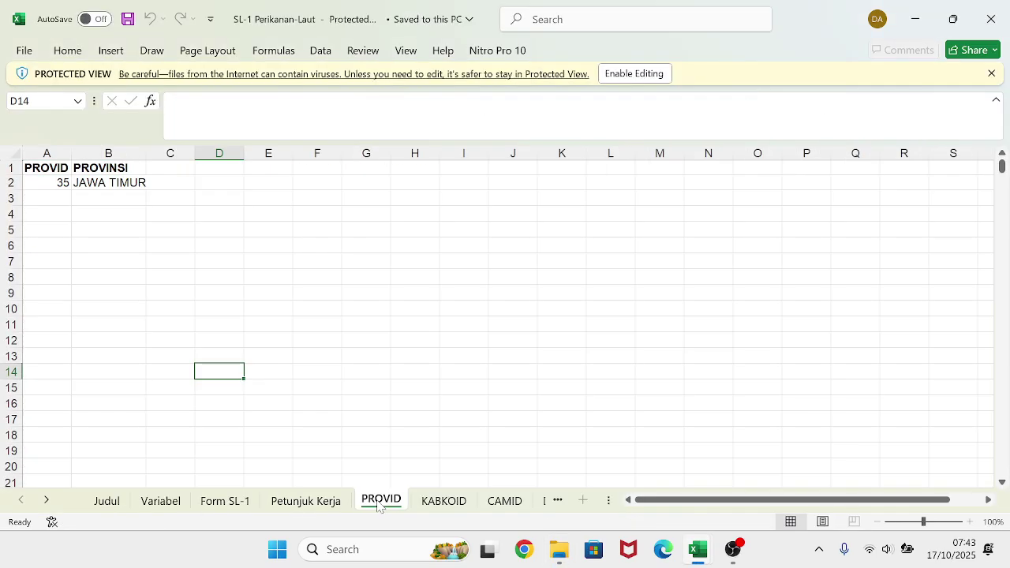
click(131, 185)
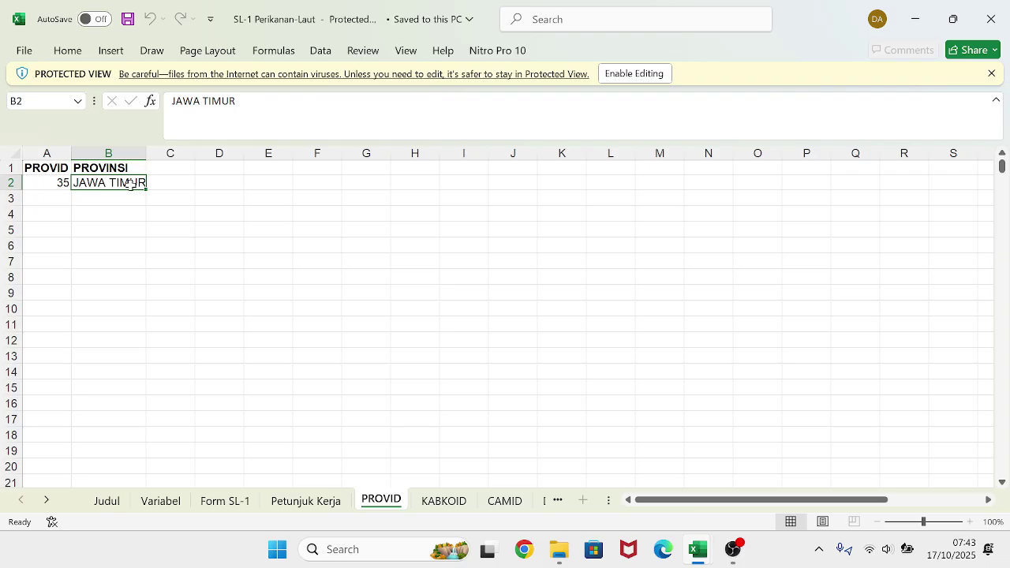
key(ctrl+c)
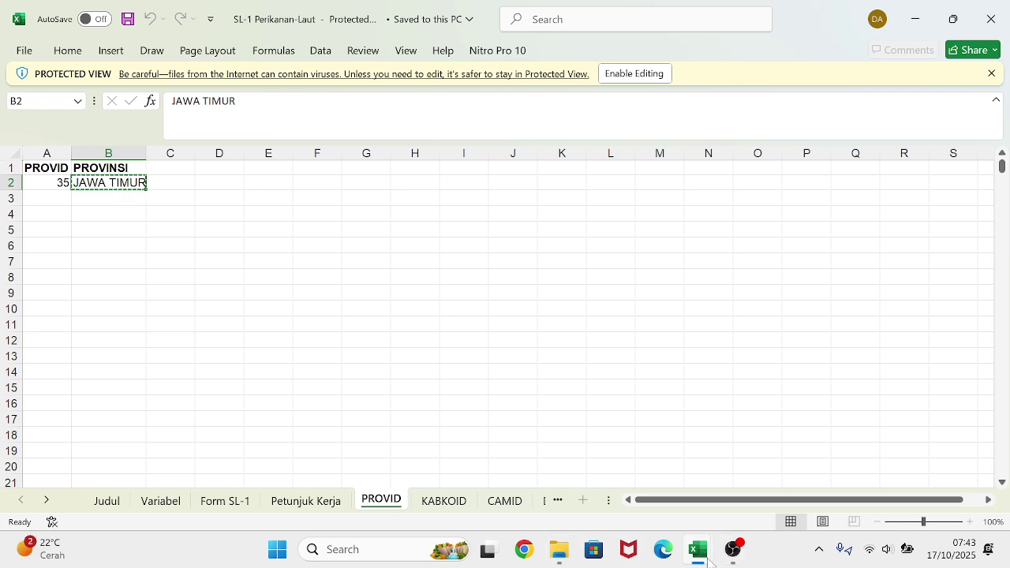
- Try pasting the province into Form SL-1 cell M7 and dismiss the paste error dialogs
mouse_move(697, 550)
click(667, 474)
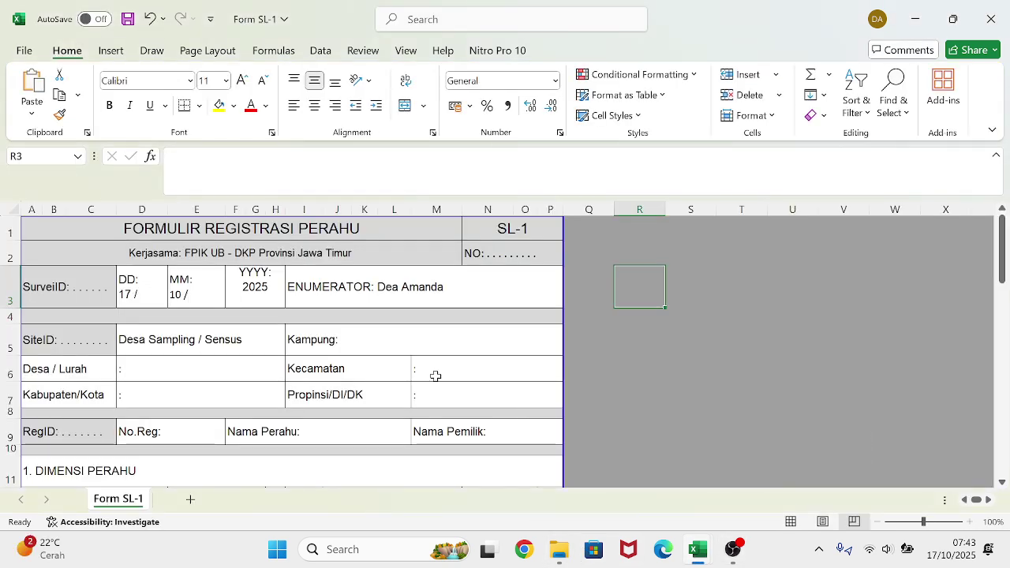
click(446, 404)
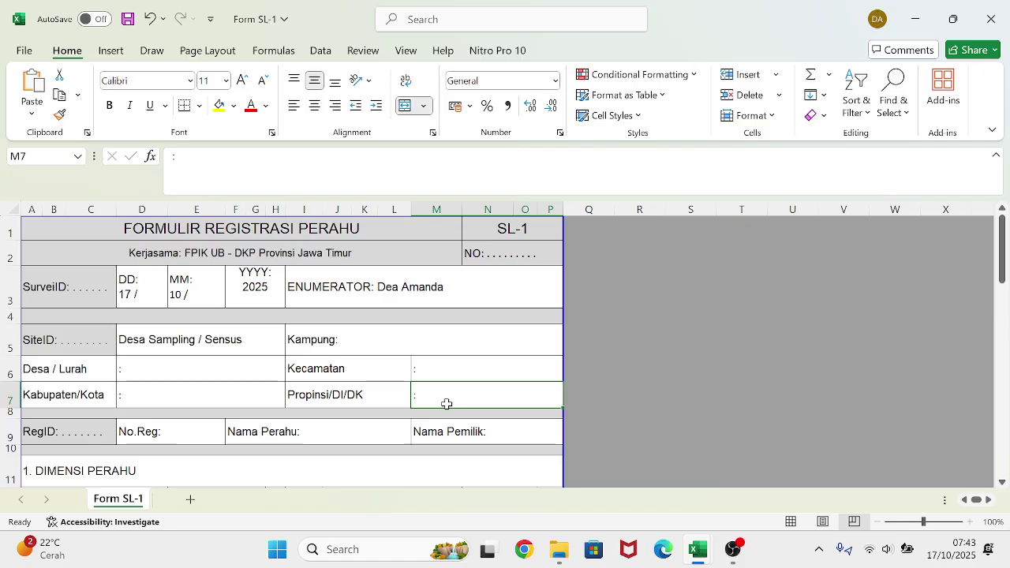
key(ctrl+v)
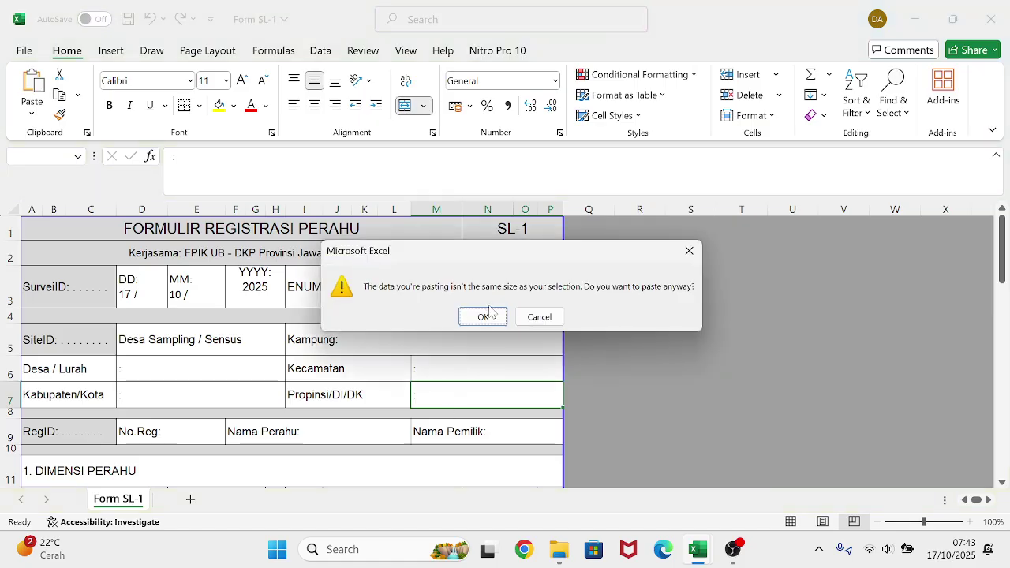
click(488, 313)
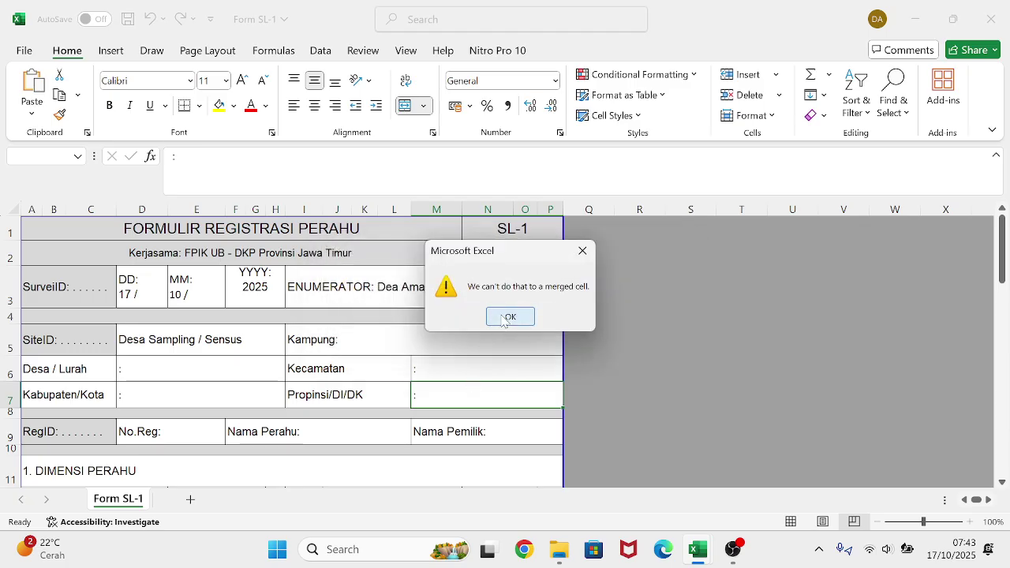
click(505, 317)
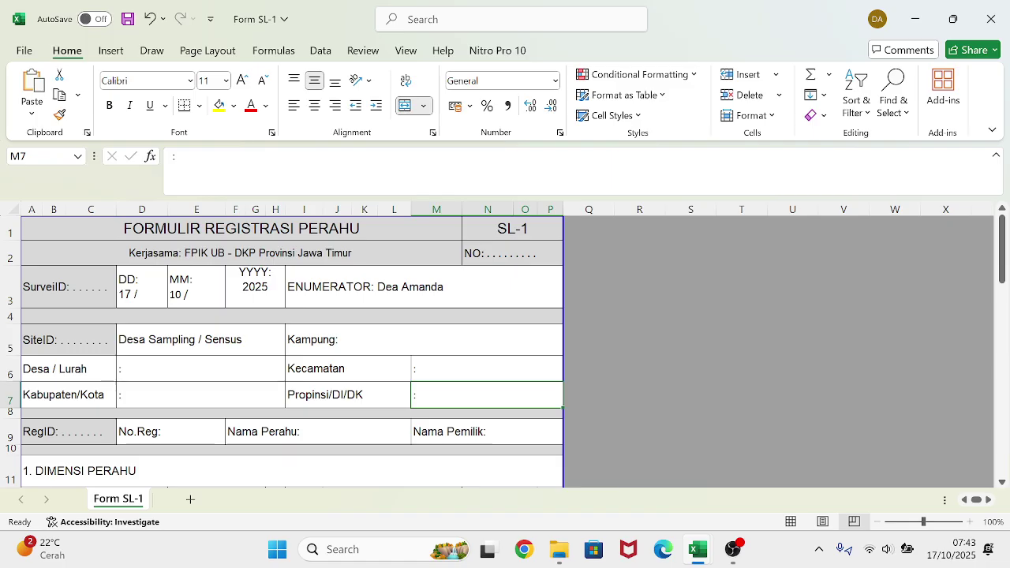
- Type JAWA TIMUR in capitals after the colon in M7
key(F2)
text(Jaw)
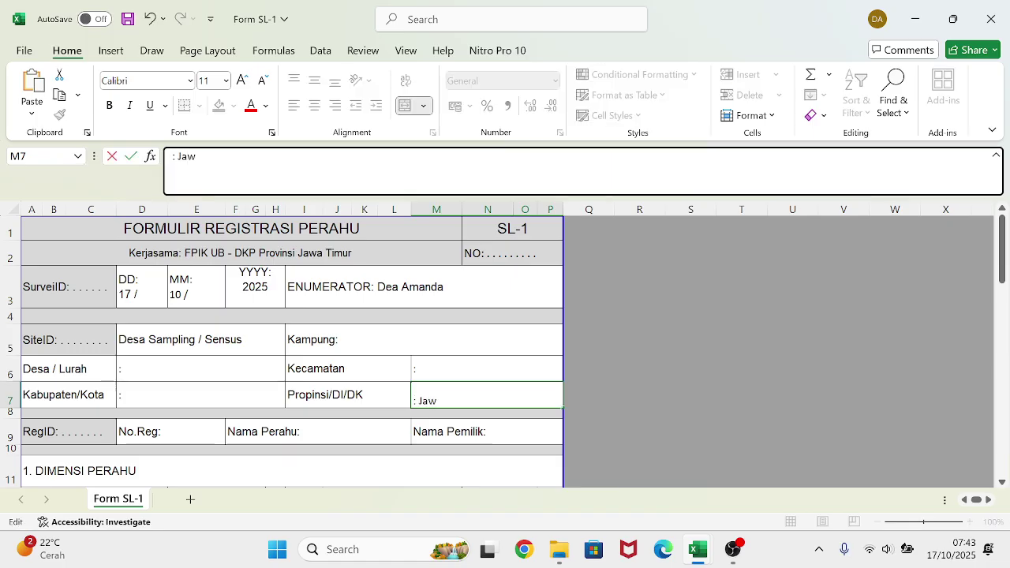
key(BackSpace)
key(BackSpace)
key(BackSpace)
key(Caps_Lock)
text(JAWA)
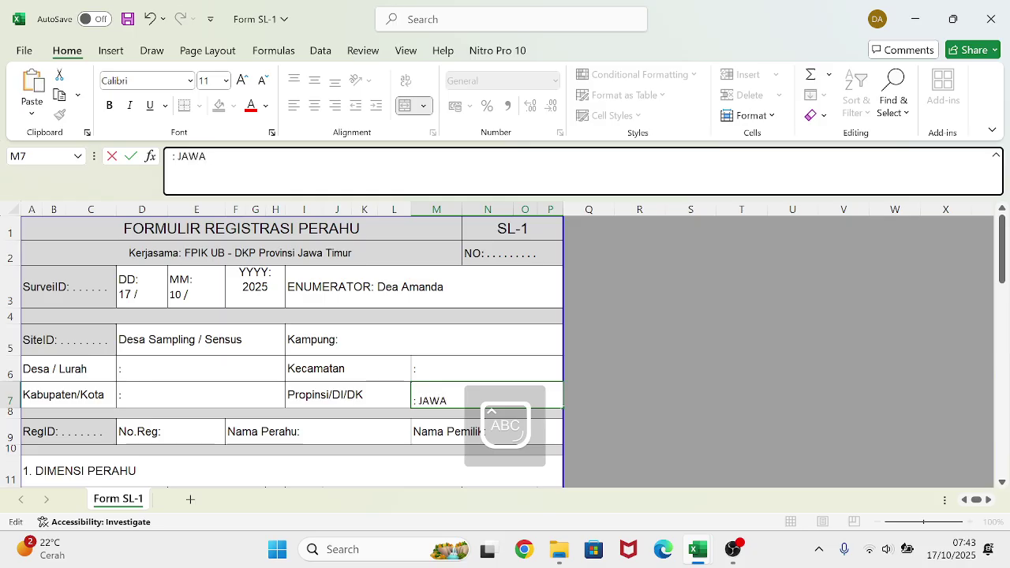
text( TIMUR)
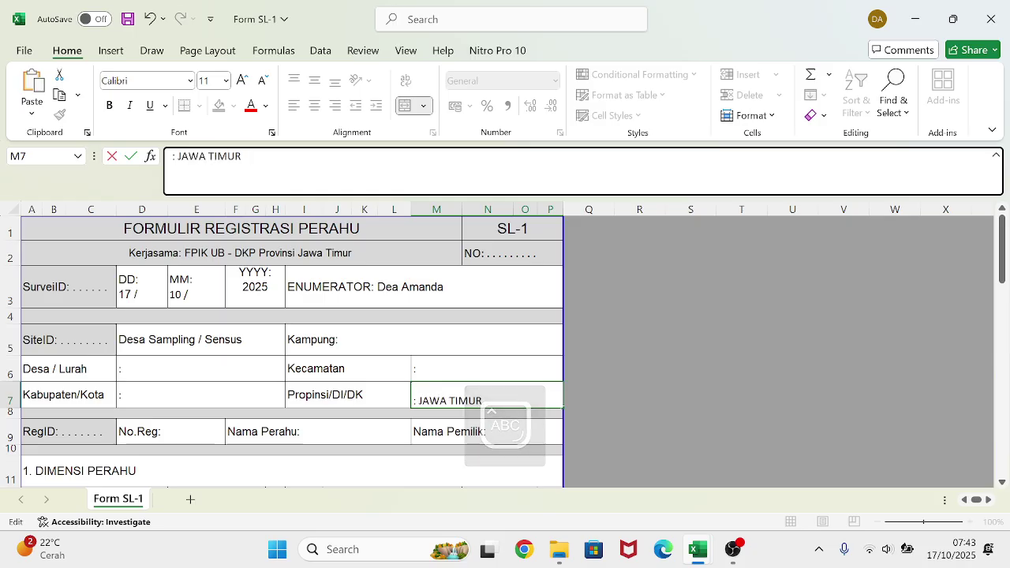
key(Return)
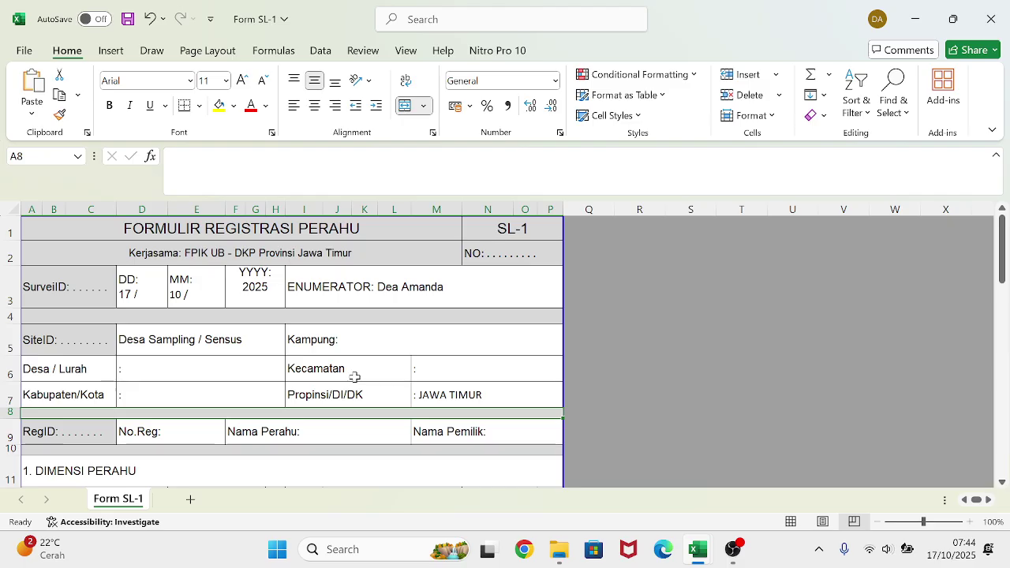
- Snap both workbooks side by side and select PACITAN in B2 of the KABKOID sheet
key(super+Right)
key(Return)
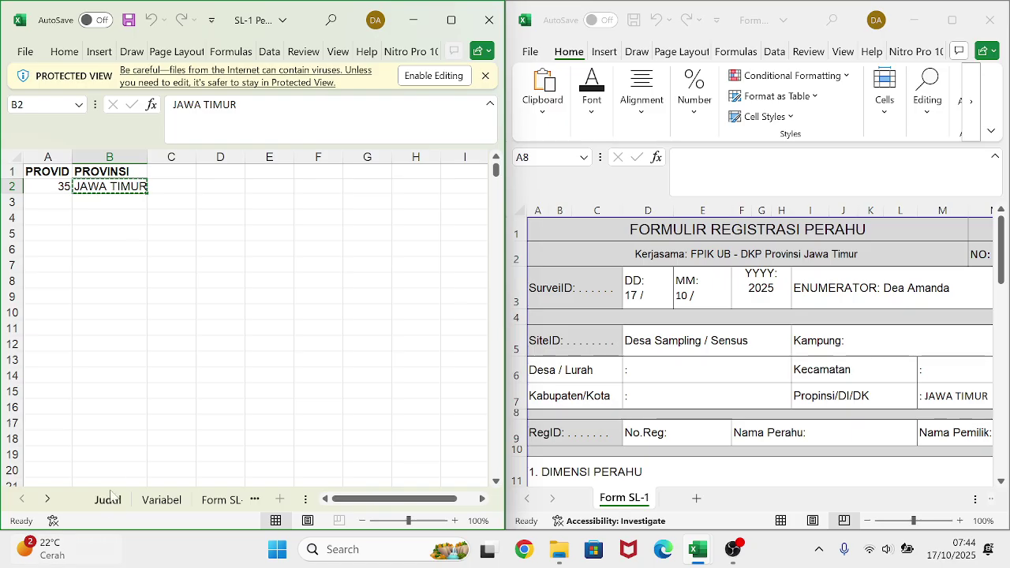
click(231, 499)
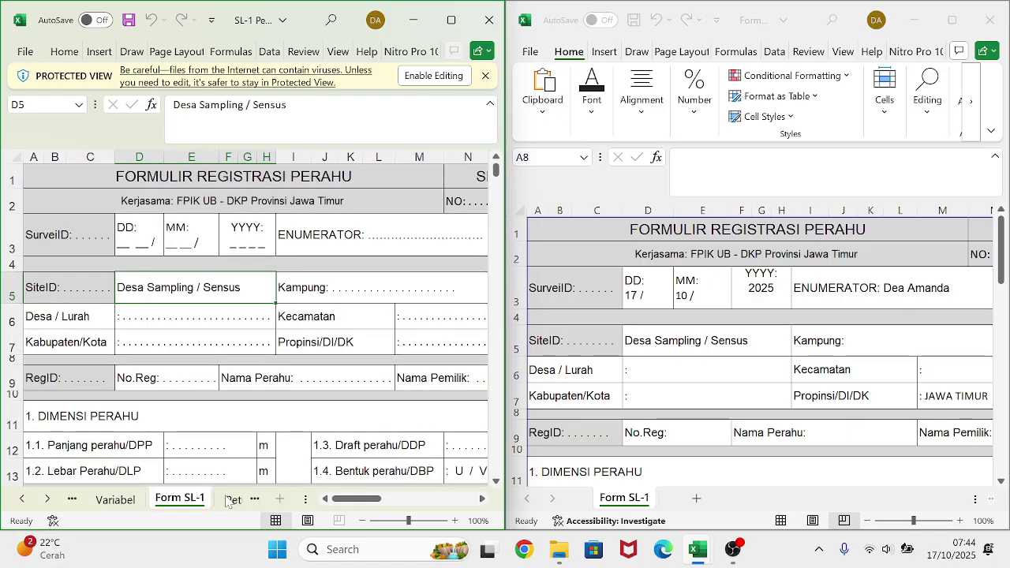
click(228, 500)
click(213, 502)
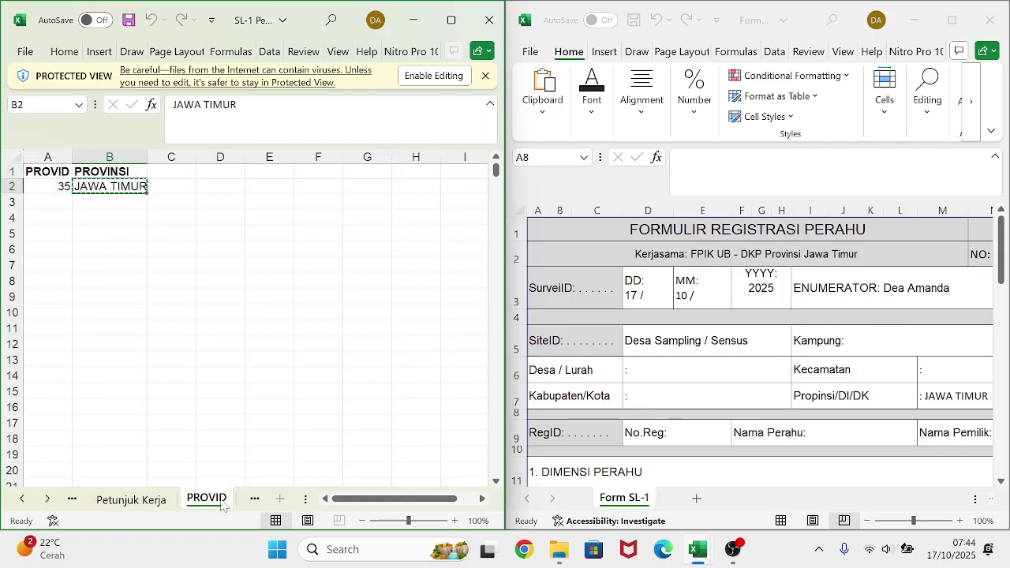
key(Right)
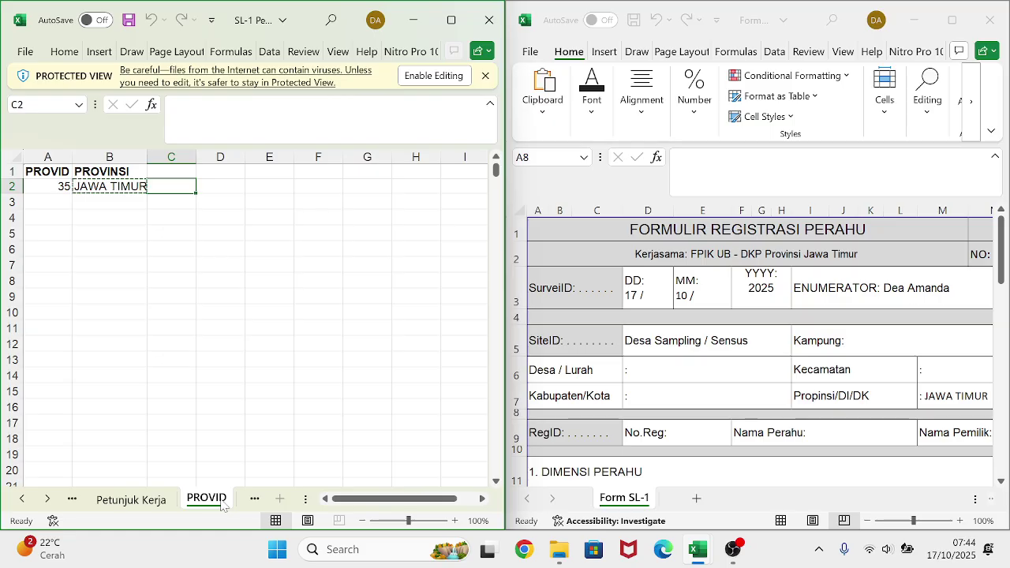
click(254, 499)
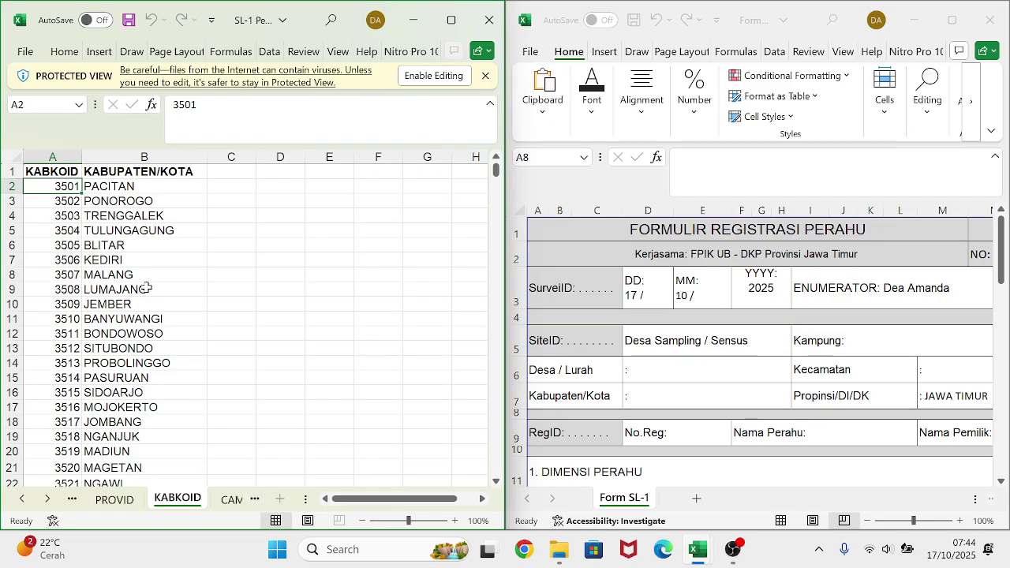
click(145, 186)
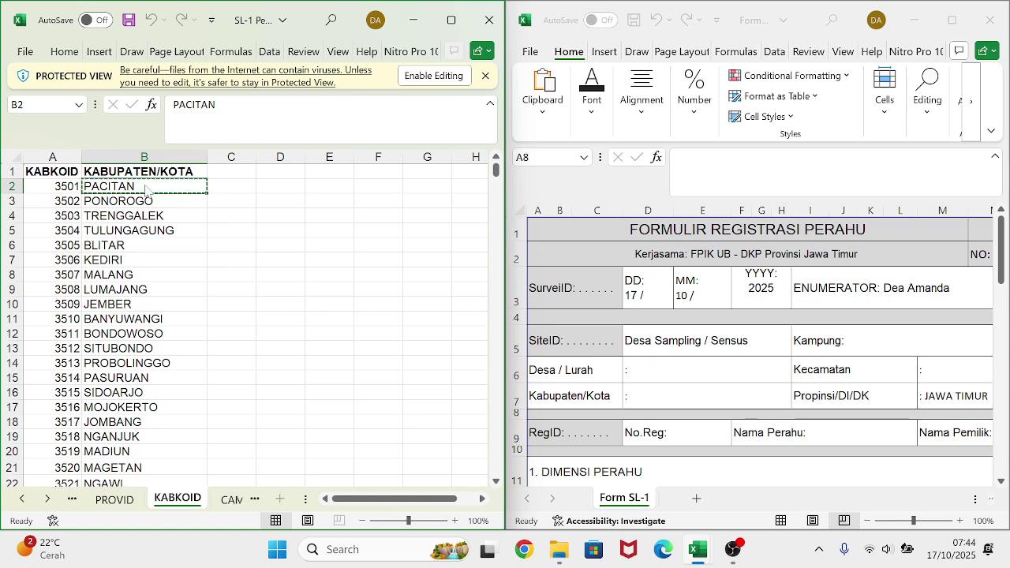
scroll(813, 282, right, 3)
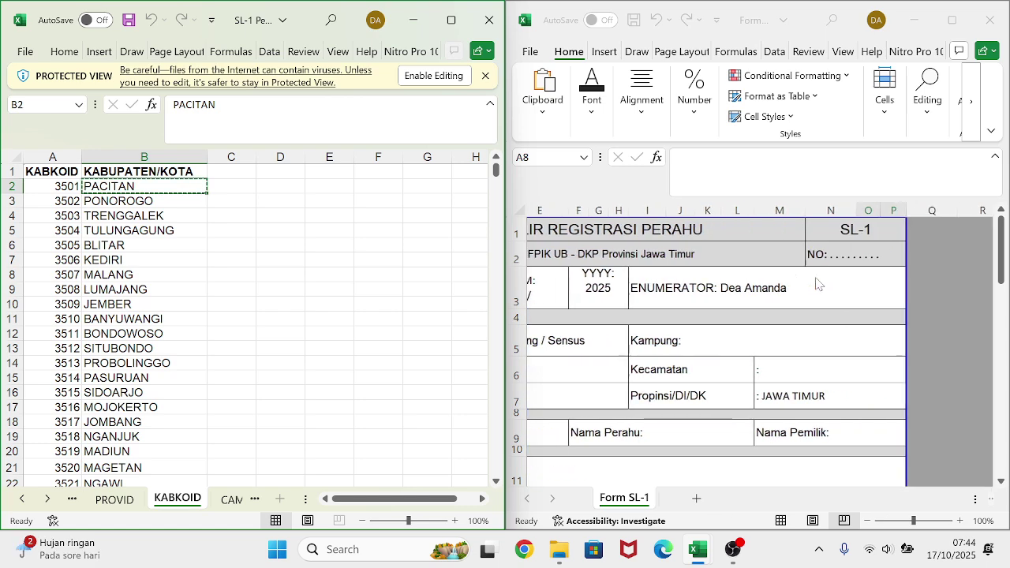
- Paste PACITAN into the Kecamatan answer by mistake, then undo it
click(825, 371)
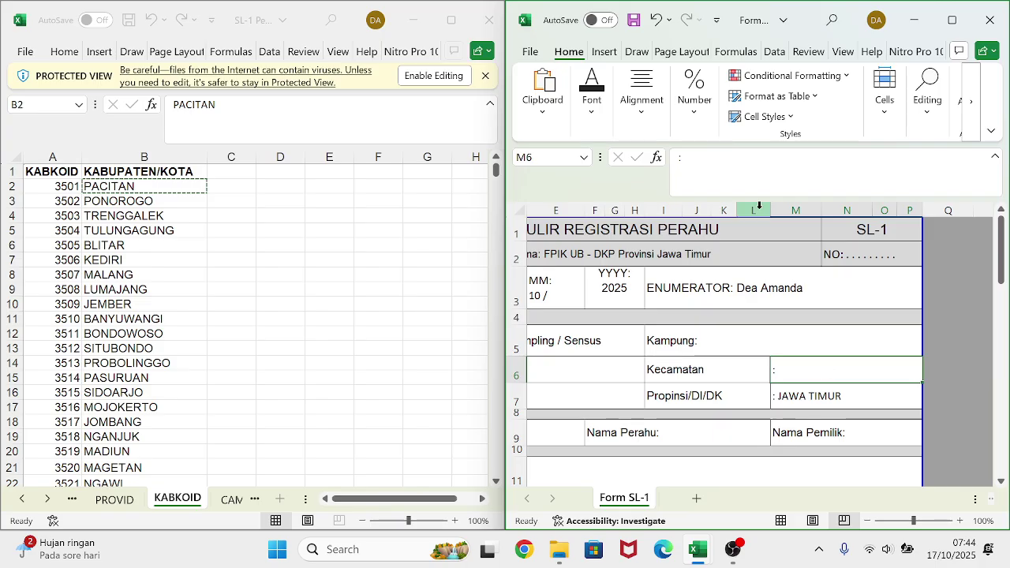
click(758, 162)
key(ctrl+v)
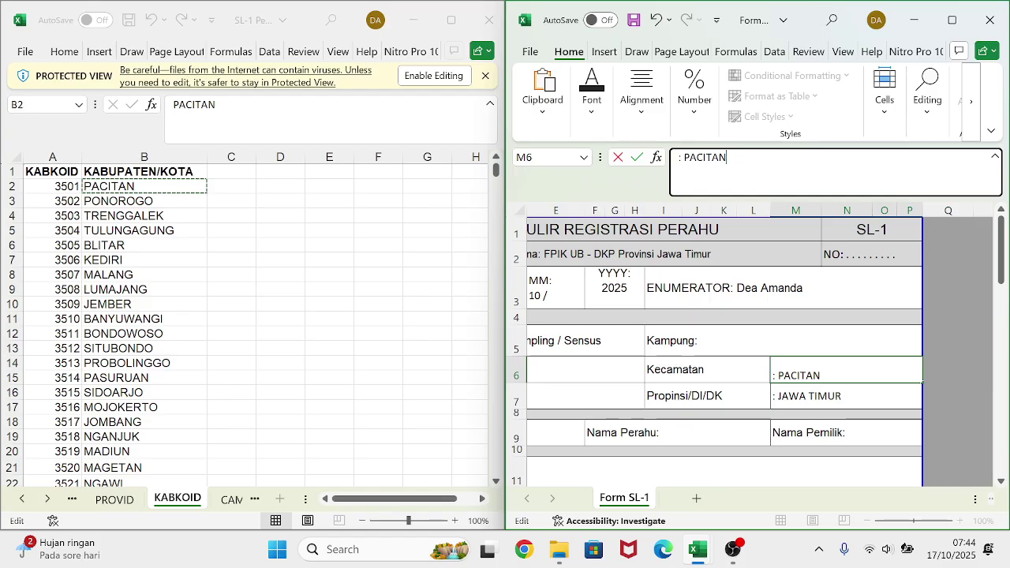
key(Return)
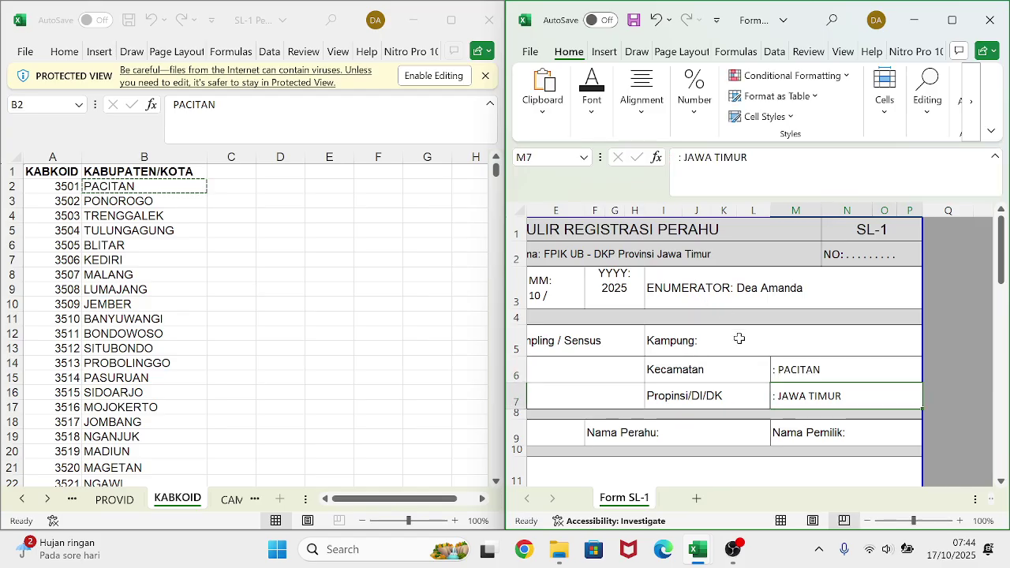
scroll(739, 339, left, 3)
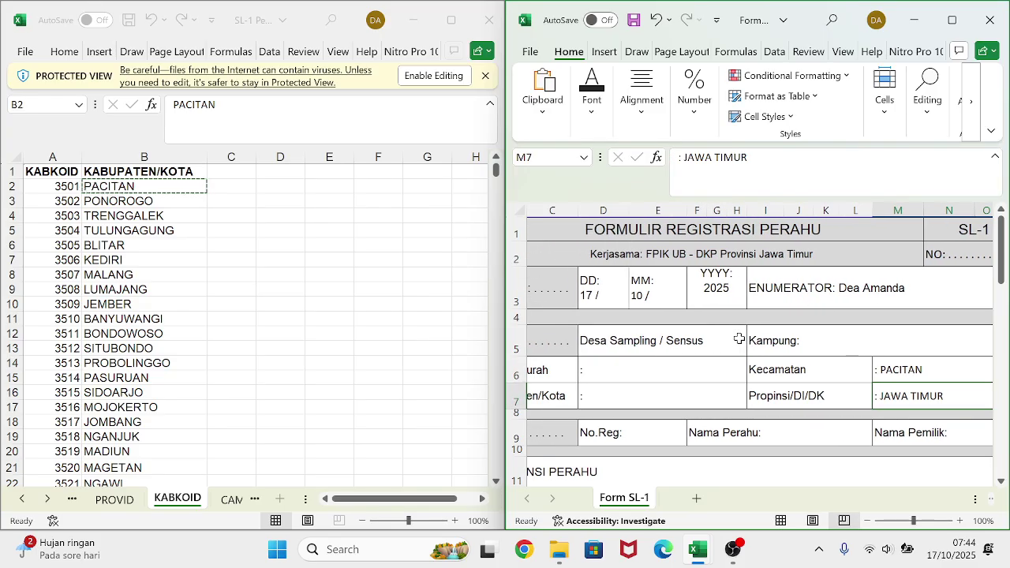
scroll(739, 338, left, 1)
key(ctrl+z)
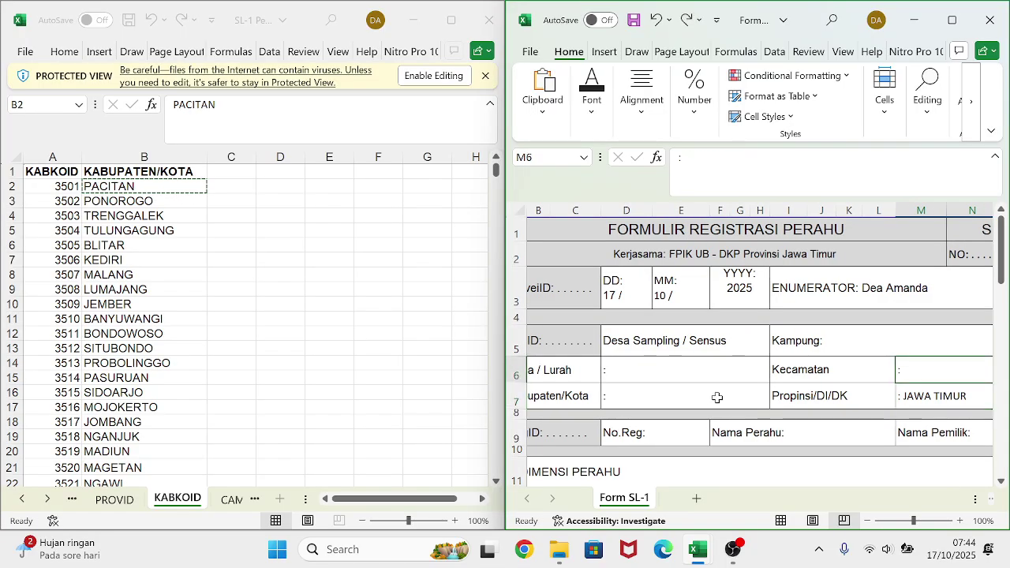
- Attempt pasting PACITAN into the Kabupaten/Kota answer D7 and close the Lenovo Vantage pop-up
click(709, 401)
key(F2)
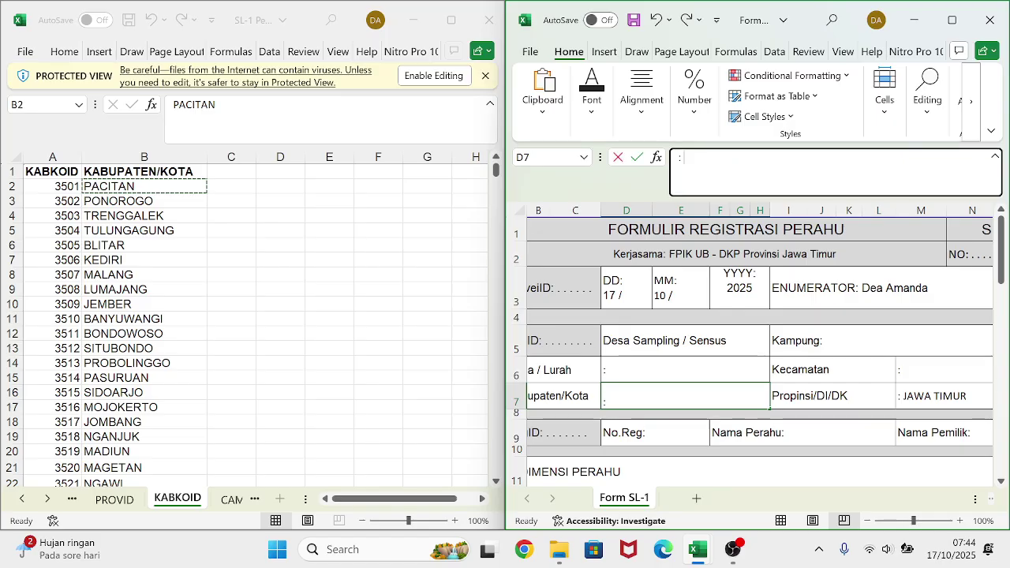
text(PACITAN)
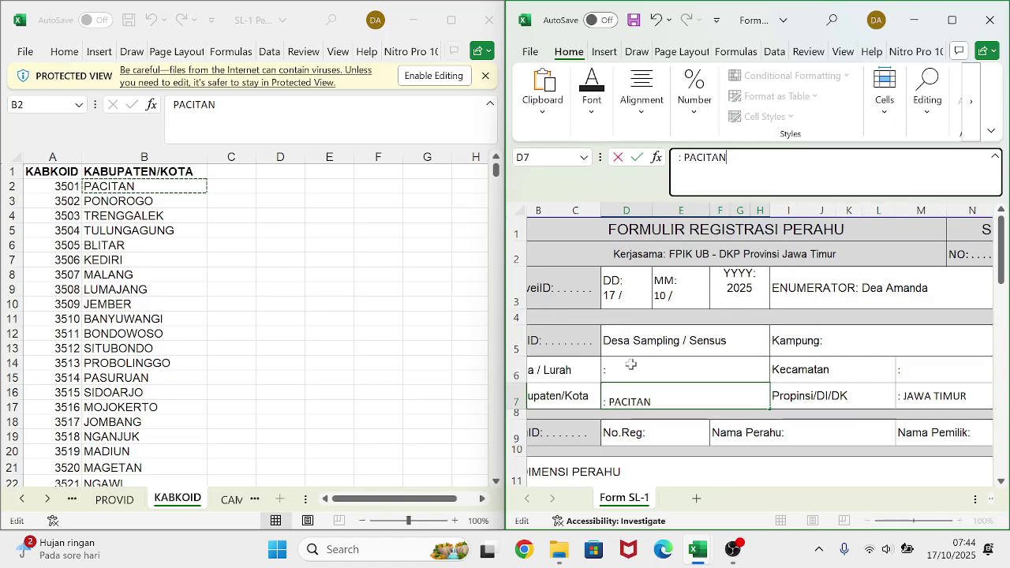
key(F12)
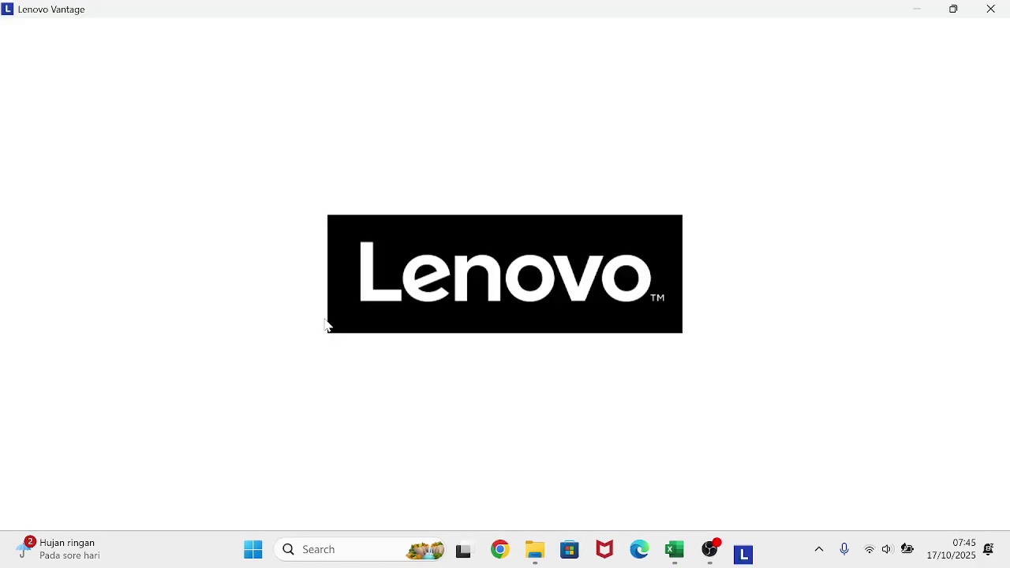
click(991, 11)
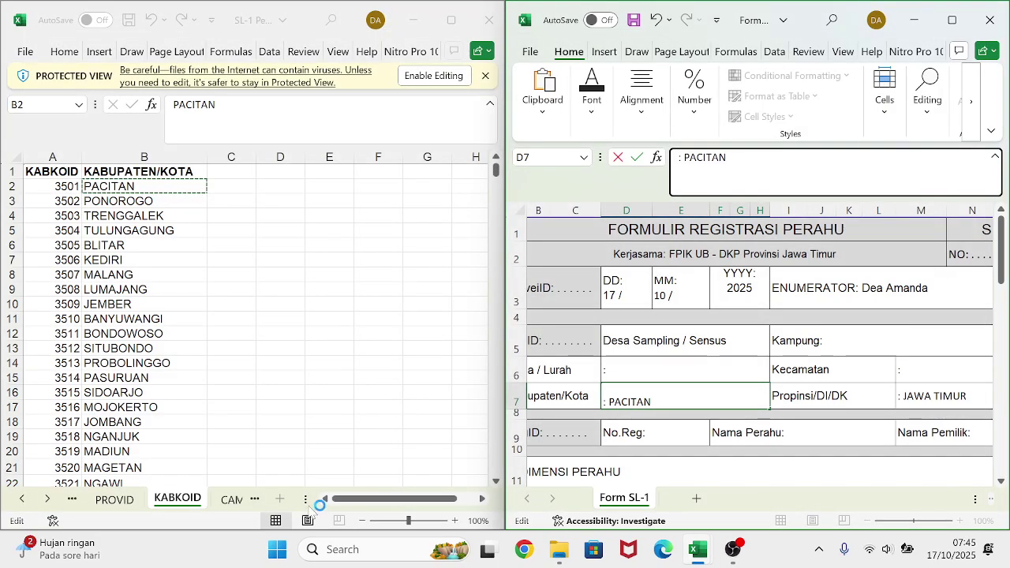
- Open the CAMID sub-district sheet and look over entries like TEGALOMBO and code 3501122
click(231, 500)
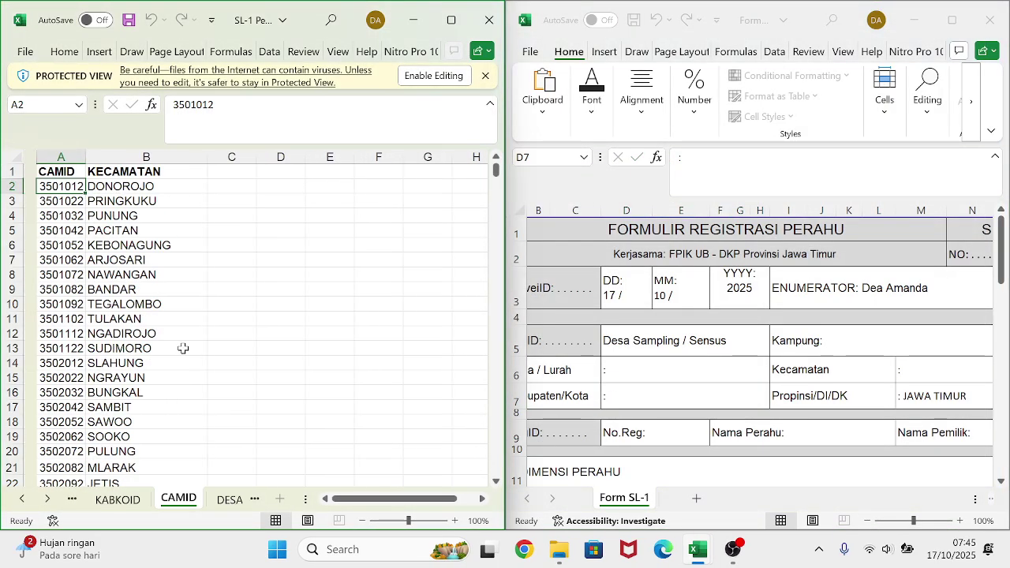
click(83, 305)
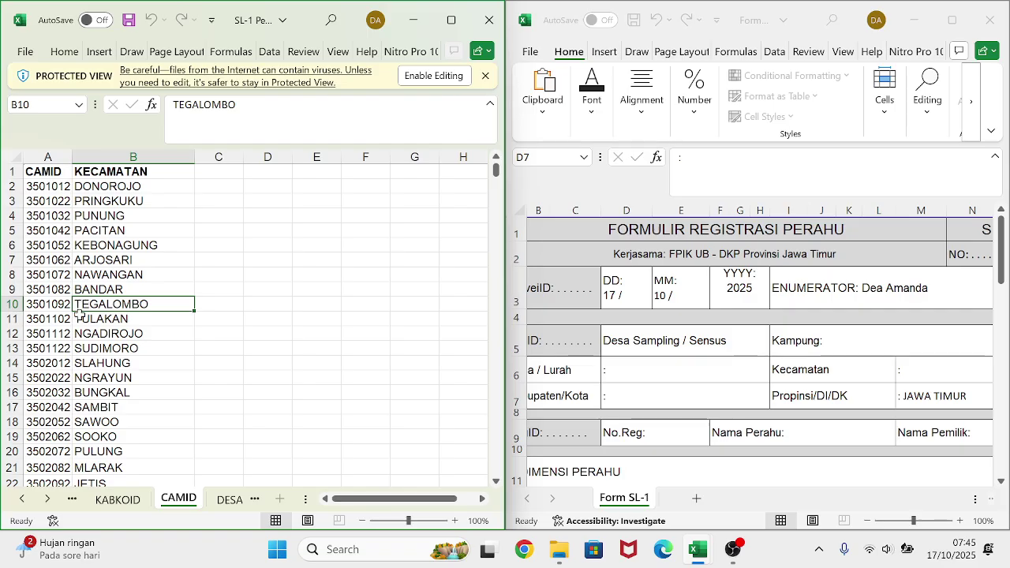
click(49, 347)
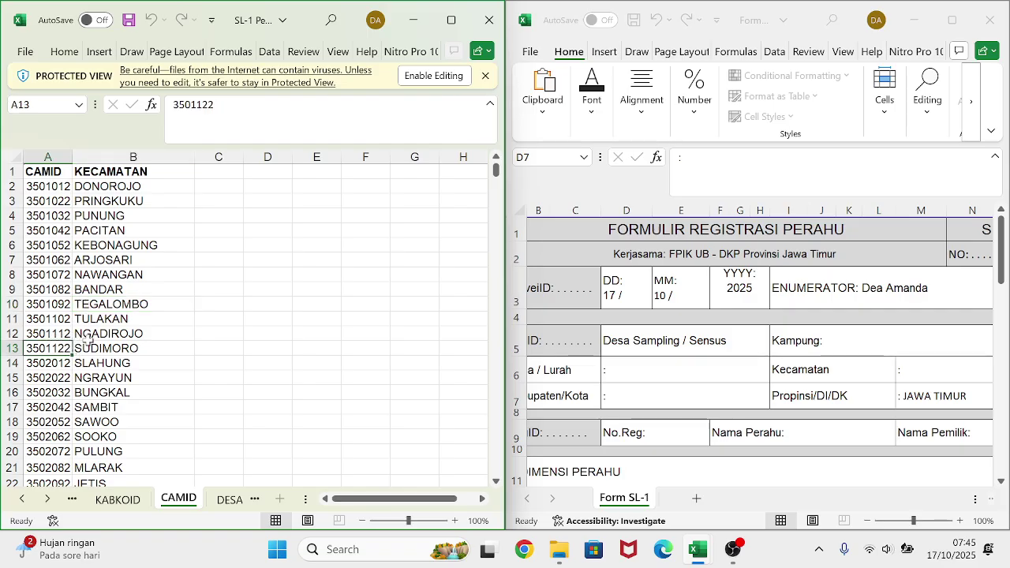
scroll(667, 375, left, 2)
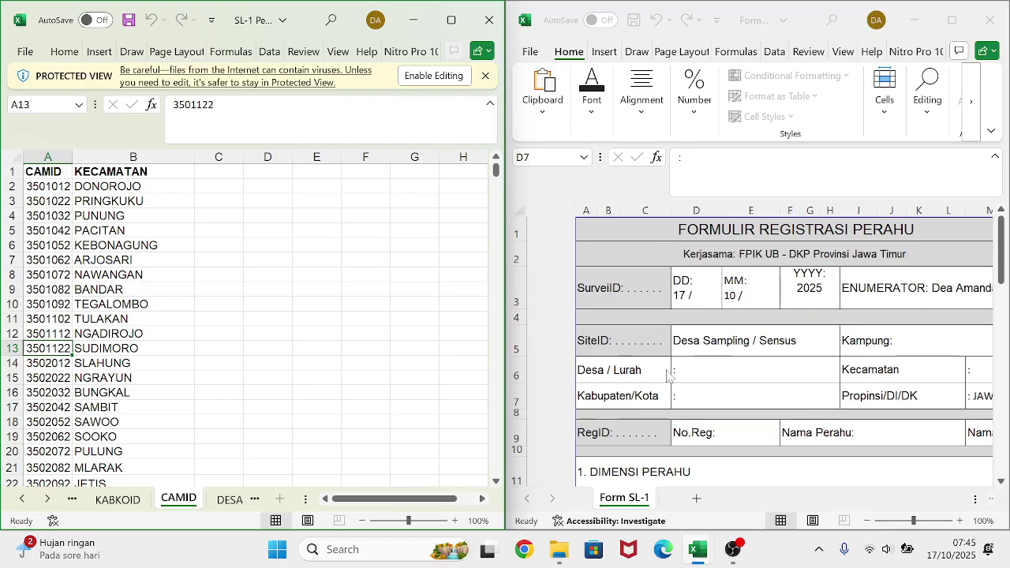
scroll(667, 375, right, 3)
- Paste PACITAN after the colon in the Kabupaten/Kota answer D7
click(679, 384)
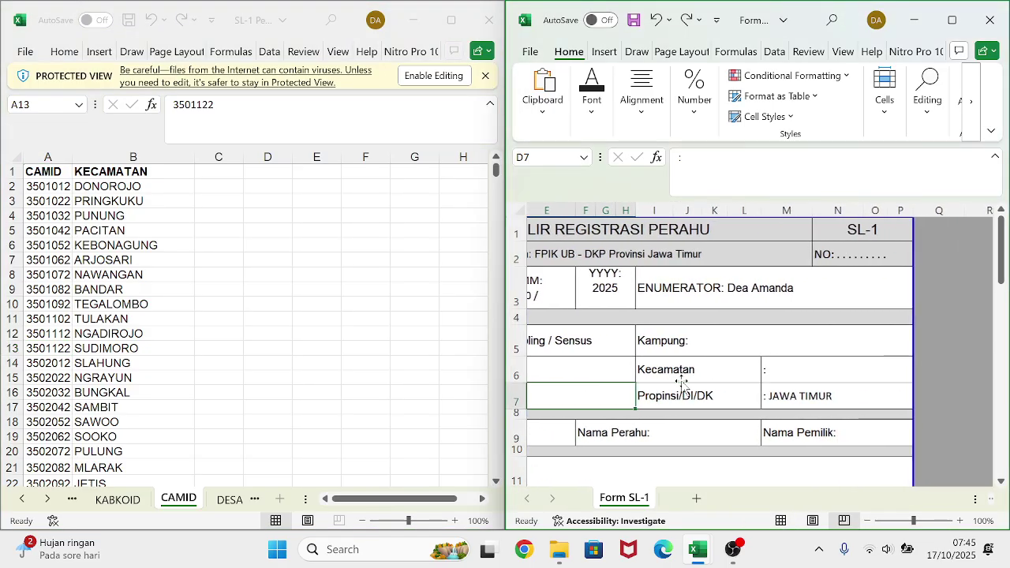
scroll(681, 383, left, 3)
click(683, 157)
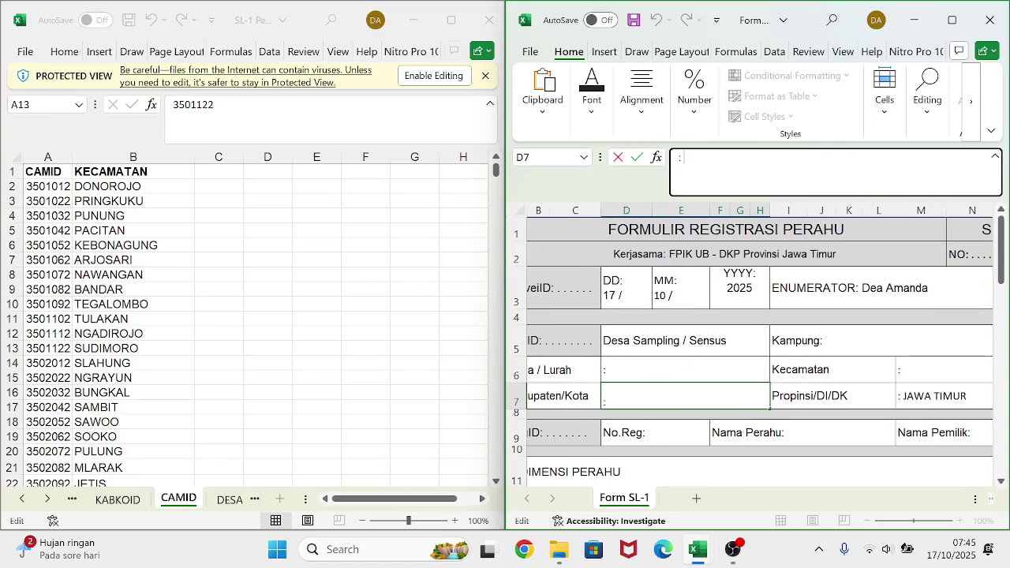
text(PACITAN)
key(Return)
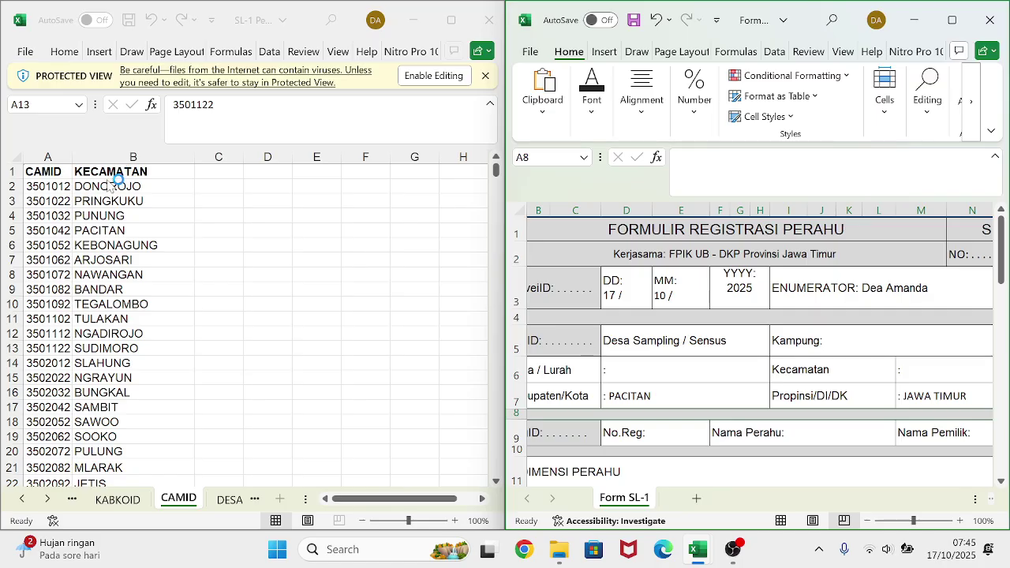
- Paste DONOROJO from CAMID cell B2 after the colon in the Kecamatan answer M6
click(107, 184)
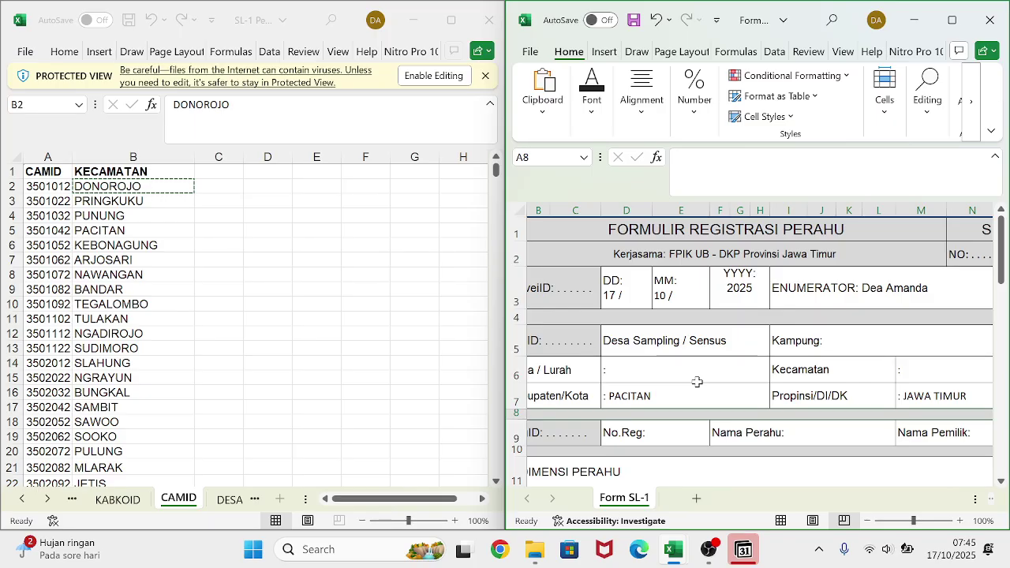
scroll(696, 382, right, 2)
scroll(697, 382, left, 3)
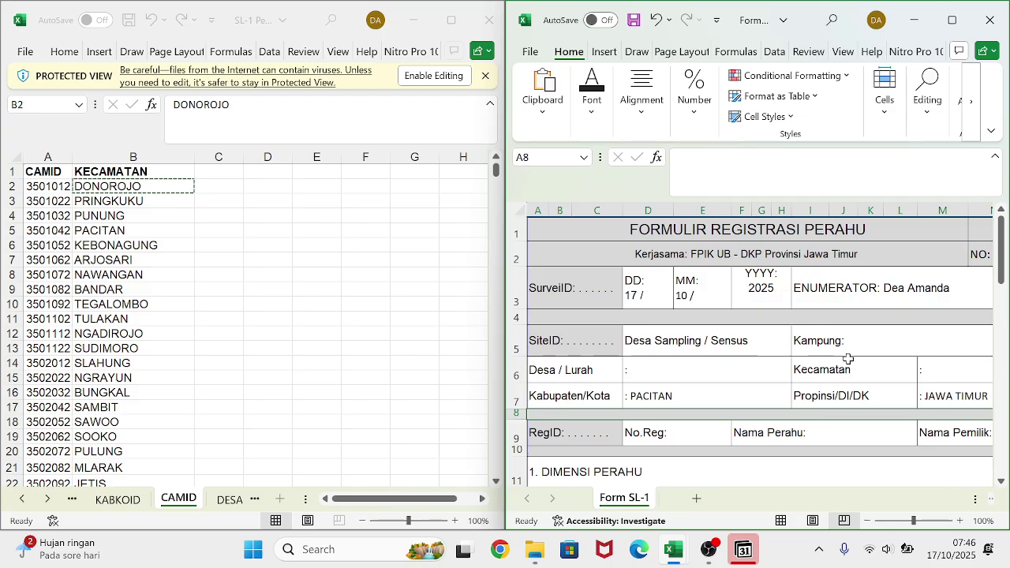
click(934, 367)
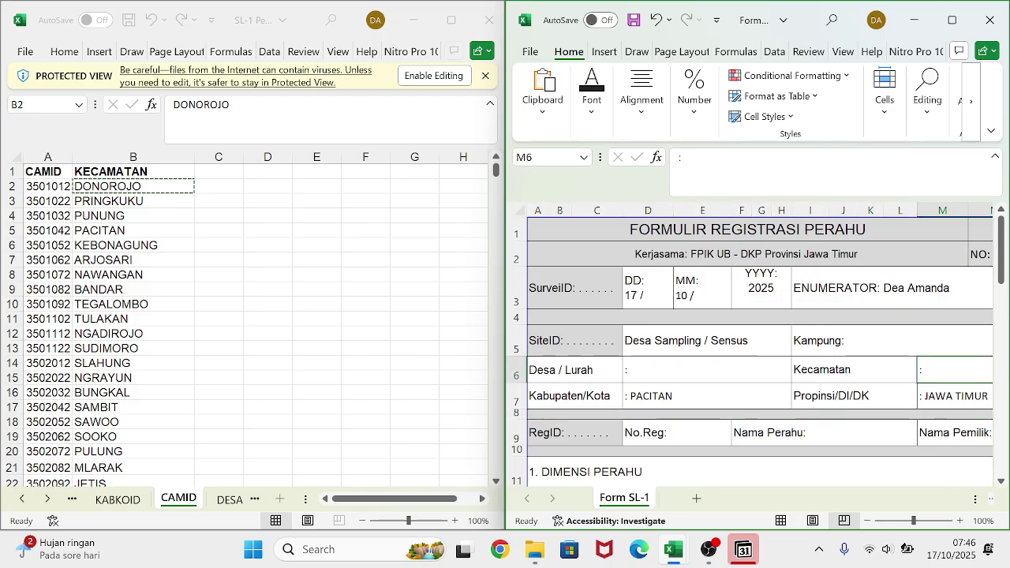
click(734, 162)
text(DONOROJO)
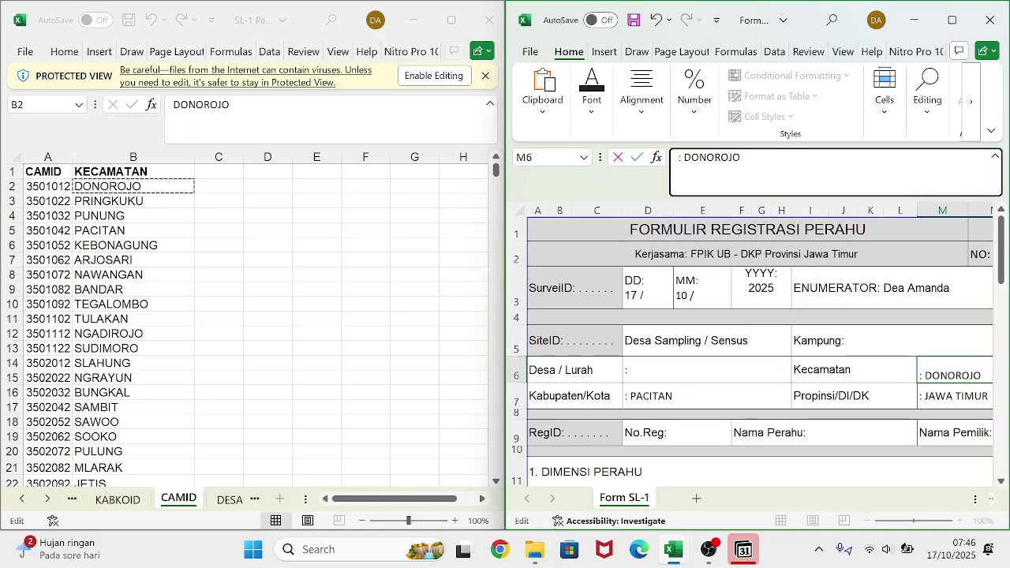
key(Return)
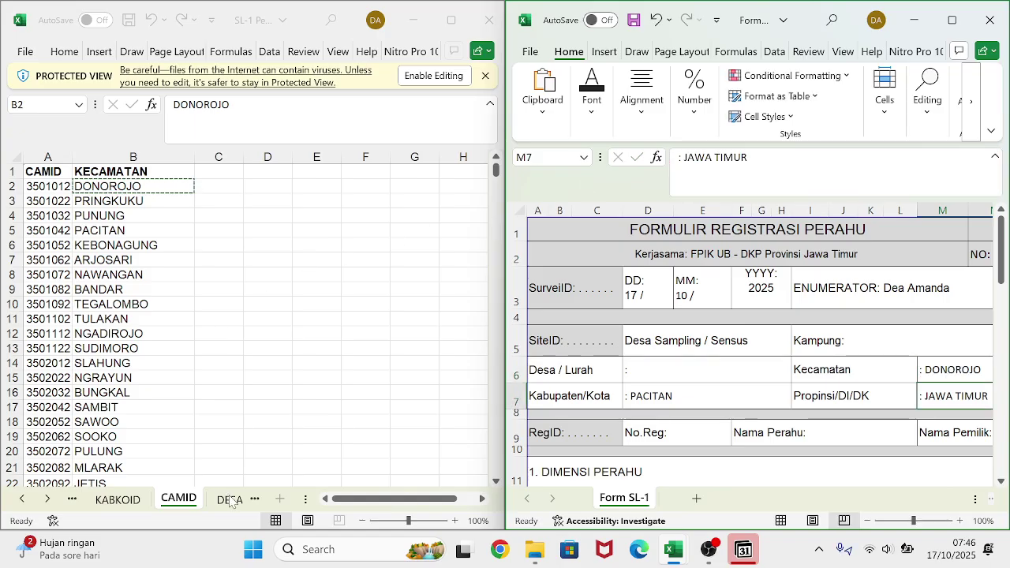
click(228, 501)
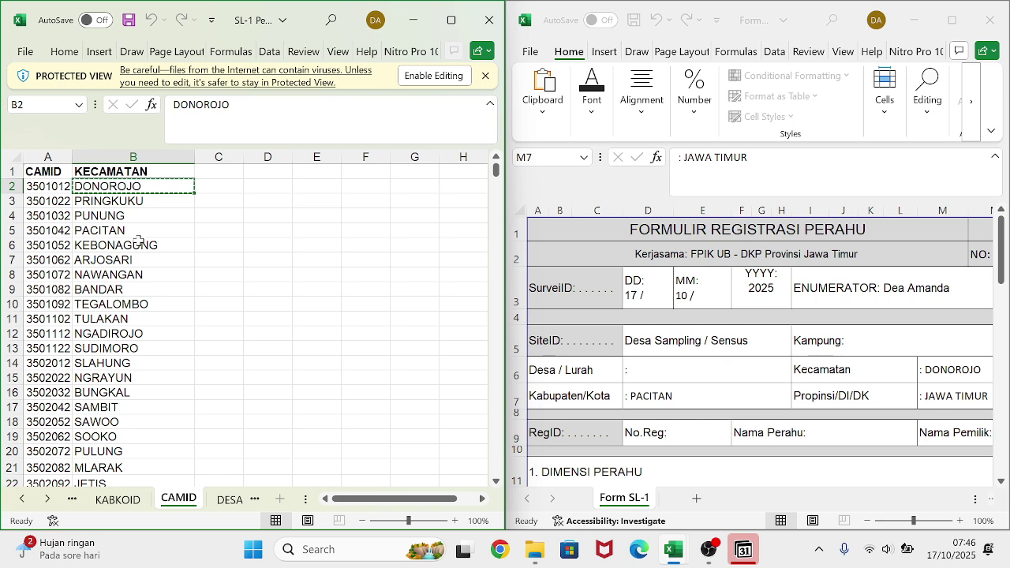
- Copy WIDORO from the DESAID sheet and paste it after the colon in Desa/Lurah cell D6
click(230, 500)
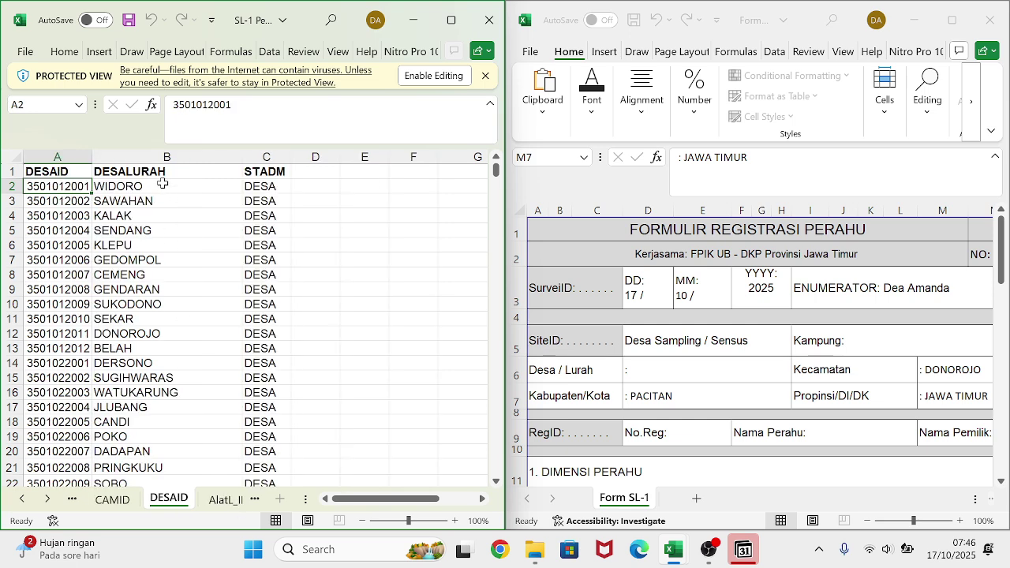
click(163, 183)
key(ctrl+c)
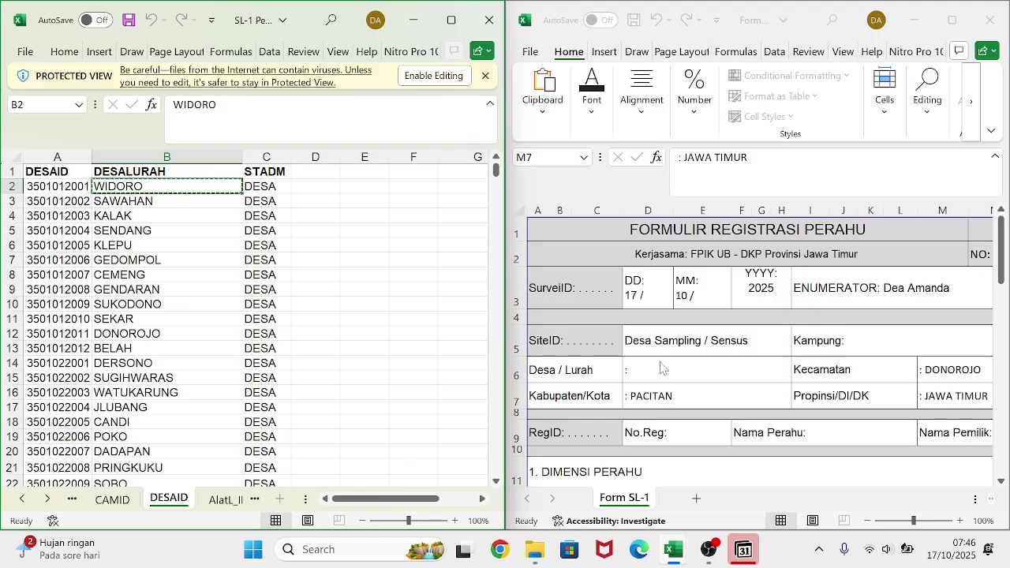
click(662, 364)
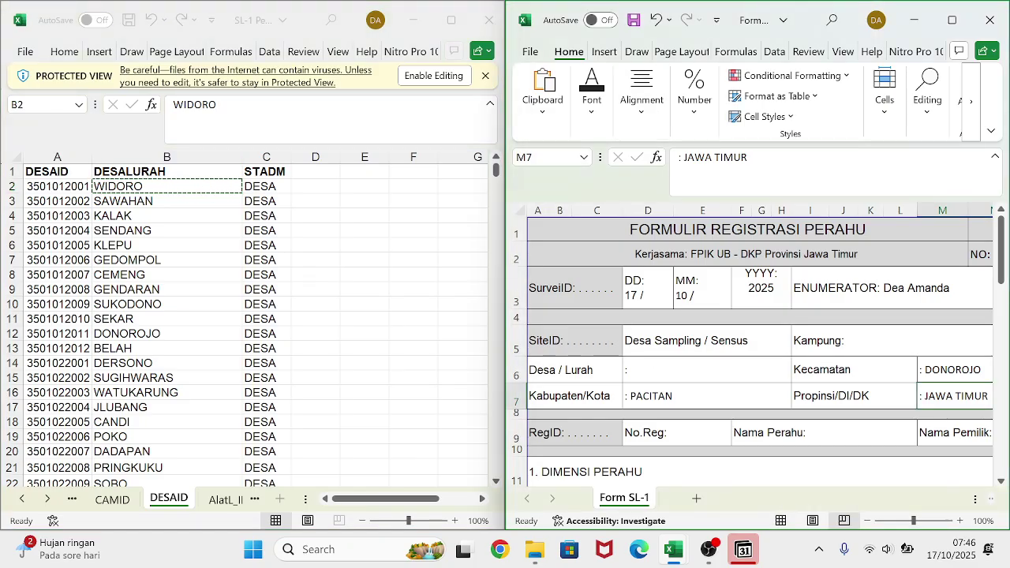
click(664, 367)
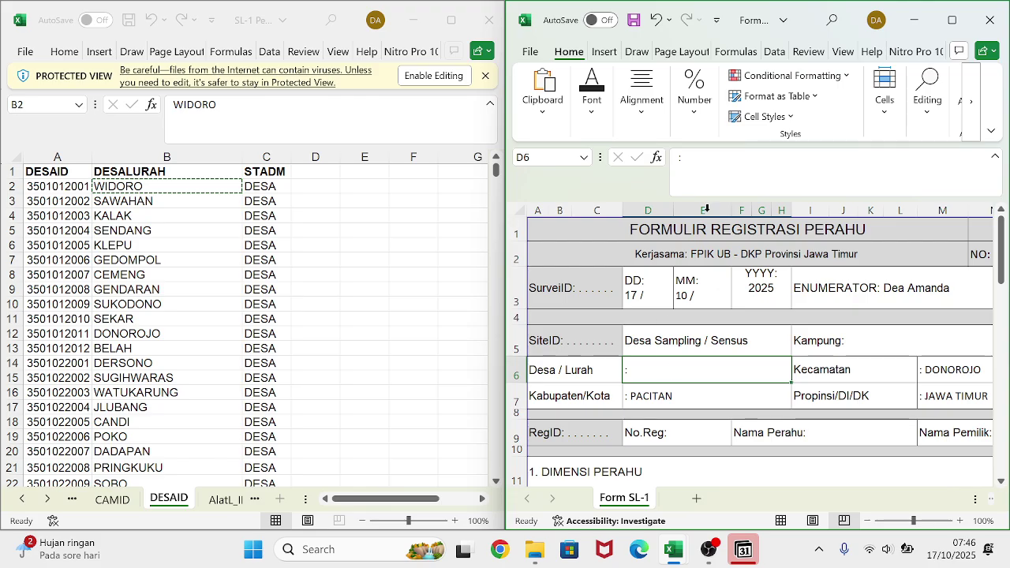
click(710, 166)
key(ctrl+v)
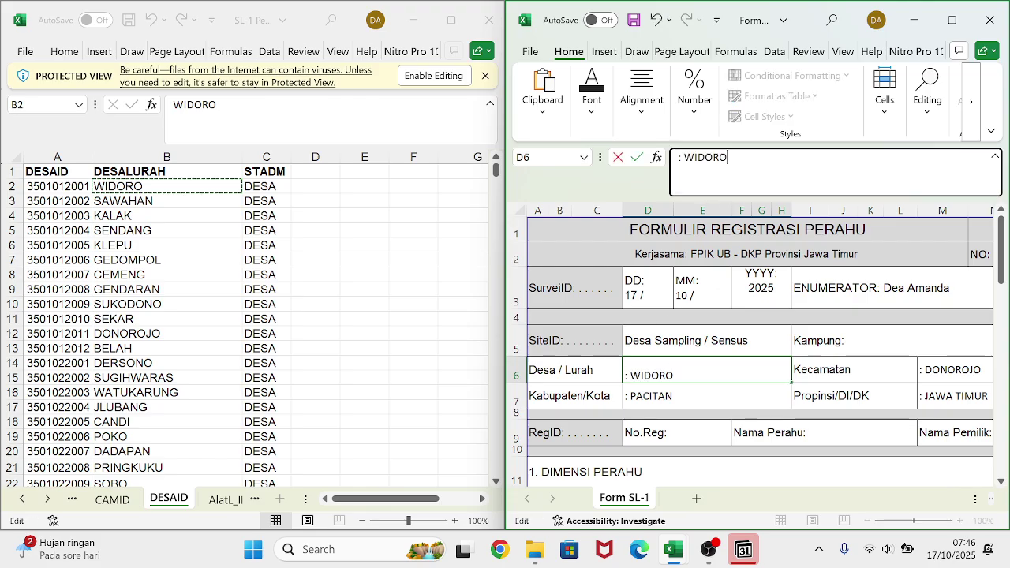
key(Return)
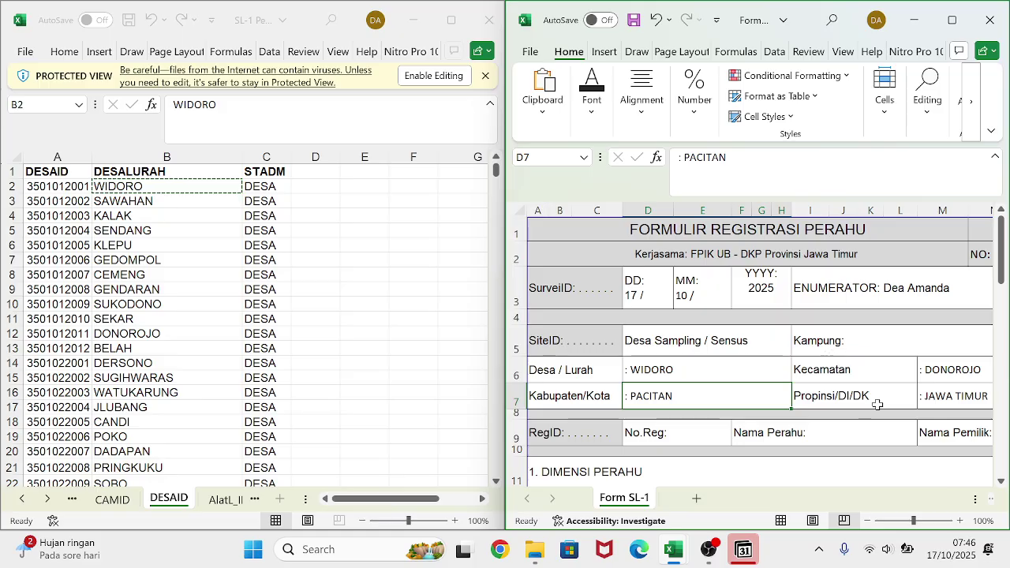
scroll(736, 373, down, 1)
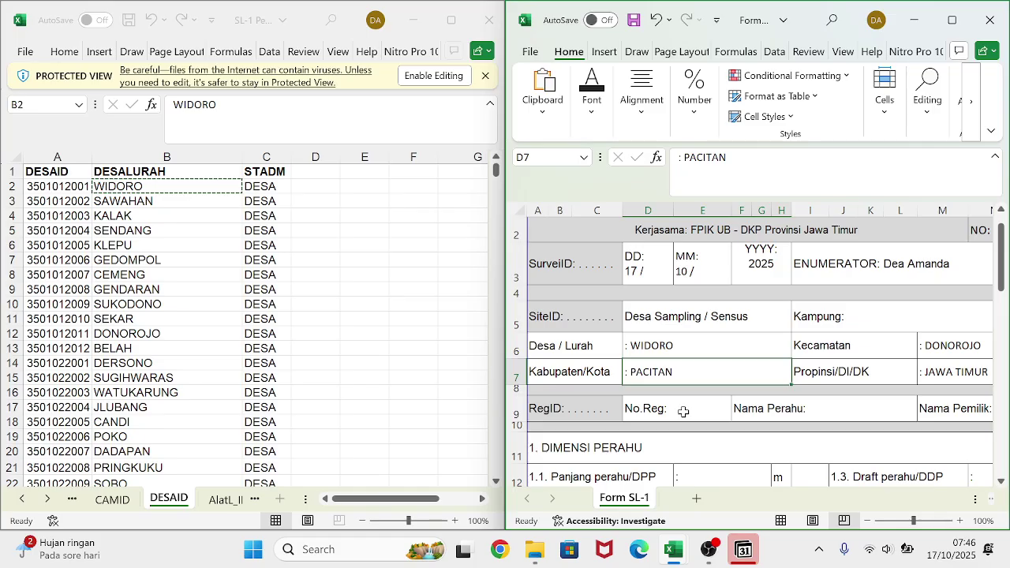
- Append 12/I04/17/2025 after the 'No.Reg: ' label in cell D9 of Form SL-1
double_click(684, 411)
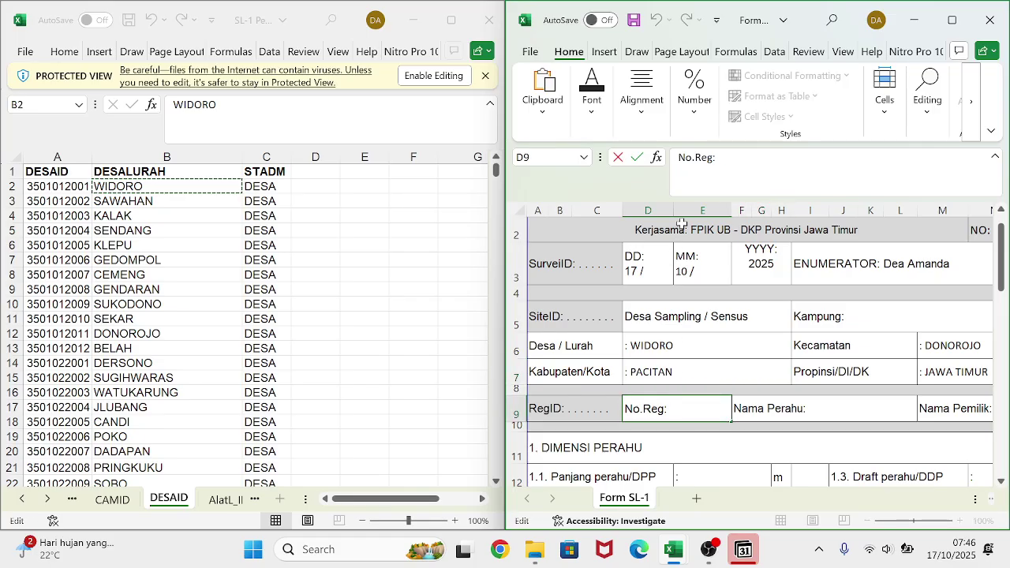
click(720, 157)
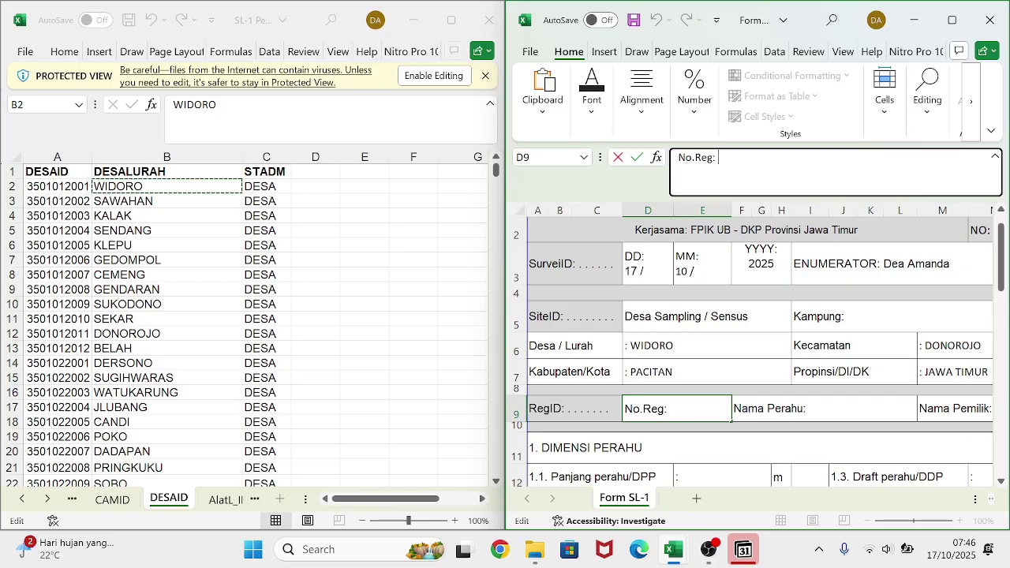
text(12)
key(Return)
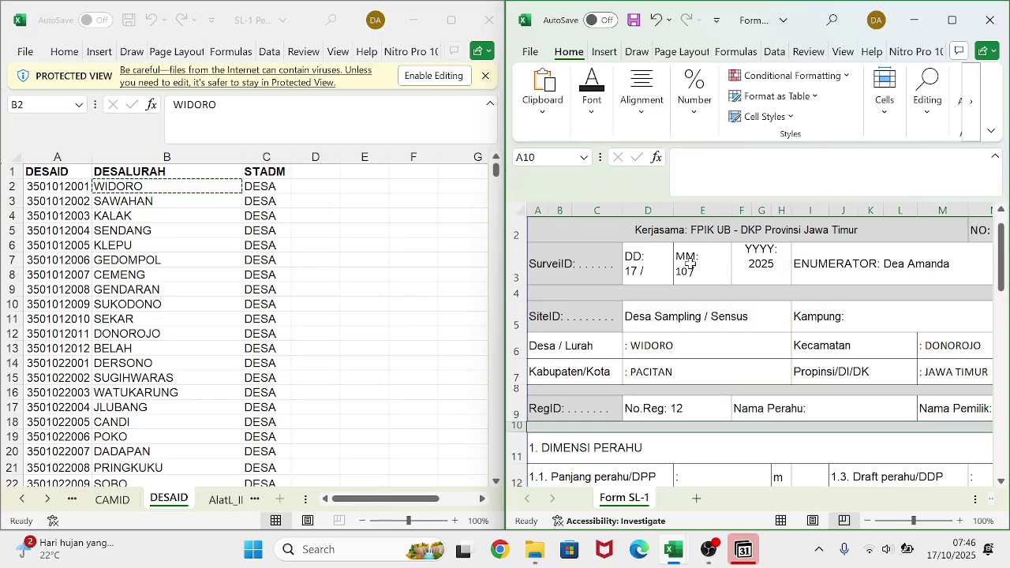
click(677, 409)
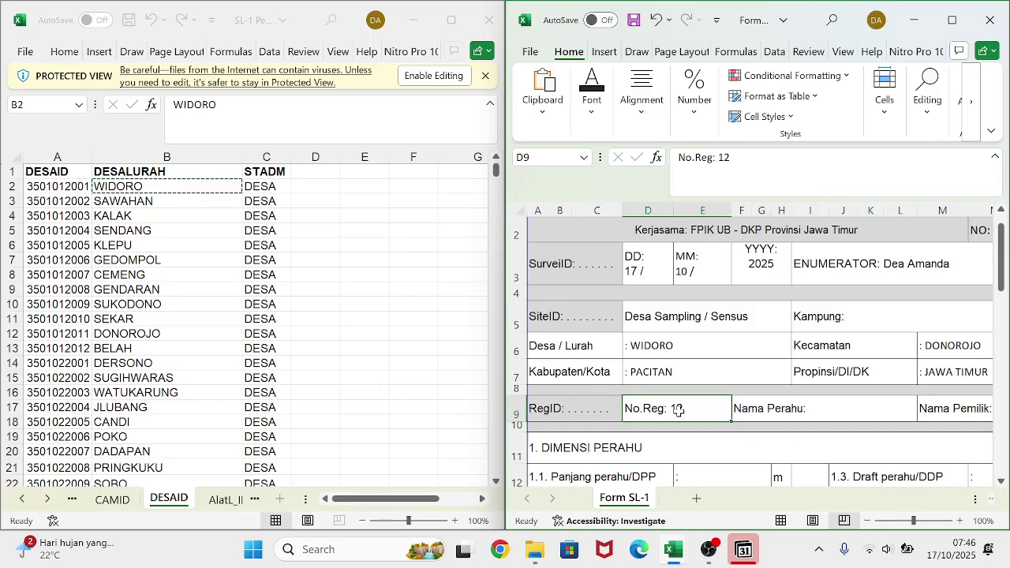
key(F2)
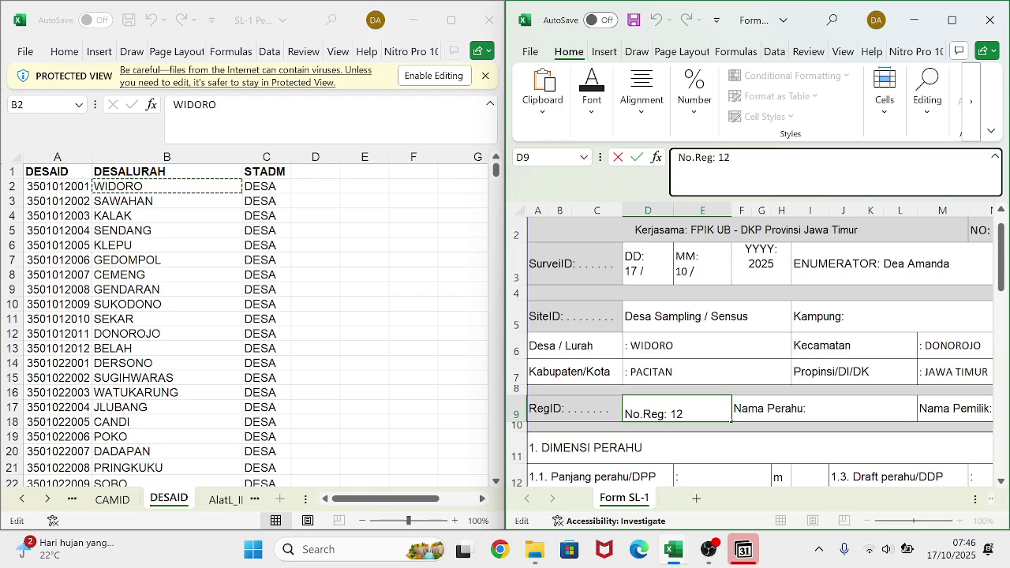
text(/I04/17)
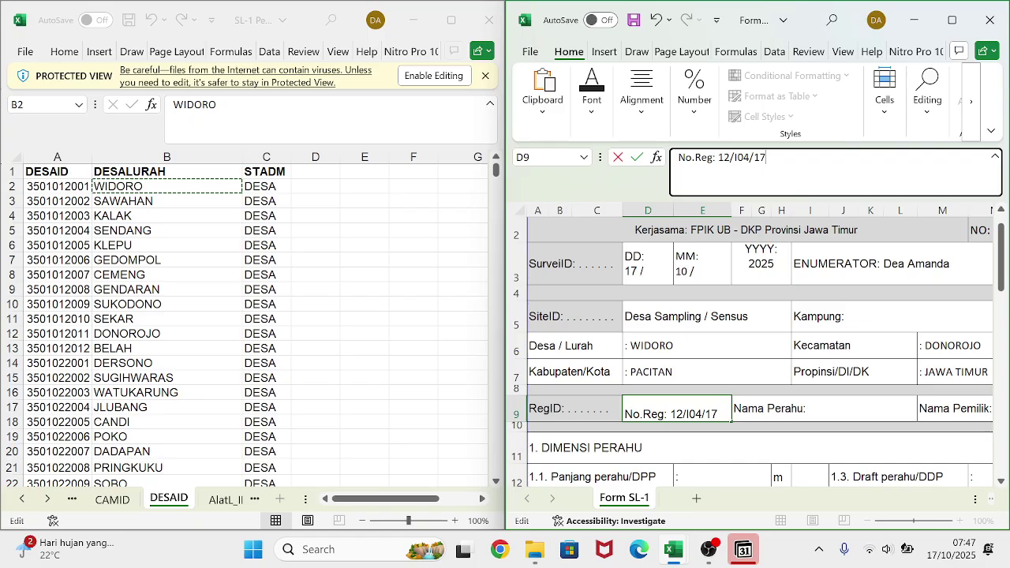
text(/2025)
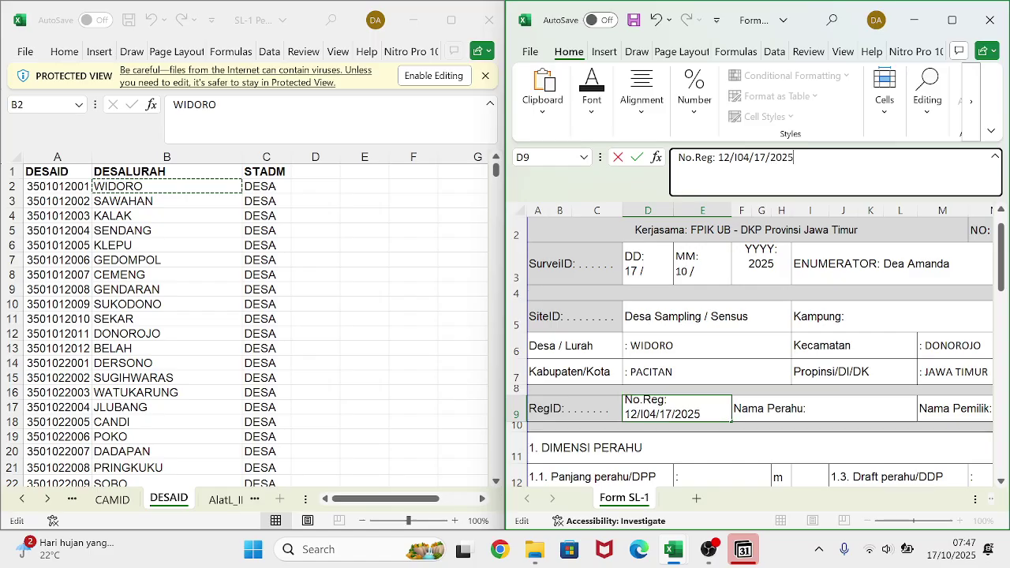
key(Return)
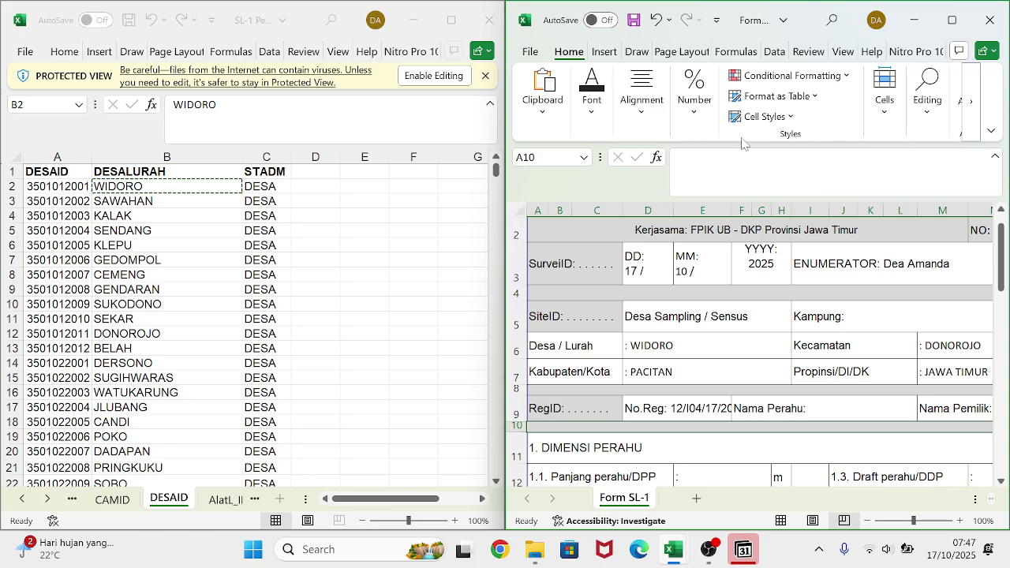
- Enter the boat name 'Jaya Abadi' in the Nama Perahu cell F9
click(827, 408)
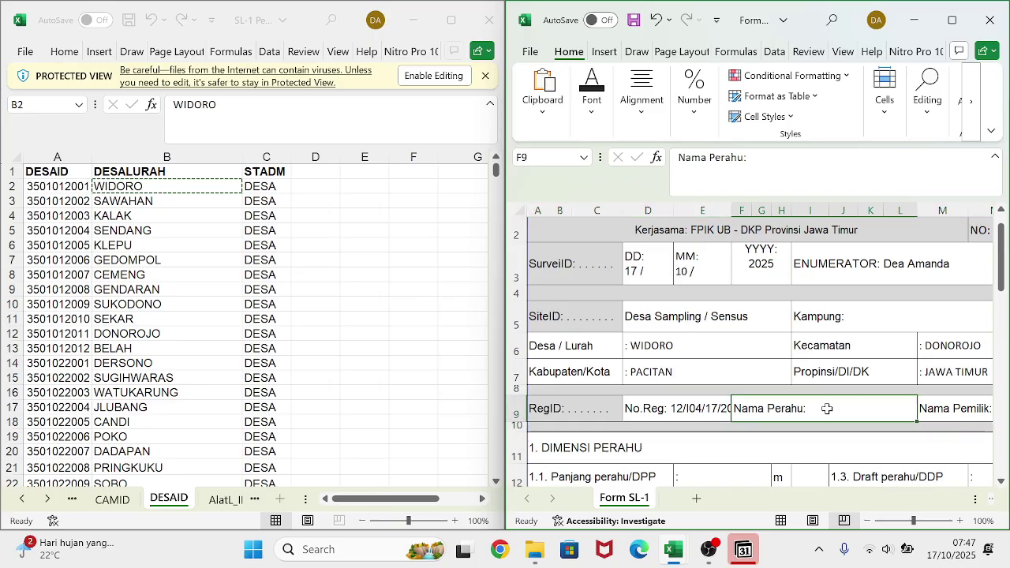
key(F2)
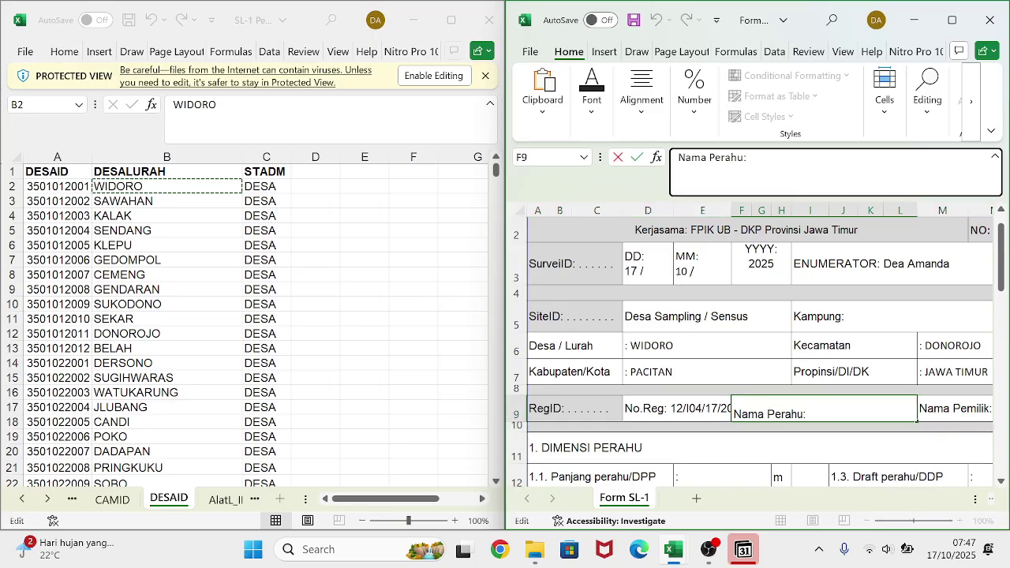
text(Jaya)
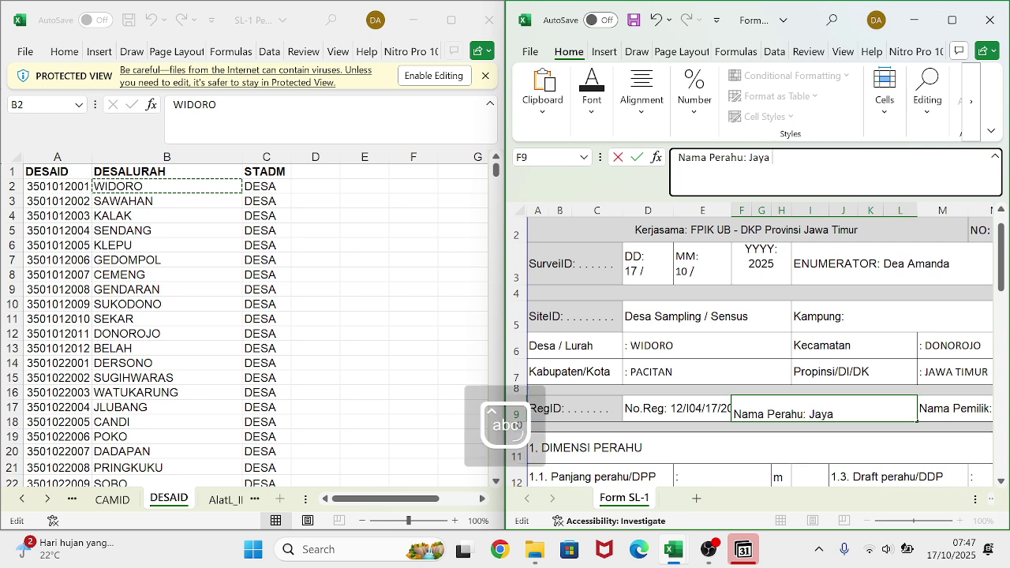
text( Abadu)
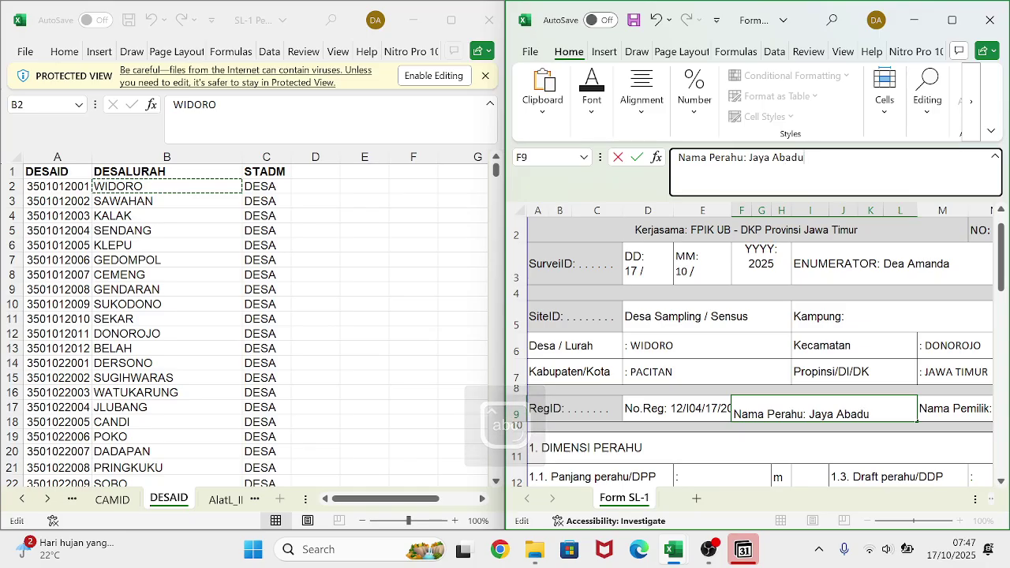
key(BackSpace)
text(i)
key(Return)
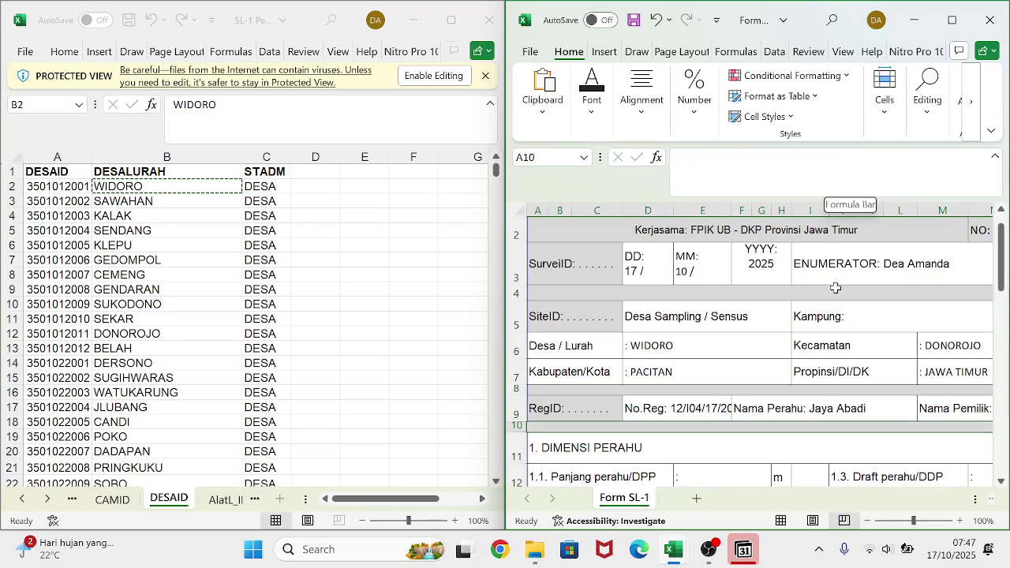
- Enter the owner's name in the Nama Pemilik cell M9
scroll(834, 287, right, 3)
double_click(838, 408)
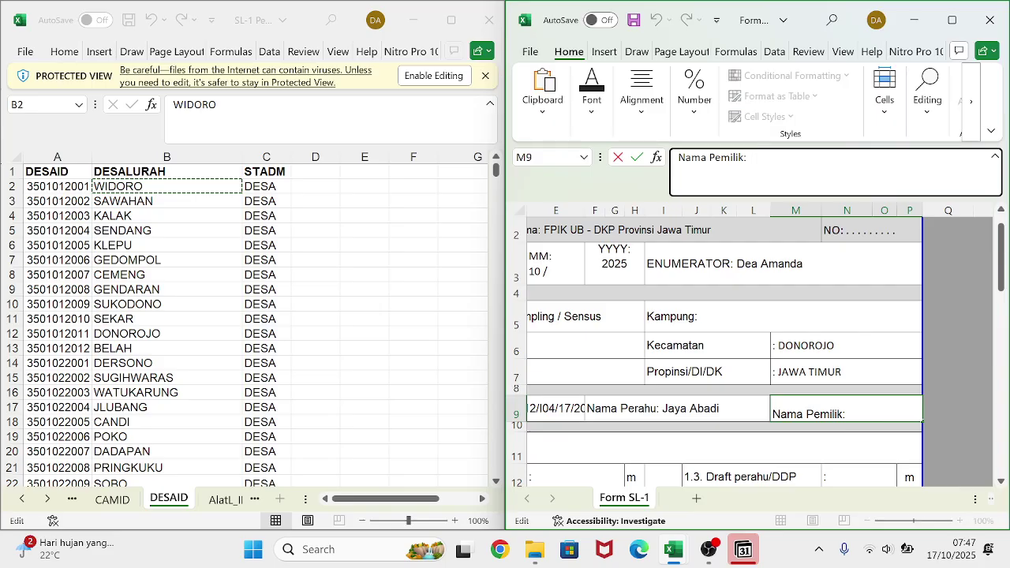
text(Jaya)
scroll(666, 367, left, 3)
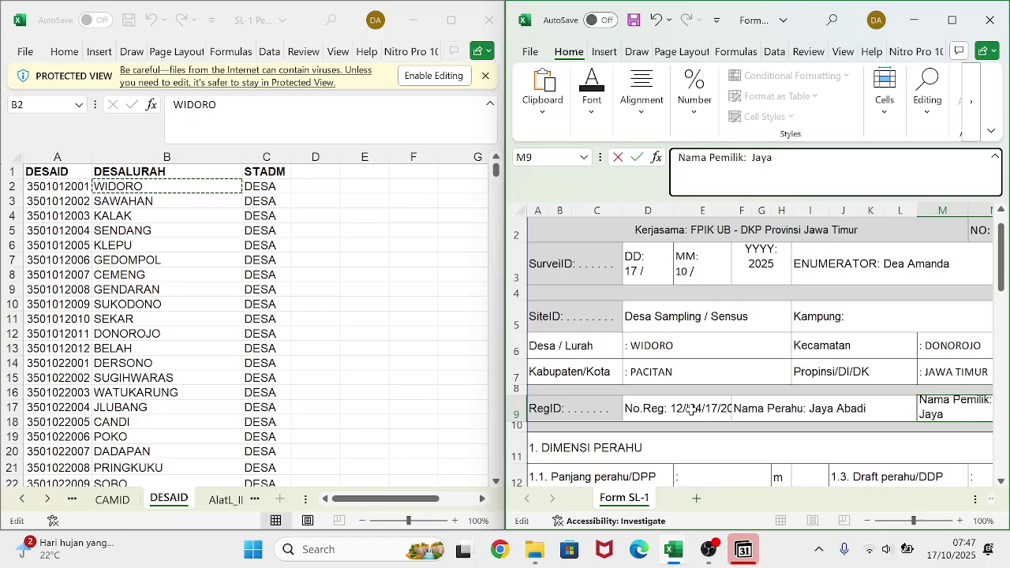
click(850, 308)
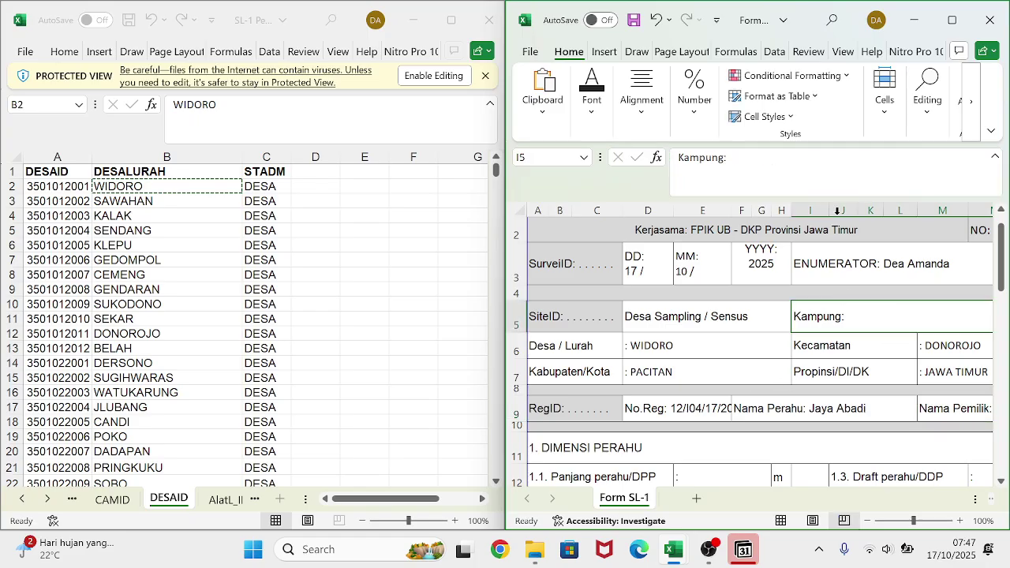
- Fill the Kampung field with the village name 'widor'
click(734, 159)
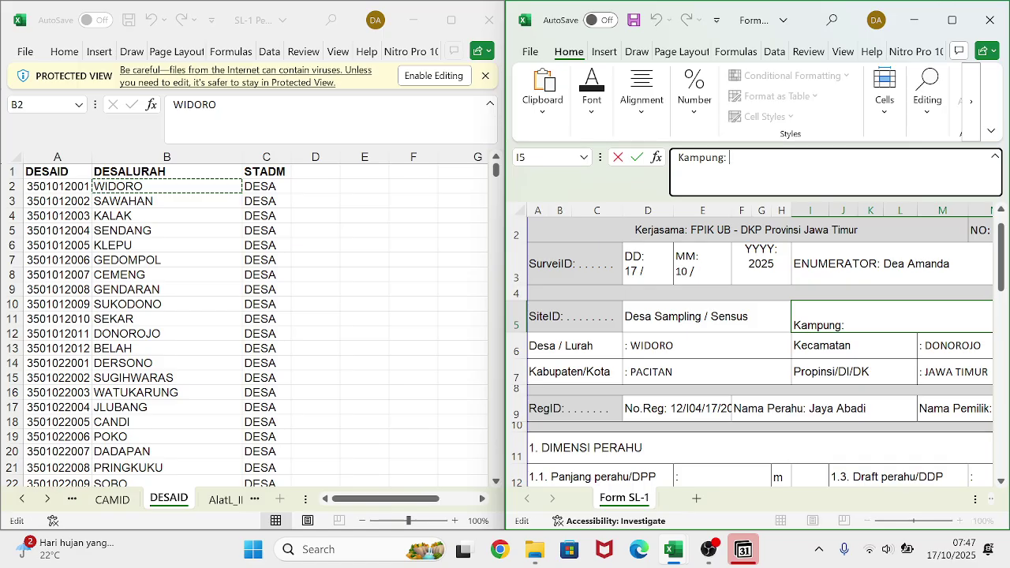
text(w)
text(idu)
key(BackSpace)
key(BackSpace)
key(BackSpace)
key(BackSpace)
key(BackSpace)
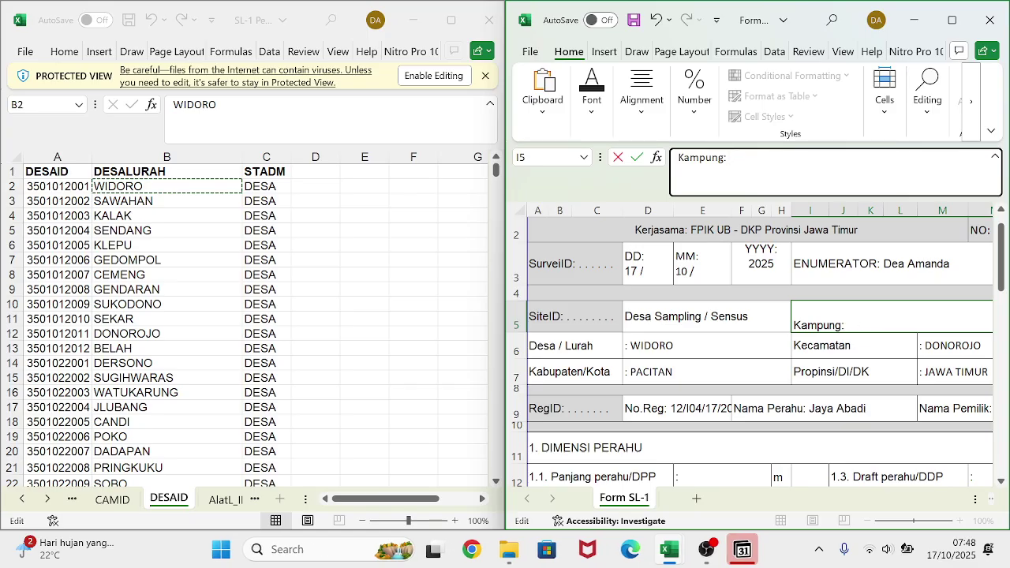
text(wis)
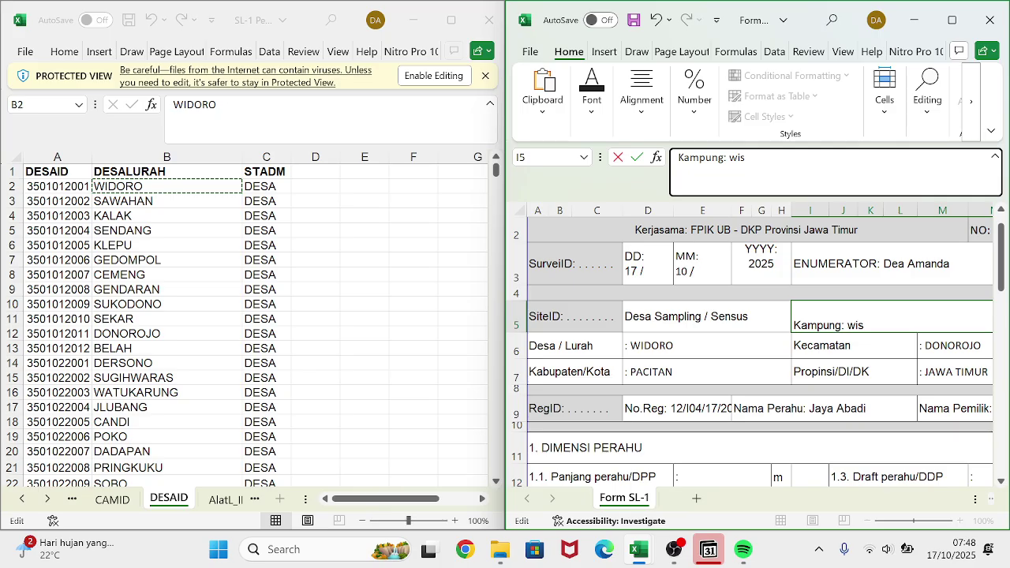
key(BackSpace)
text(dos)
key(BackSpace)
text(r)
key(Return)
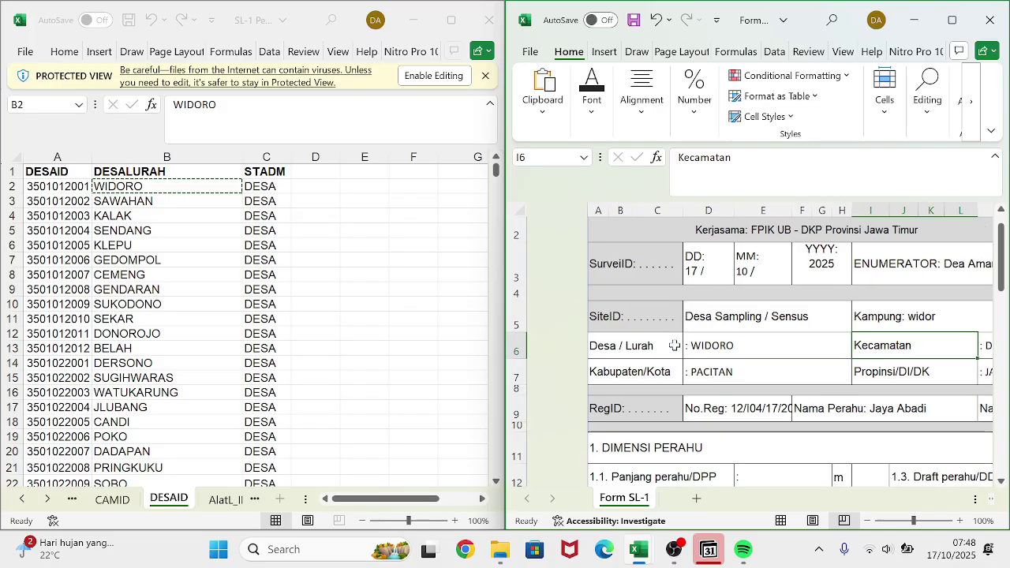
- Enter boat length DPP 20 and width DLP 10 in the boat dimension cells
scroll(674, 345, down, 1)
click(688, 411)
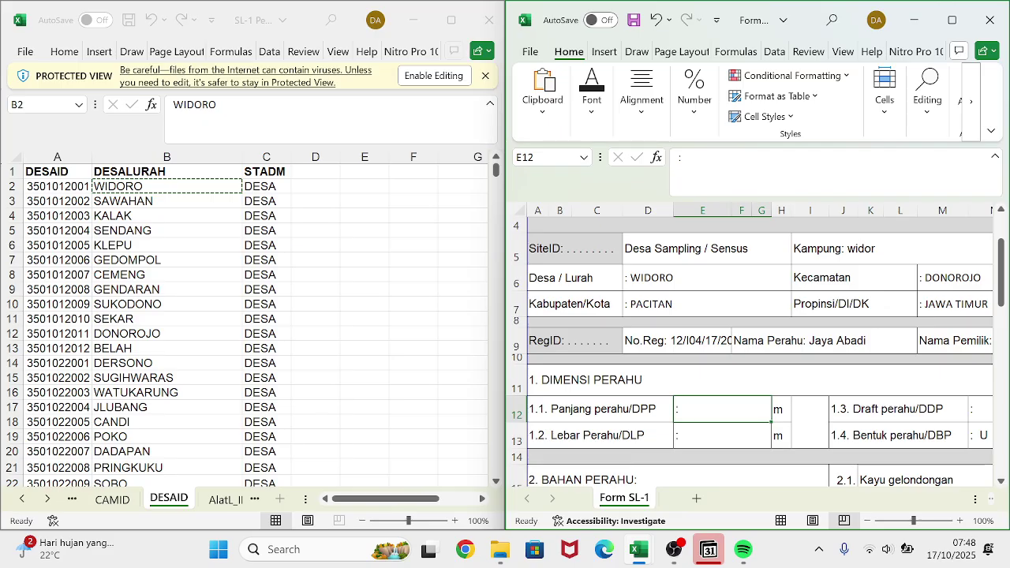
key(F2)
text(20)
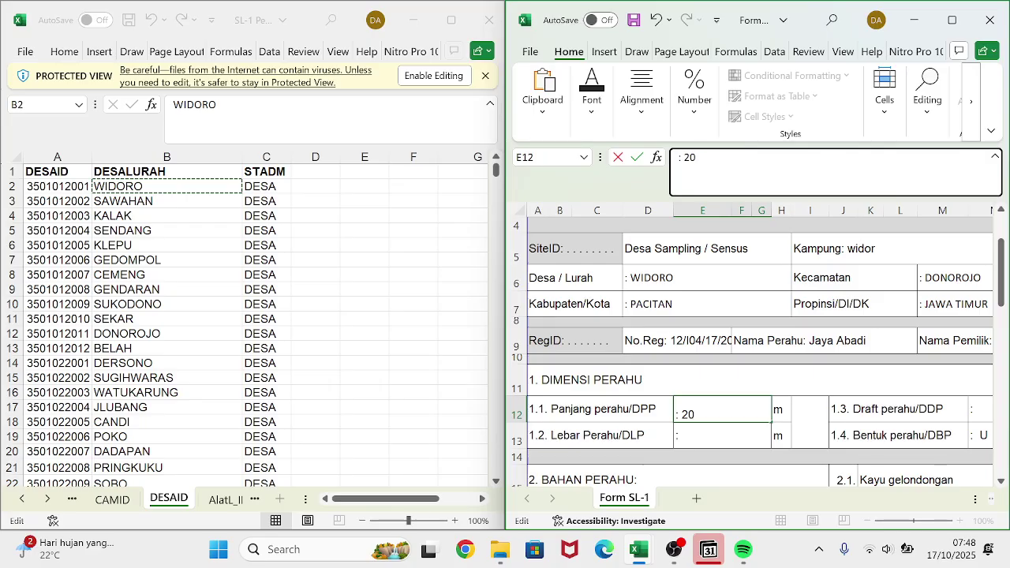
key(Return)
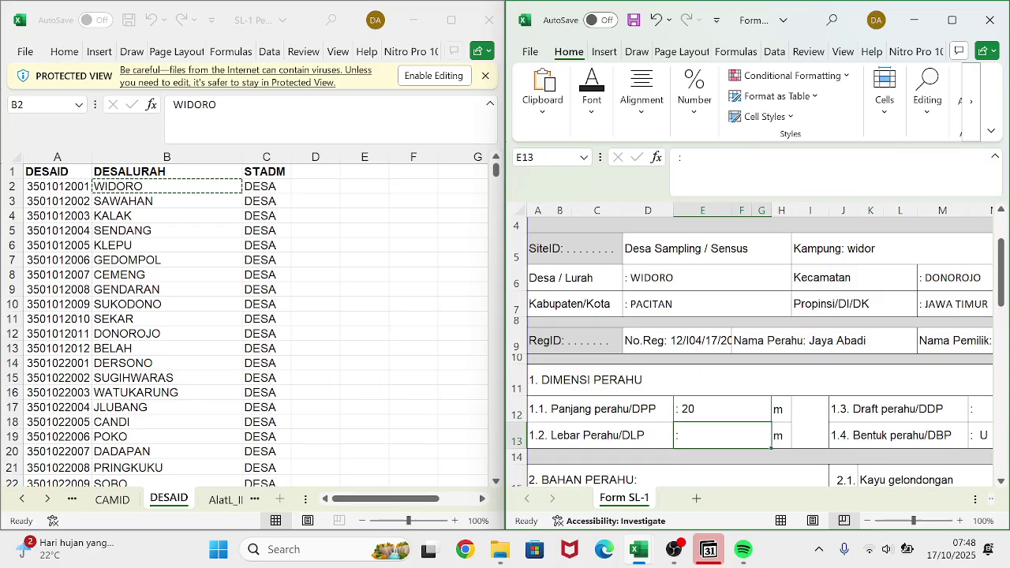
key(F2)
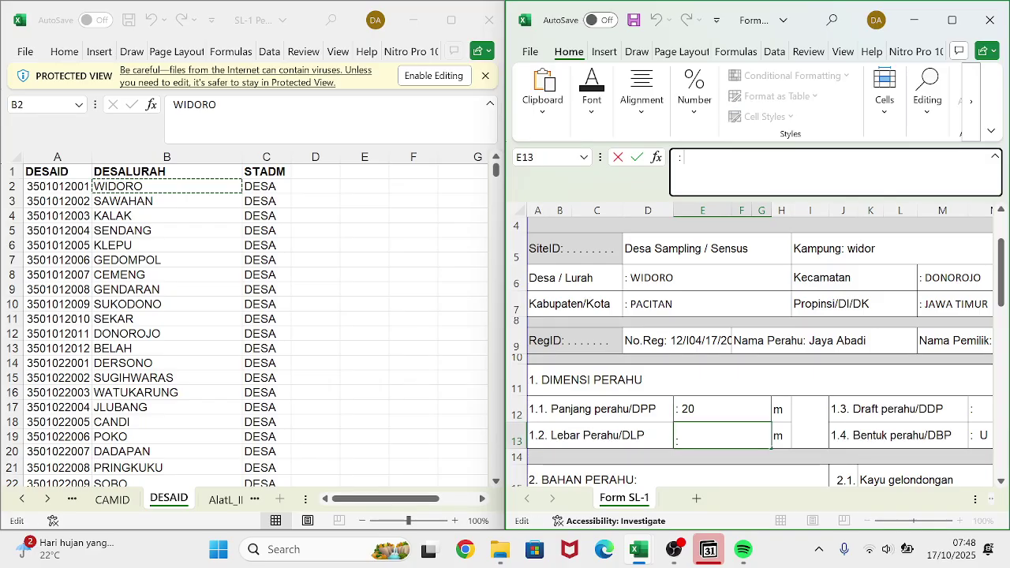
text(1)
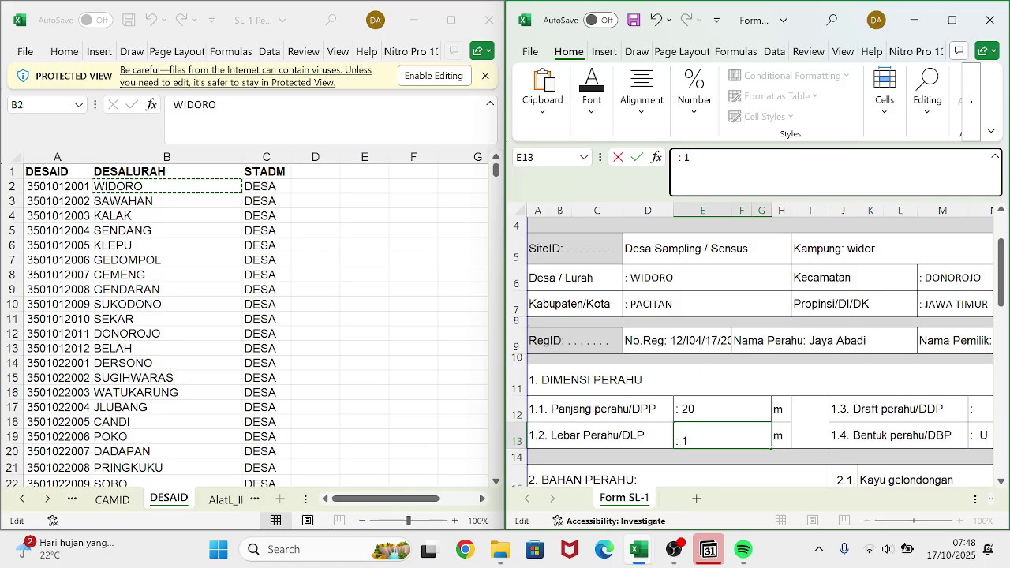
text(0)
key(Return)
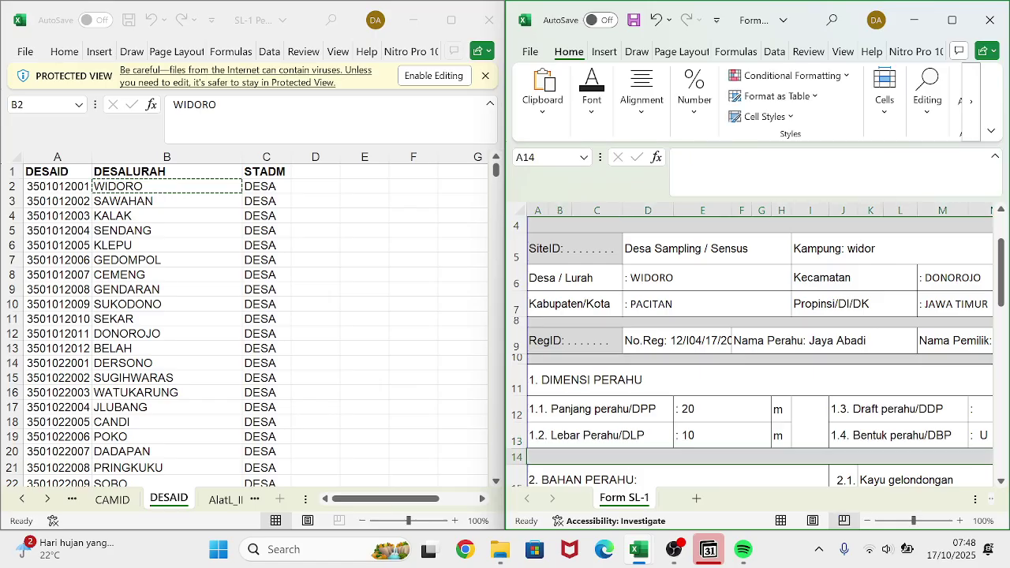
- Enter the boat draft DDP value 7 in cell N12
key(Right)
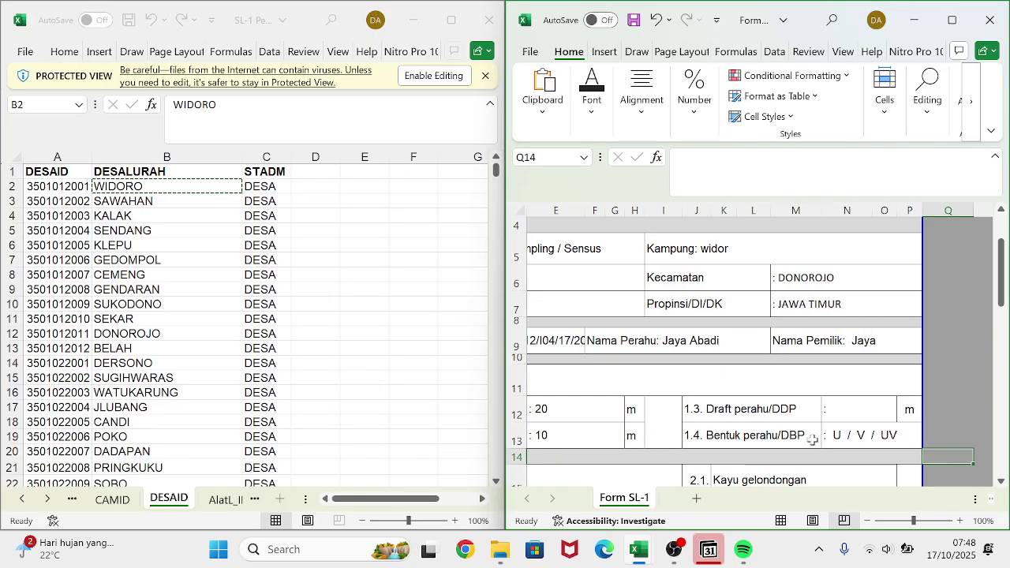
scroll(732, 431, left, 3)
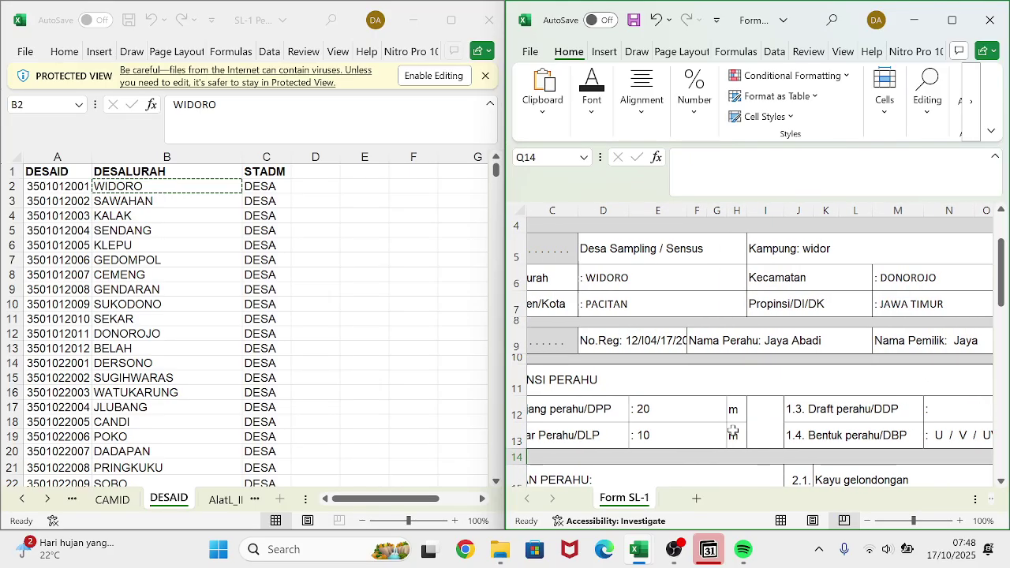
click(953, 408)
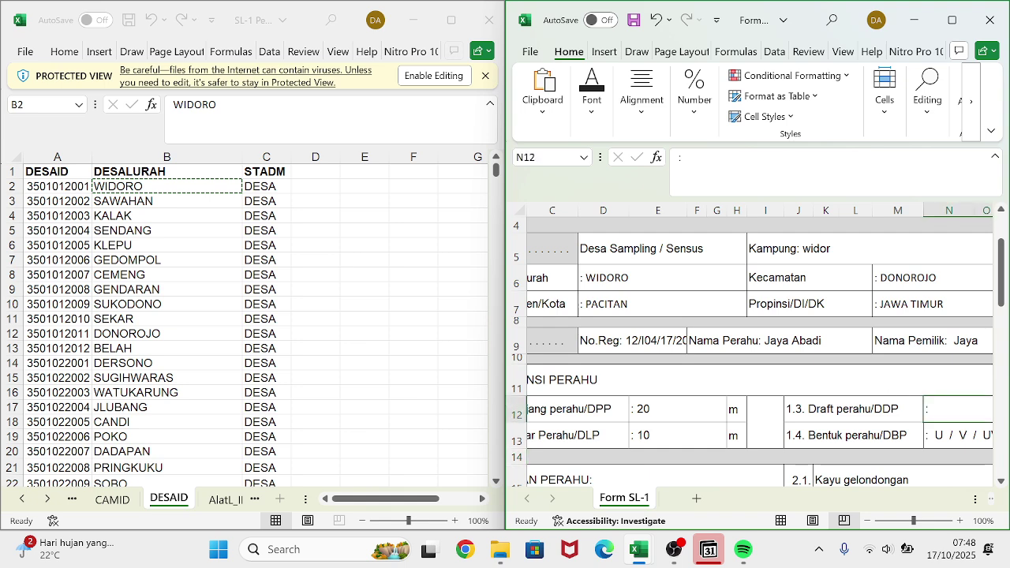
key(F2)
text(7)
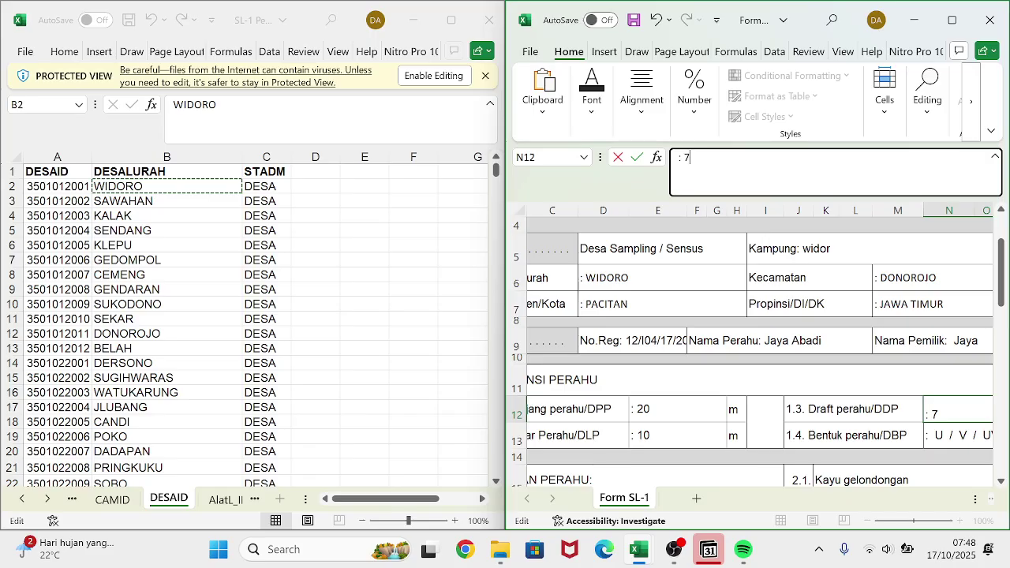
click(778, 456)
scroll(778, 446, right, 3)
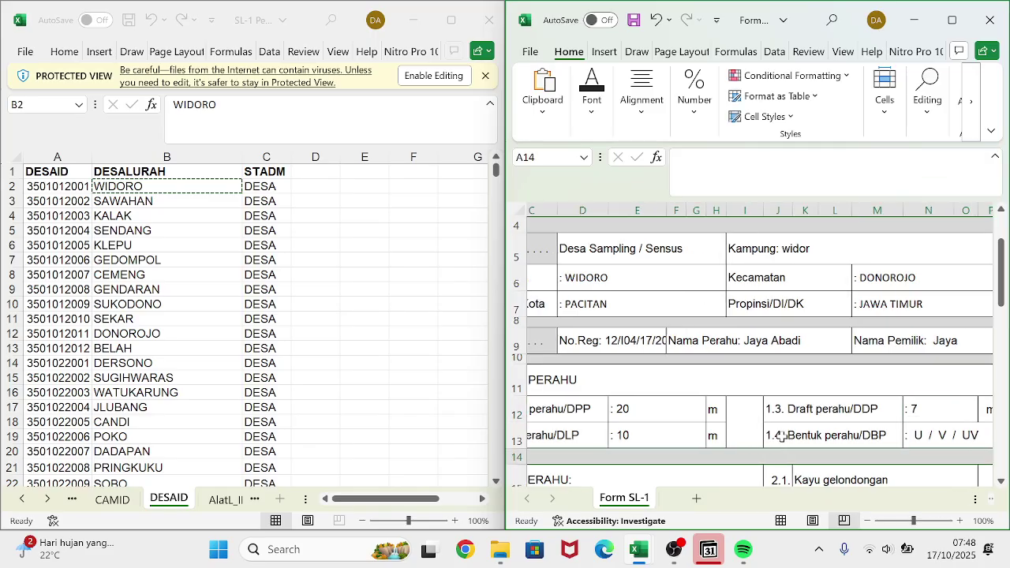
scroll(781, 437, left, 1)
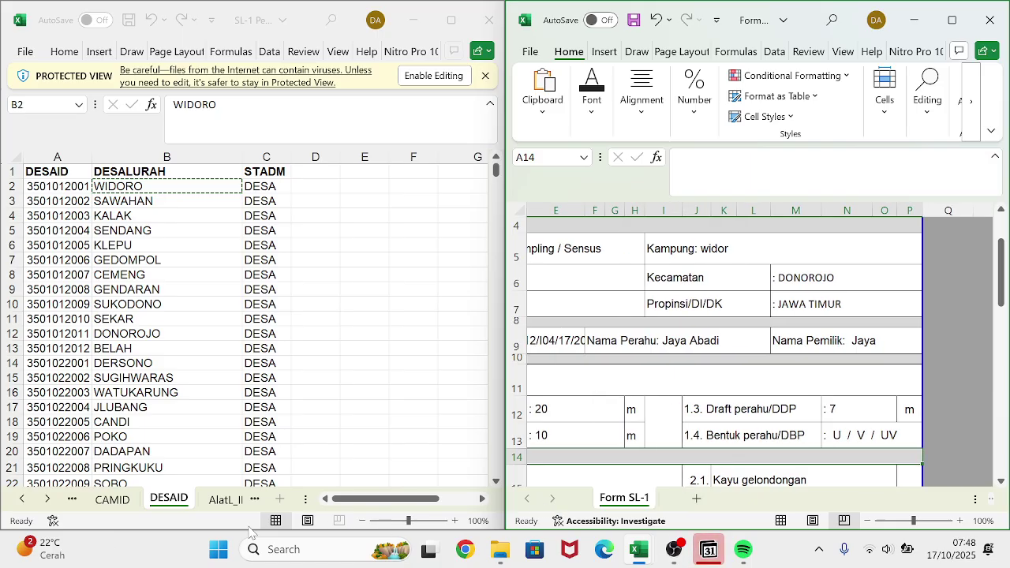
- Step through the left workbook's sheet tabs back to the Variabel sheet
click(226, 511)
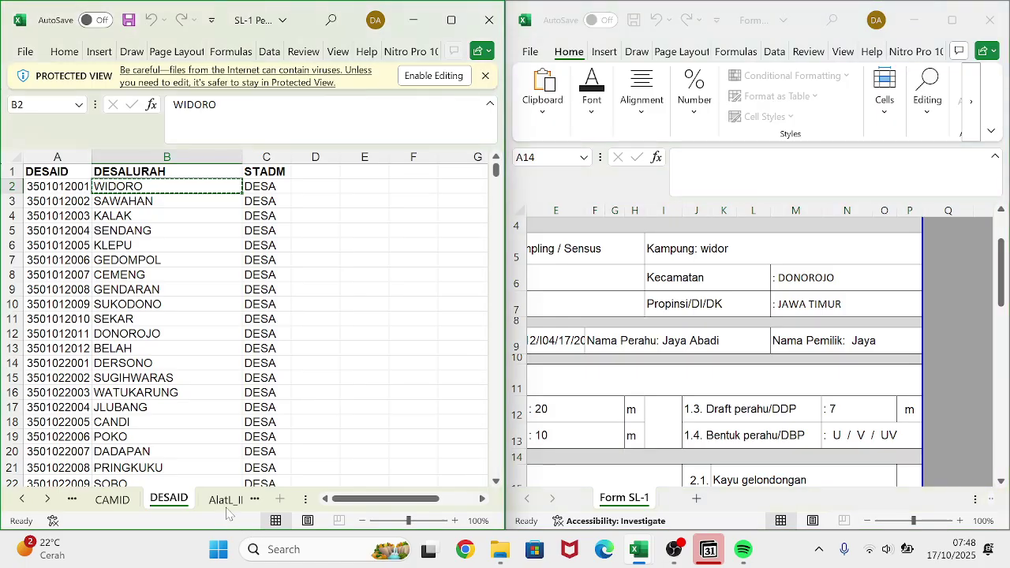
click(222, 509)
click(224, 502)
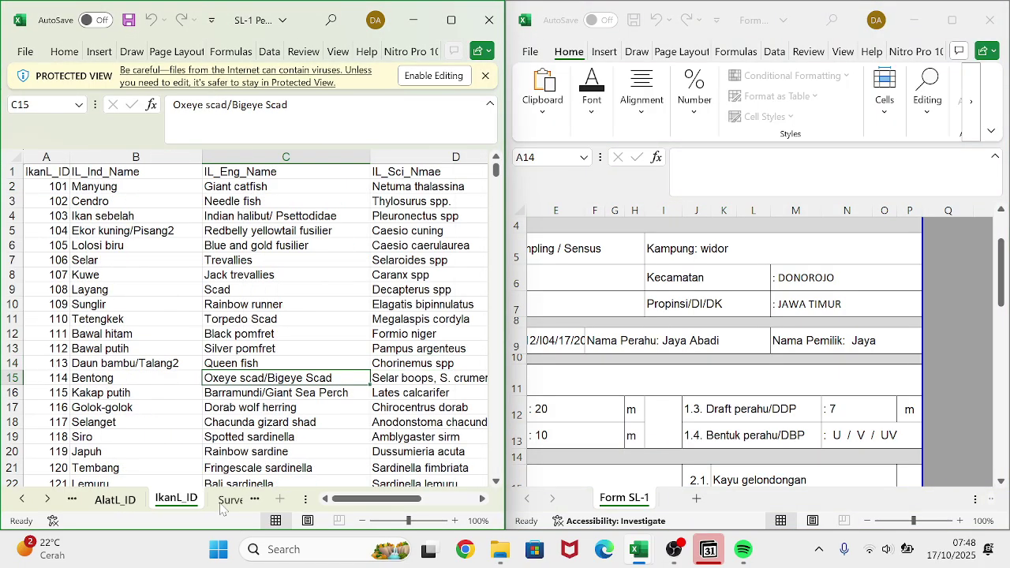
click(224, 504)
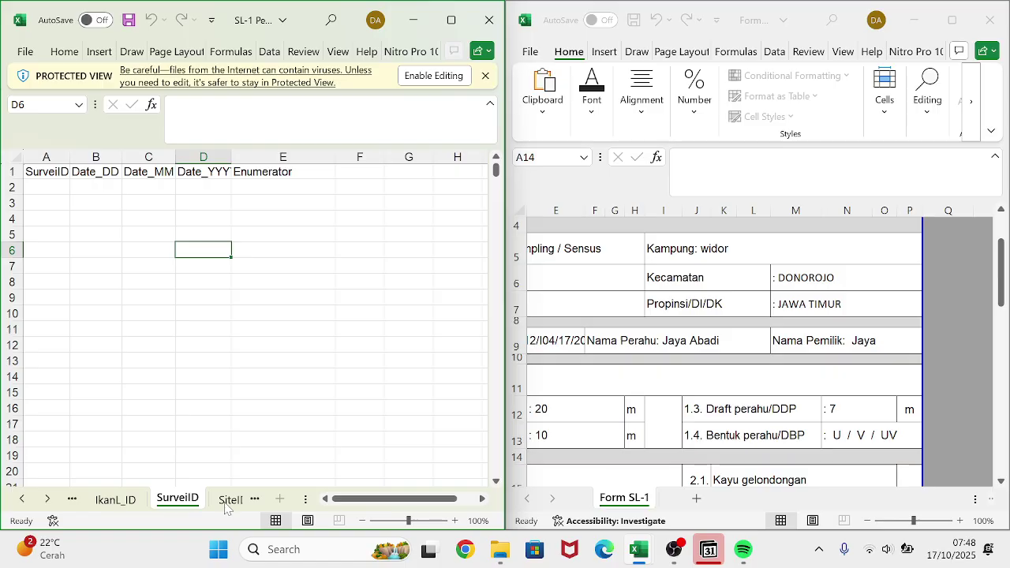
click(130, 499)
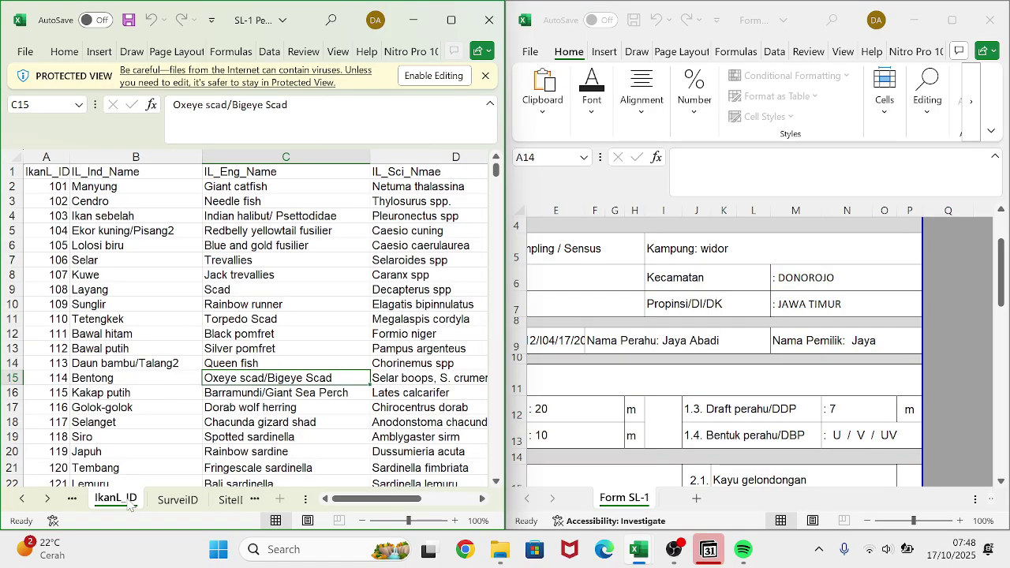
click(72, 500)
click(72, 500)
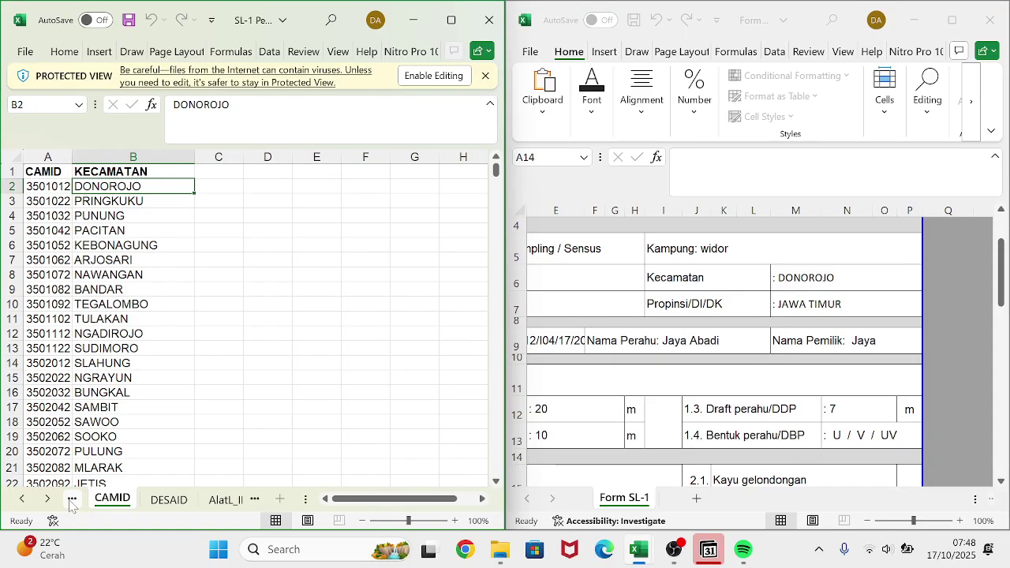
click(72, 499)
click(71, 501)
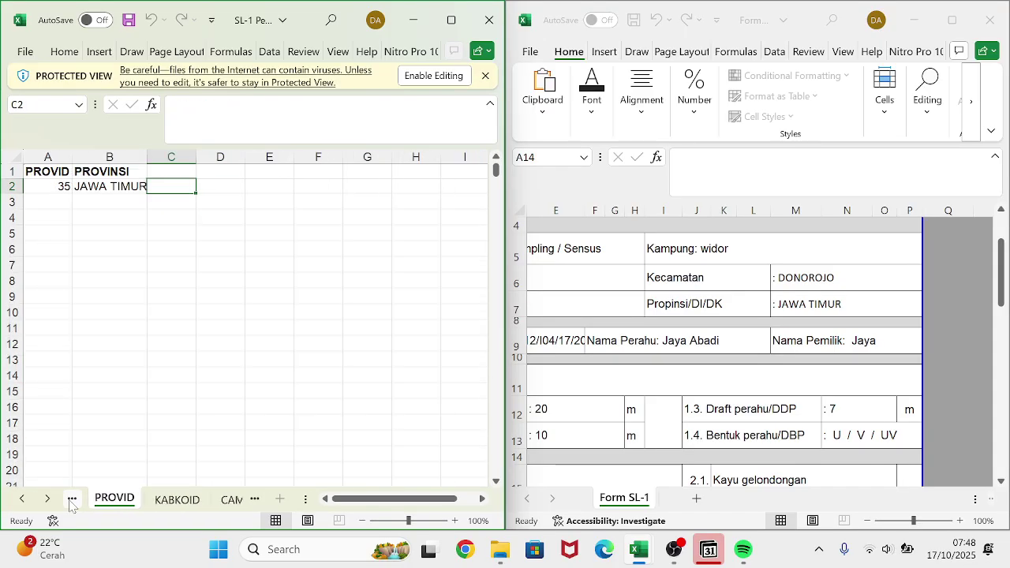
click(71, 501)
click(71, 501)
click(71, 501)
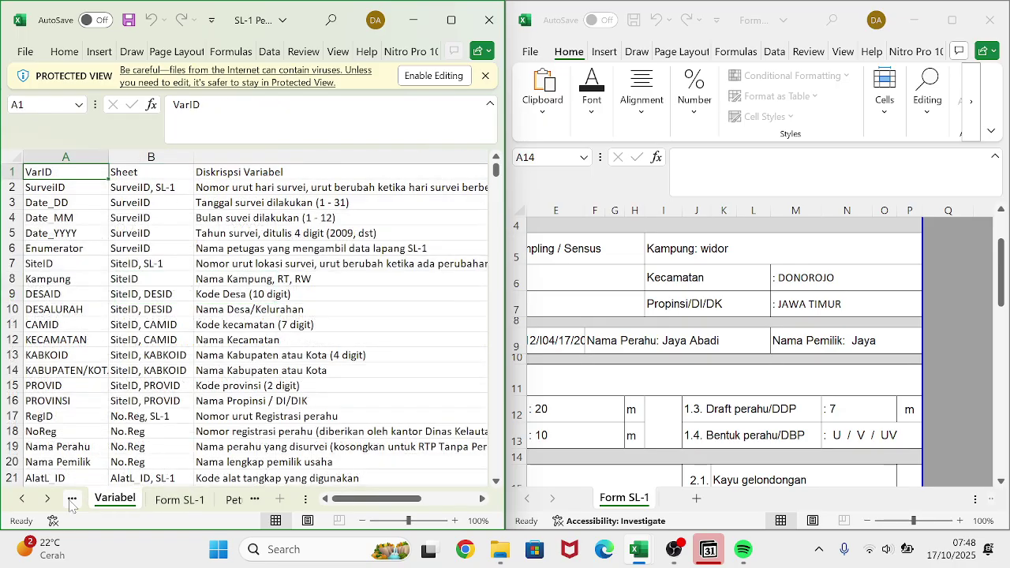
- Scroll the Variabel sheet to read codes such as Bentuk Perahu 1 = U, 2 = V, 3 = UV
scroll(251, 406, down, 6)
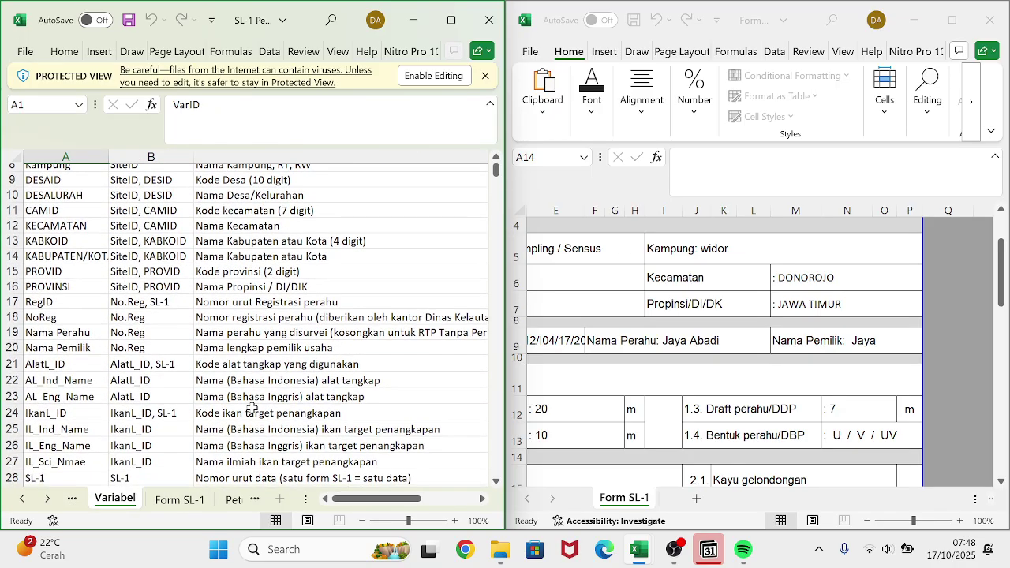
scroll(251, 406, right, 1)
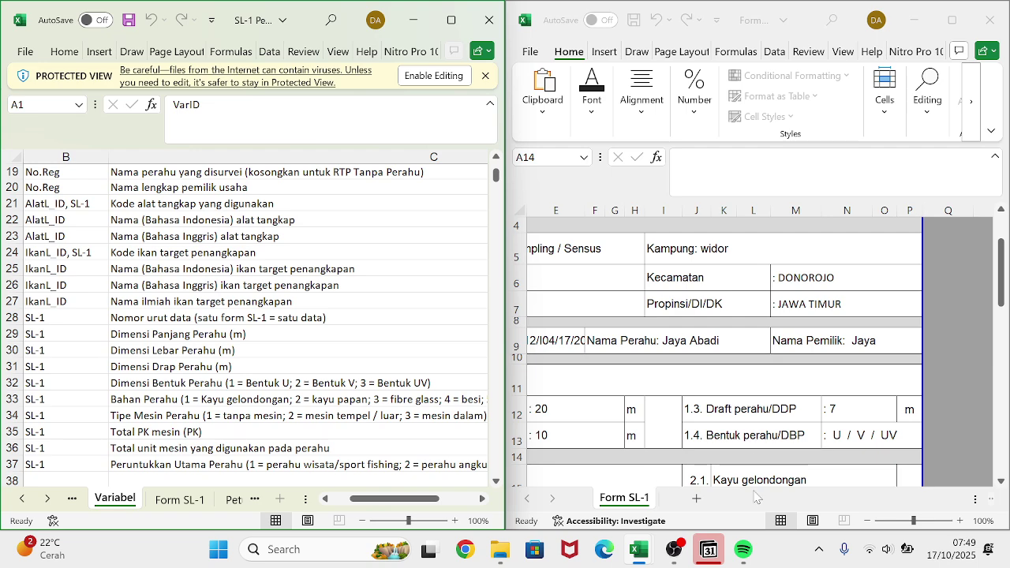
scroll(800, 291, up, 1)
scroll(801, 290, left, 2)
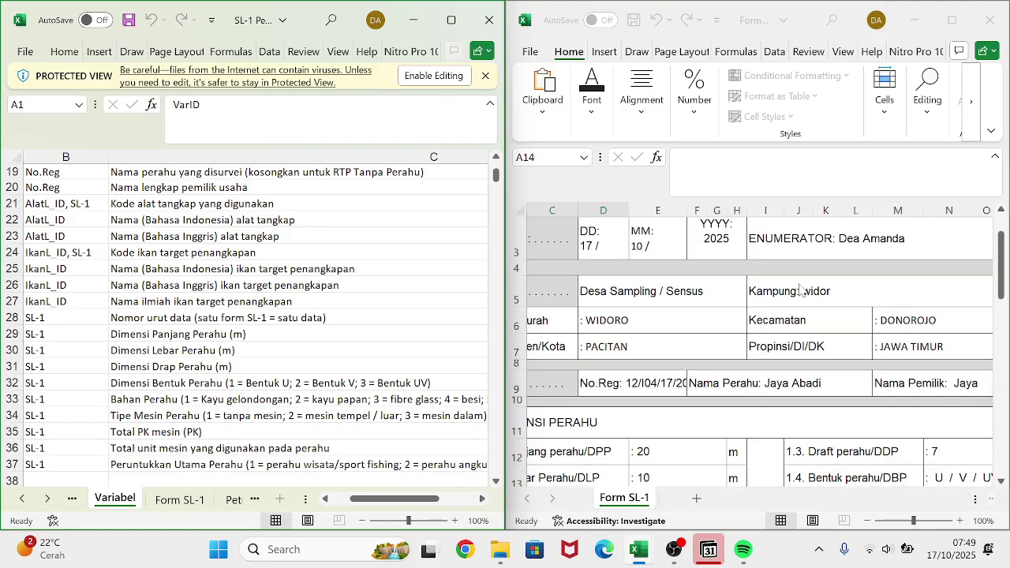
- Replace 'widor' with 'Wilingan' in the Kampung cell I5 on Form SL-1
click(802, 290)
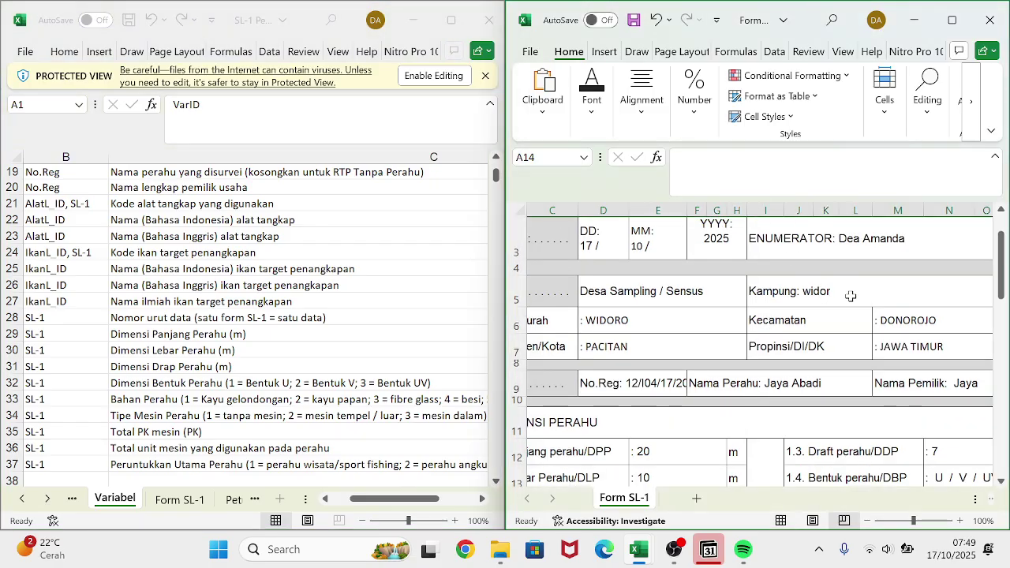
click(851, 296)
click(789, 161)
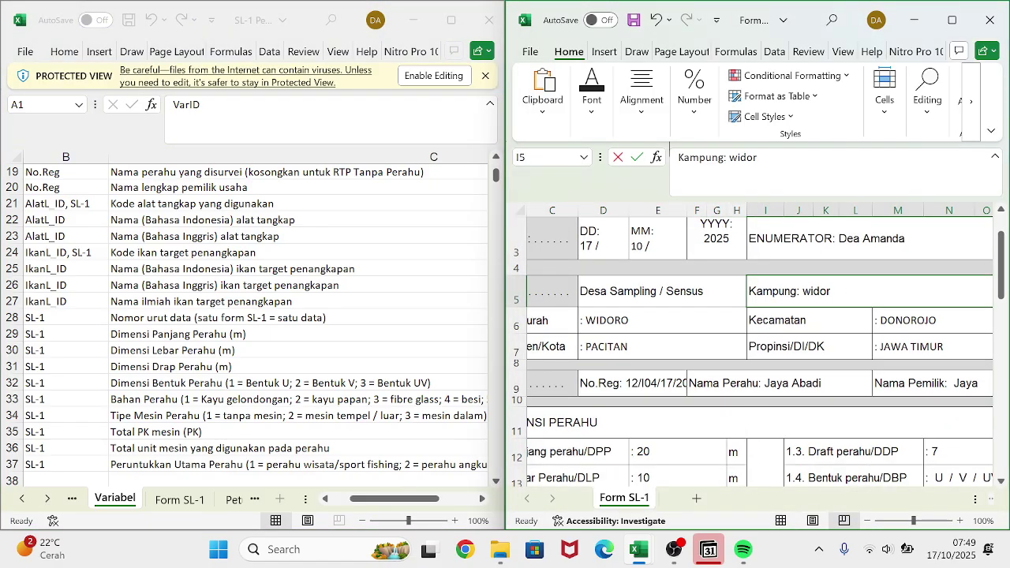
key(BackSpace)
key(BackSpace)
key(BackSpace)
key(BackSpace)
key(BackSpace)
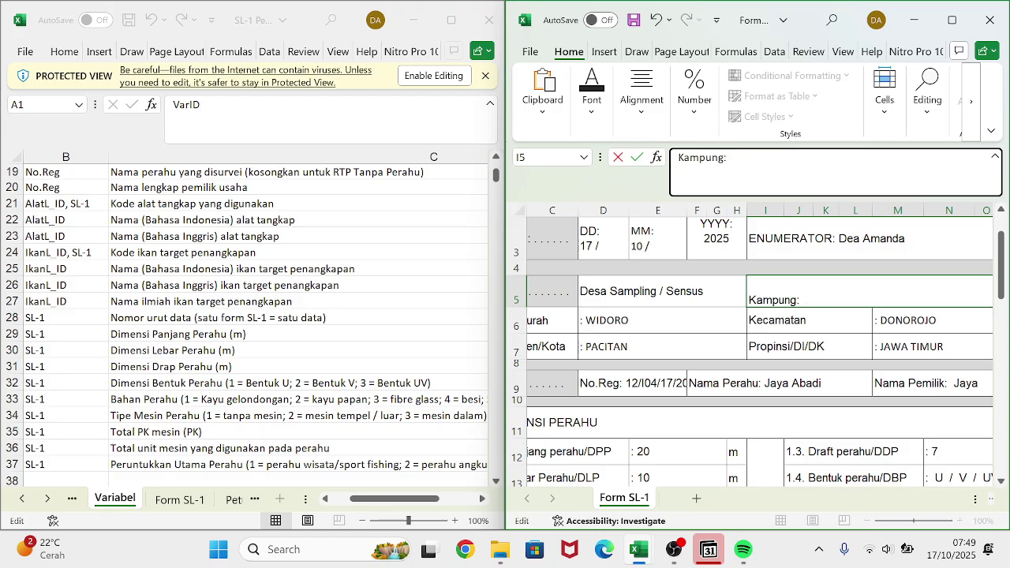
text(Wilingan)
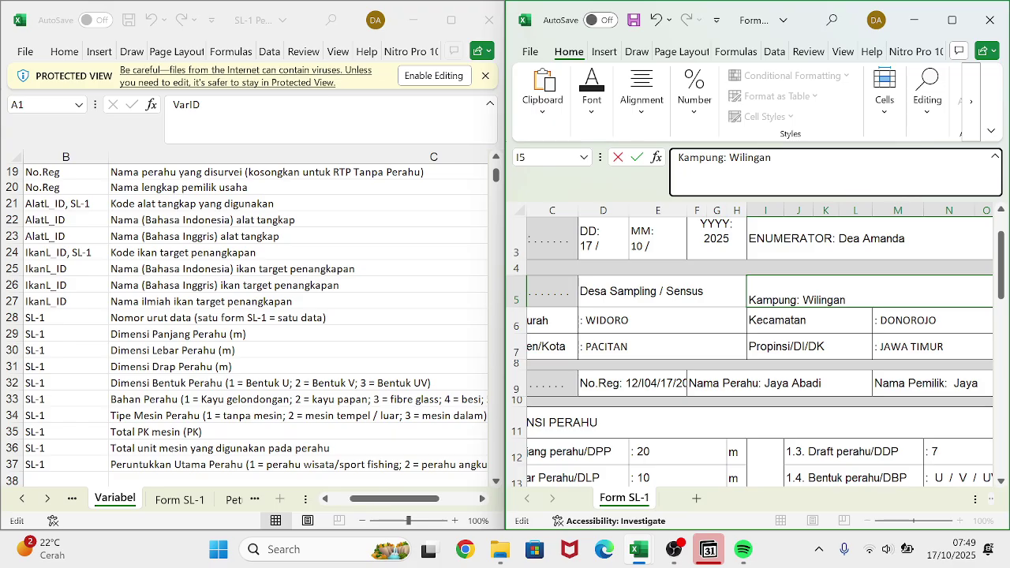
key(Return)
- Scroll to the boat material options and select the cell beside 2.1 Kayu gelondongan
scroll(885, 360, down, 2)
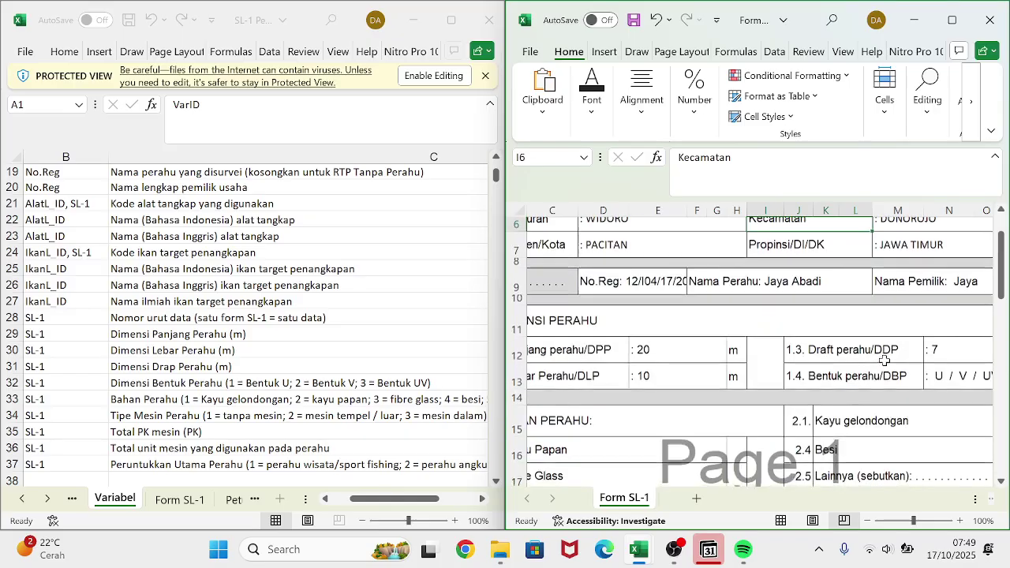
scroll(885, 360, right, 2)
scroll(884, 360, down, 1)
scroll(884, 359, right, 1)
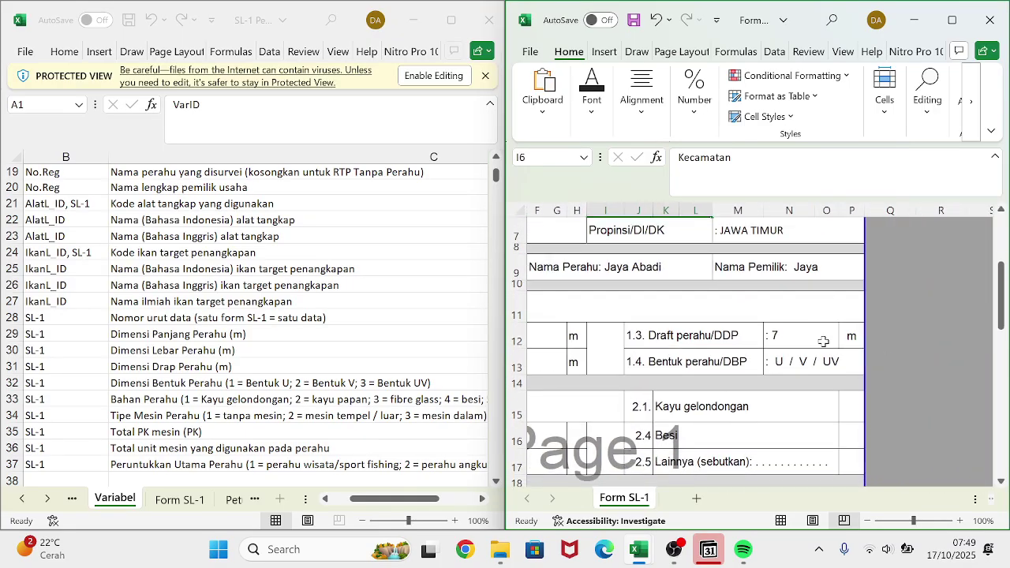
scroll(821, 371, left, 3)
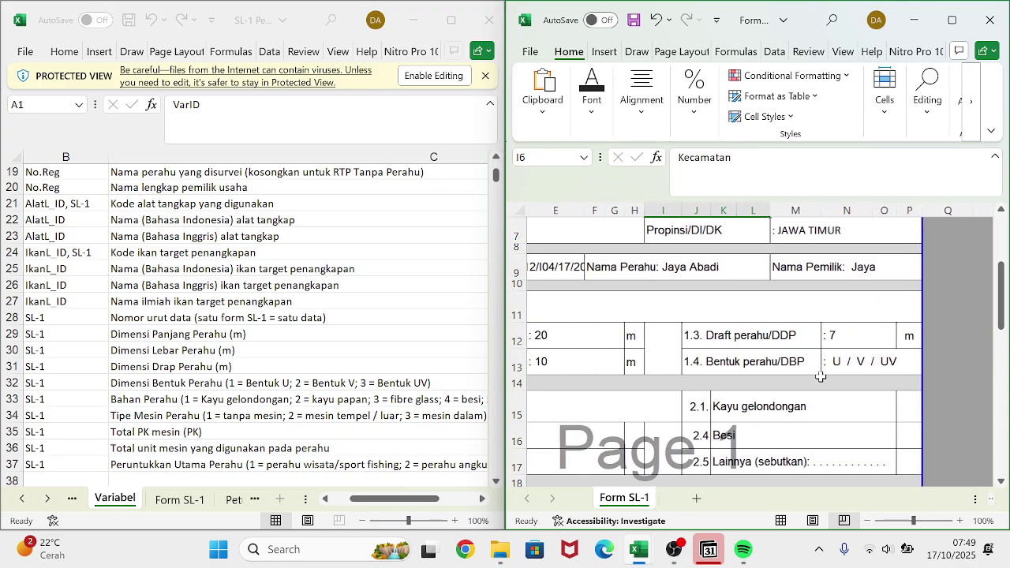
scroll(820, 377, left, 1)
scroll(821, 377, right, 3)
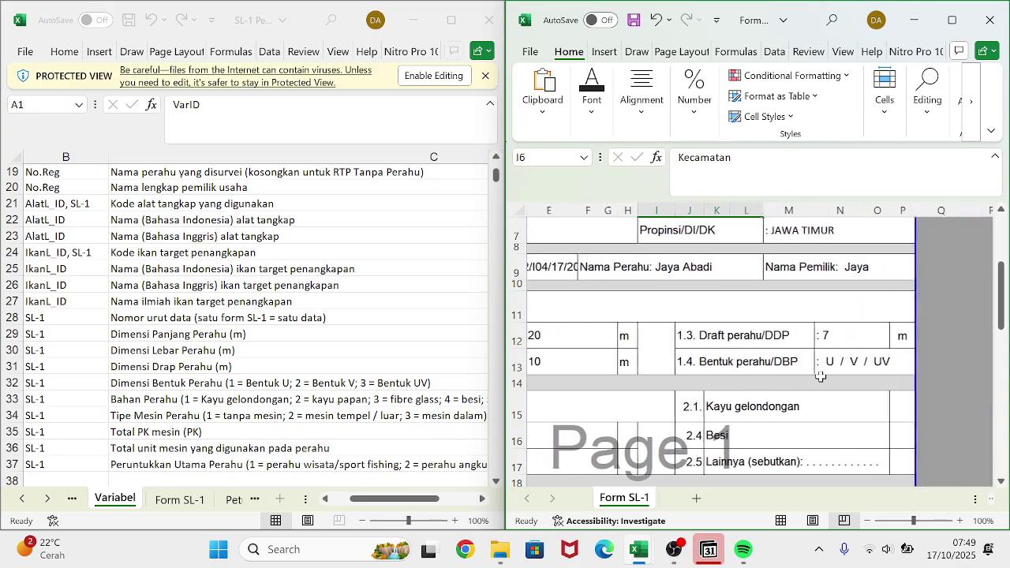
click(851, 413)
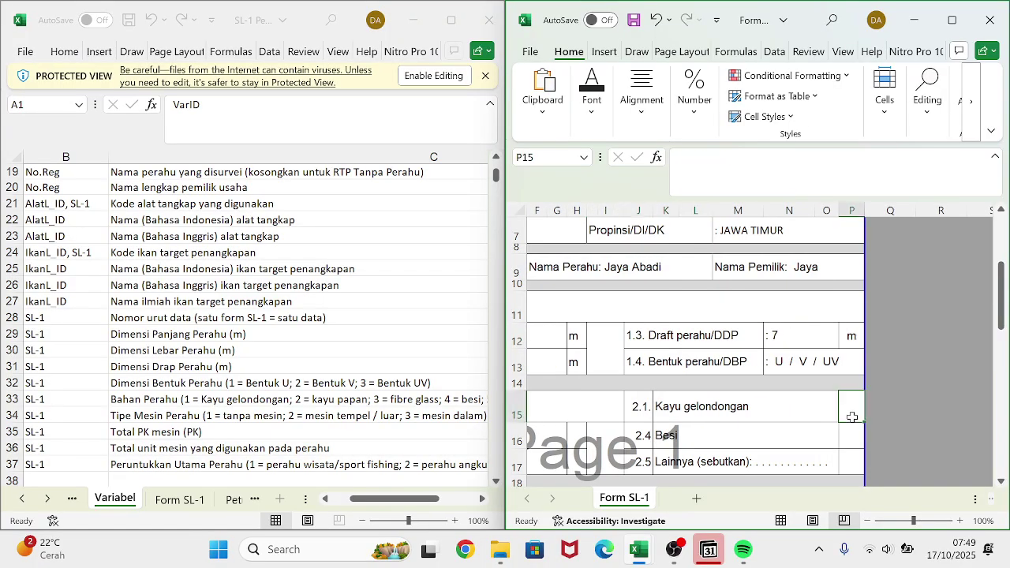
- Mark 2.1 Kayu gelondongan with an 'o' and scroll down toward the engine section
scroll(758, 406, left, 4)
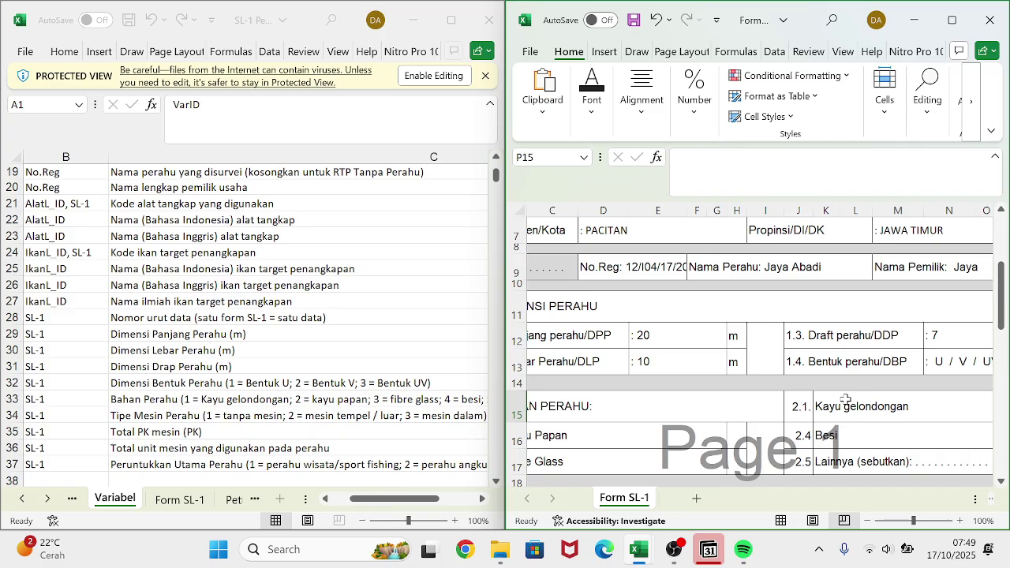
scroll(828, 399, right, 3)
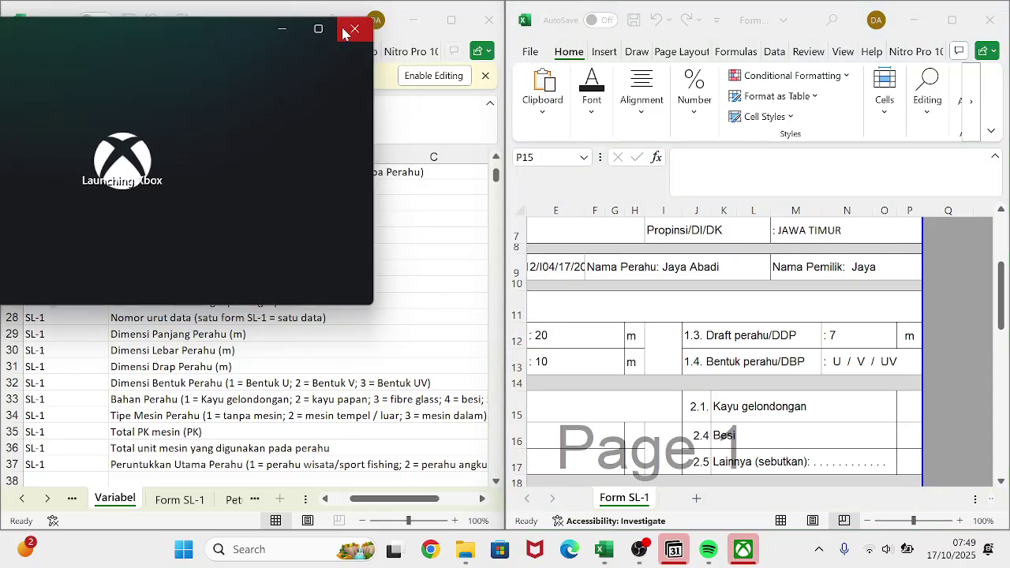
click(352, 29)
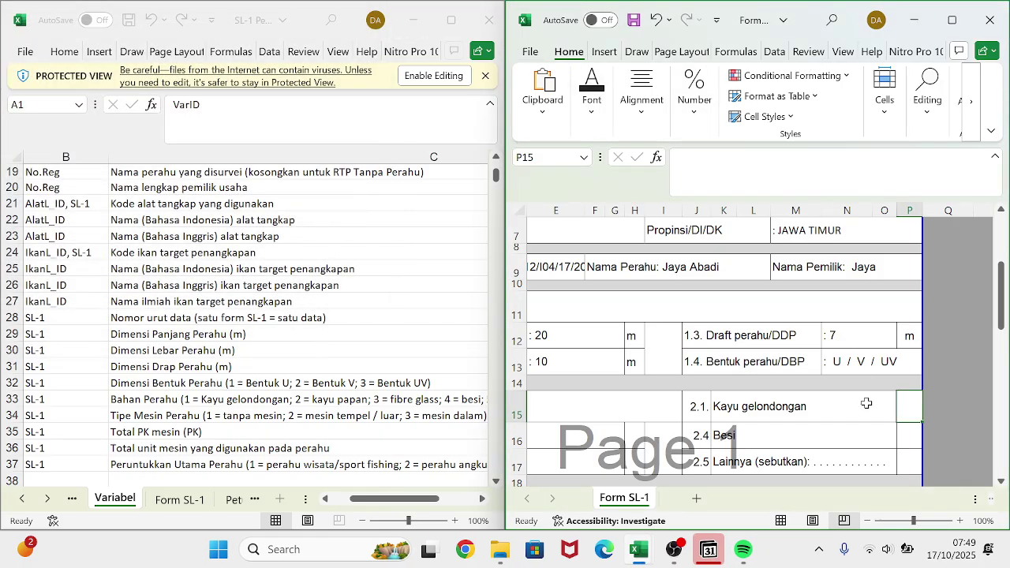
click(757, 170)
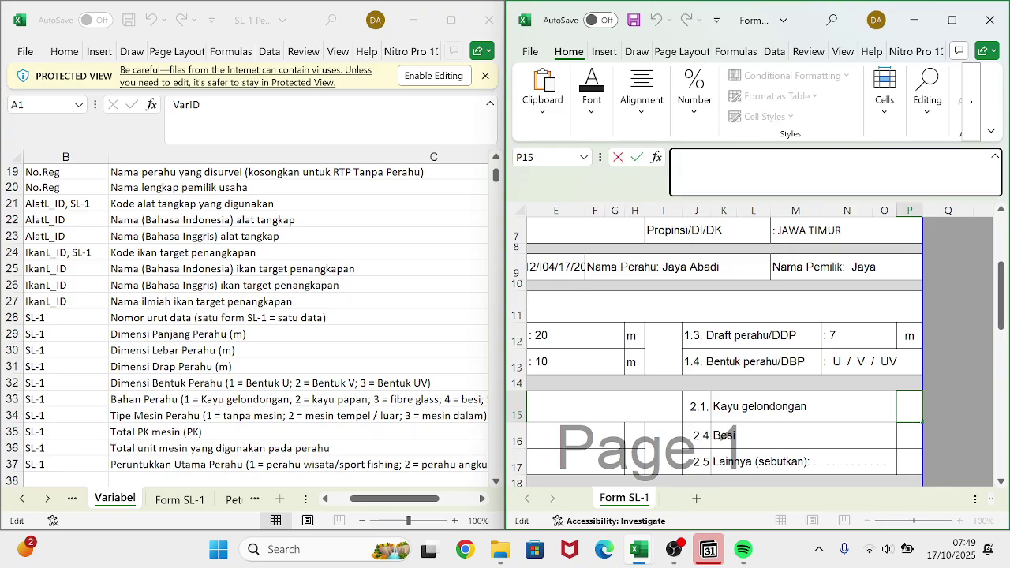
key(Return)
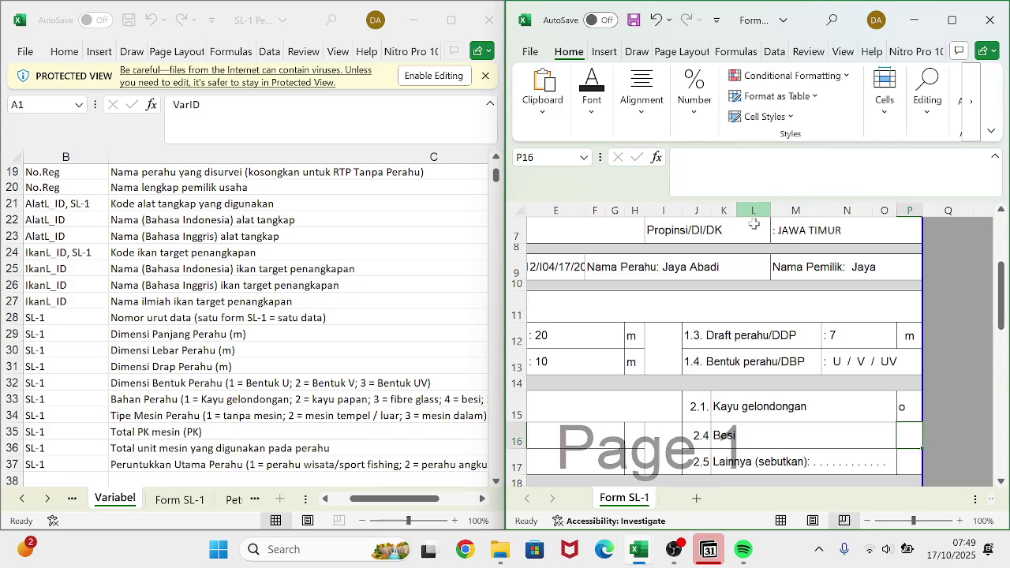
scroll(754, 239, down, 2)
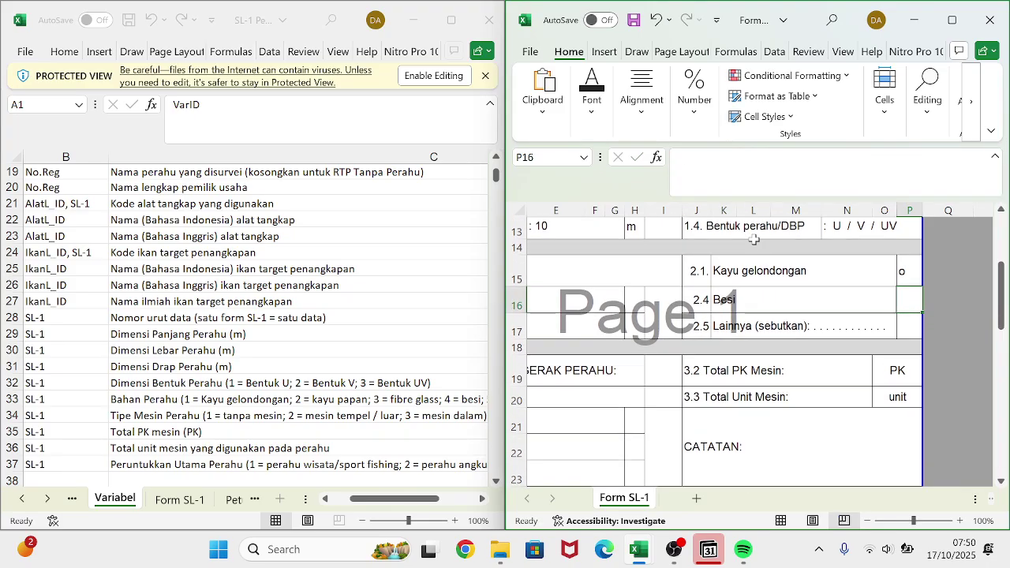
scroll(739, 314, left, 2)
scroll(740, 313, right, 1)
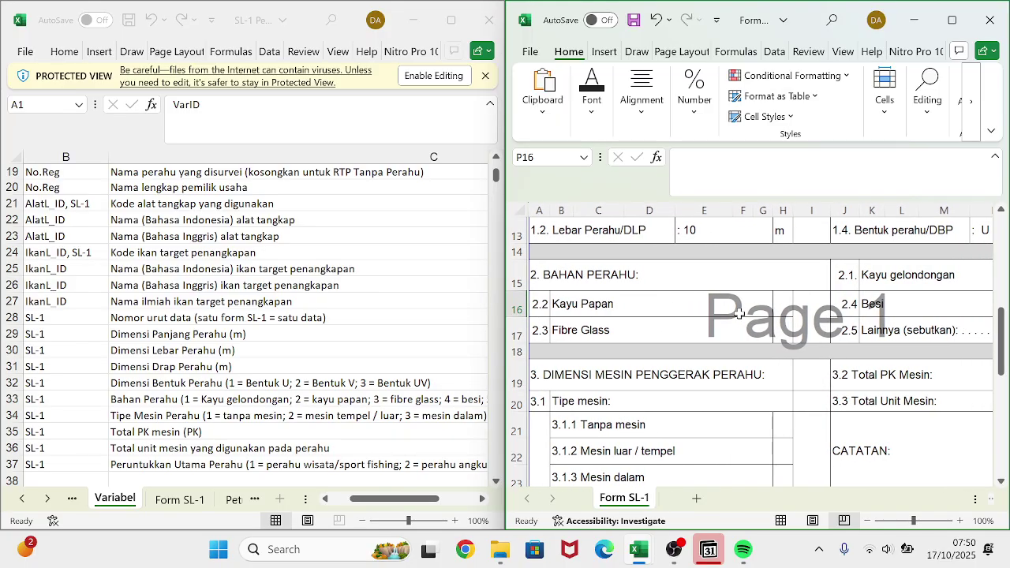
scroll(740, 313, down, 2)
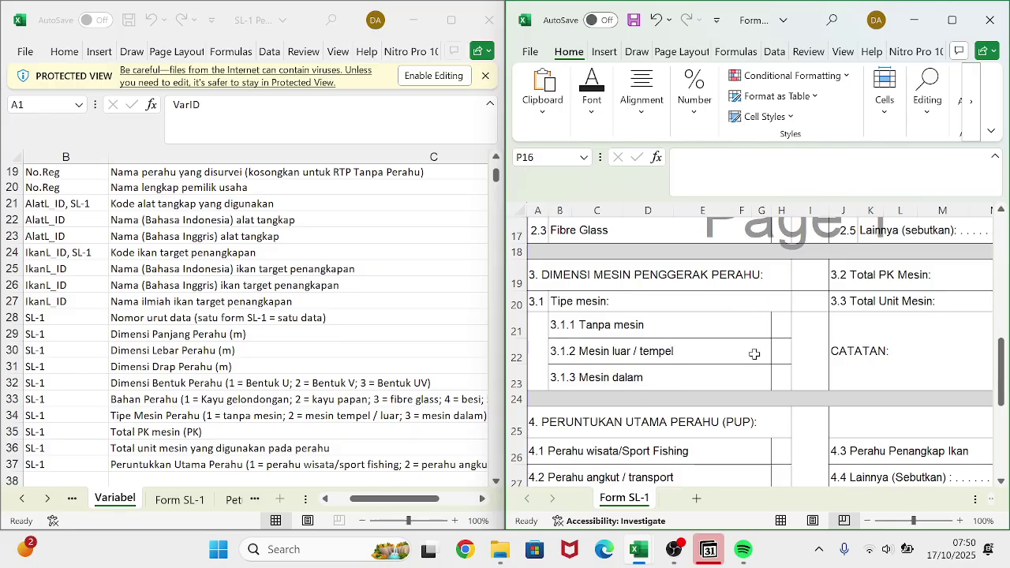
- Mark the Mesin luar/tempel engine type option with an 'o'
click(784, 350)
text(0)
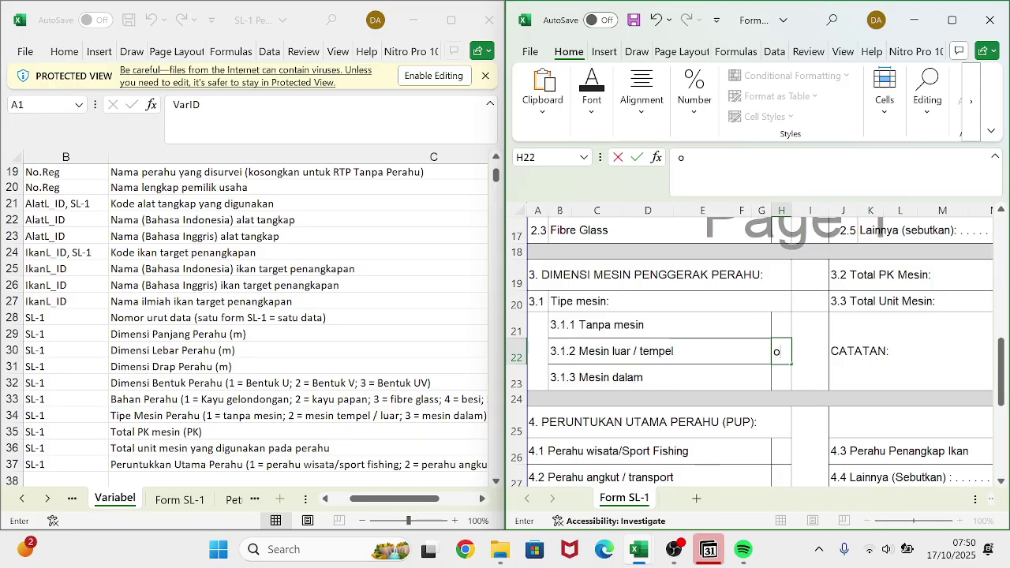
scroll(785, 349, down, 1)
scroll(784, 349, right, 1)
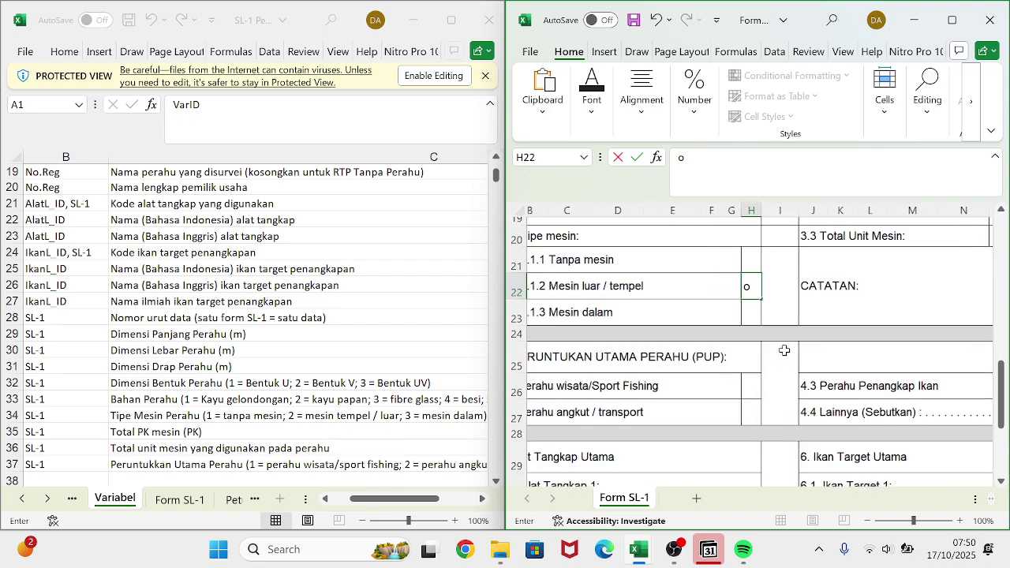
scroll(785, 349, left, 1)
scroll(784, 350, right, 1)
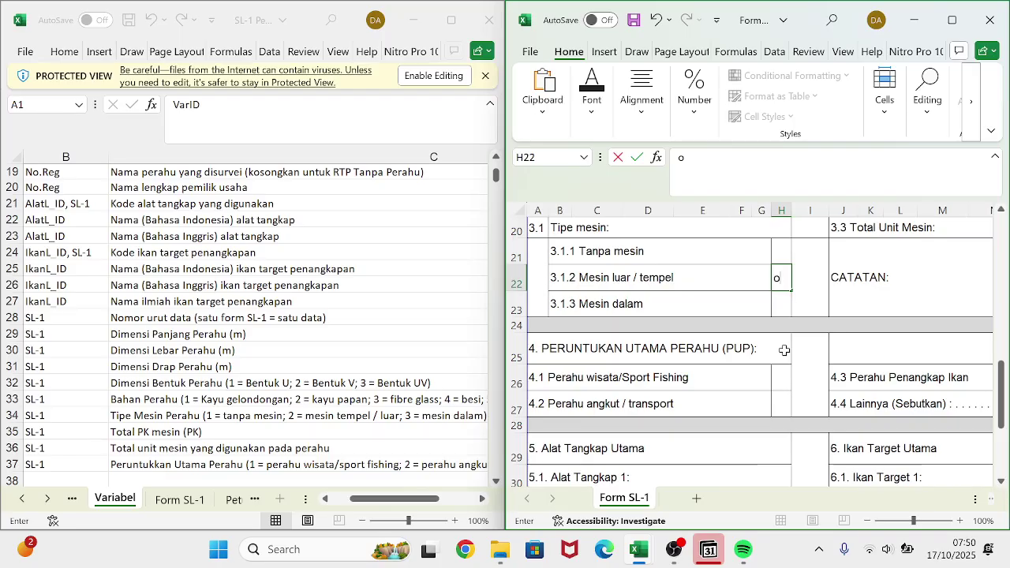
scroll(784, 349, down, 1)
scroll(784, 350, down, 1)
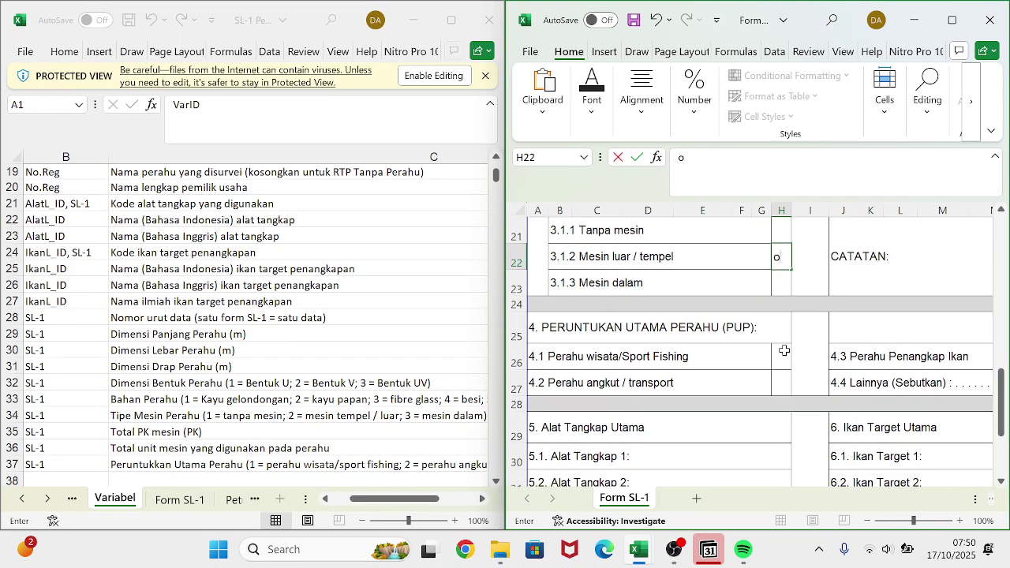
scroll(784, 349, right, 2)
scroll(784, 349, up, 3)
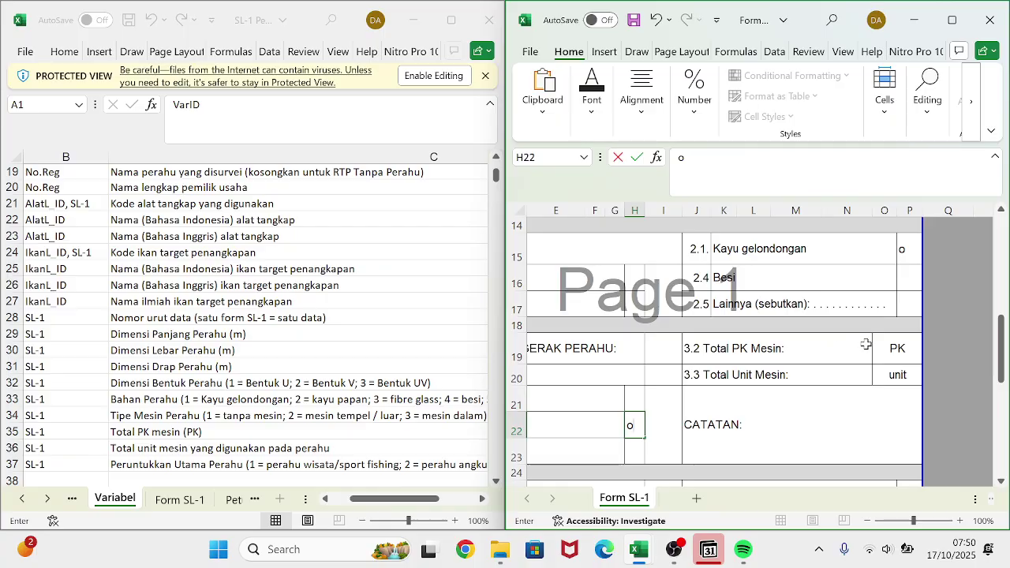
- Record Total PK Mesin as 10 and Total Unit Mesin as 2
click(839, 348)
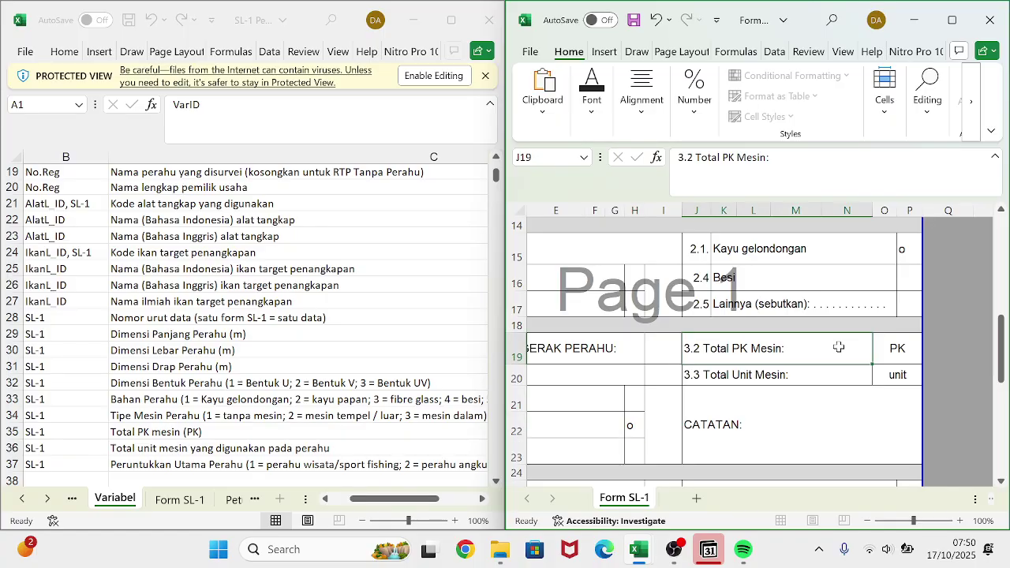
key(F2)
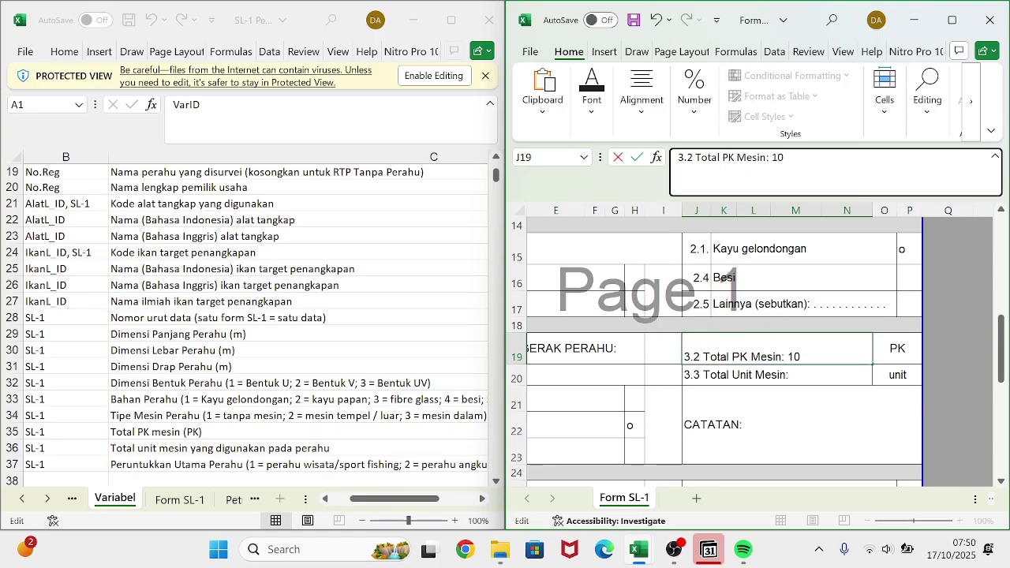
key(Return)
key(F2)
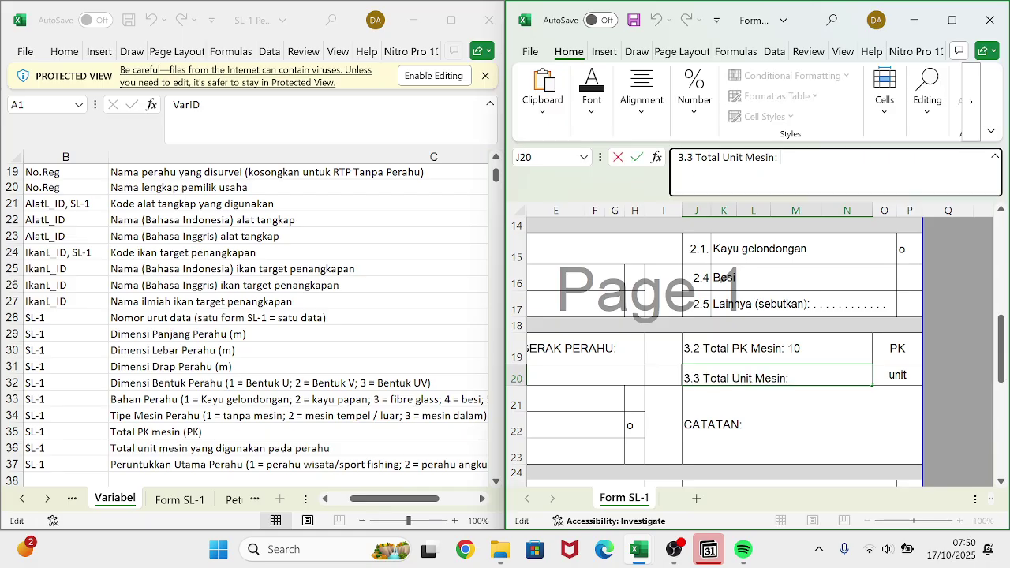
text(2)
key(Return)
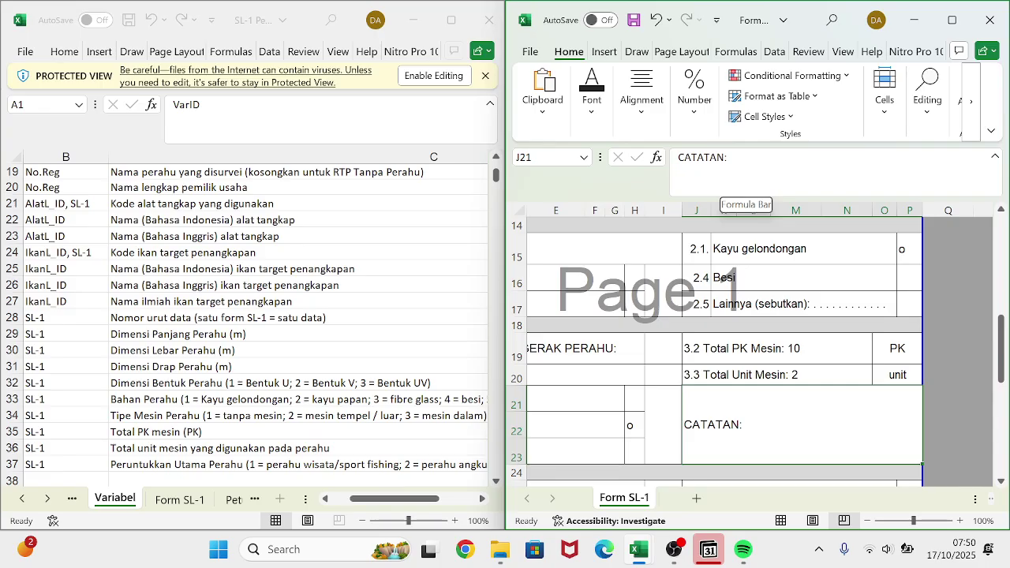
- Scroll down and select the answer cell for 4.3 Perahu Penangkap Ikan
scroll(712, 310, left, 2)
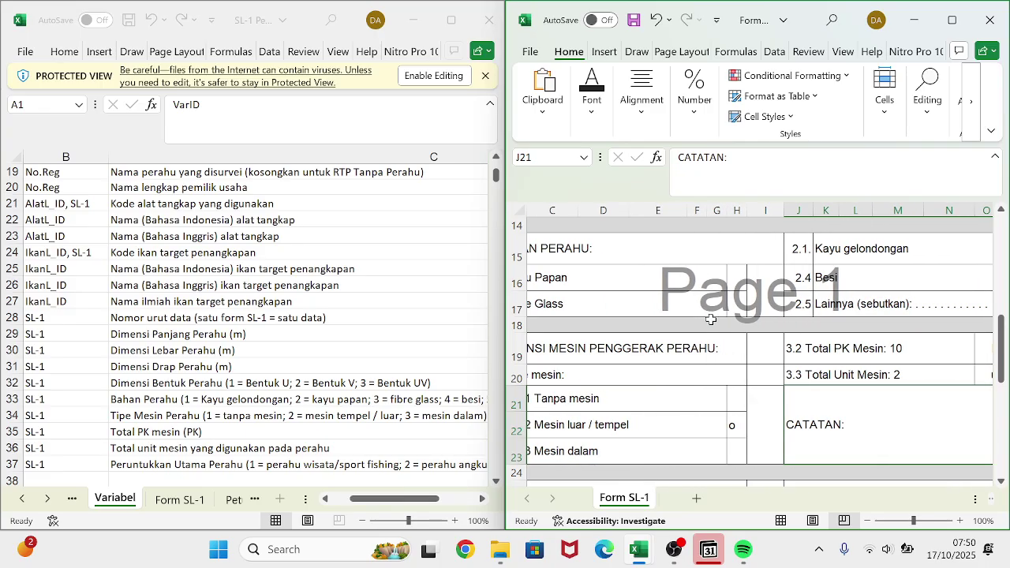
scroll(710, 319, down, 2)
scroll(710, 319, down, 1)
scroll(710, 319, right, 3)
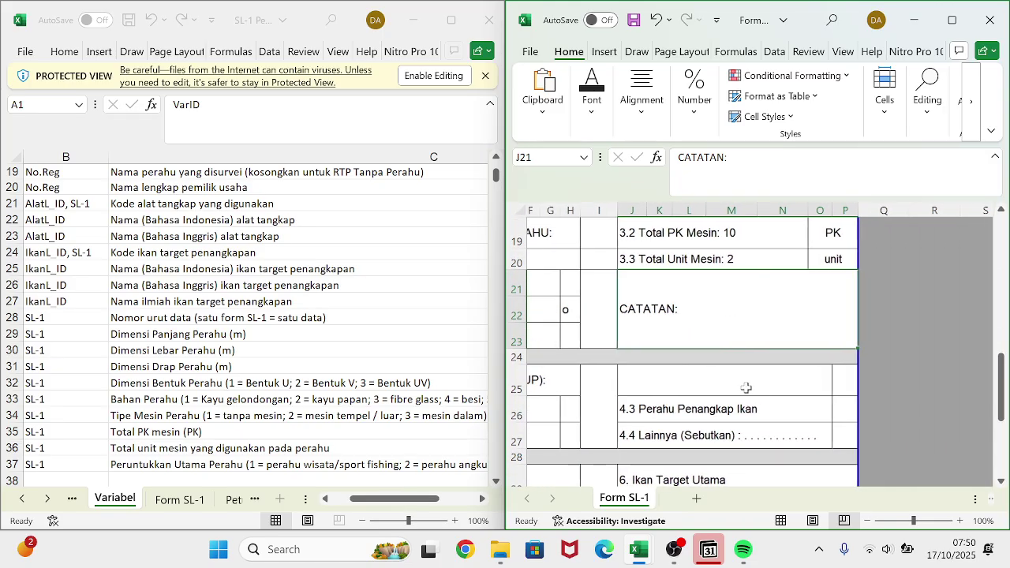
click(844, 407)
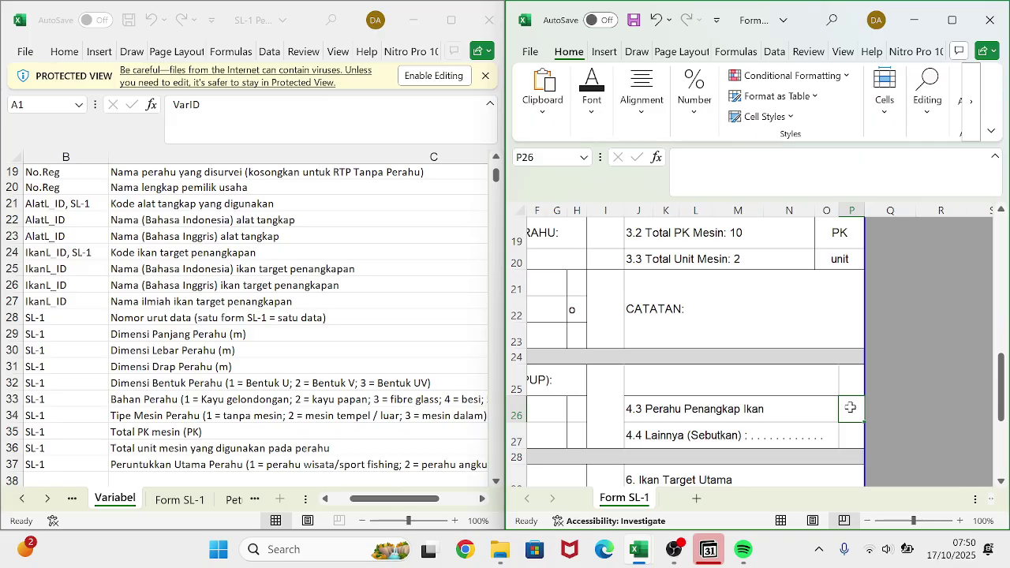
- Mark 4.3 Perahu Penangkap Ikan with an 'o'
text(o)
key(Return)
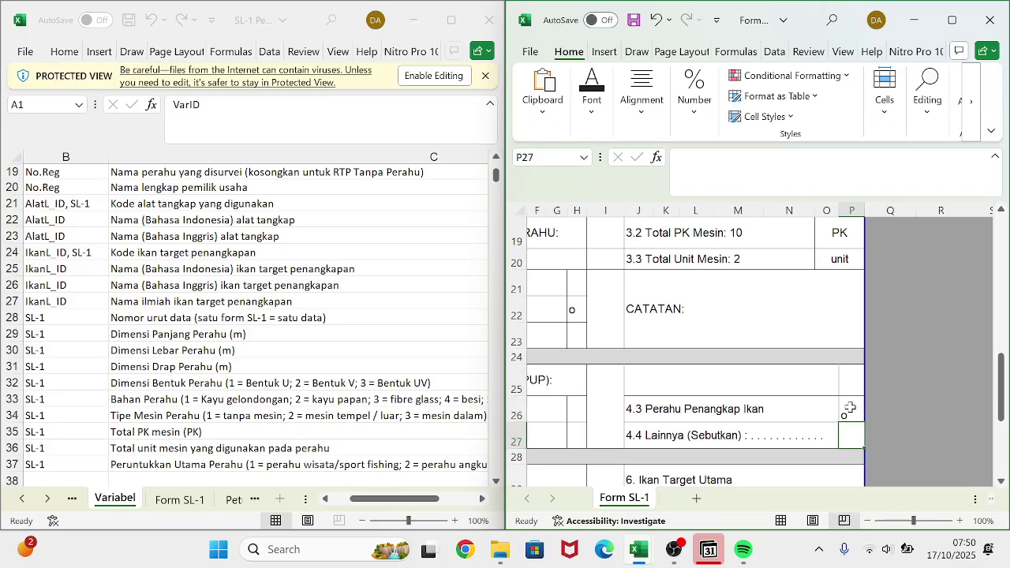
scroll(781, 406, left, 5)
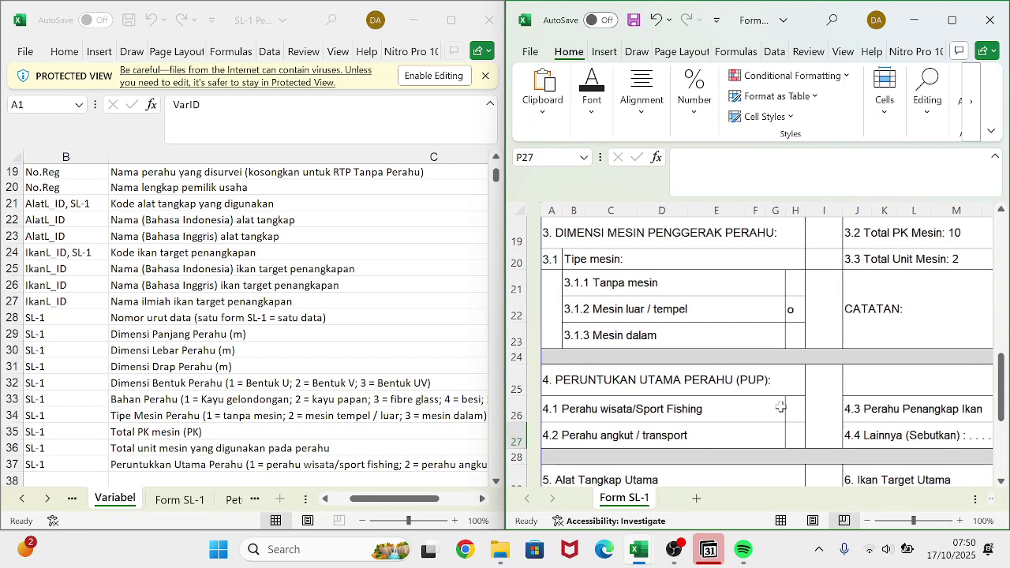
scroll(781, 406, down, 2)
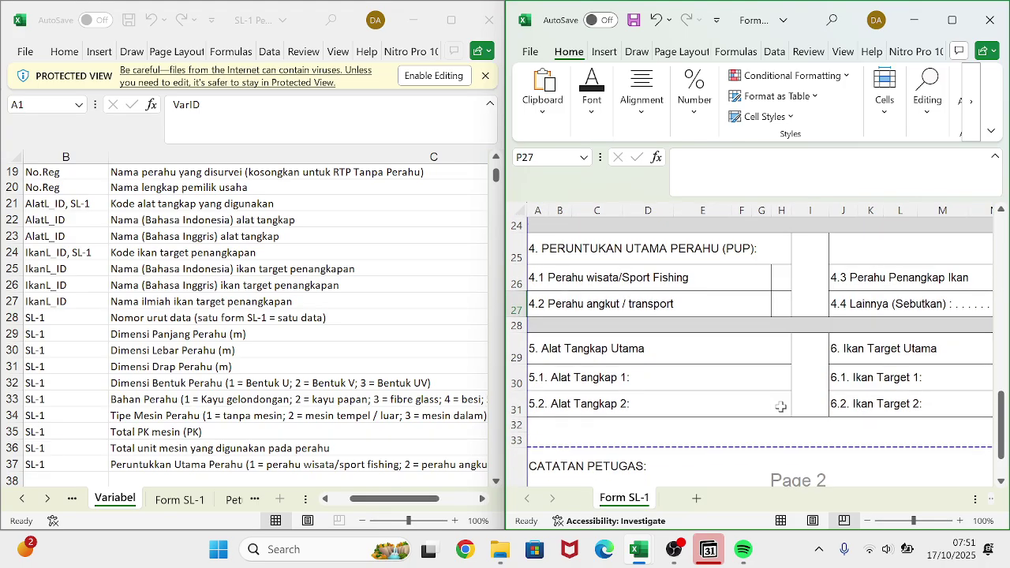
scroll(780, 406, right, 1)
scroll(783, 404, right, 2)
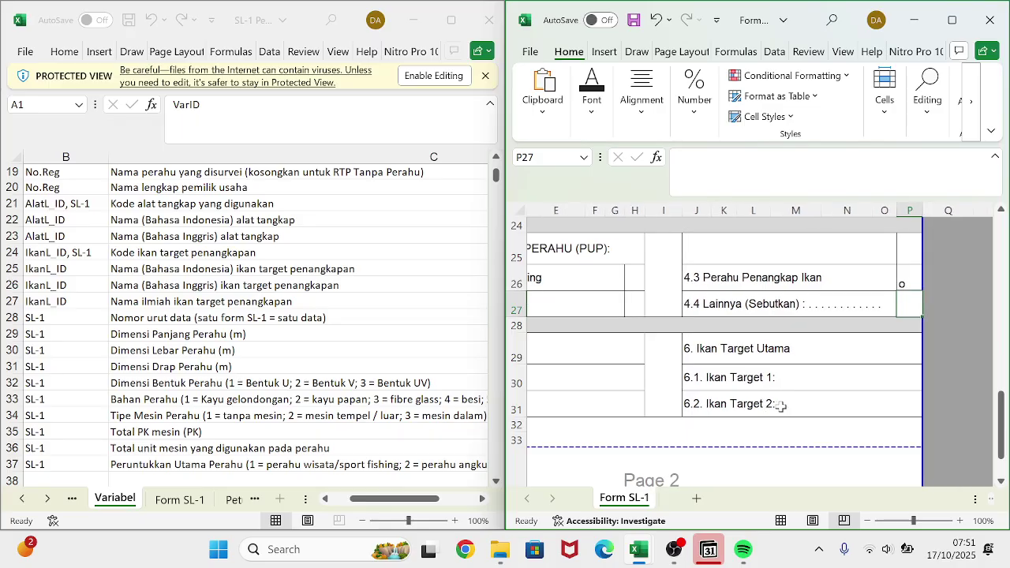
scroll(773, 404, left, 4)
scroll(727, 402, down, 2)
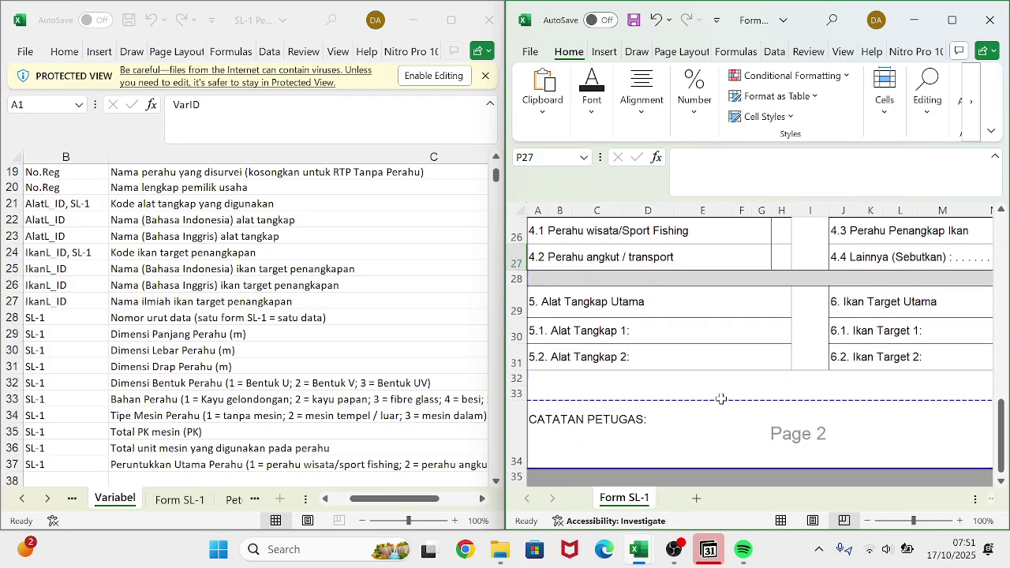
scroll(723, 400, up, 1)
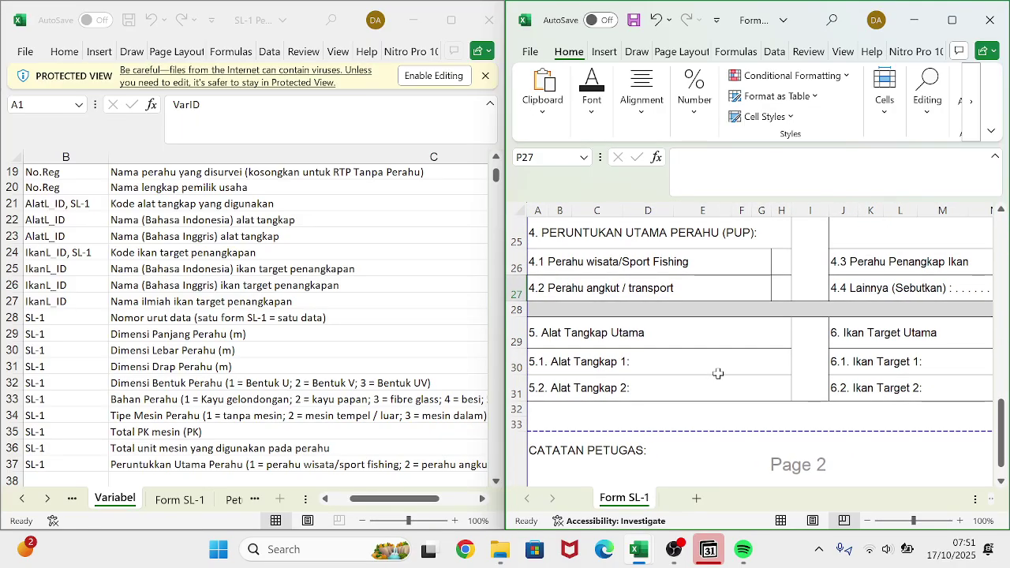
- Switch to the reference workbook and step through its sheets to AlatL_ID
click(265, 507)
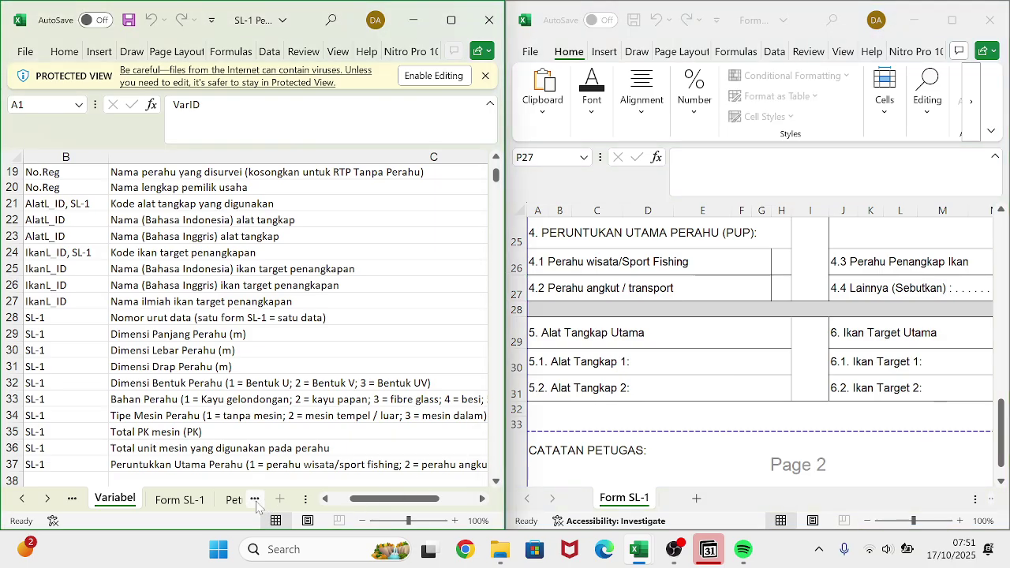
click(256, 506)
click(256, 506)
click(257, 505)
click(257, 506)
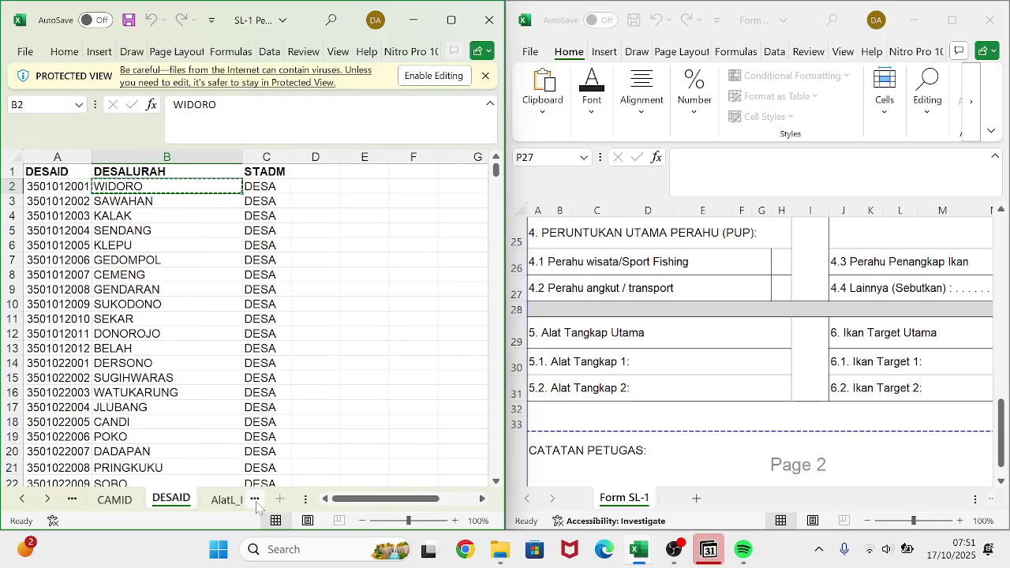
click(257, 506)
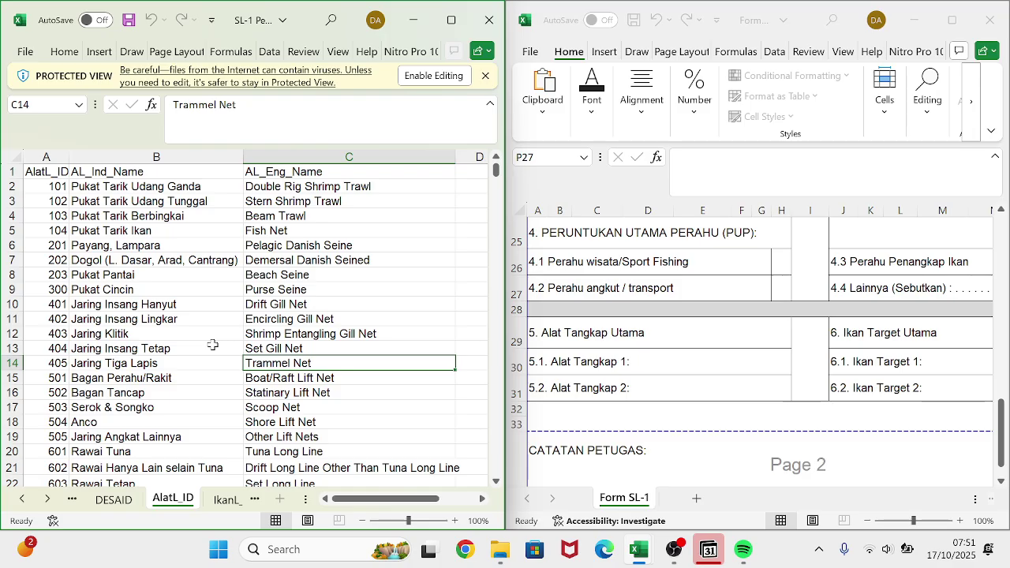
- Select the 5.1 Alat Tangkap 1 cell and make the gear-code workbook editable, docked left
click(665, 368)
click(663, 364)
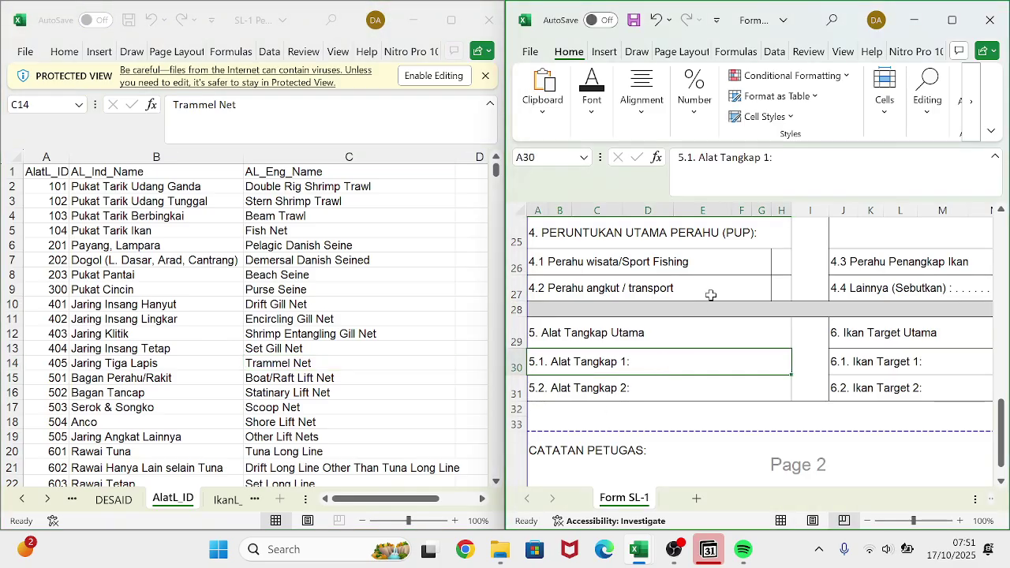
click(781, 183)
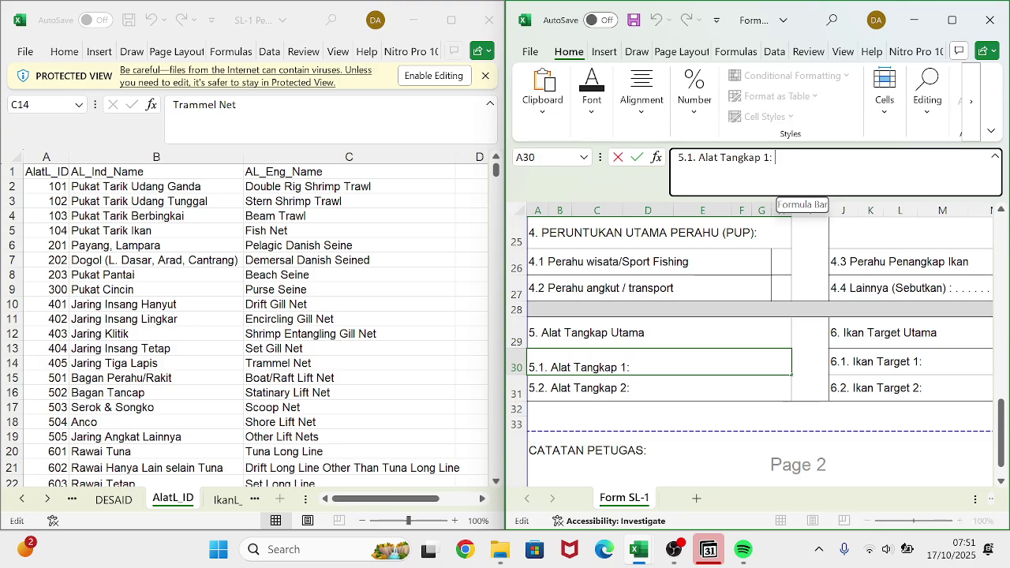
click(202, 315)
drag(59, 290, 277, 306)
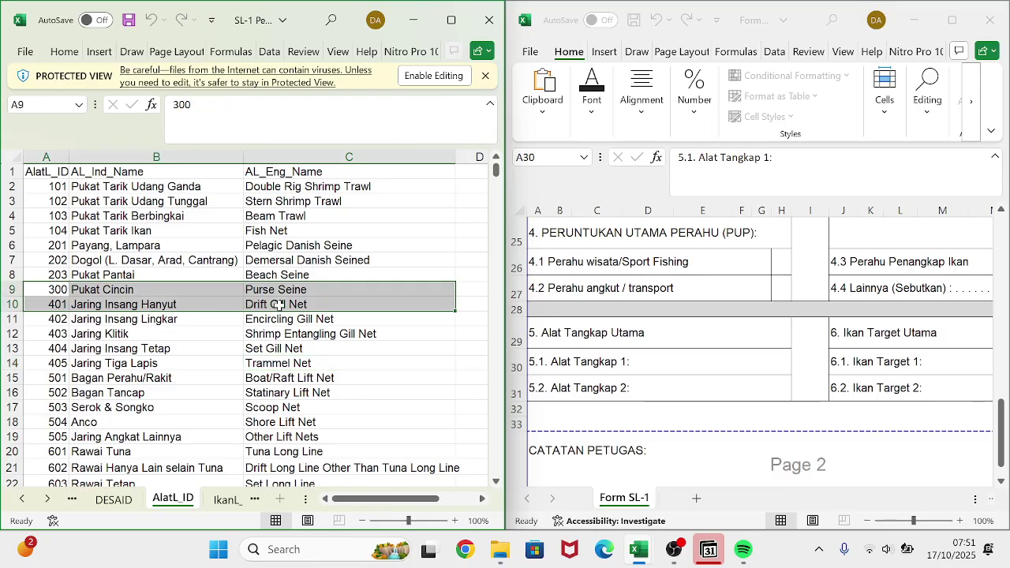
click(432, 78)
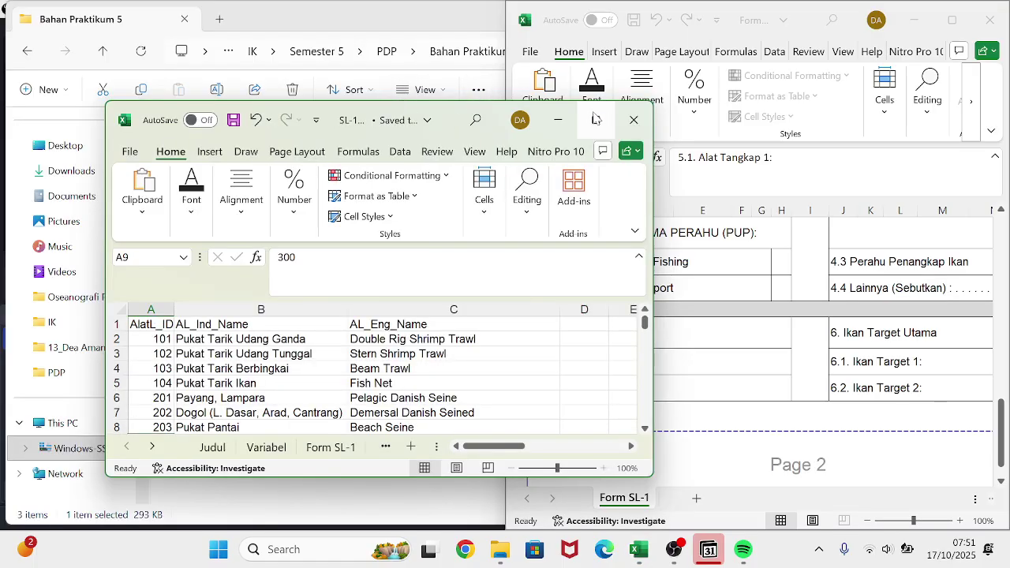
mouse_move(596, 118)
click(533, 174)
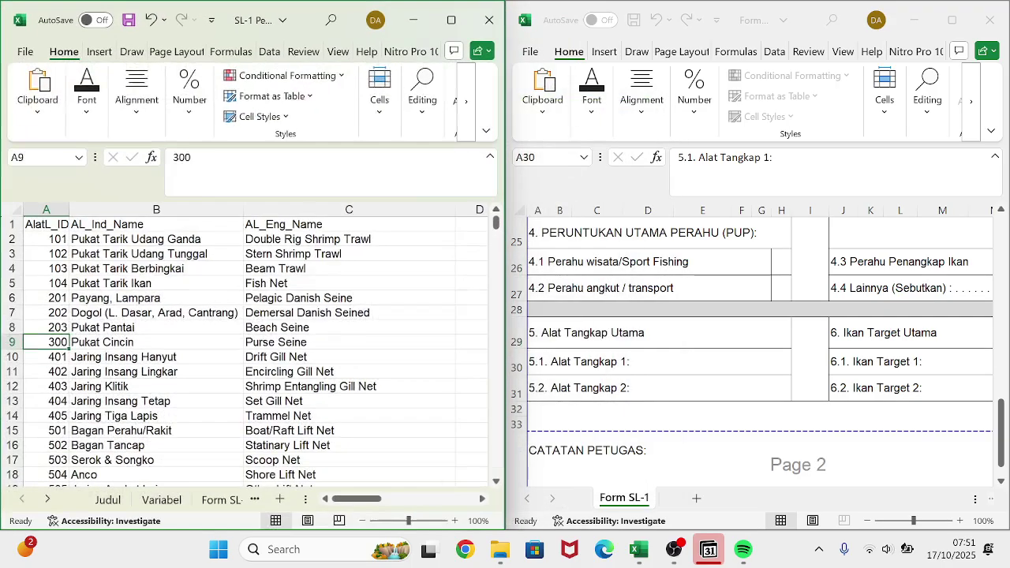
- Fill the Pukat Pantai and Pukat Cincin rows (A8:C9) yellow
drag(54, 329, 332, 343)
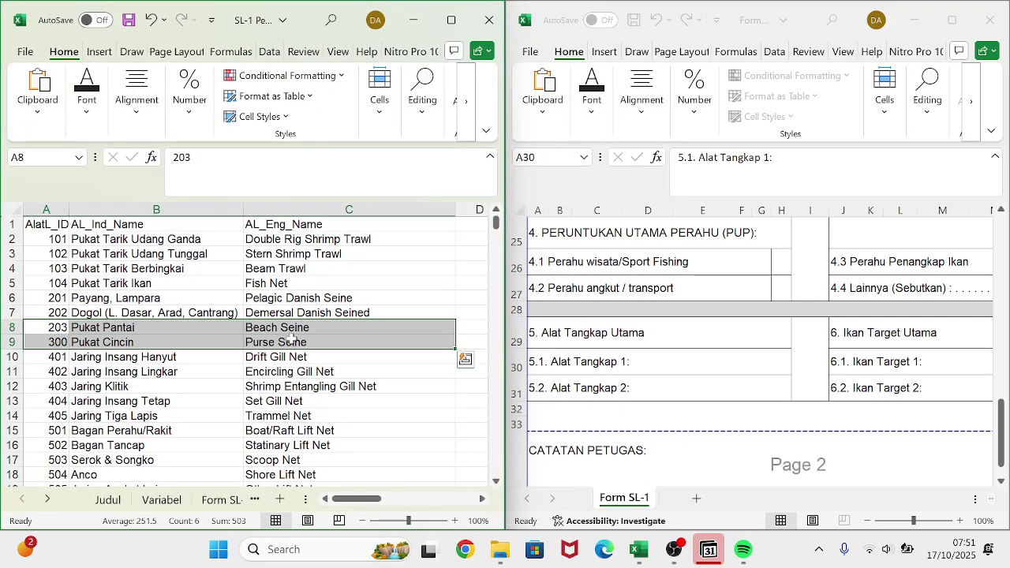
click(154, 130)
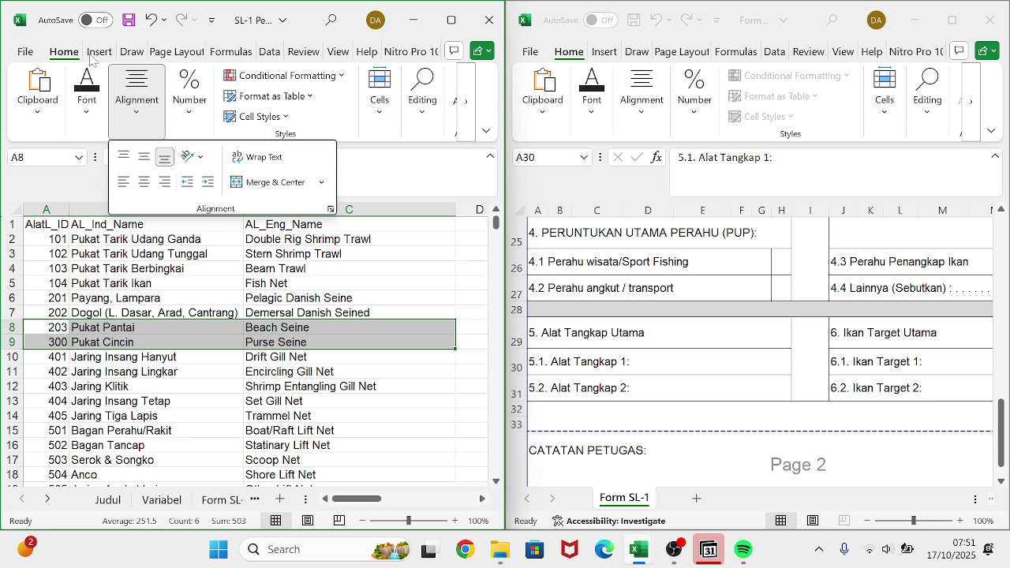
click(87, 93)
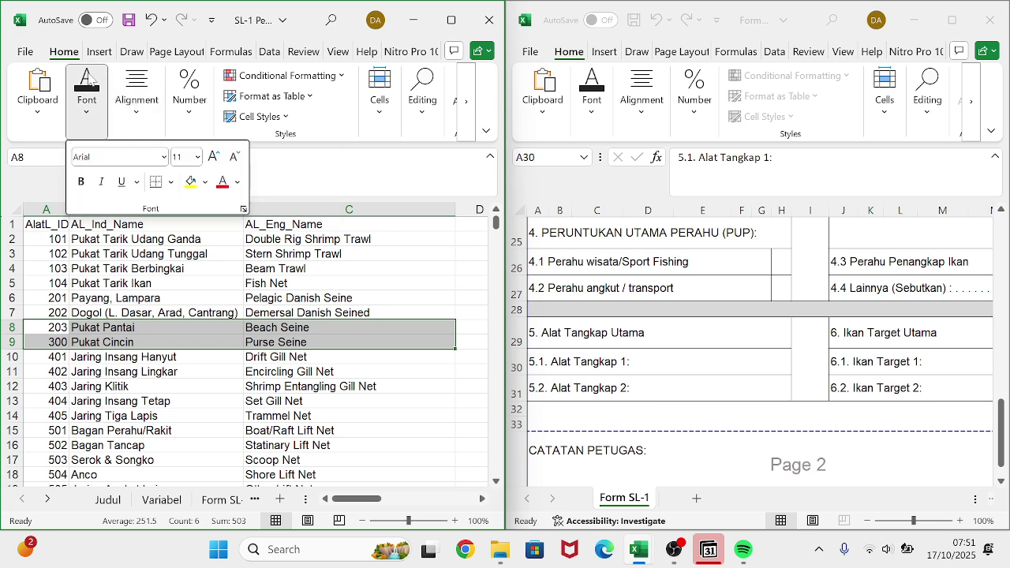
click(191, 183)
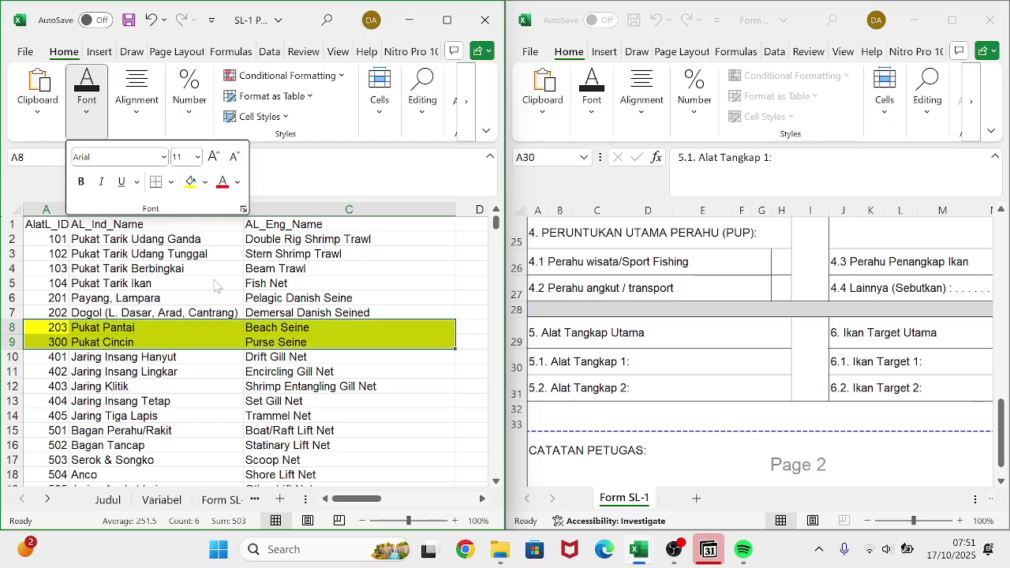
click(669, 360)
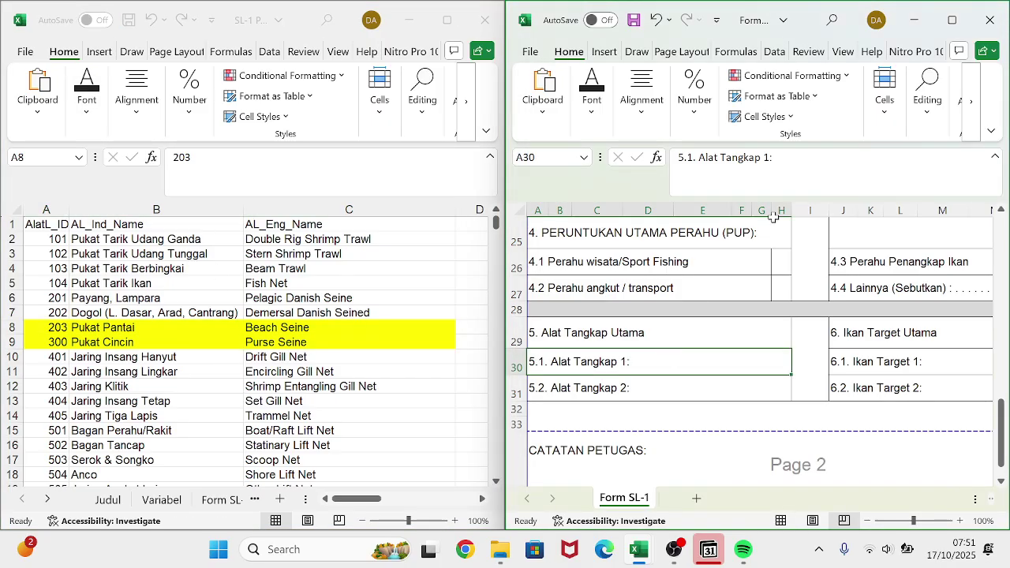
- Complete gear entry A30 as Pukat Cincin and A31 as Jaring Insang Hanyut
key(F2)
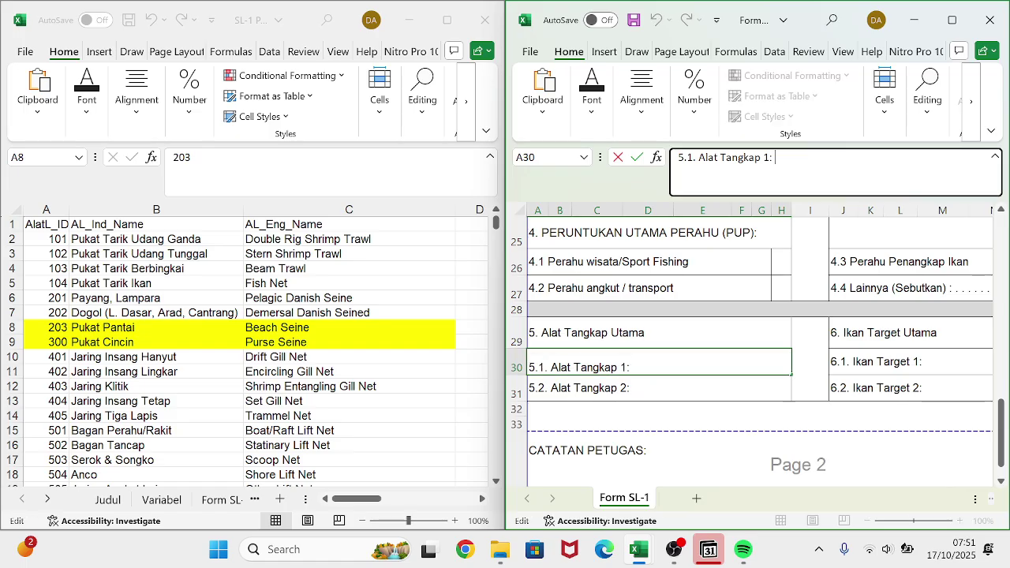
text(Pukat Cincin)
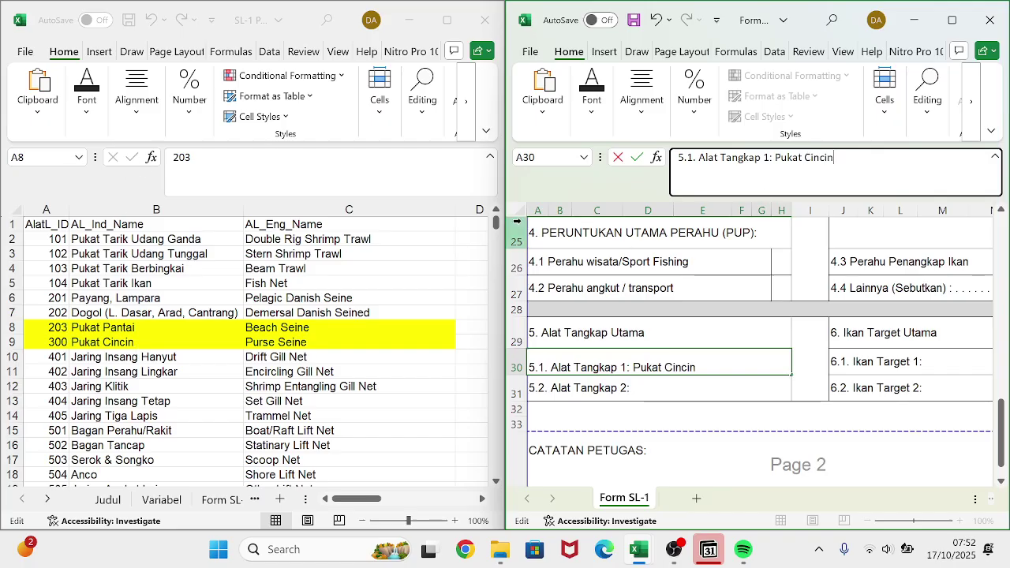
key(Return)
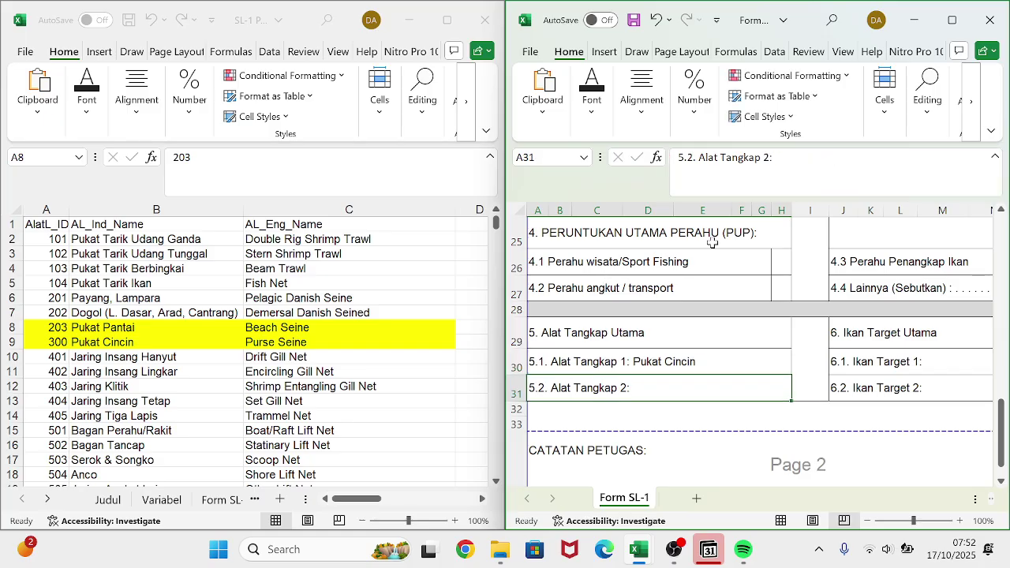
key(F2)
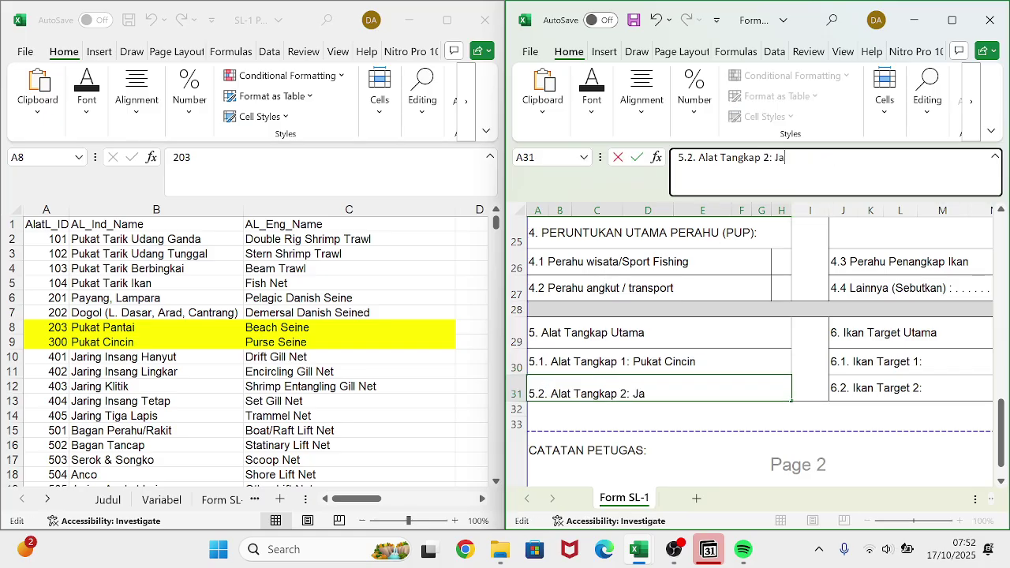
text(ng)
text( Ins)
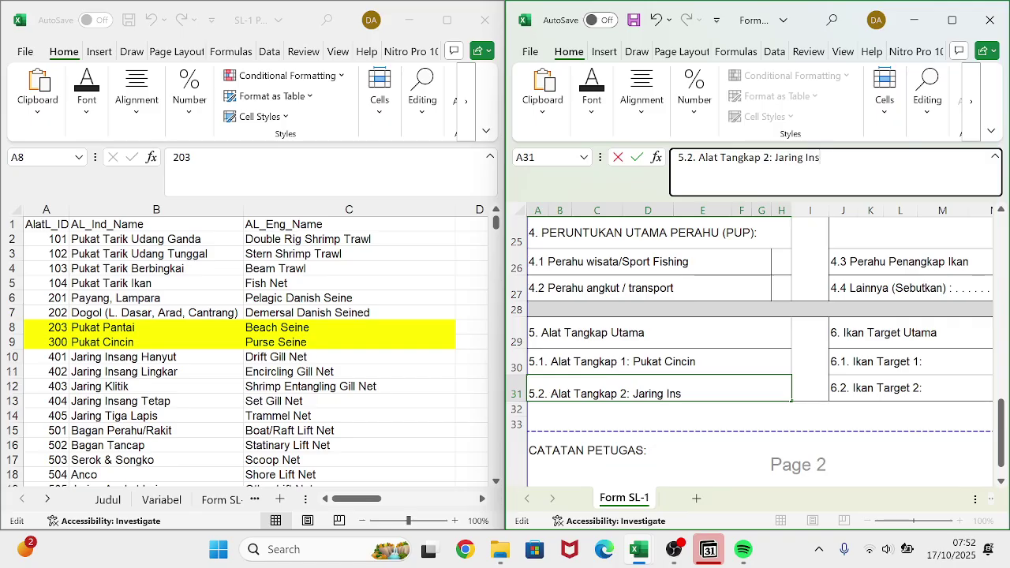
text(ang Hanyut)
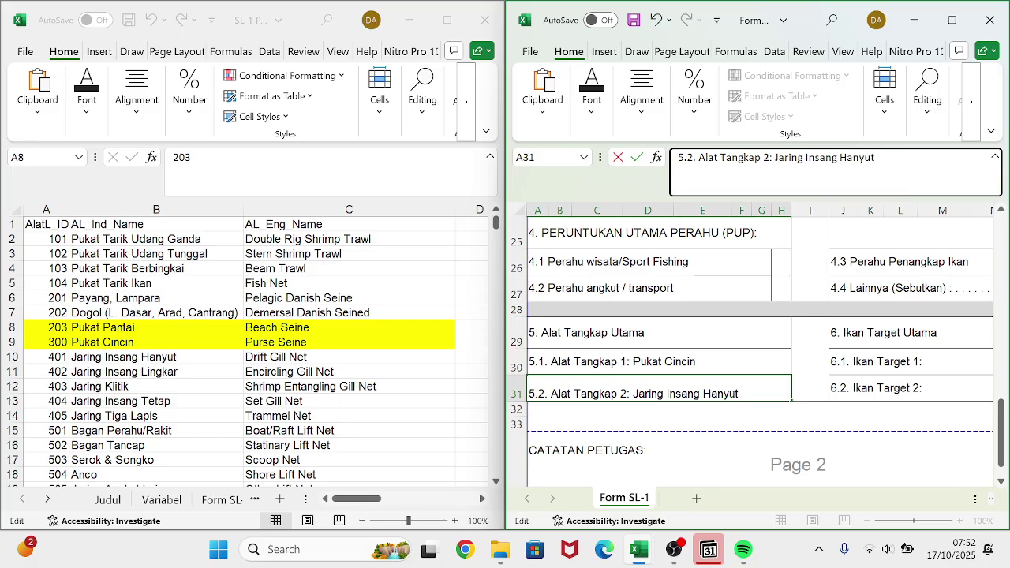
key(Return)
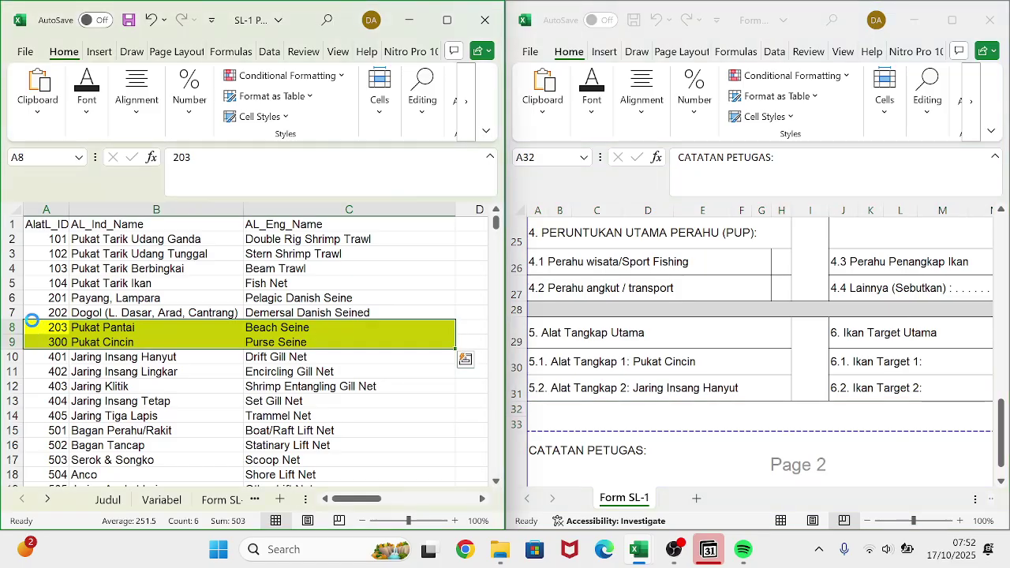
key(ctrl+z)
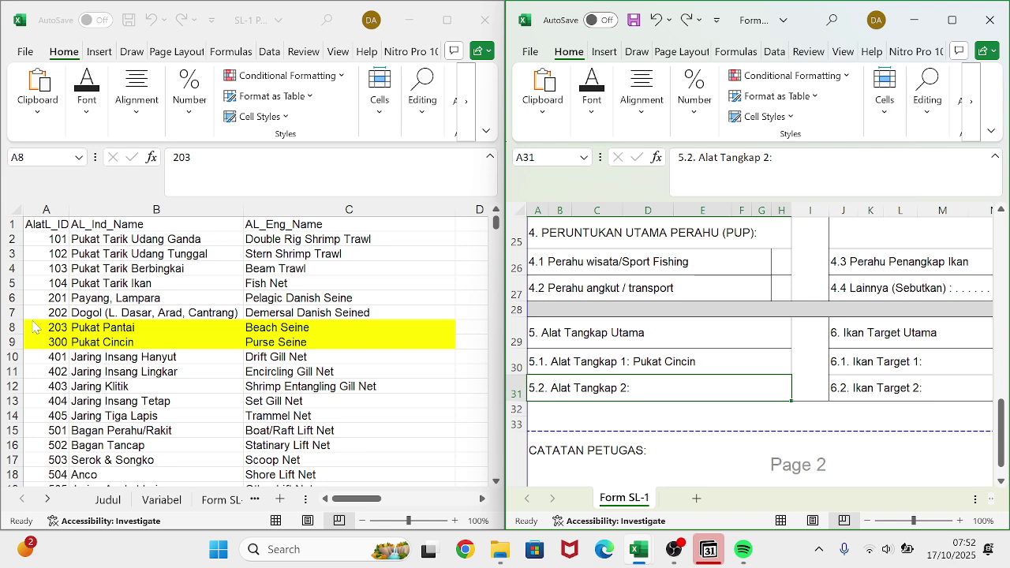
key(ctrl+y)
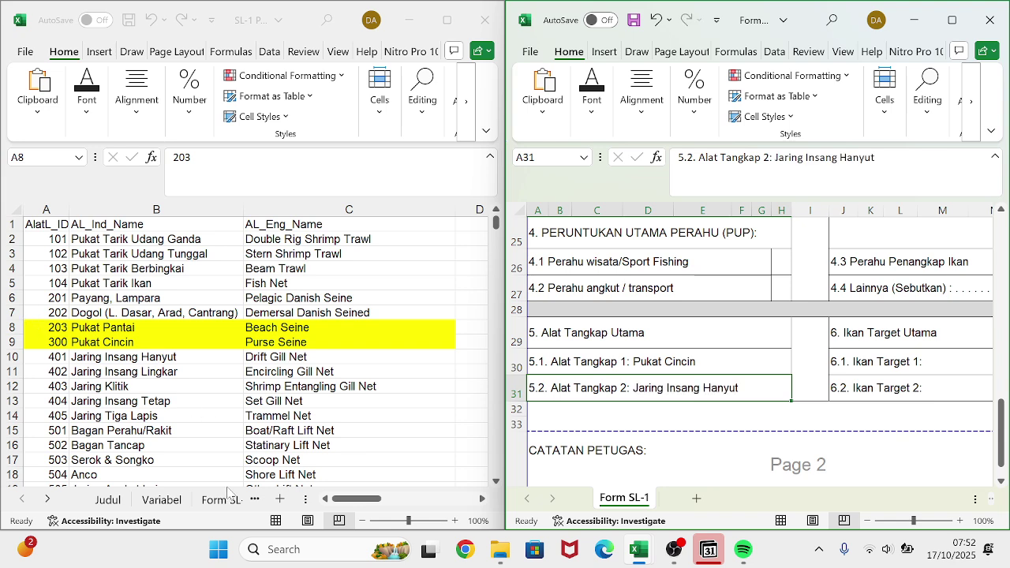
- Find and copy the fish name Selar on the reference workbook's IkanL_ID sheet
click(254, 506)
click(254, 500)
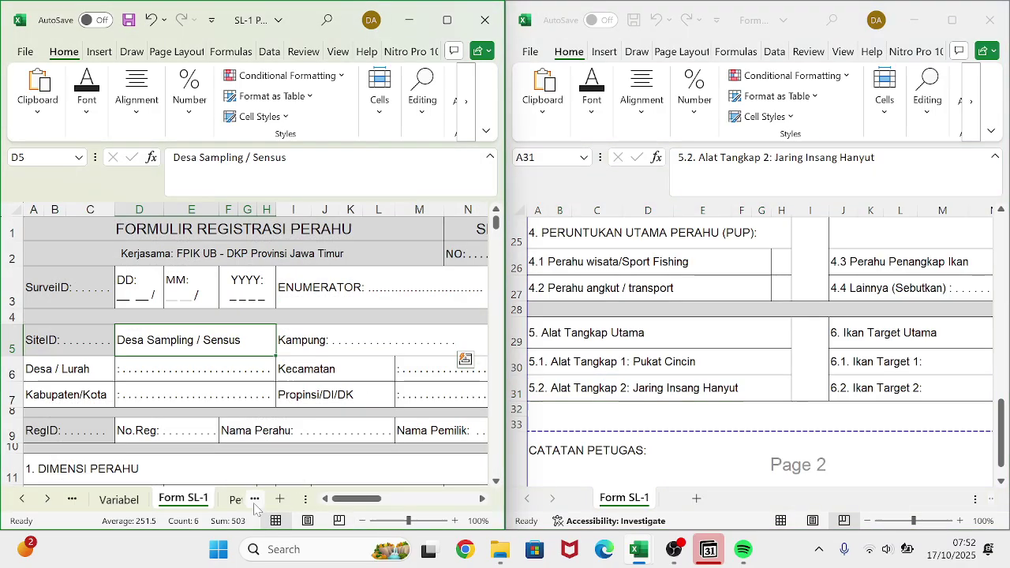
click(254, 500)
click(254, 499)
click(254, 500)
click(254, 502)
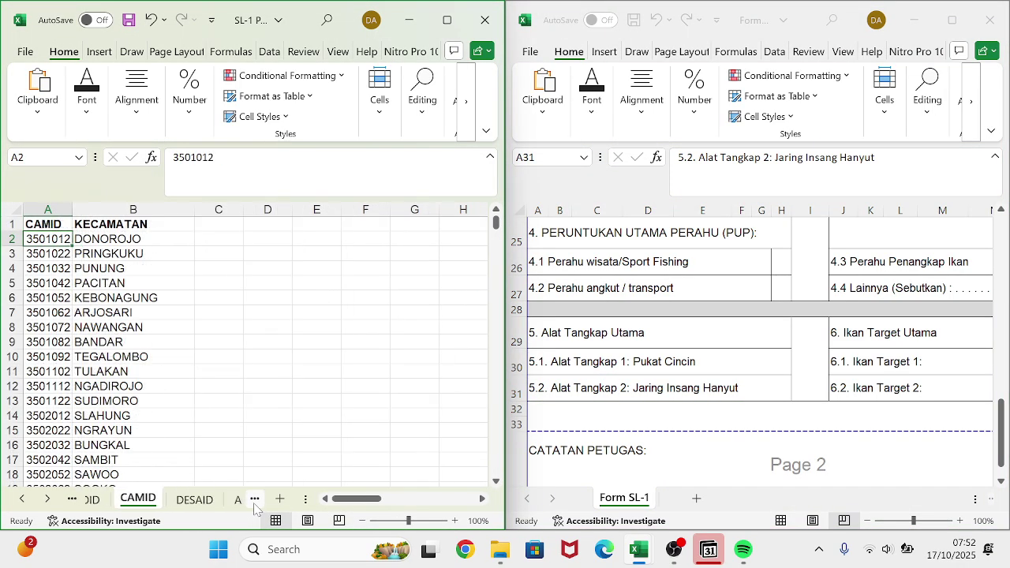
click(254, 502)
click(254, 501)
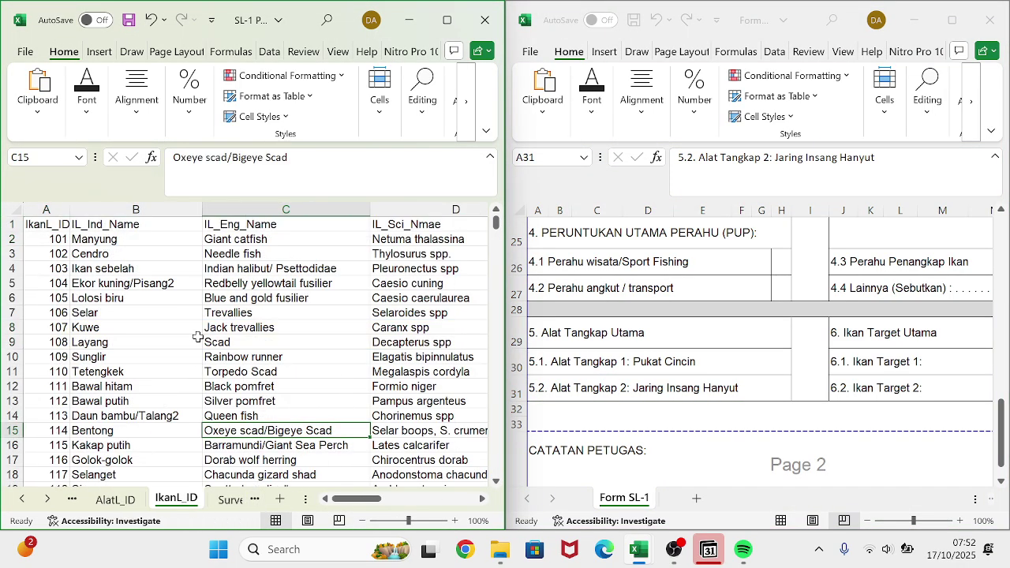
click(135, 311)
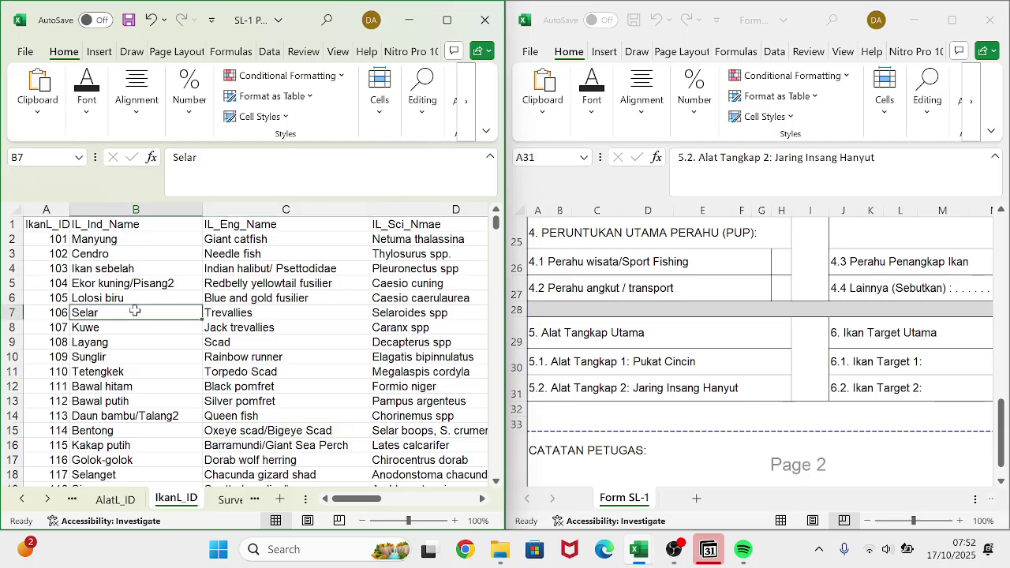
key(ctrl+c)
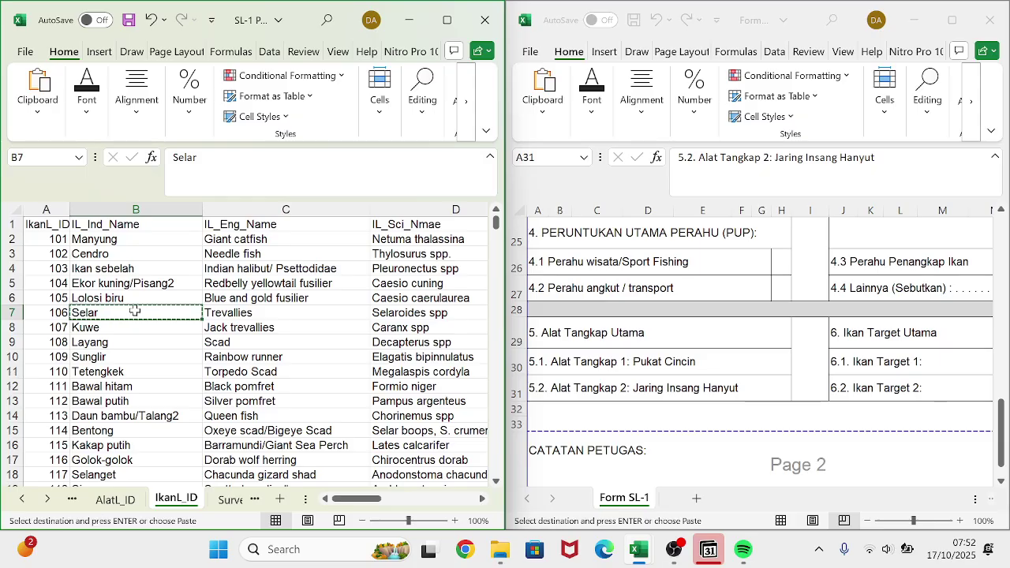
- Append Selar to target fish entry J30 and Kuwe to J31
click(908, 369)
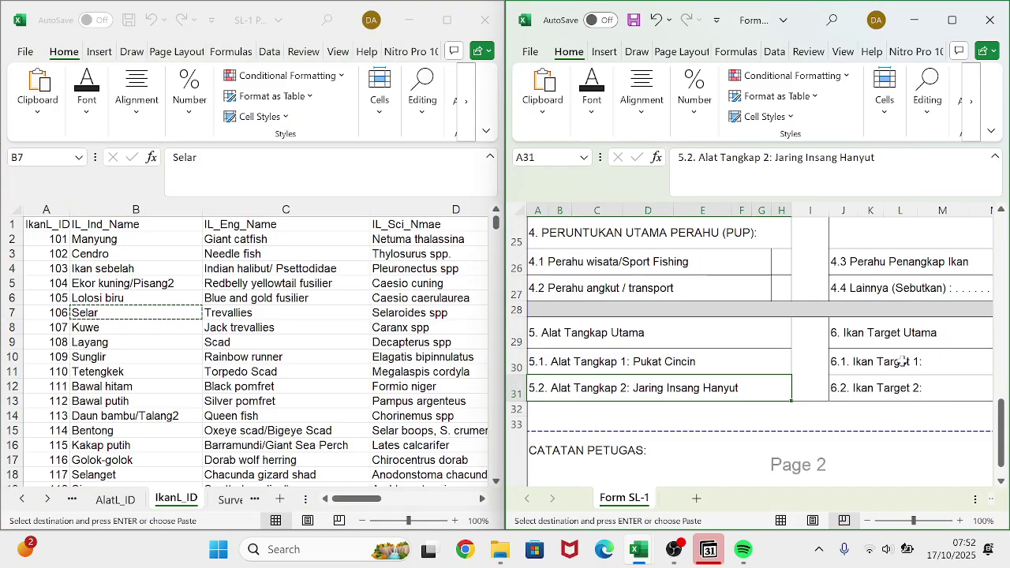
click(902, 362)
key(F2)
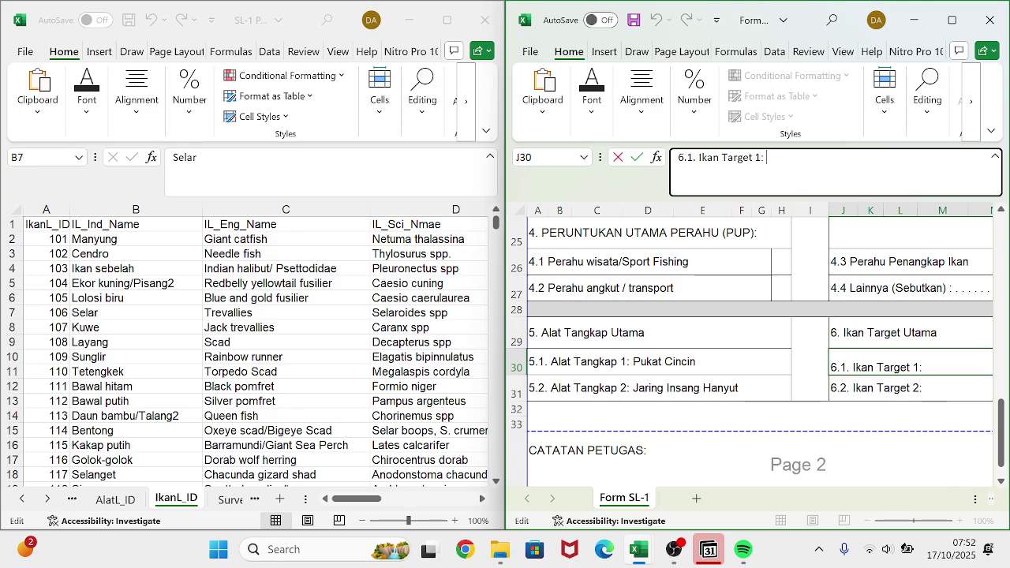
text(Selas)
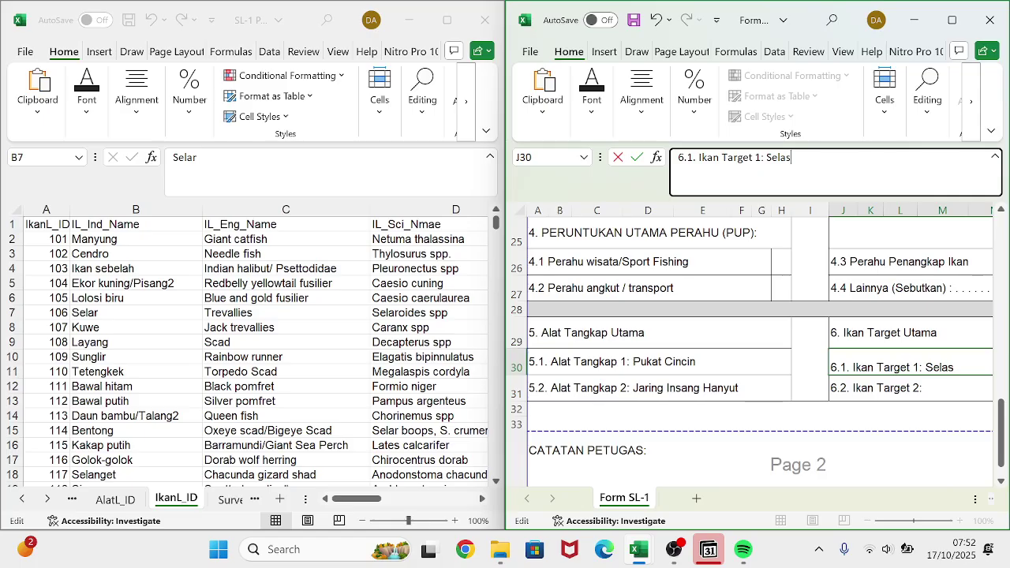
key(BackSpace)
text(r)
key(Return)
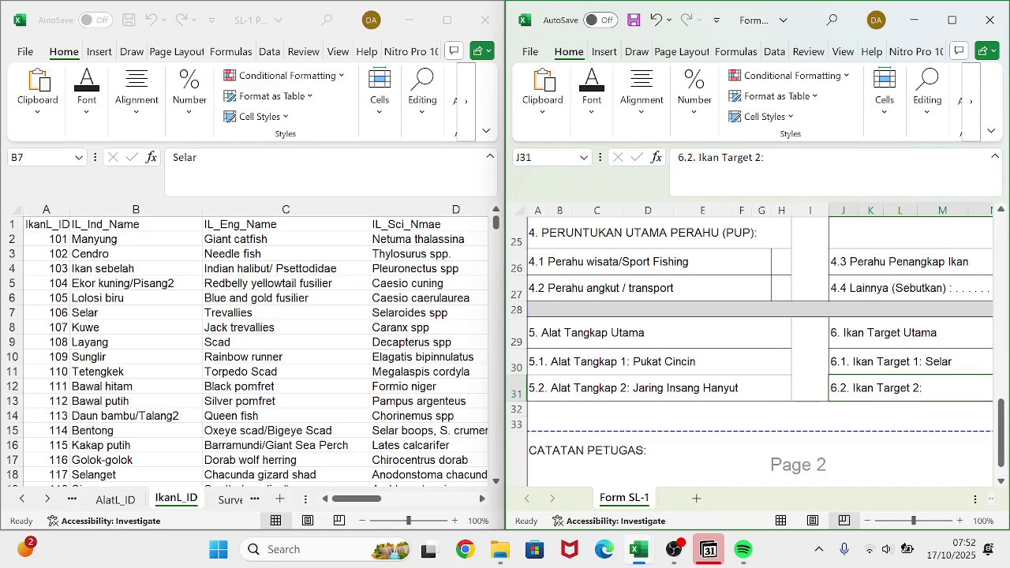
key(F2)
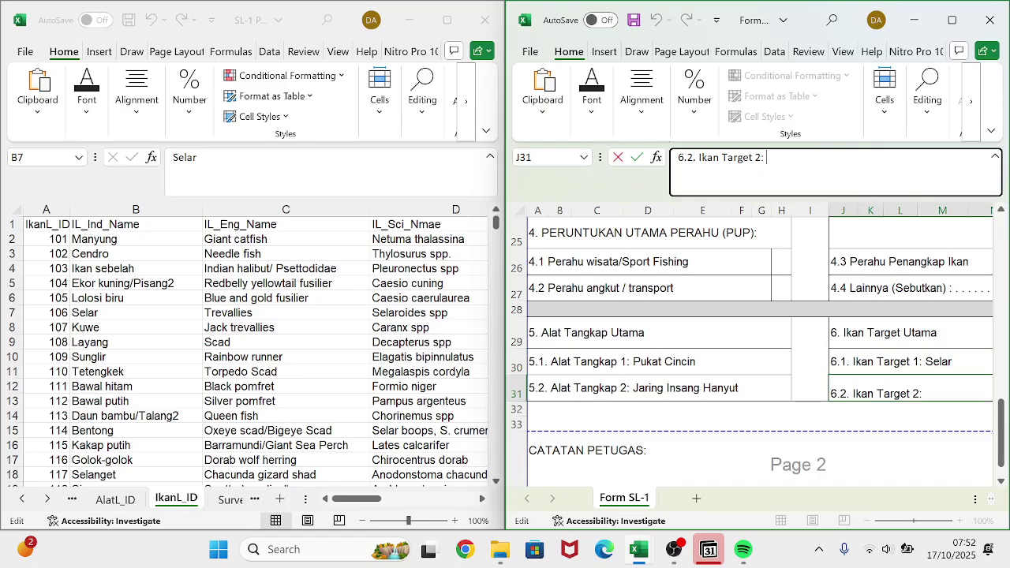
text(Kuwe)
key(Return)
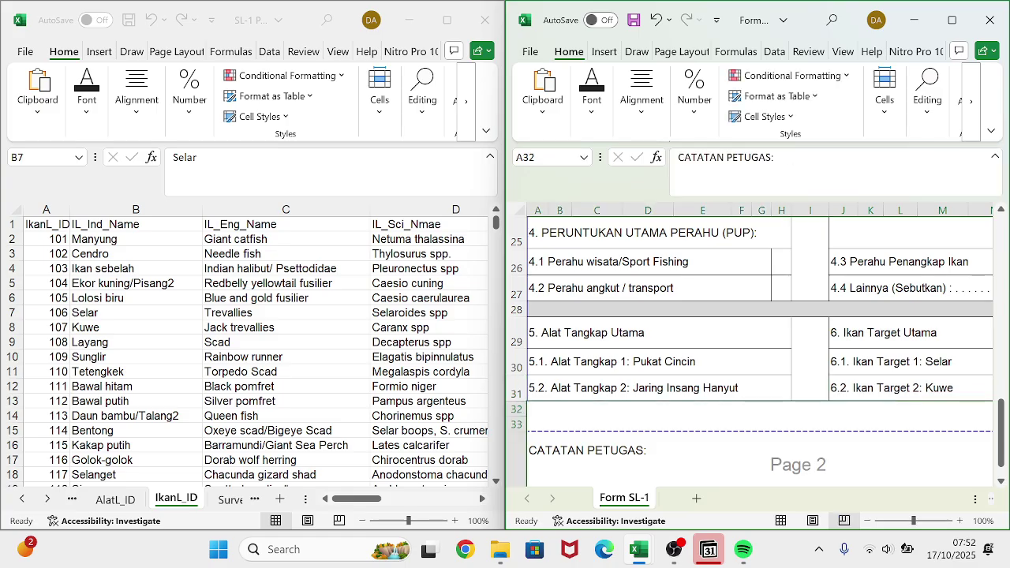
scroll(676, 387, down, 3)
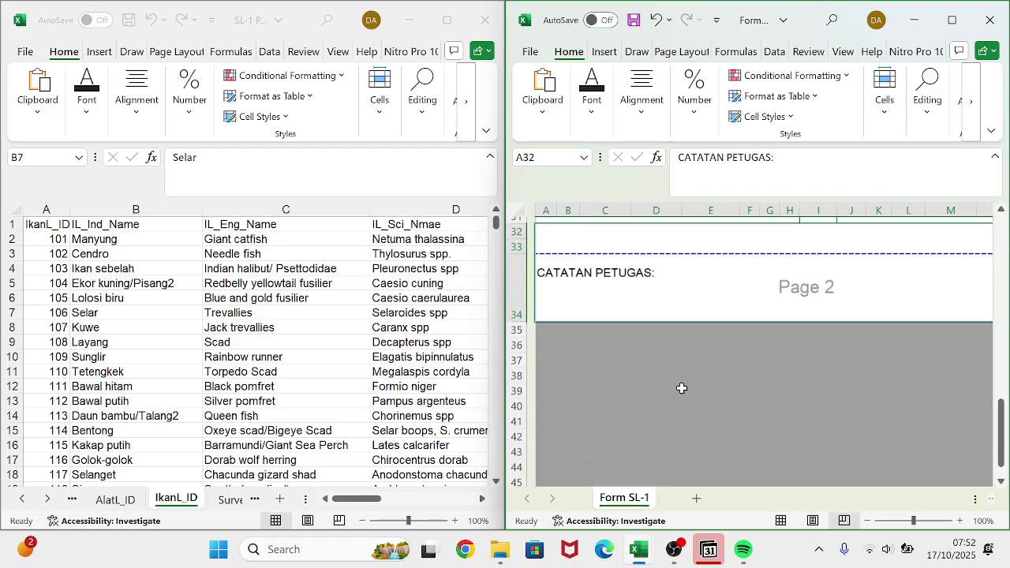
scroll(681, 388, up, 10)
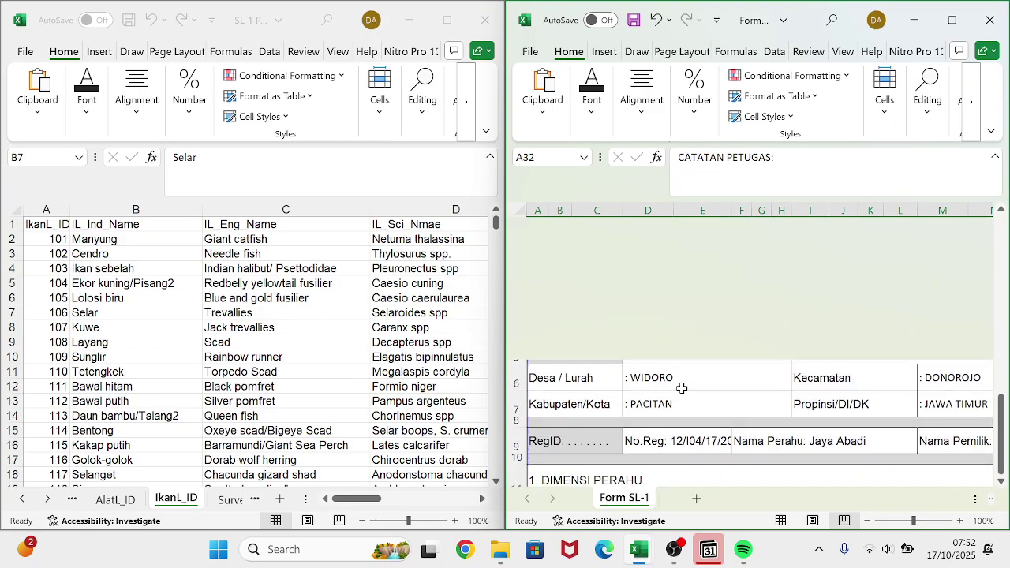
scroll(682, 388, right, 3)
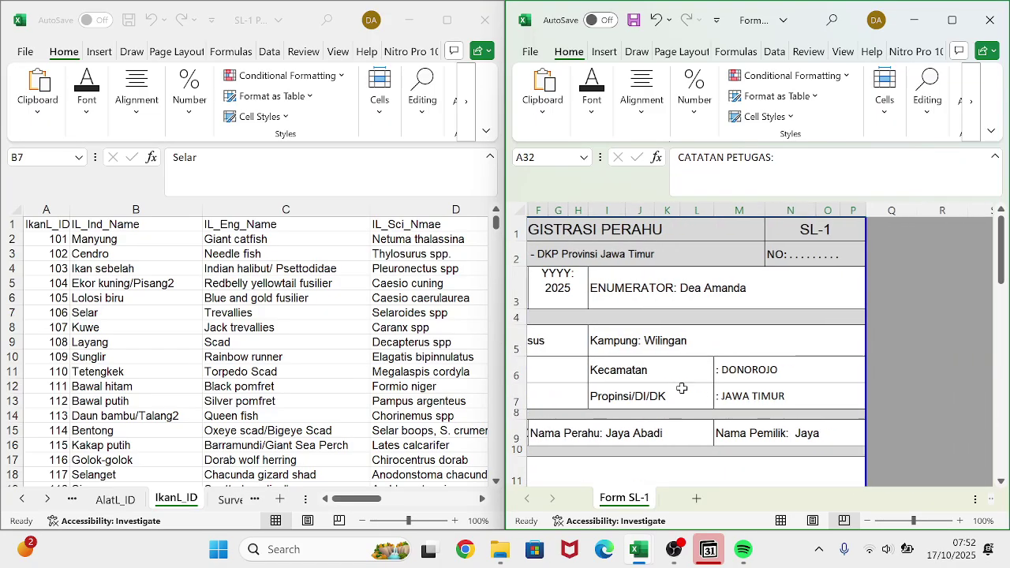
scroll(681, 388, left, 3)
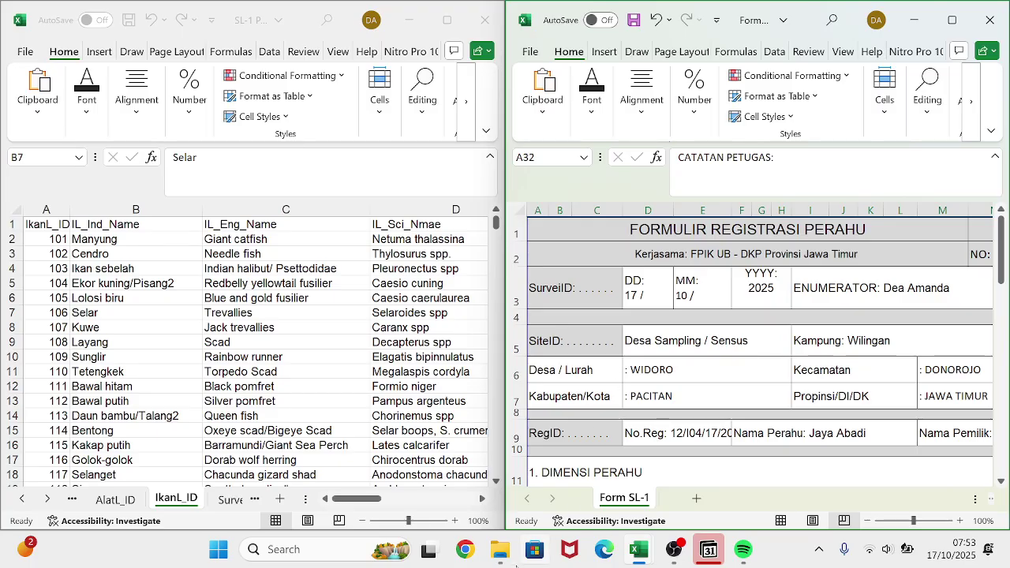
- Open Contoh Form SL-1 from the File Penggabungan folder, maximize it, then close it
mouse_move(501, 549)
click(499, 511)
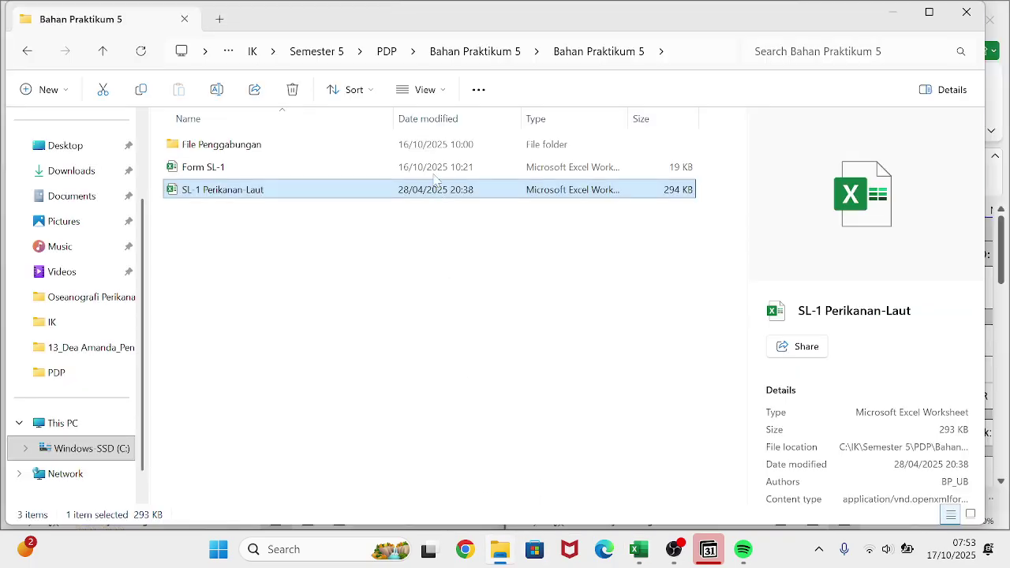
double_click(416, 146)
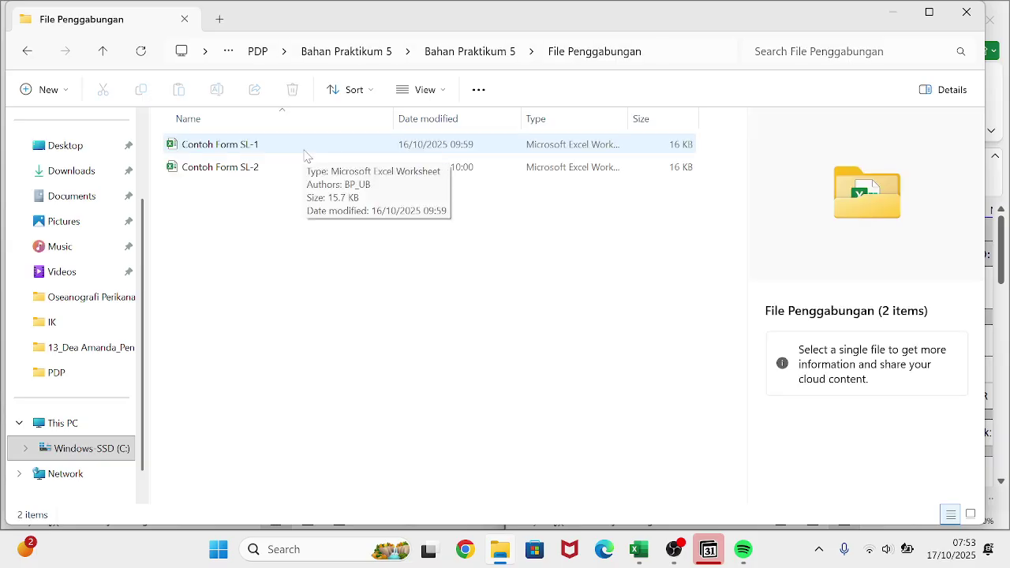
double_click(305, 150)
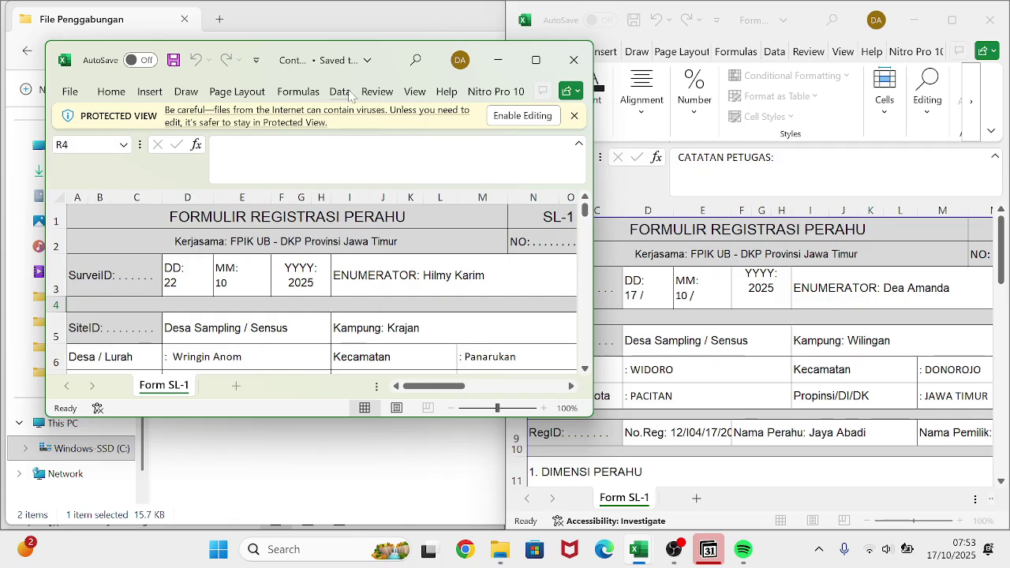
click(523, 73)
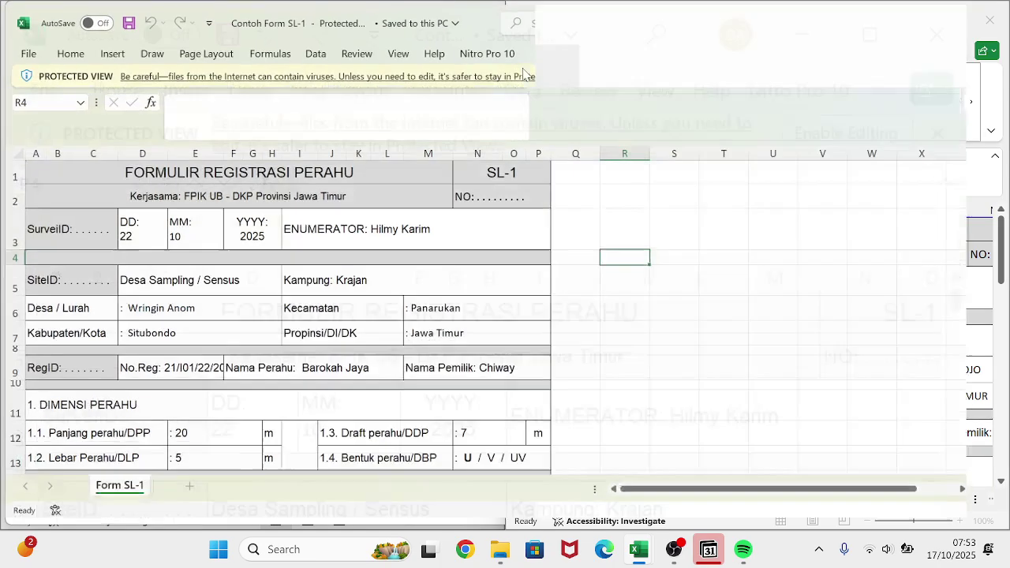
click(916, 19)
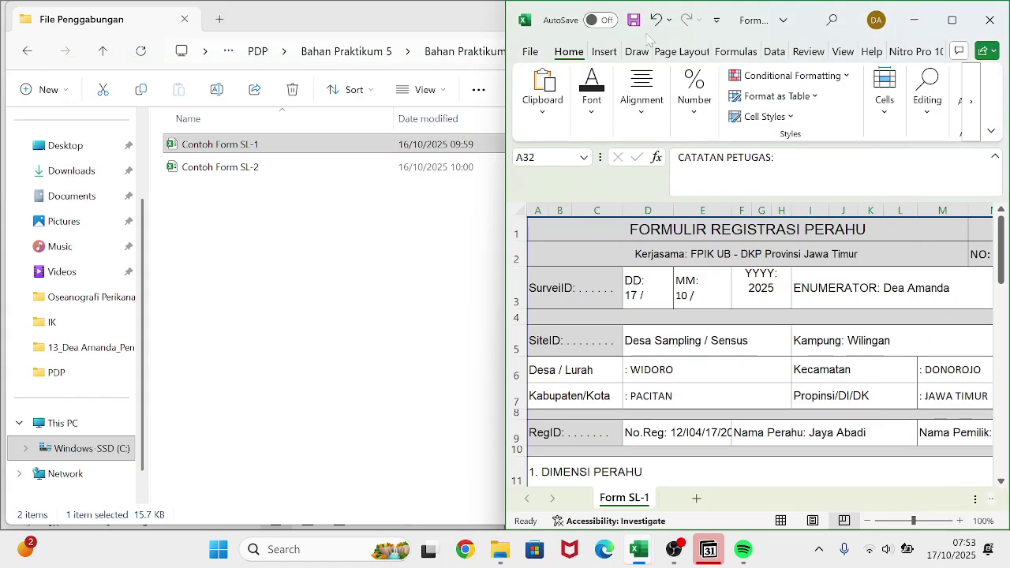
- Open the Contoh Form SL-2 example maximized and enable editing
double_click(407, 167)
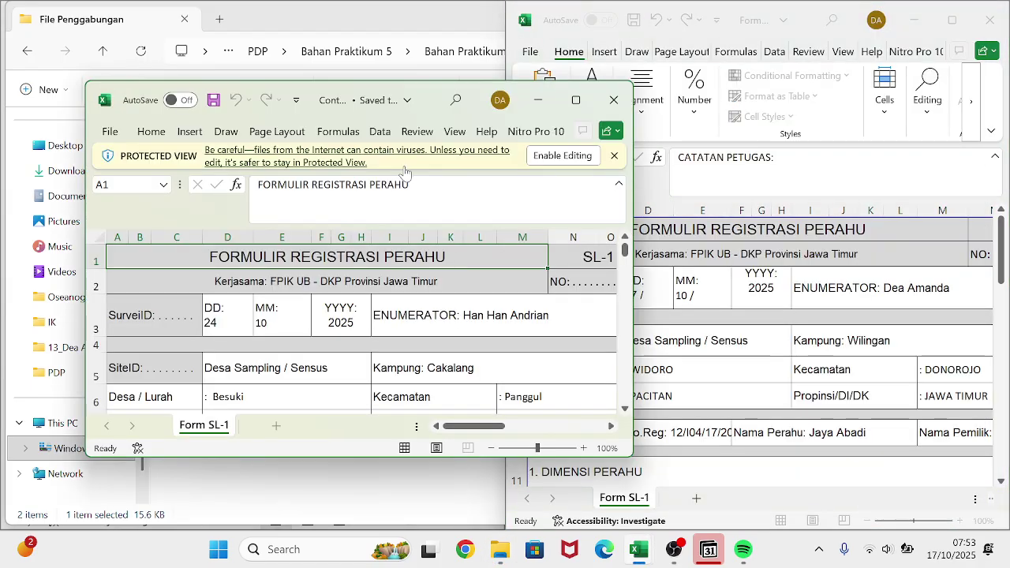
click(576, 99)
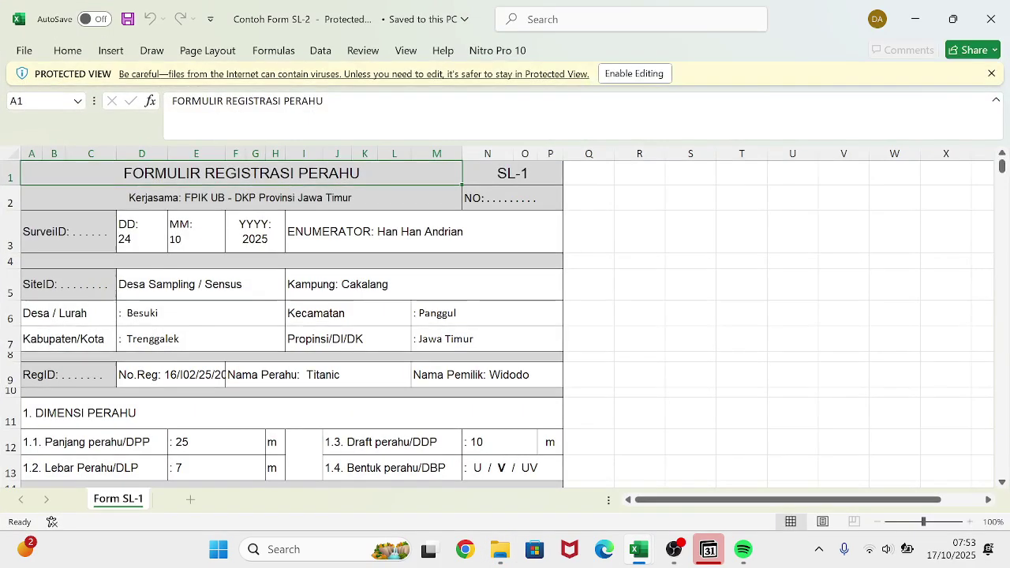
click(634, 73)
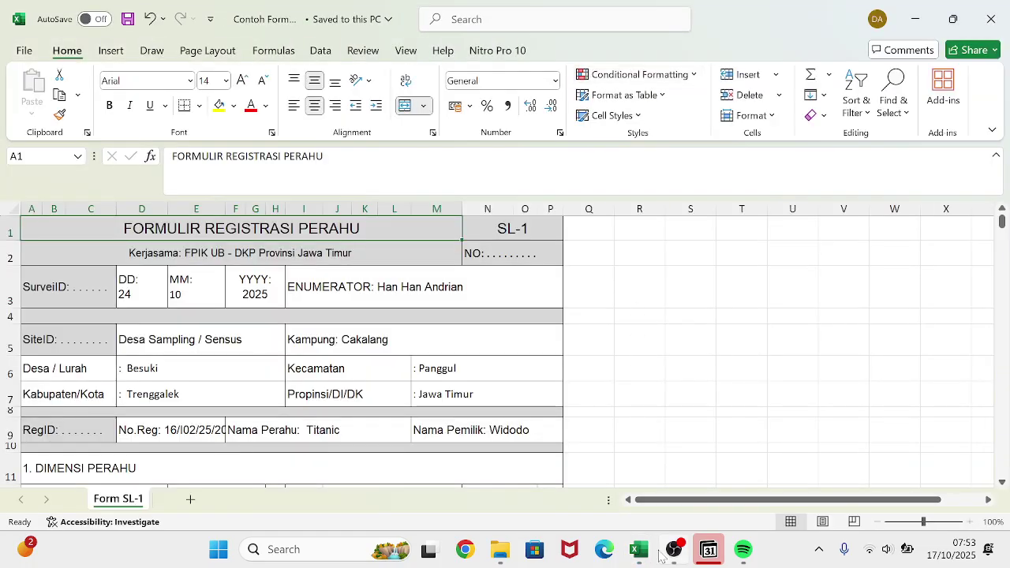
- Maximize the Form SL-1 workbook, then bring the Contoh Form SL-1 example window forward
mouse_move(641, 552)
mouse_move(592, 467)
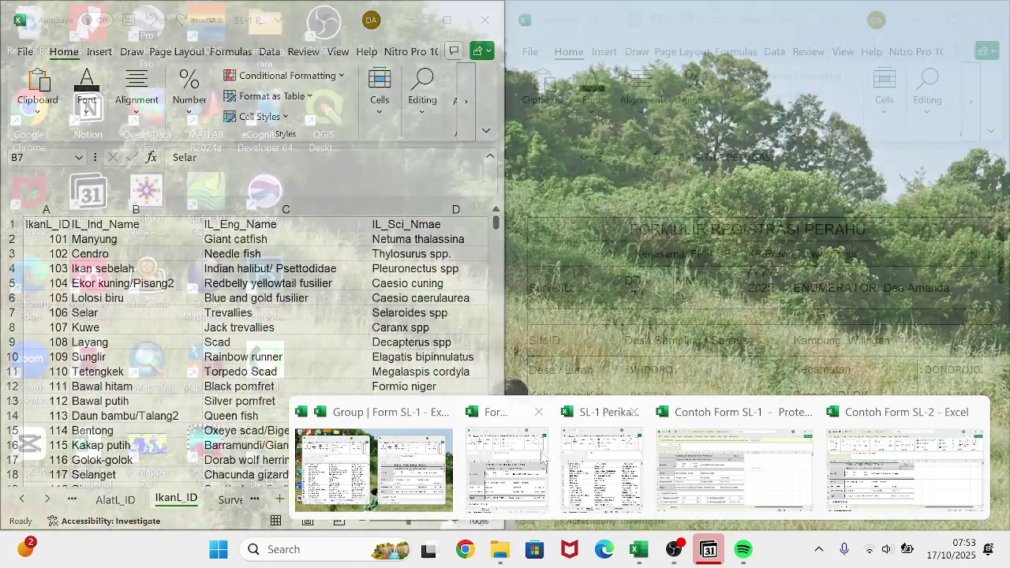
click(543, 458)
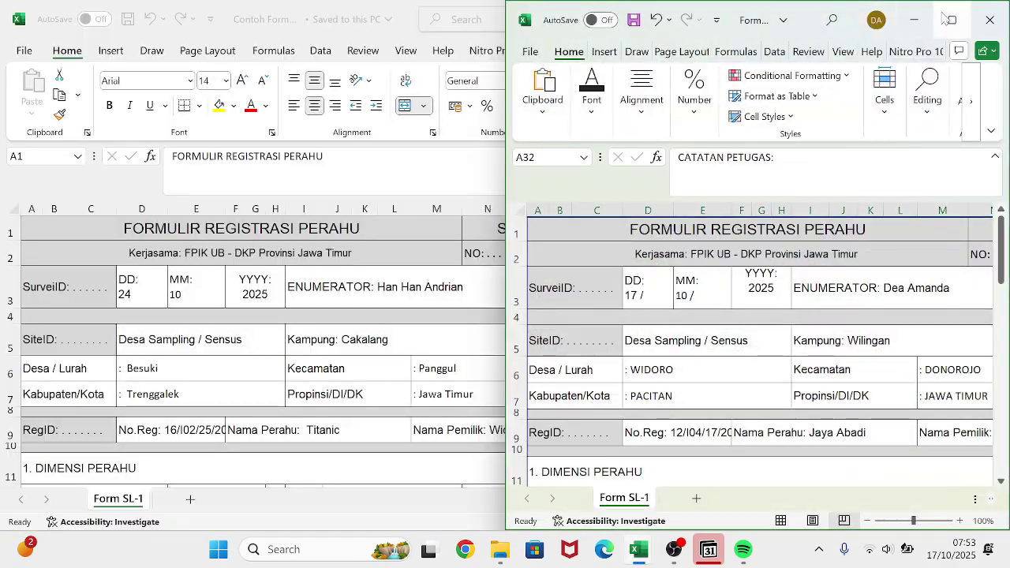
click(950, 19)
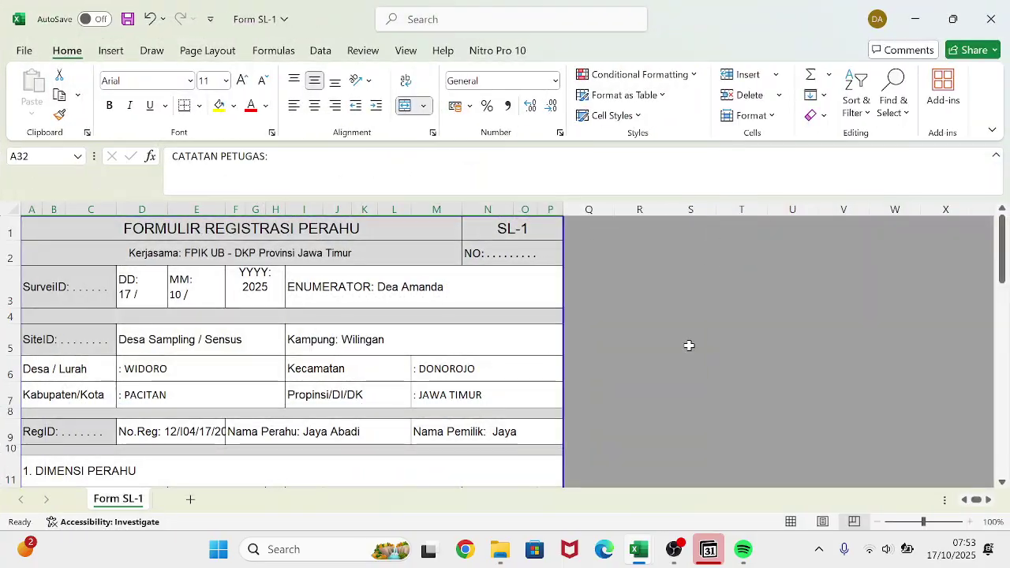
mouse_move(641, 550)
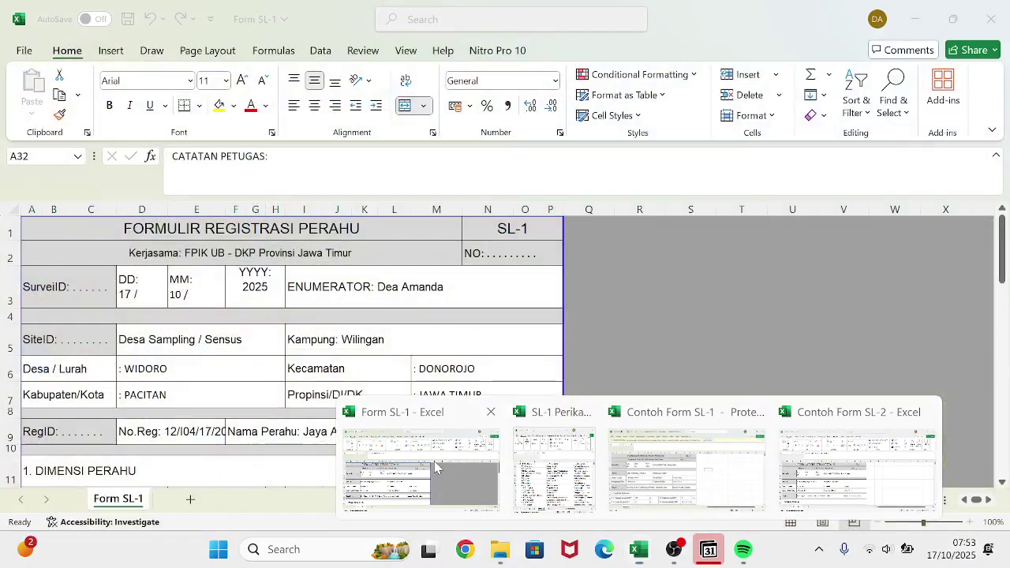
click(434, 461)
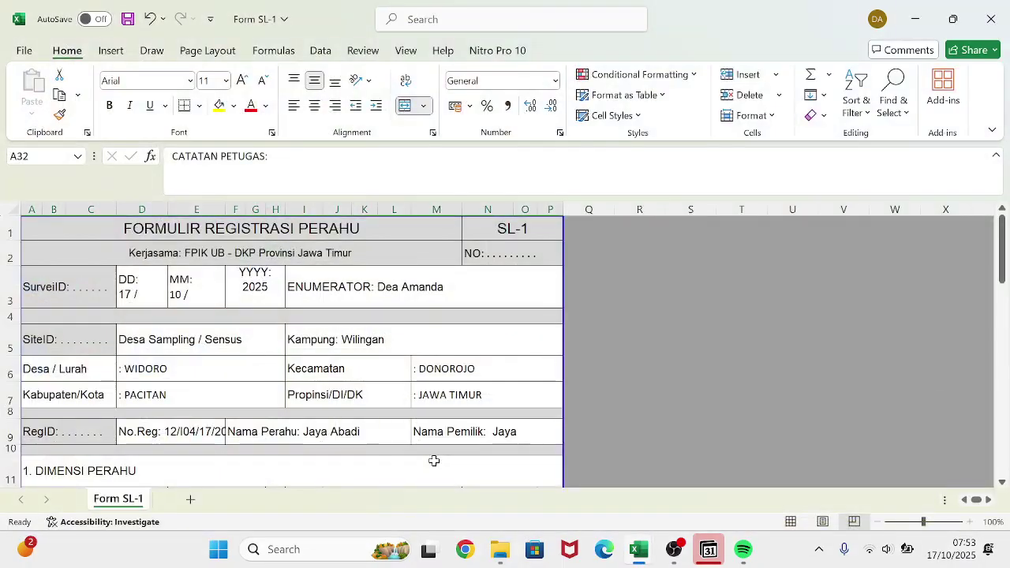
mouse_move(643, 550)
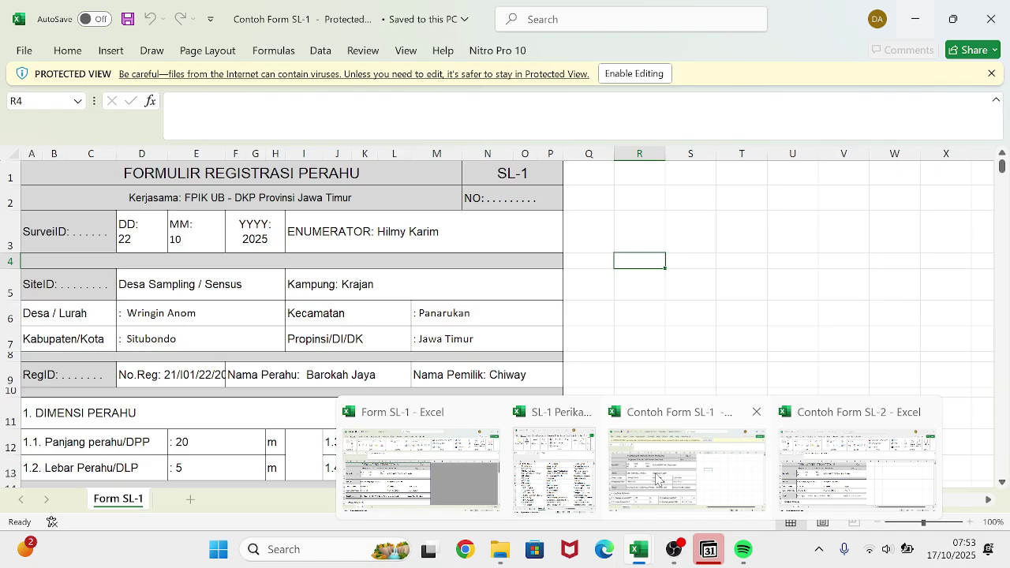
click(657, 479)
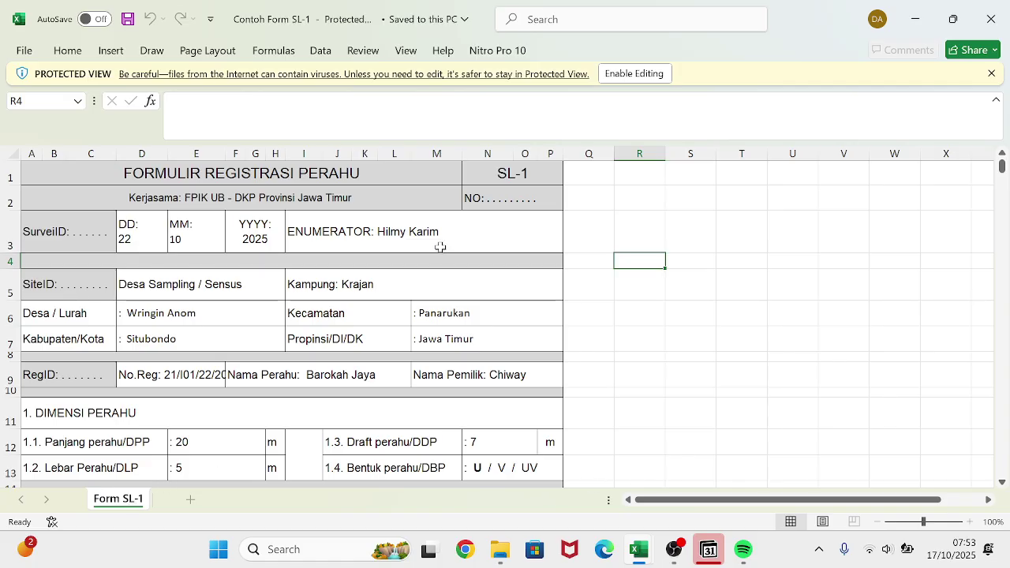
- Enable editing on Contoh Form SL-1 and target its sheet at Form SL-1.xlsx, (move to end)
click(630, 74)
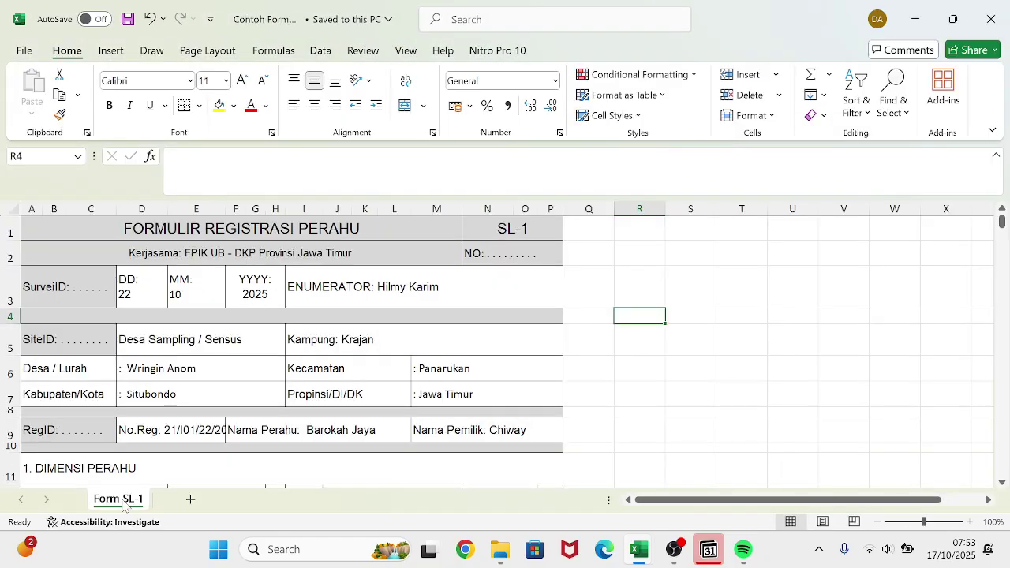
right_click(124, 505)
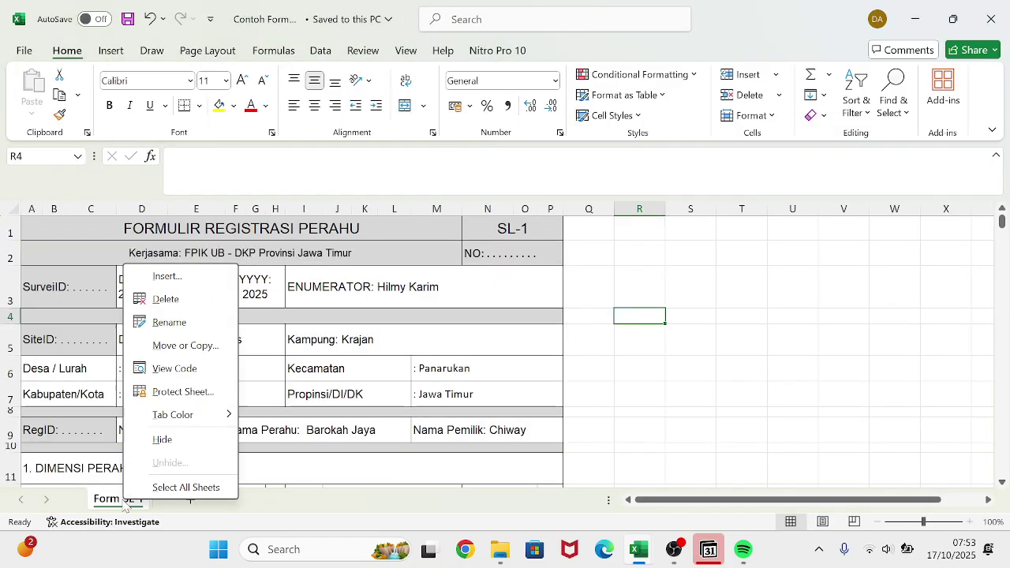
click(166, 350)
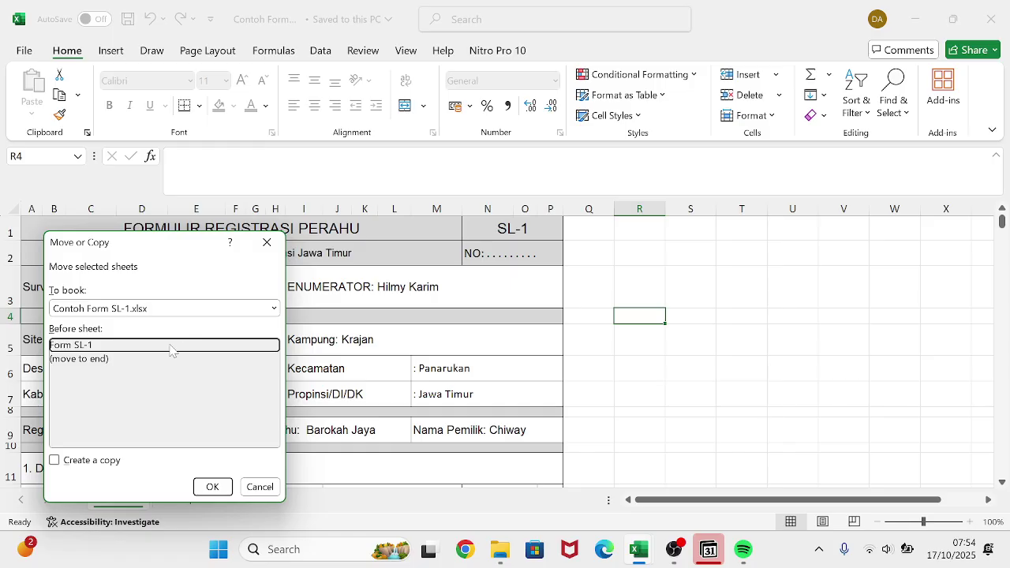
click(97, 359)
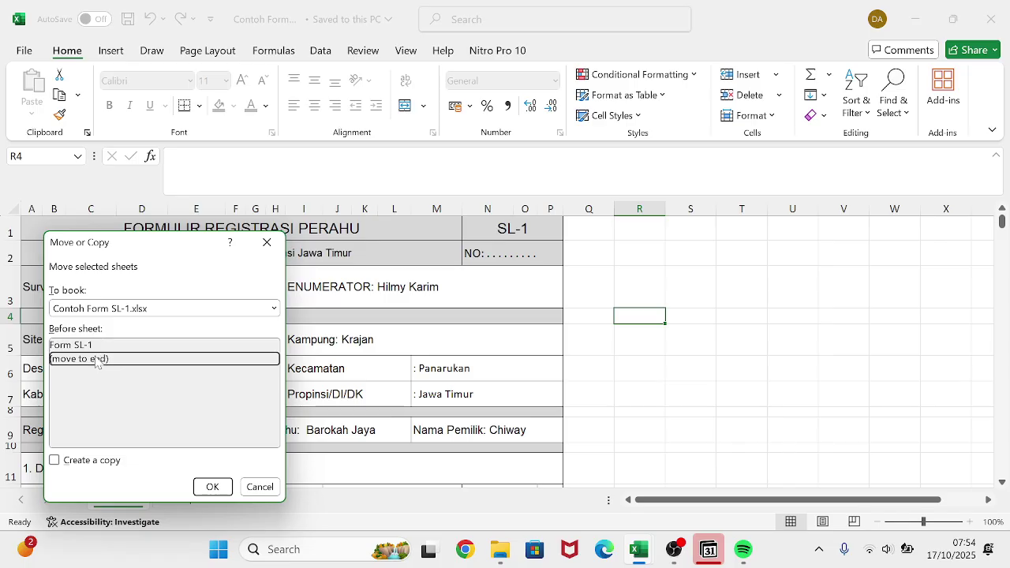
click(121, 314)
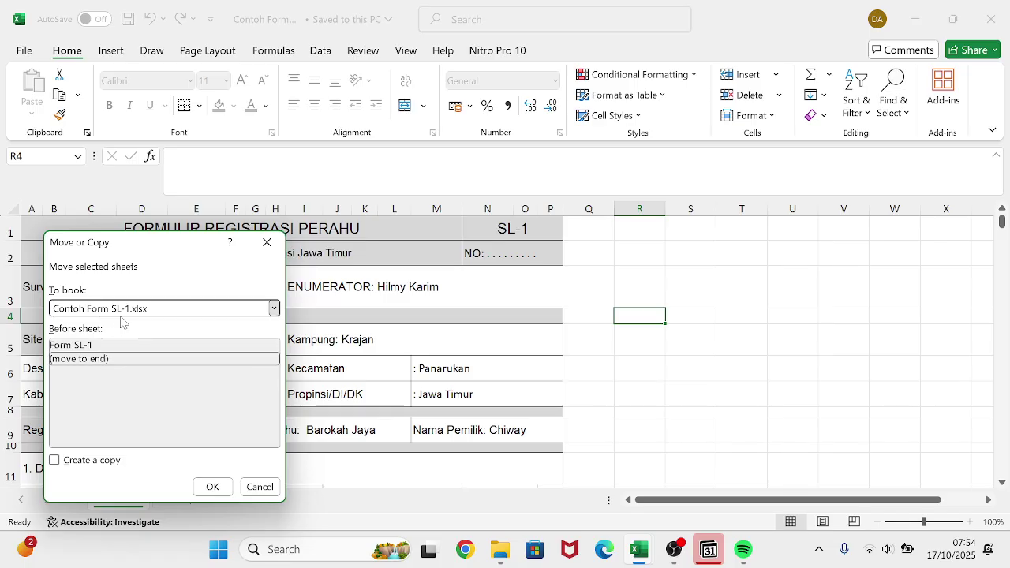
click(101, 342)
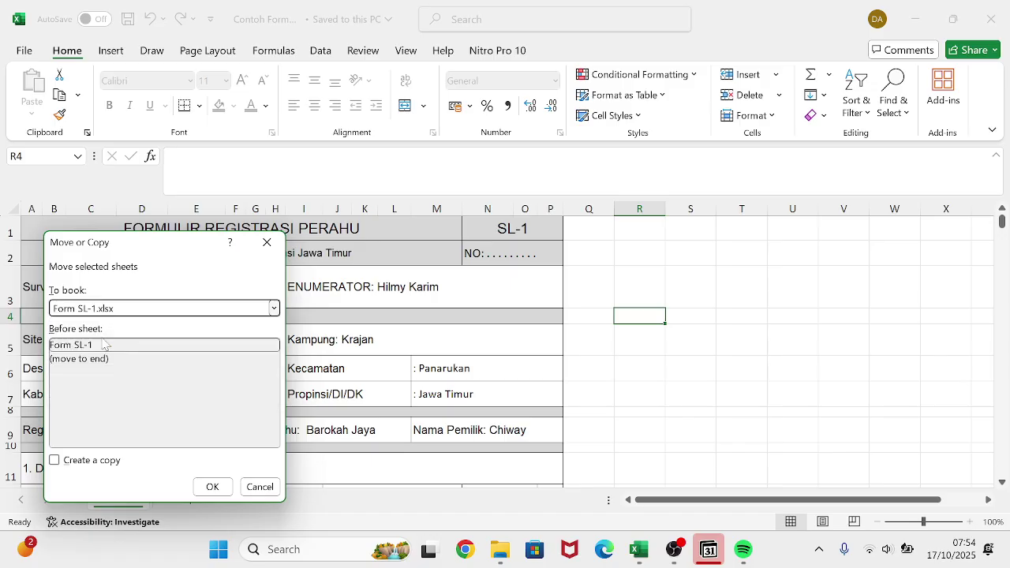
click(89, 362)
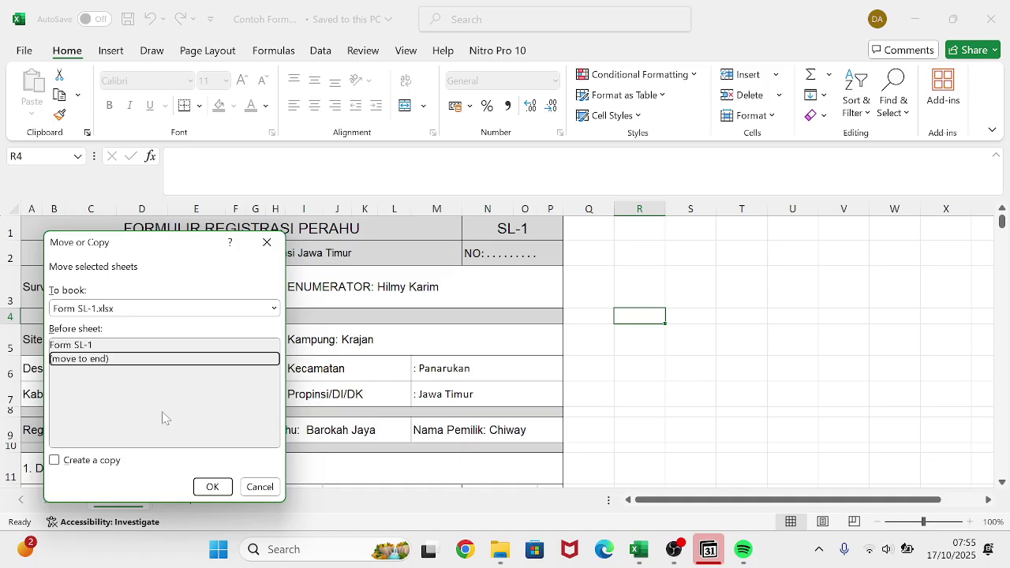
- Tick Create a copy and confirm, adding the example as sheet Form SL-1 (2)
click(53, 460)
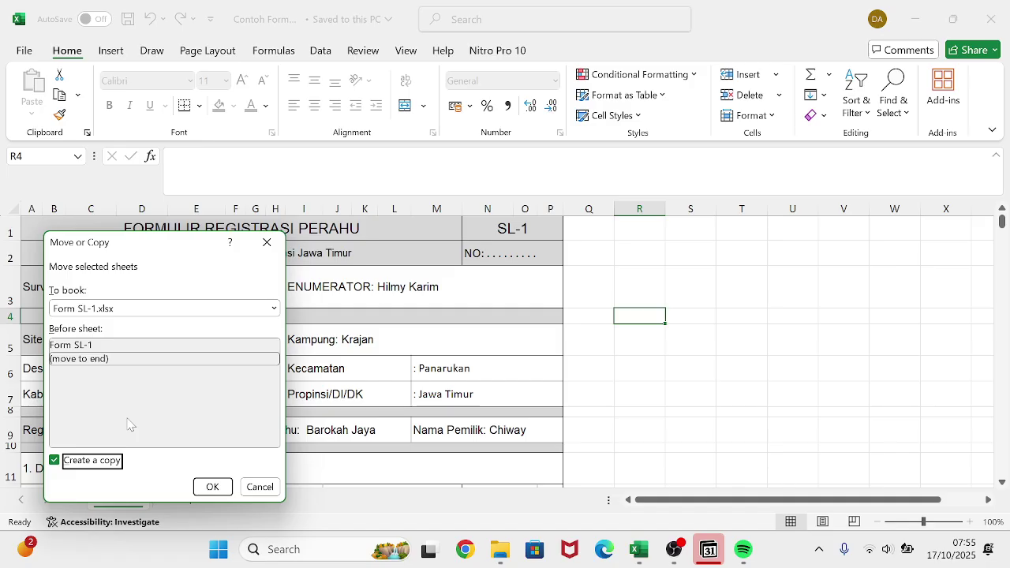
click(213, 485)
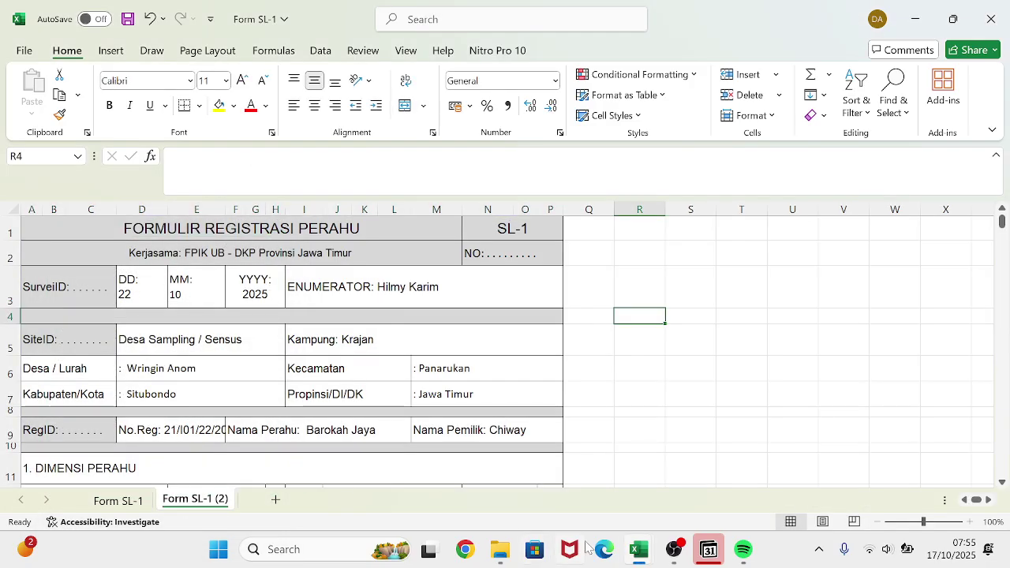
- Copy the Contoh Form SL-2 sheet into Form SL-1.xlsx at (move to end) with Create a copy ticked
mouse_move(641, 556)
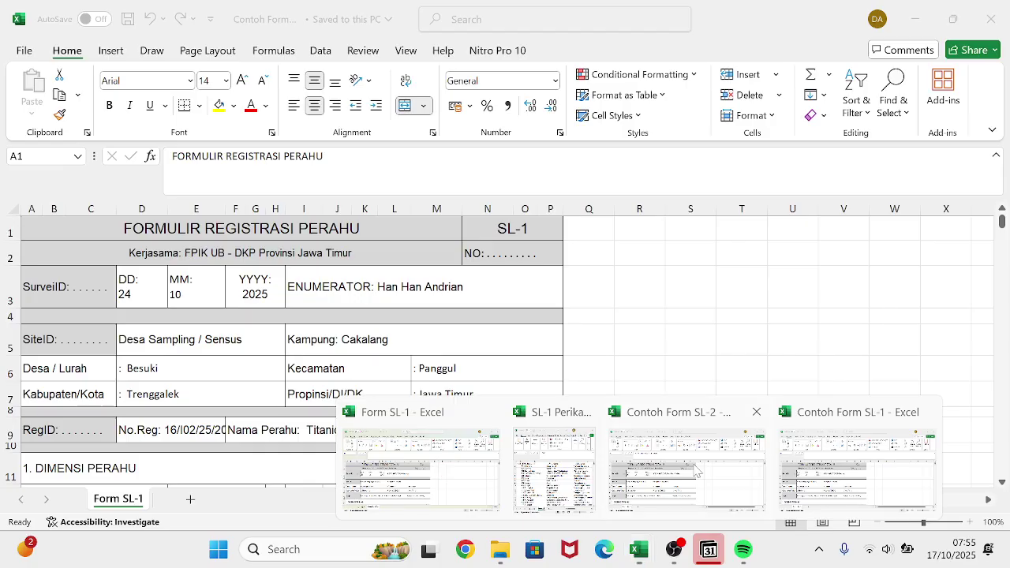
click(643, 483)
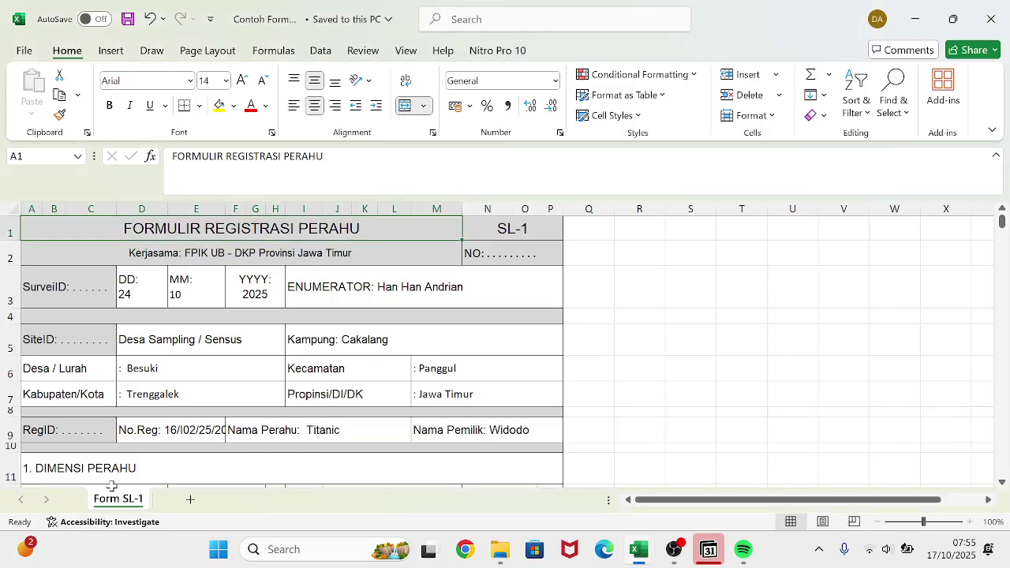
right_click(116, 502)
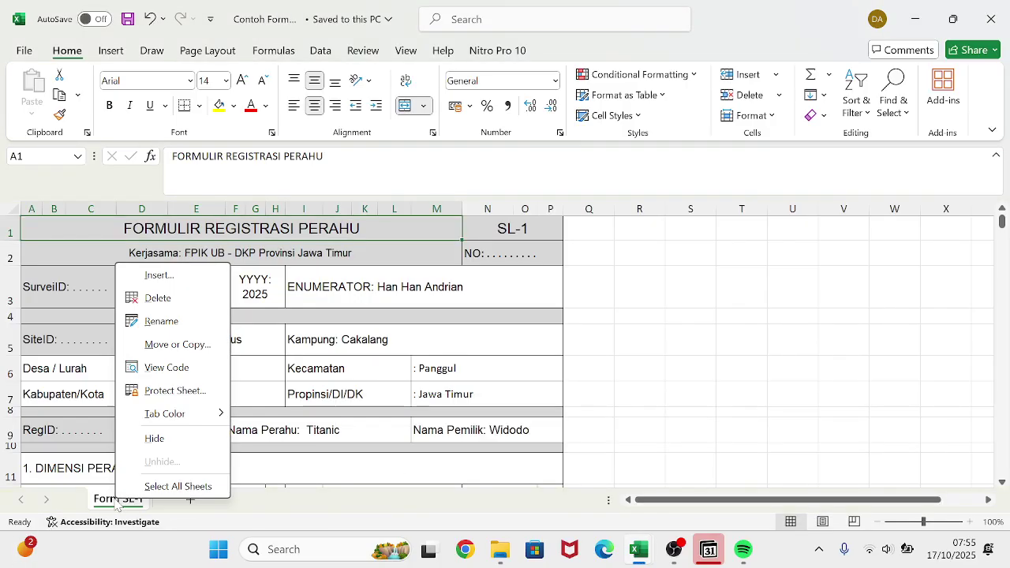
click(154, 352)
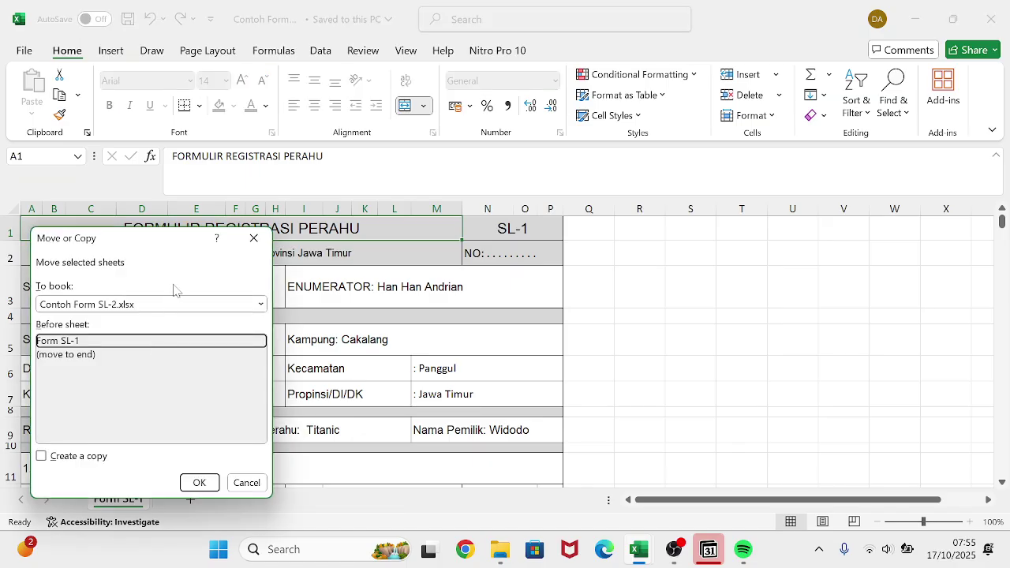
click(172, 308)
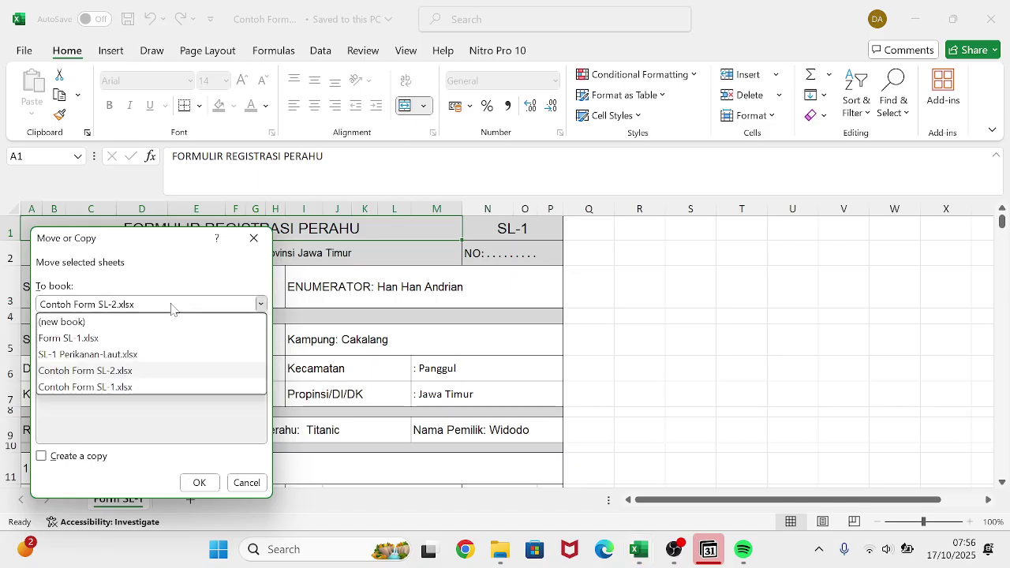
click(100, 341)
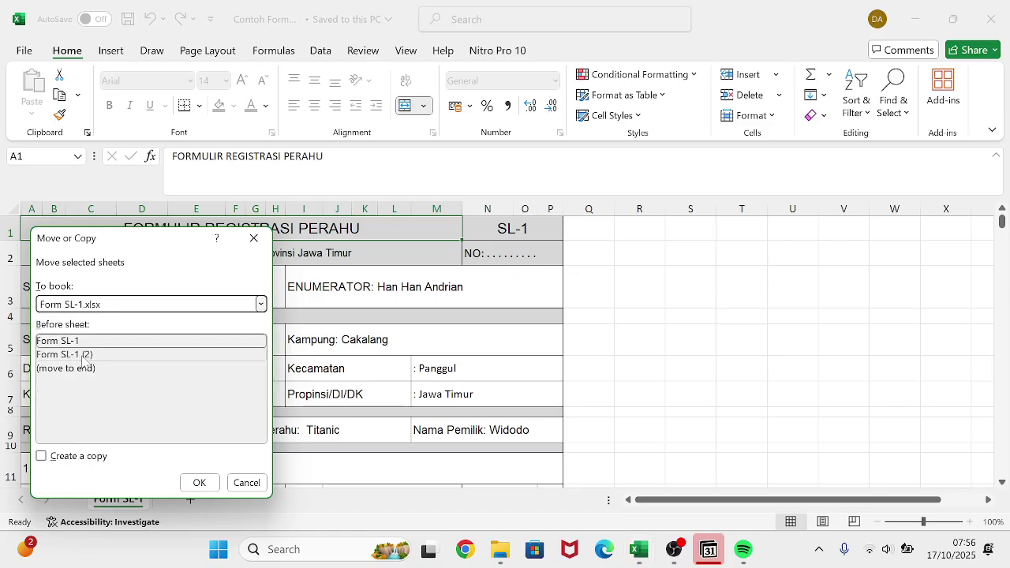
click(86, 346)
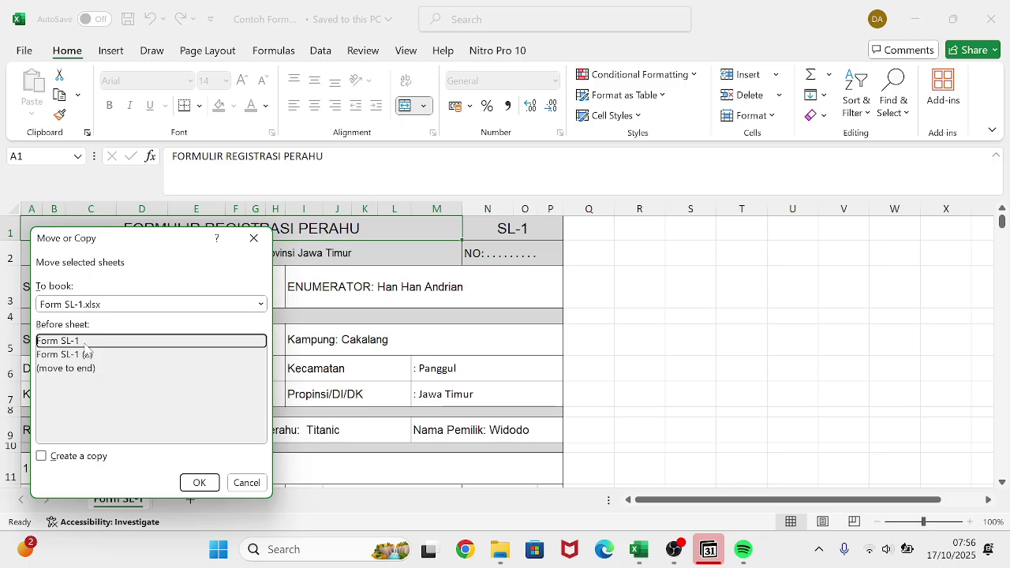
click(83, 371)
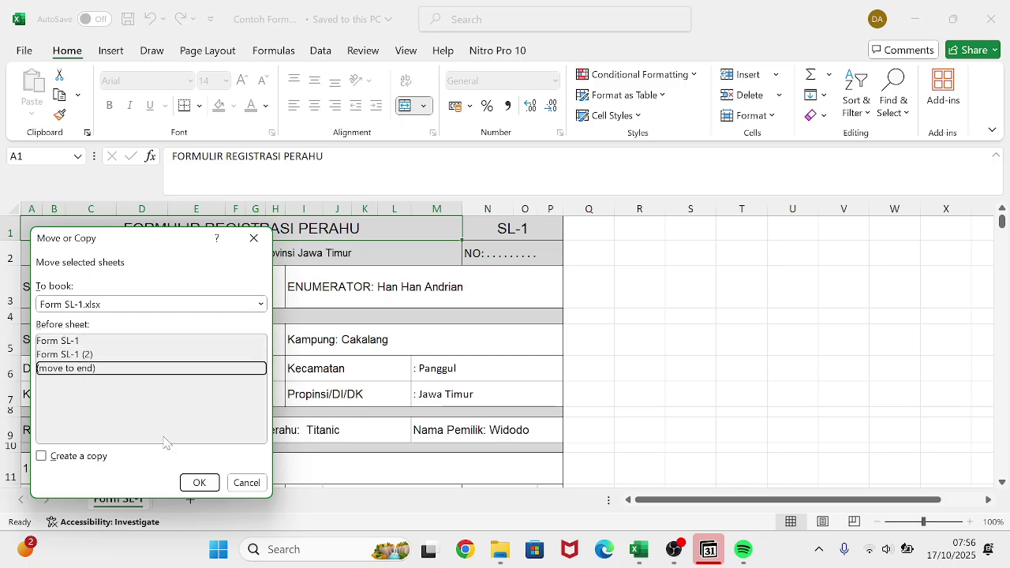
click(60, 457)
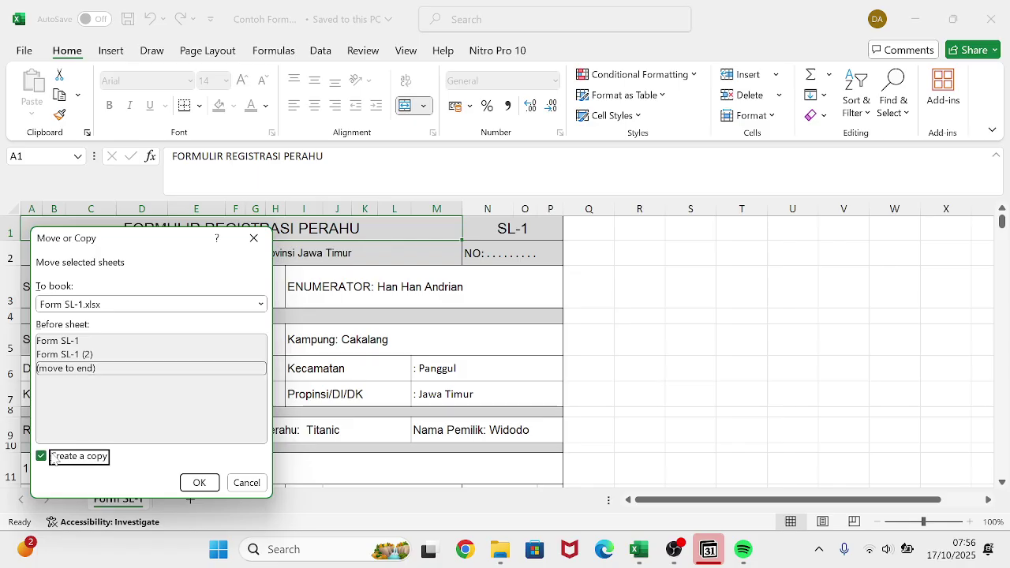
click(198, 483)
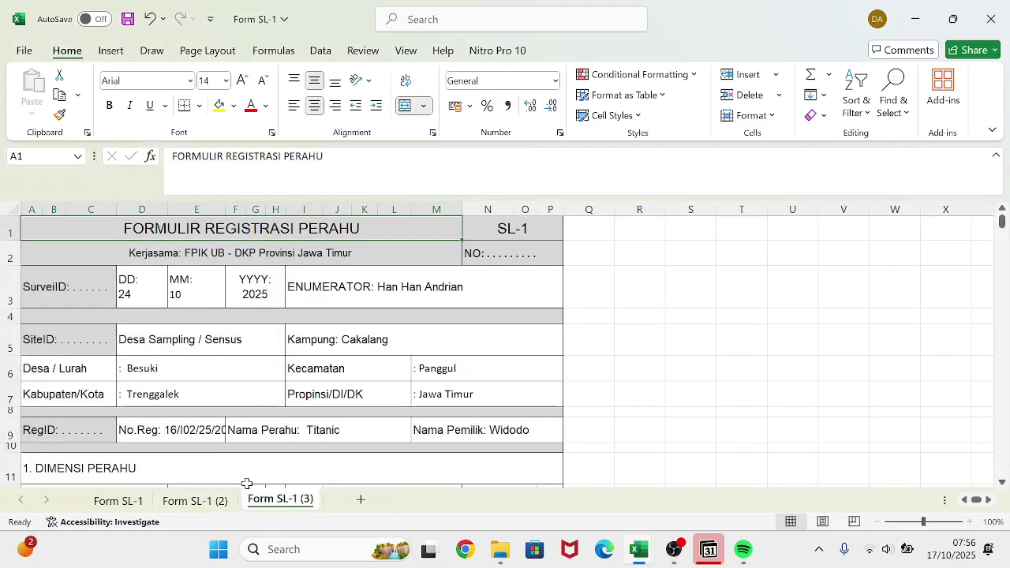
- Review the three sheets and rename Form SL-1 (2) to Form SL-2
click(221, 504)
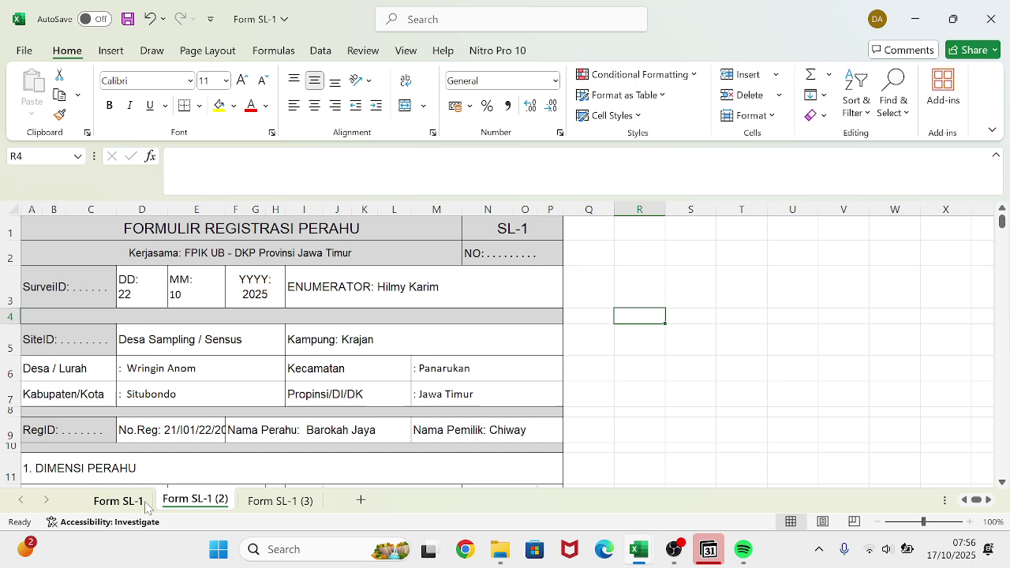
click(144, 505)
click(192, 505)
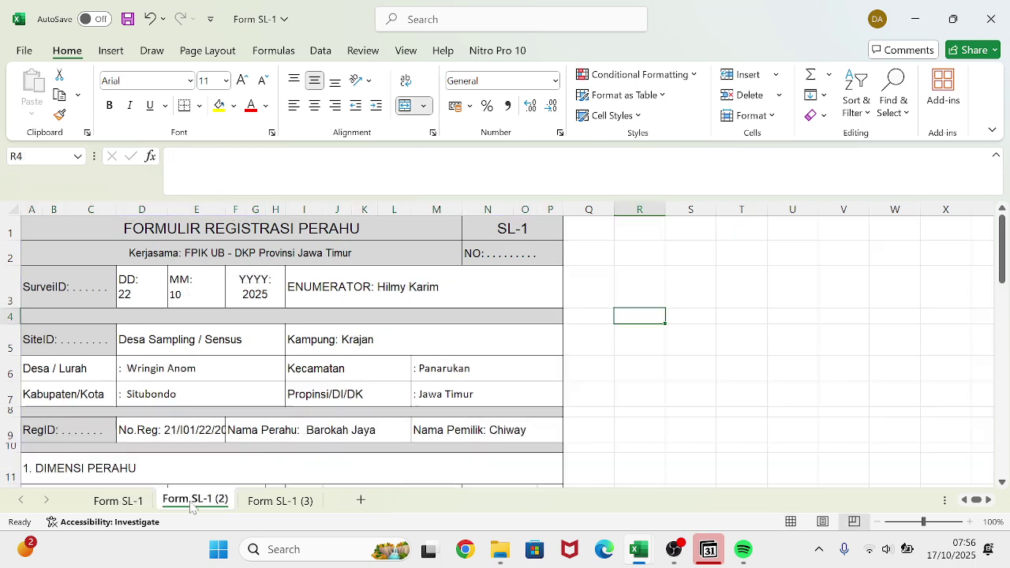
click(261, 505)
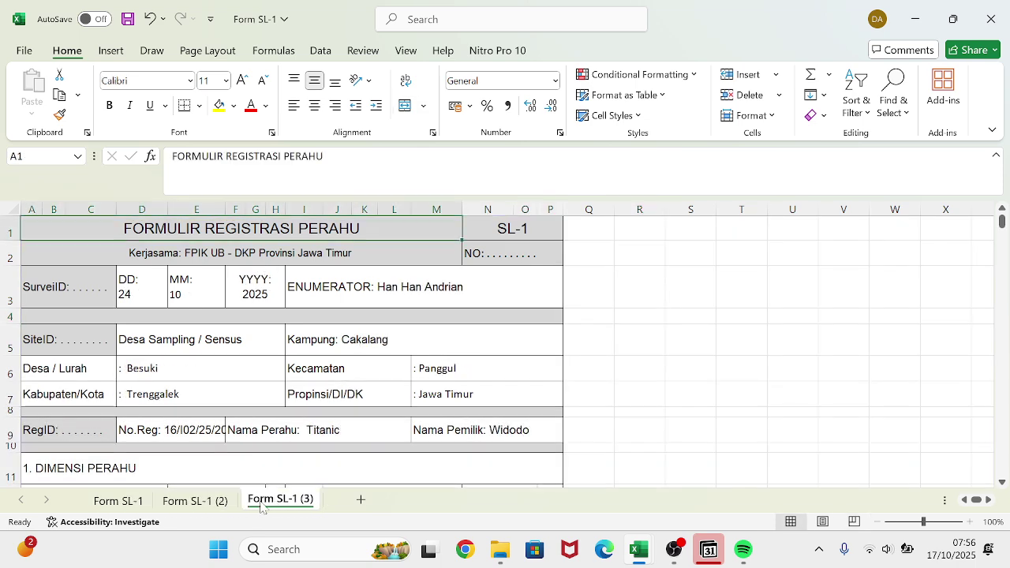
click(112, 505)
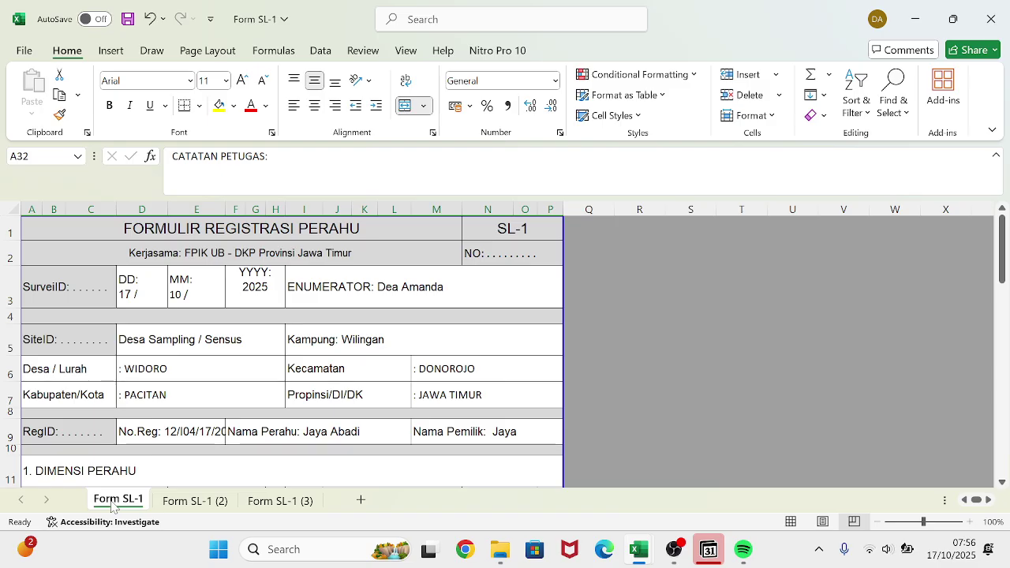
click(196, 501)
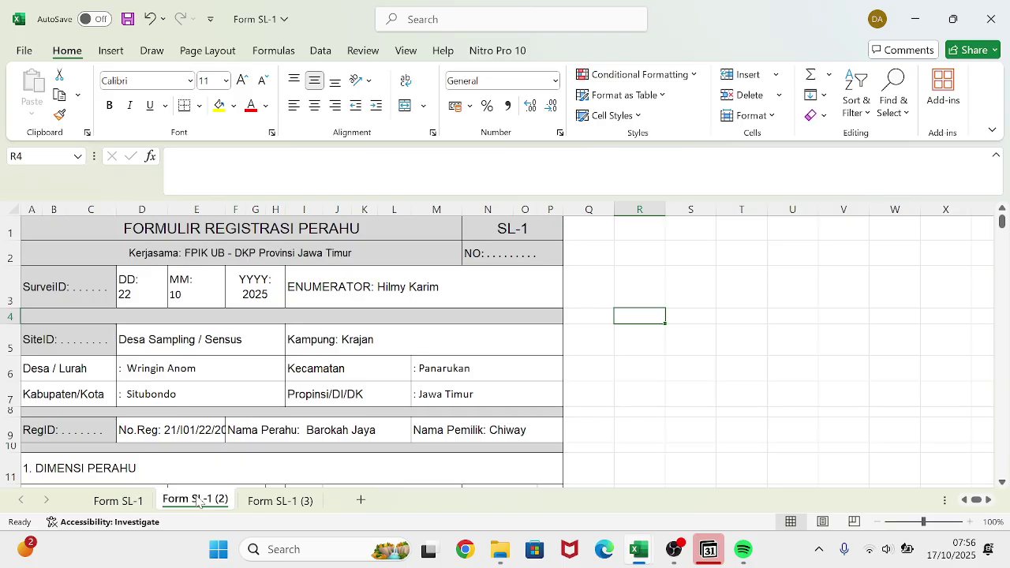
right_click(200, 504)
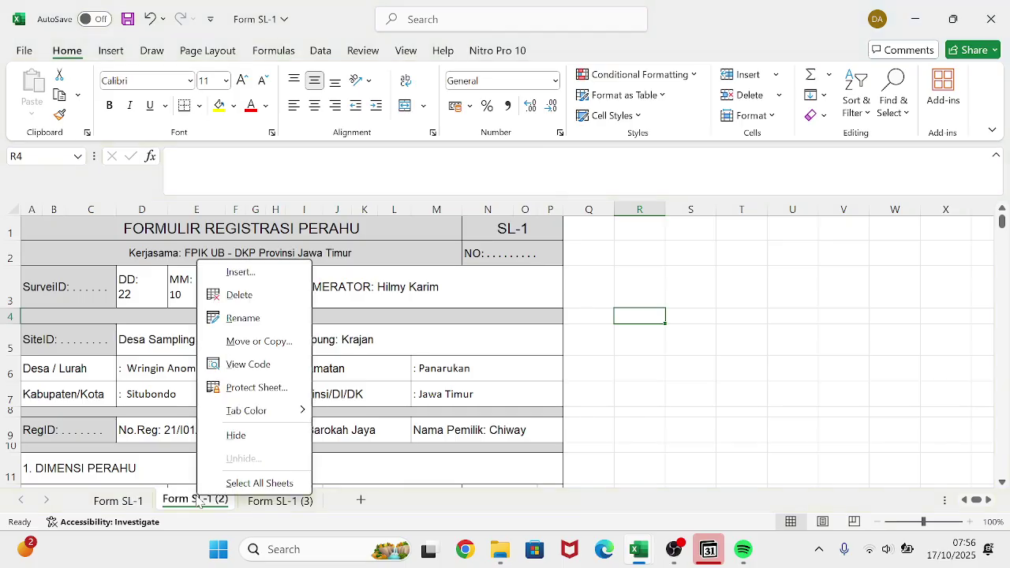
click(247, 318)
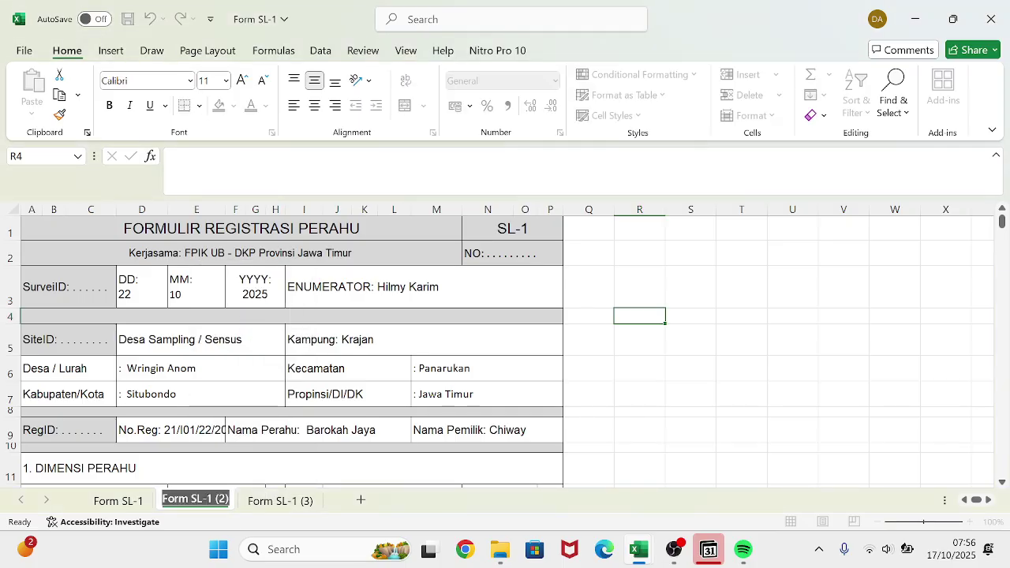
key(End)
key(BackSpace)
key(BackSpace)
key(BackSpace)
key(BackSpace)
key(BackSpace)
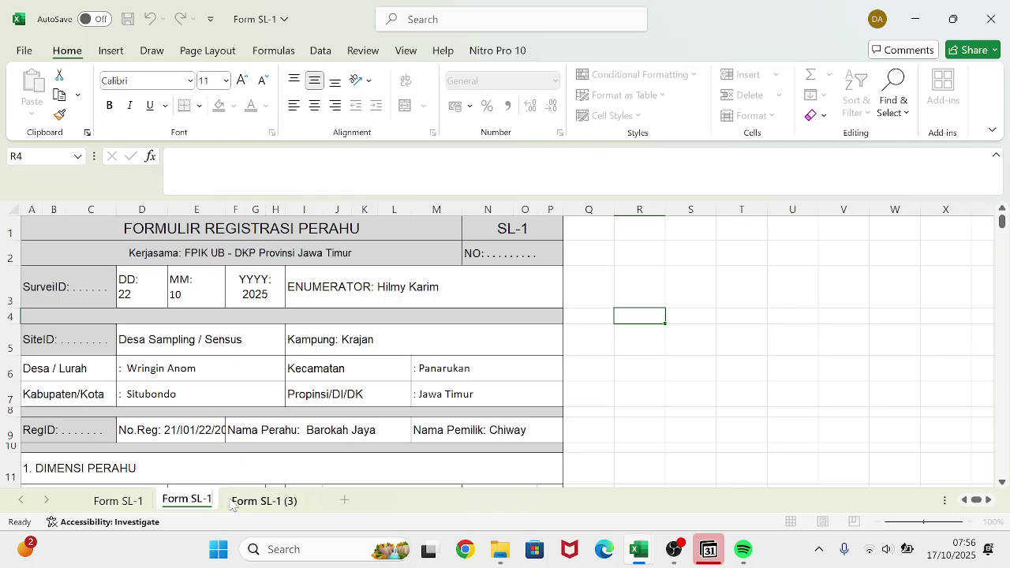
text(2)
key(Return)
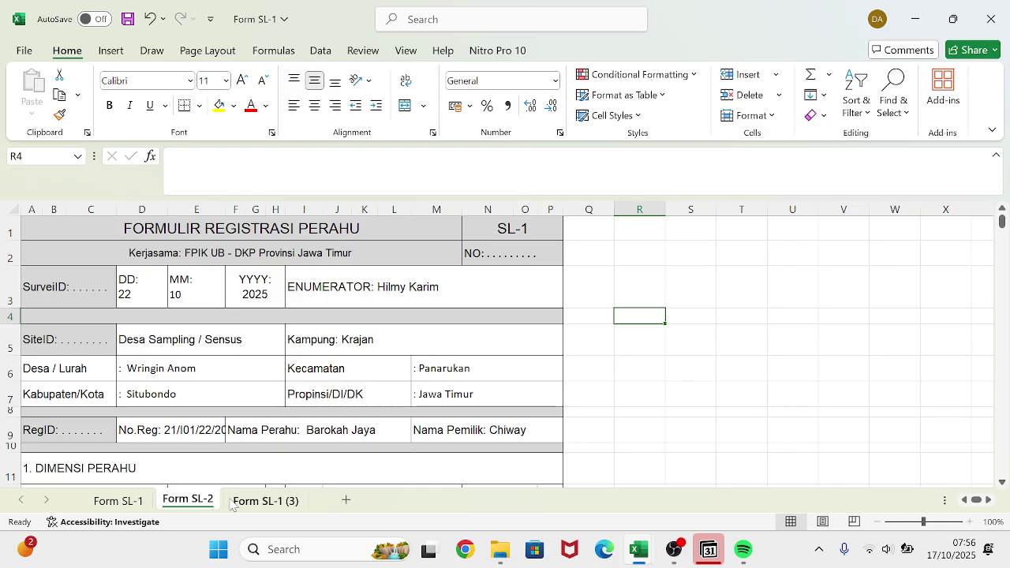
- Rename sheet Form SL-1 (3) to Form SL-3
double_click(265, 499)
click(297, 499)
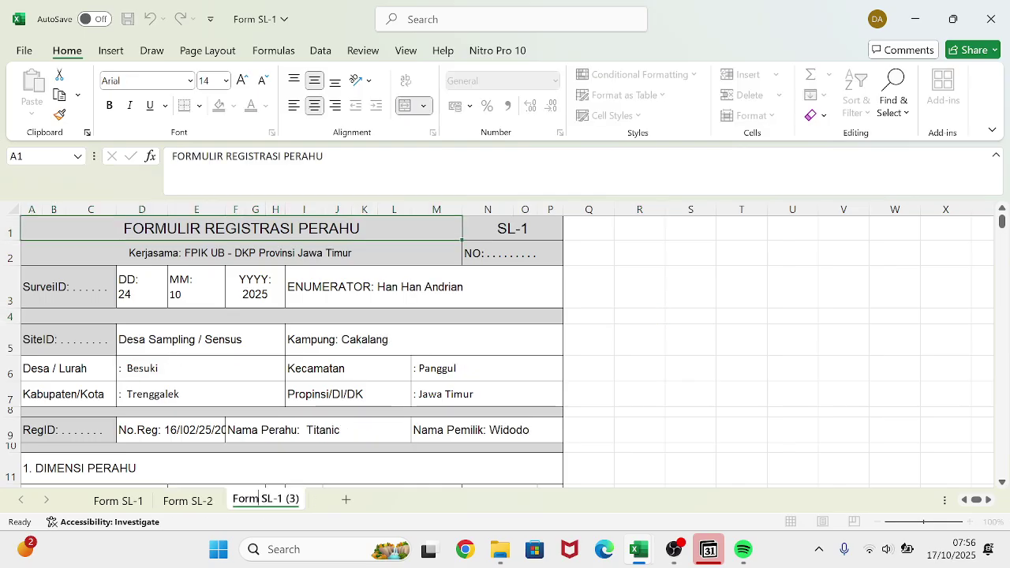
key(BackSpace)
key(BackSpace)
key(BackSpace)
key(BackSpace)
key(BackSpace)
text(3)
key(Return)
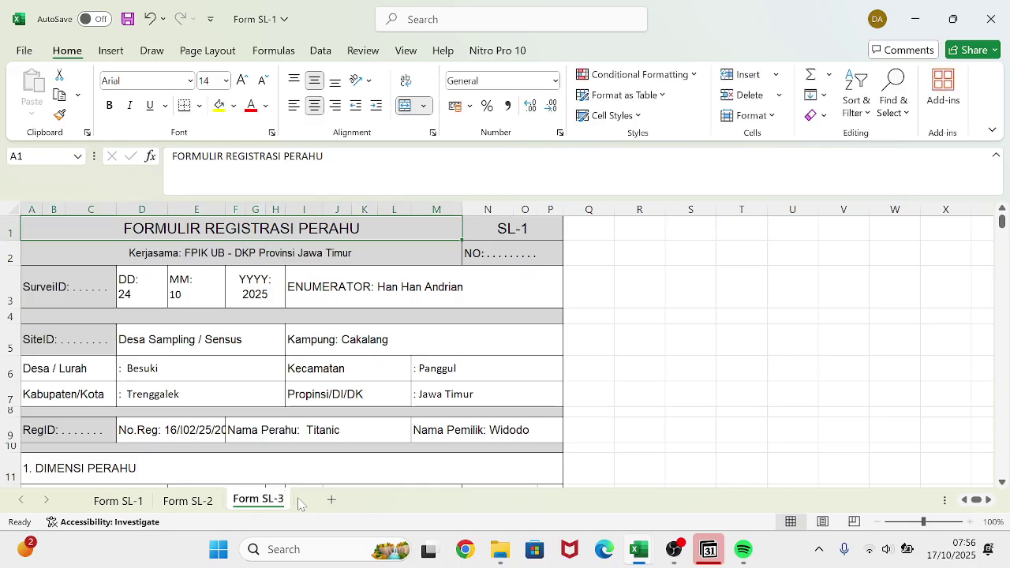
- Snap Excel right with the SL-1 Perikanan-Laut workbook on the left, open at SurveiID
click(625, 480)
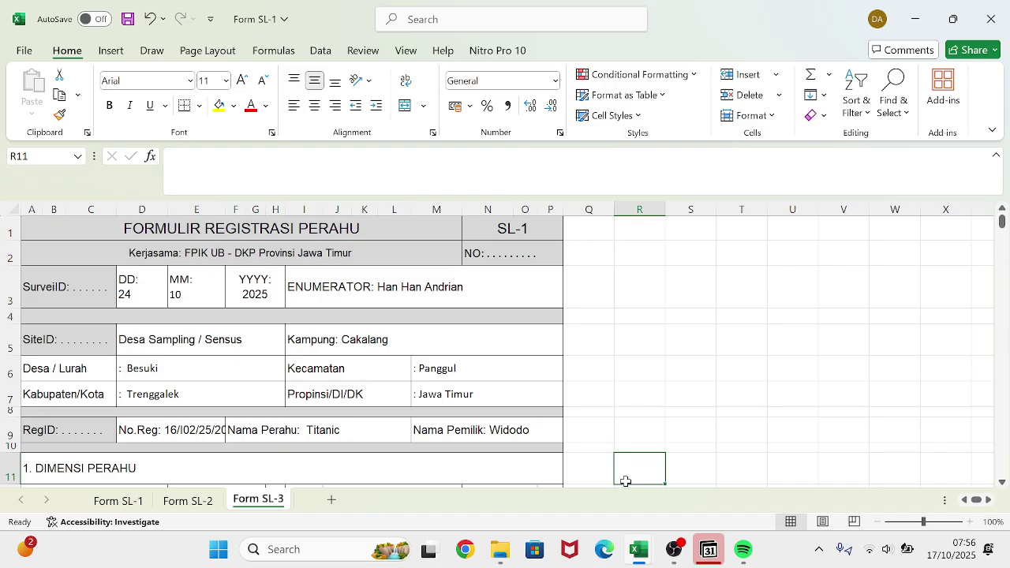
key(super+Right)
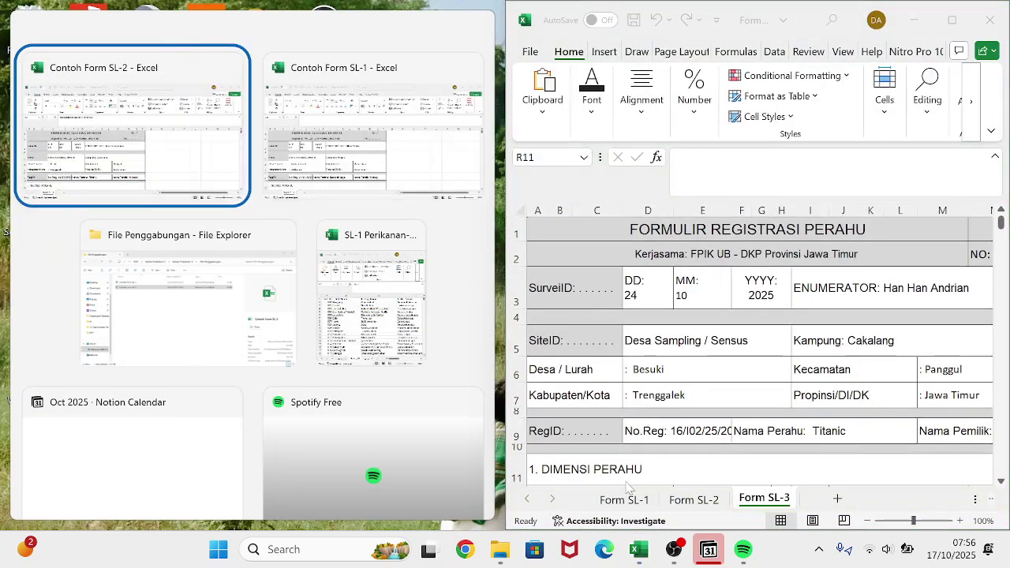
key(Right)
key(Right)
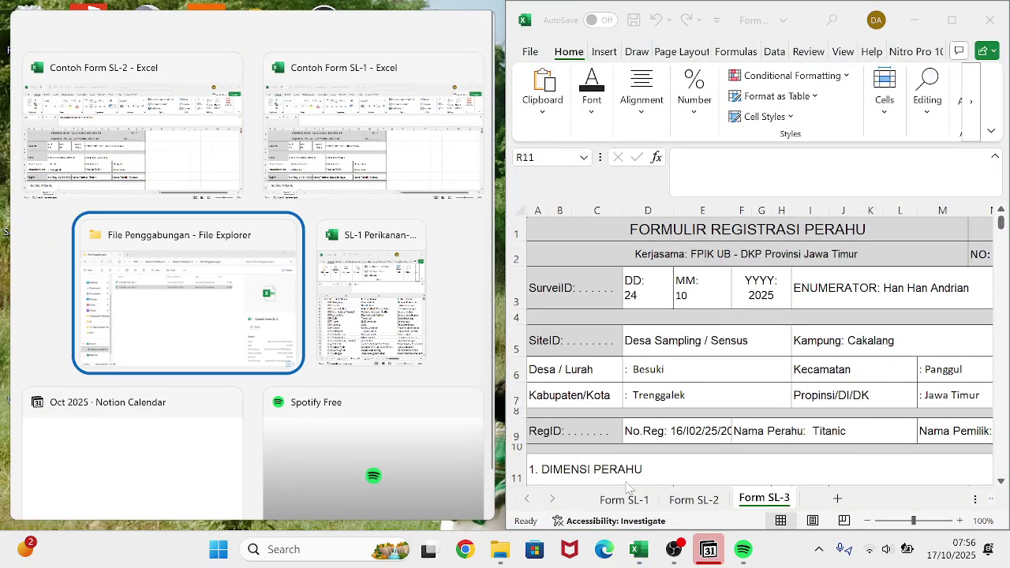
key(Right)
key(Return)
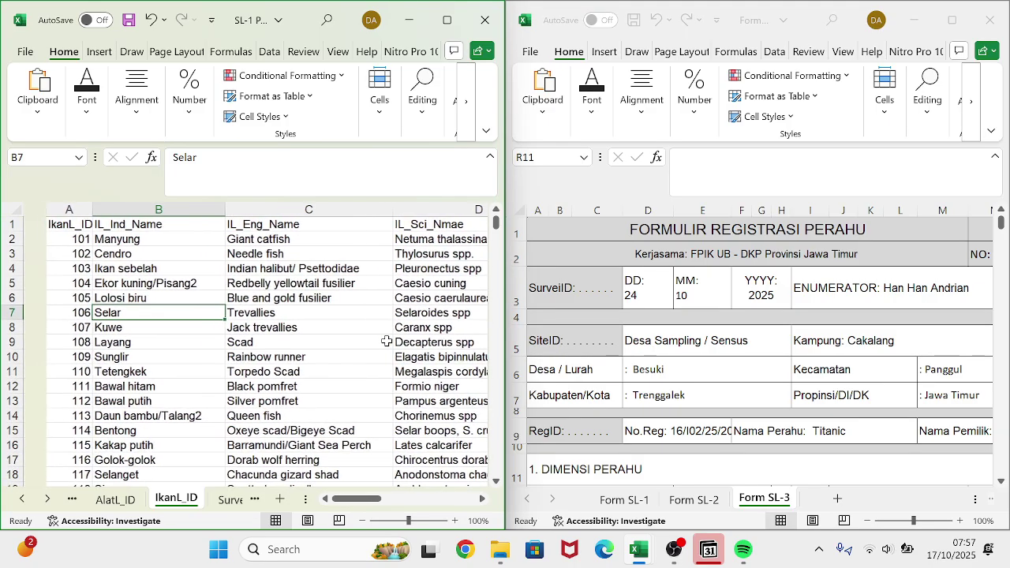
click(229, 500)
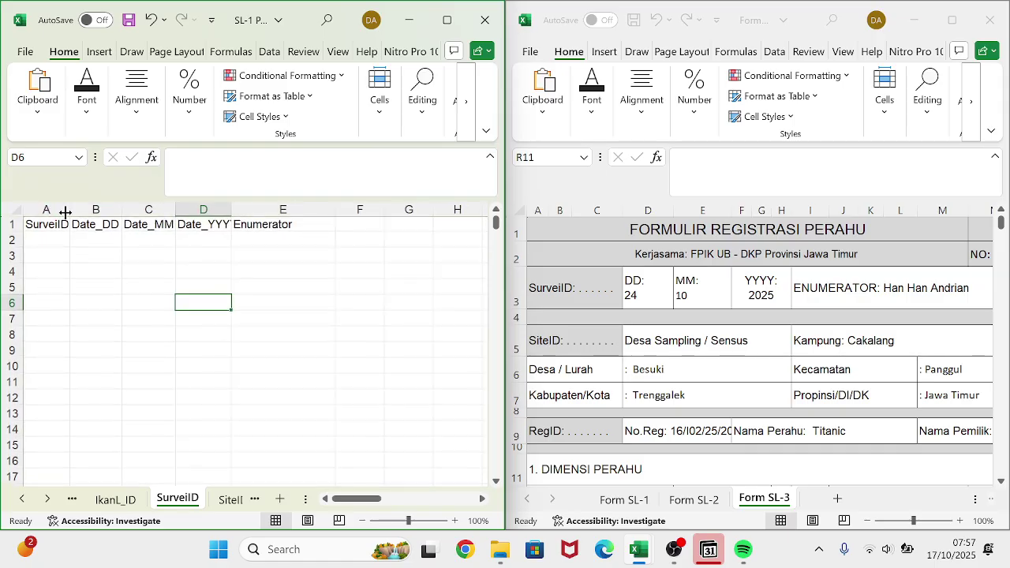
- Widen columns A, C and D so the SurveiID, Date_MM and Date_YYYY headers fit
drag(68, 211, 69, 211)
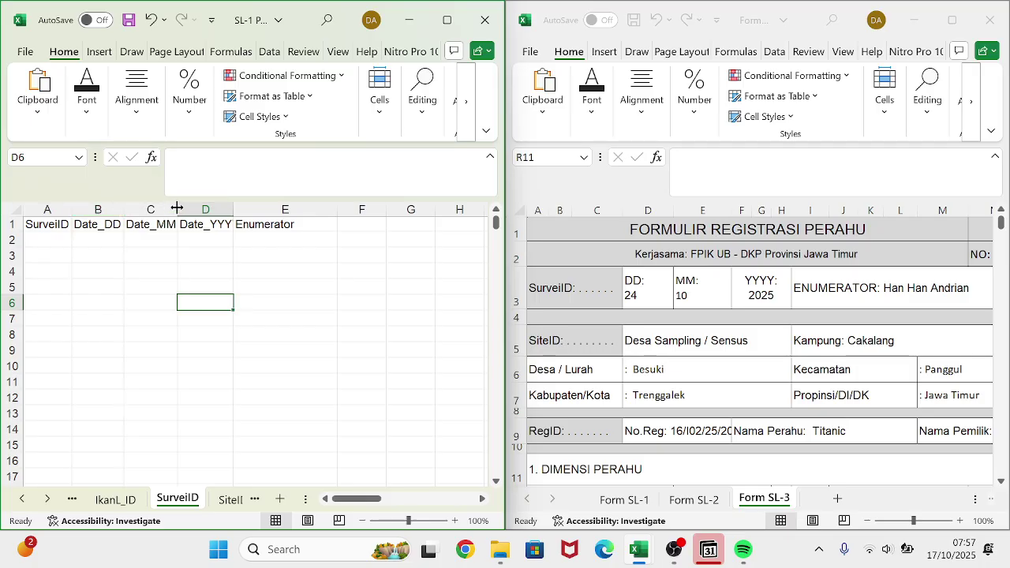
drag(177, 208, 178, 207)
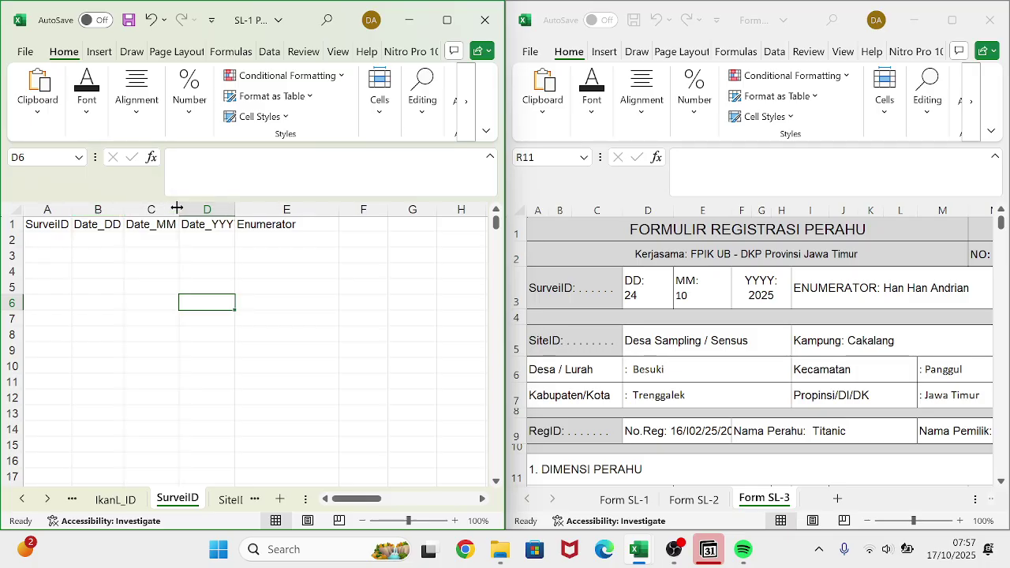
drag(237, 207, 244, 208)
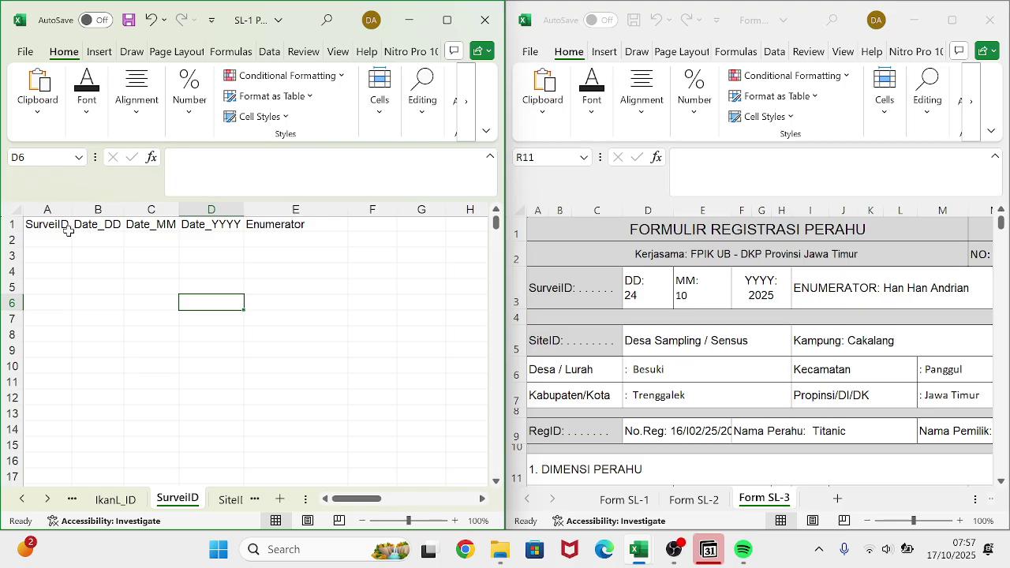
drag(35, 222, 268, 228)
- Fill header cells A1:E1 yellow and apply All Borders
click(89, 95)
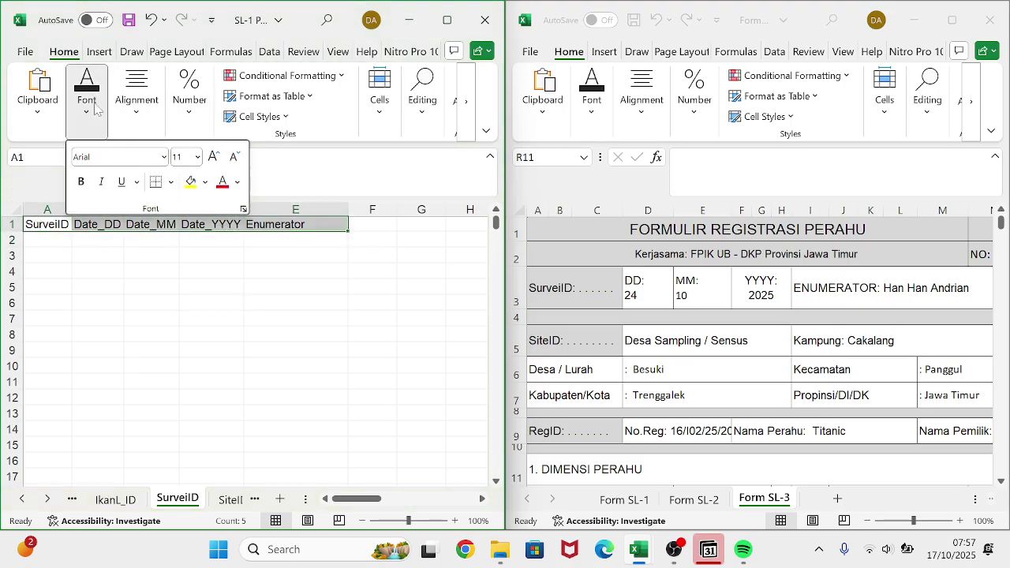
click(190, 182)
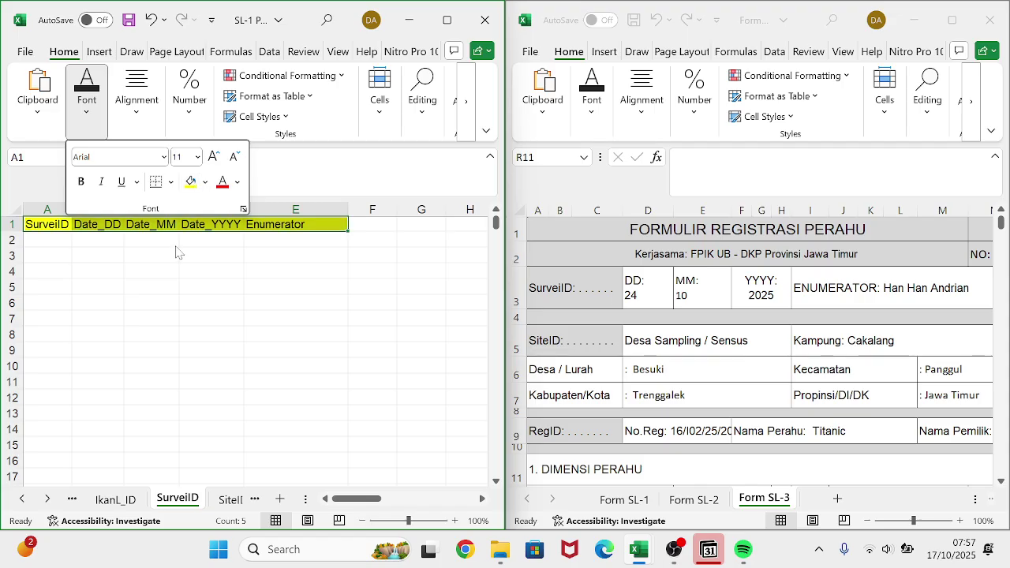
click(169, 186)
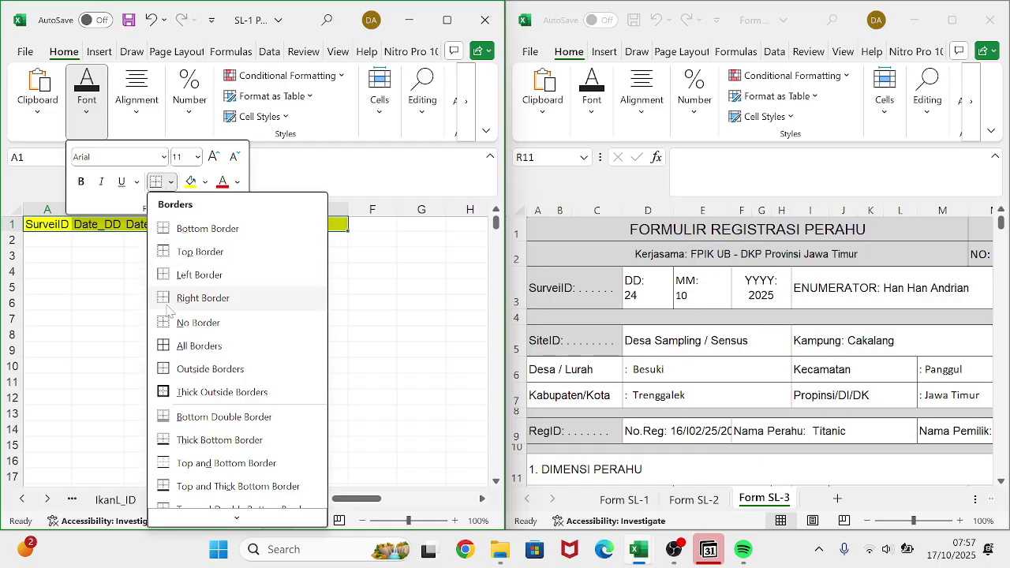
click(173, 349)
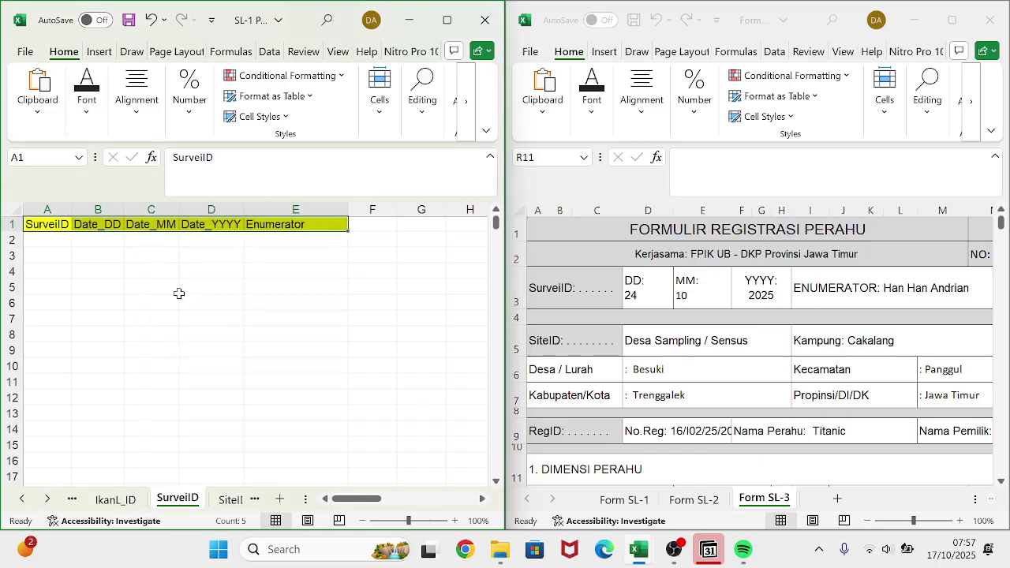
scroll(659, 307, down, 3)
scroll(659, 308, up, 2)
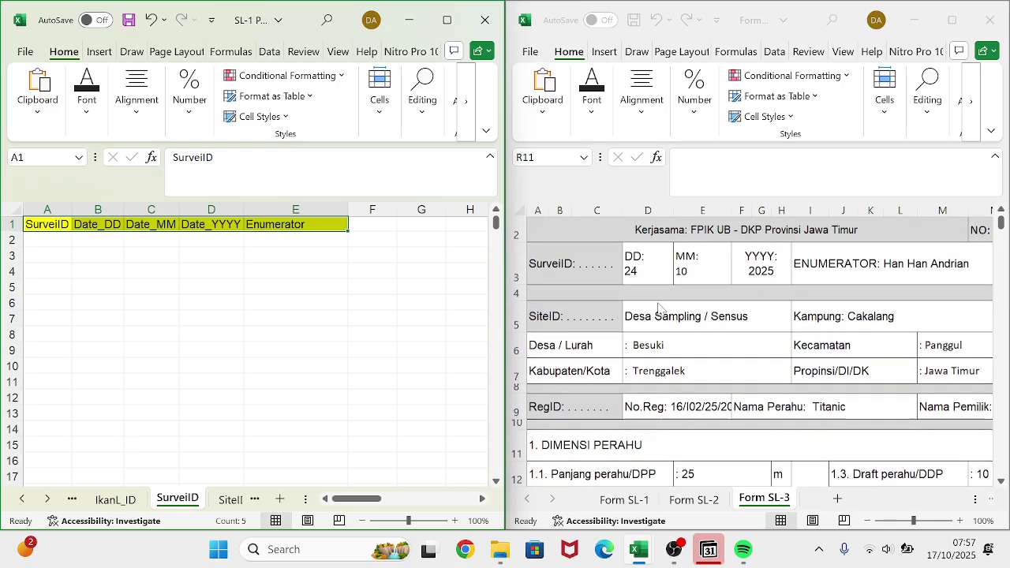
scroll(659, 307, right, 2)
scroll(659, 308, left, 2)
scroll(659, 308, right, 1)
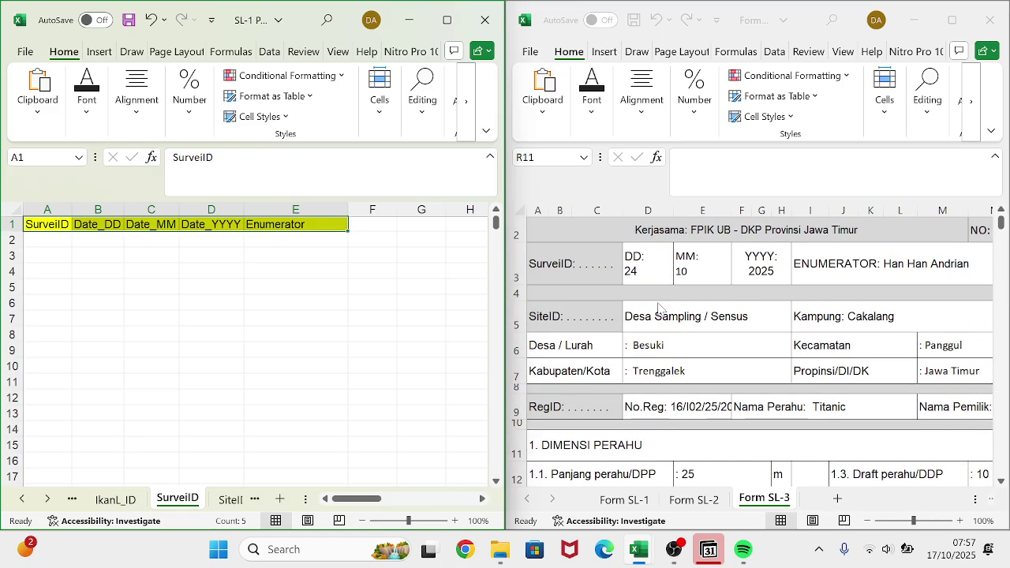
- Fill row 2 with day 17, month 10, year 2025 and the Form SL-1 enumerator's name
click(55, 242)
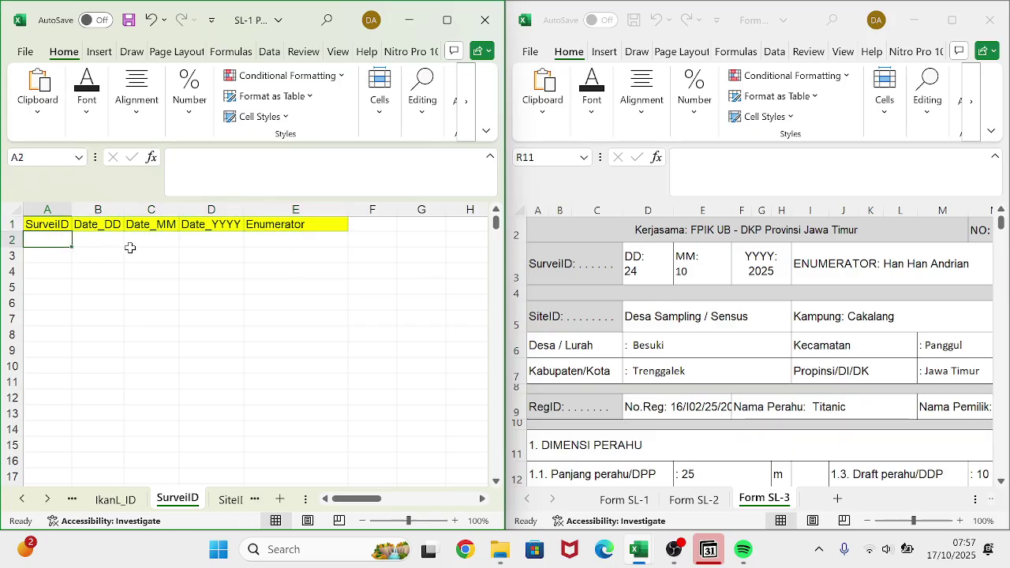
click(107, 243)
text(1)
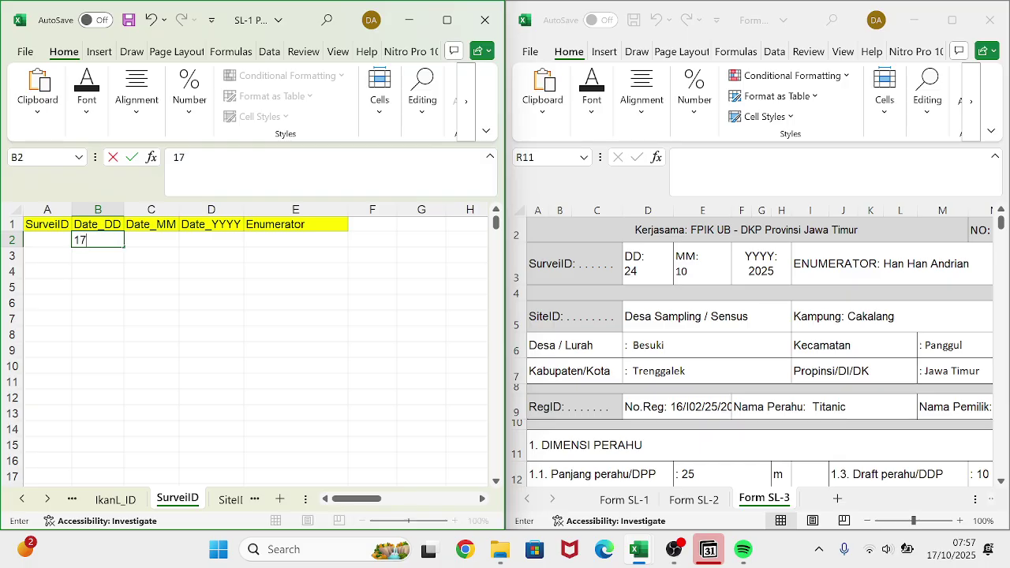
text(7)
click(160, 239)
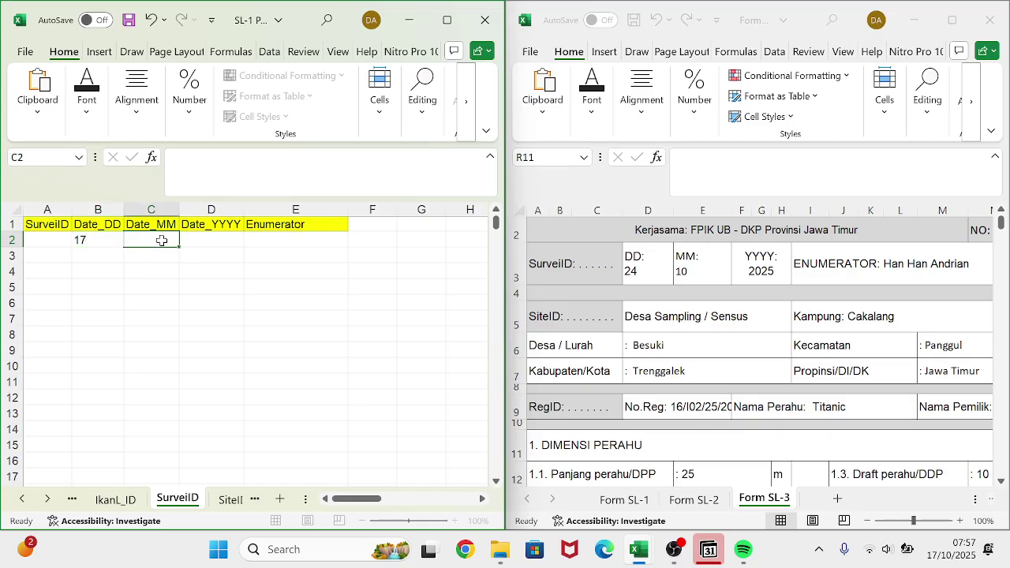
text(10)
key(Tab)
text(20)
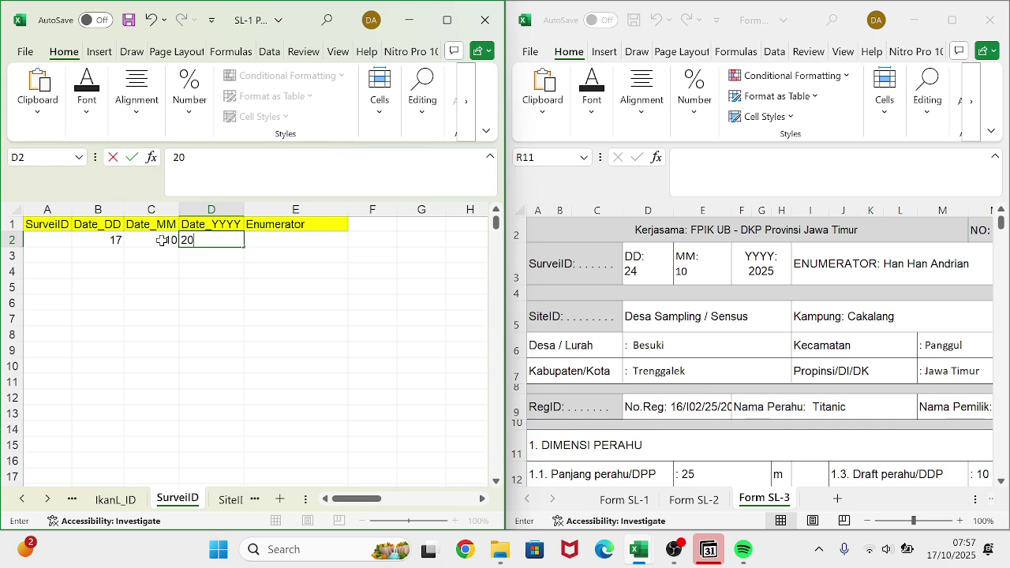
text(25)
key(Tab)
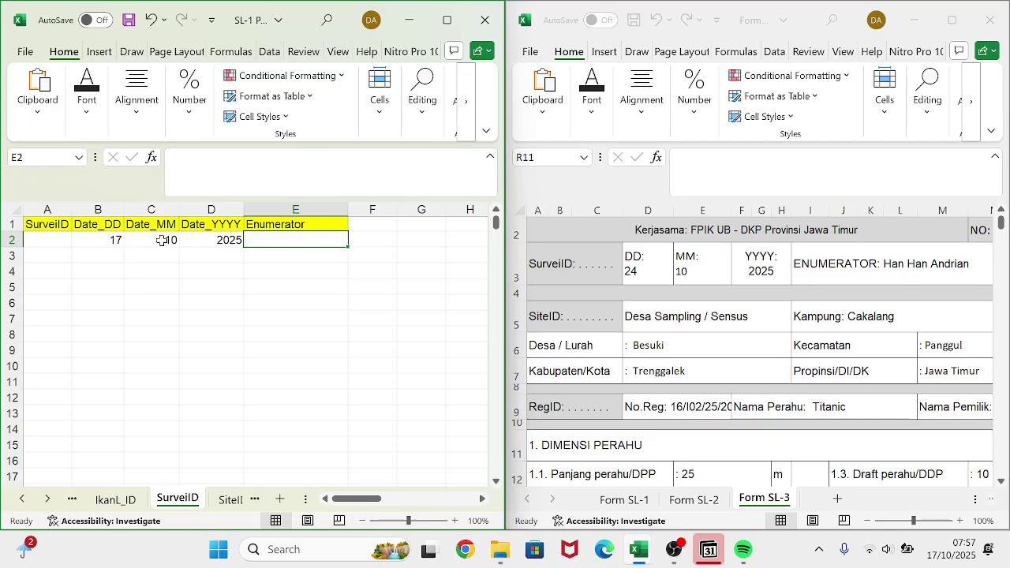
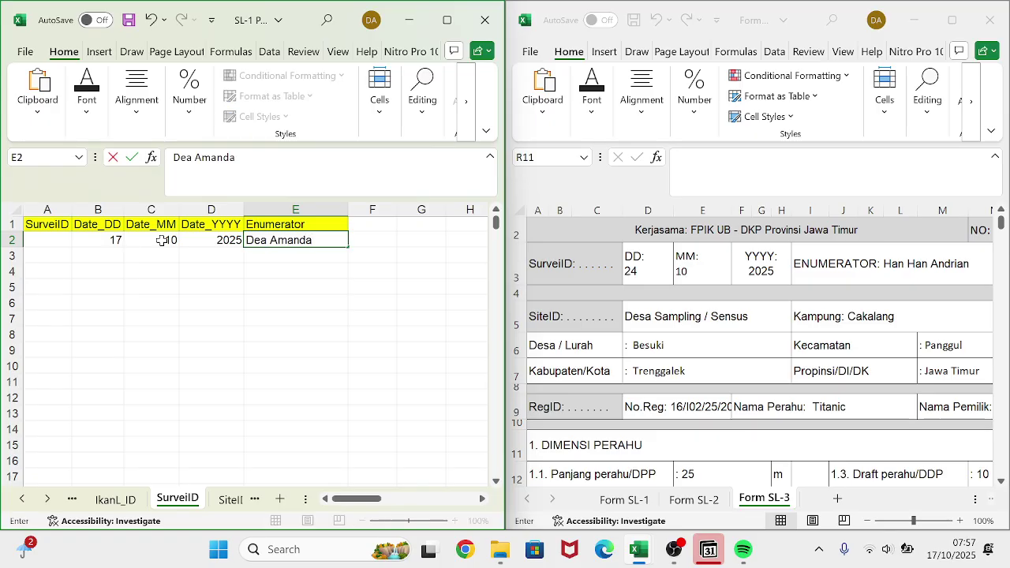
key(Return)
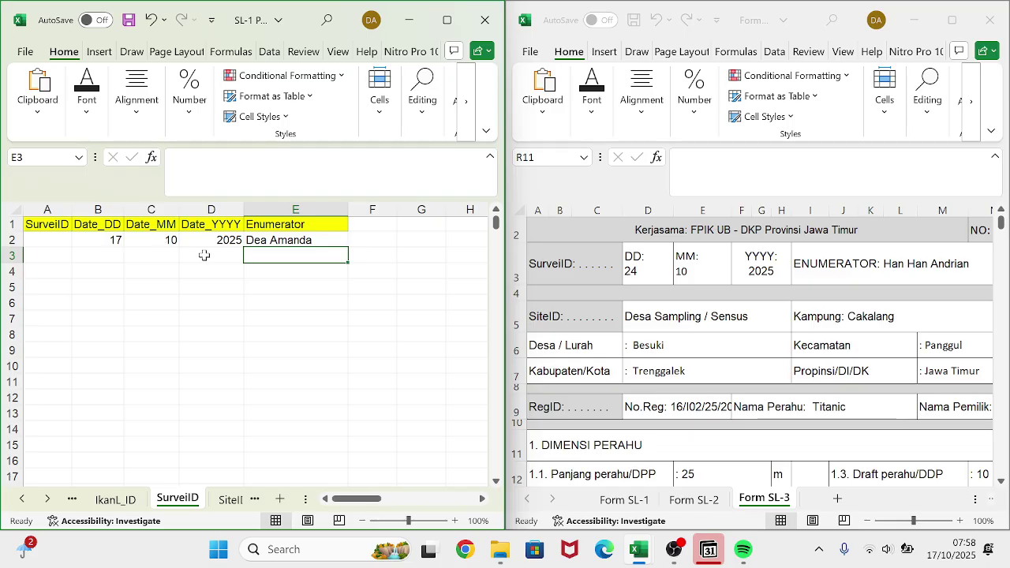
- Check the example forms, then copy month 10 and year 2025 down to rows 3 and 4
click(635, 499)
click(649, 500)
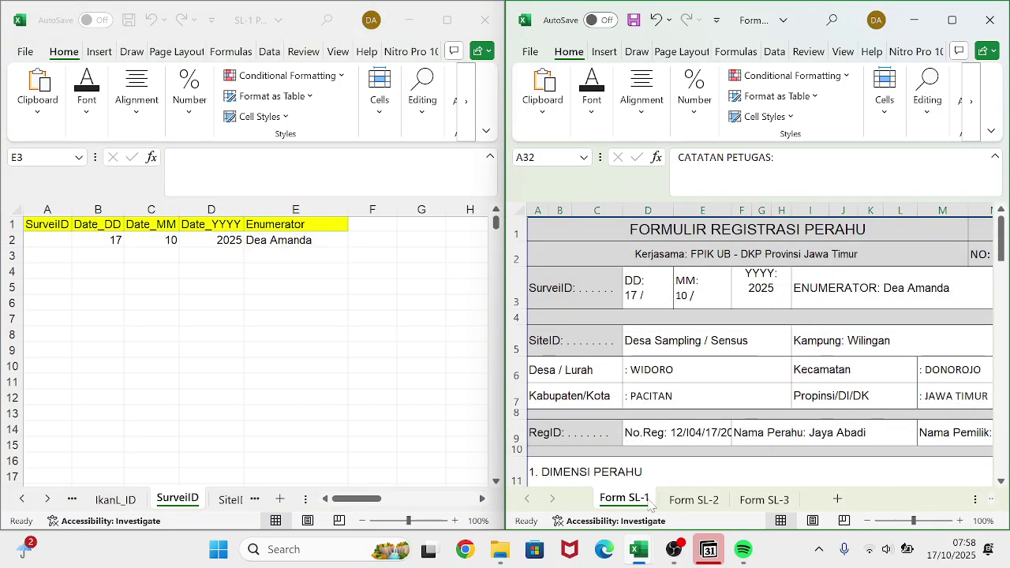
click(694, 499)
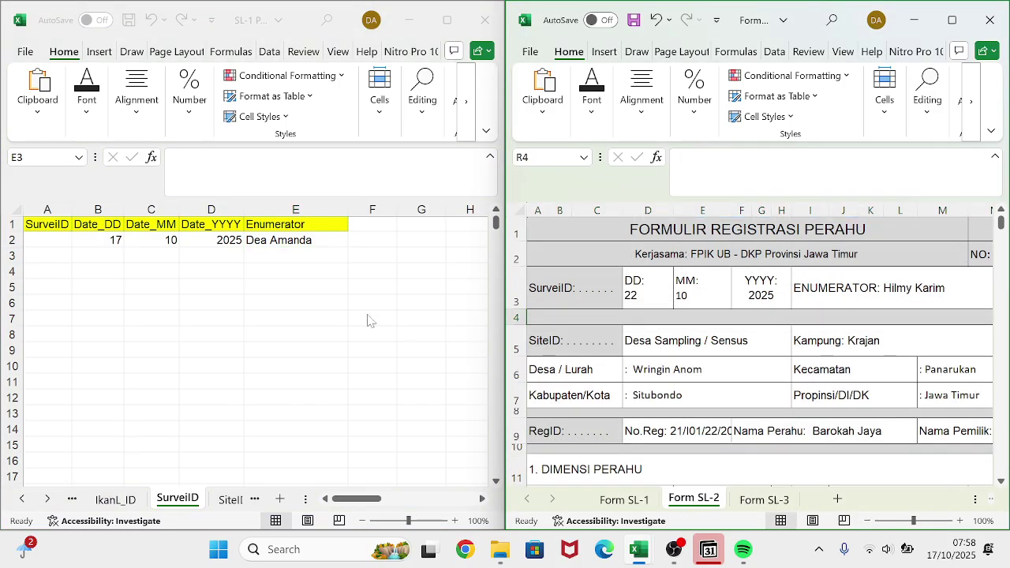
click(219, 245)
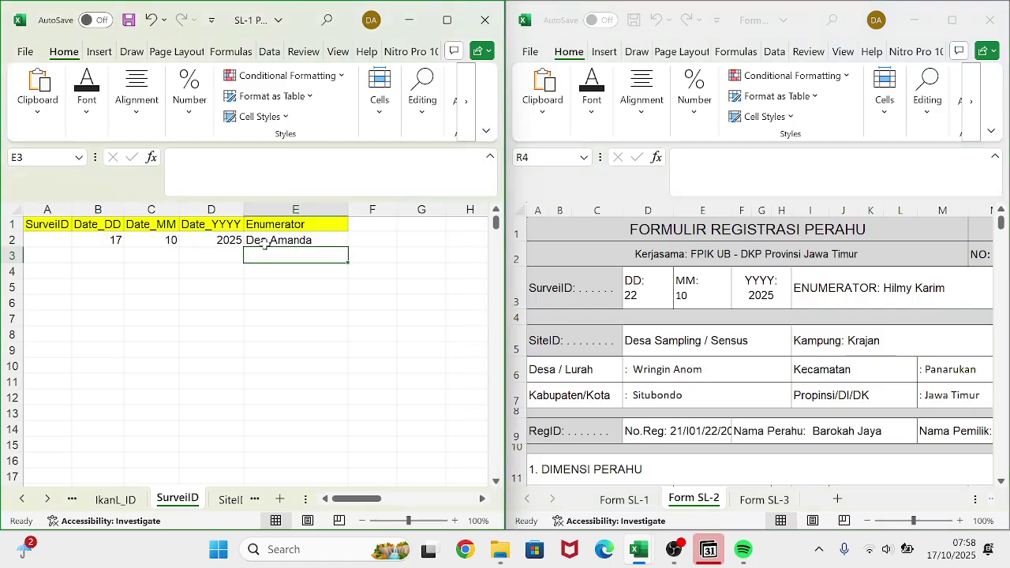
key(Up)
click(155, 242)
drag(154, 241, 245, 278)
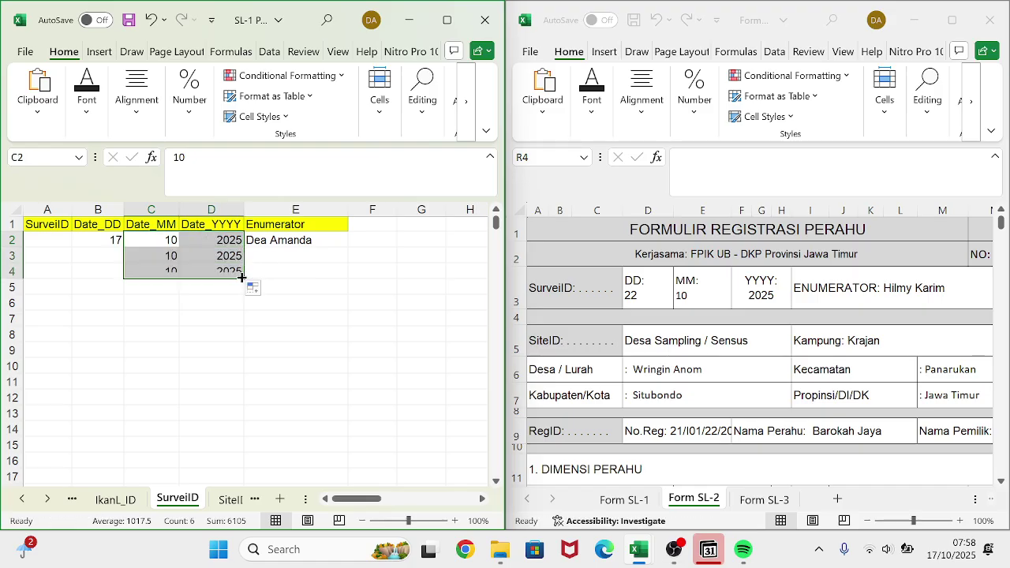
- Enter day 22 and the enumerator's name for the second record in row 3
click(111, 250)
text(22)
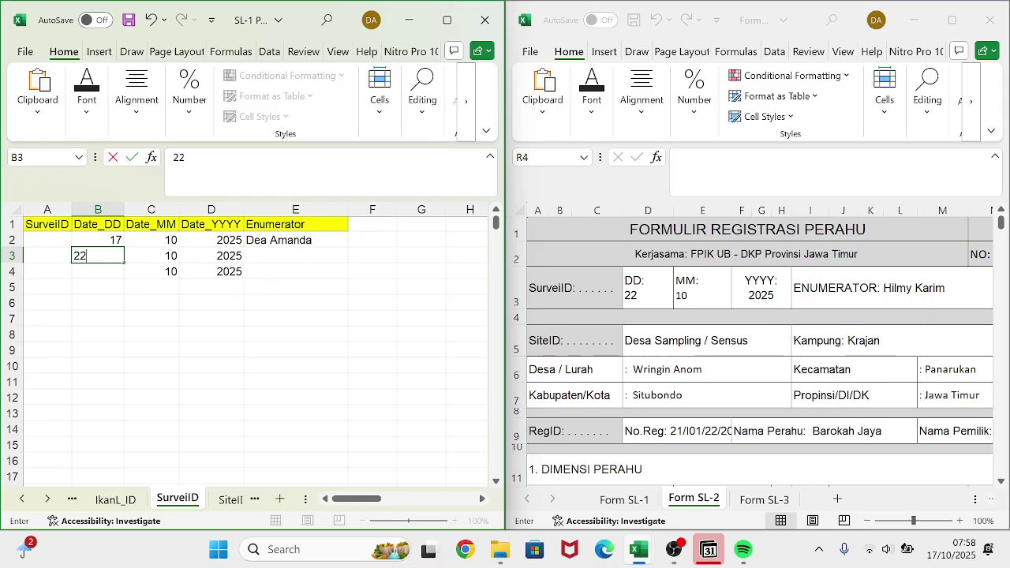
click(106, 274)
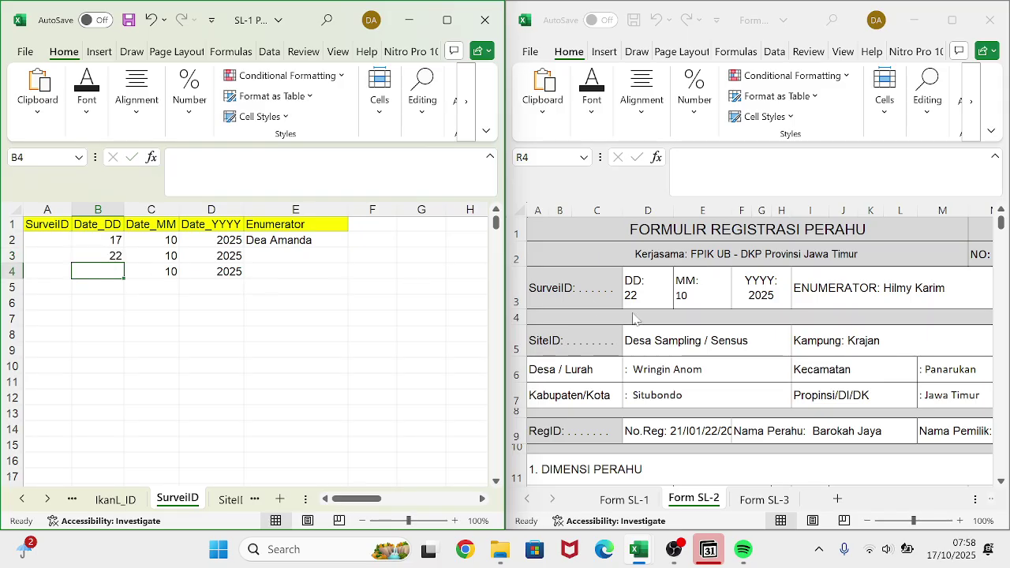
click(302, 253)
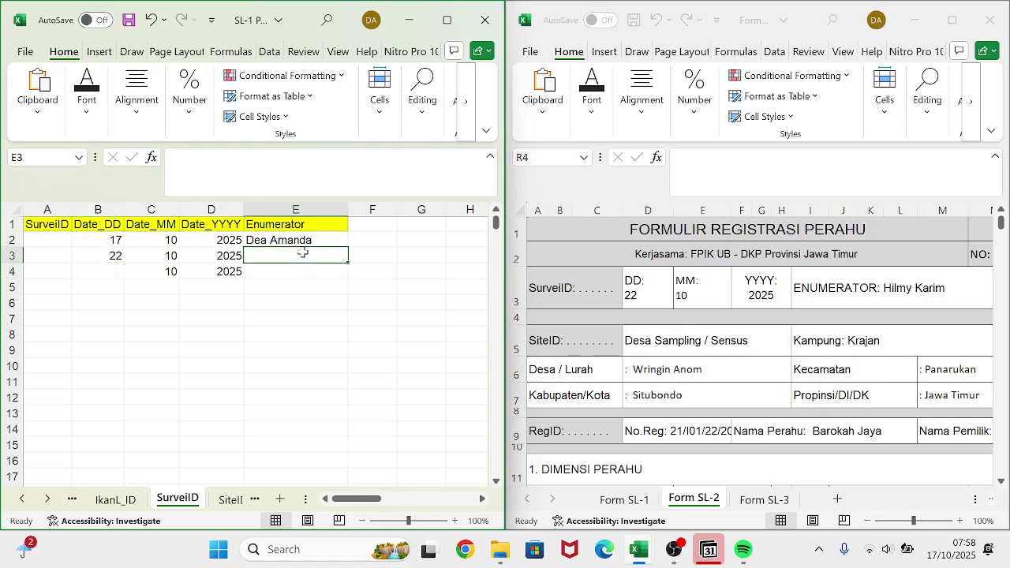
key(Caps_Lock)
key(Caps_Lock)
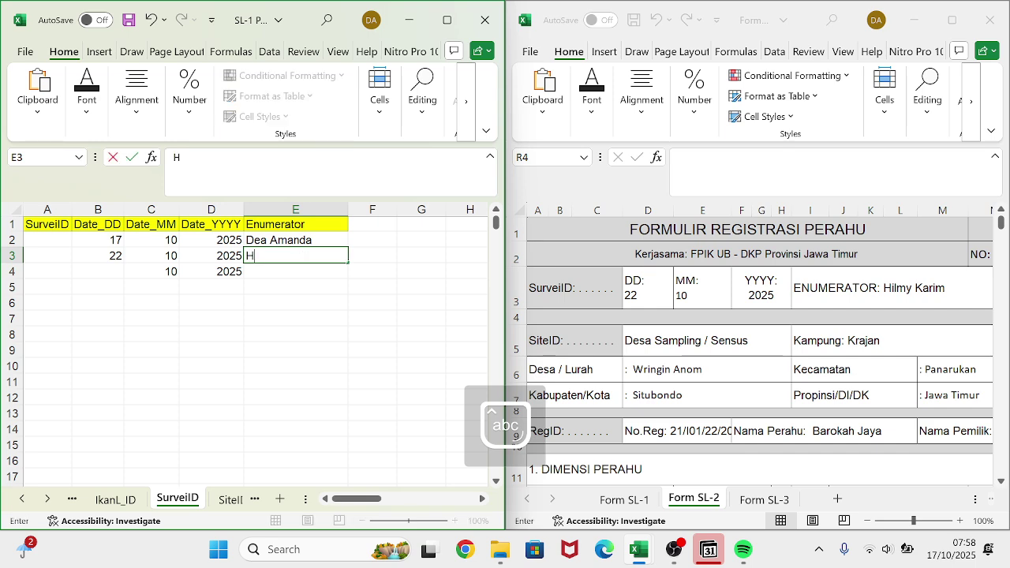
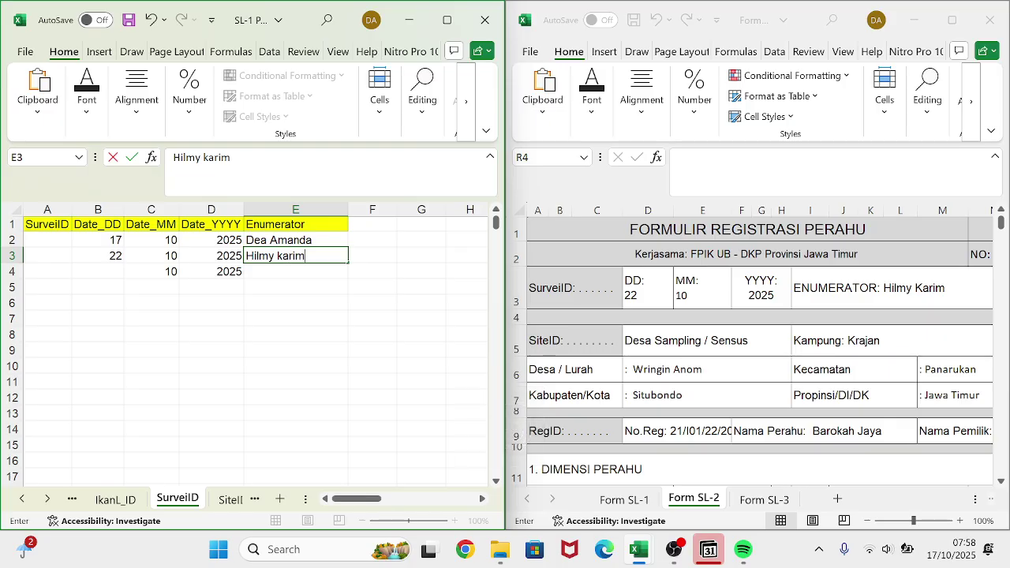
text(Karim)
key(Return)
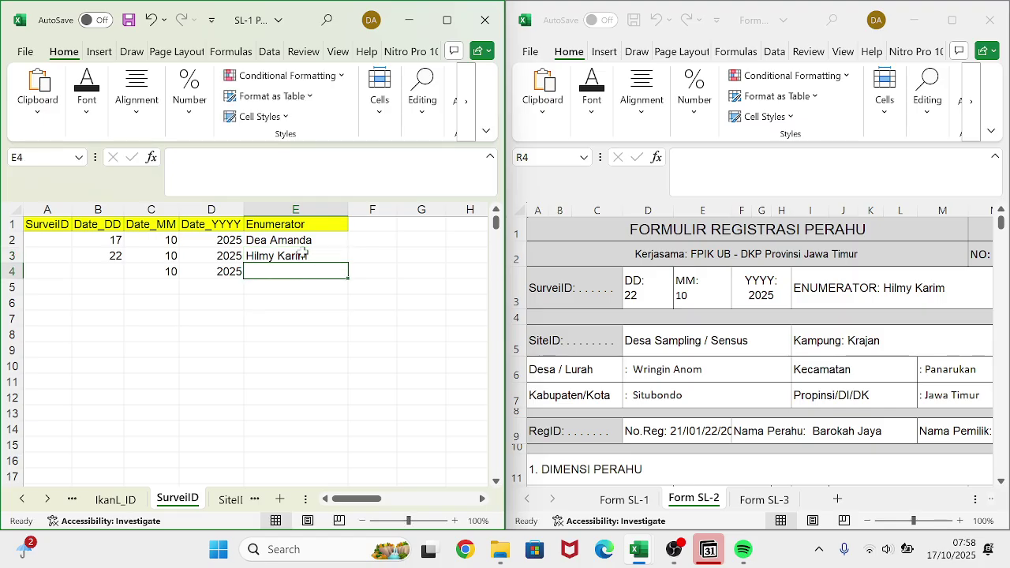
- Enter day 24 and the enumerator's name for the third record in row 4
click(108, 276)
text(2)
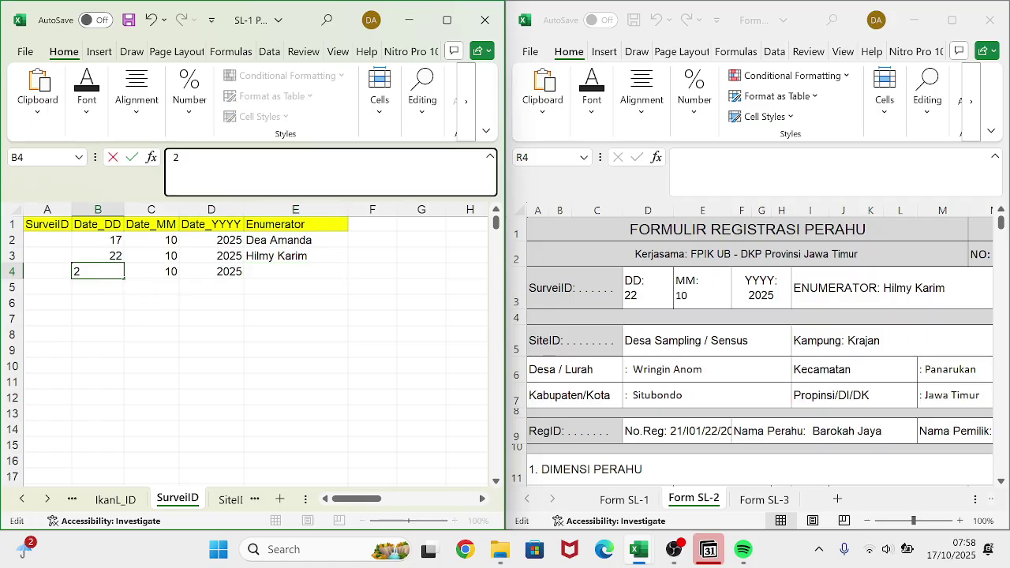
text(4)
key(Return)
key(Right)
key(Right)
key(Right)
key(Up)
key(Up)
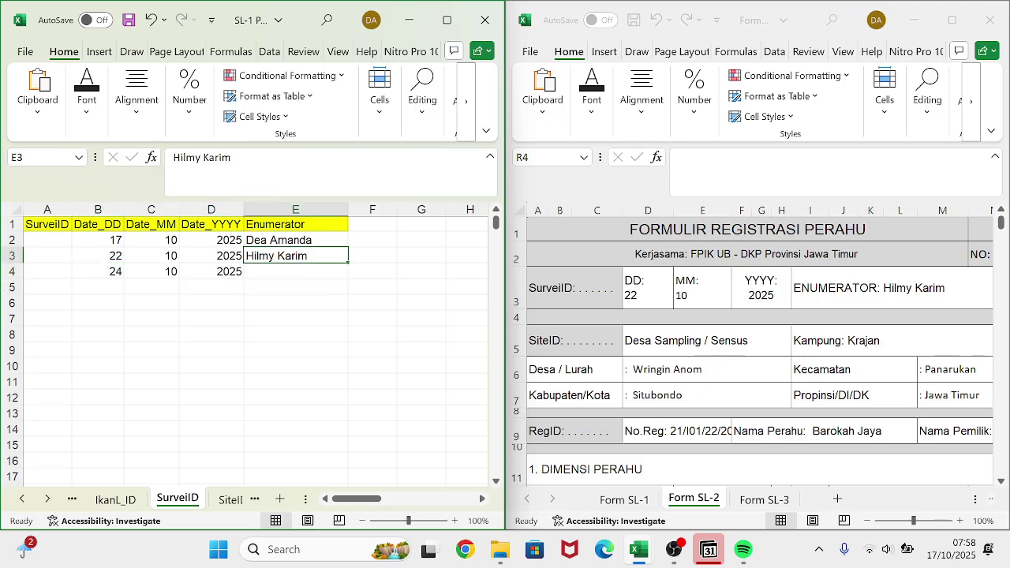
key(Down)
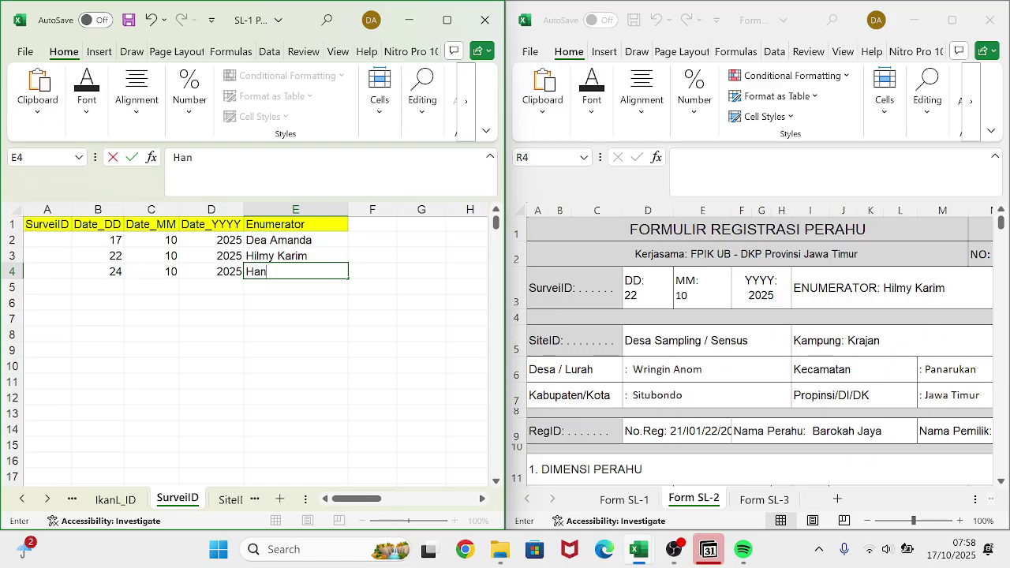
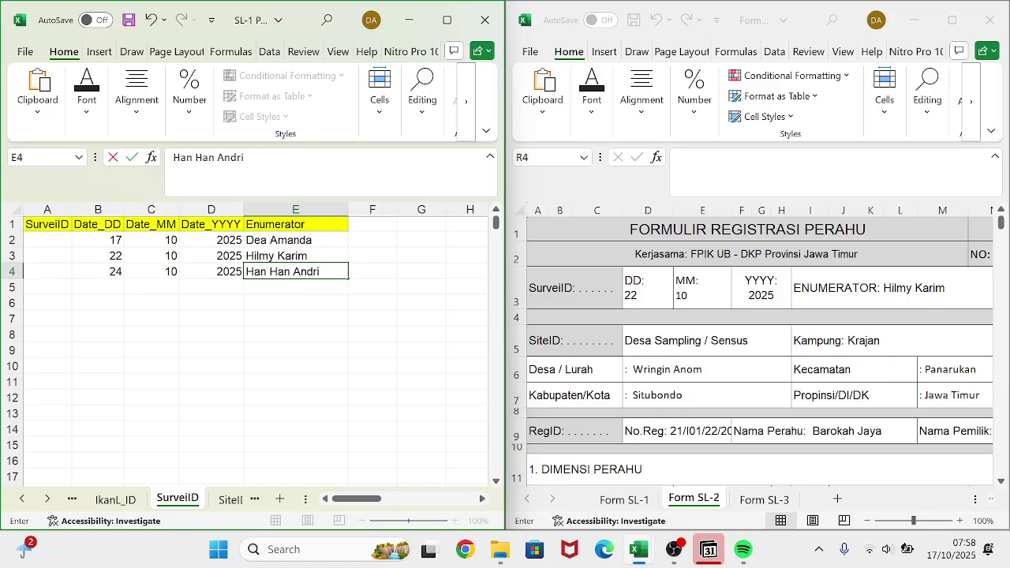
click(247, 331)
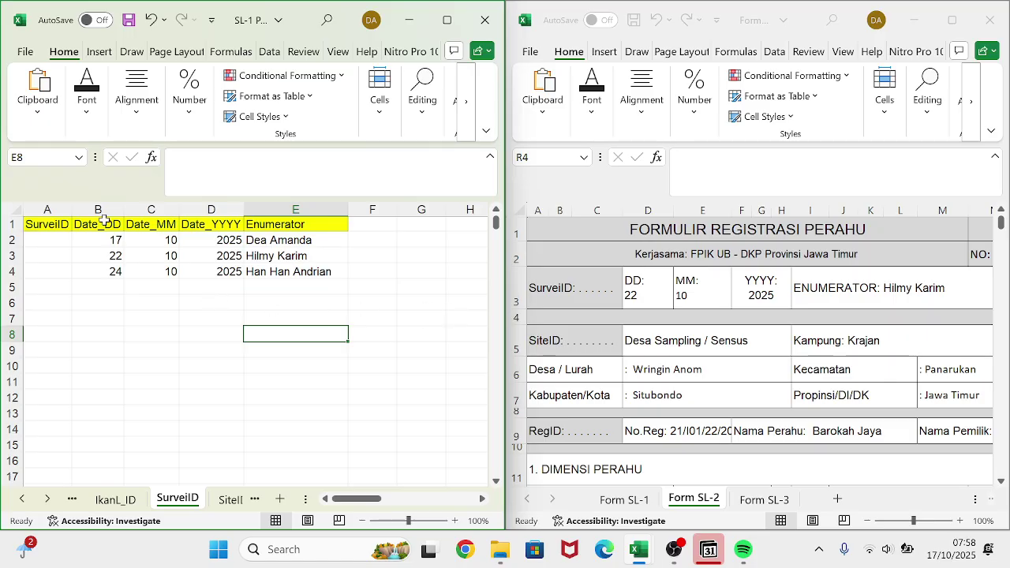
- Number the survey records 1, 2 and 3 in cells A2 to A4
click(60, 240)
text(1)
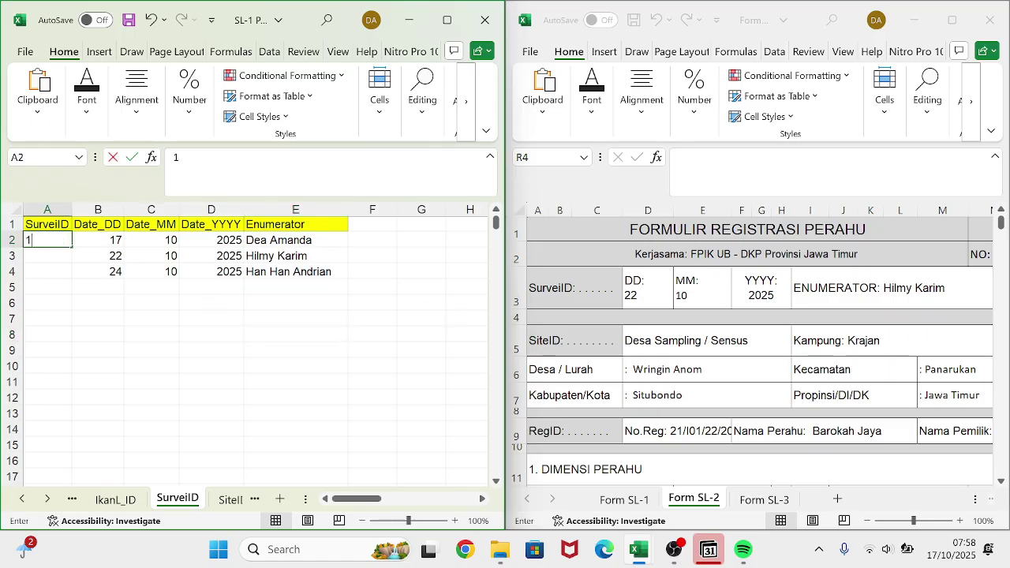
click(79, 274)
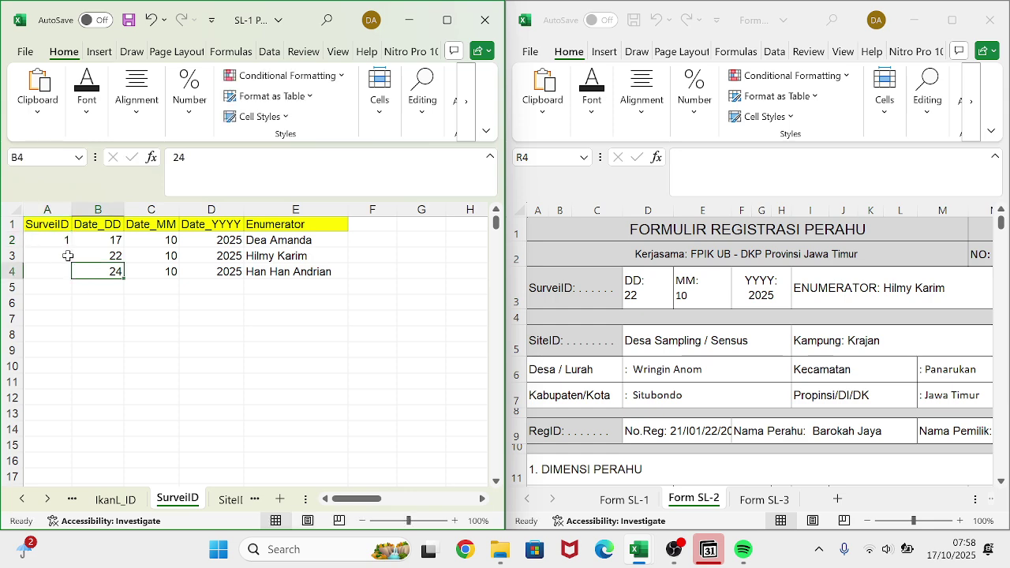
click(68, 256)
text(2)
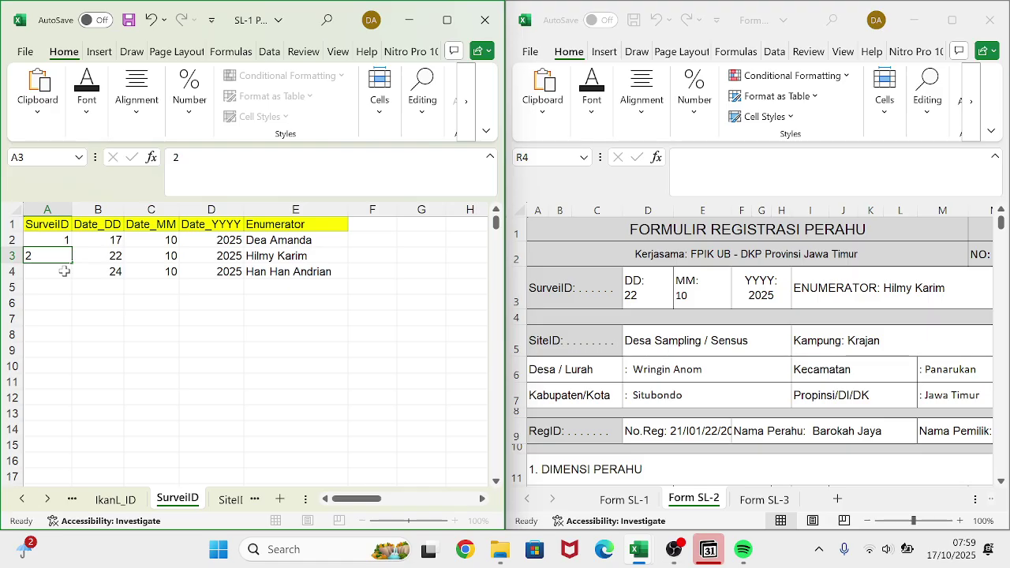
click(64, 271)
text(3)
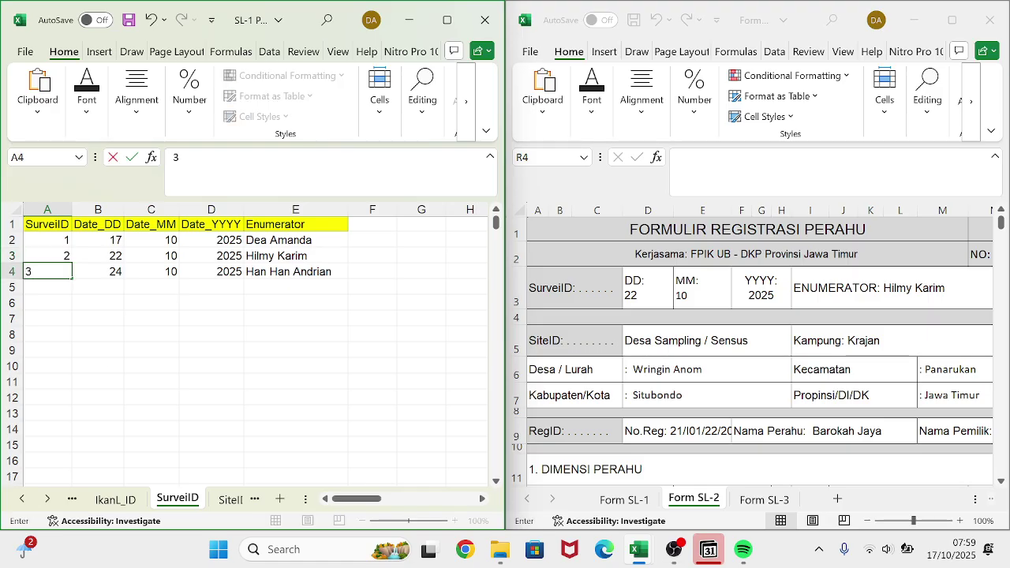
click(109, 364)
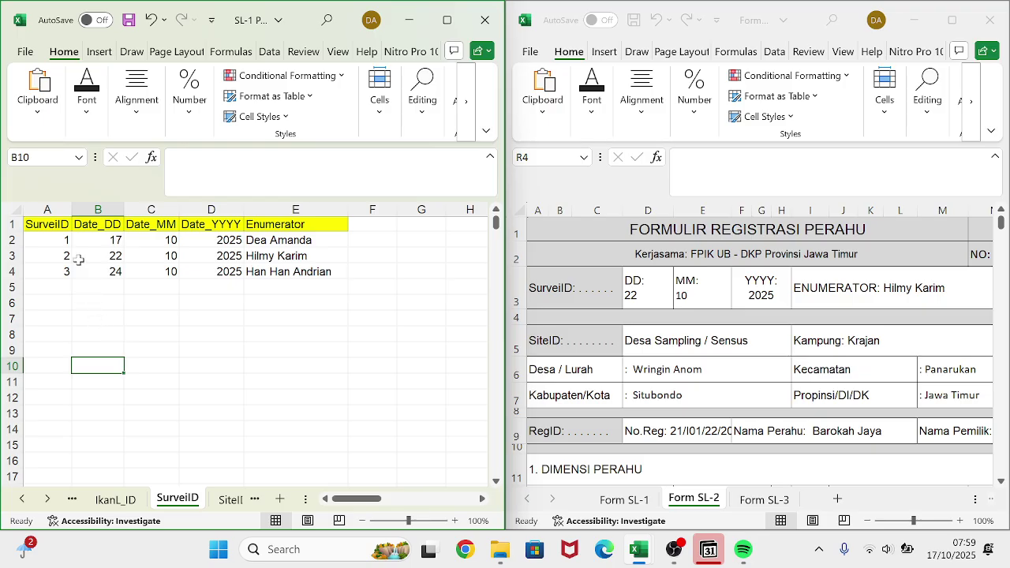
- Apply All Borders to the record block A2:E4
drag(52, 237, 270, 272)
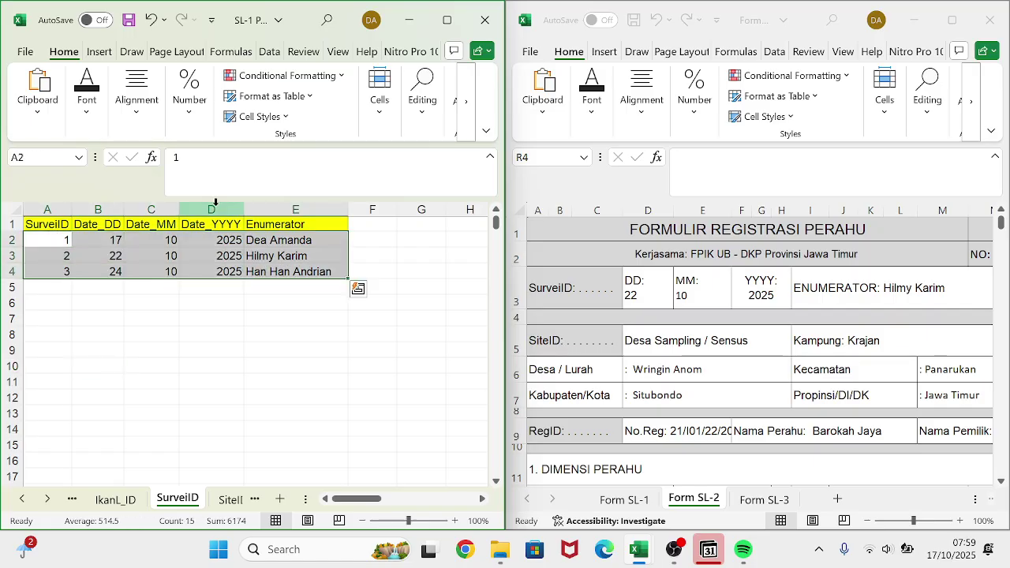
click(87, 94)
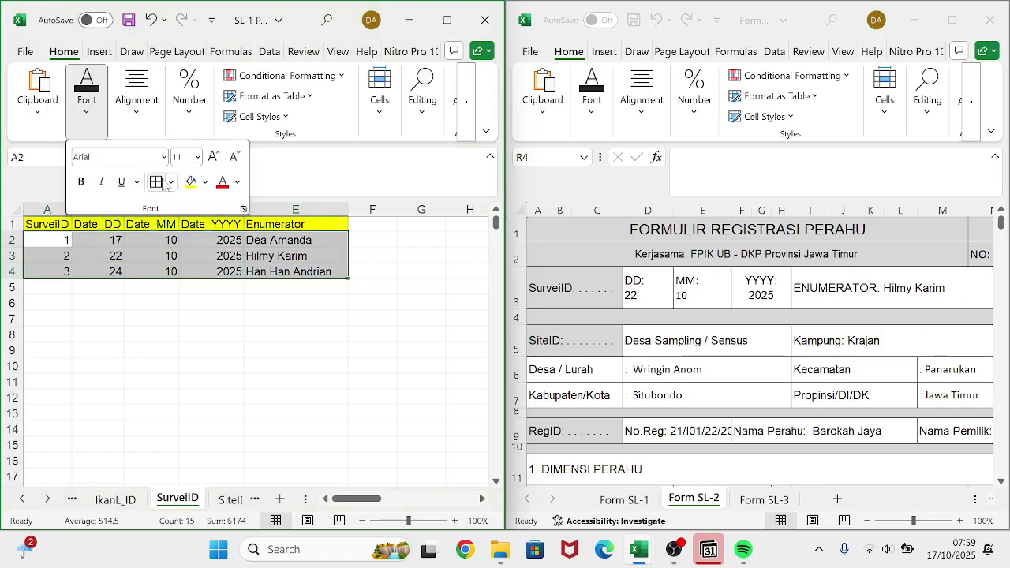
click(206, 298)
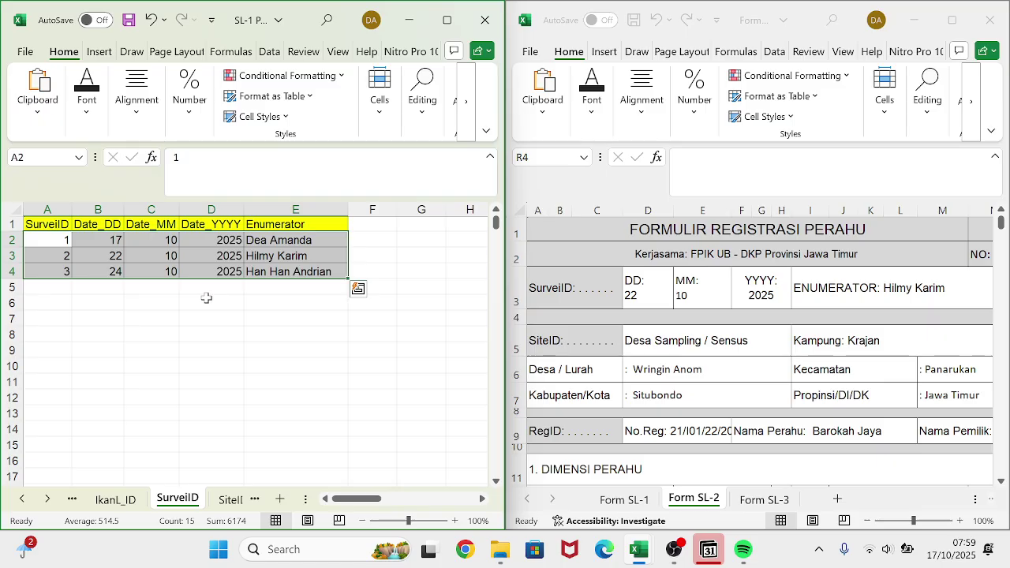
click(206, 297)
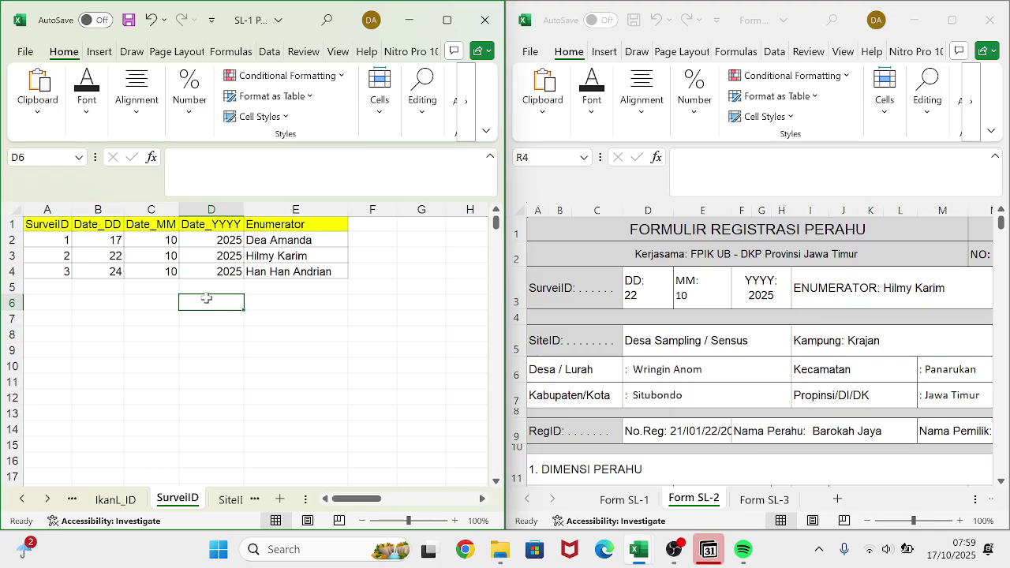
- Switch to the SiteID sheet of the SL-1 workbook
click(228, 503)
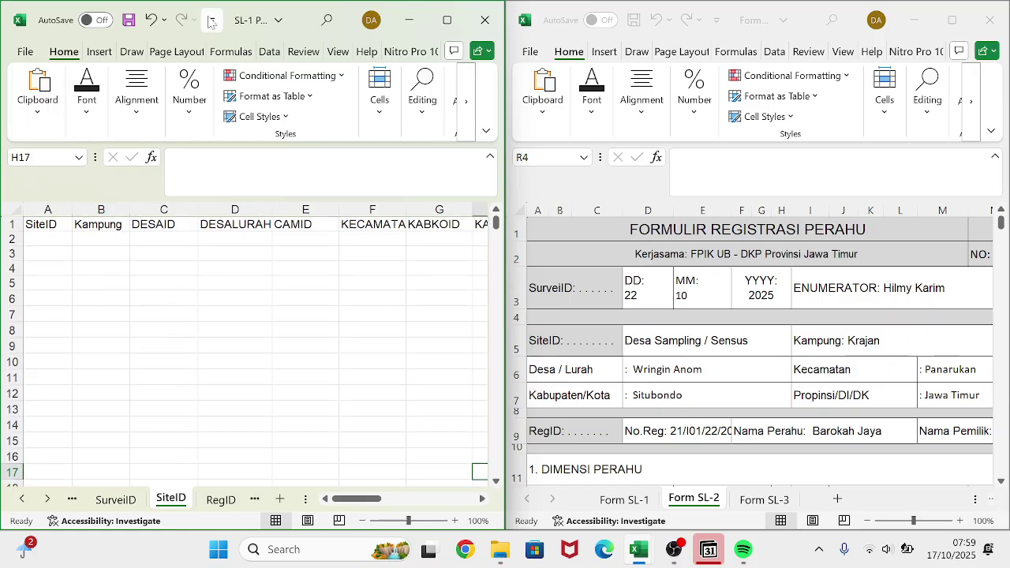
- Fill the header row A1:J1, SiteID through PROVINSI, with yellow
click(279, 23)
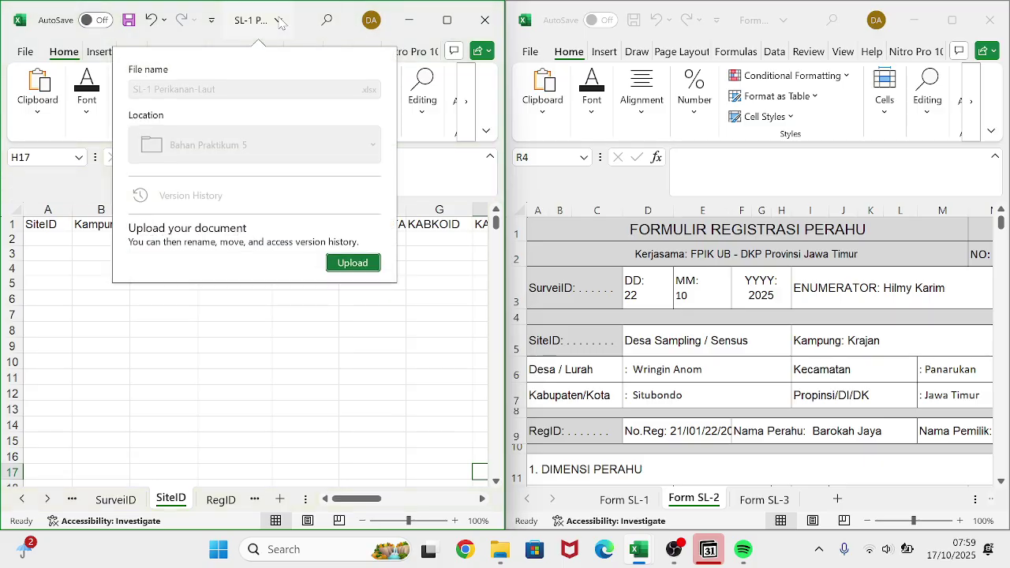
click(279, 23)
click(279, 22)
click(255, 337)
click(41, 222)
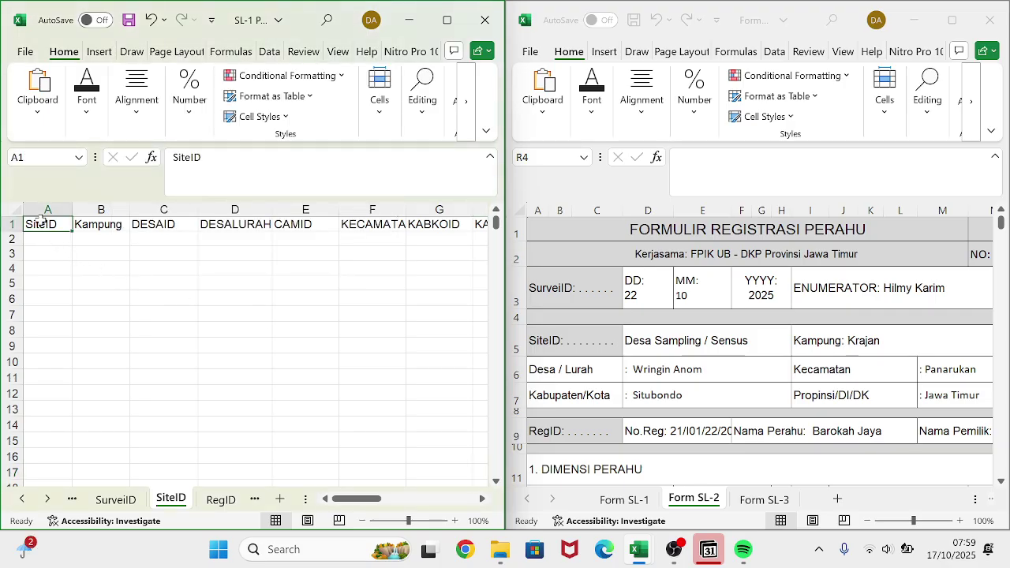
key(ctrl+shift+Right)
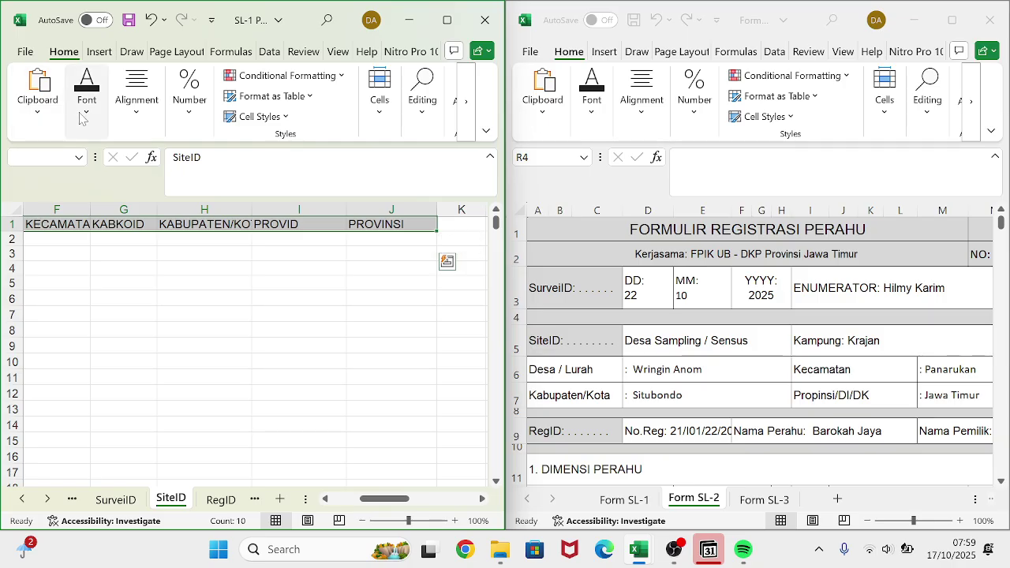
click(86, 115)
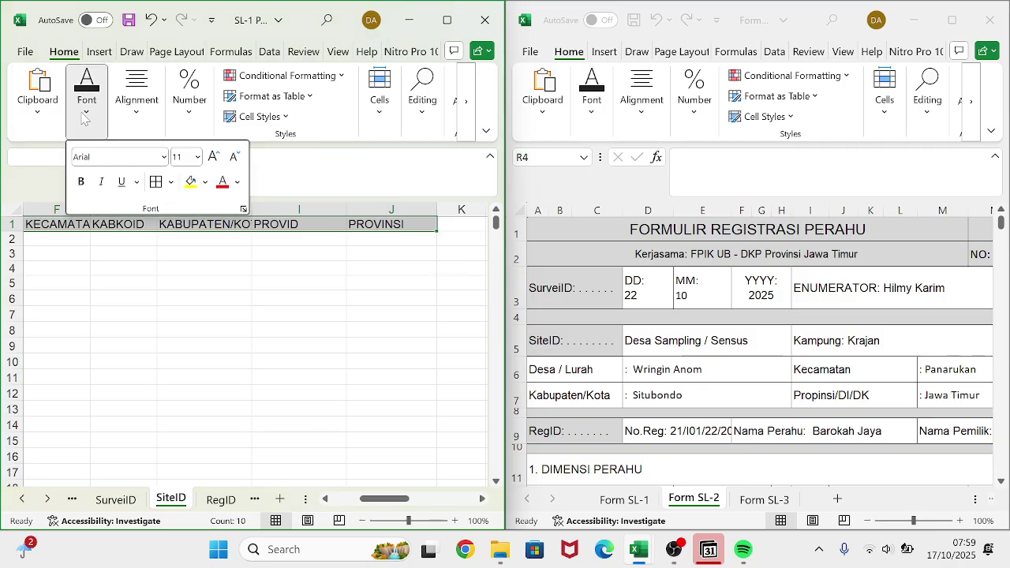
click(190, 183)
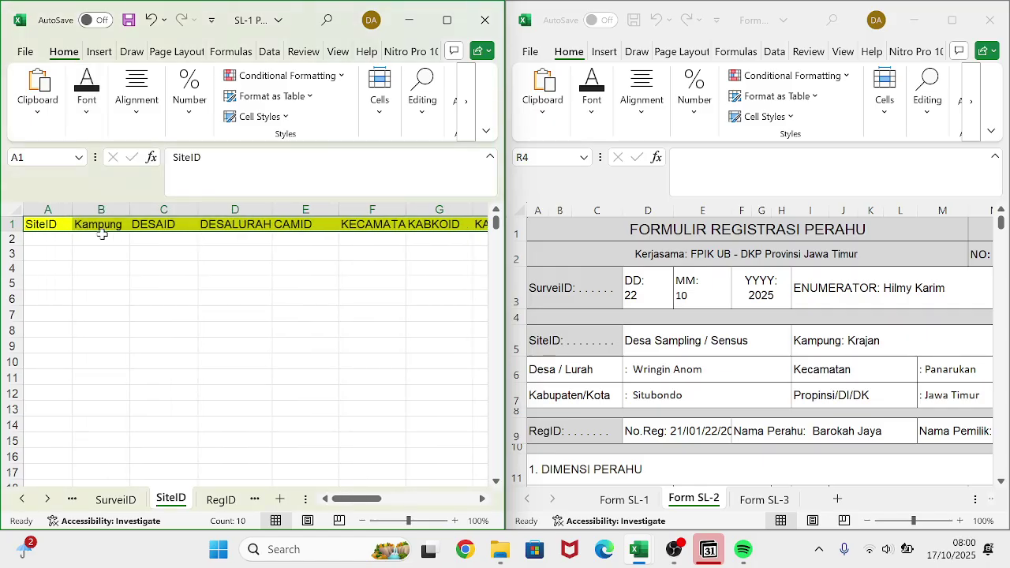
click(64, 241)
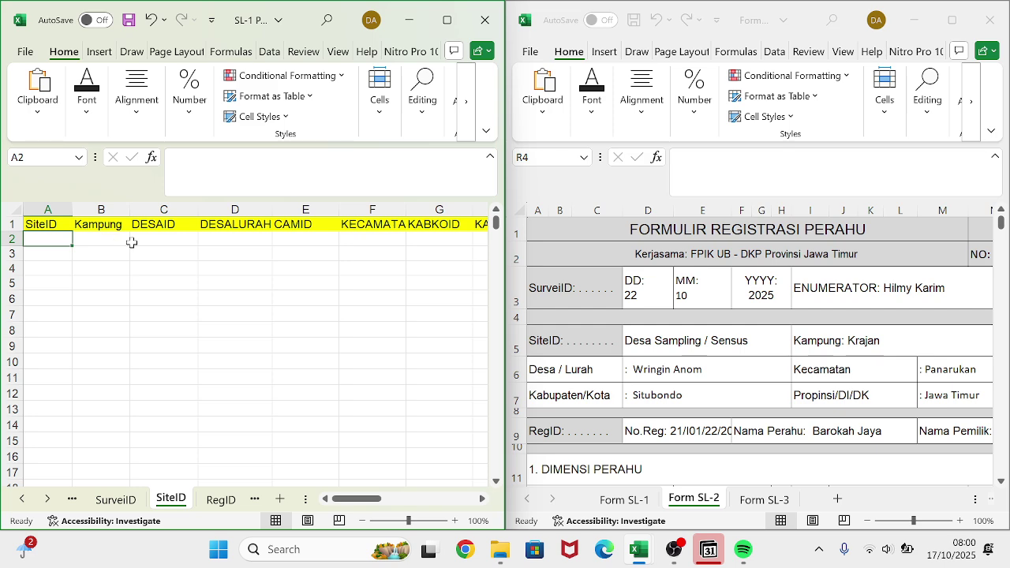
- Copy the village name Wilingan from Form SL-1 into cell B2
click(106, 239)
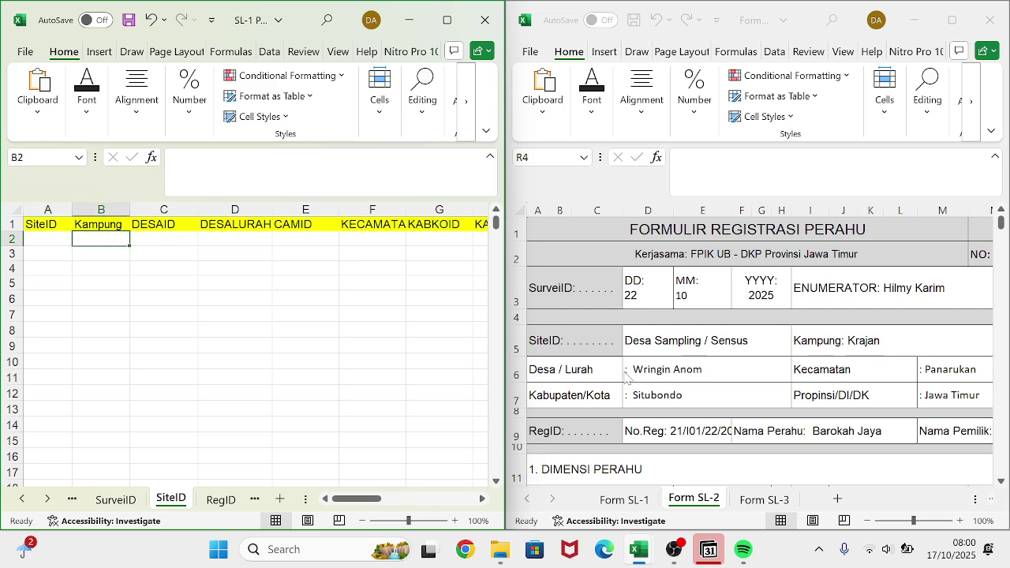
click(636, 500)
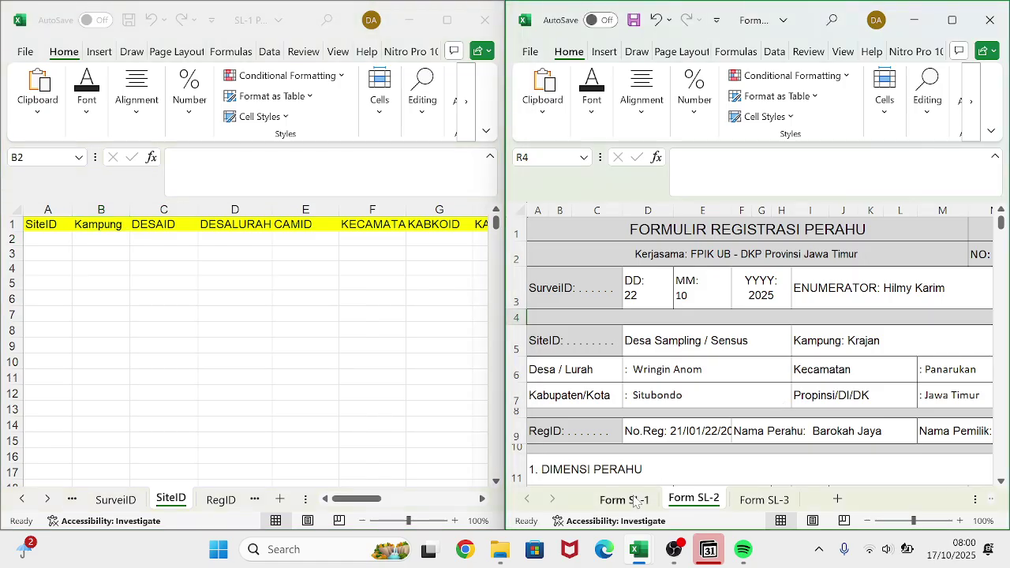
click(636, 501)
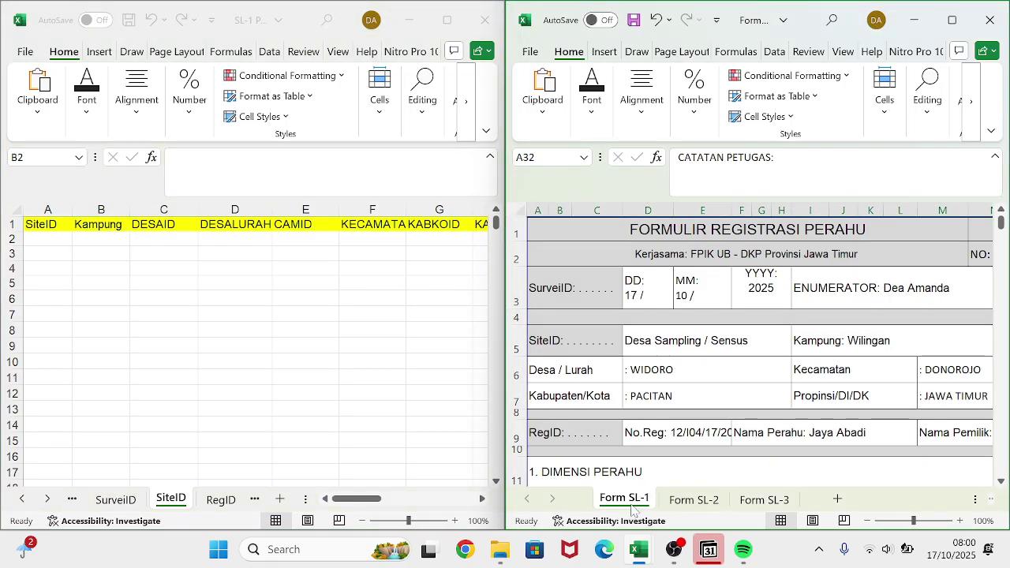
click(901, 340)
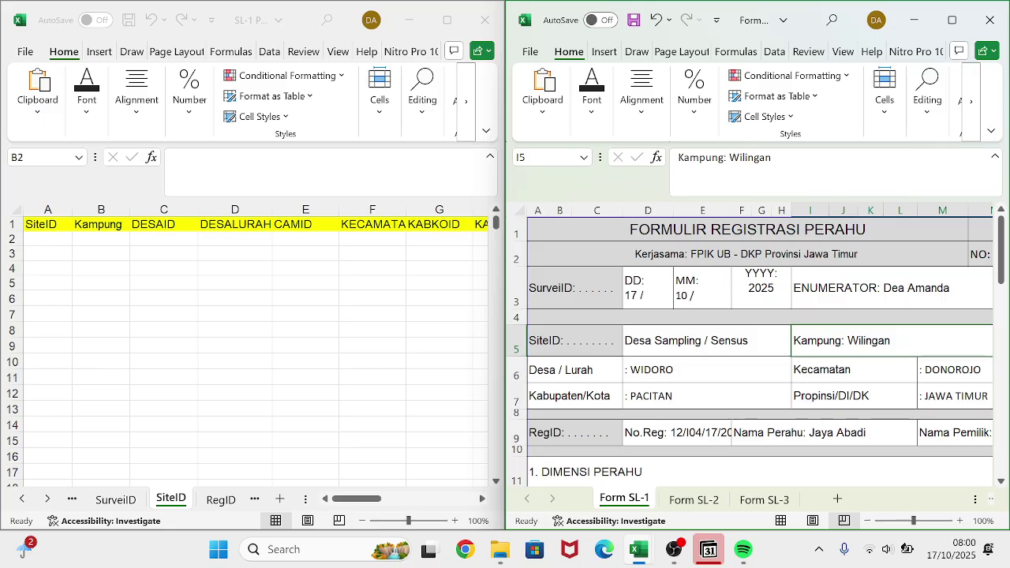
click(771, 157)
drag(772, 157, 729, 157)
key(ctrl+c)
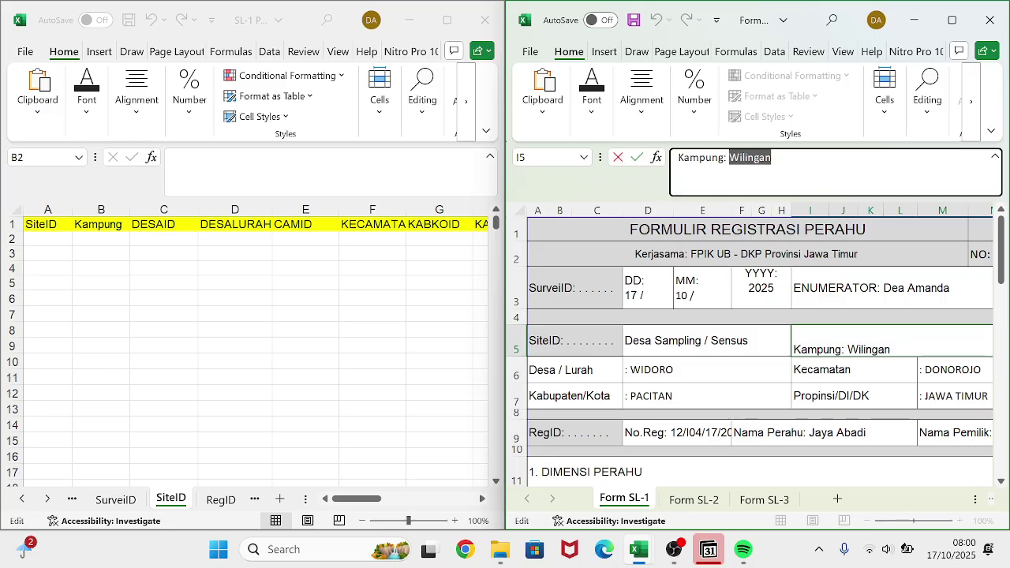
click(98, 241)
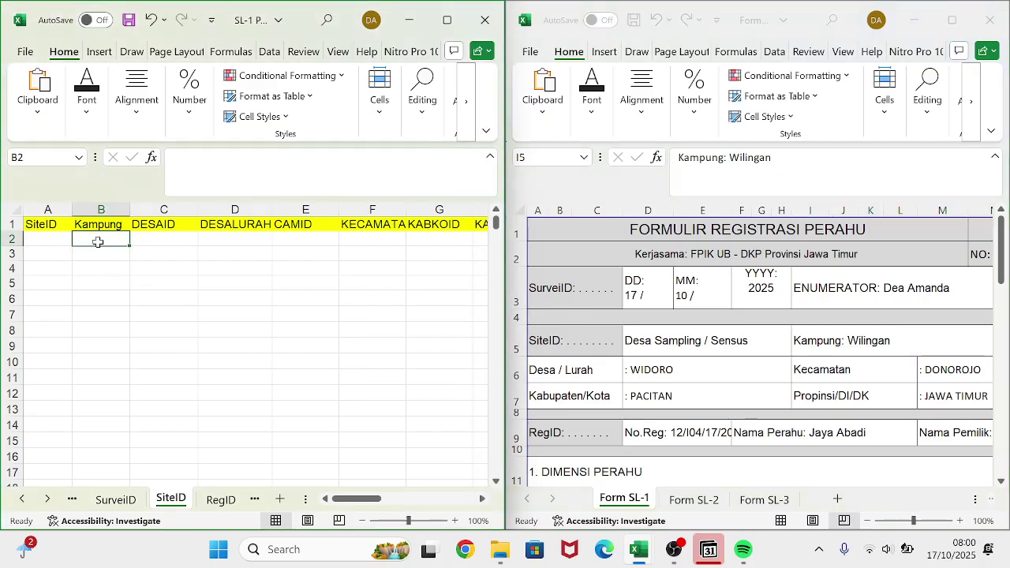
key(ctrl+v)
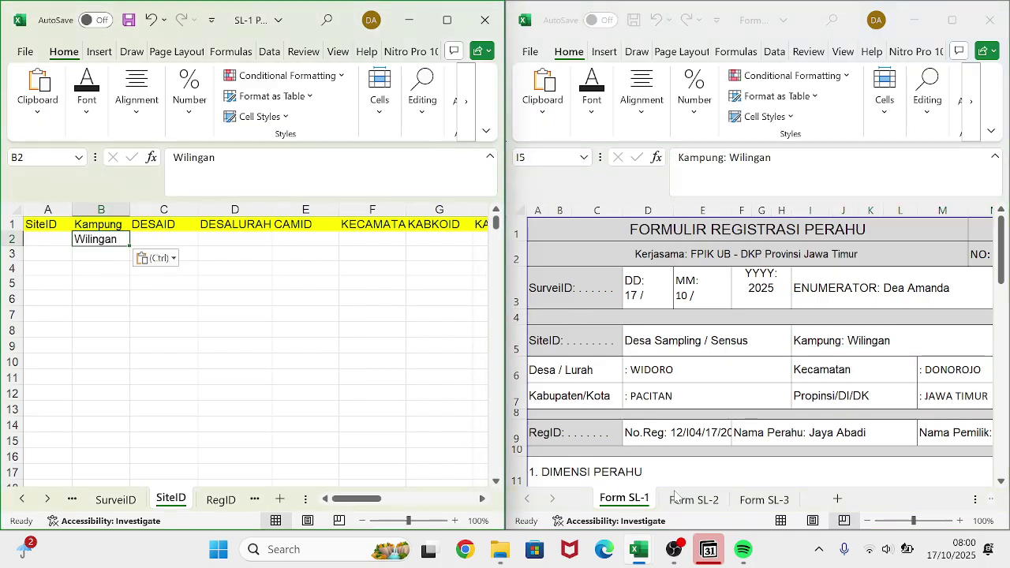
- Enter Krajan from Form SL-2 in cell B3
click(680, 501)
click(682, 501)
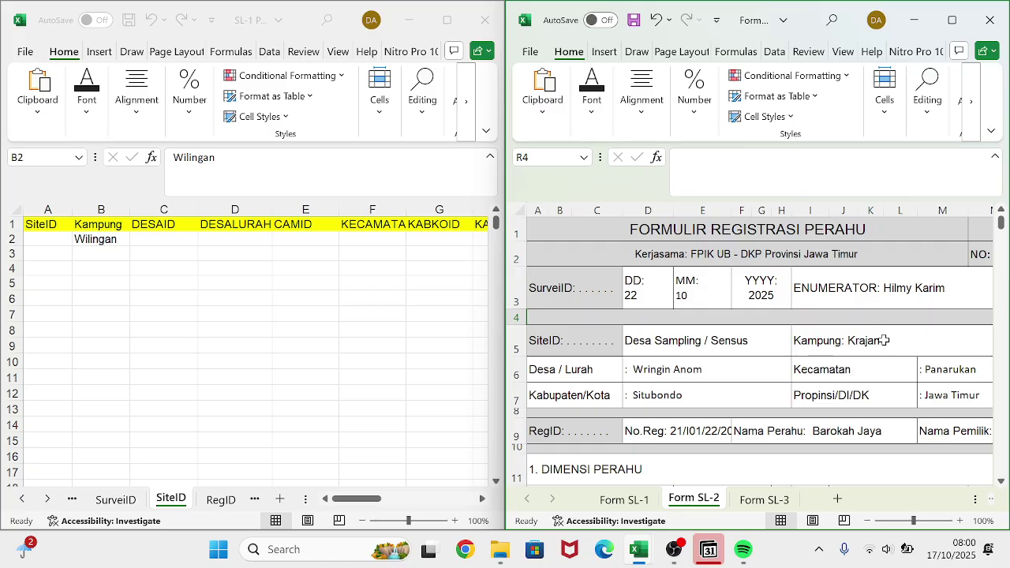
click(83, 245)
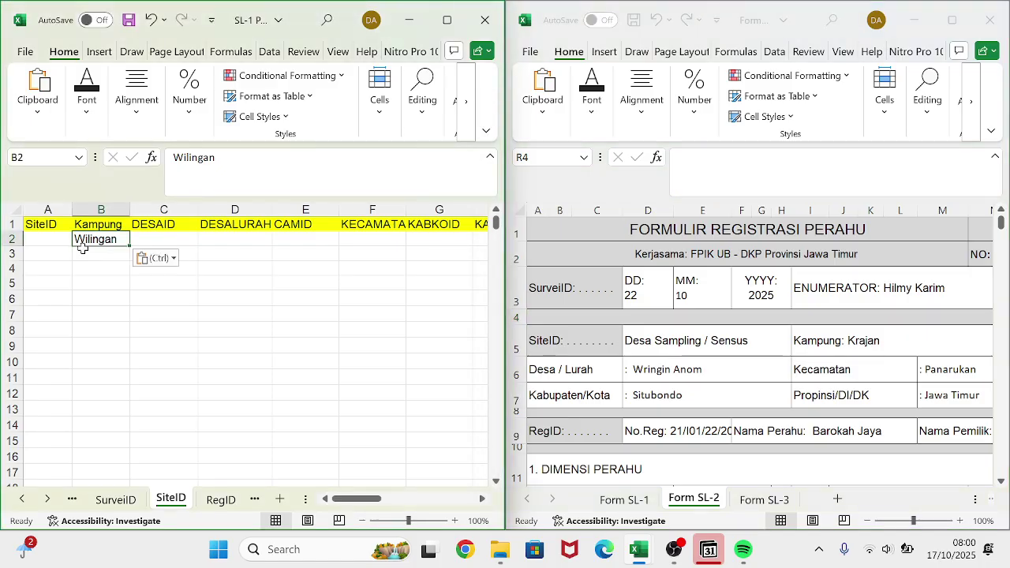
click(83, 249)
text(Krajan)
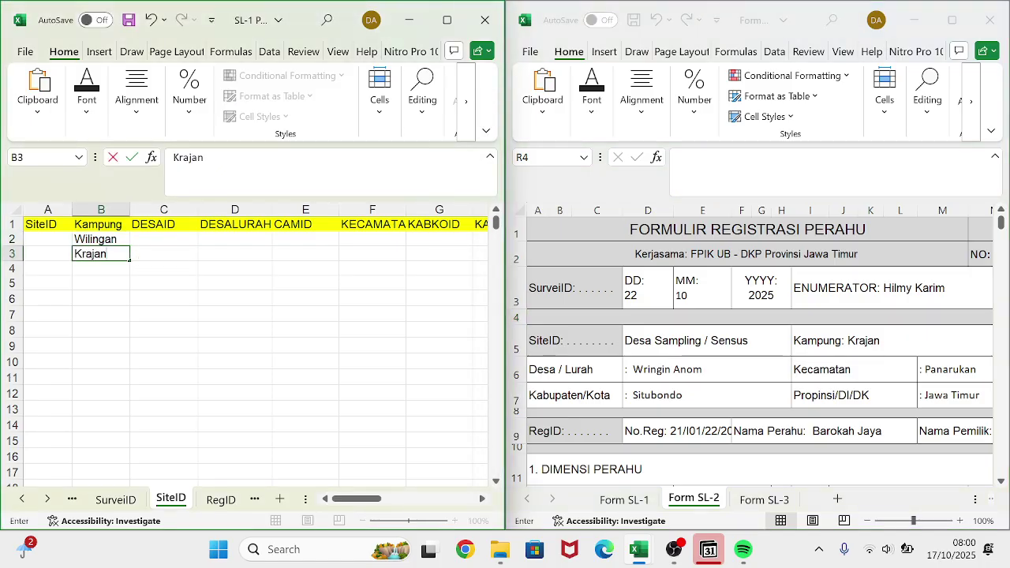
key(Return)
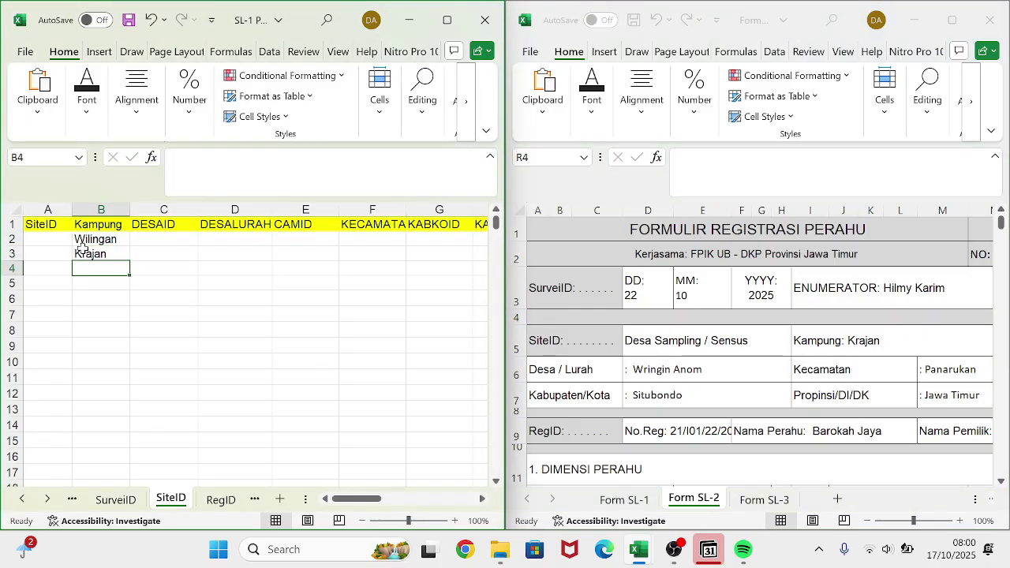
- Enter Cakalang from Form SL-3 in cell B4
click(745, 517)
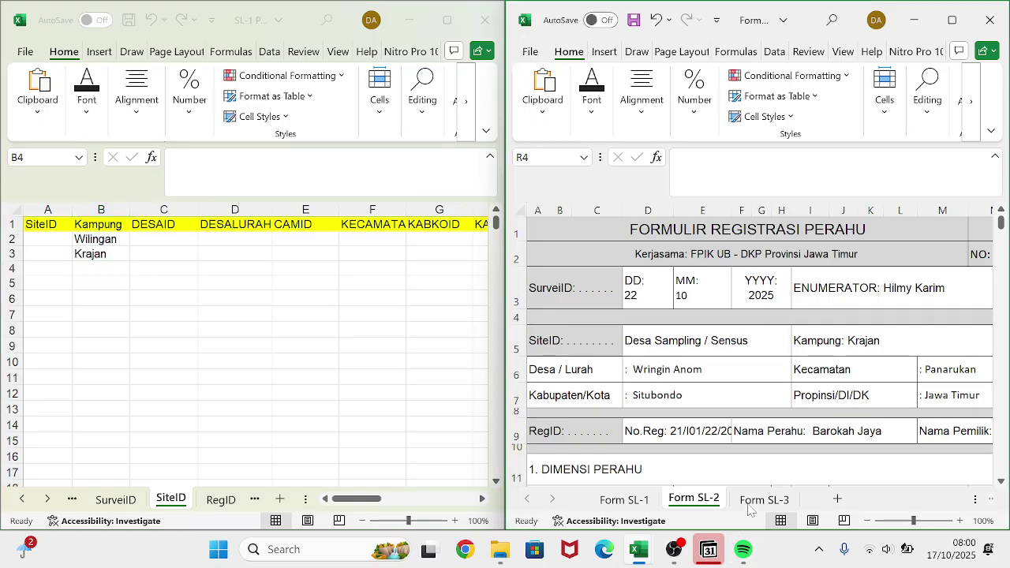
click(764, 499)
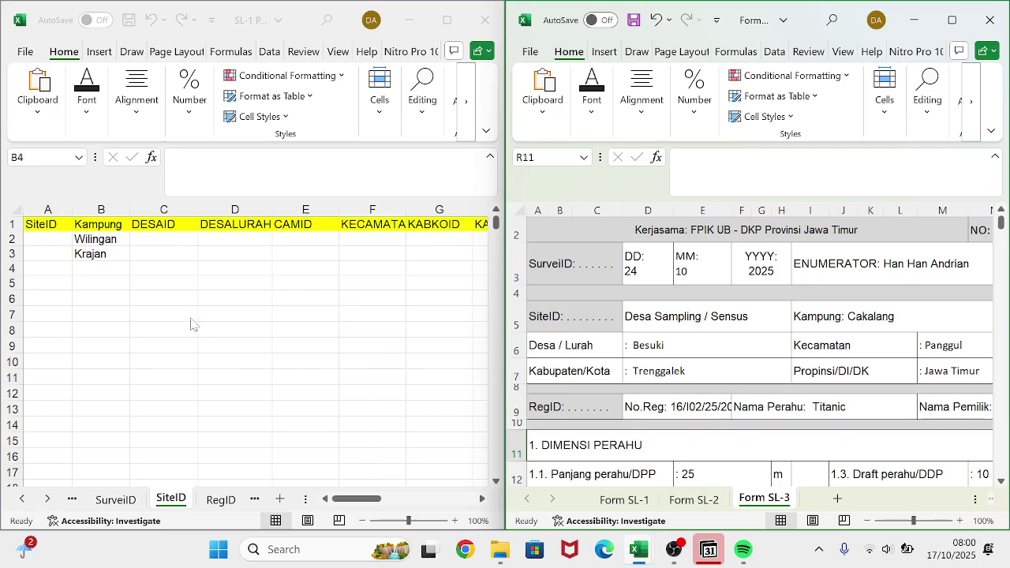
click(89, 269)
text(tk)
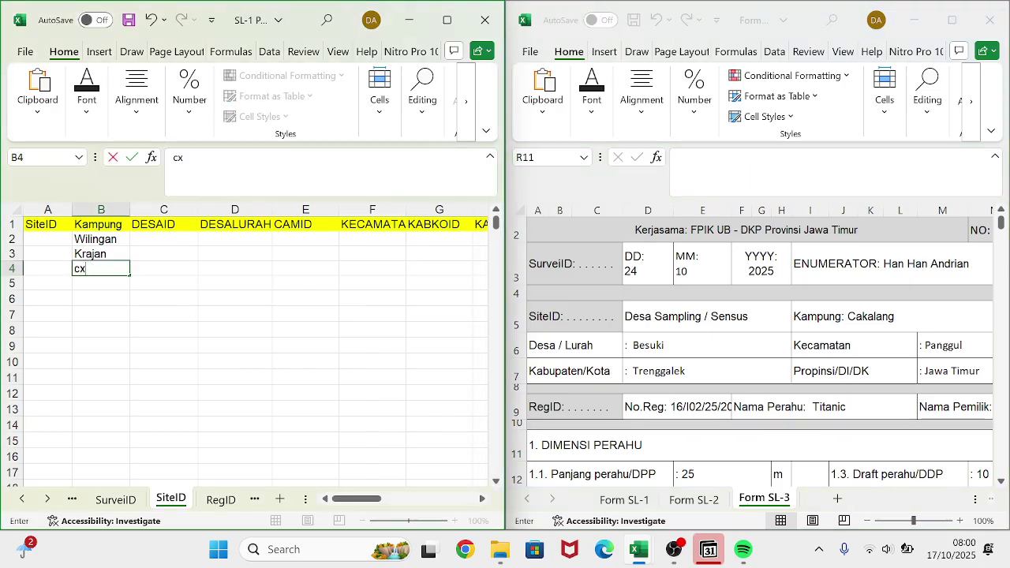
key(BackSpace)
key(BackSpace)
text(Cakalang)
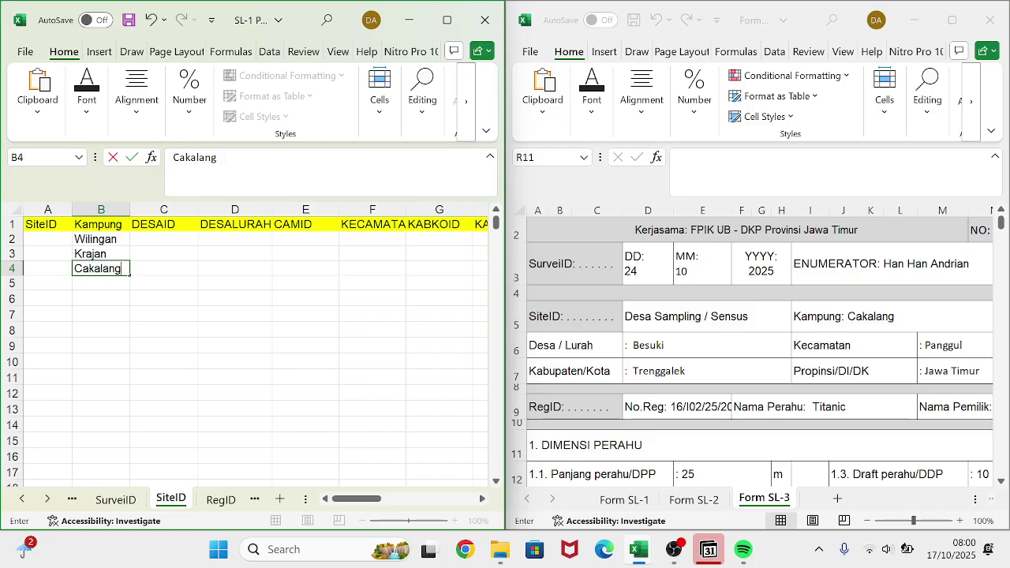
key(Tab)
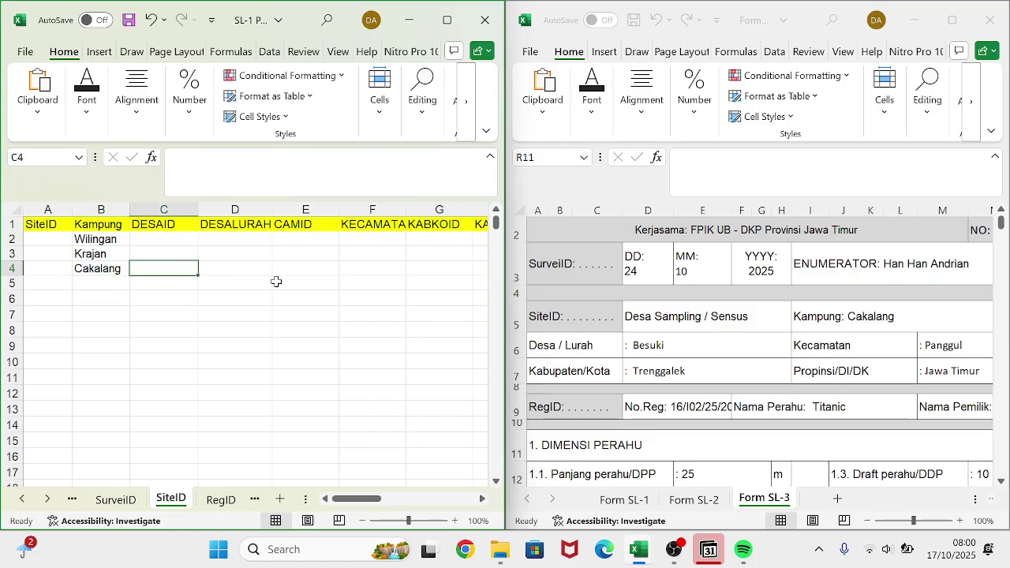
scroll(300, 288, right, 3)
scroll(302, 290, right, 2)
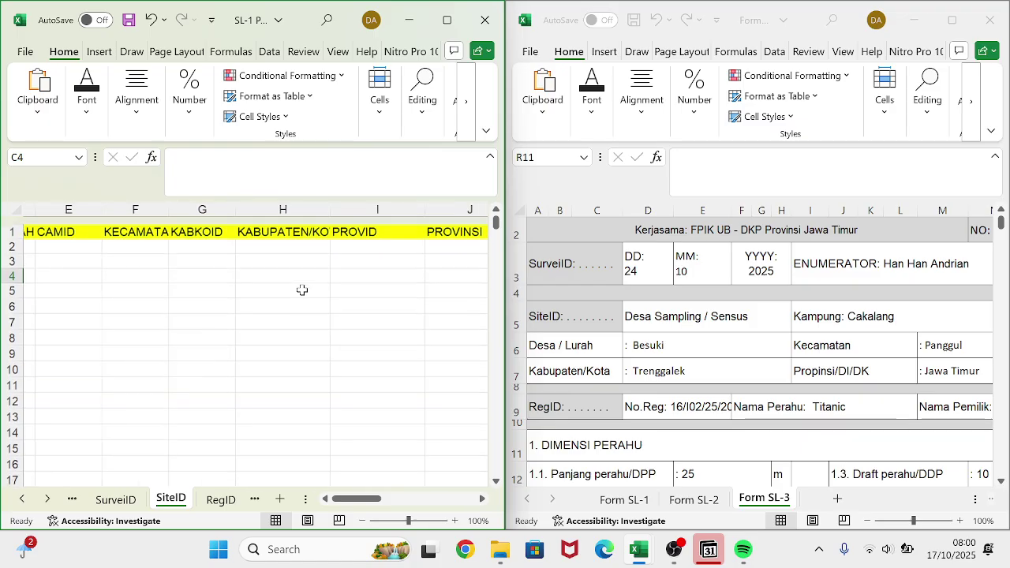
click(362, 240)
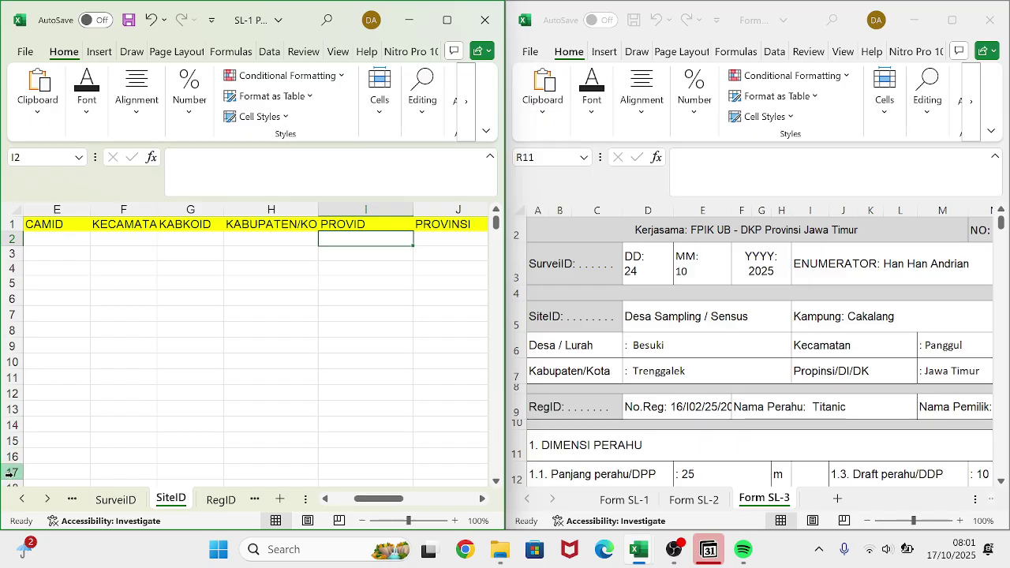
- Copy the province name JAWA TIMUR from cell B2 of the PROVID sheet
click(70, 499)
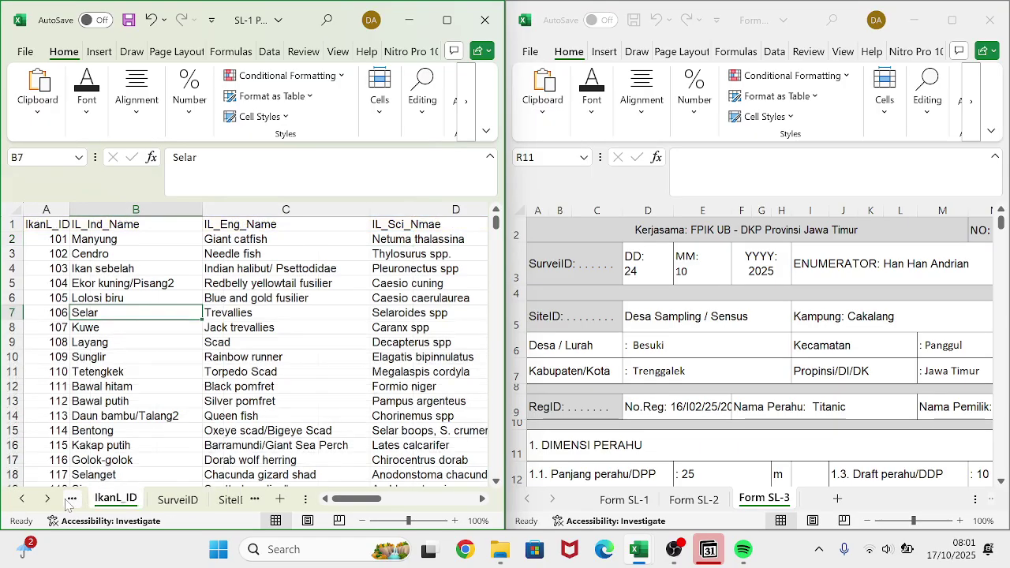
click(70, 500)
click(70, 500)
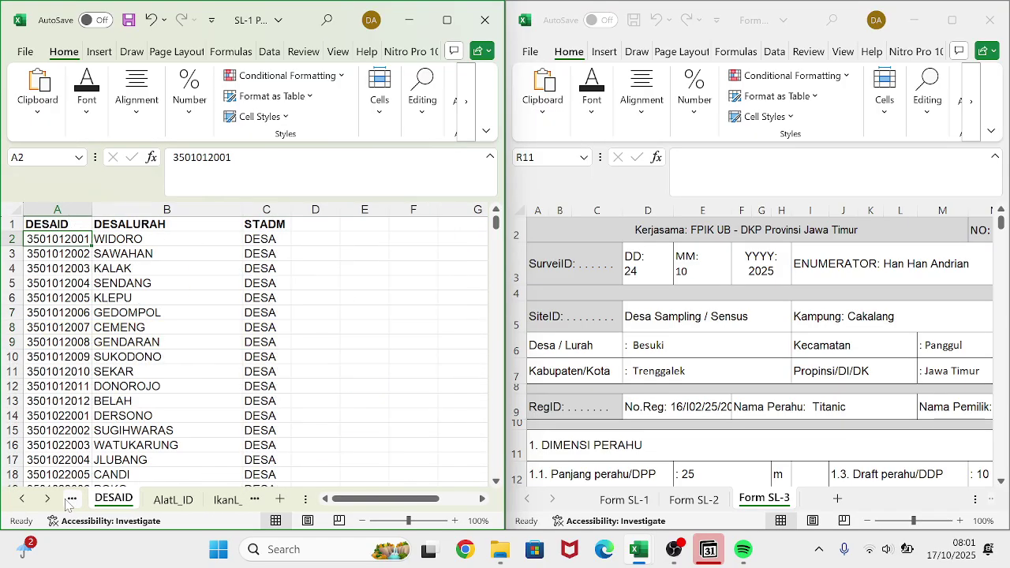
click(71, 499)
click(70, 500)
click(70, 499)
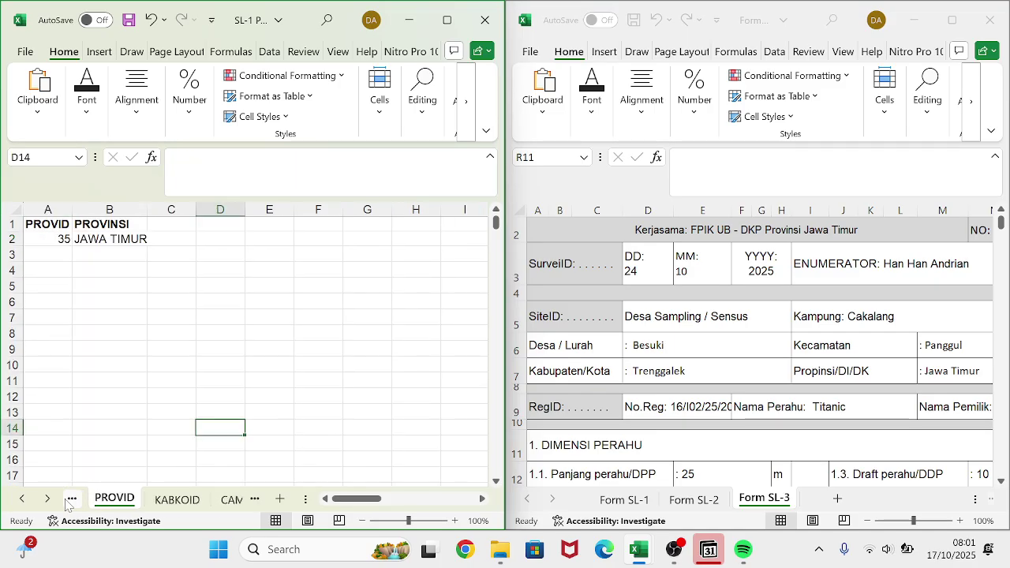
click(119, 239)
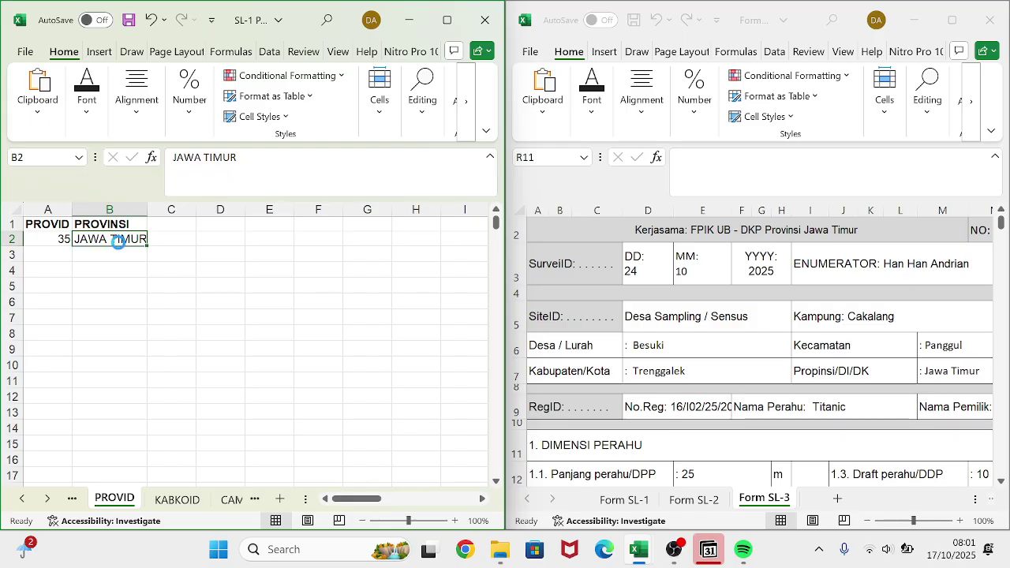
key(ctrl+c)
- Paste JAWA TIMUR into cell I2 of the SiteID sheet
click(232, 499)
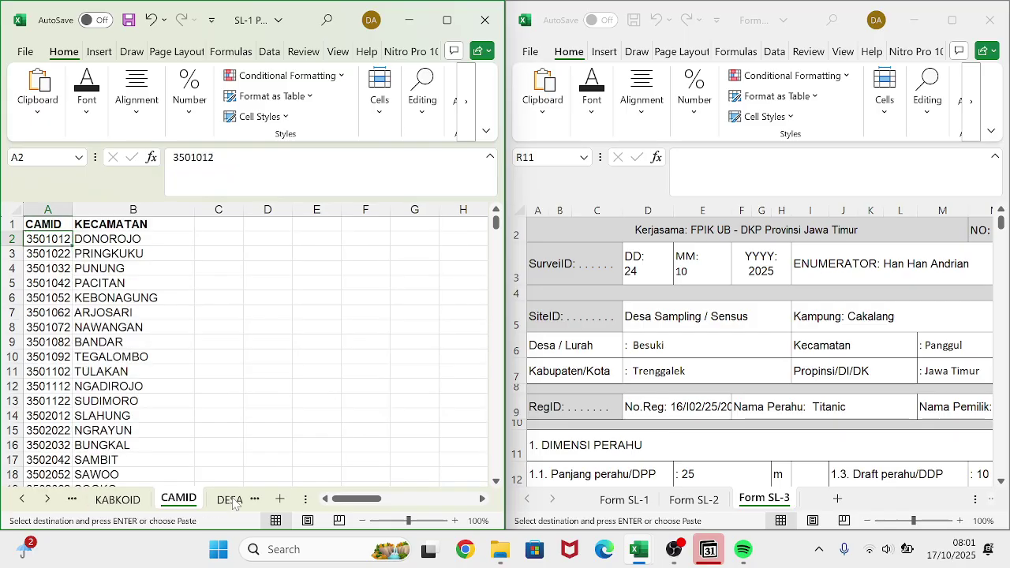
click(232, 499)
click(234, 500)
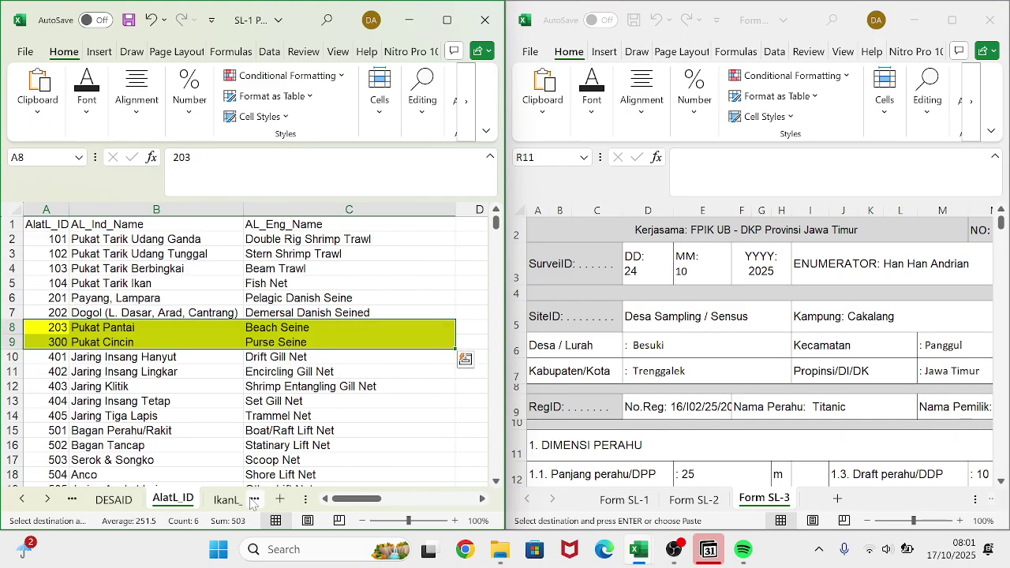
click(232, 500)
click(231, 499)
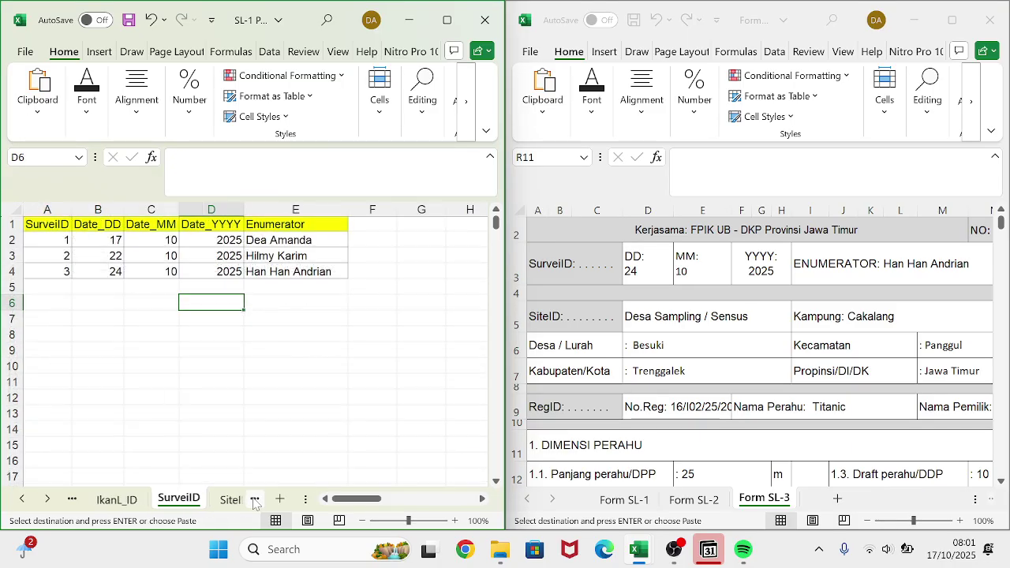
click(232, 500)
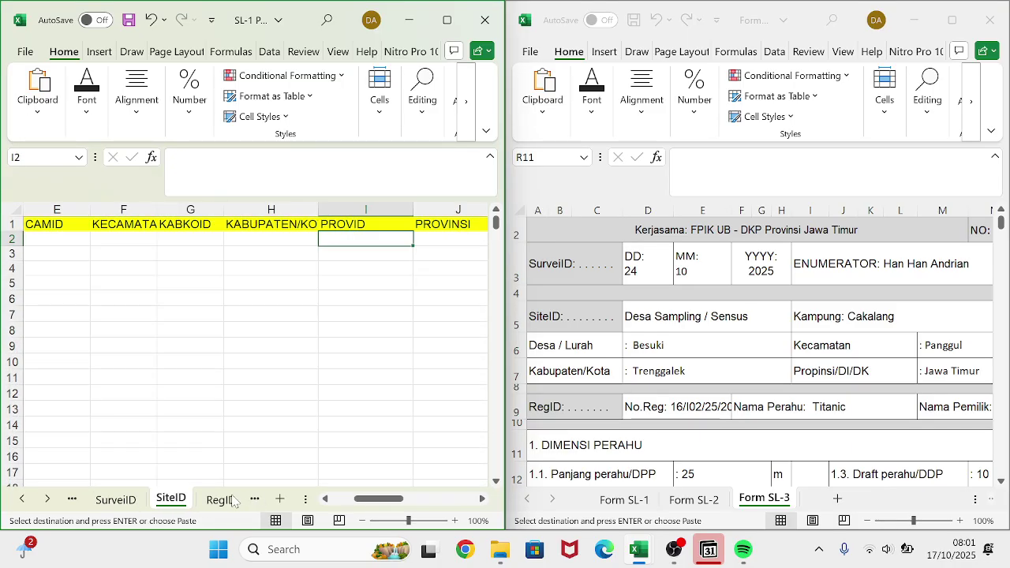
key(ctrl+v)
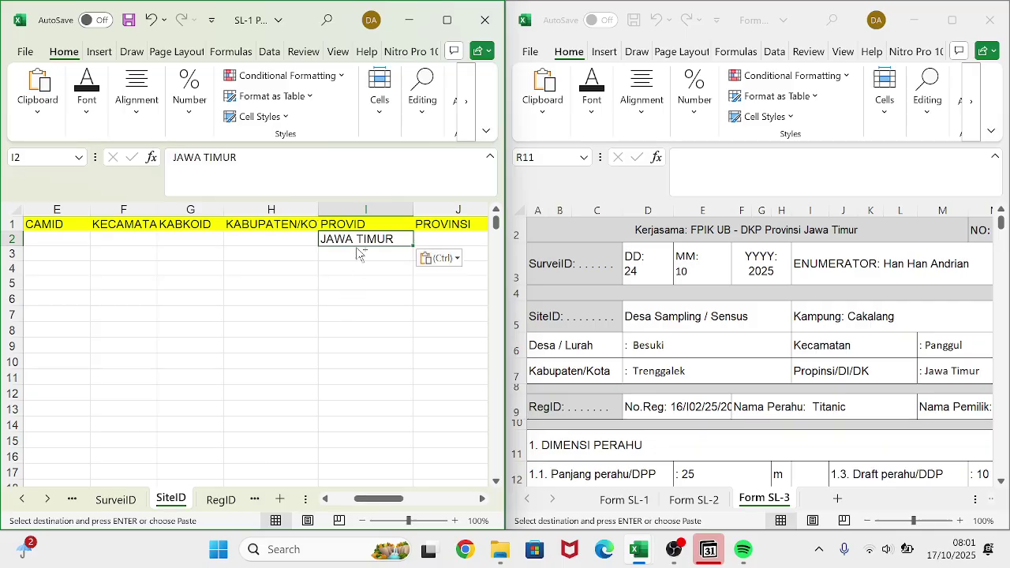
click(195, 293)
scroll(195, 293, left, 5)
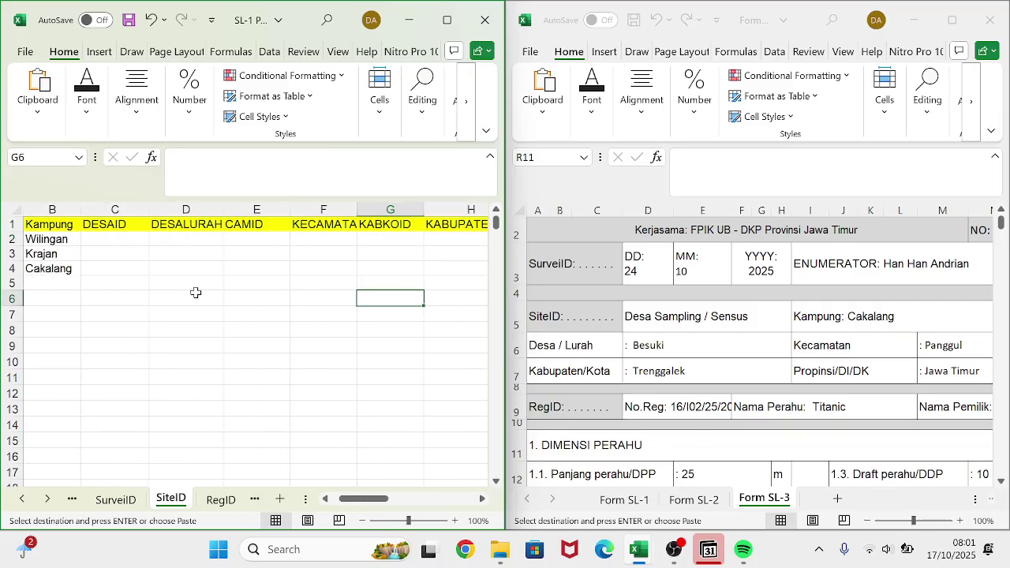
scroll(195, 293, down, 2)
scroll(197, 290, up, 2)
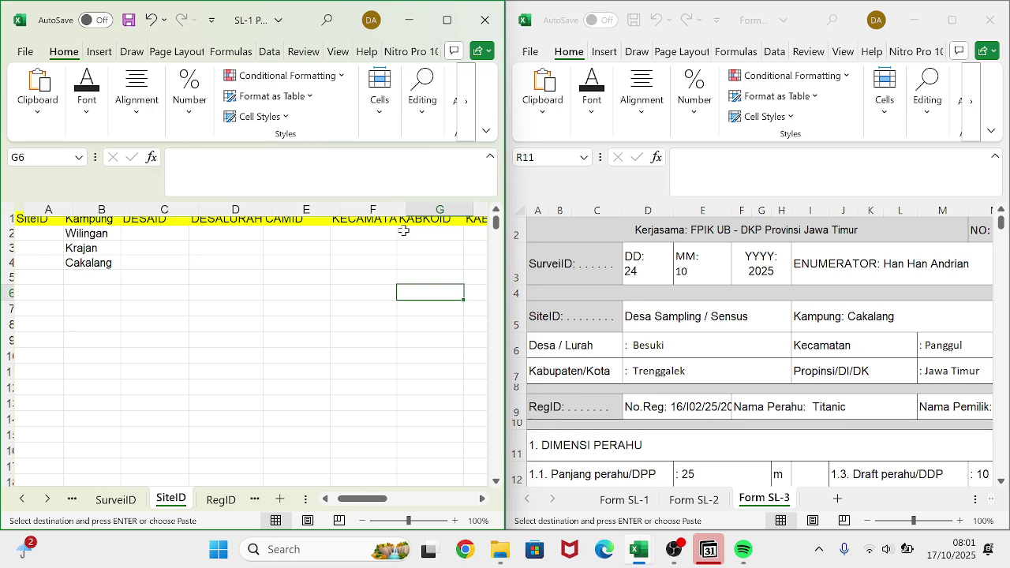
scroll(430, 277, right, 3)
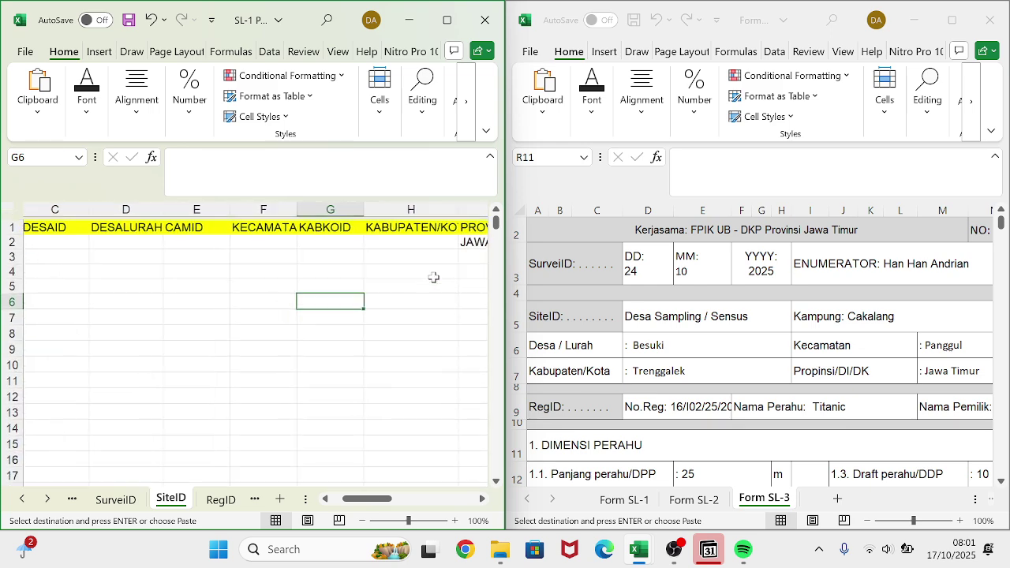
scroll(423, 262, down, 3)
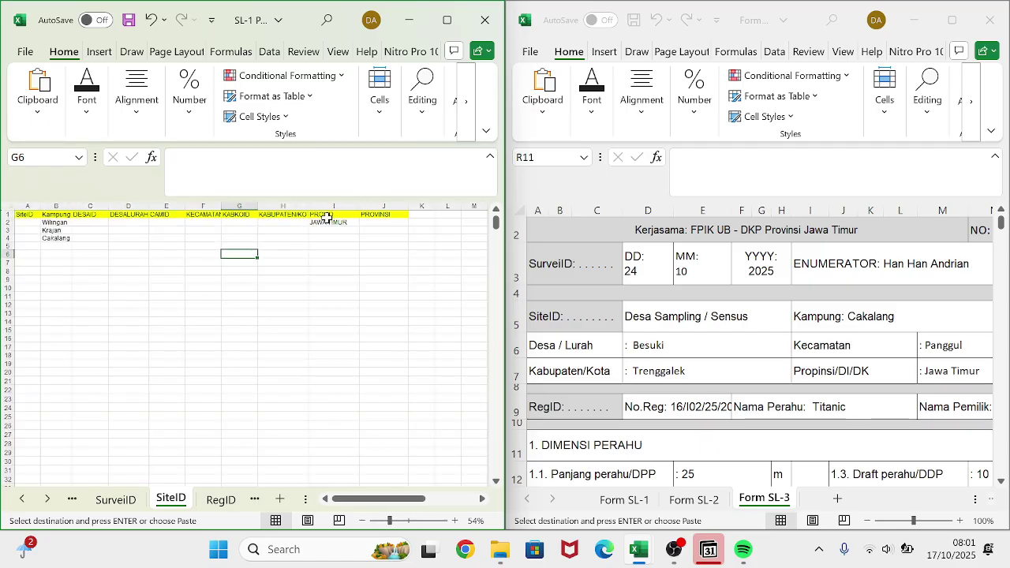
- Fill JAWA TIMUR down to I4, then clear I2:I4 again
click(328, 222)
mouse_move(360, 225)
mouse_down()
mouse_move(359, 248)
mouse_move(360, 240)
mouse_up()
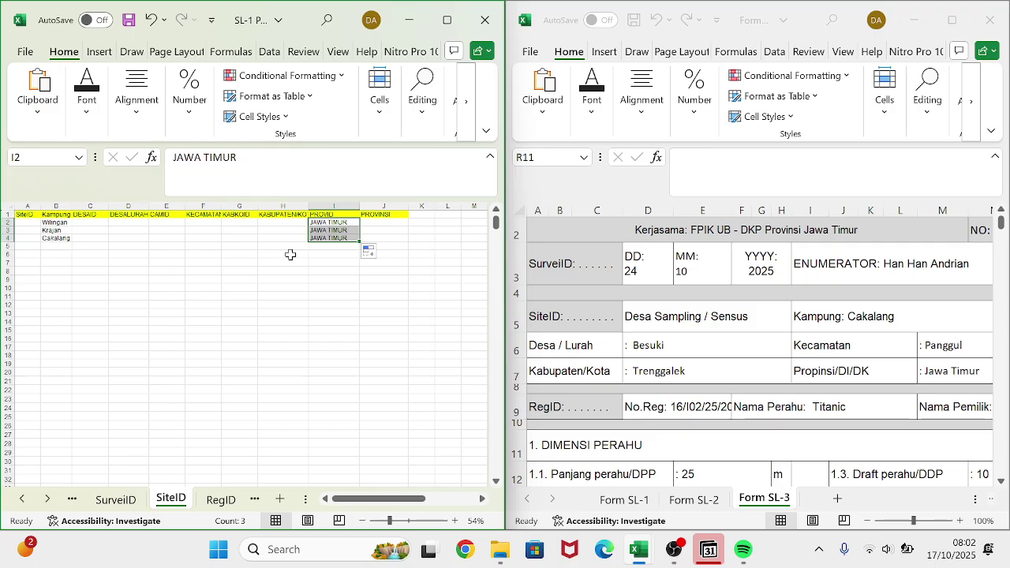
key(ctrl+c)
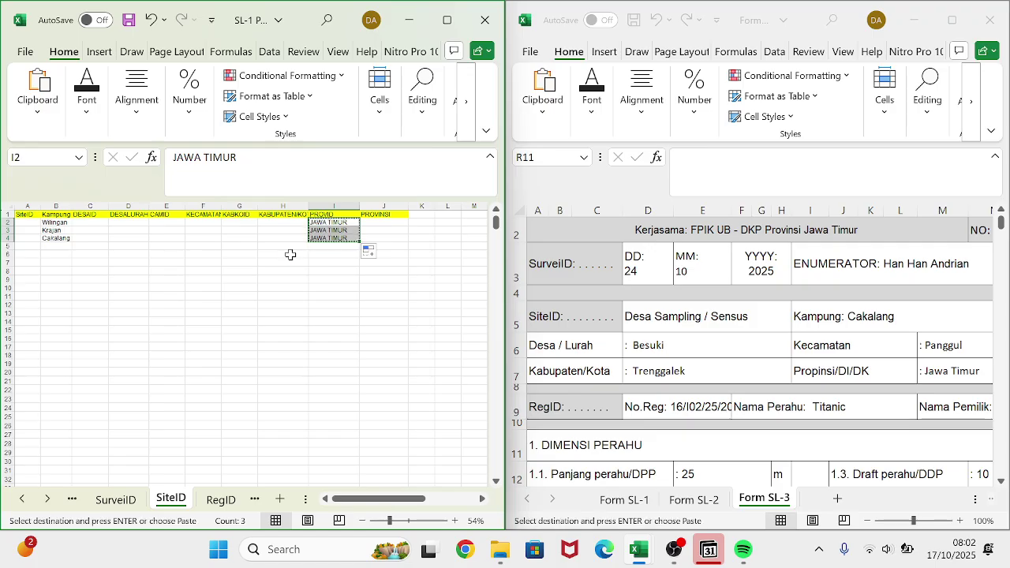
key(Delete)
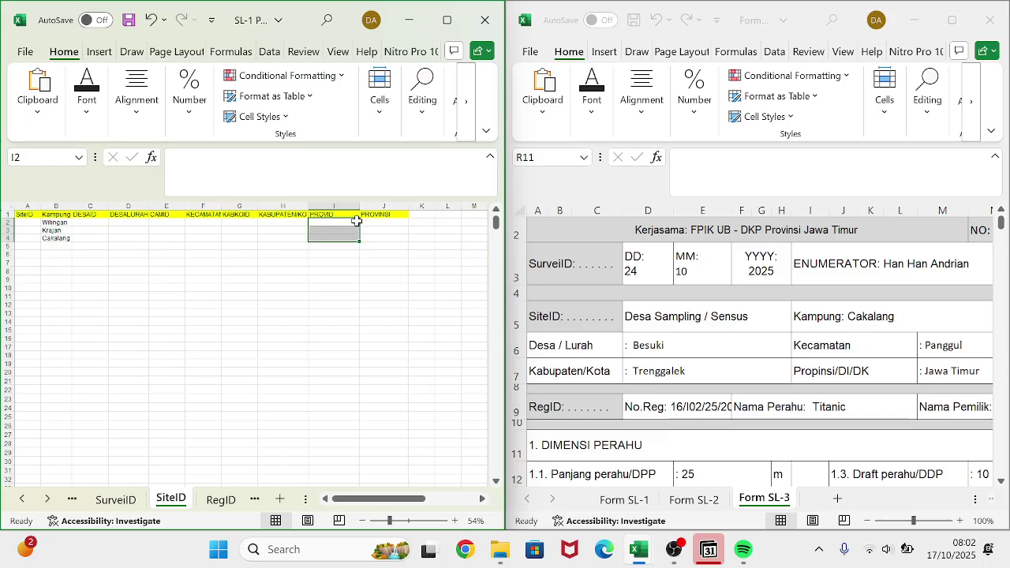
- Enter province code 35 in I2 and fill it down through I4
click(356, 222)
text(35)
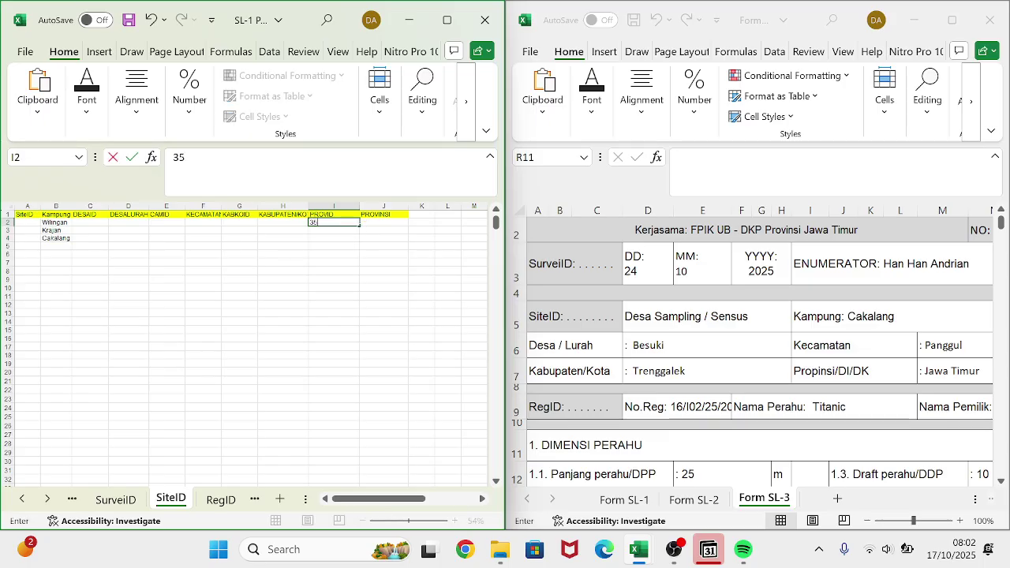
key(Return)
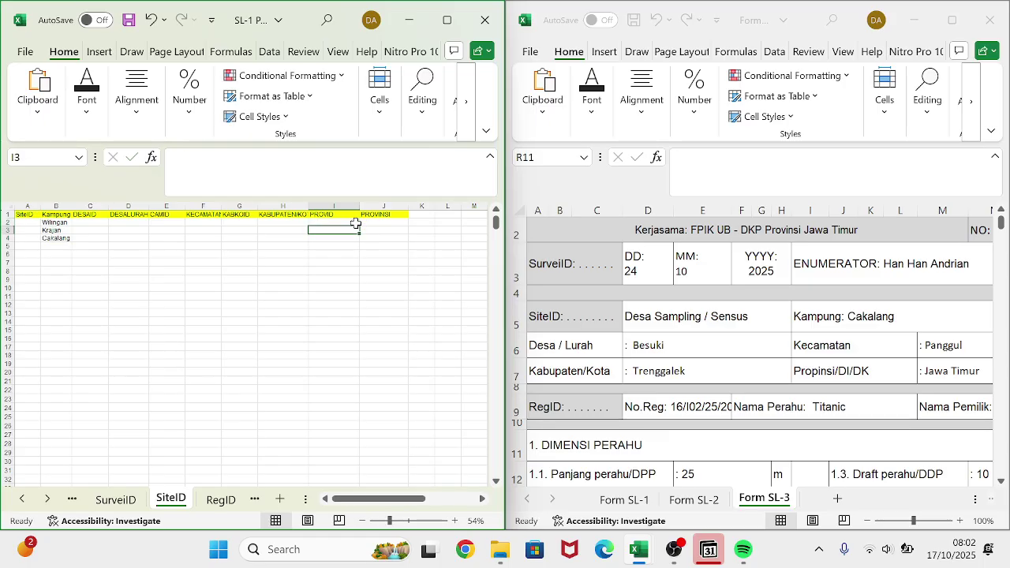
click(355, 222)
mouse_move(358, 226)
mouse_down()
mouse_move(367, 248)
mouse_move(360, 240)
mouse_up()
click(386, 222)
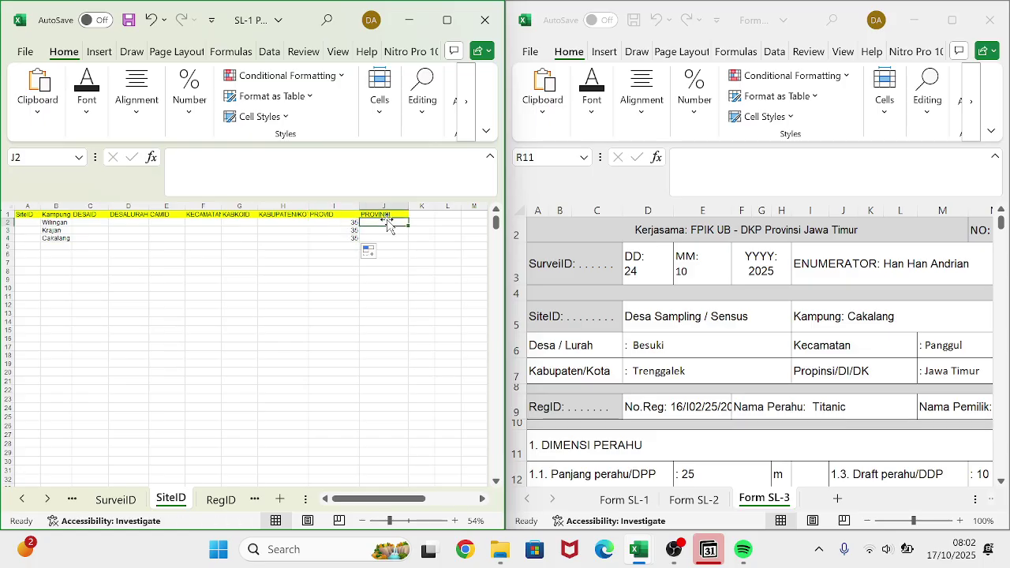
click(235, 225)
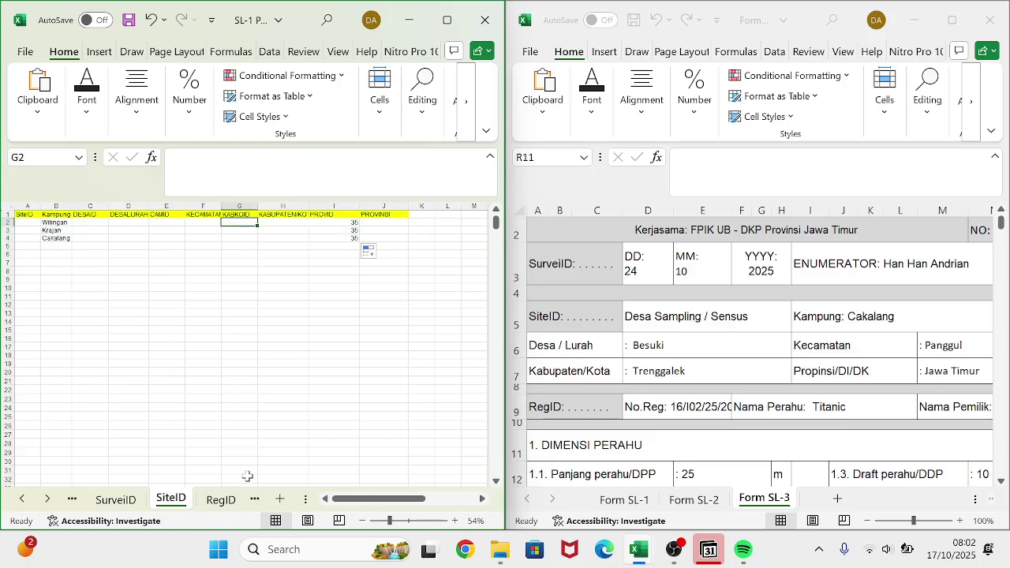
click(115, 499)
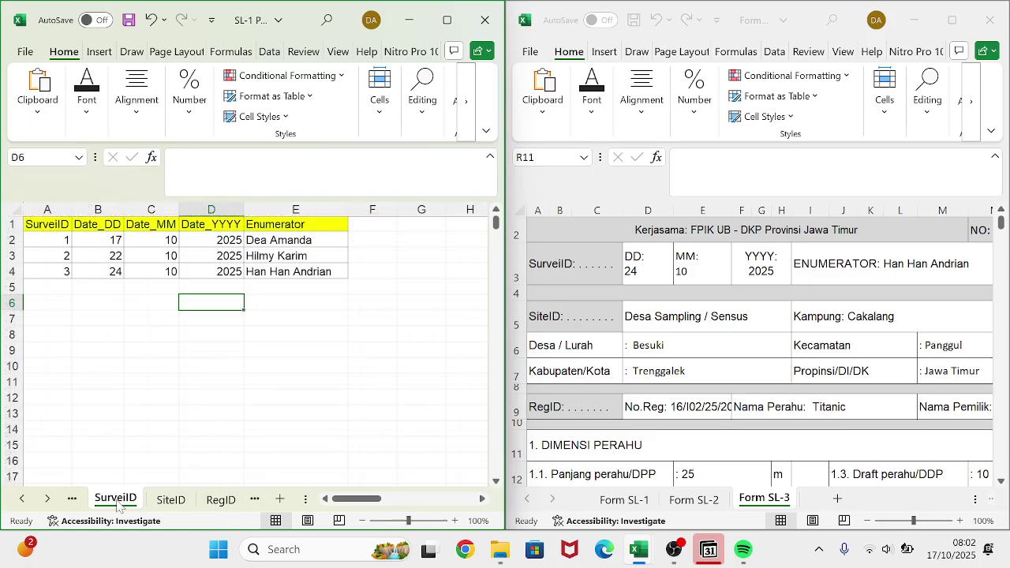
click(72, 499)
- Copy regency code 3501 from the KABKOID sheet
click(75, 508)
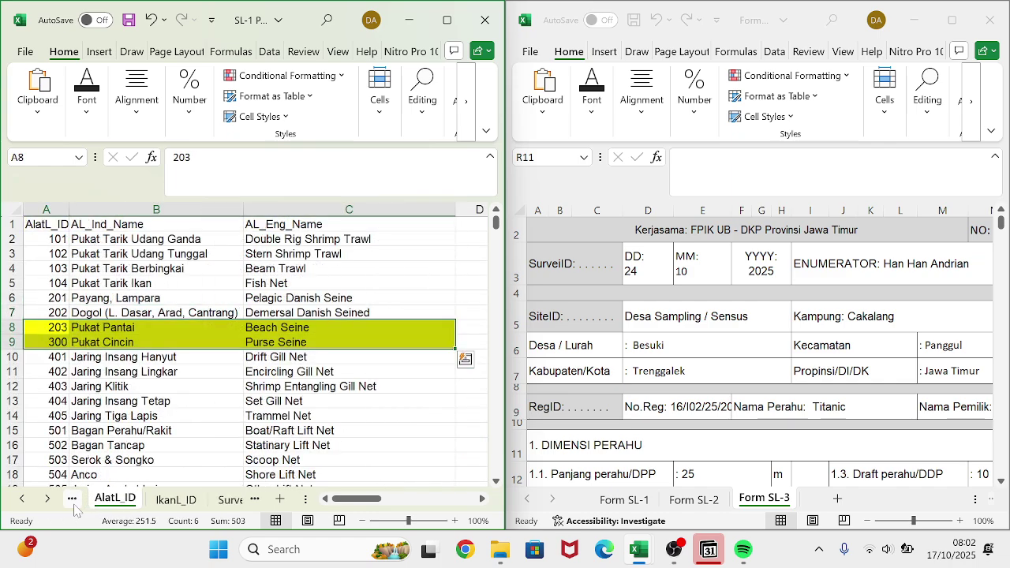
click(74, 508)
click(74, 508)
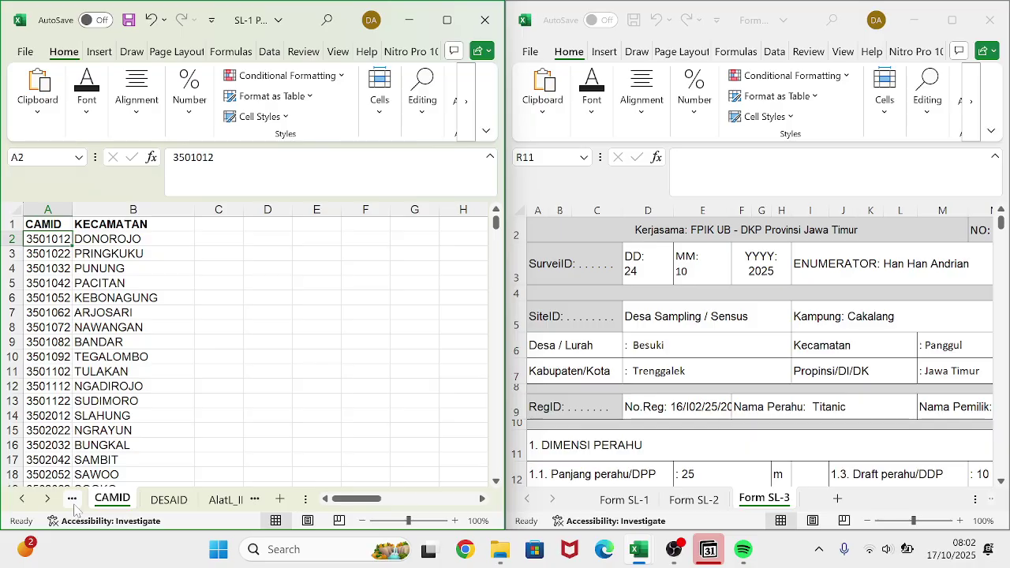
click(74, 508)
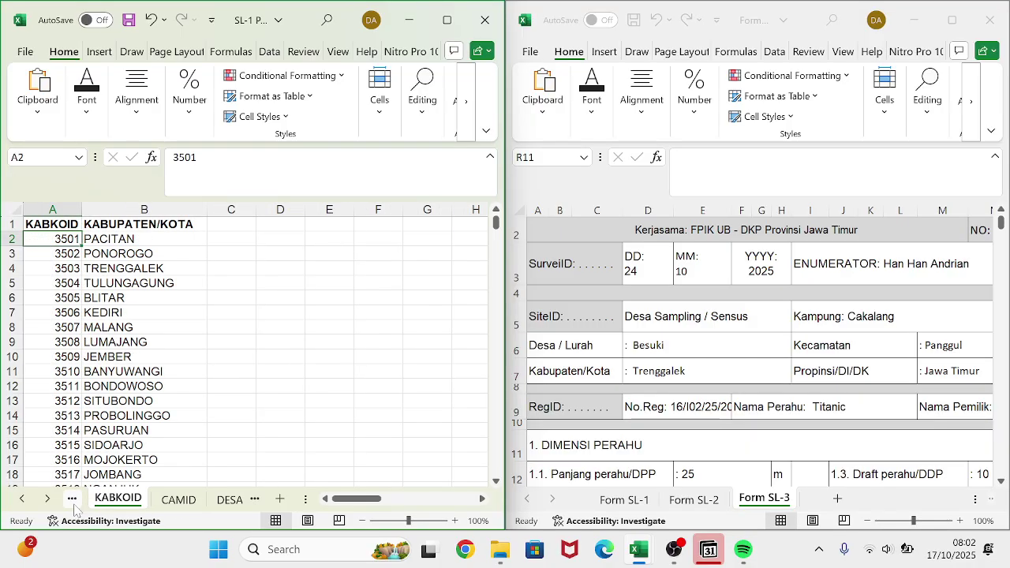
key(ctrl+c)
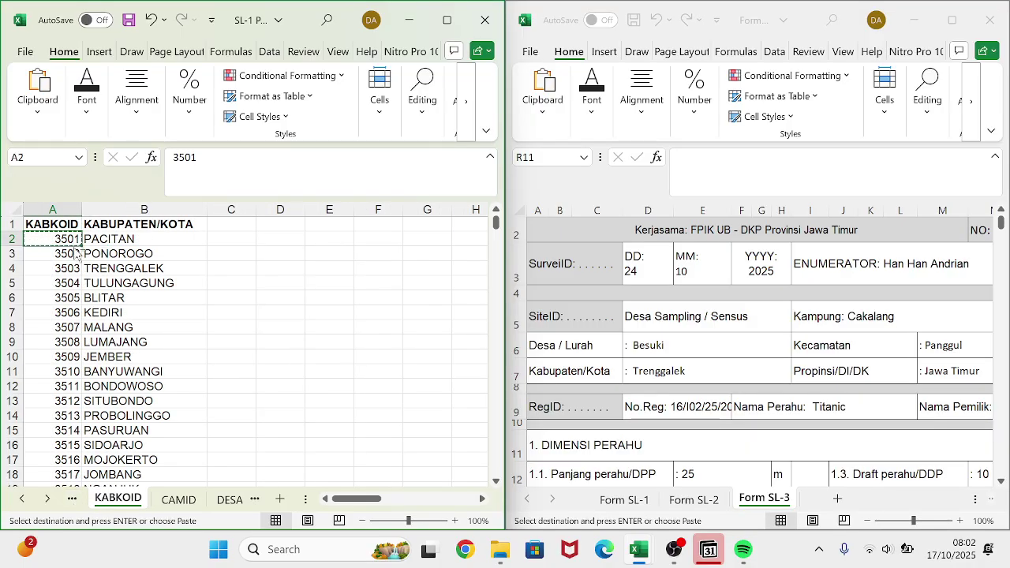
- Paste 3501 into SiteID cell G2 and fill it down to G4
click(254, 497)
click(254, 498)
click(254, 498)
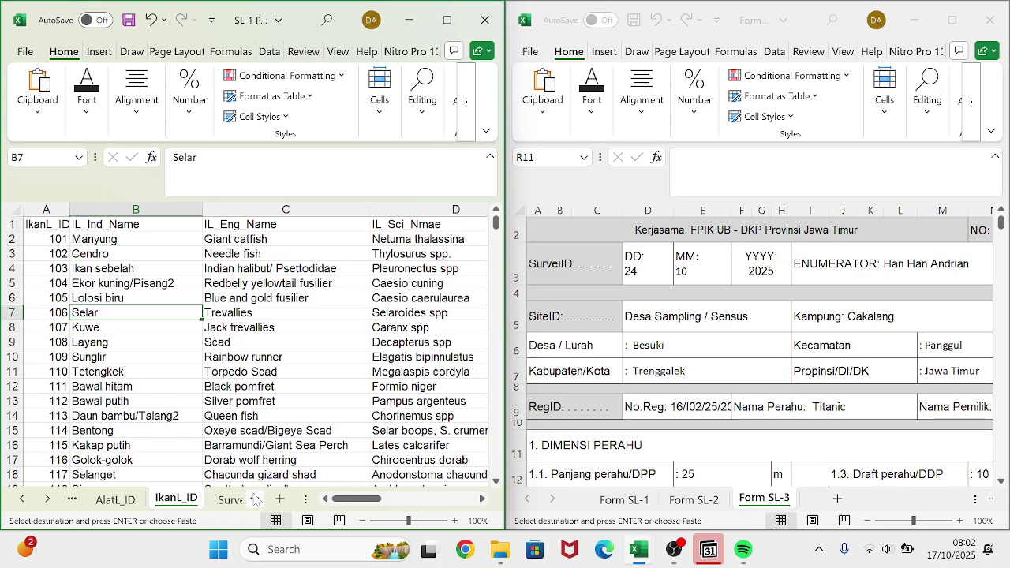
click(254, 498)
click(254, 499)
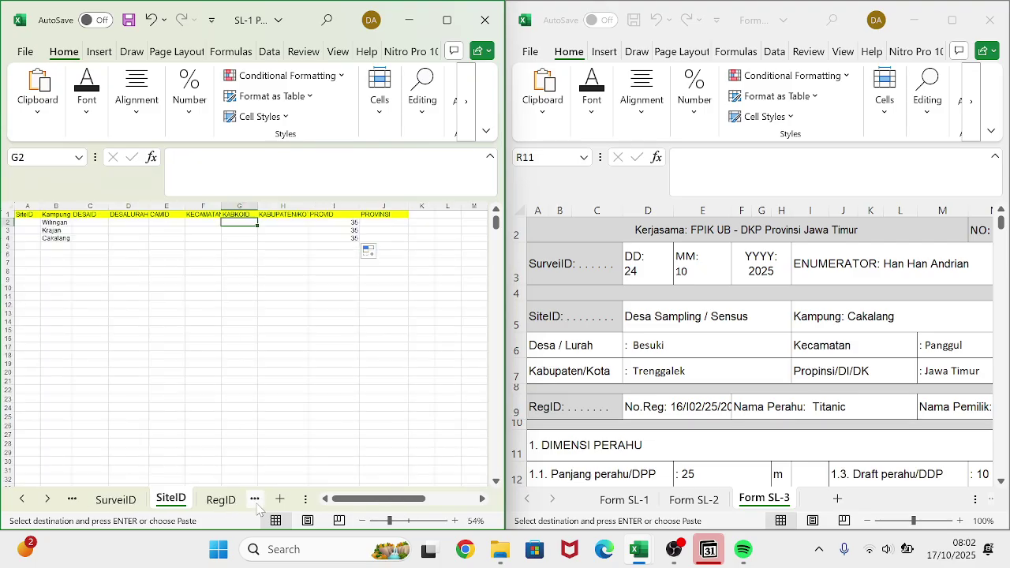
key(ctrl+v)
click(245, 231)
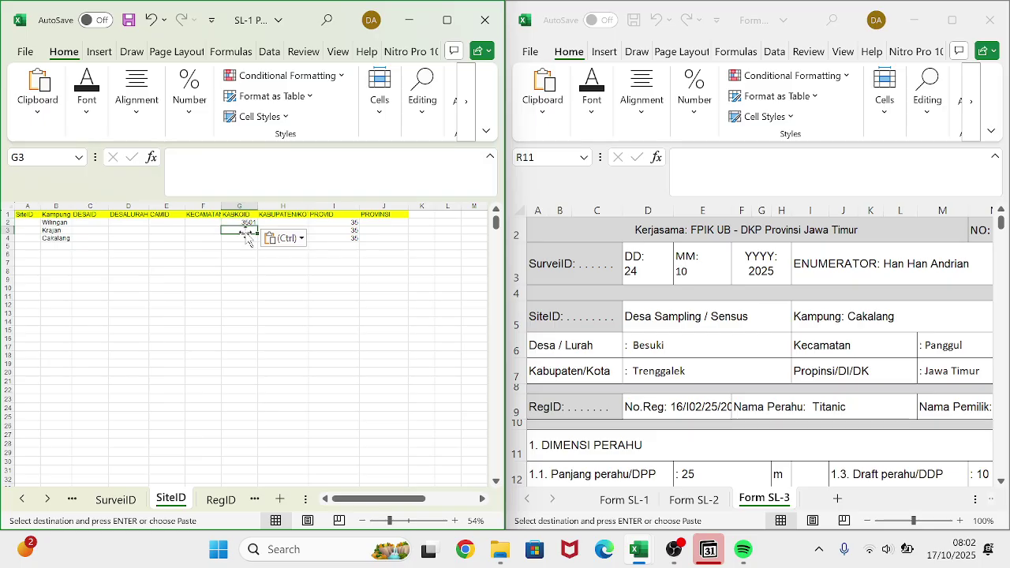
click(246, 223)
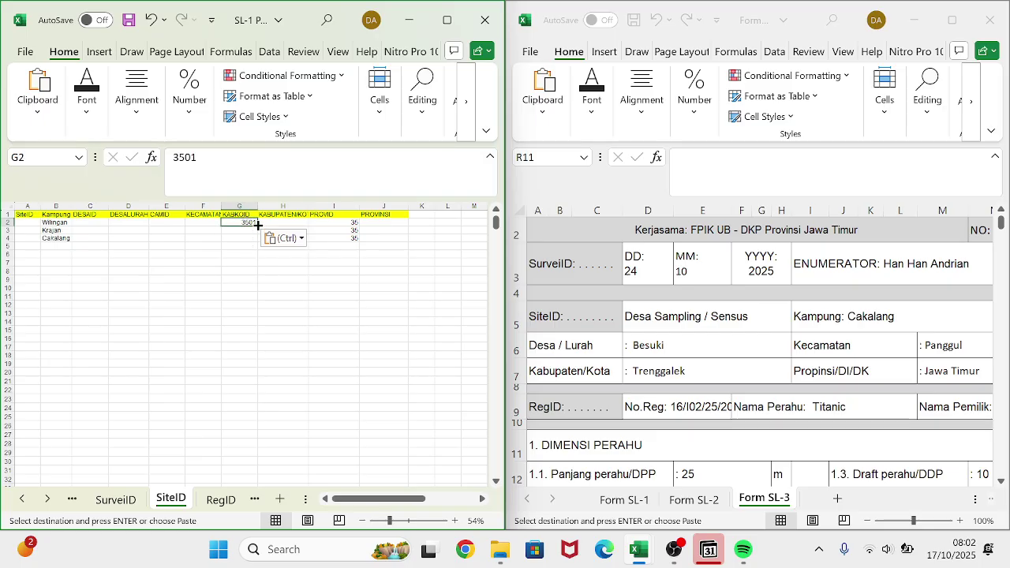
drag(257, 226, 255, 244)
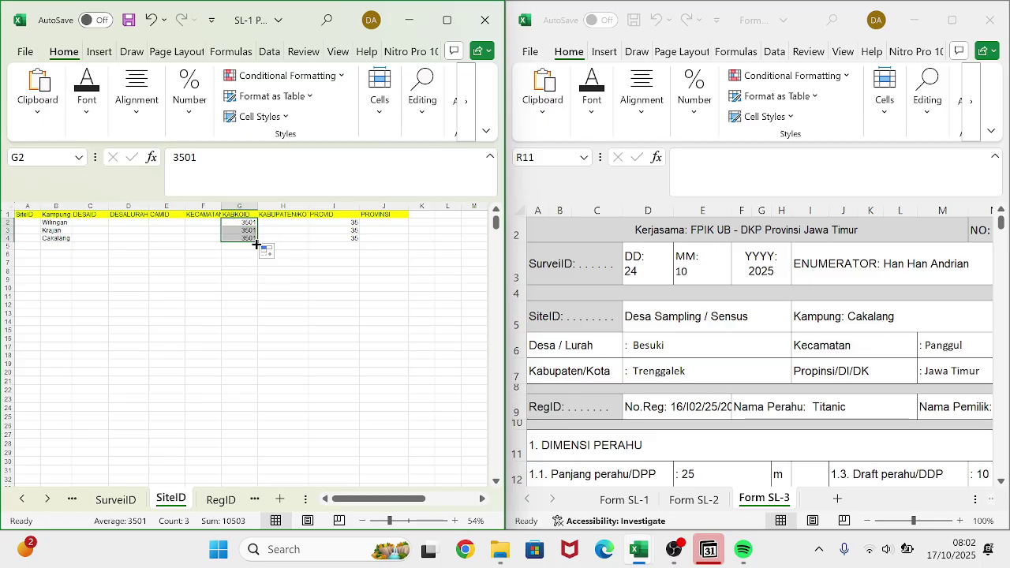
click(242, 271)
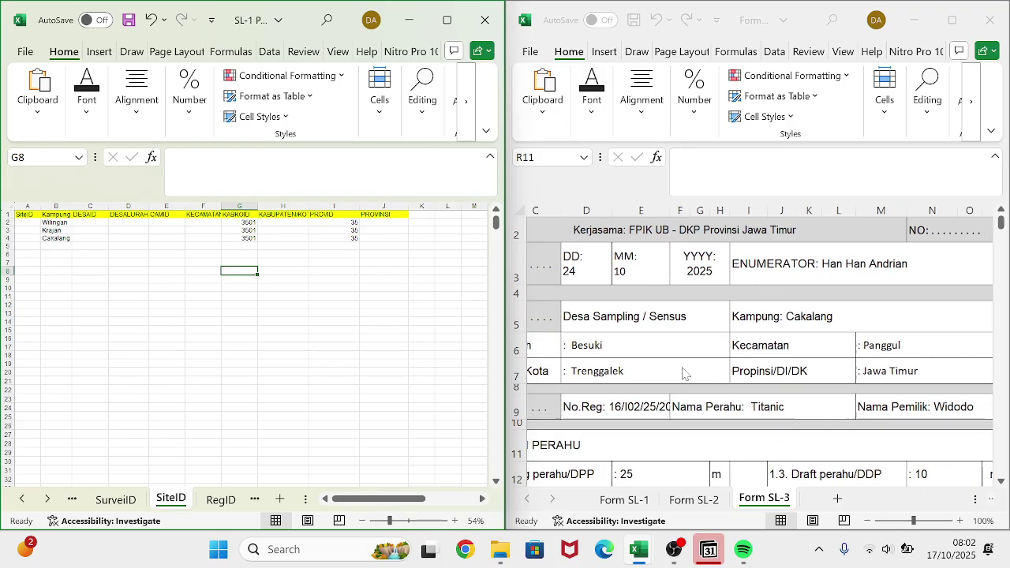
- Show Wilingan's Form SL-1 record and copy Pacitan's regency code 3501 from KABKOID
click(624, 509)
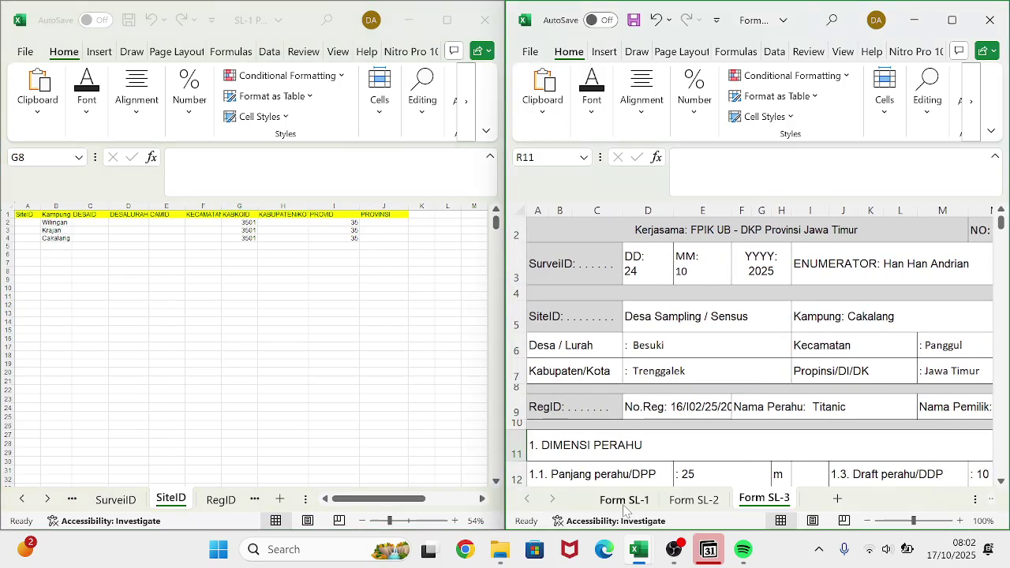
click(624, 499)
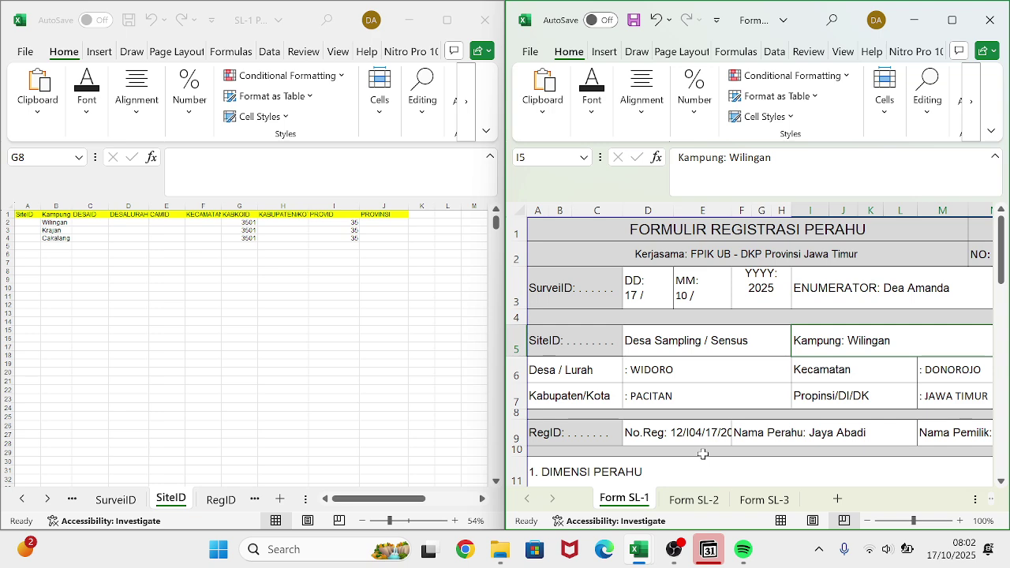
click(110, 511)
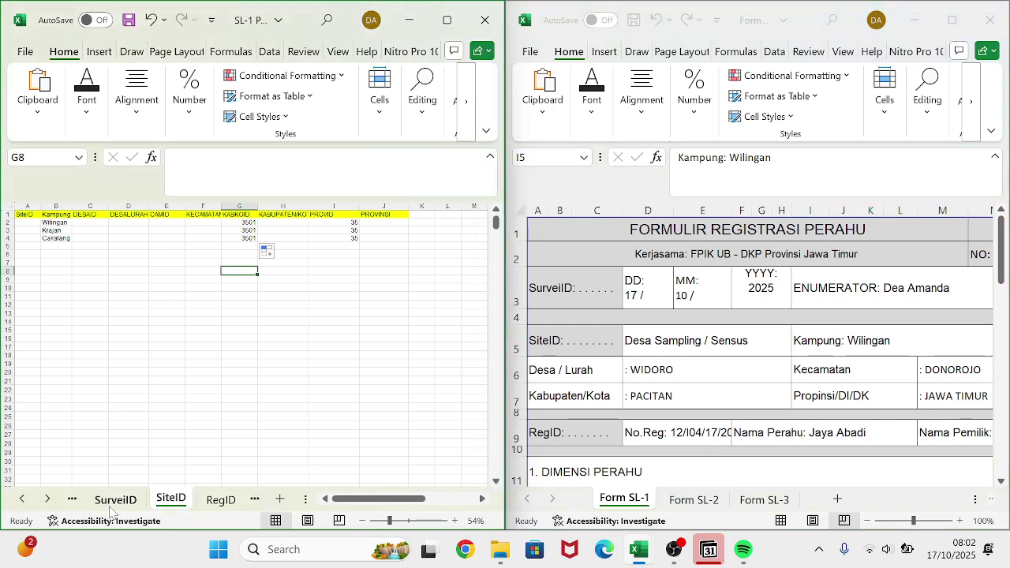
click(71, 505)
click(70, 506)
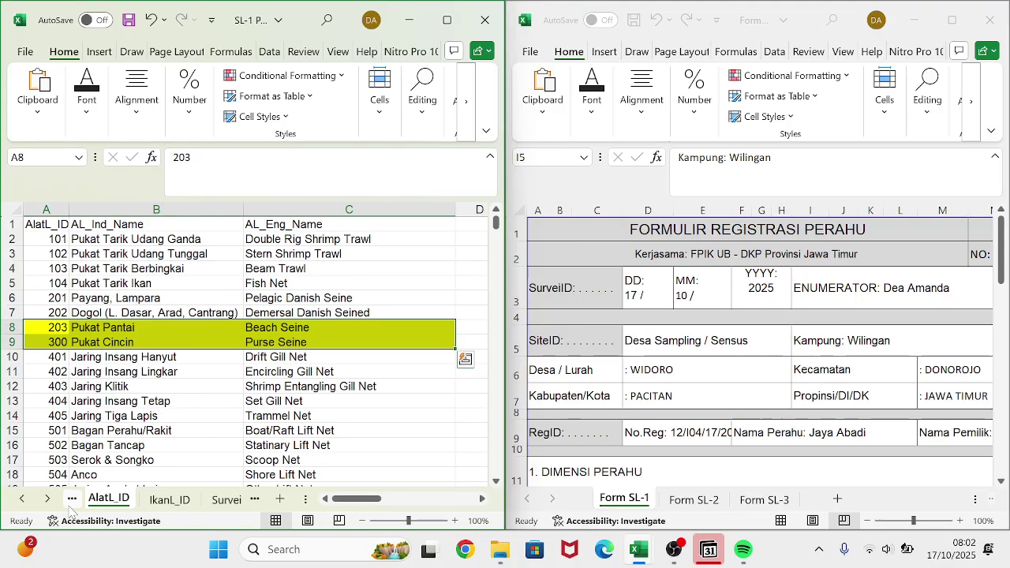
click(69, 506)
click(70, 506)
click(69, 505)
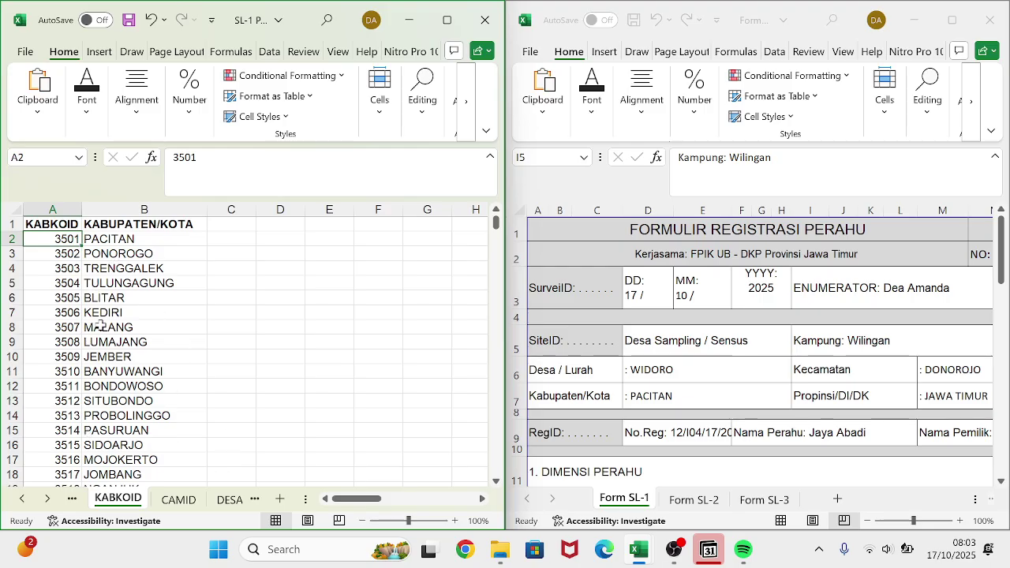
key(ctrl+c)
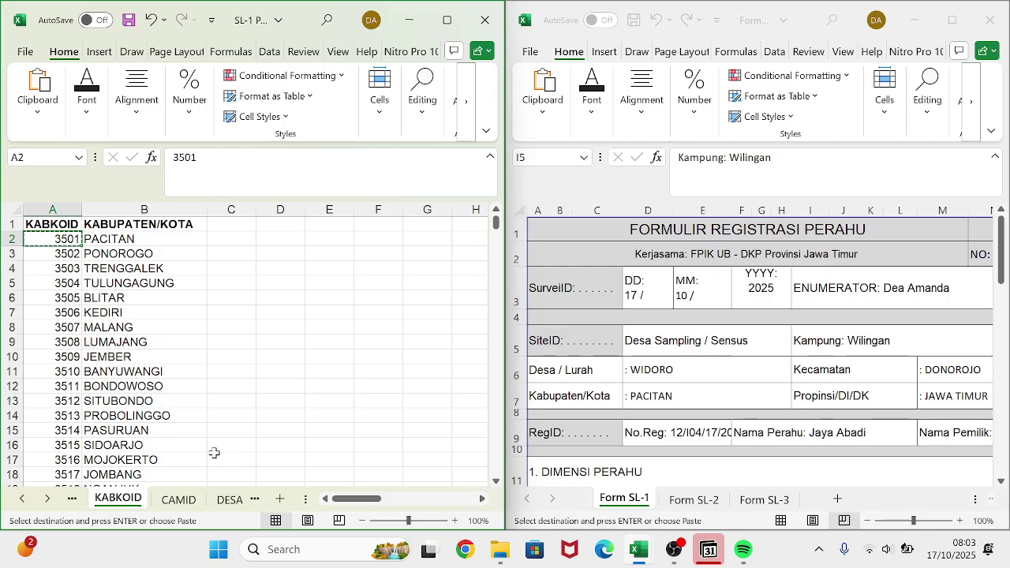
- Paste 3501 into SiteID cell E2, then undo the paste
click(252, 500)
click(253, 500)
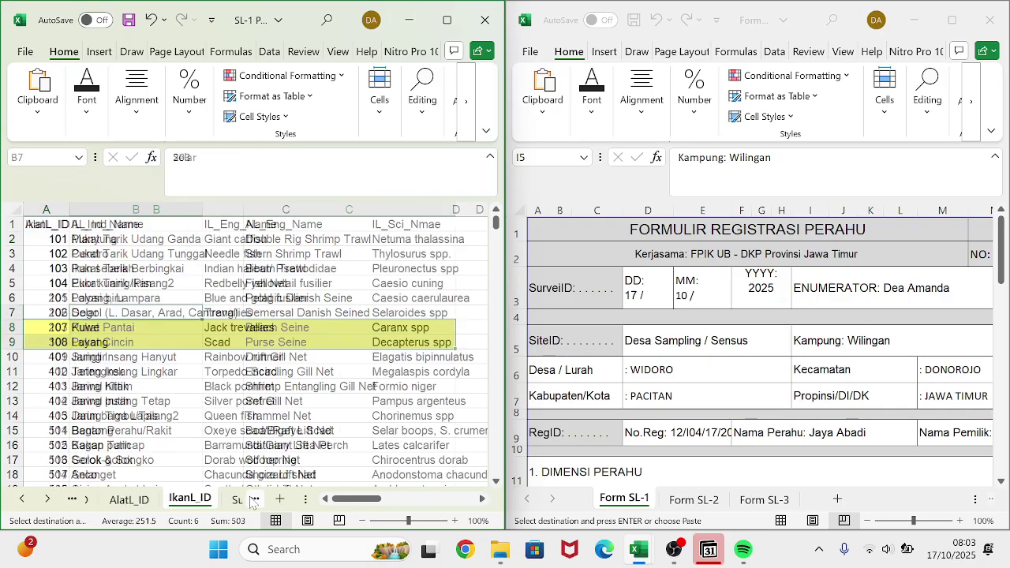
click(252, 500)
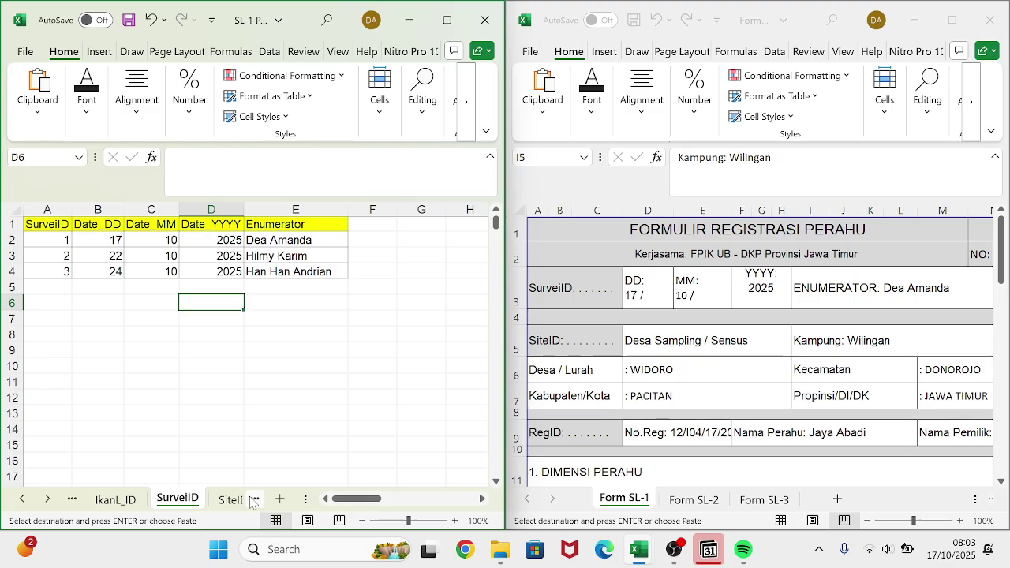
click(253, 500)
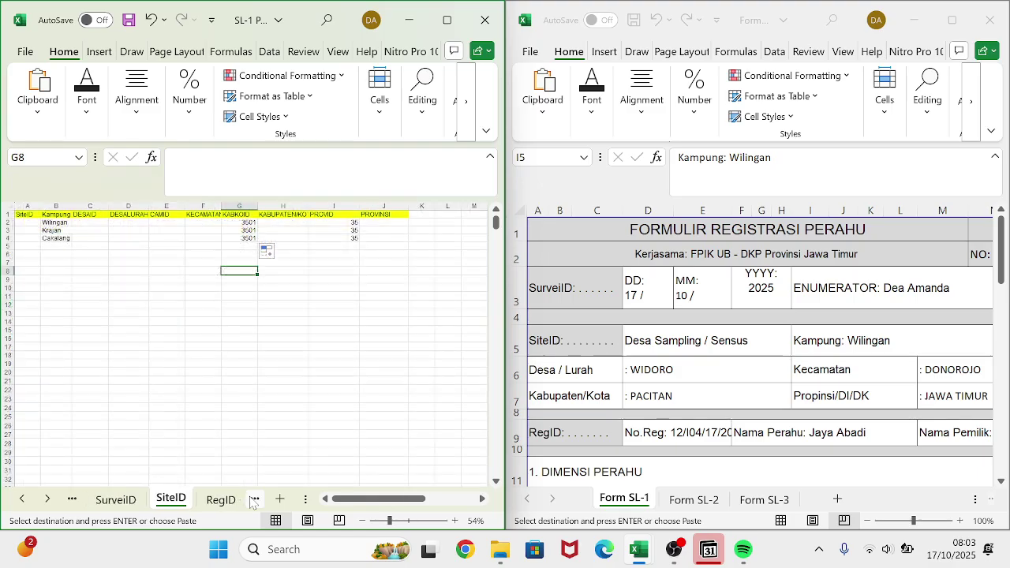
click(180, 221)
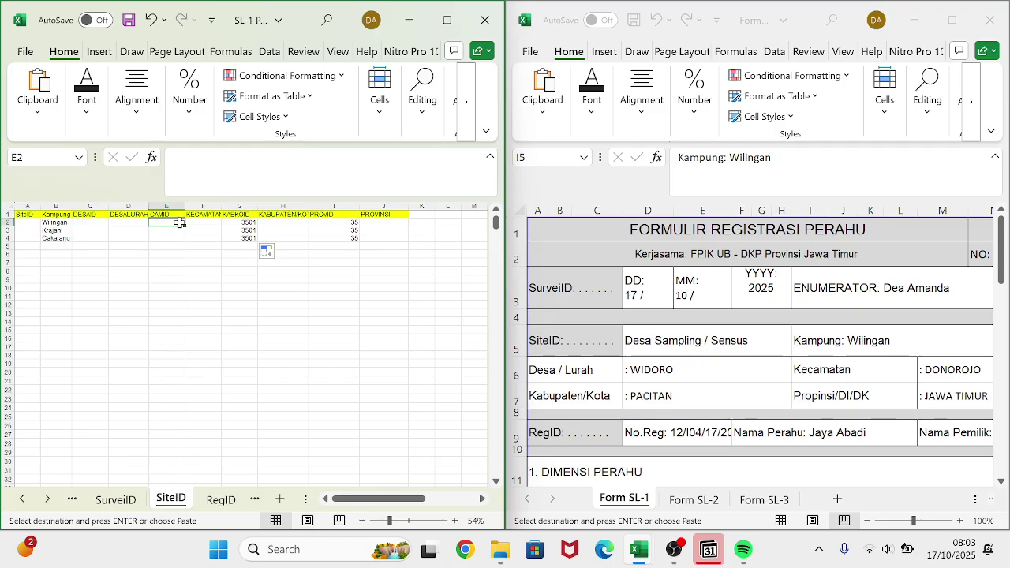
key(ctrl+v)
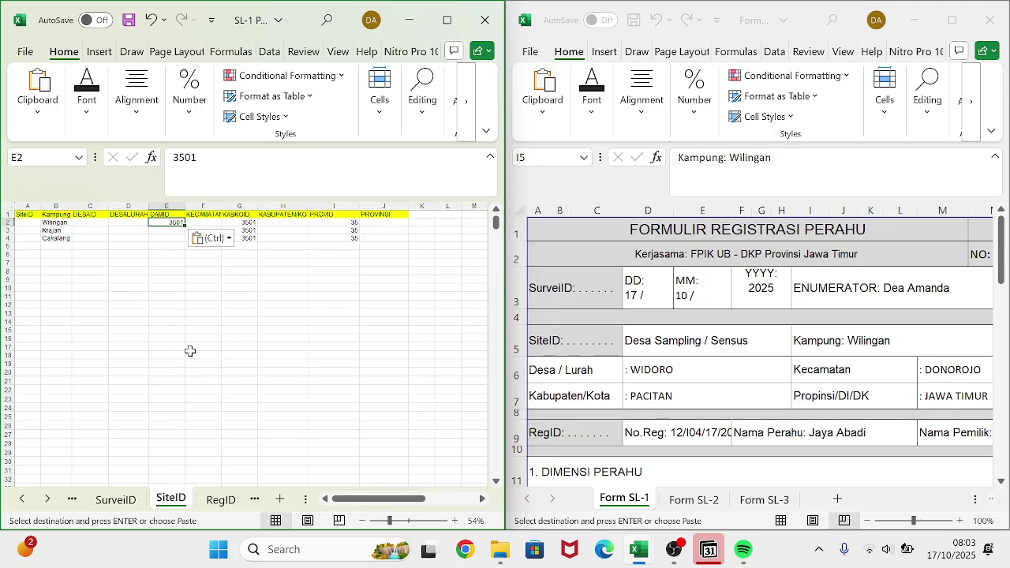
click(192, 356)
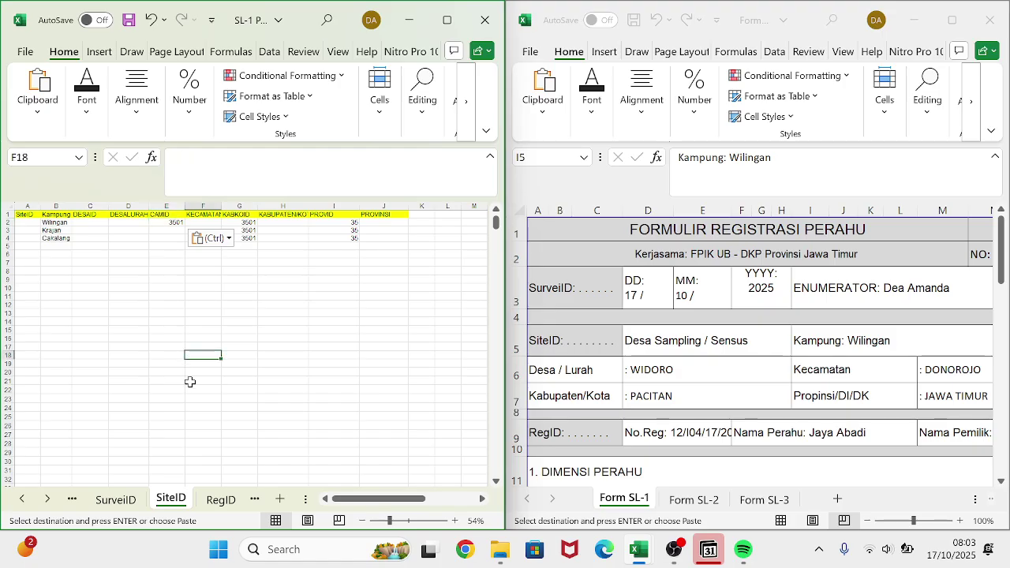
key(ctrl+z)
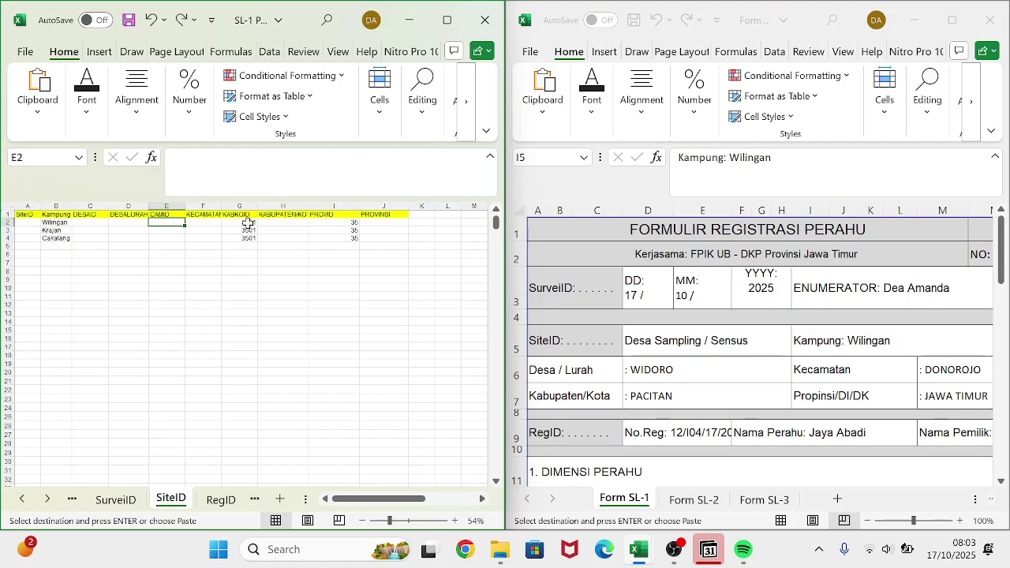
- Check the KABKOID values for Wilingan and Krajan in G2 and G3
click(248, 224)
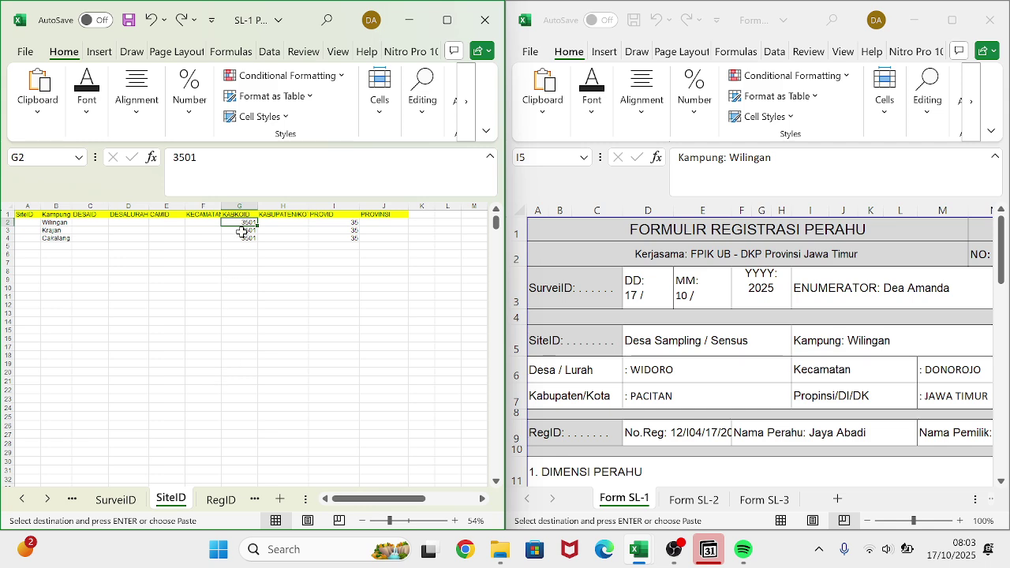
click(240, 230)
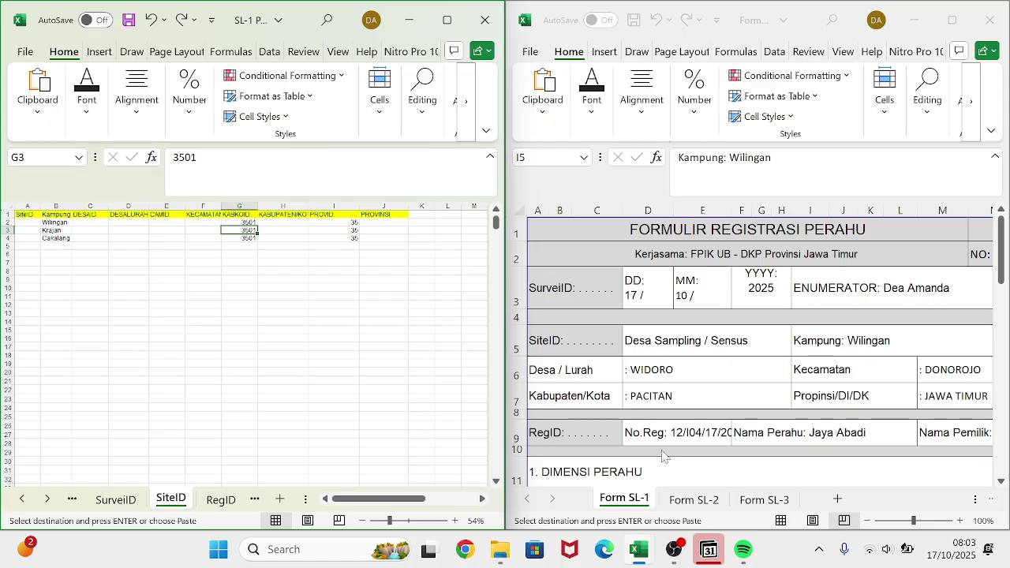
scroll(662, 455, right, 2)
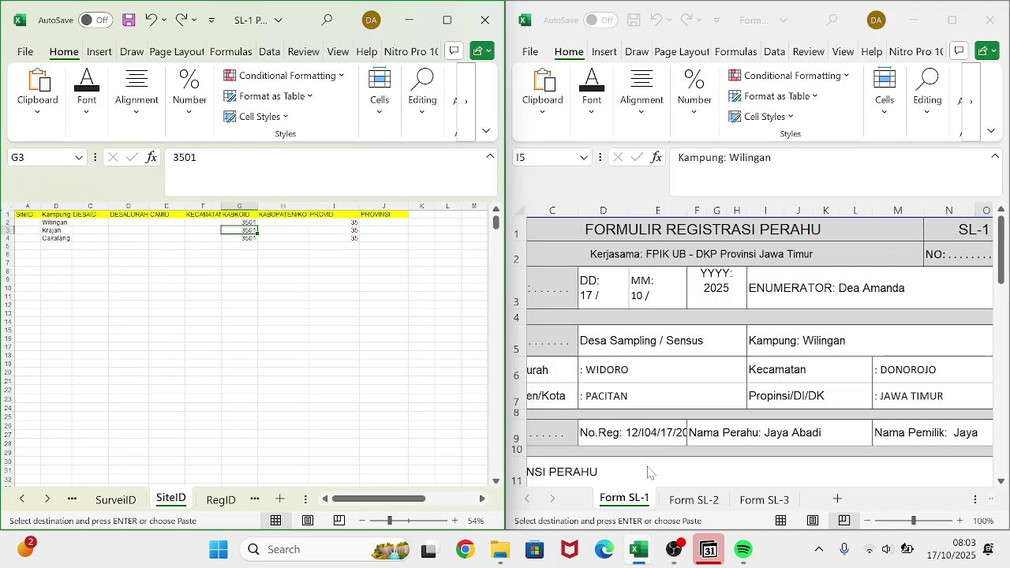
click(677, 501)
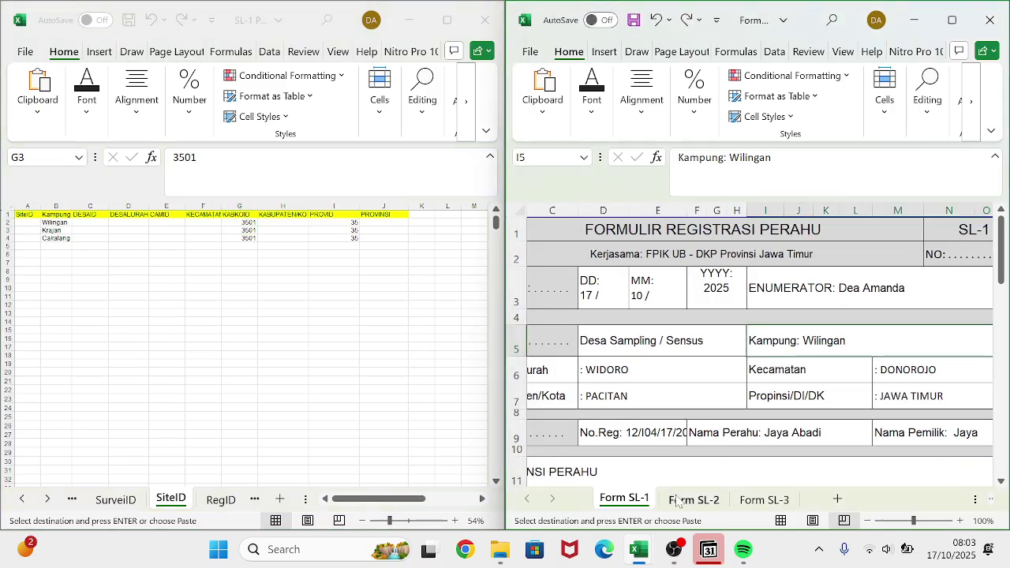
- Show Krajan's Form SL-2 record and copy Situbondo's code 3512 from KABKOID A13
scroll(694, 439, right, 1)
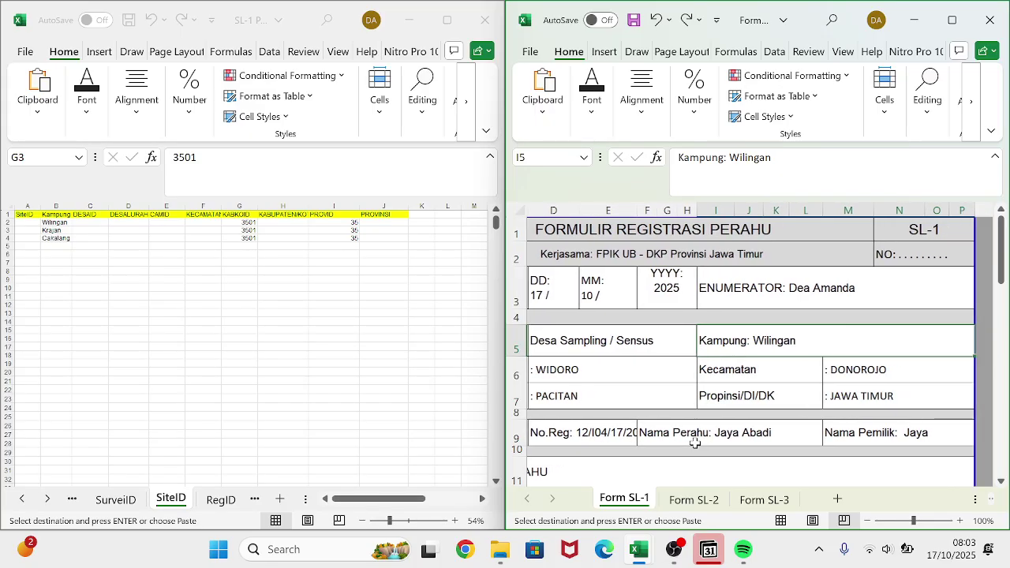
click(694, 504)
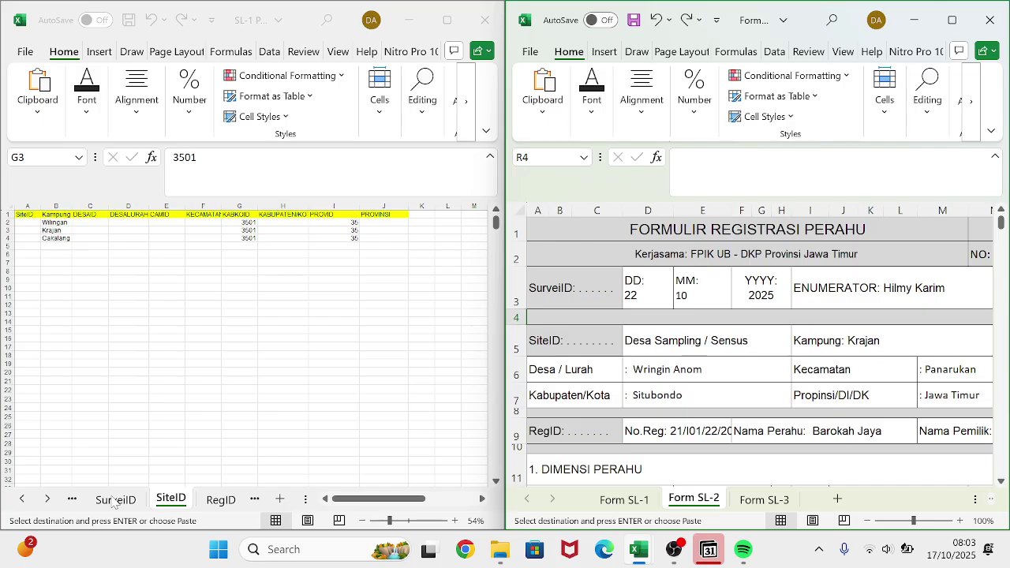
click(115, 504)
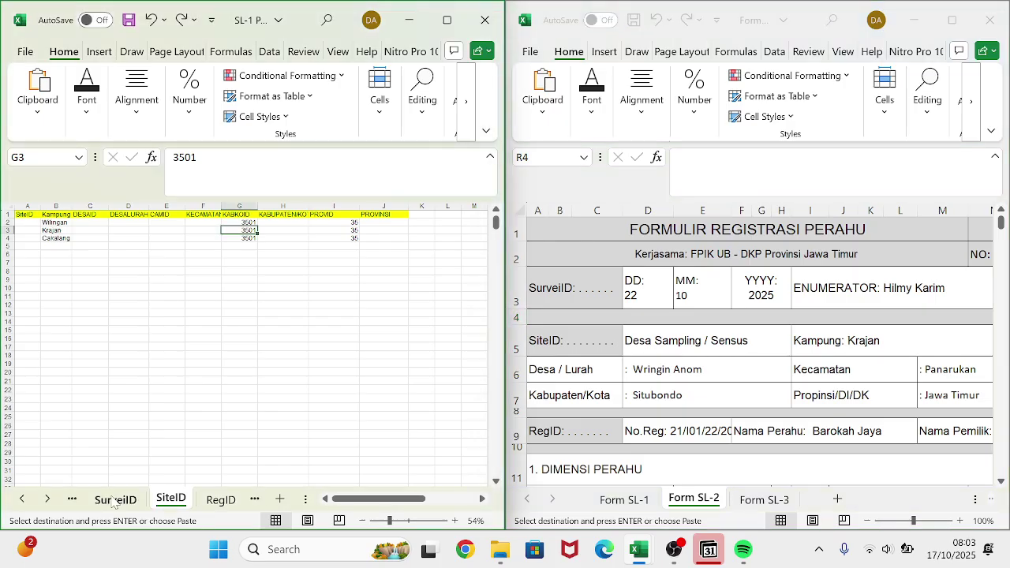
click(72, 499)
click(76, 503)
click(77, 504)
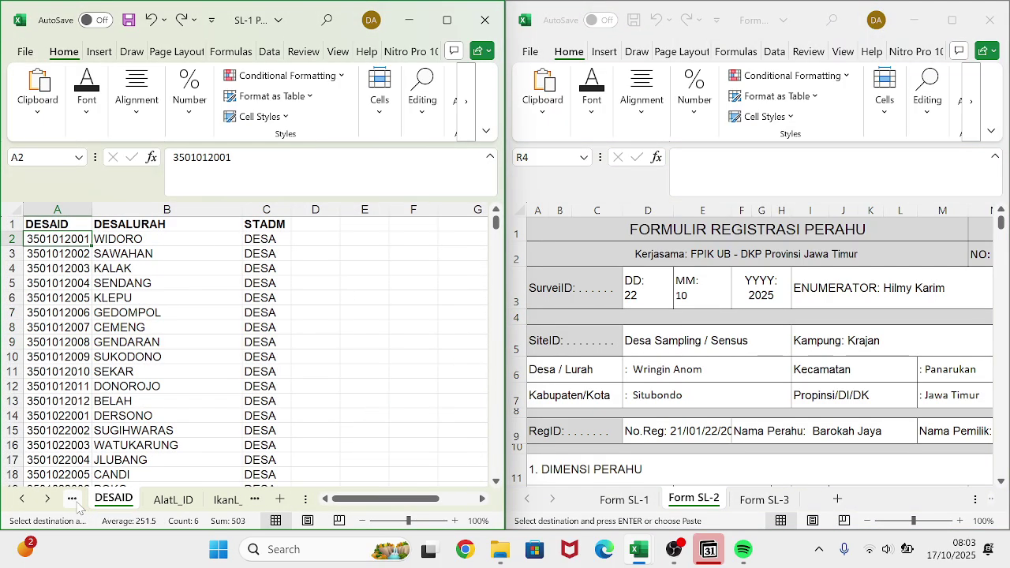
click(77, 504)
click(77, 503)
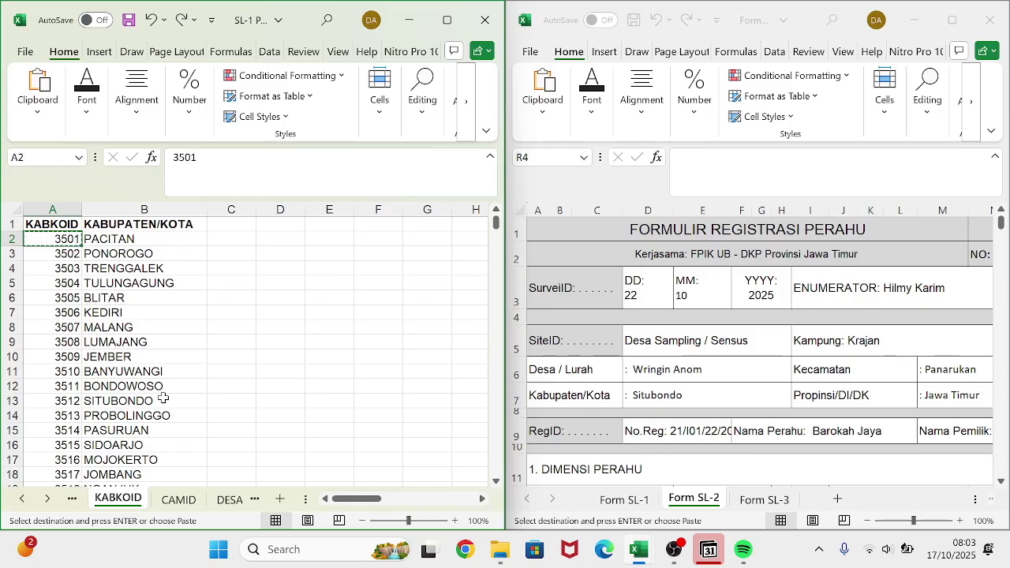
click(73, 401)
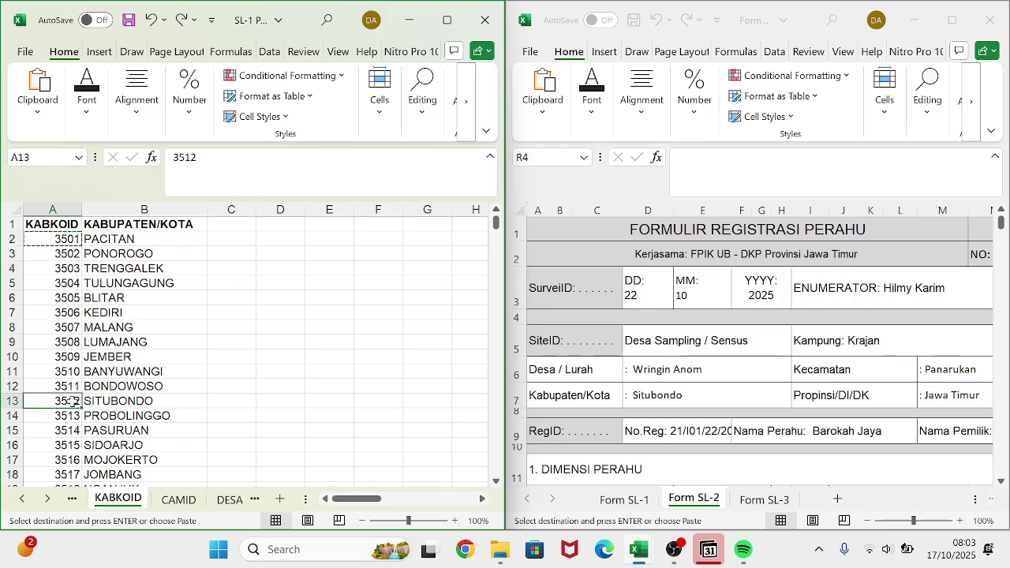
key(ctrl+c)
- Paste 3512 into Krajan's KABKOID cell G3 on the SiteID sheet
click(254, 499)
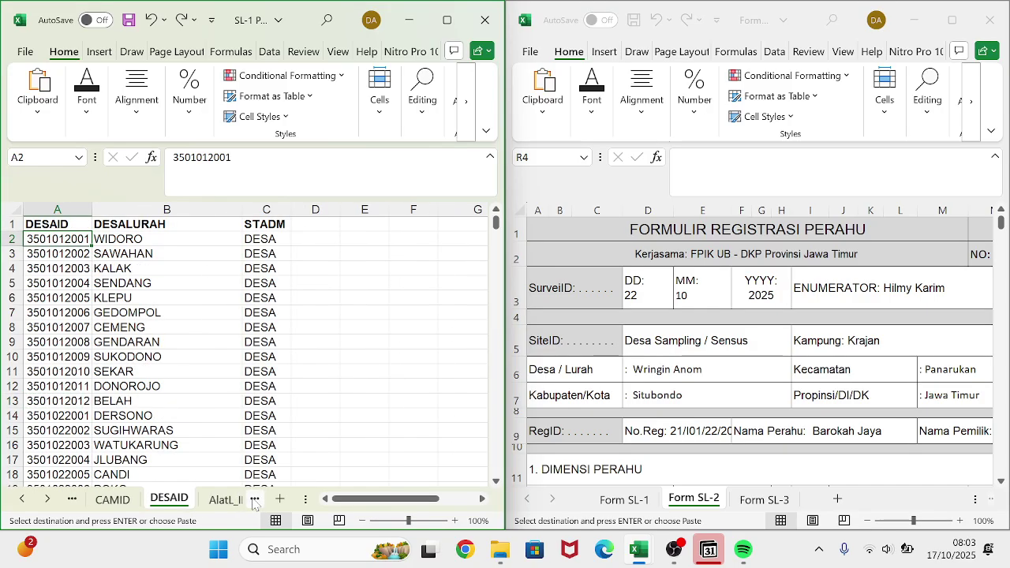
click(254, 499)
click(254, 499)
click(255, 499)
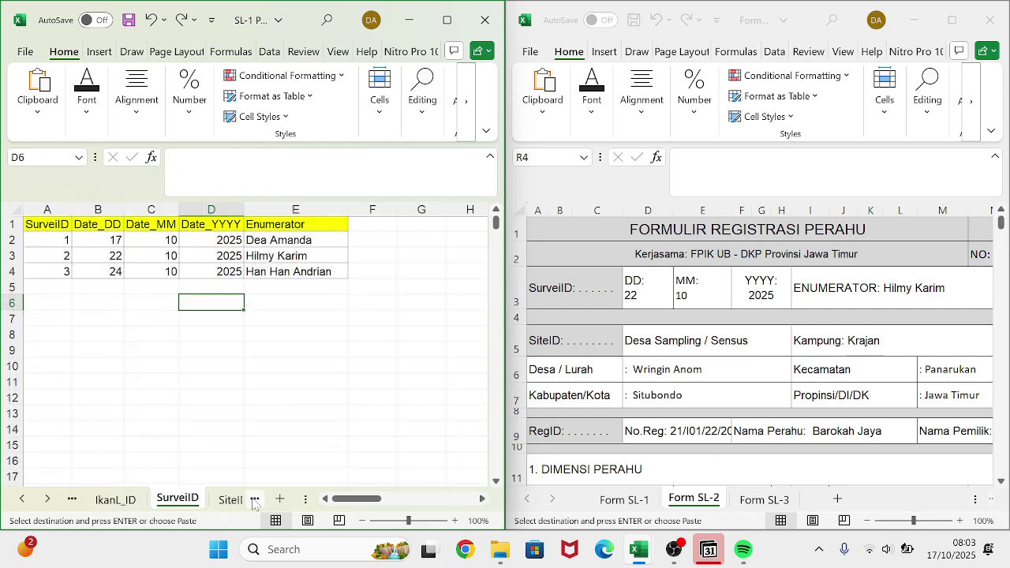
click(254, 499)
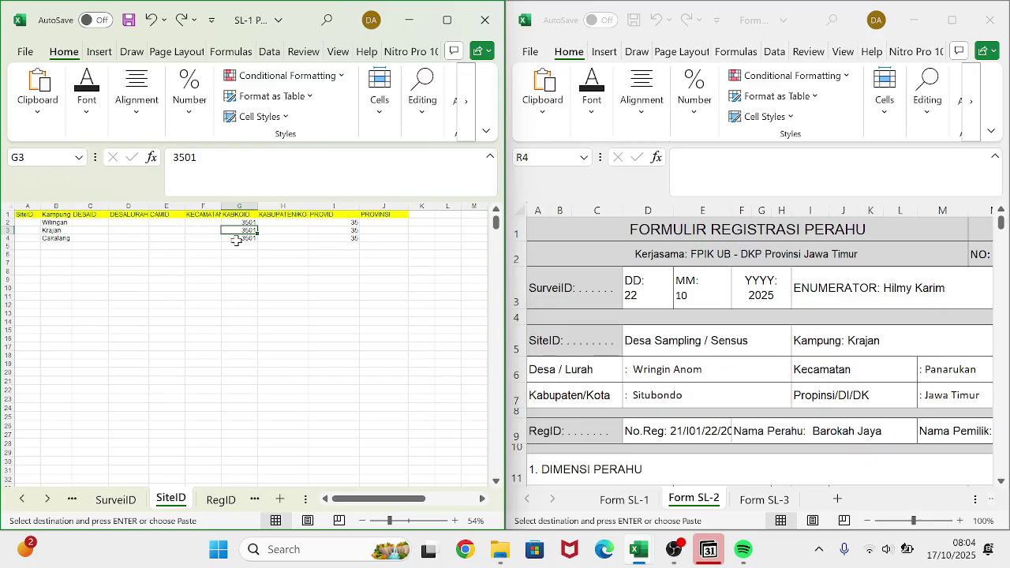
click(209, 222)
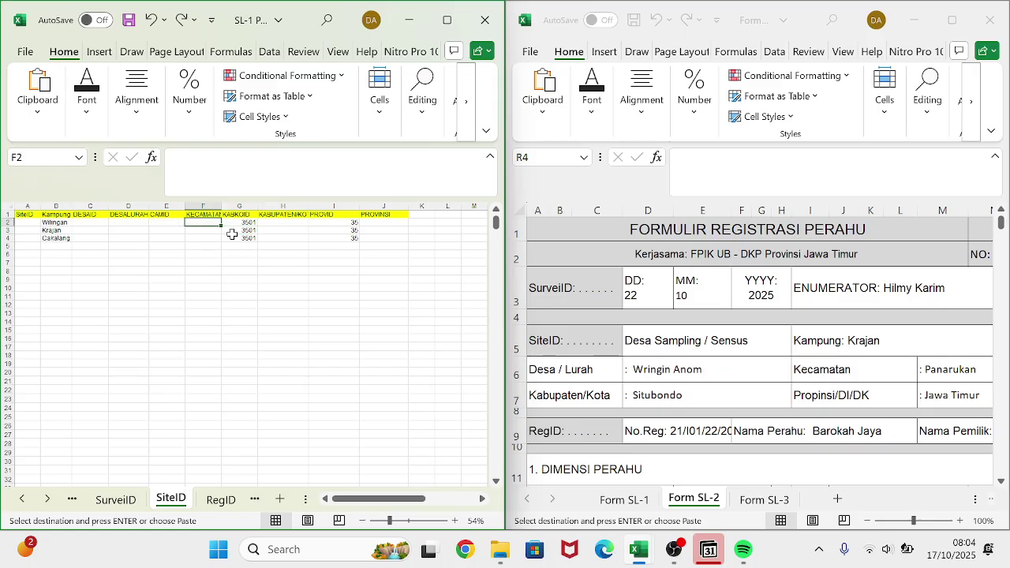
click(244, 230)
key(ctrl+v)
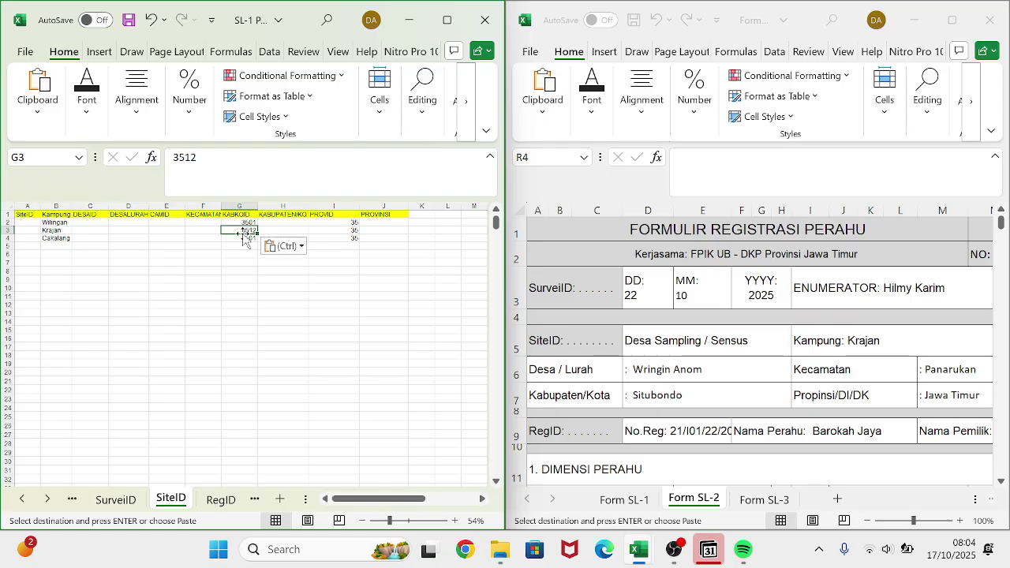
click(248, 244)
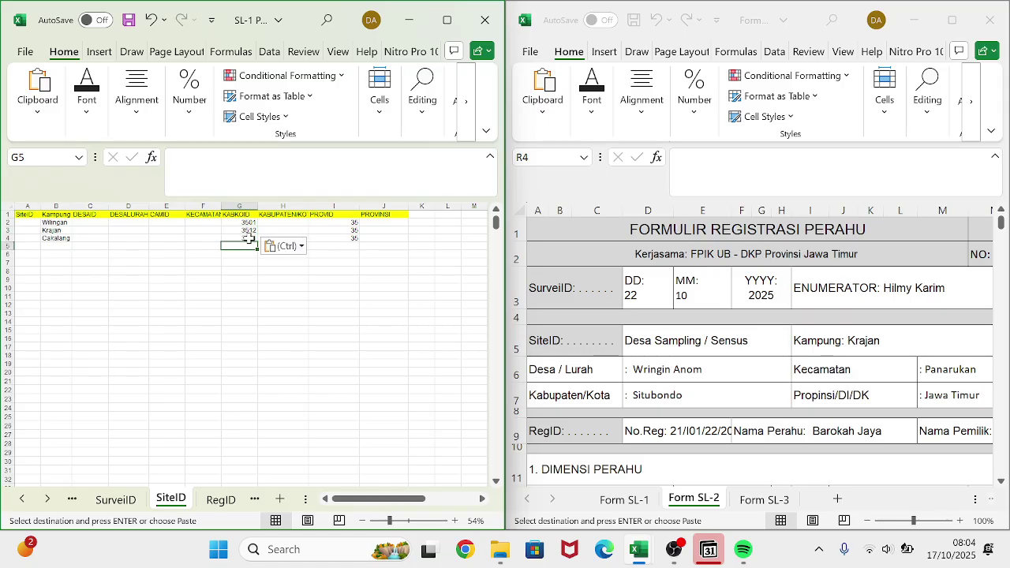
click(248, 238)
scroll(248, 239, down, 2)
scroll(248, 238, up, 2)
ctrl+scroll(249, 239, up, 3)
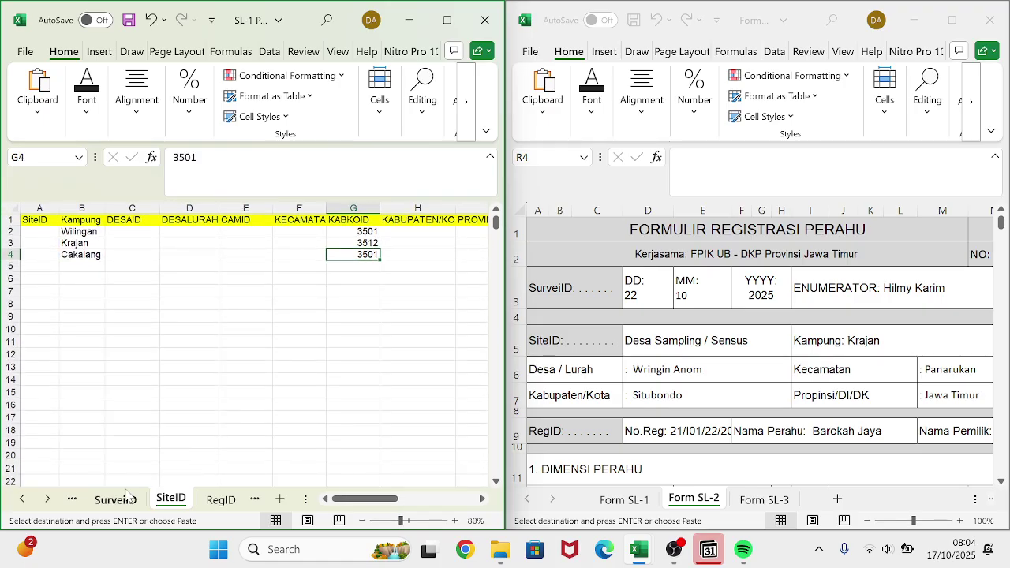
- Search the Form SL-3 survey form for Cakalang's regency, Trenggalek
click(72, 500)
click(72, 500)
click(71, 500)
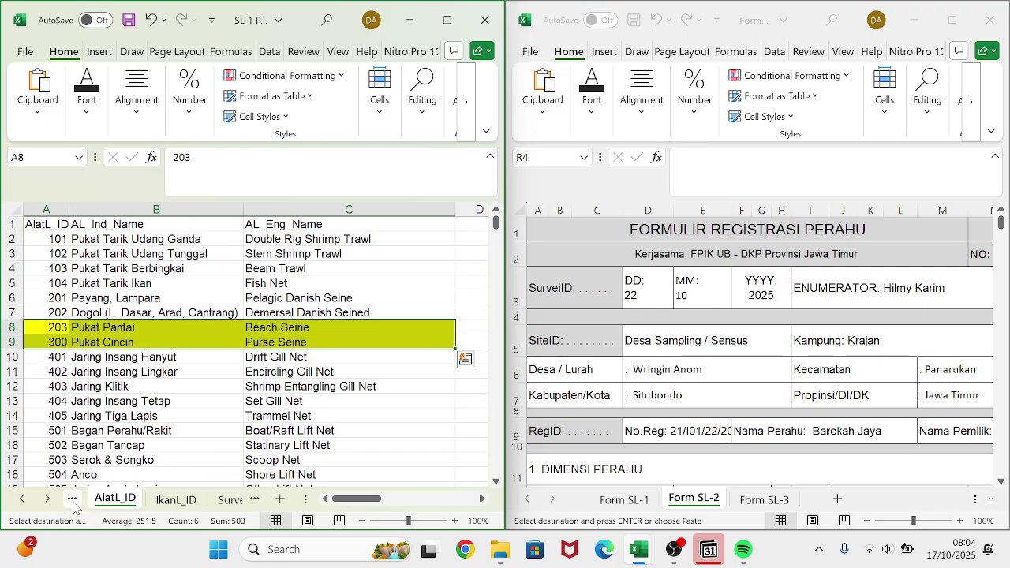
click(72, 500)
click(72, 500)
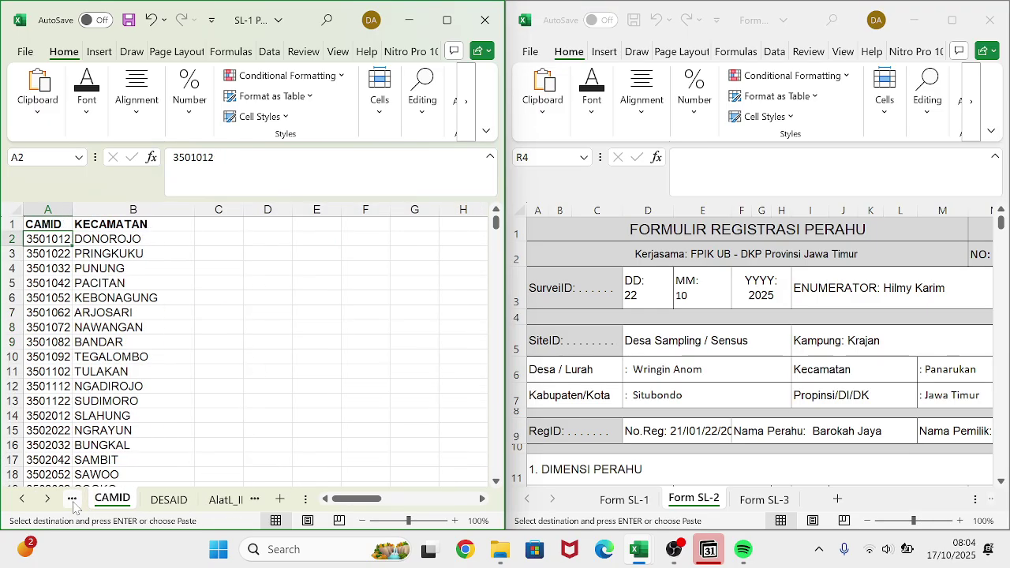
click(72, 500)
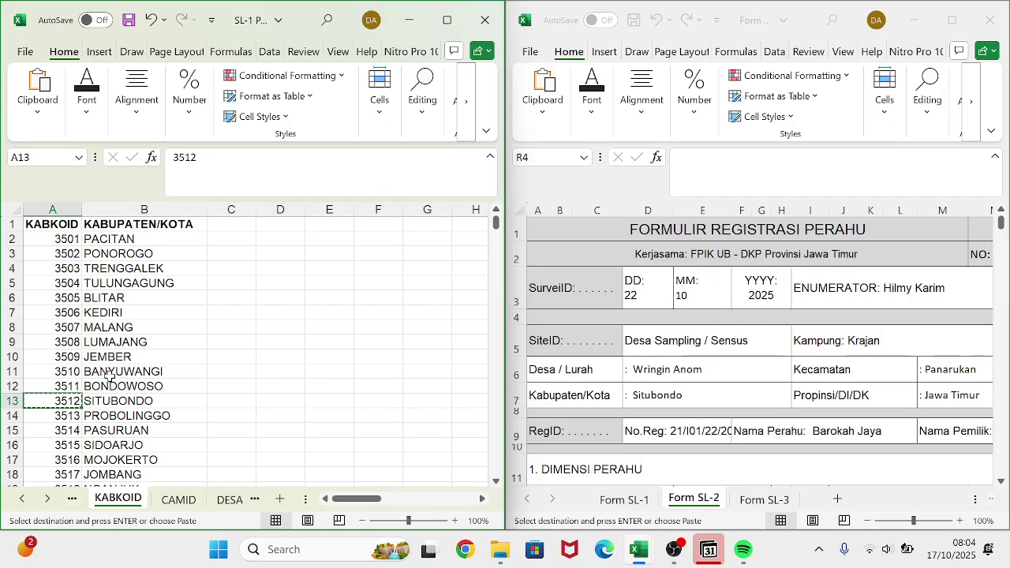
click(763, 498)
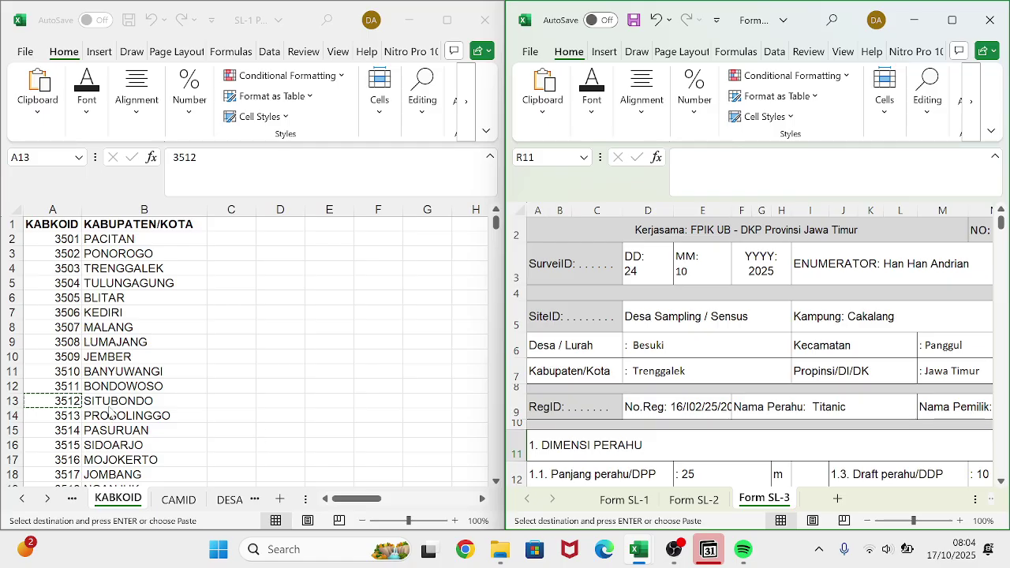
key(ctrl+f)
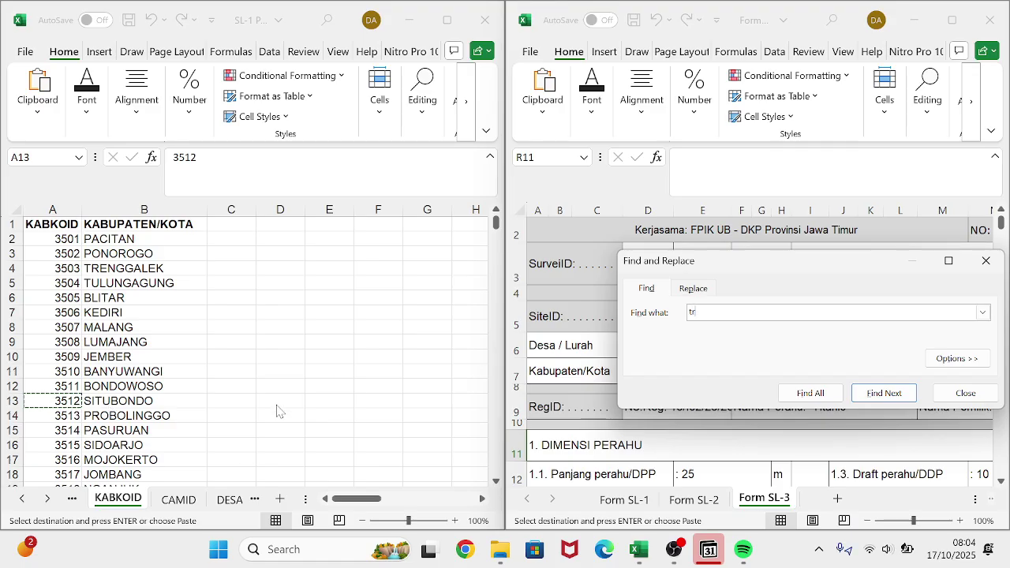
text(treng)
key(Return)
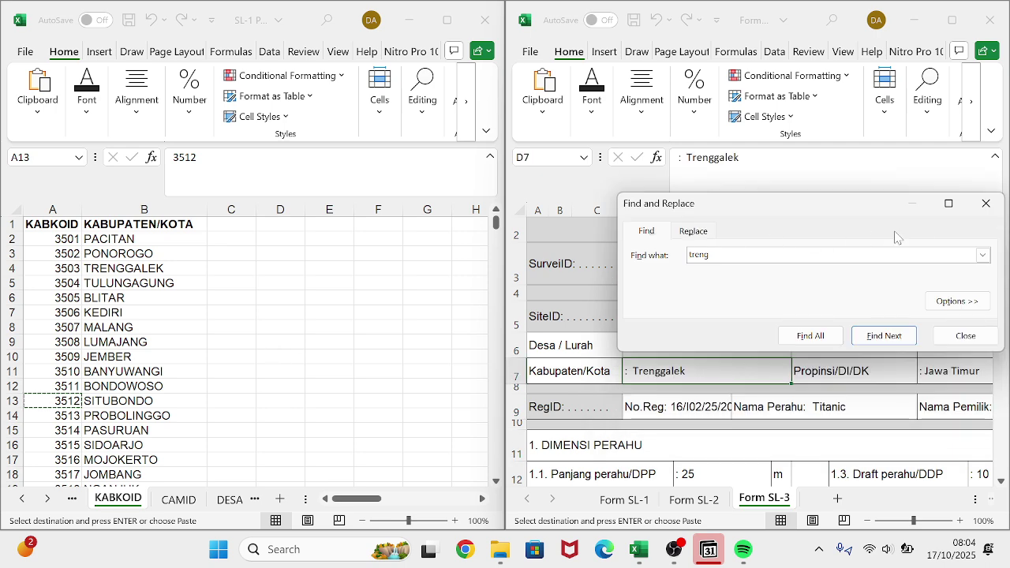
click(986, 203)
- Locate TRENGGALEK on the KABKOID sheet and copy its code 3503
click(208, 336)
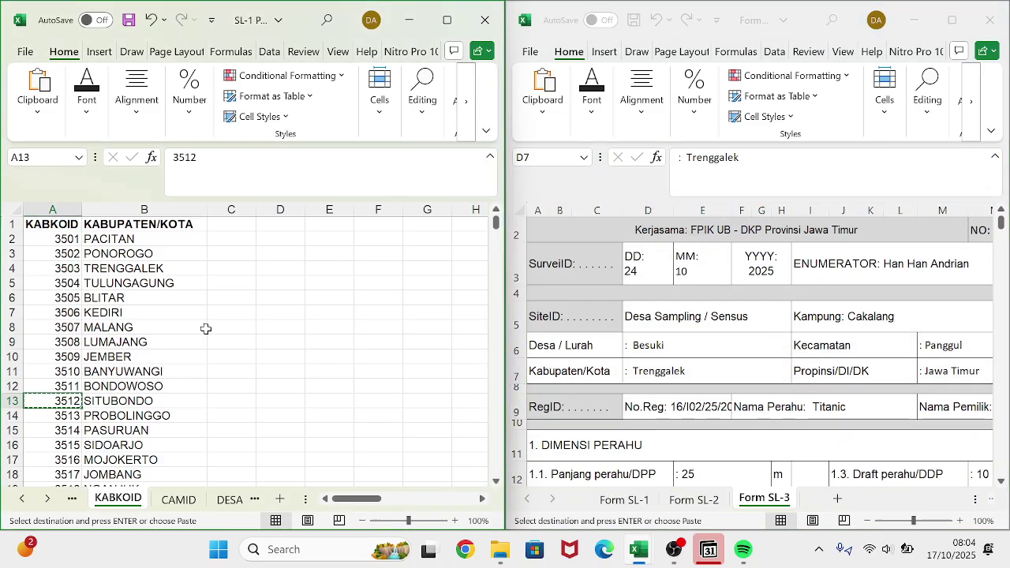
click(203, 327)
key(ctrl+f)
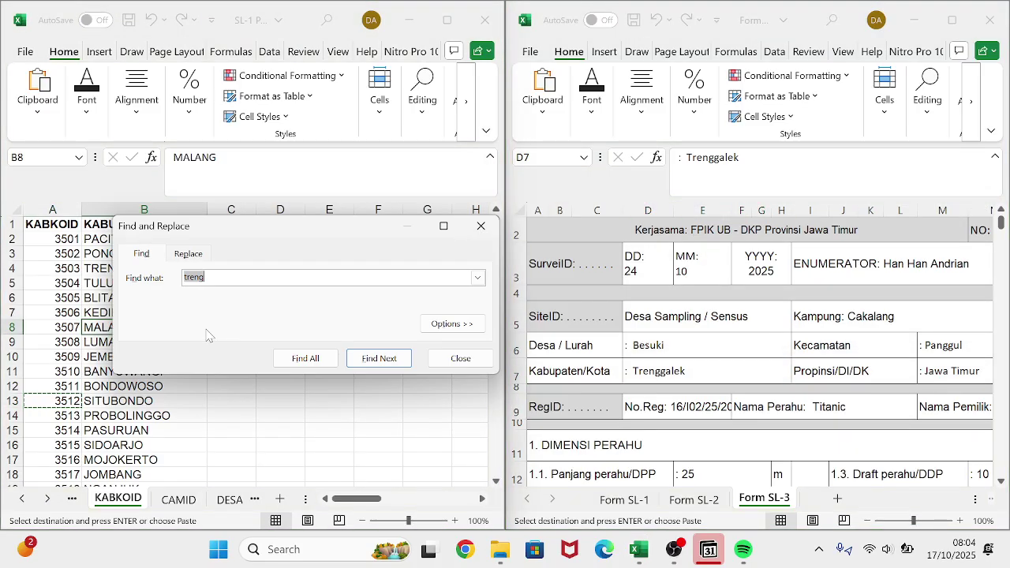
key(Return)
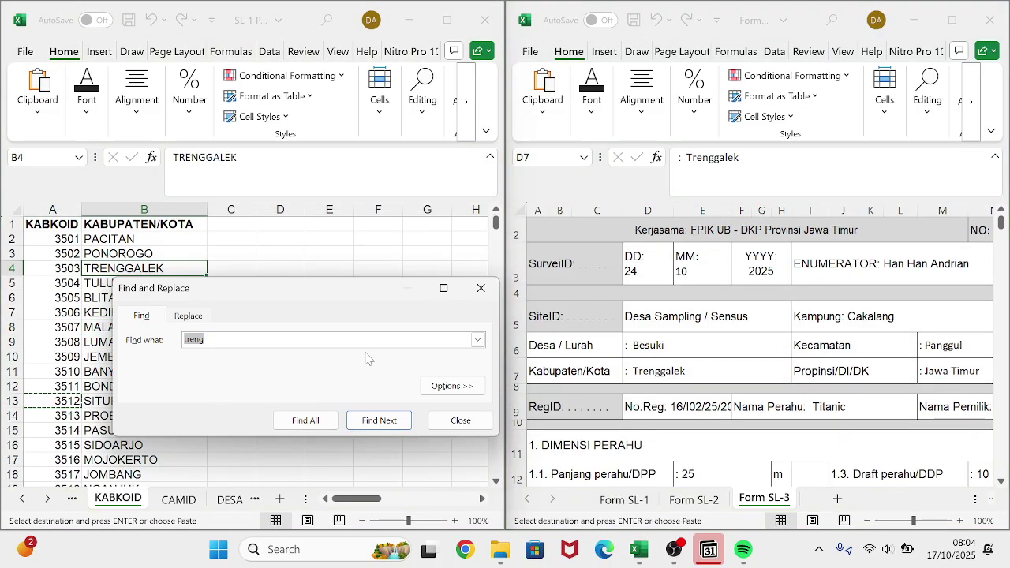
click(480, 288)
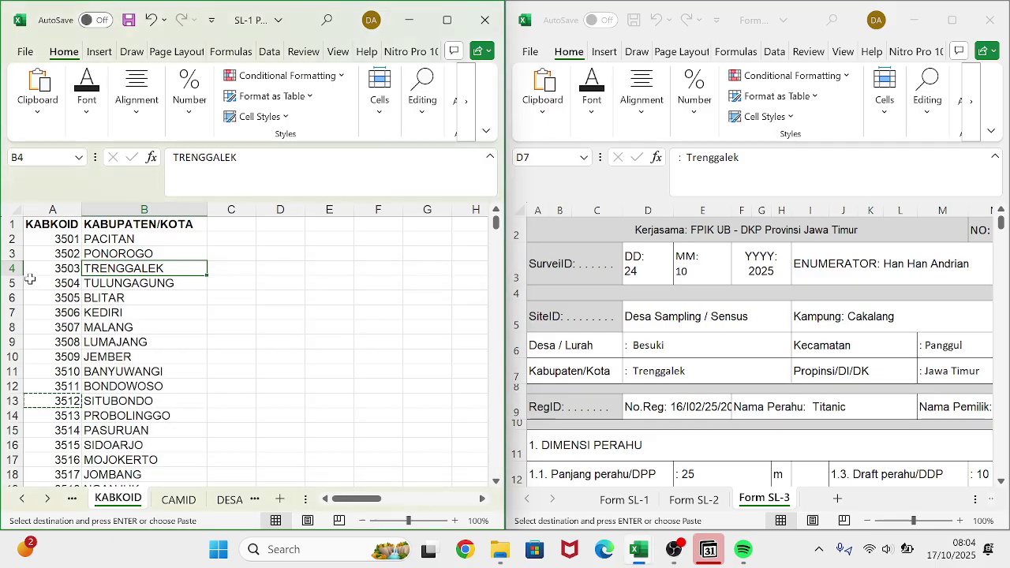
click(70, 266)
key(ctrl+c)
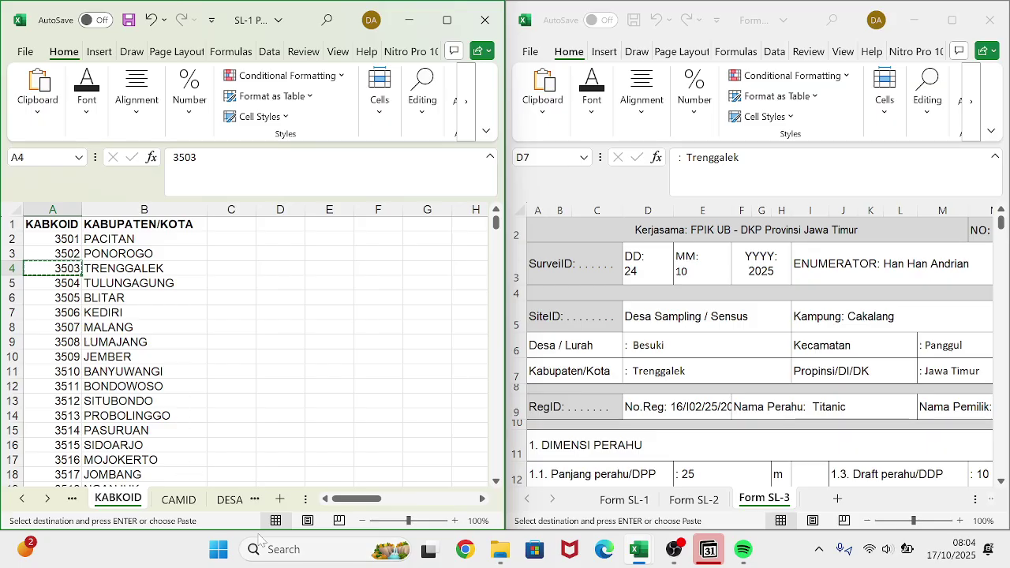
- Paste 3503 into Cakalang's KABKOID cell G4 on the SiteID sheet
click(254, 499)
click(254, 500)
click(254, 500)
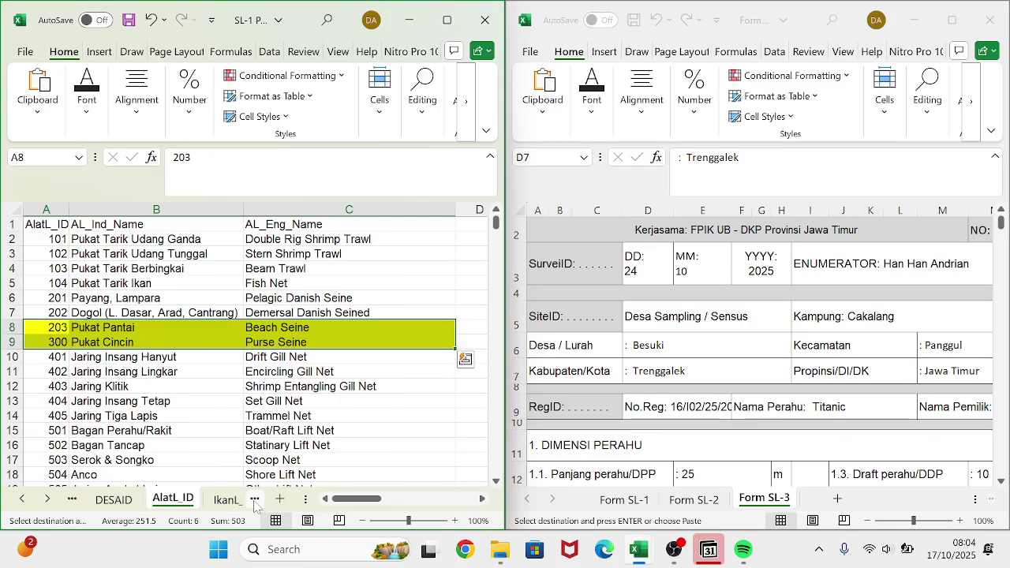
click(254, 499)
click(254, 500)
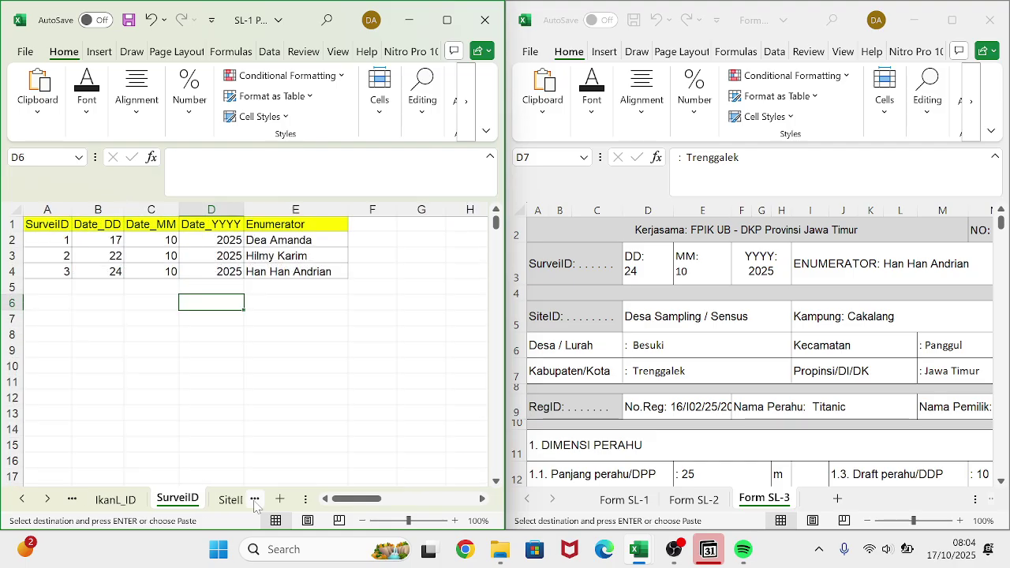
click(254, 499)
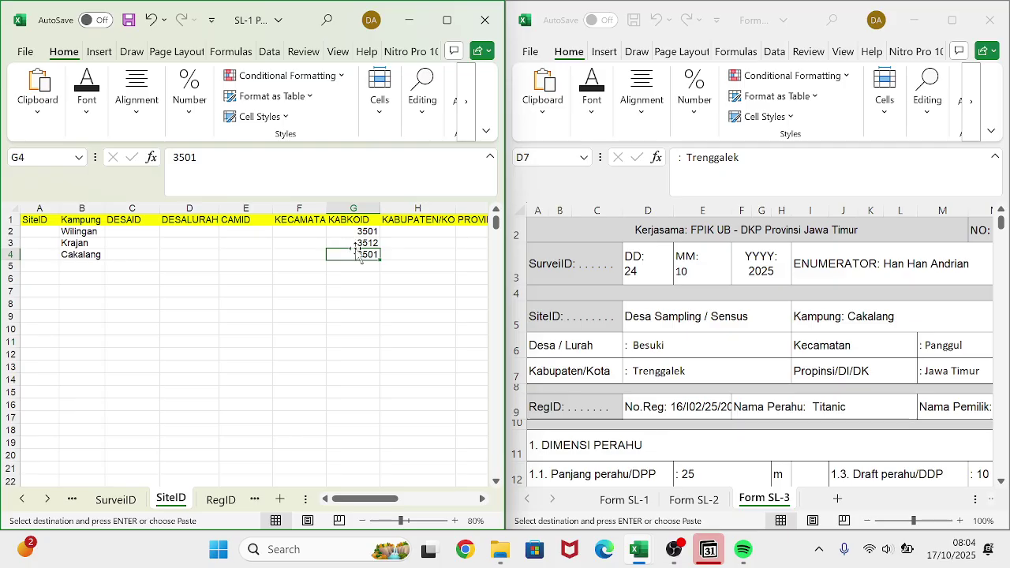
key(ctrl+v)
click(353, 290)
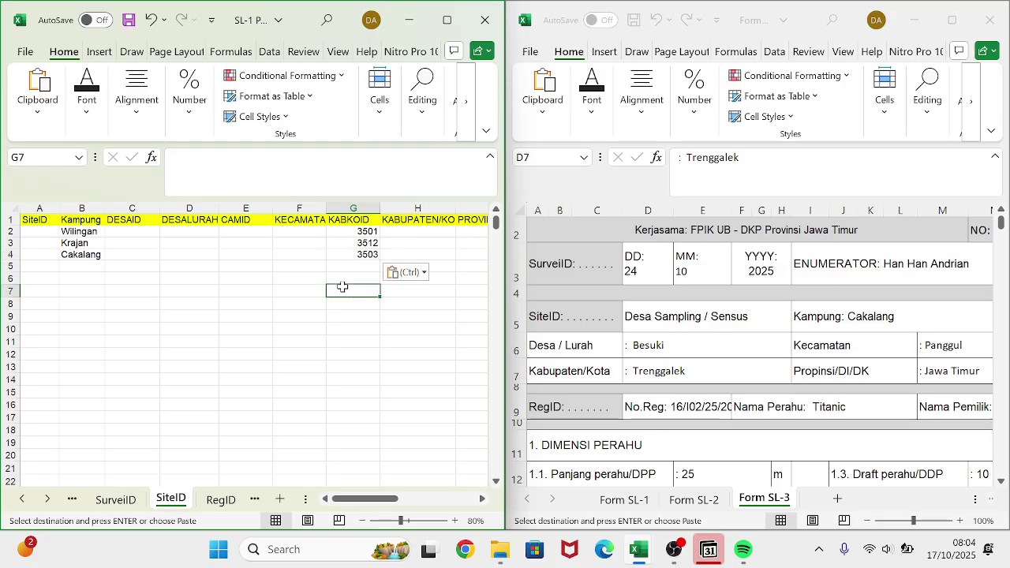
scroll(294, 219, right, 1)
scroll(294, 219, left, 1)
- Start a village search on the DESAID sheet, then clear and cancel it
click(290, 233)
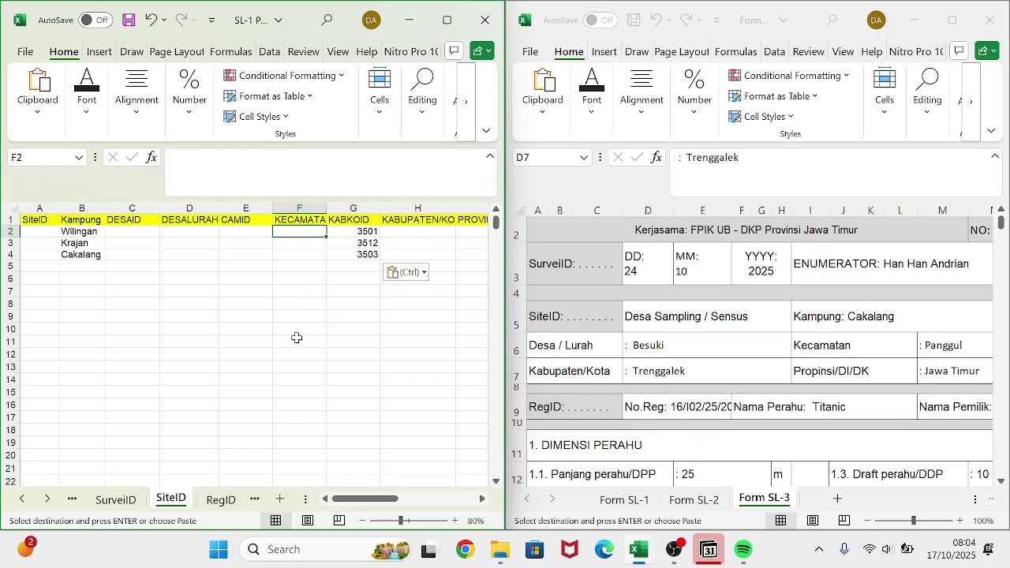
click(78, 500)
click(78, 500)
click(82, 503)
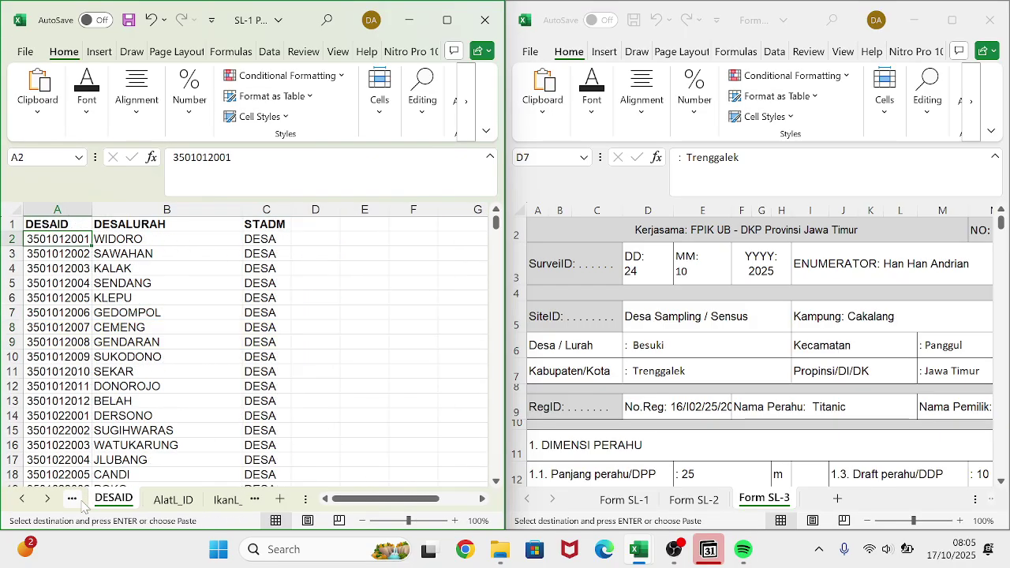
key(ctrl+f)
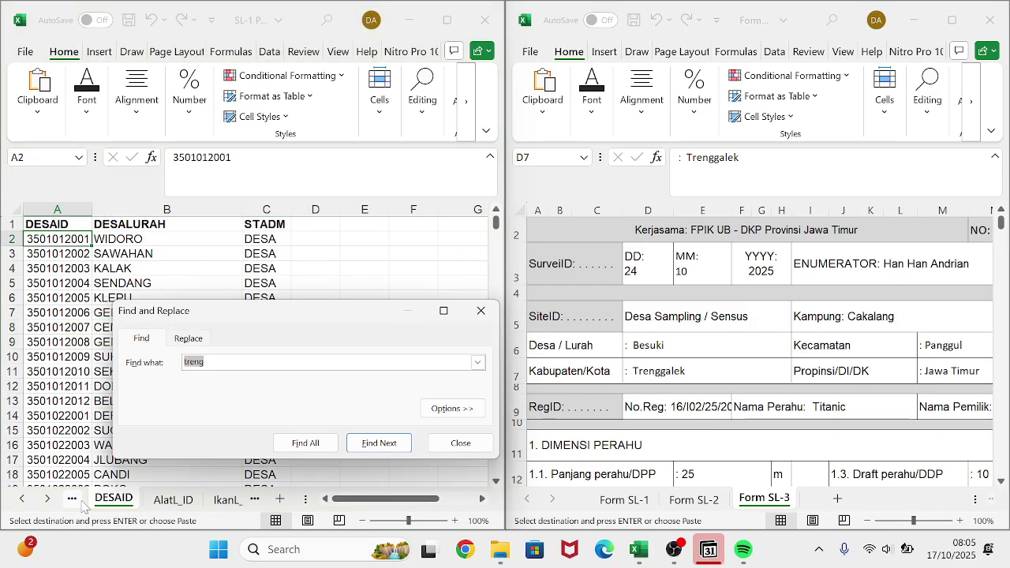
text(p)
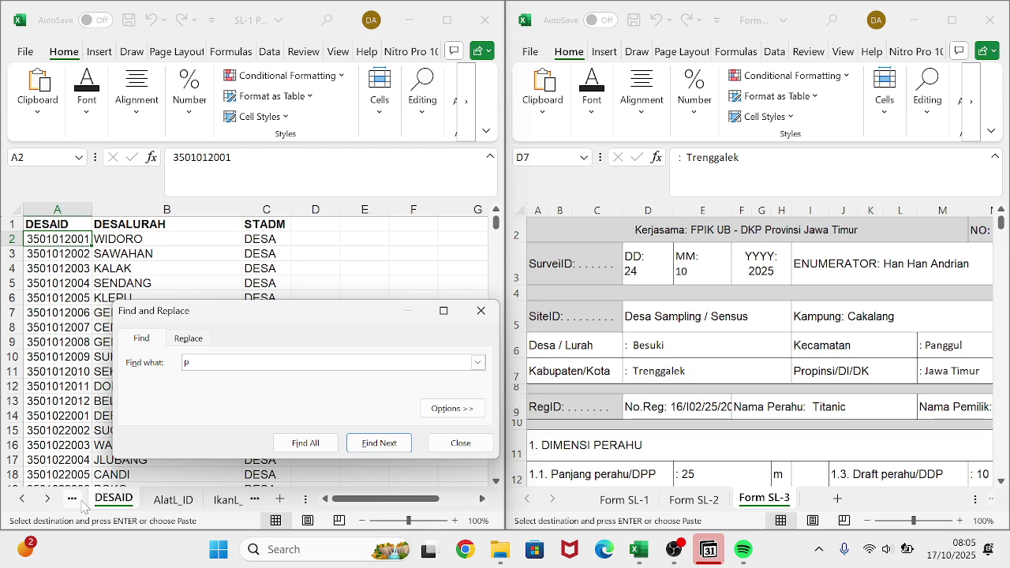
key(BackSpace)
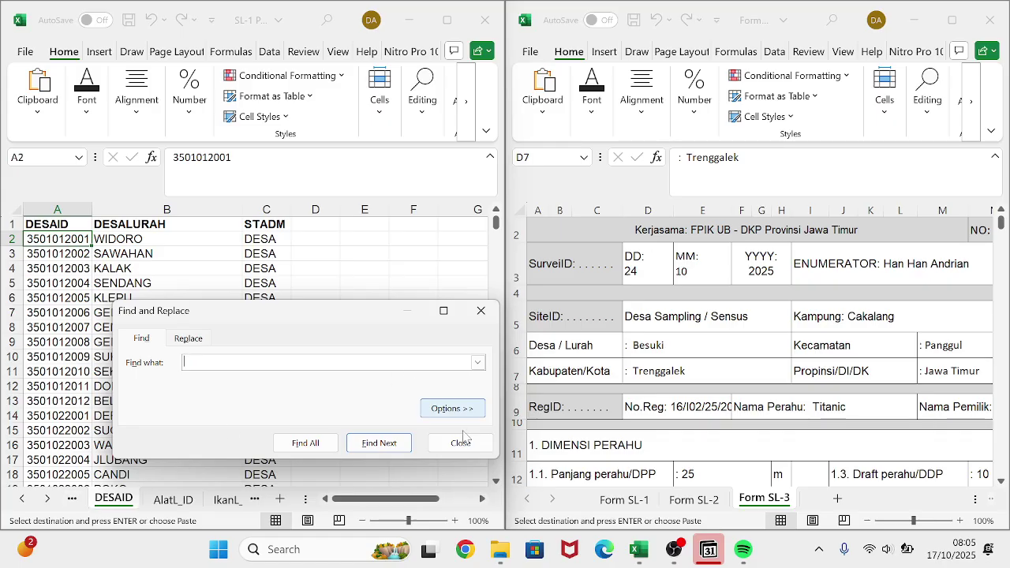
click(470, 446)
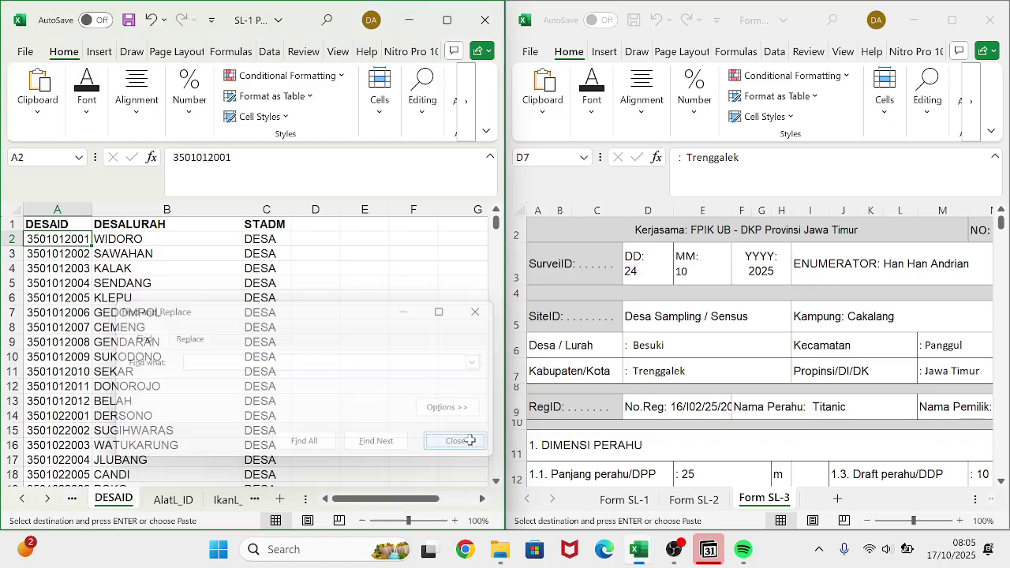
- Find PANGGUL on the CAMID sheet and copy its district code 3503012
click(69, 500)
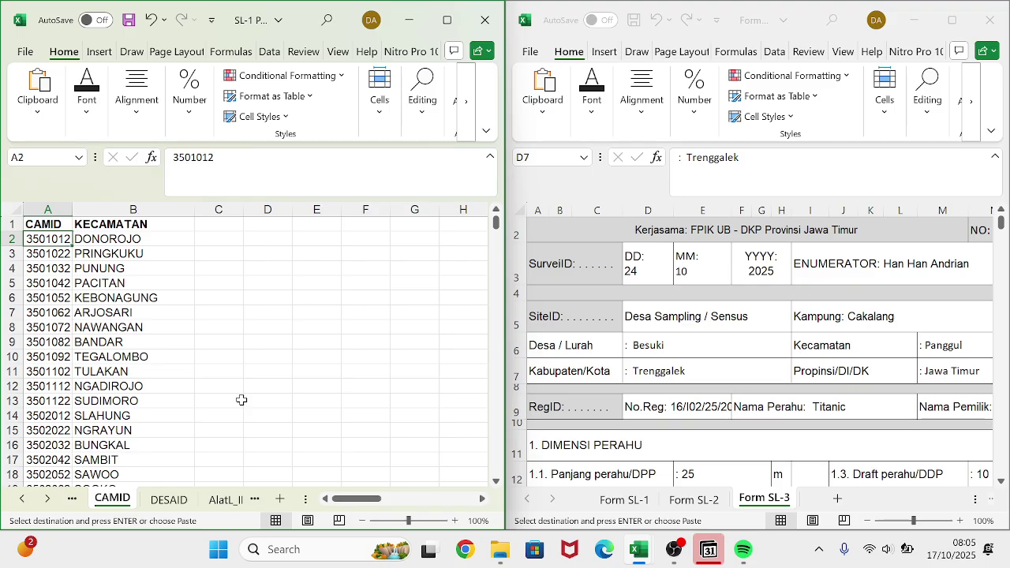
key(ctrl+f)
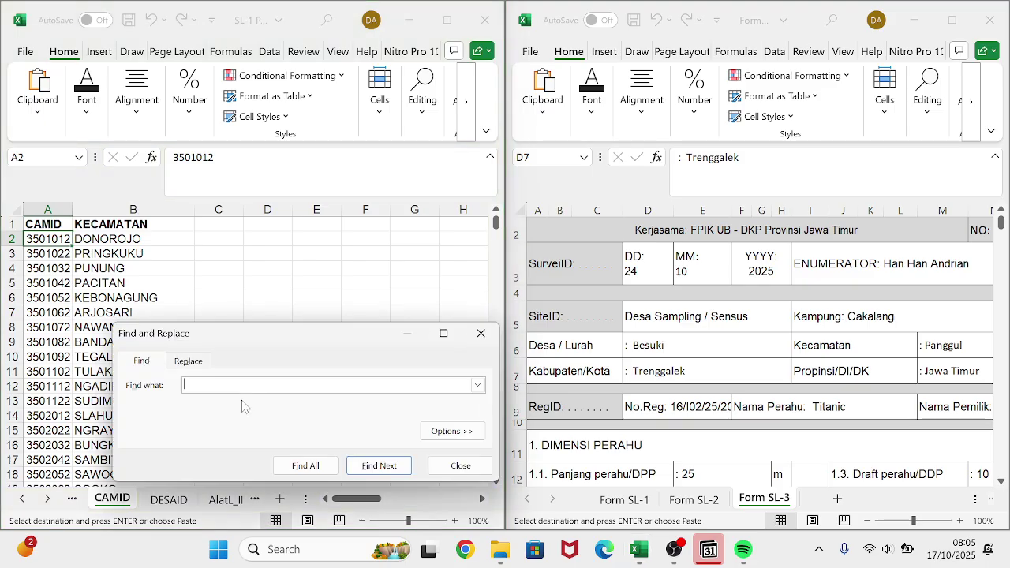
text(pangg)
key(Return)
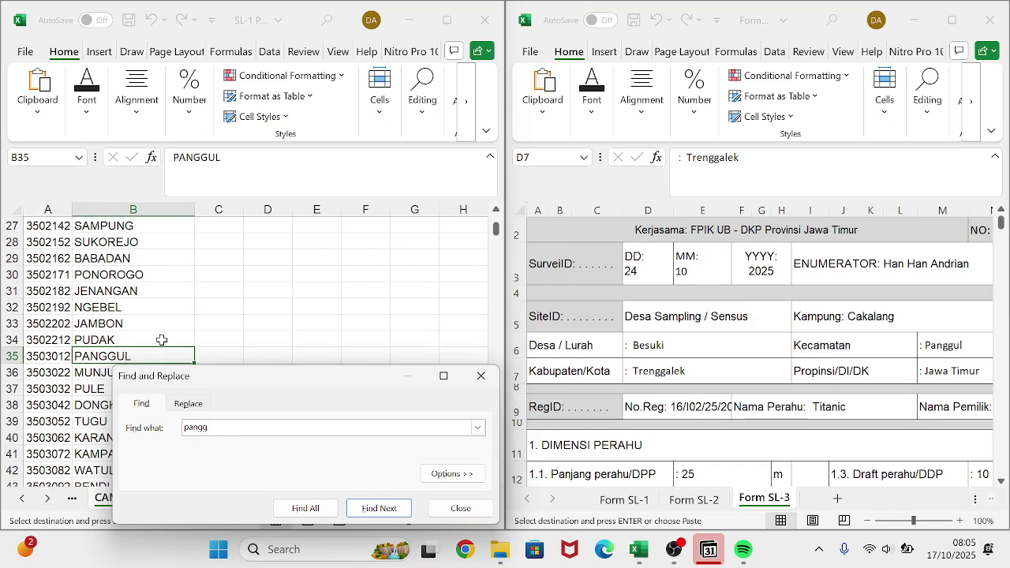
click(159, 320)
click(55, 356)
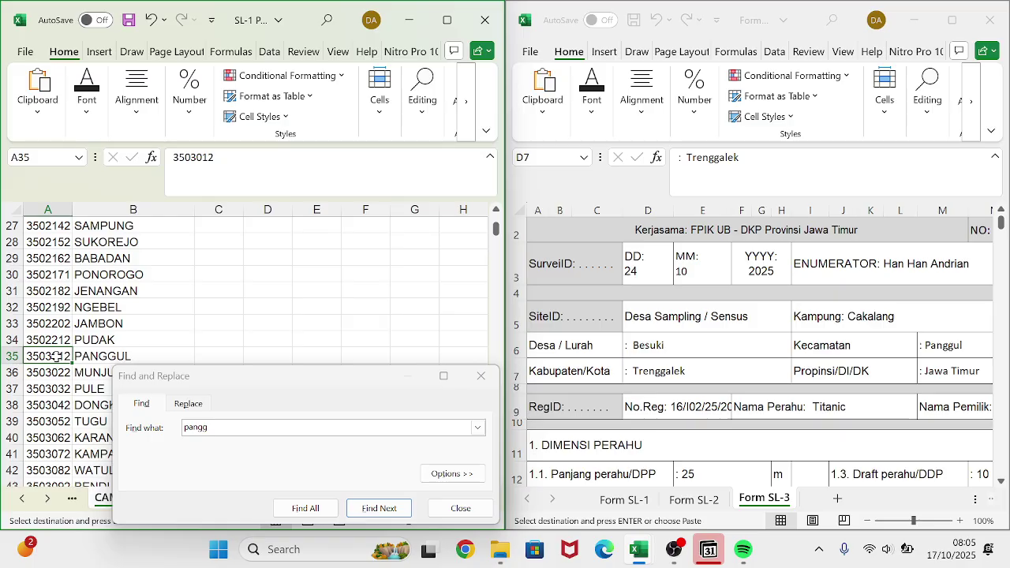
key(ctrl+c)
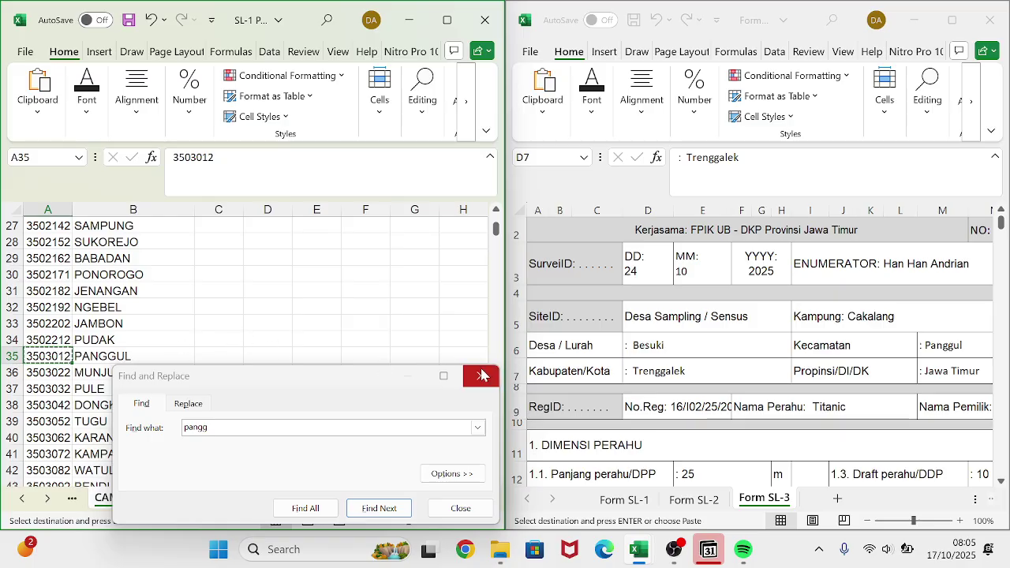
click(480, 376)
- Paste 3503012 into Cakalang's CAMID cell E4 on the SiteID sheet
click(255, 499)
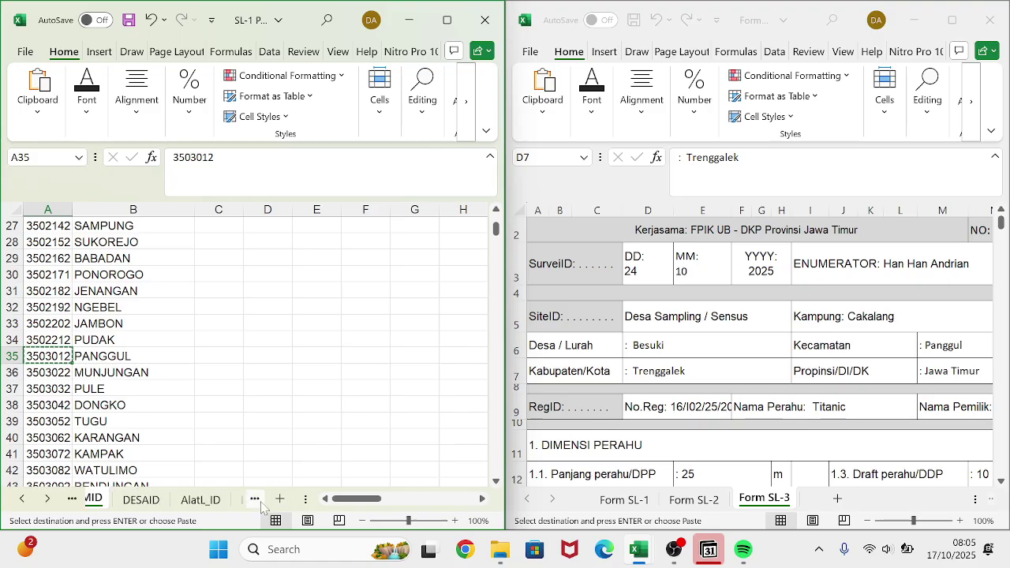
click(256, 502)
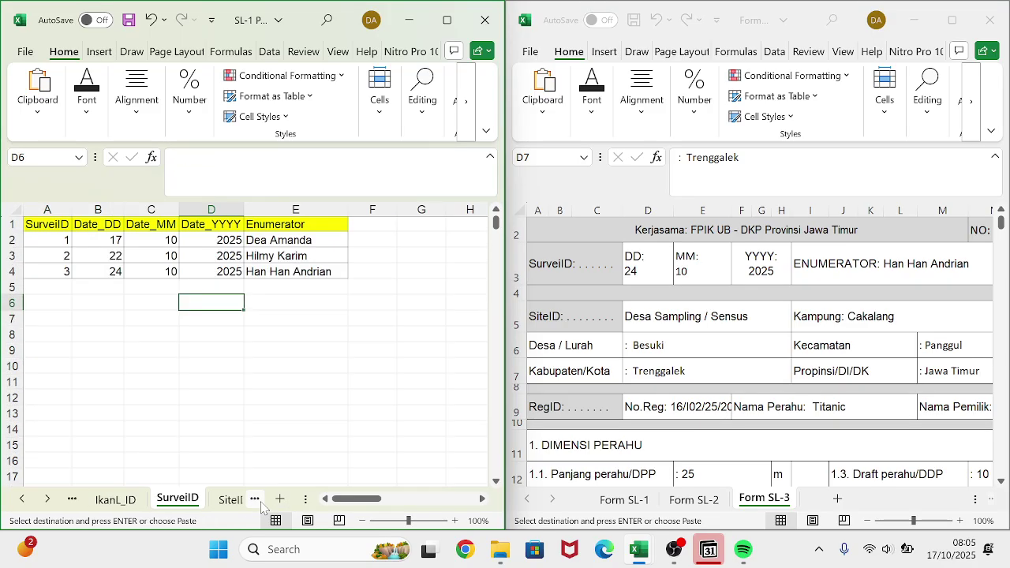
click(257, 502)
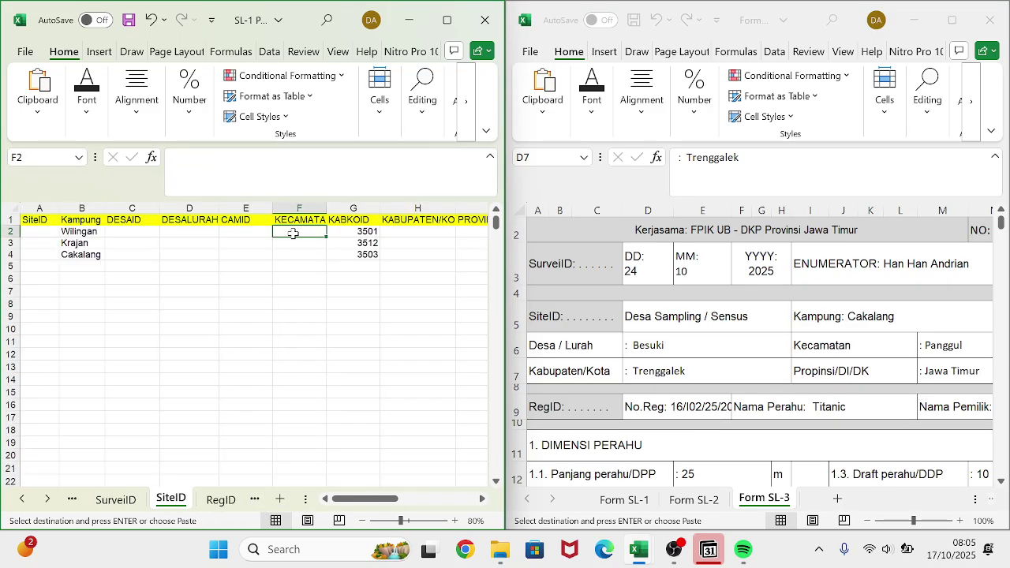
click(255, 235)
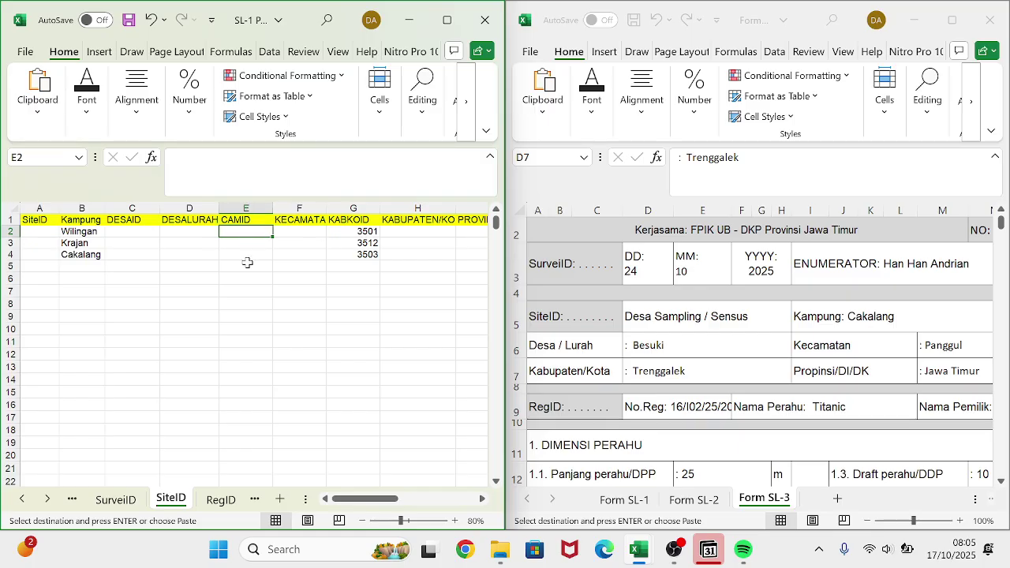
click(243, 255)
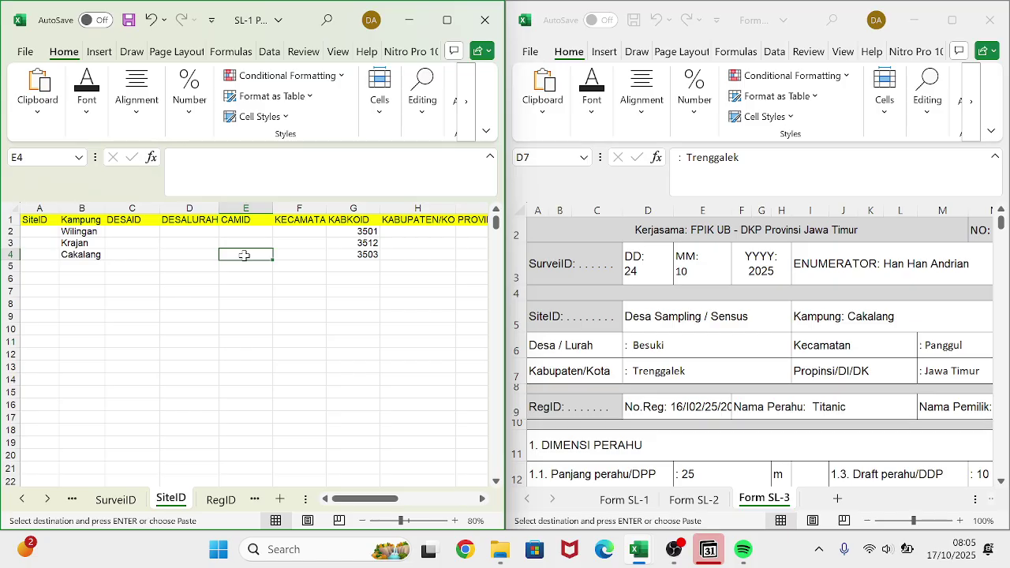
key(ctrl+v)
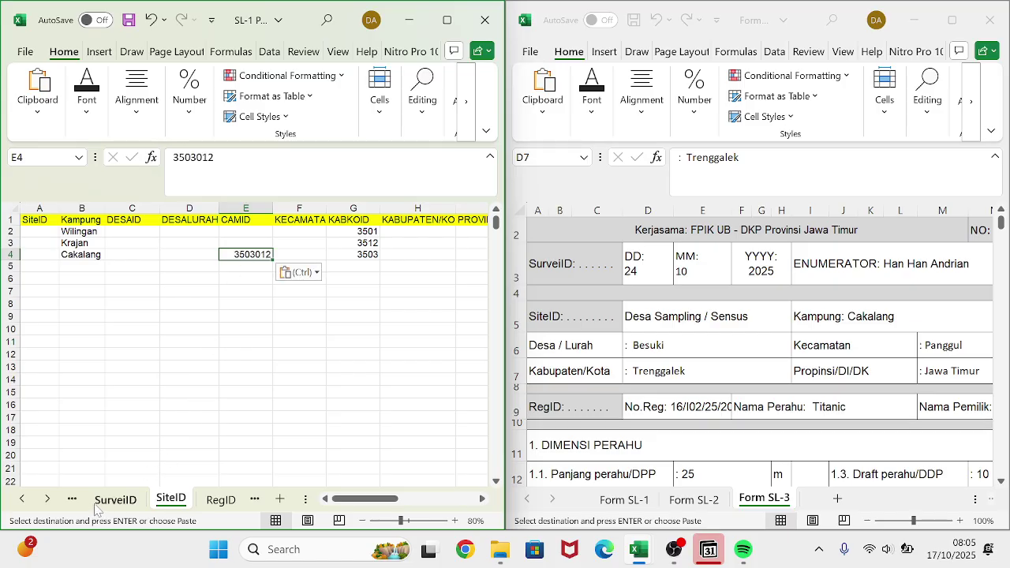
click(113, 503)
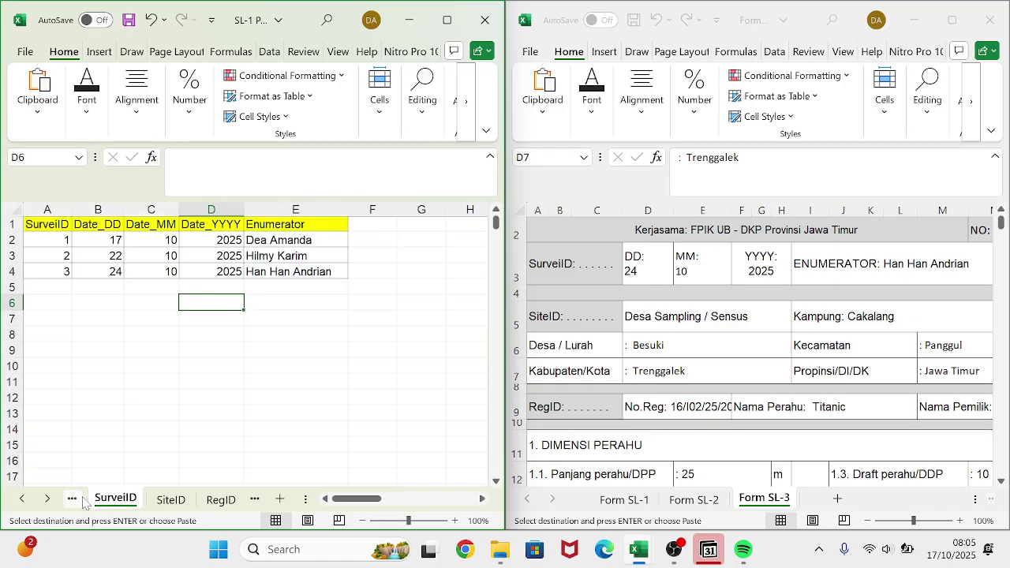
- Go to the CAMID reference sheet and open the Find box
click(79, 502)
click(80, 502)
click(82, 502)
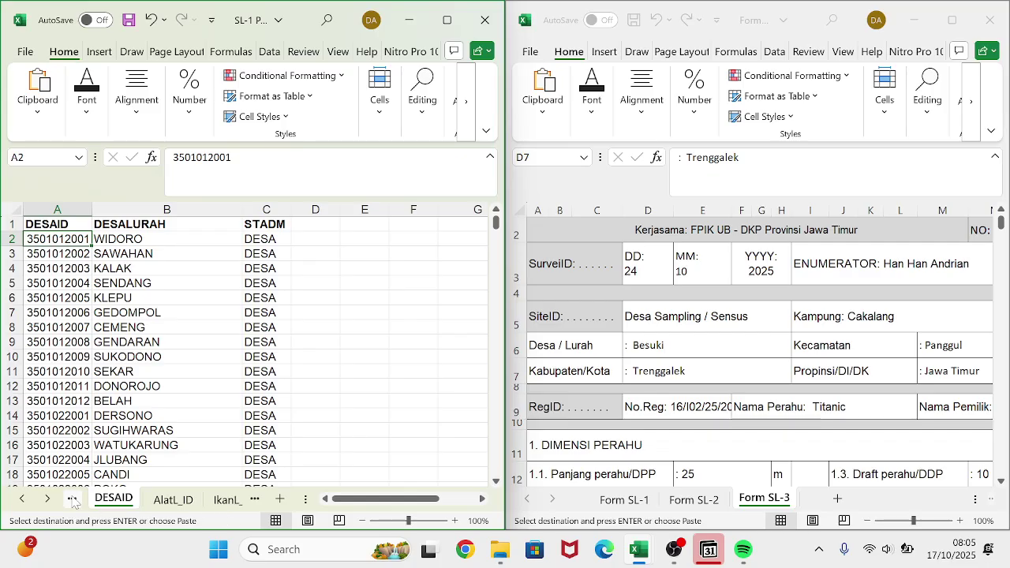
click(73, 502)
click(72, 502)
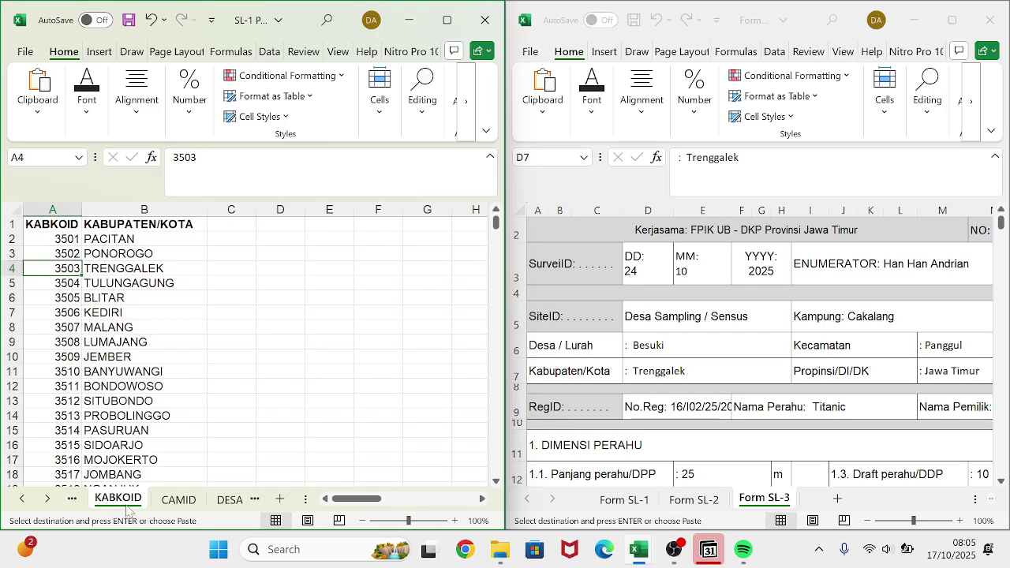
click(177, 500)
click(178, 435)
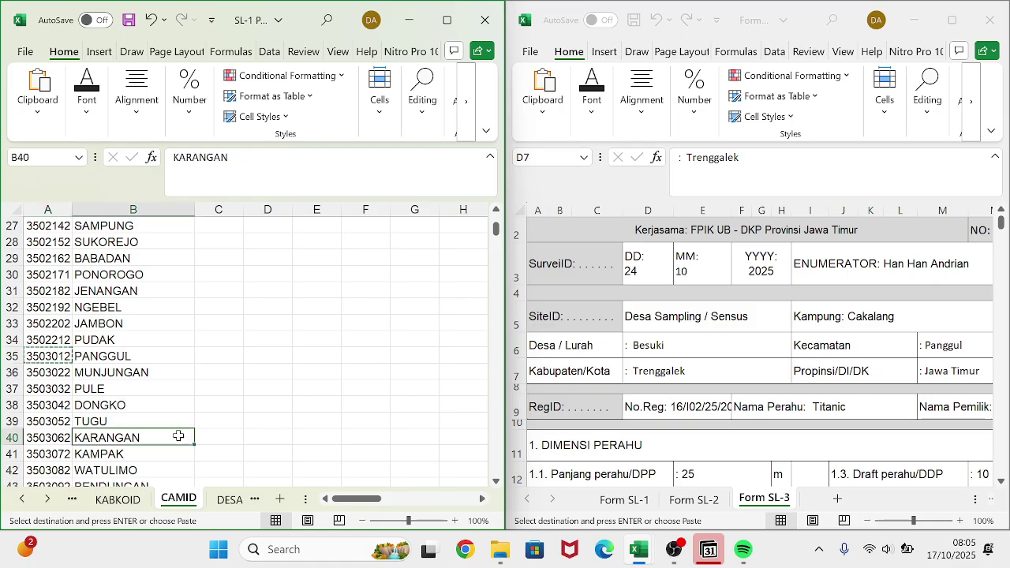
key(ctrl+f)
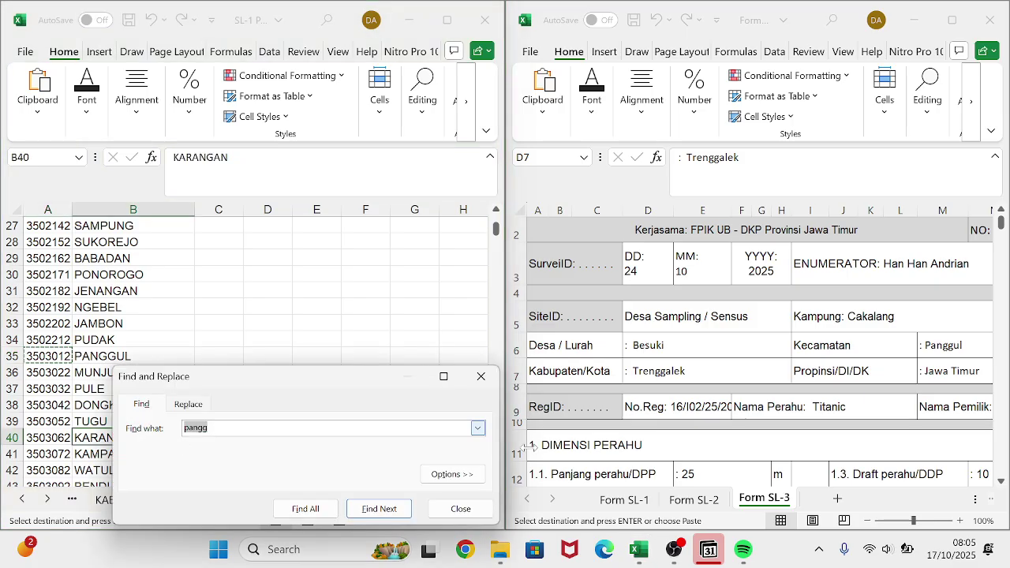
- Check Krajan's district on Form SL-2, then find PANARUKAN and copy its code 3512062
click(676, 500)
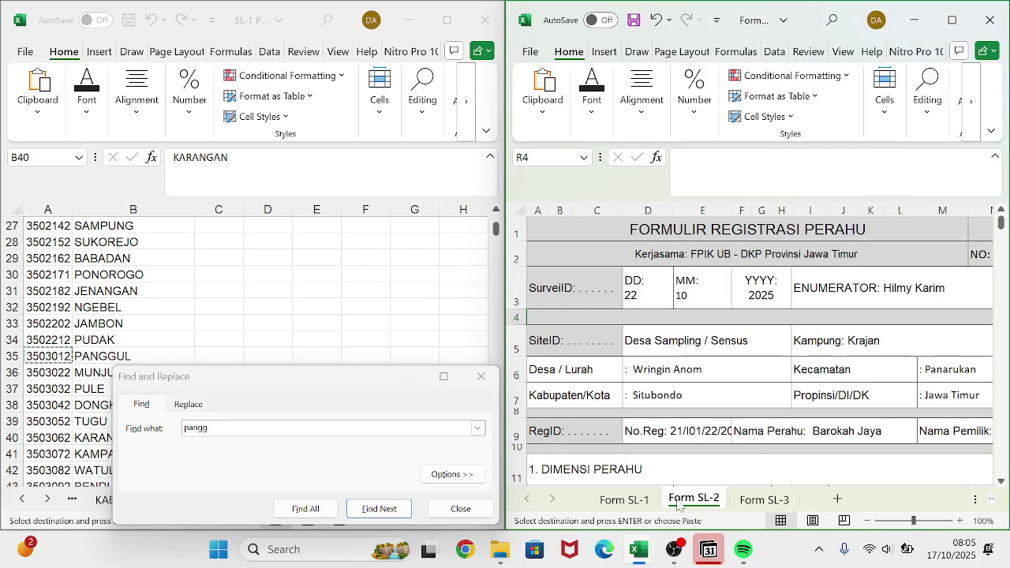
click(304, 442)
text(pa)
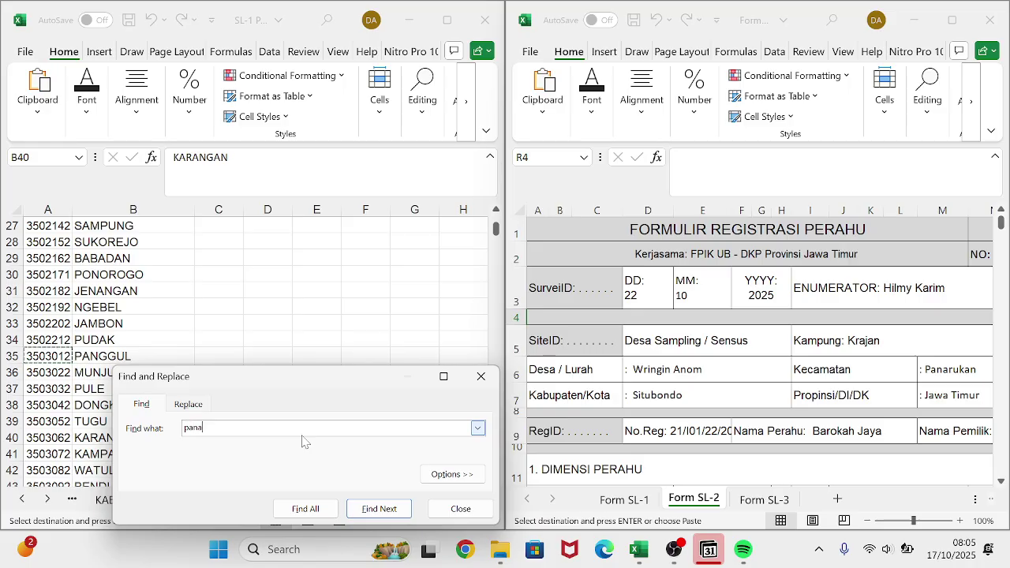
key(Return)
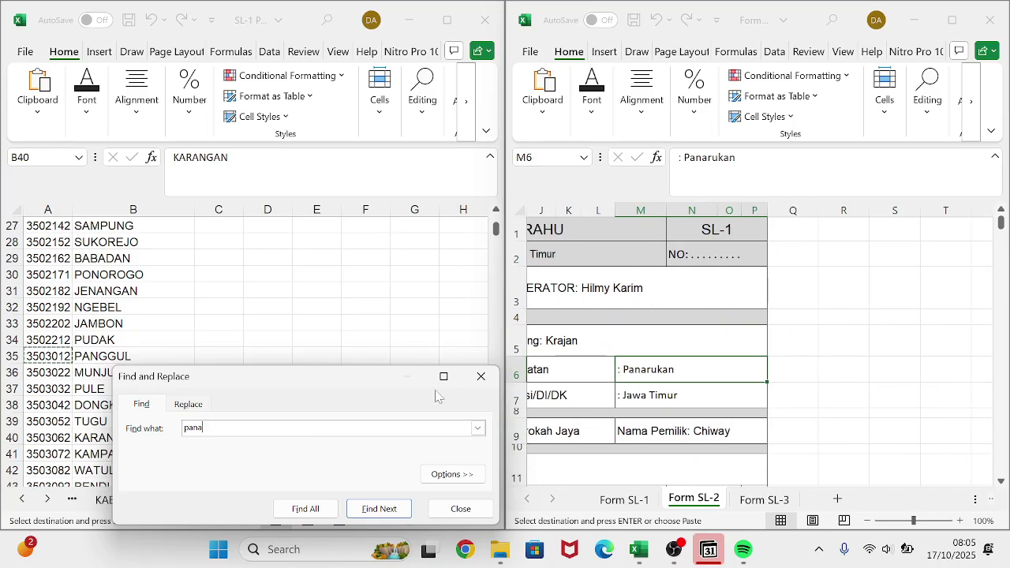
click(484, 385)
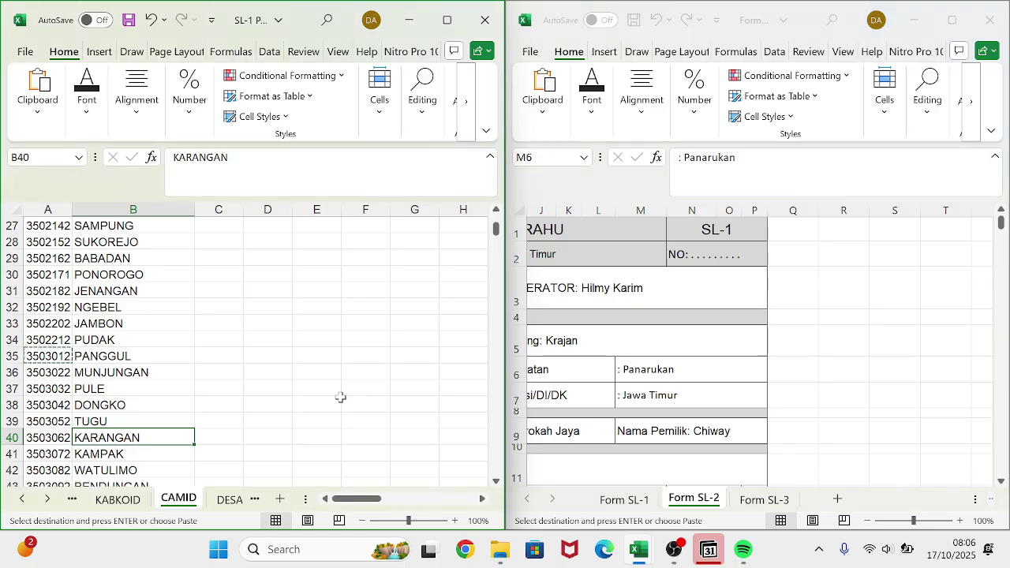
key(ctrl+f)
key(Return)
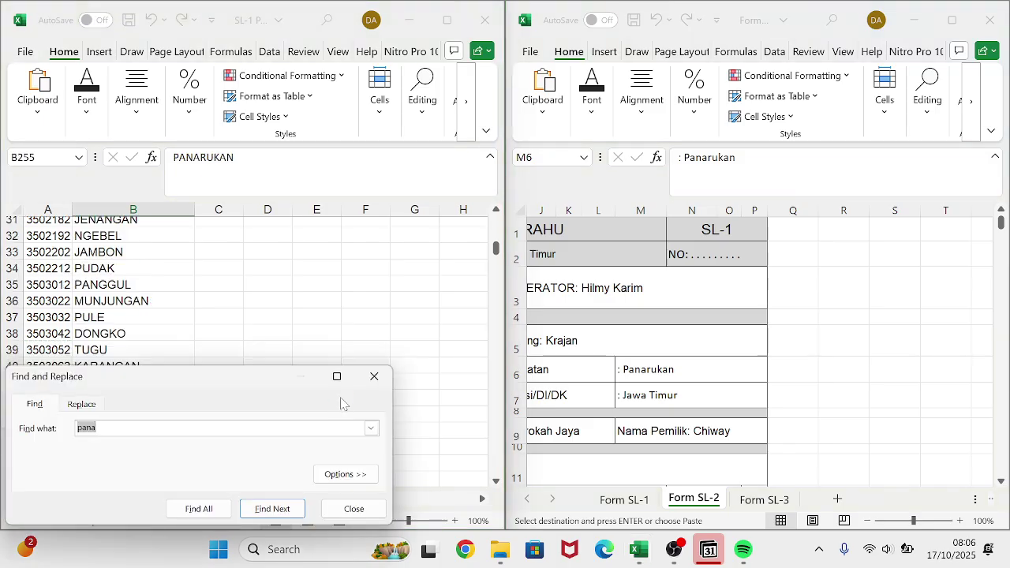
scroll(157, 324, down, 1)
scroll(157, 325, down, 1)
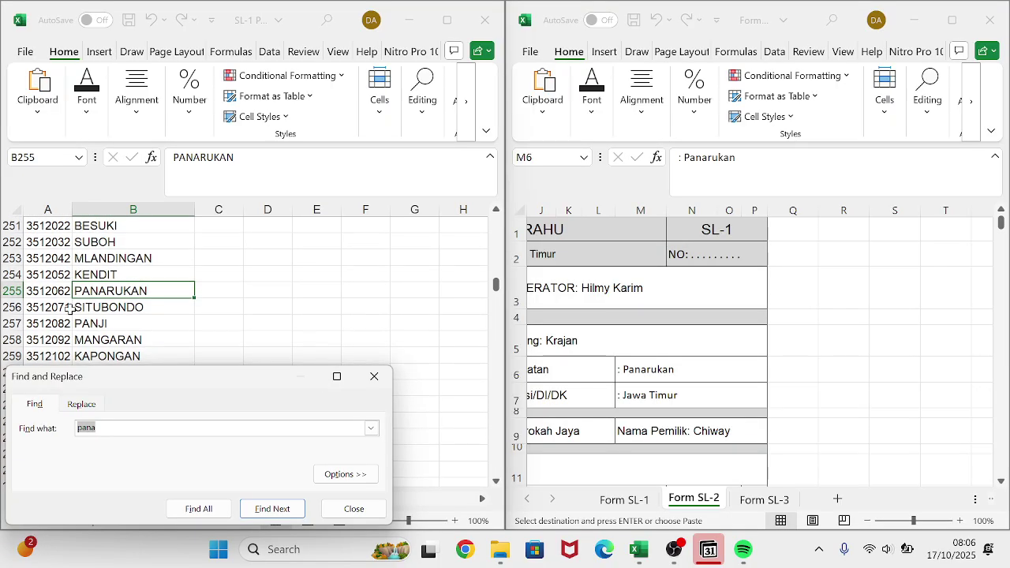
click(47, 291)
key(ctrl+c)
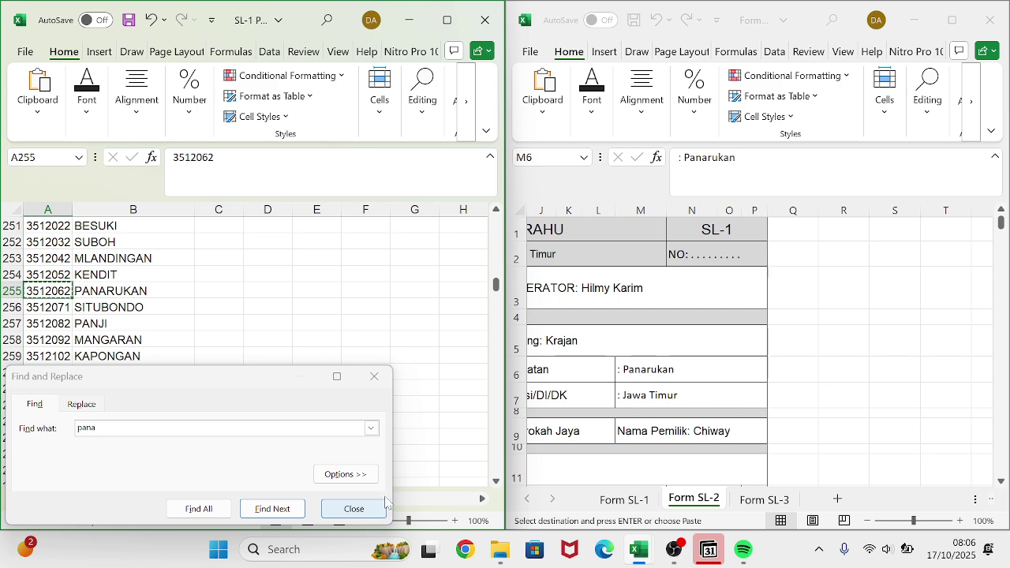
- Paste 3512062 into Krajan's CAMID cell E3 on the SiteID sheet
mouse_move(640, 556)
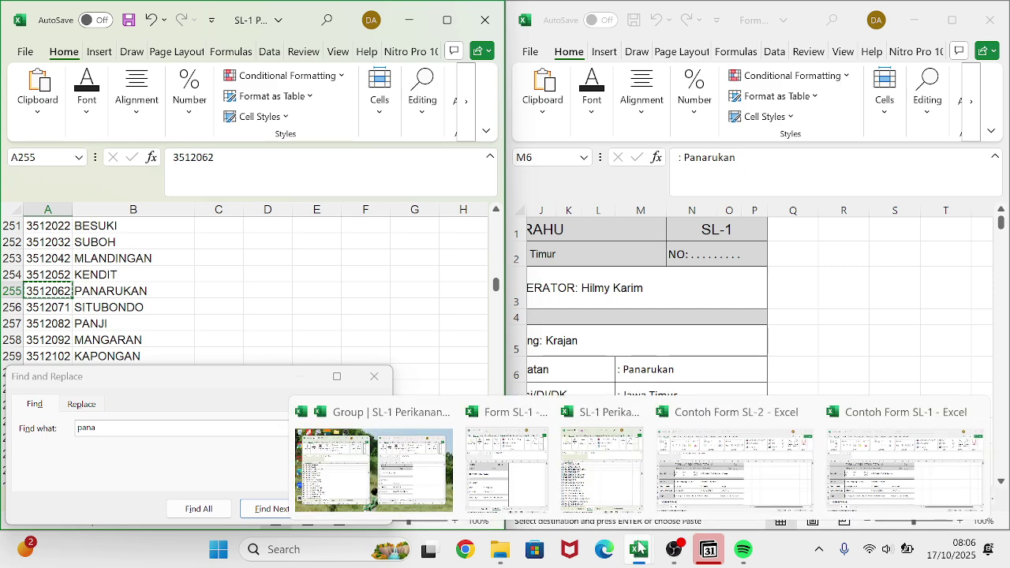
click(372, 378)
click(372, 379)
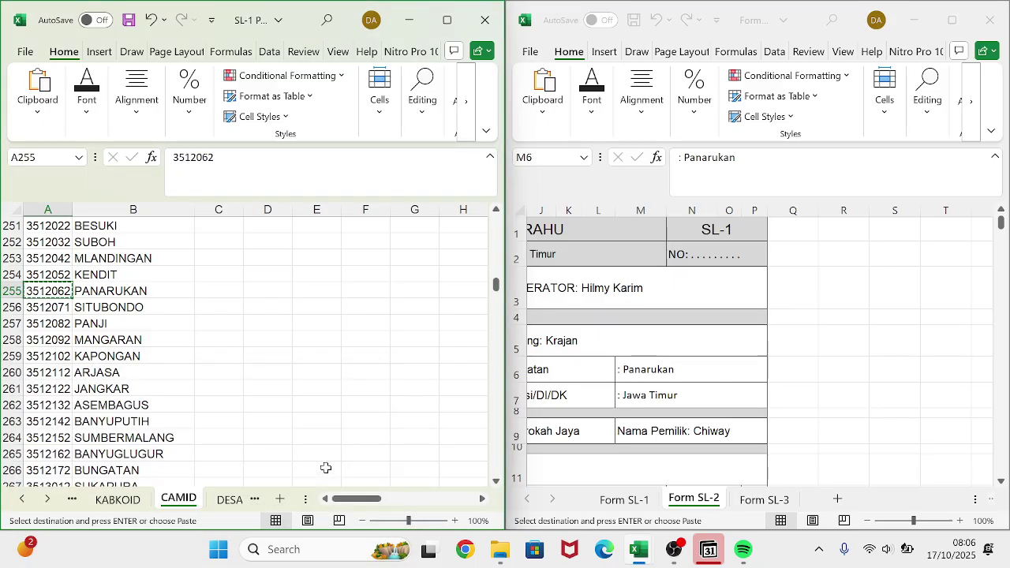
click(254, 499)
click(254, 499)
click(254, 499)
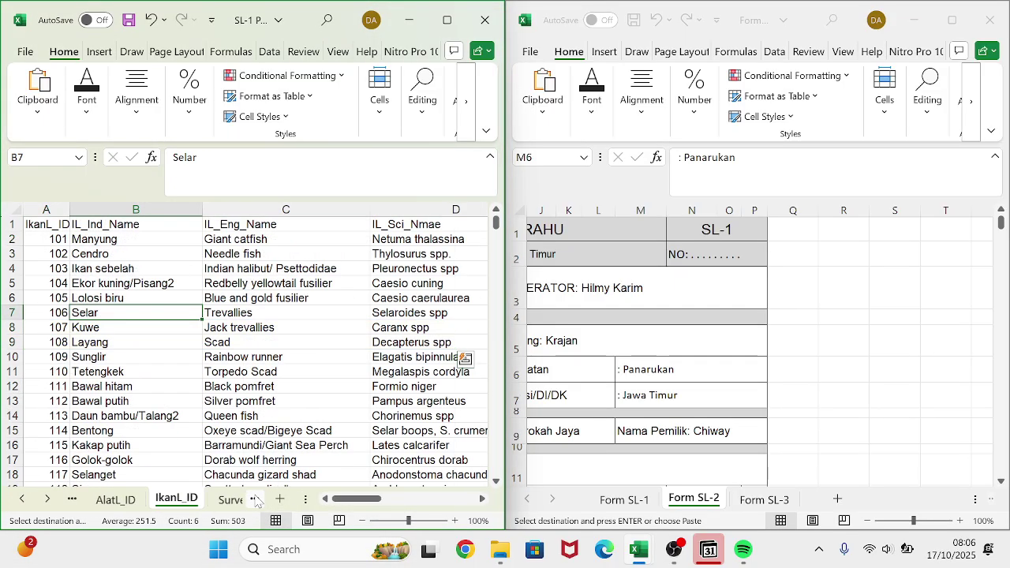
click(254, 499)
click(254, 500)
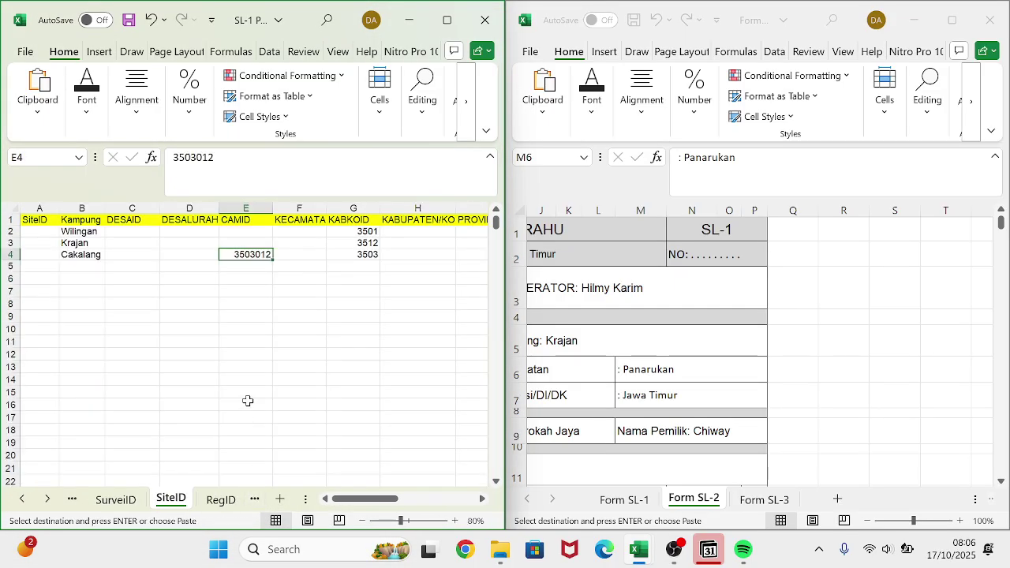
click(256, 243)
key(ctrl+v)
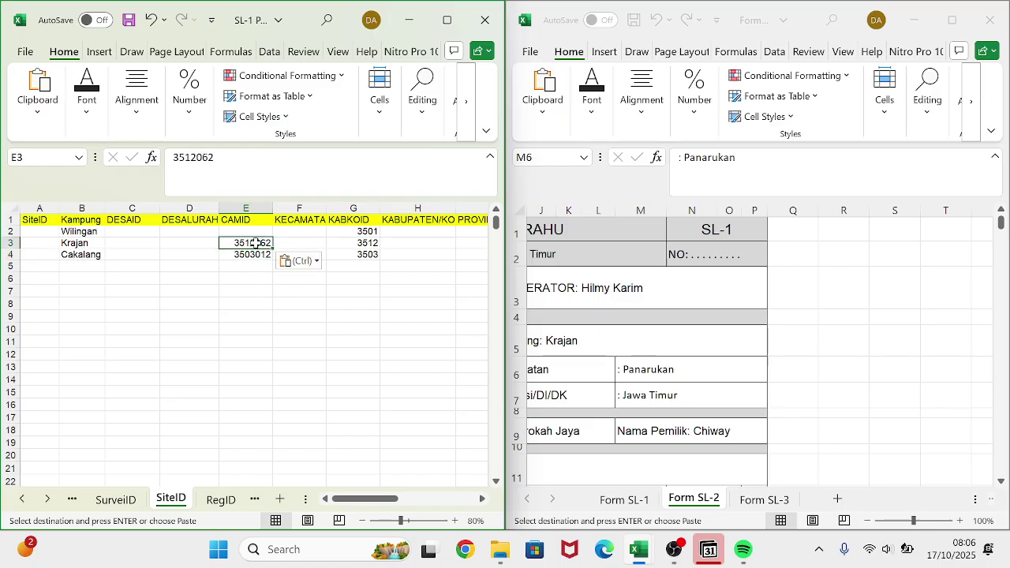
click(72, 500)
click(72, 499)
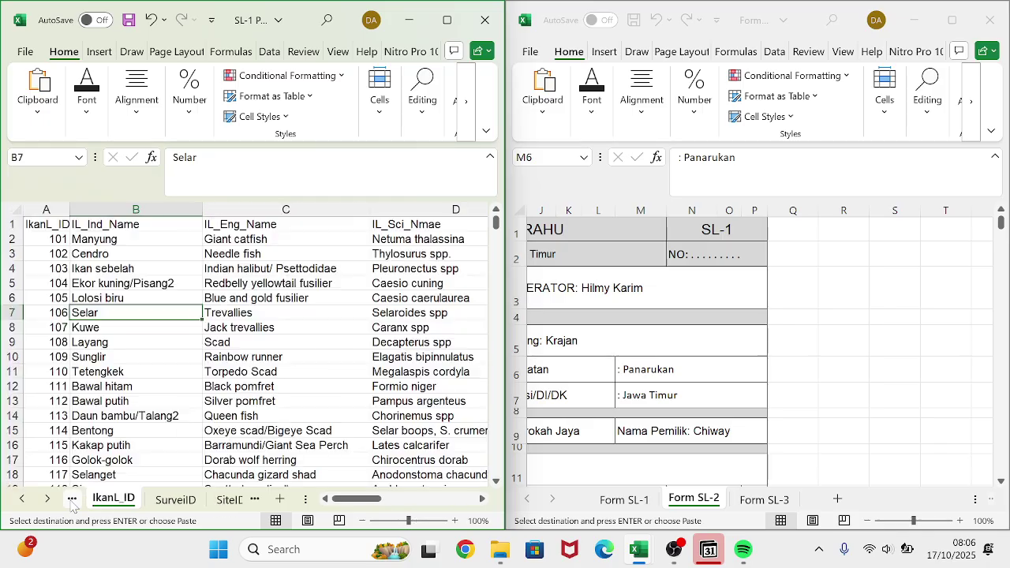
- Check Wilingan's district on Form SL-1 and take DONOROJO's code 3501012 from CAMID
click(72, 499)
click(72, 499)
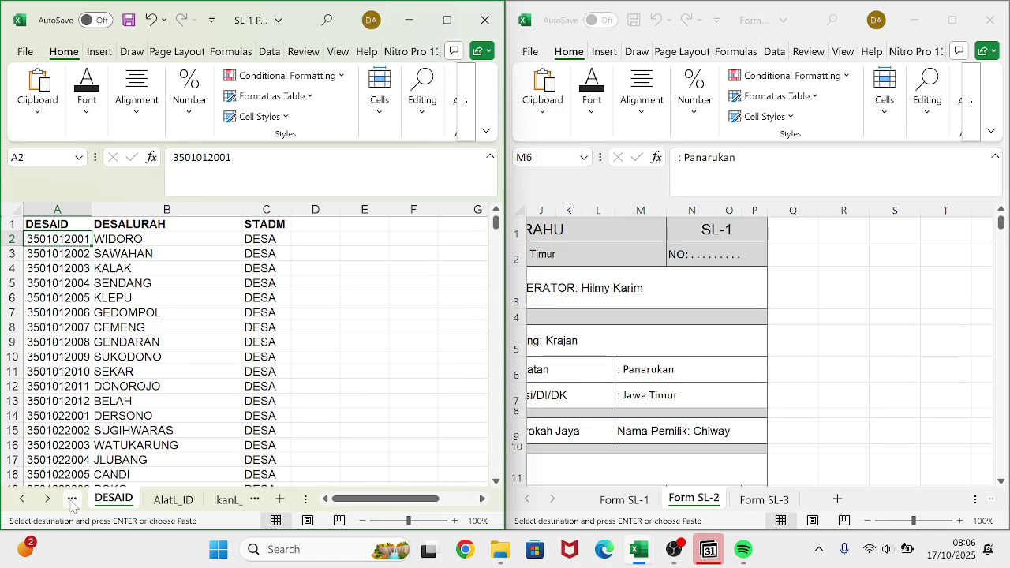
click(72, 500)
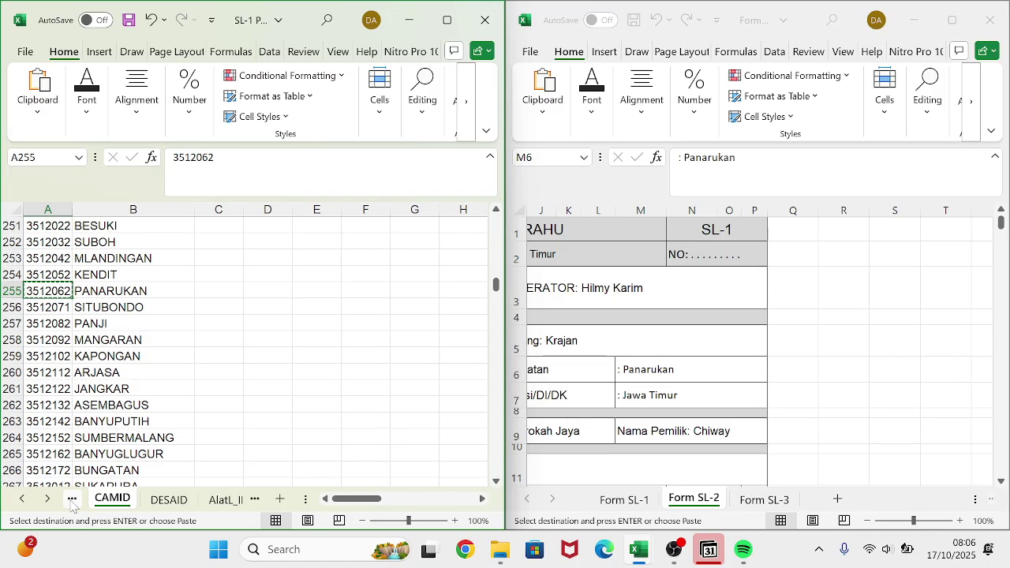
click(629, 500)
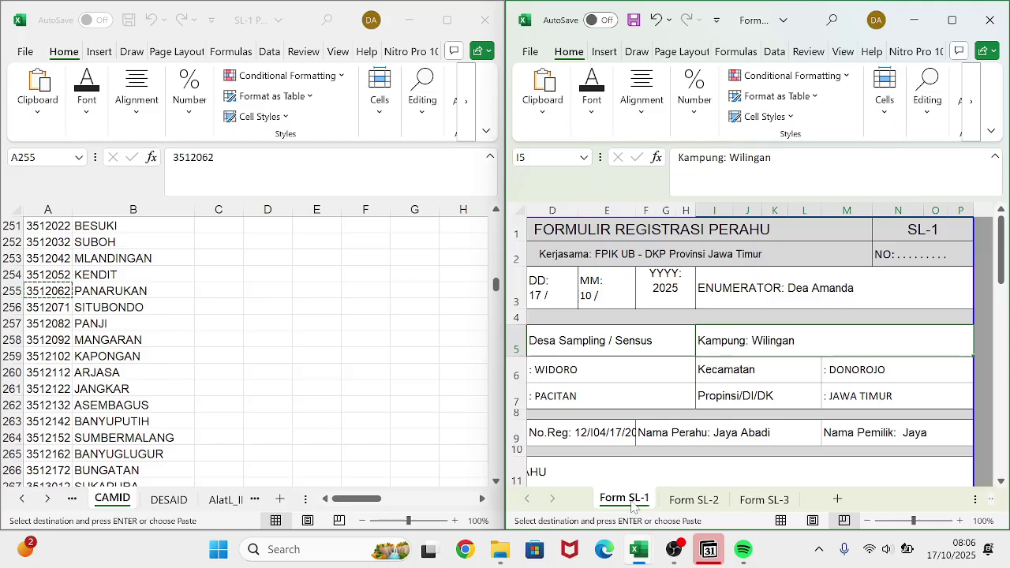
scroll(144, 341, up, 20)
scroll(145, 341, up, 20)
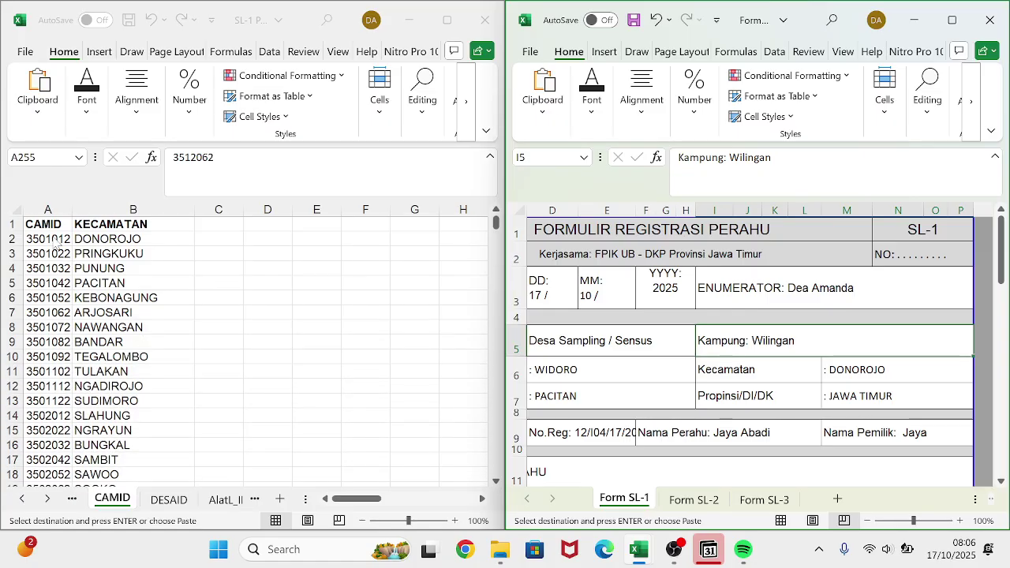
click(52, 238)
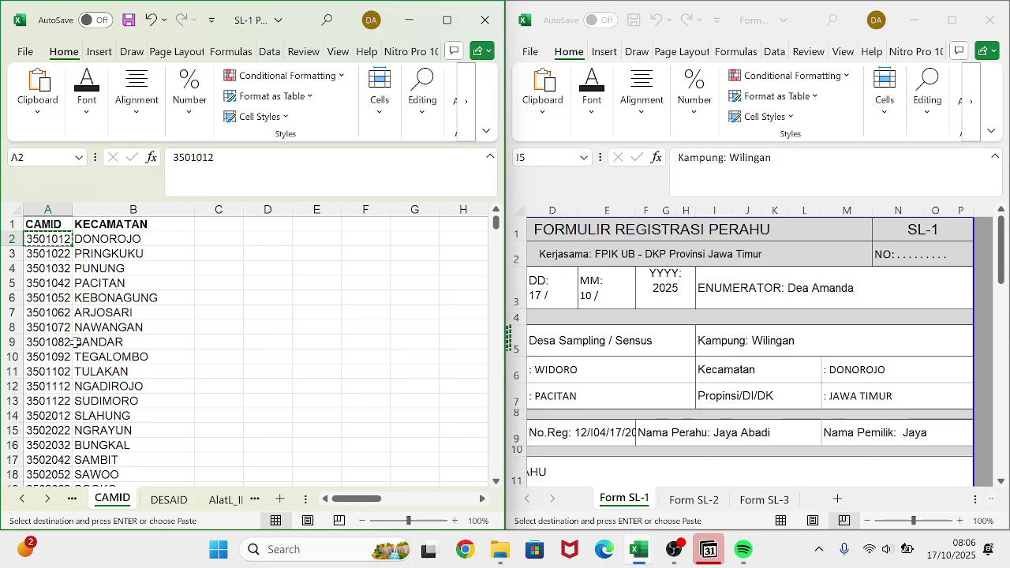
- Paste 3501012 into Wilingan's CAMID cell E2 on the SiteID sheet
click(239, 499)
click(258, 504)
click(258, 503)
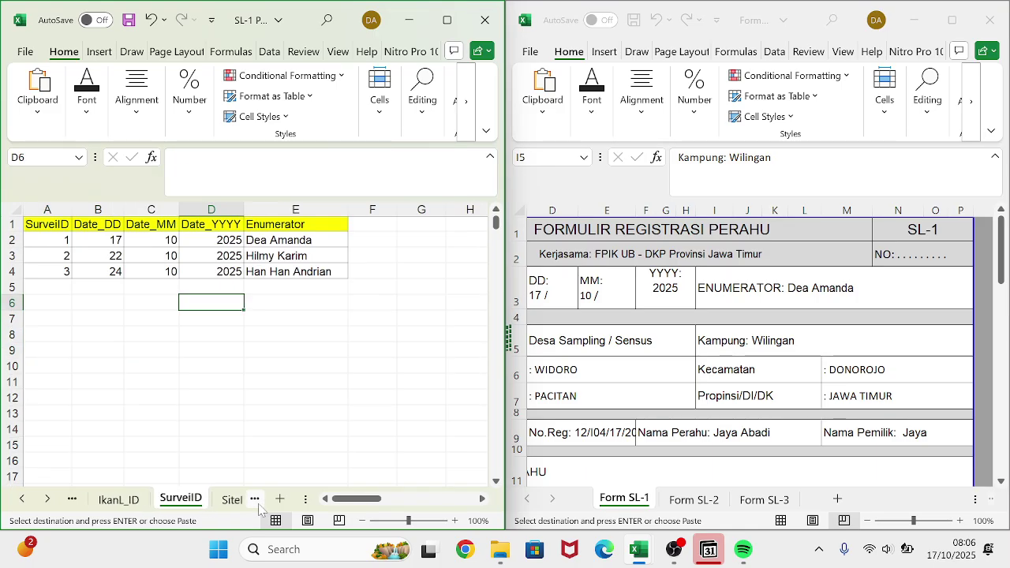
click(258, 504)
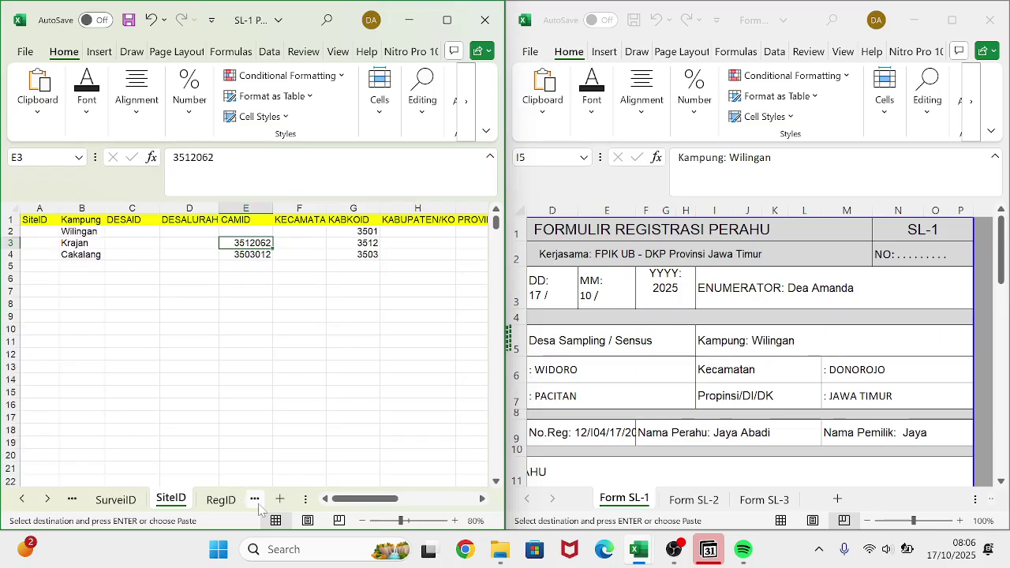
click(242, 230)
key(ctrl+v)
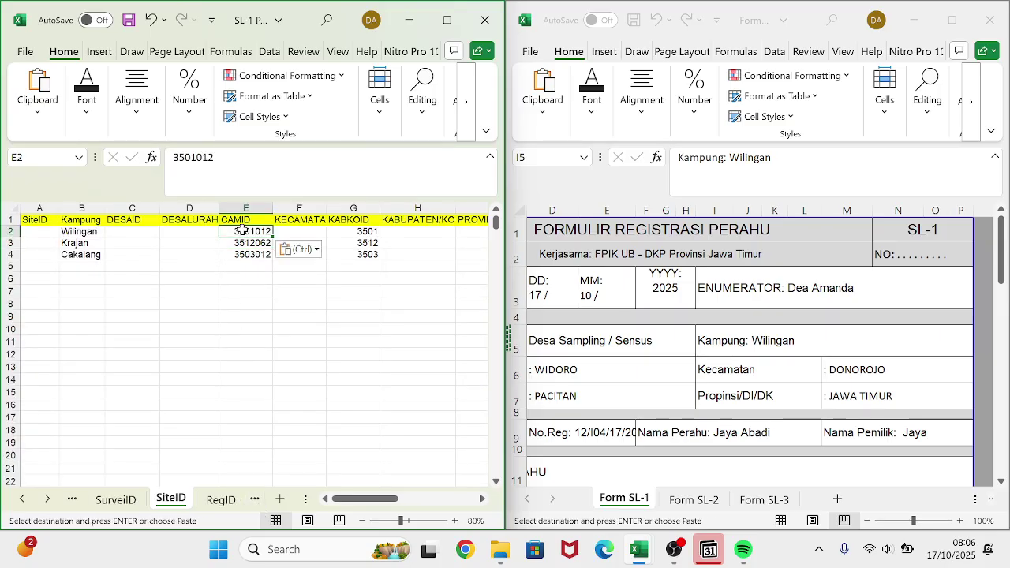
click(278, 314)
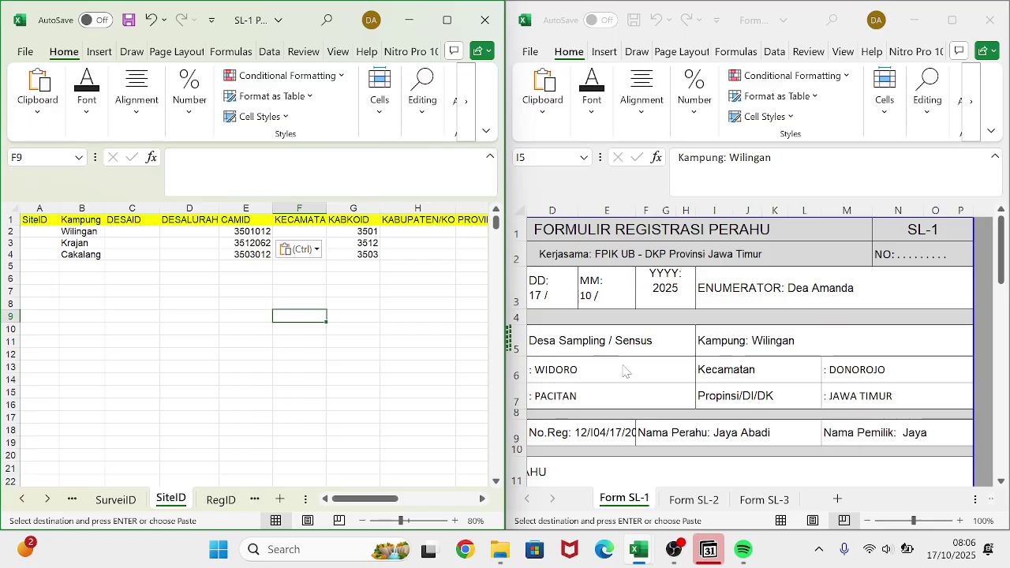
- Auto-fit column H so the KABUPATEN/KOTA header shows in full
scroll(625, 371, left, 3)
scroll(625, 371, left, 2)
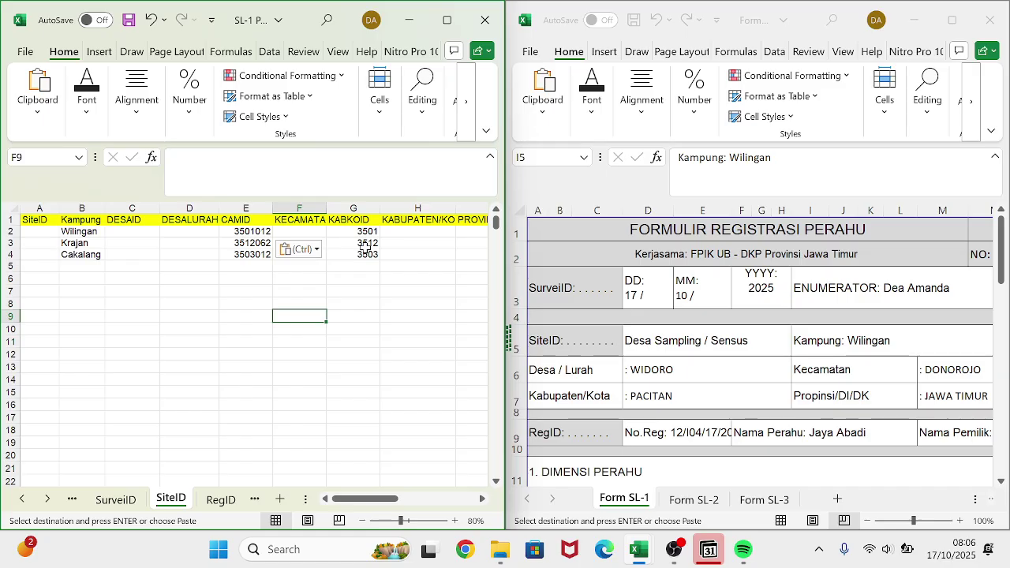
scroll(365, 248, right, 3)
scroll(366, 248, left, 2)
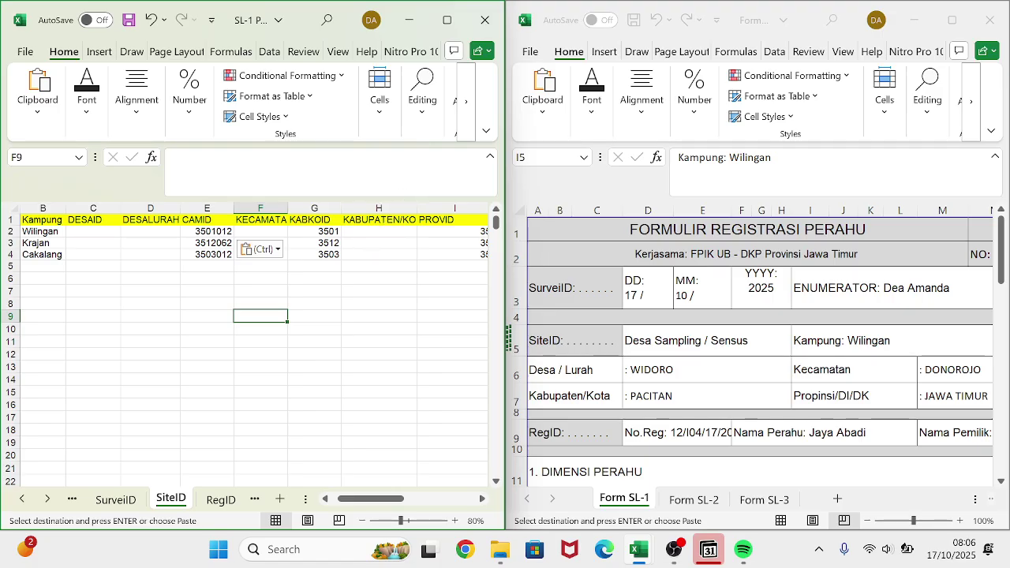
drag(419, 206, 418, 207)
double_click(419, 207)
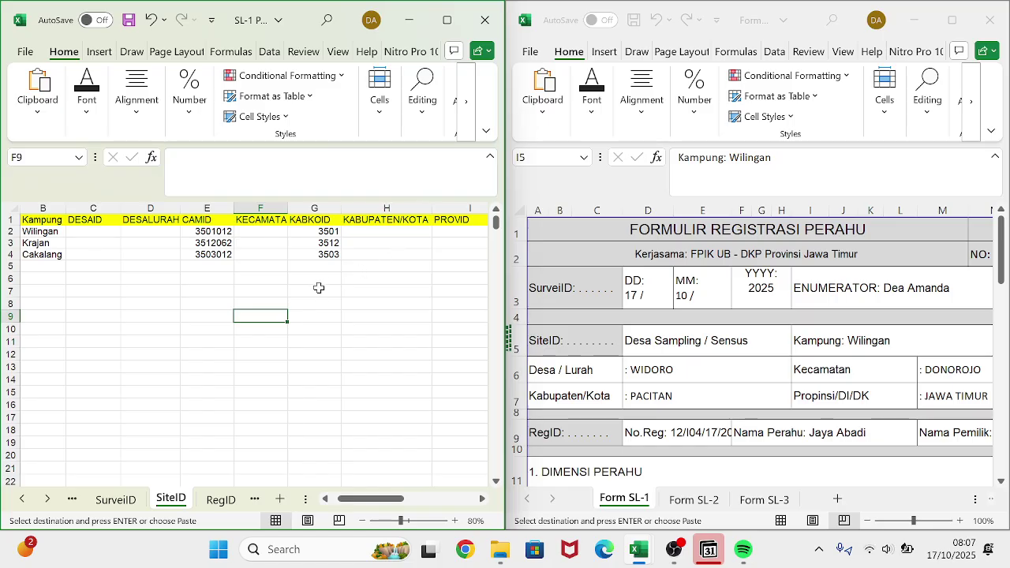
ctrl+scroll(318, 288, up, 4)
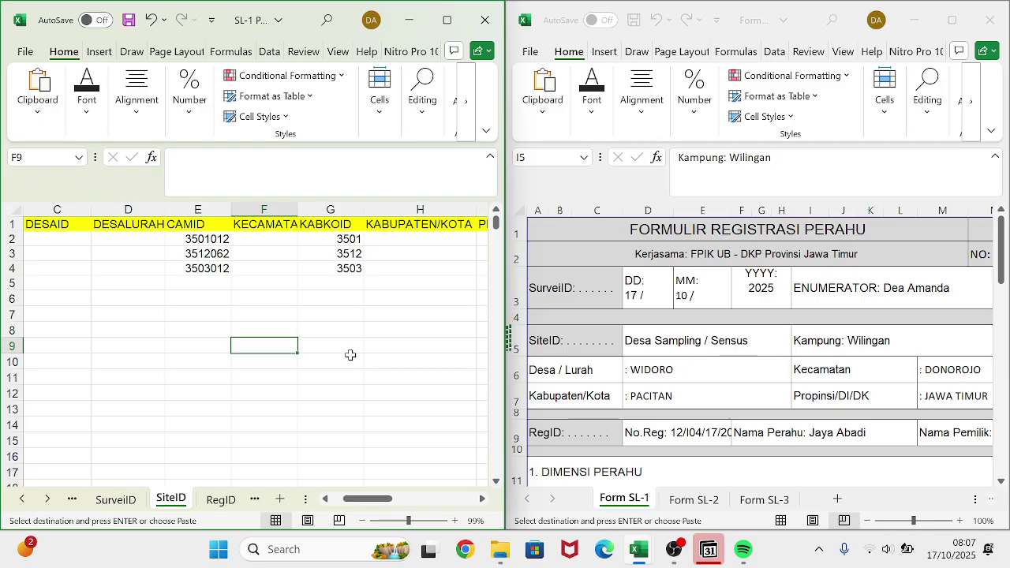
scroll(350, 355, left, 1)
scroll(350, 355, left, 2)
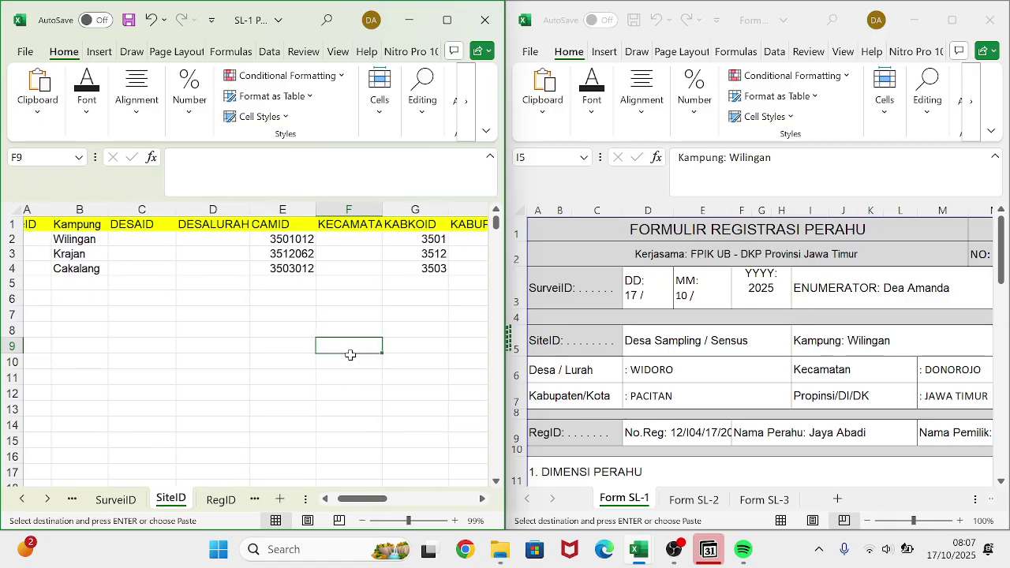
scroll(350, 355, left, 1)
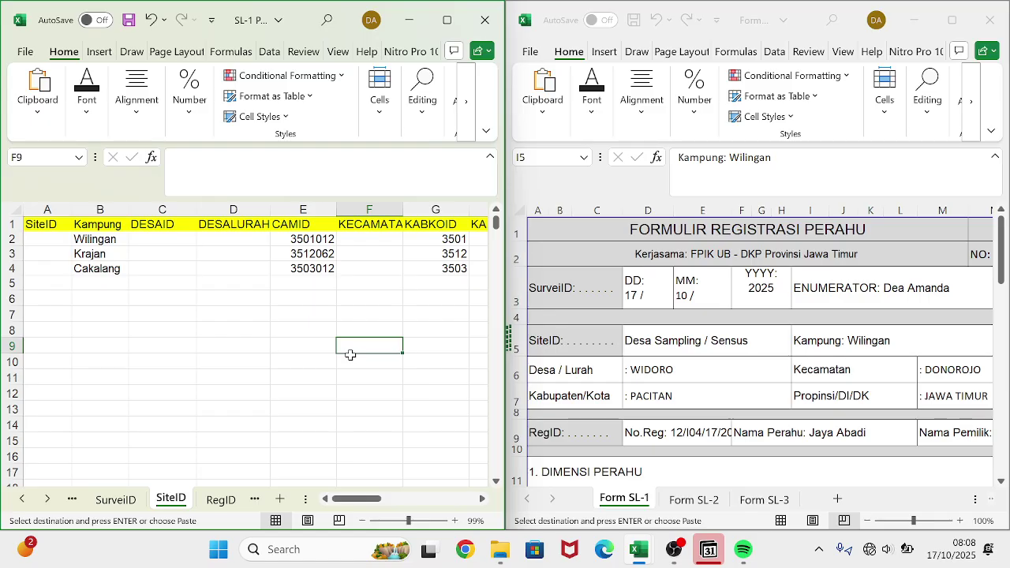
click(140, 281)
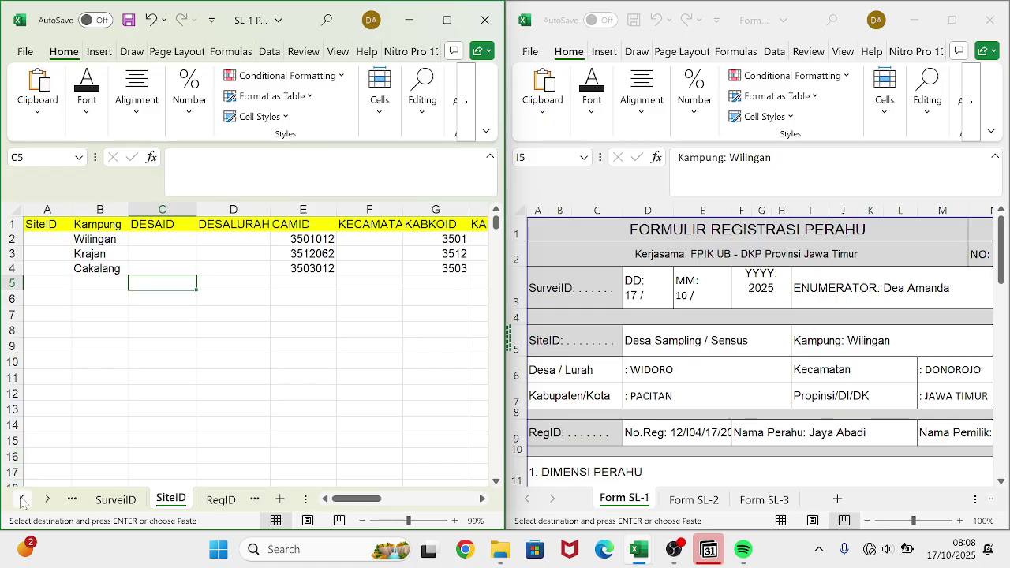
click(74, 500)
click(75, 501)
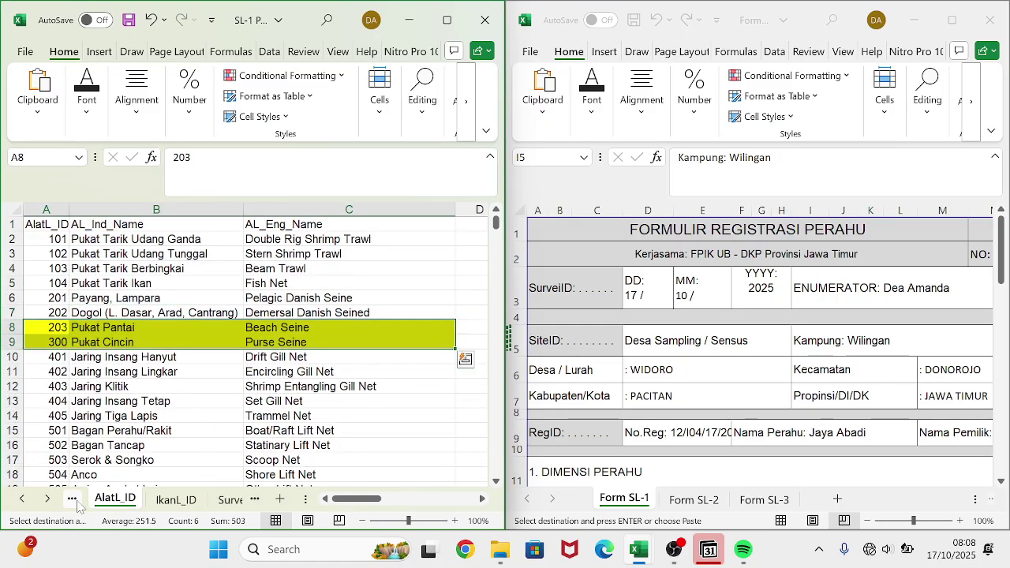
click(75, 501)
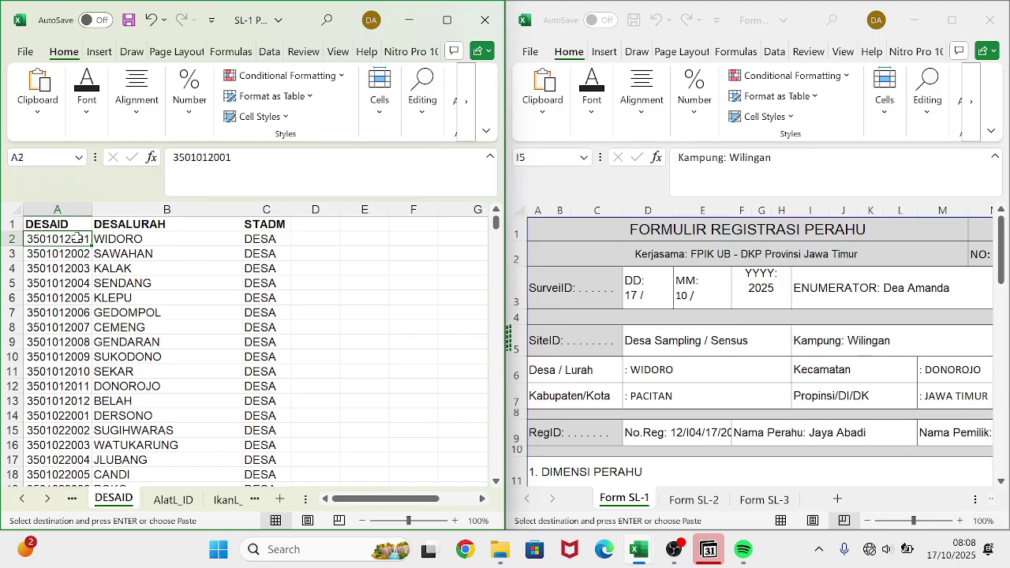
key(ctrl+c)
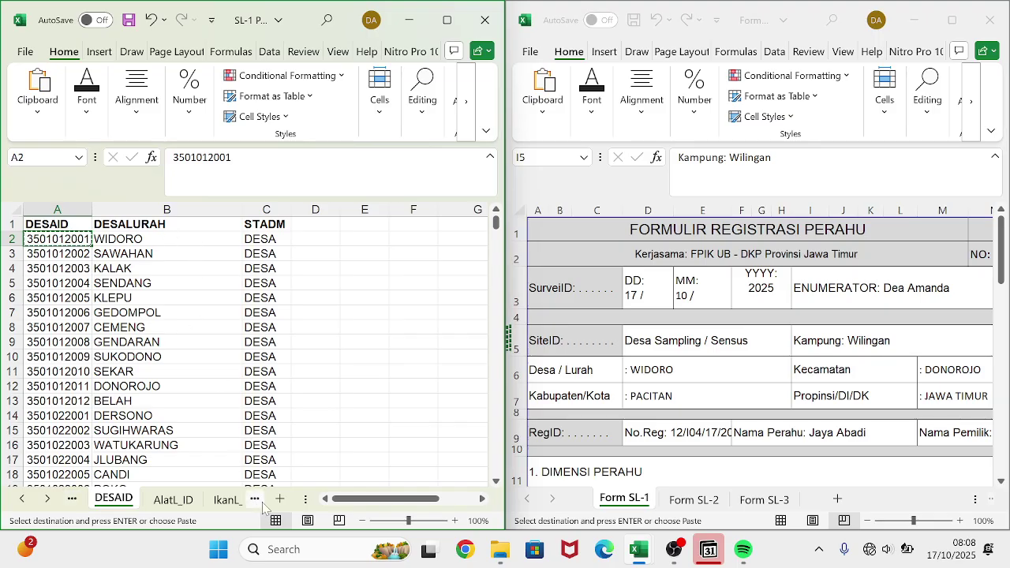
click(255, 499)
click(255, 499)
click(258, 500)
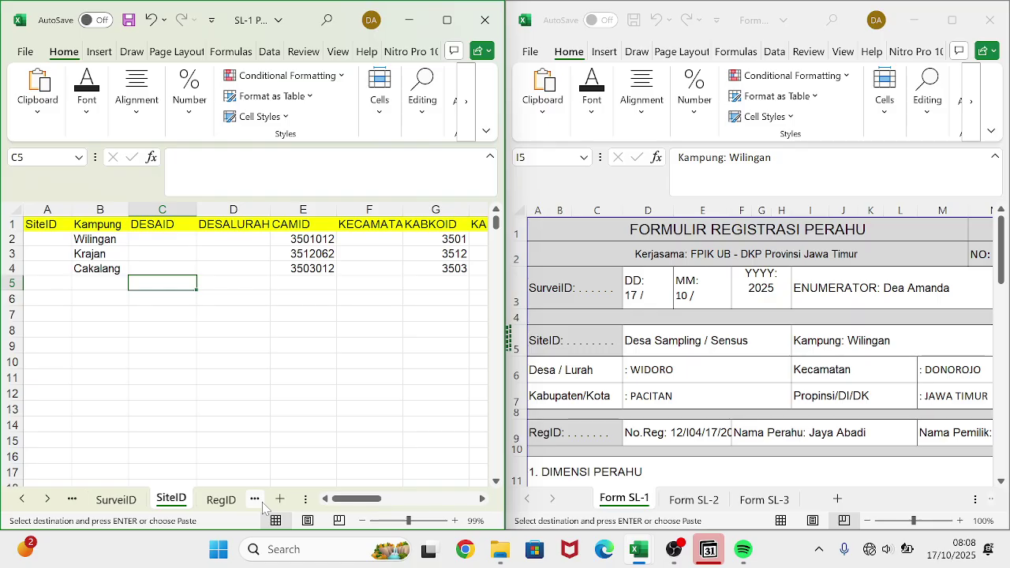
click(161, 239)
key(ctrl+v)
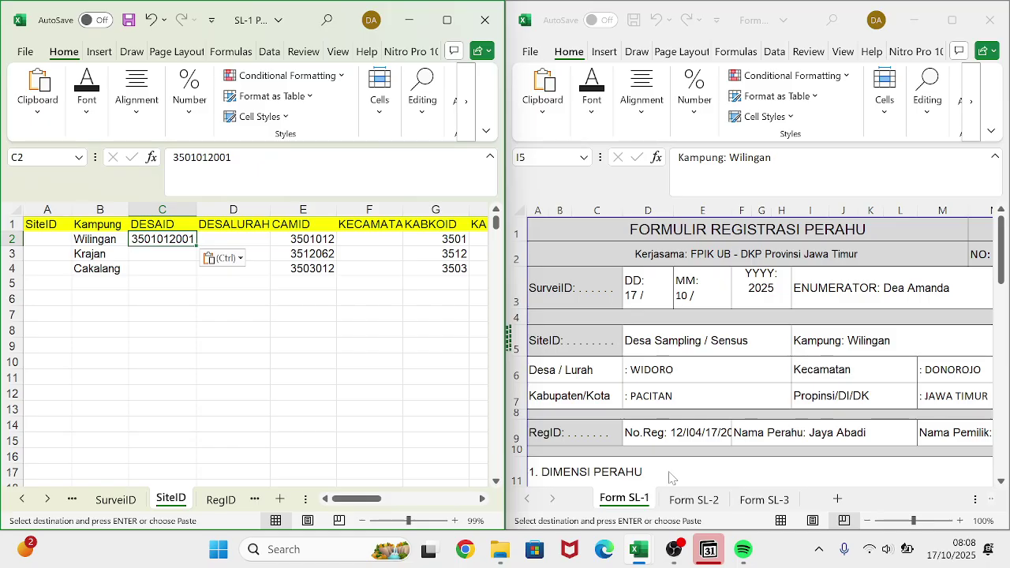
click(680, 497)
click(683, 498)
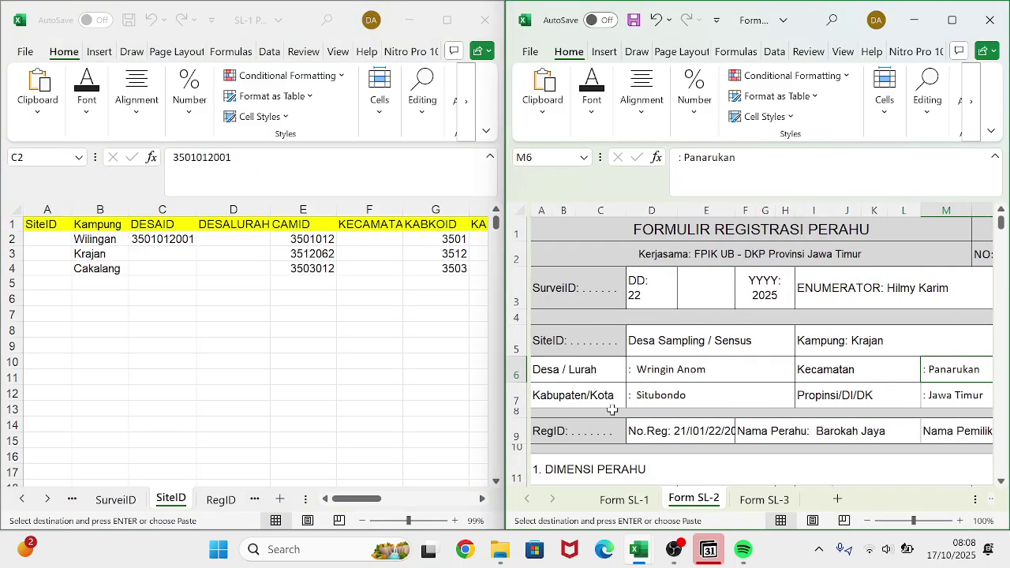
click(77, 503)
click(76, 504)
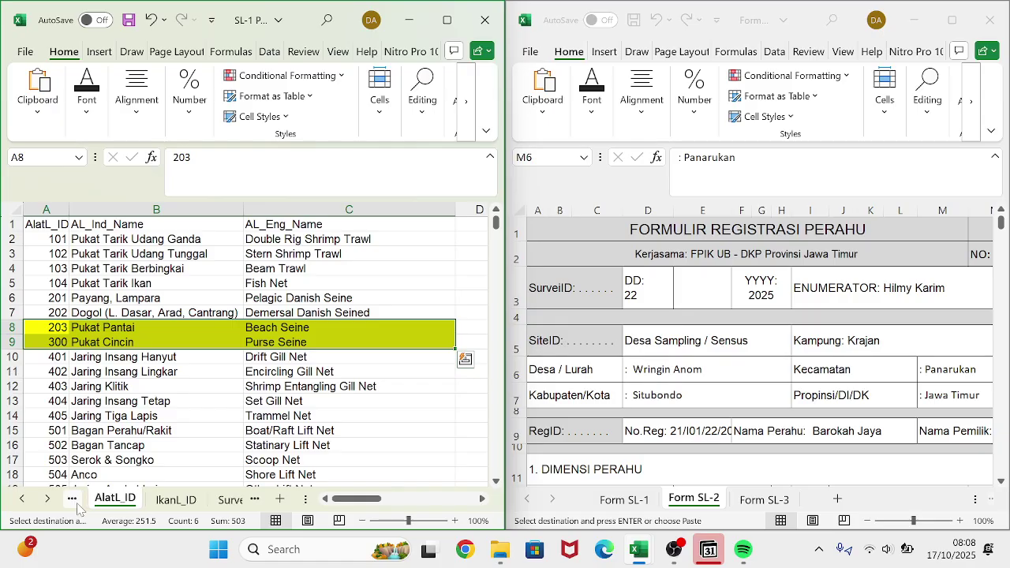
click(76, 503)
key(ctrl+f)
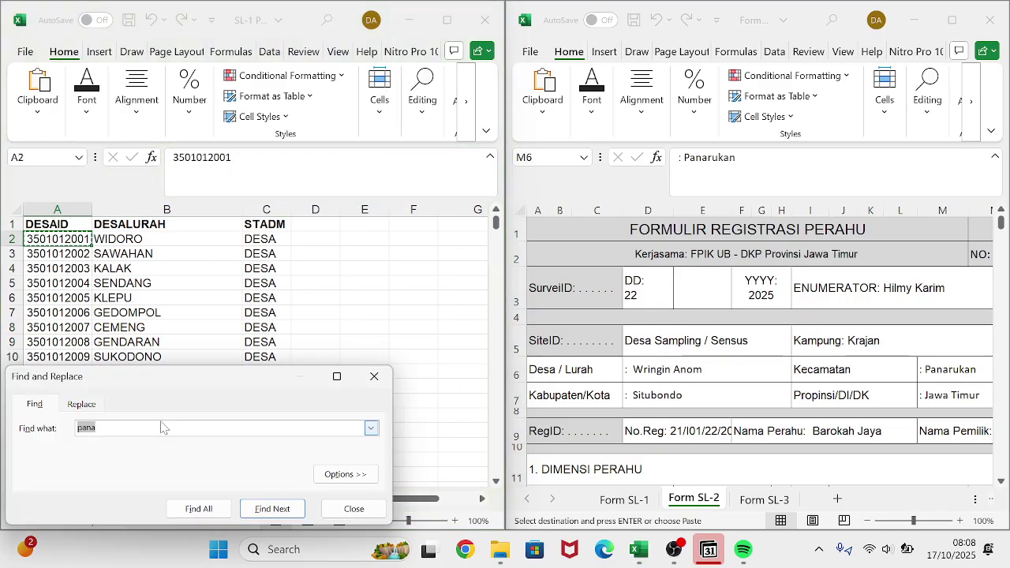
text(wring)
key(Return)
scroll(172, 341, down, 2)
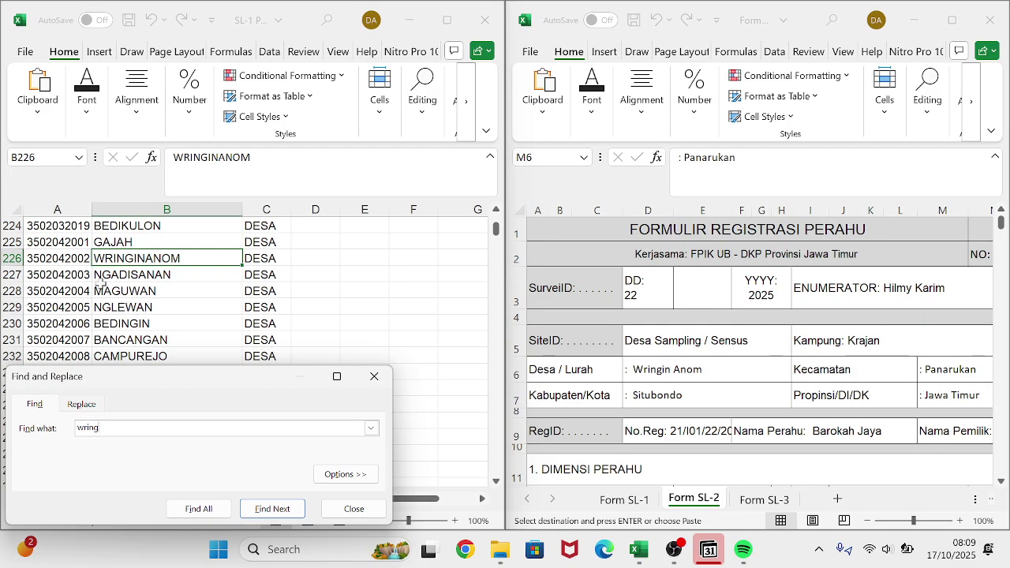
click(78, 270)
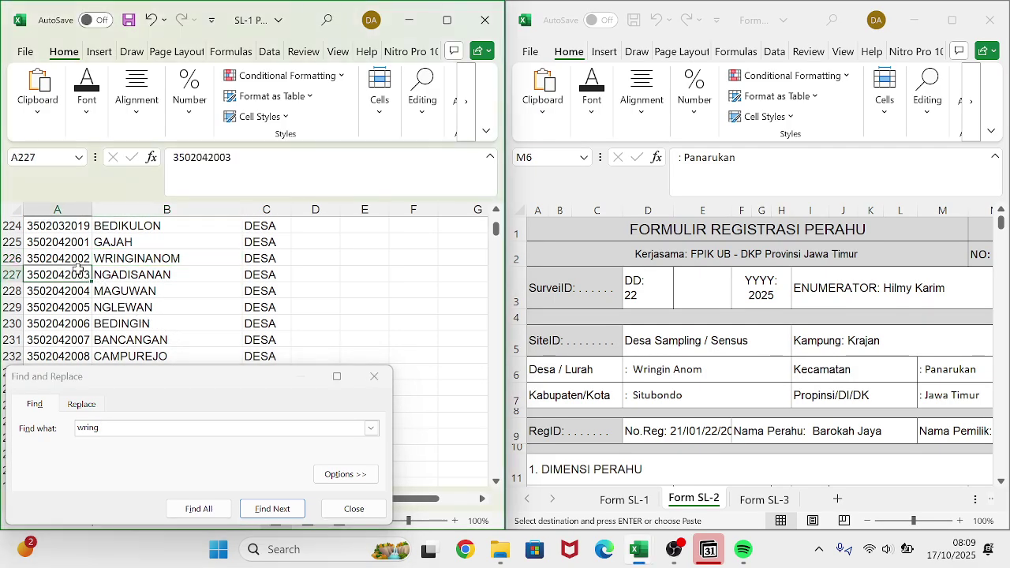
click(76, 259)
key(ctrl+c)
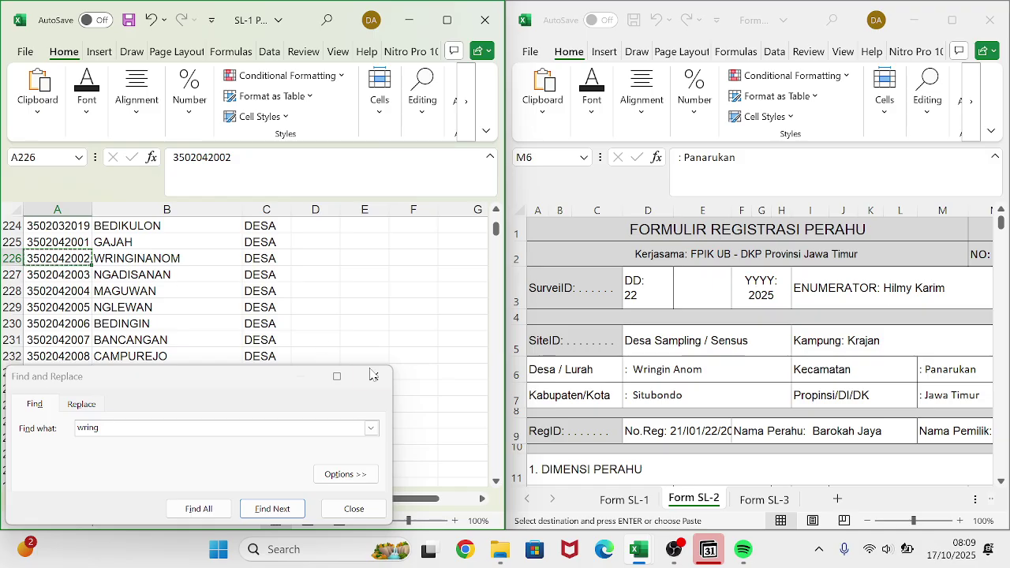
click(374, 377)
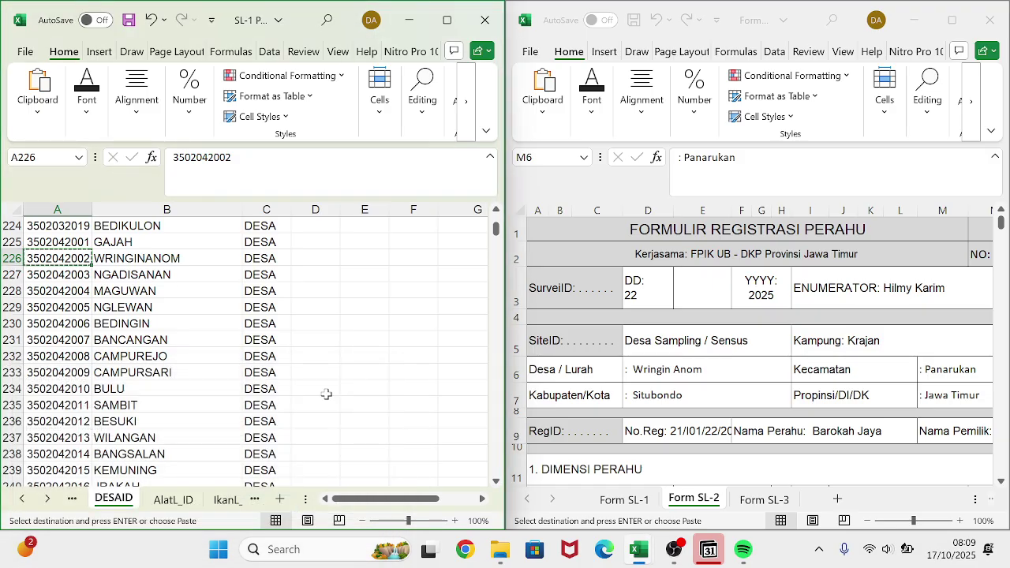
click(256, 500)
click(254, 500)
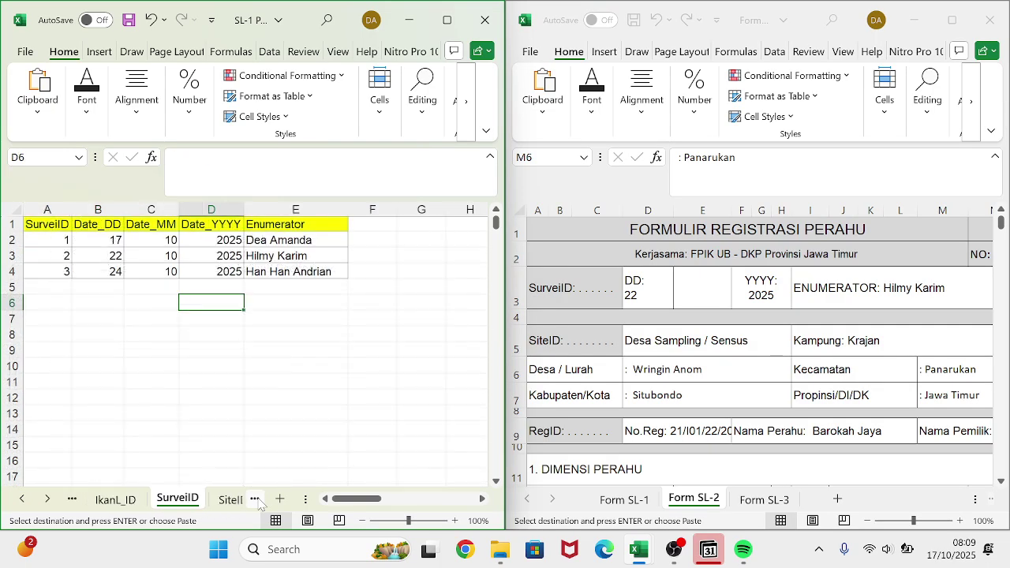
click(254, 500)
click(167, 252)
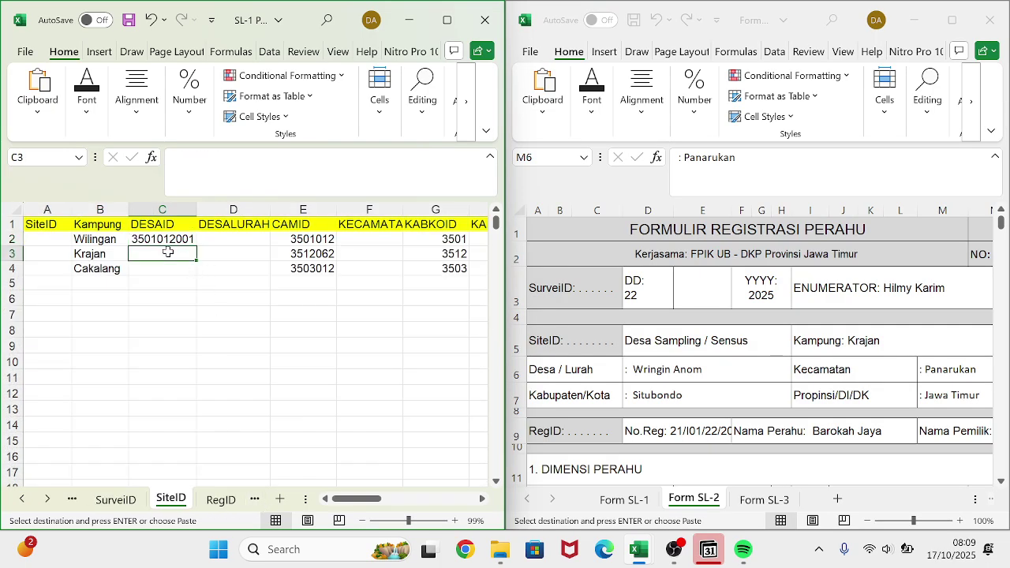
key(ctrl+v)
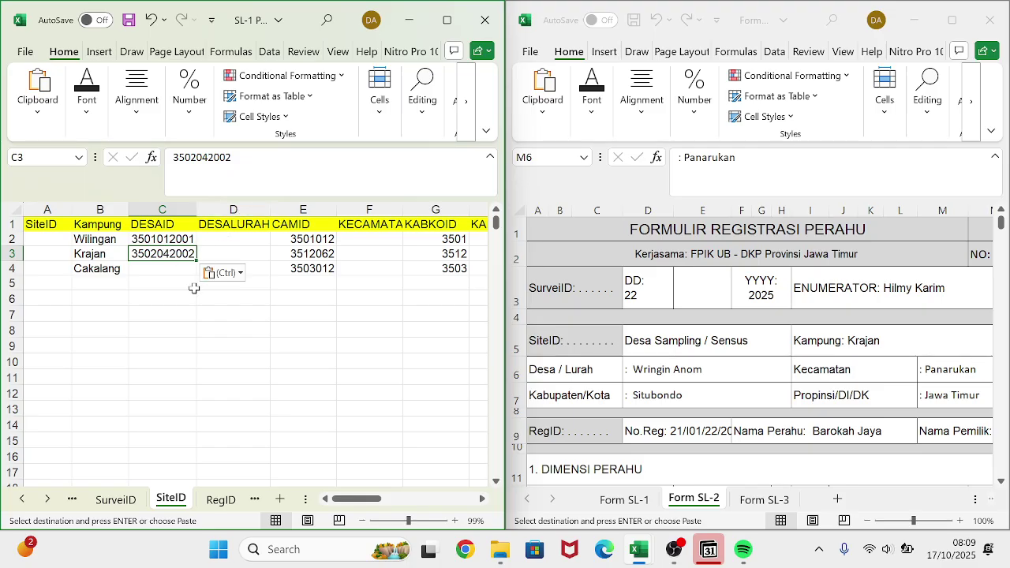
key(ctrl+f)
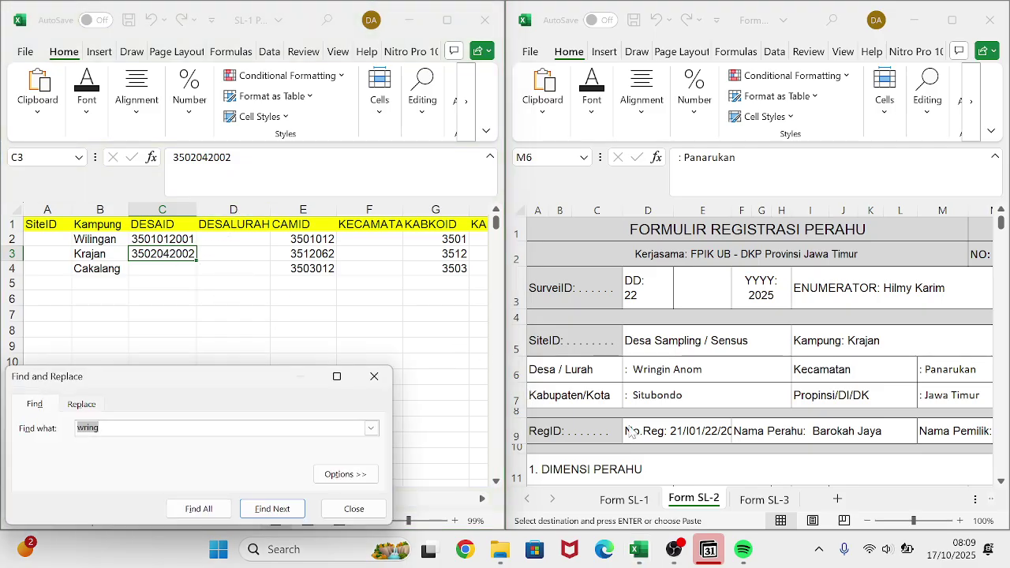
- Select Cakalang's DESAID cell C4 and search the SiteID sheet for 'besuki'
click(777, 500)
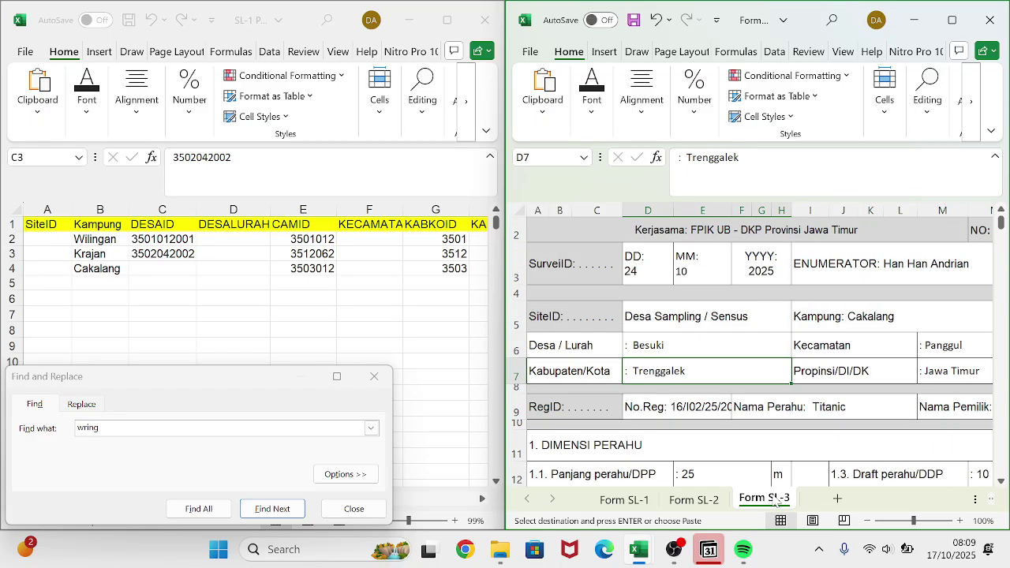
click(280, 262)
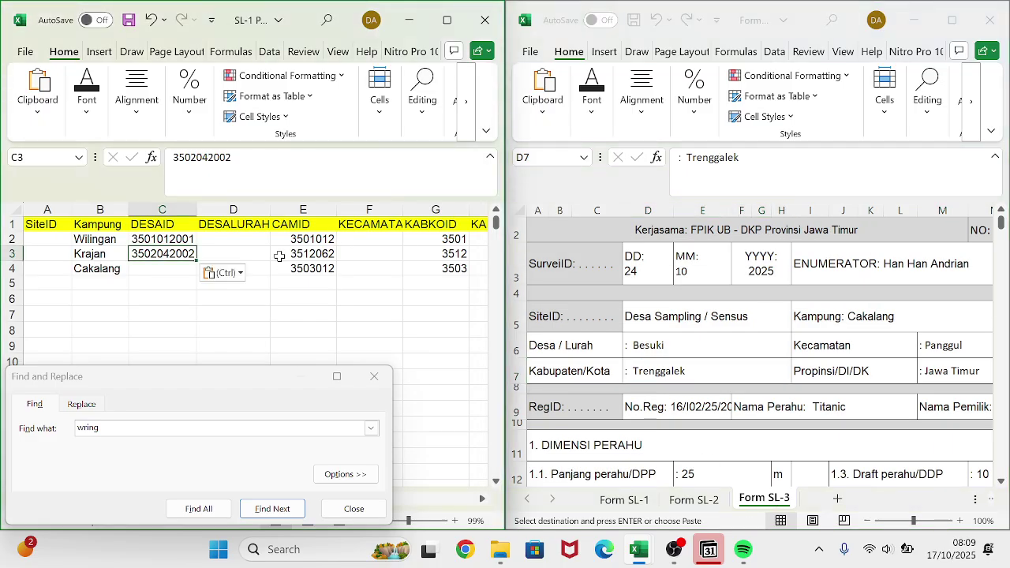
click(161, 269)
drag(135, 391, 136, 353)
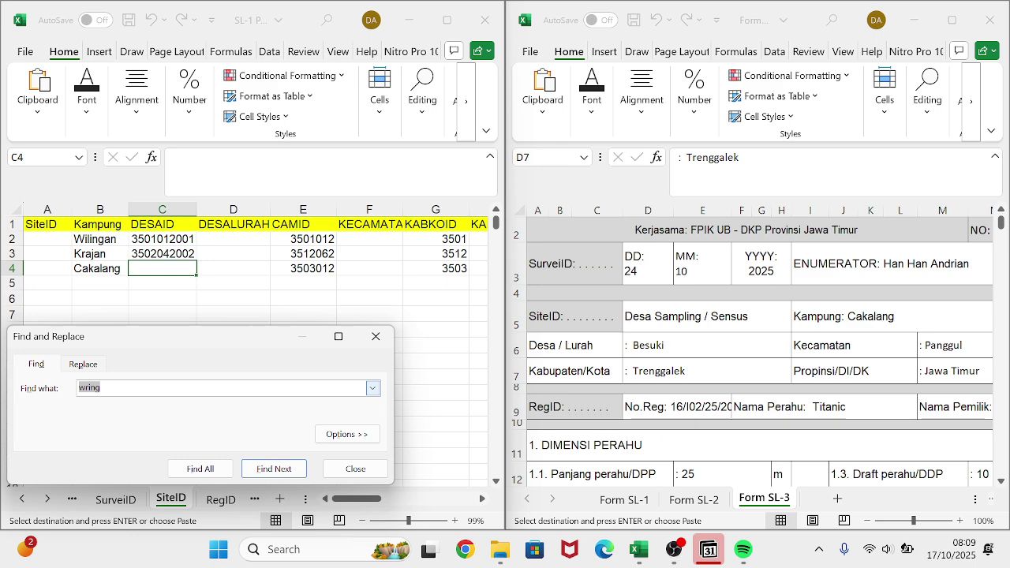
text(besu)
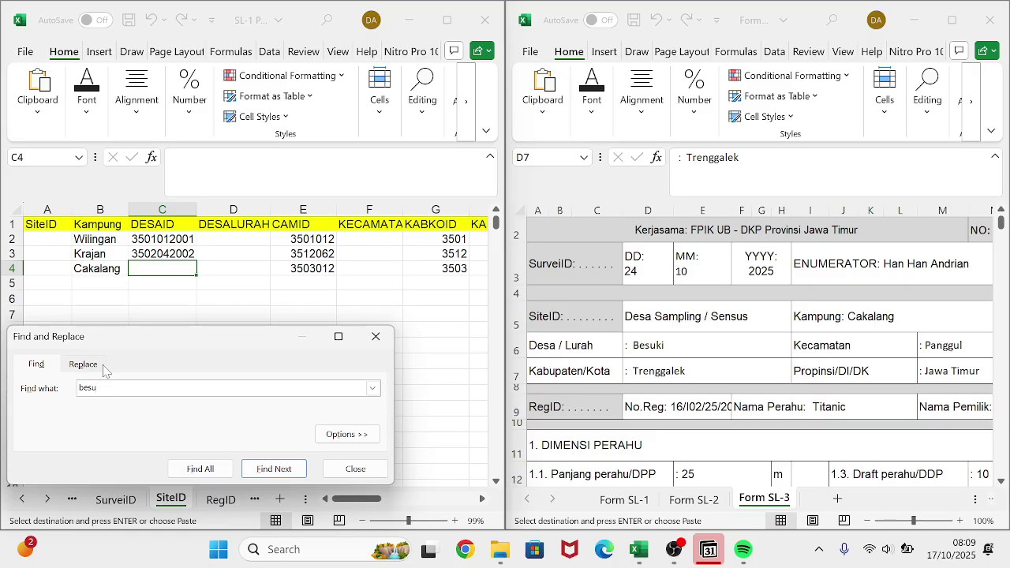
key(BackSpace)
click(225, 469)
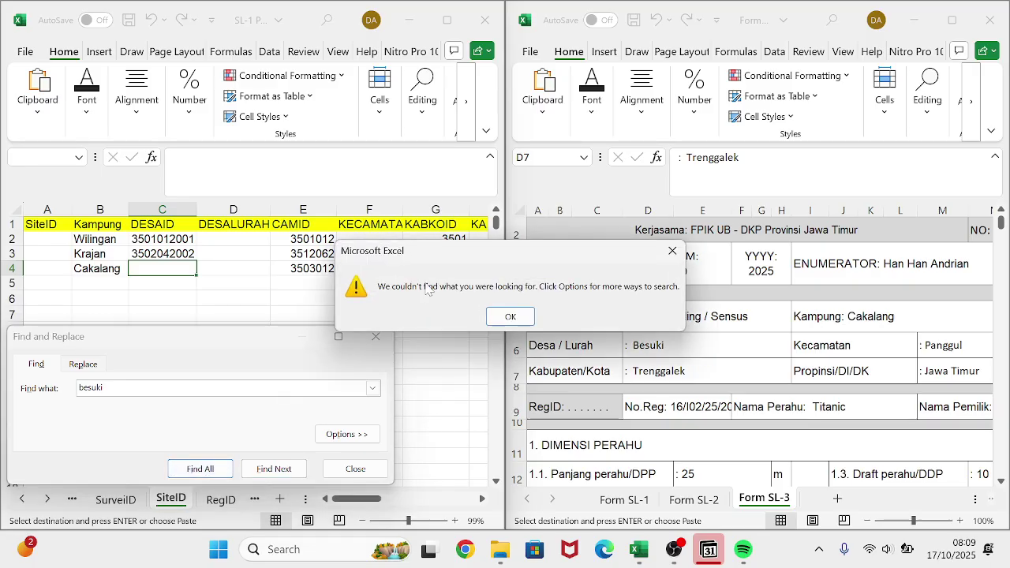
- Confirm 'besuki' has no match, close Find and Replace, and move to the AlatL_ID sheet
click(509, 317)
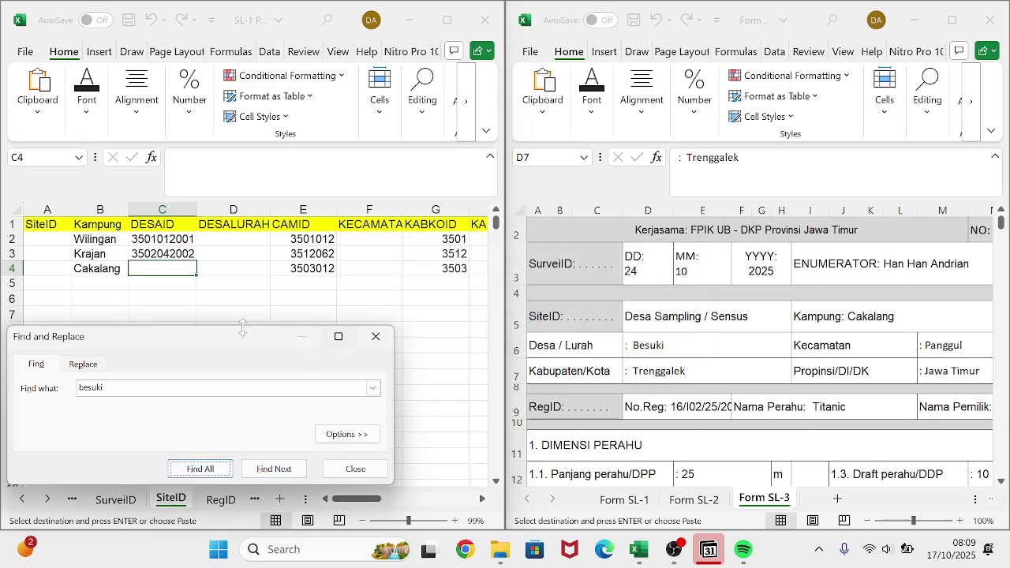
click(83, 367)
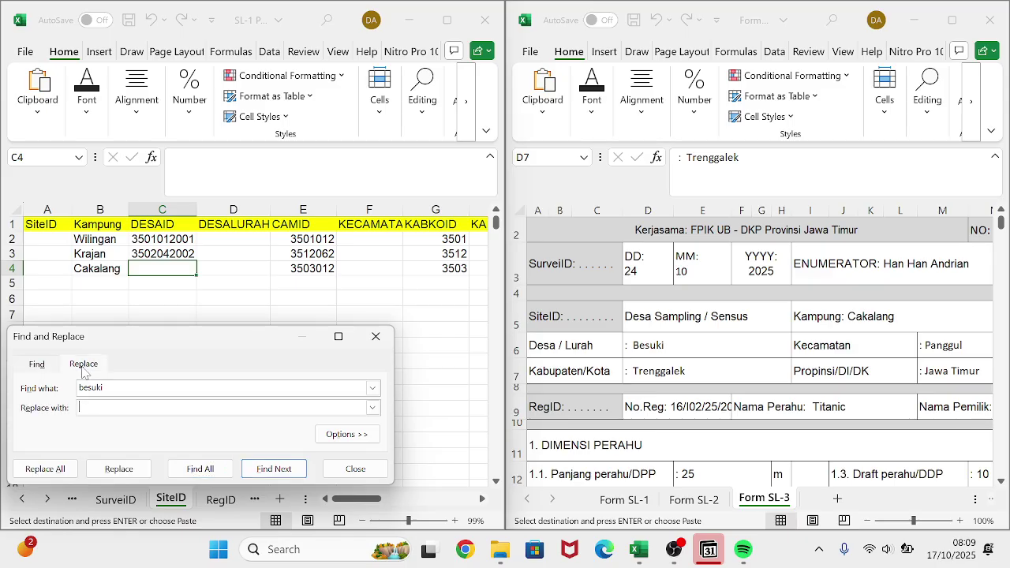
click(180, 469)
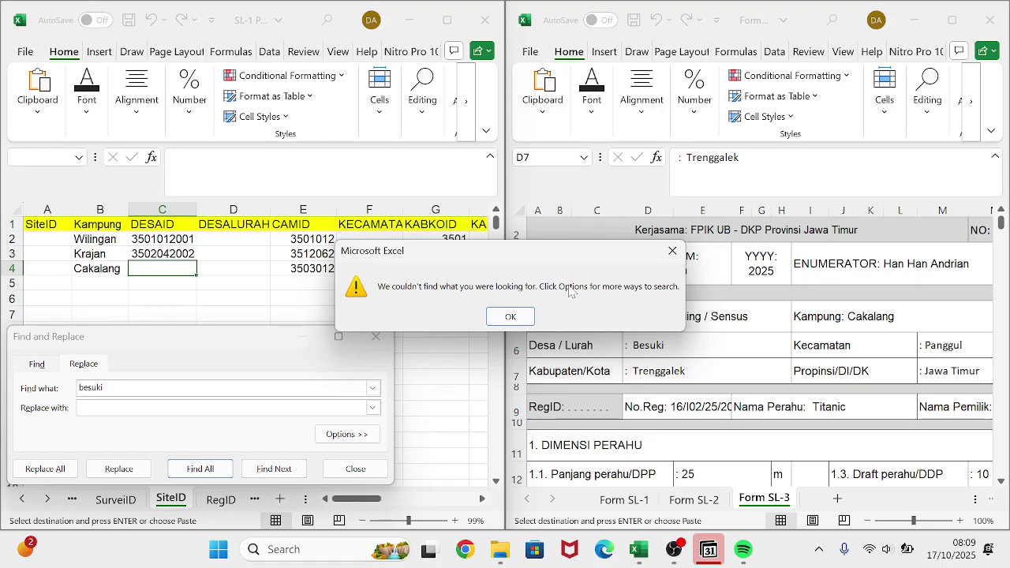
click(509, 316)
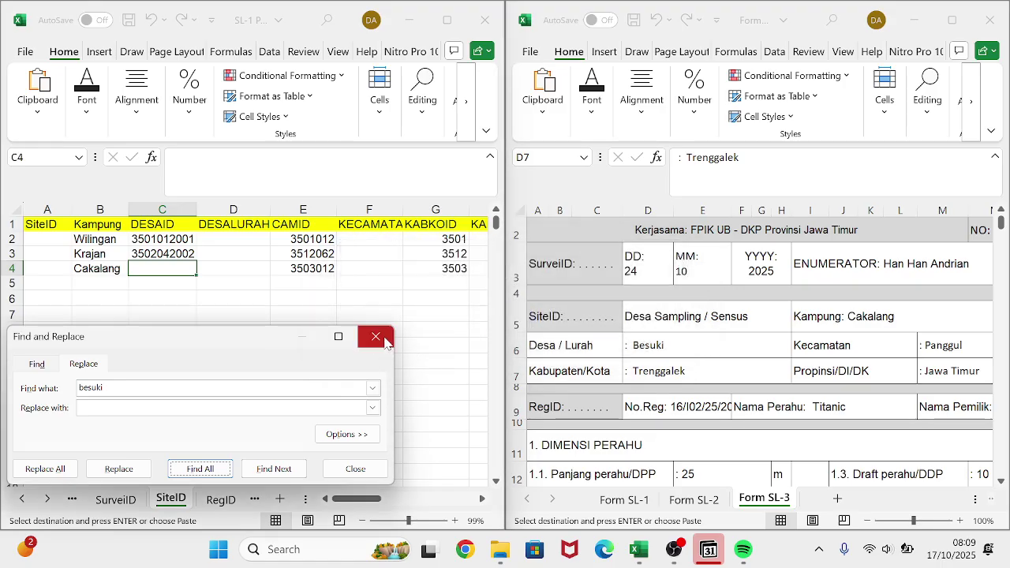
click(377, 337)
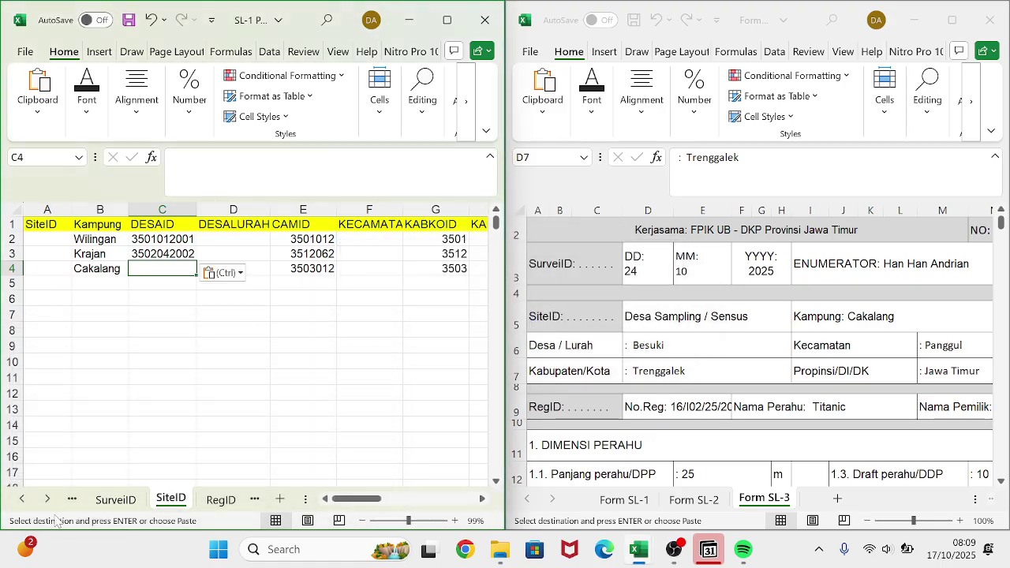
click(73, 500)
click(74, 500)
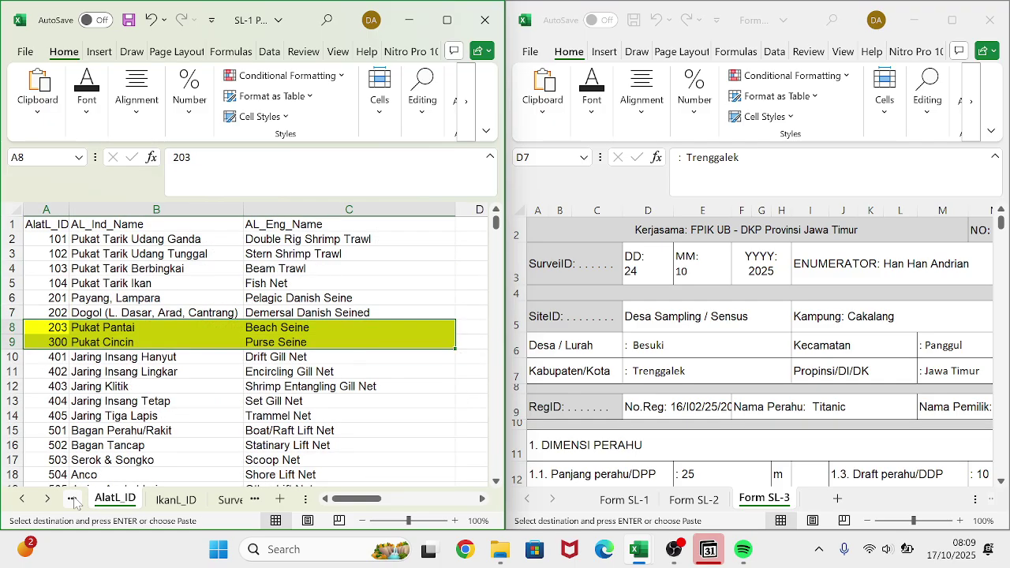
- Find BESUKI on the DESAID sheet and pick its village code in cell A236
click(73, 500)
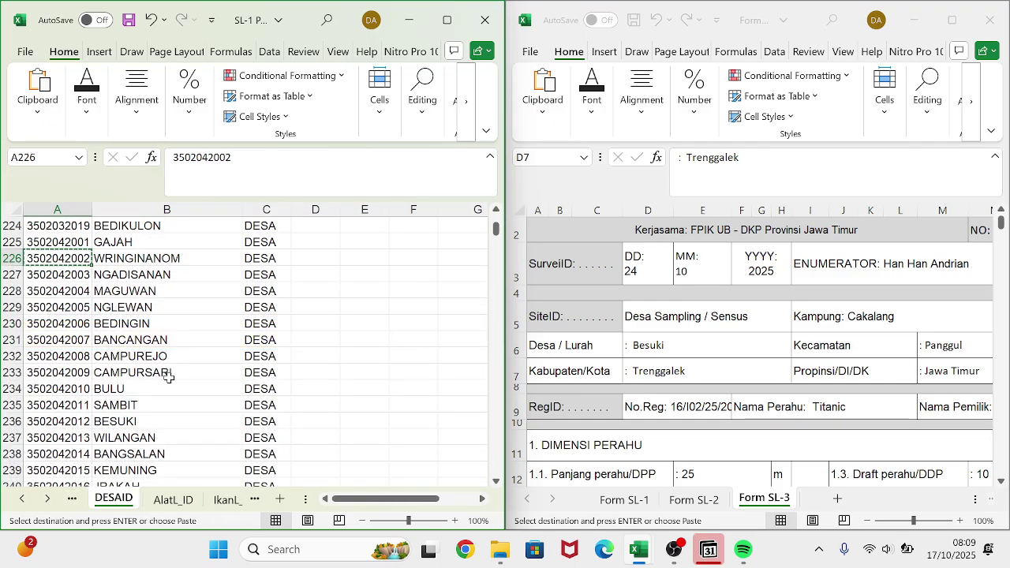
key(ctrl+f)
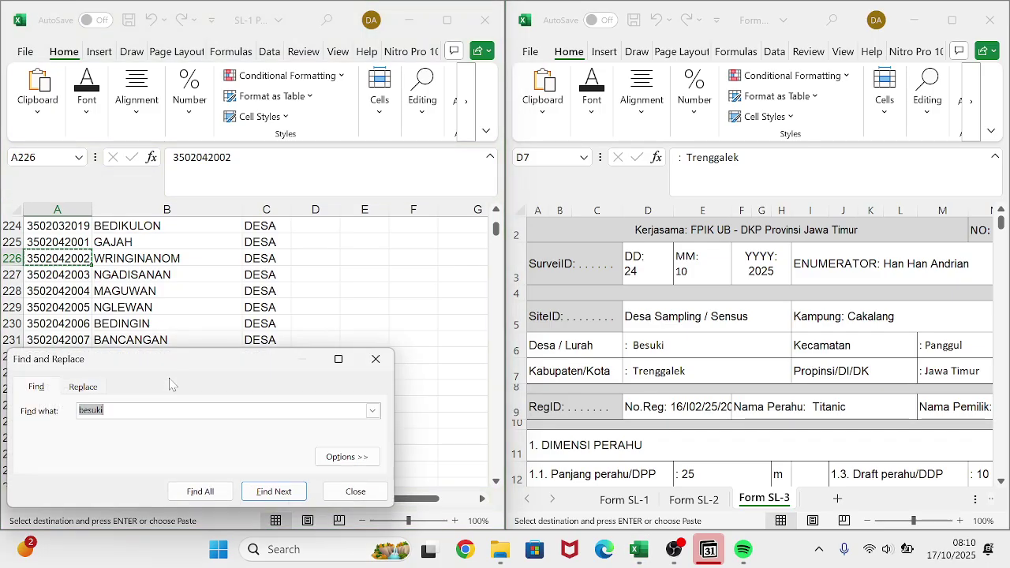
key(Return)
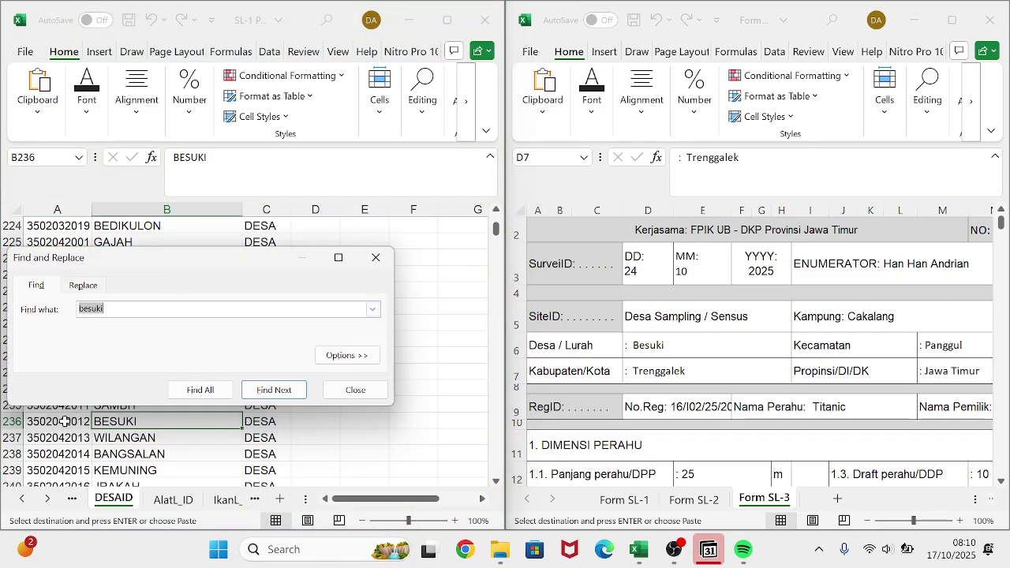
click(65, 422)
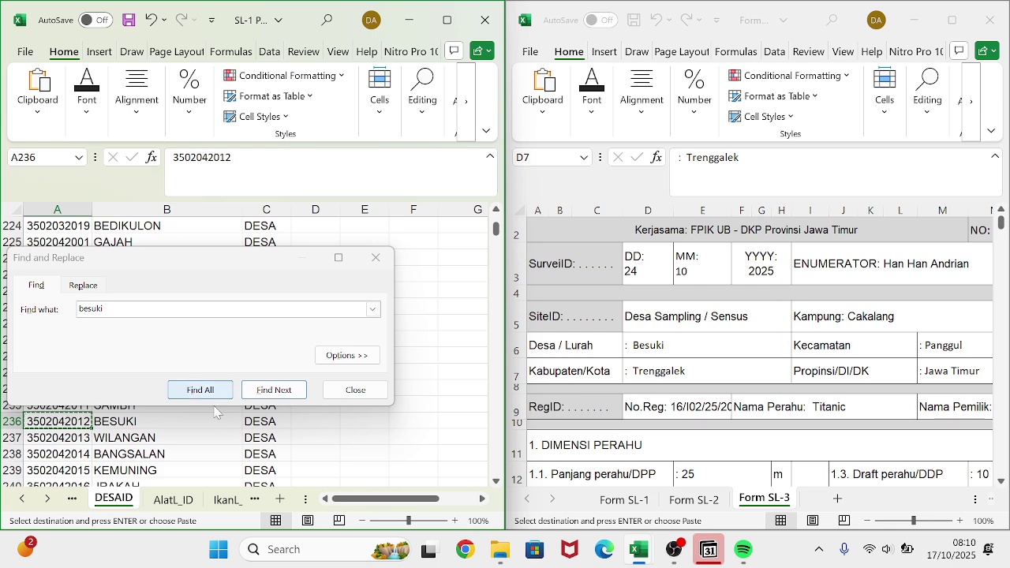
click(341, 392)
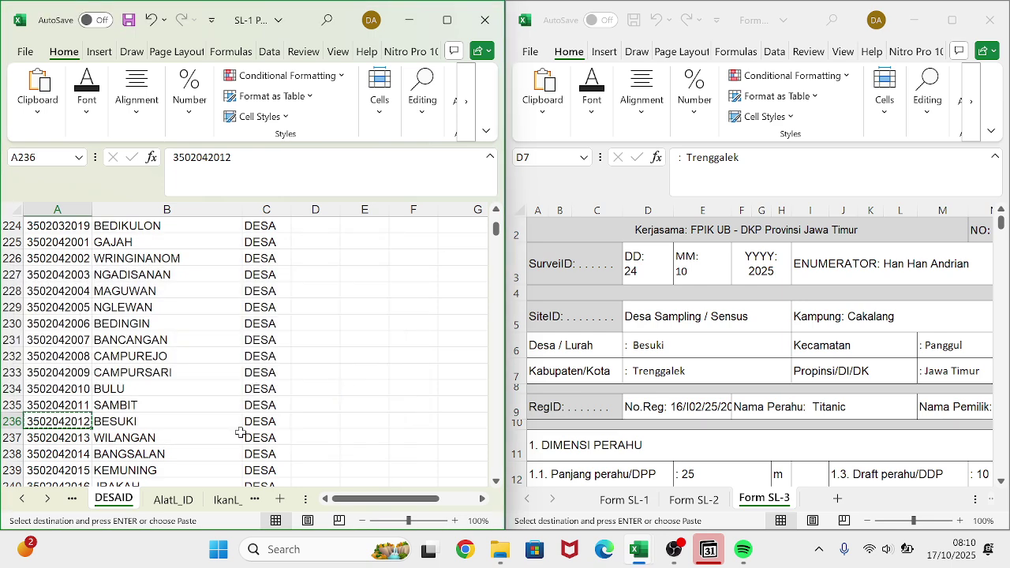
click(224, 501)
click(225, 501)
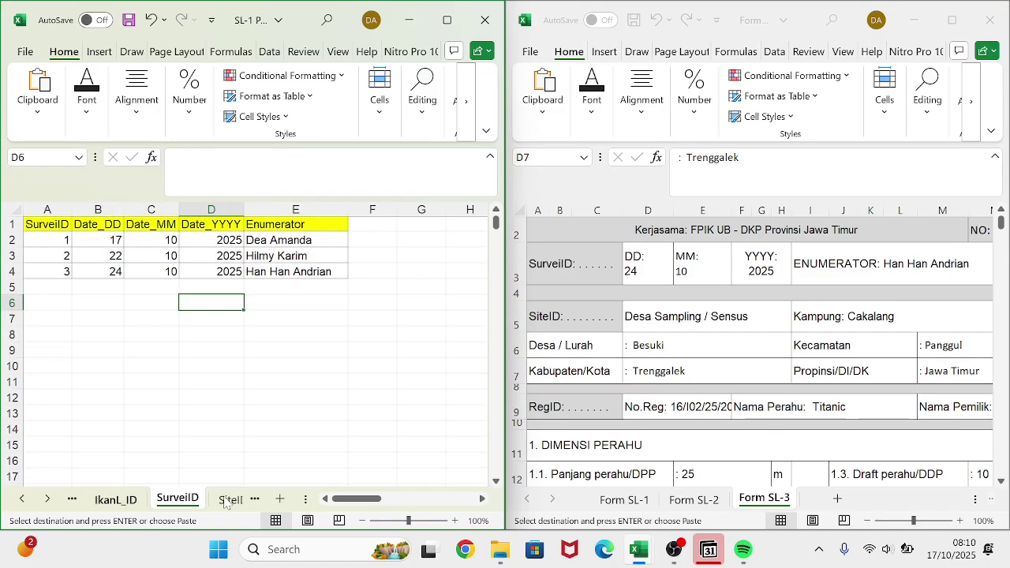
click(228, 501)
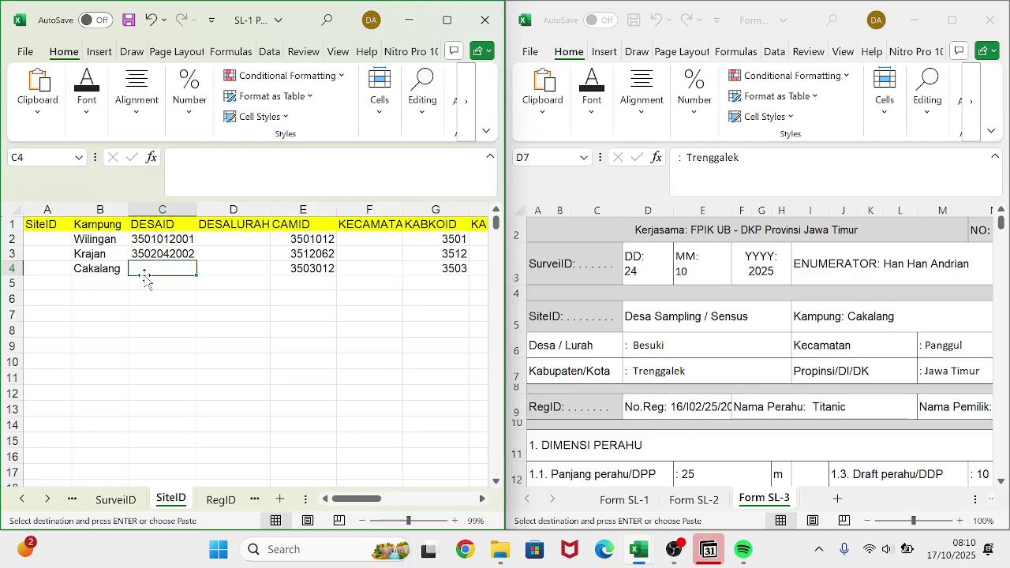
key(ctrl+v)
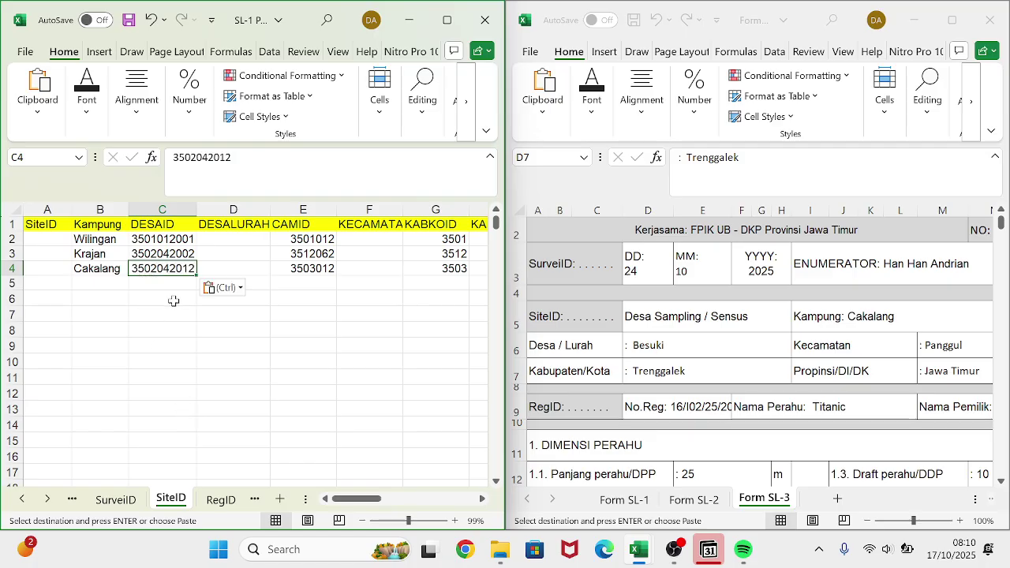
click(174, 300)
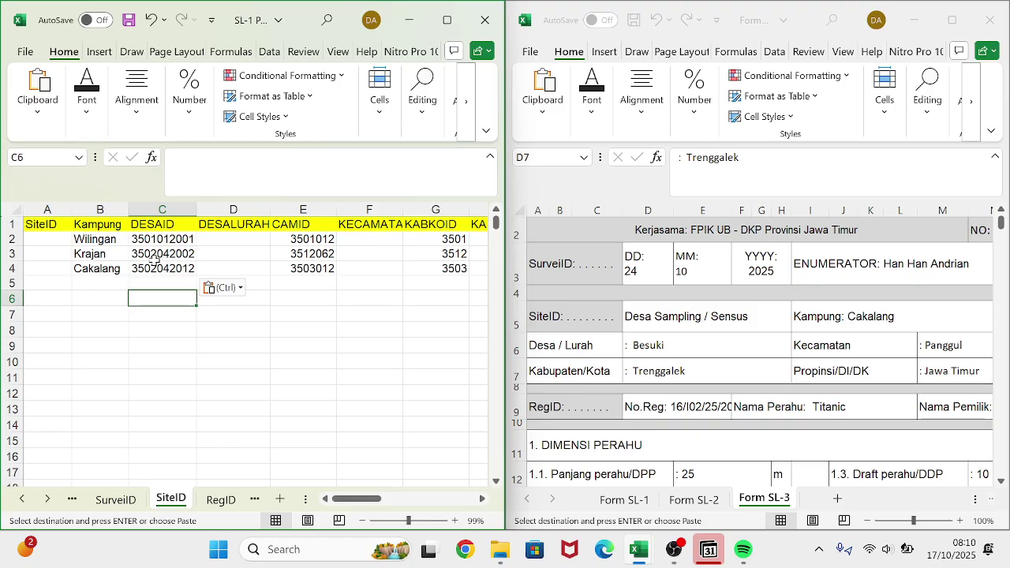
- Check Krajan's DESAID value in C3, then copy Krajan's CAMID 3512062 from E3
click(155, 259)
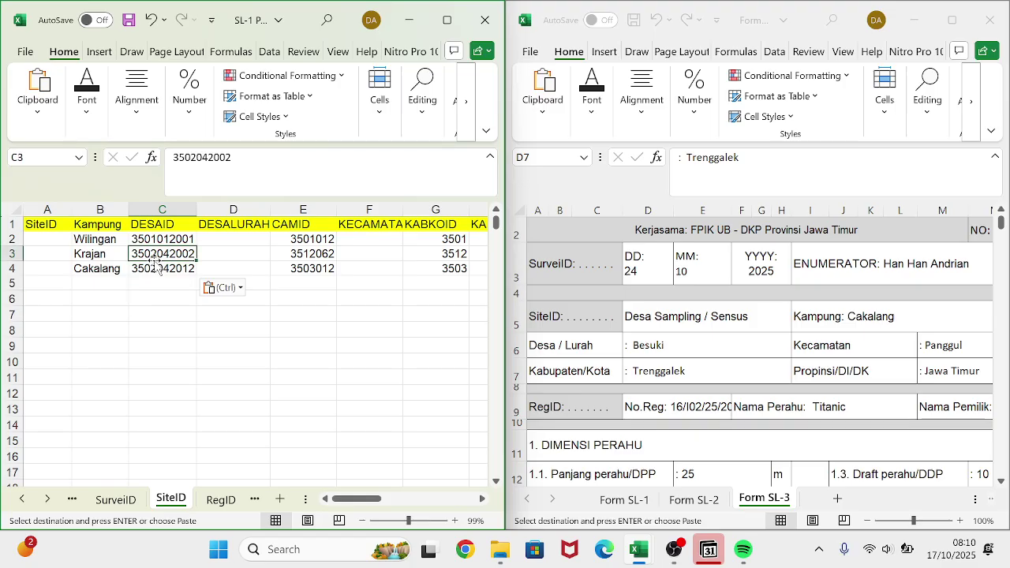
double_click(156, 258)
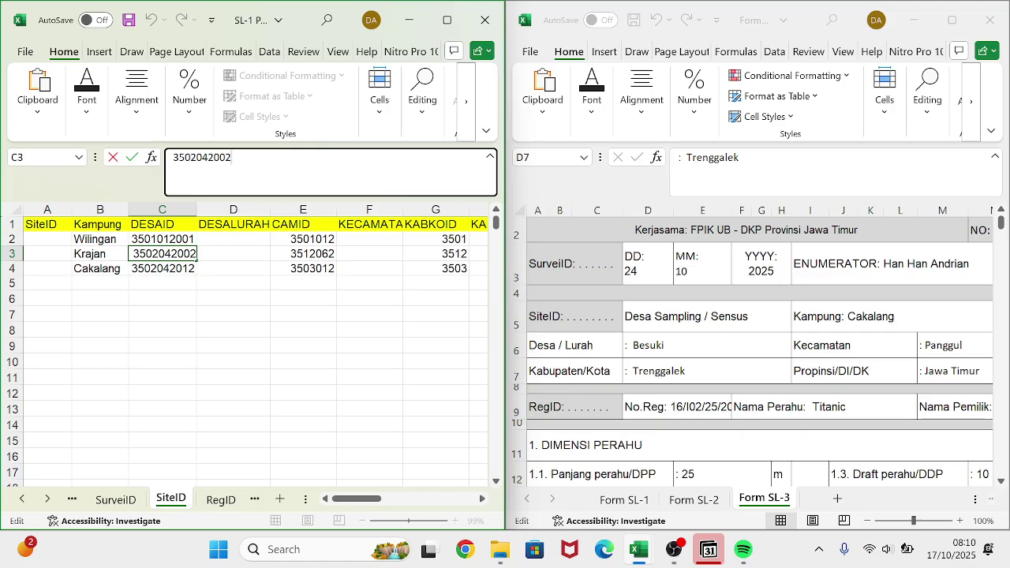
scroll(333, 245, right, 3)
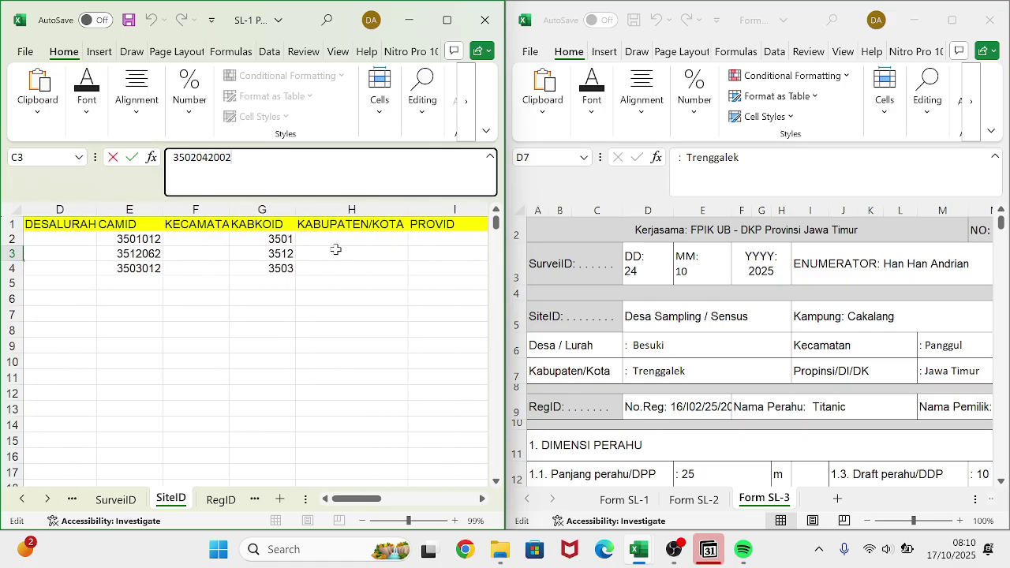
scroll(334, 247, left, 3)
click(338, 254)
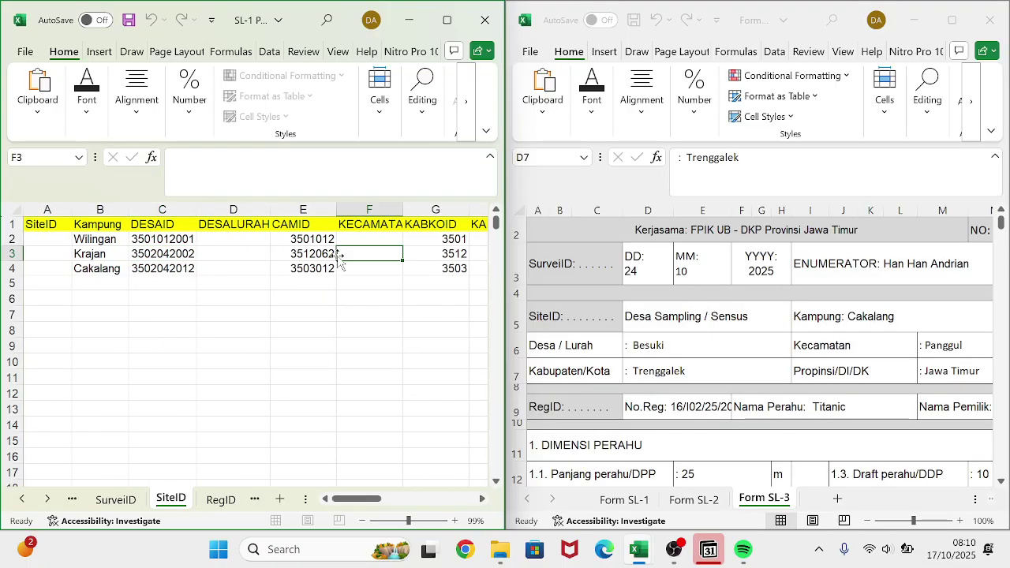
click(314, 250)
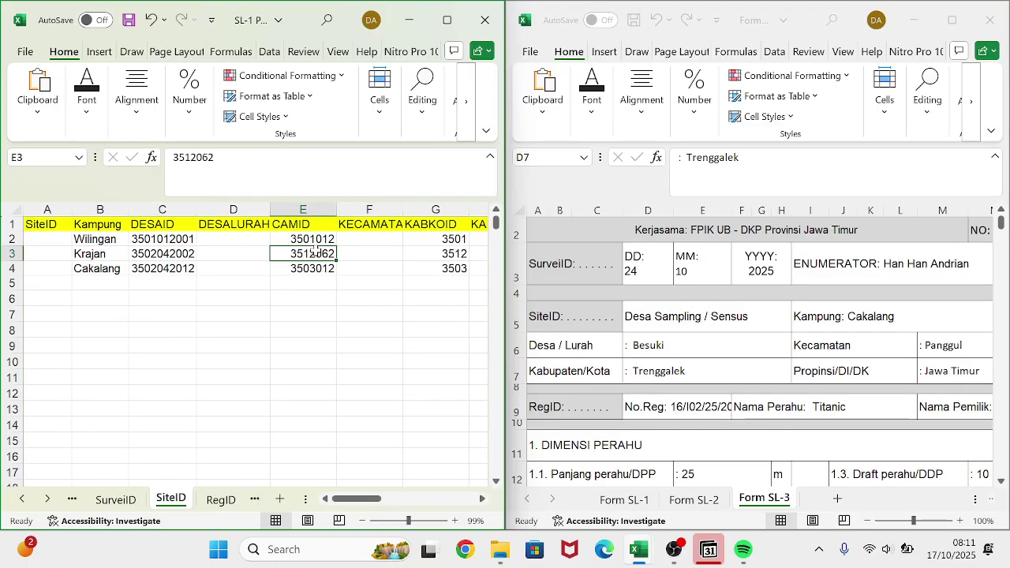
key(ctrl+c)
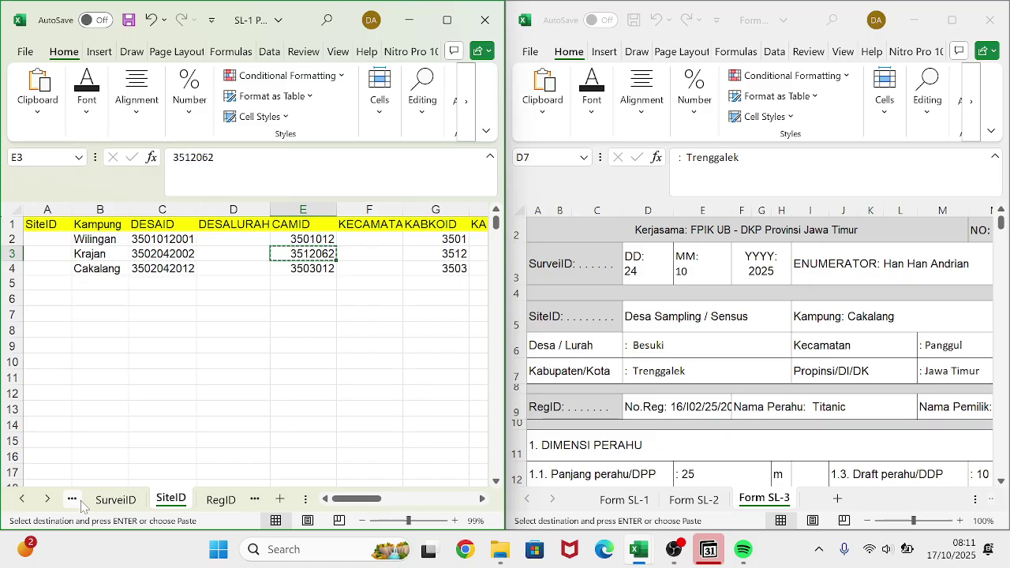
click(80, 502)
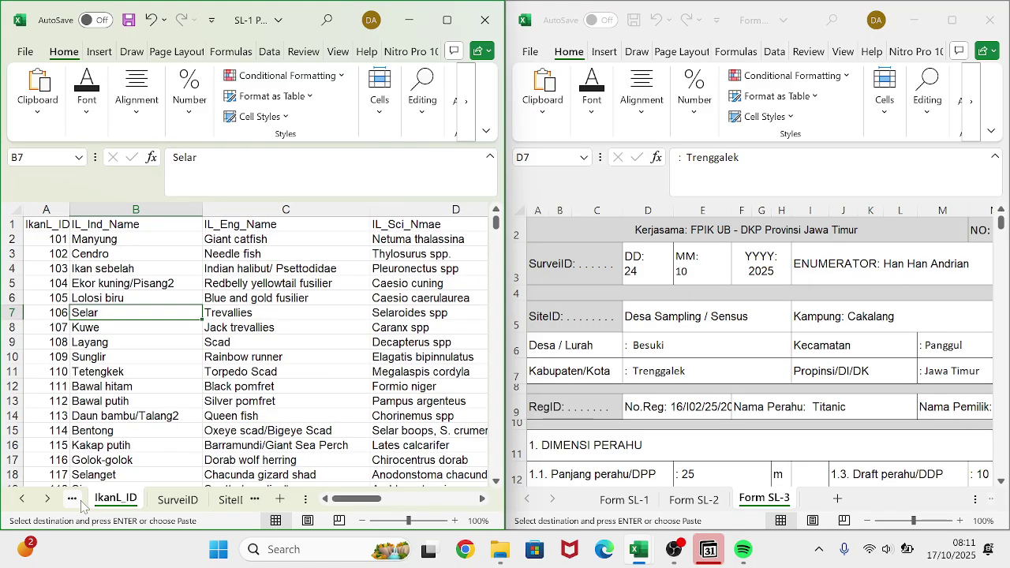
- On the DESAID sheet, search for Krajan's CAMID 3512062
click(80, 502)
click(80, 502)
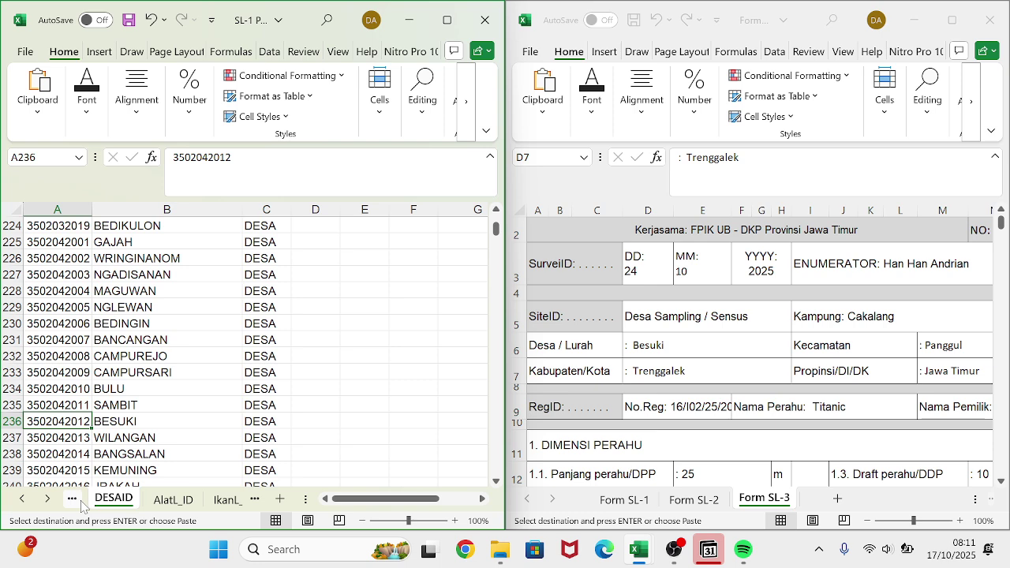
key(ctrl+f)
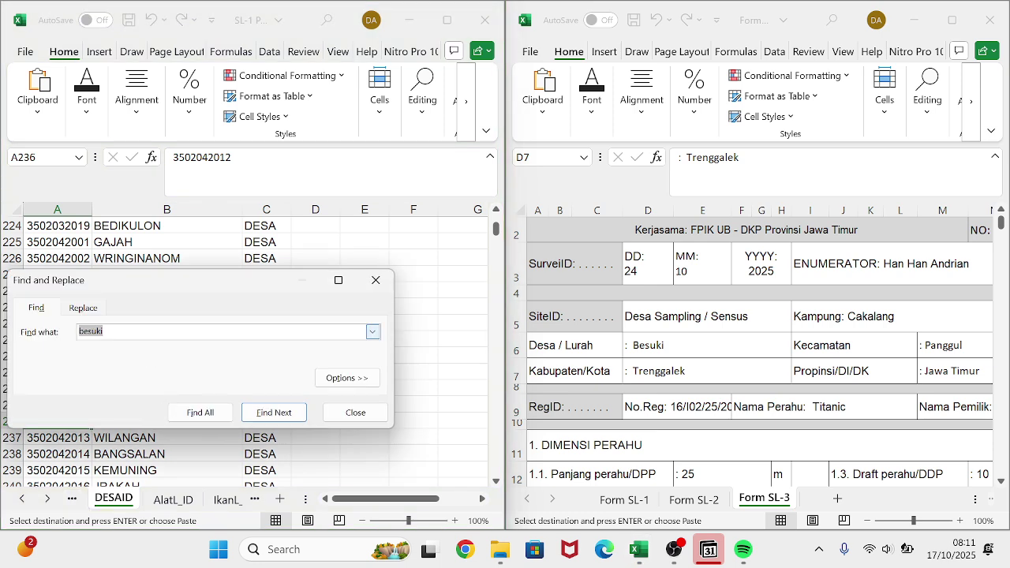
text(3512062)
key(Return)
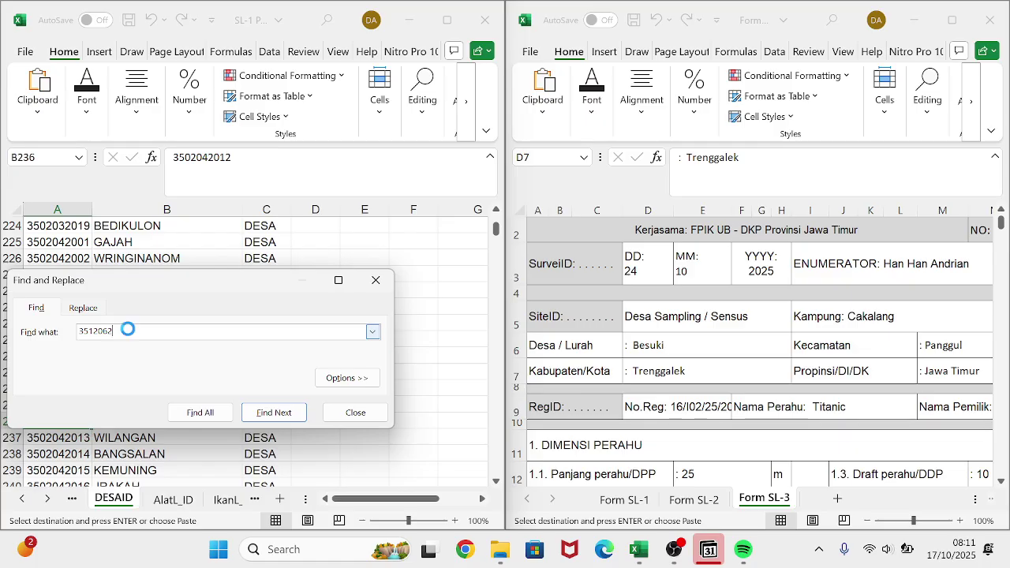
click(372, 245)
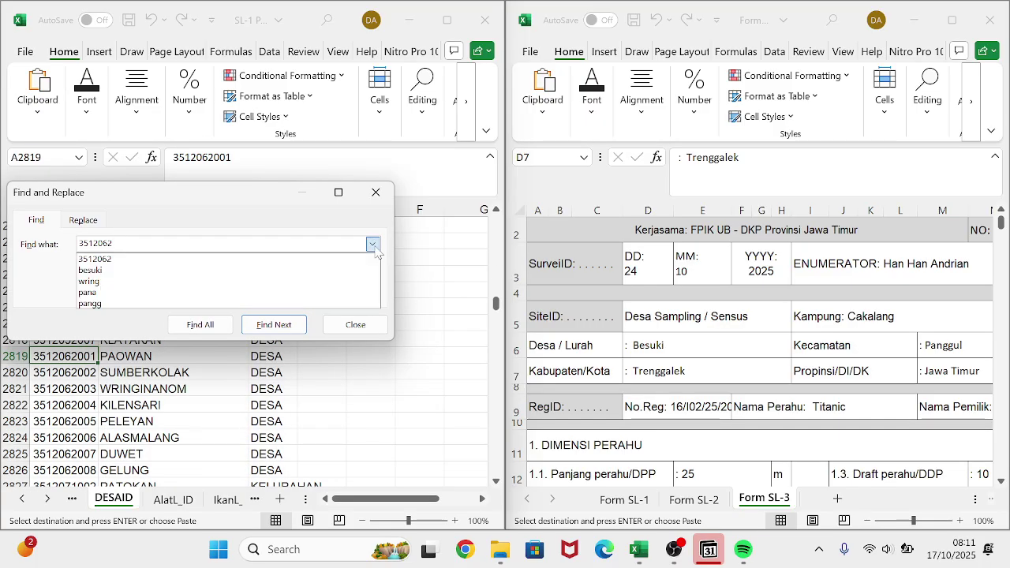
click(383, 239)
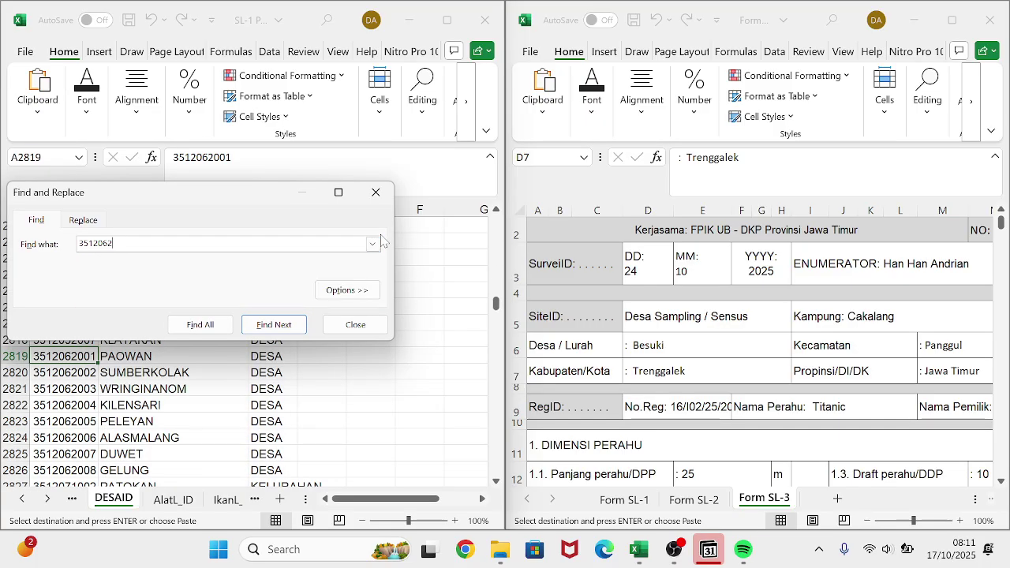
click(67, 401)
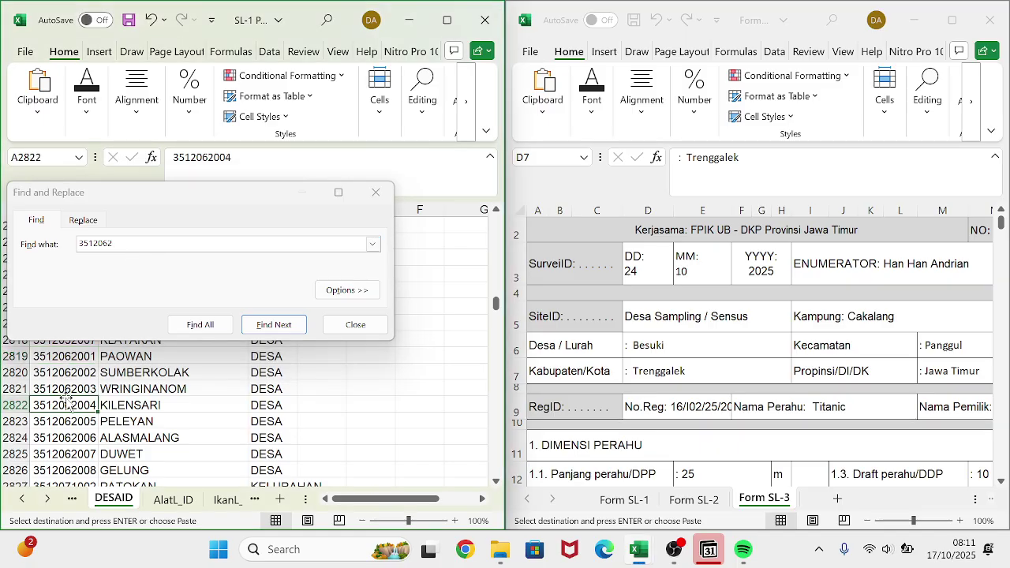
scroll(67, 402, down, 4)
scroll(67, 401, up, 1)
scroll(67, 402, down, 1)
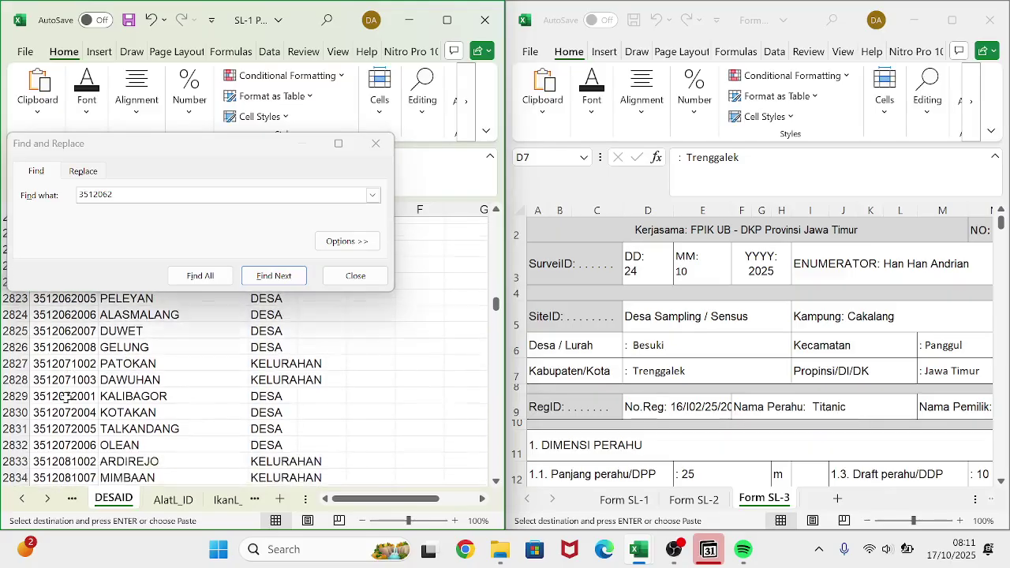
scroll(66, 400, up, 1)
scroll(67, 401, up, 3)
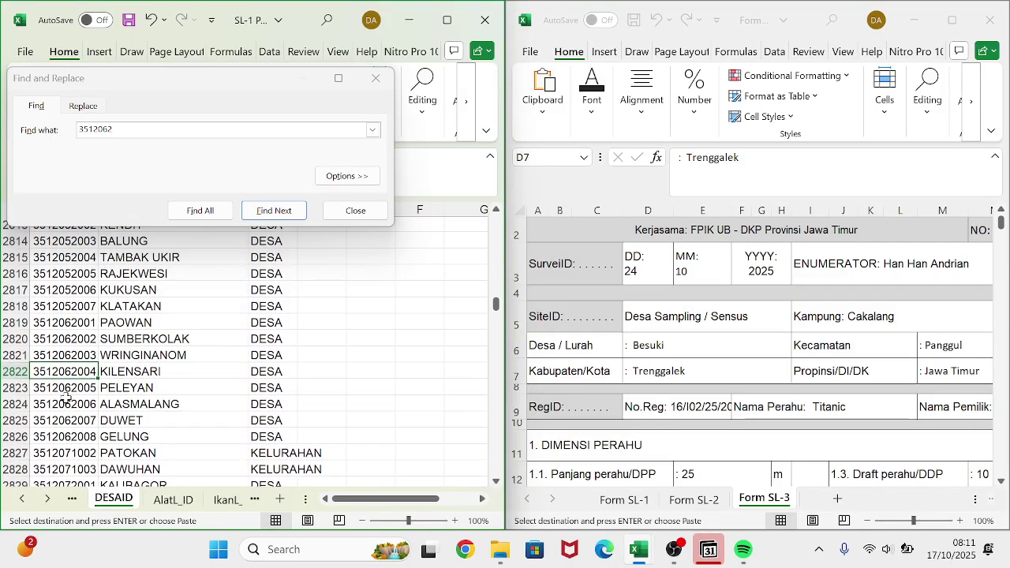
scroll(67, 400, down, 3)
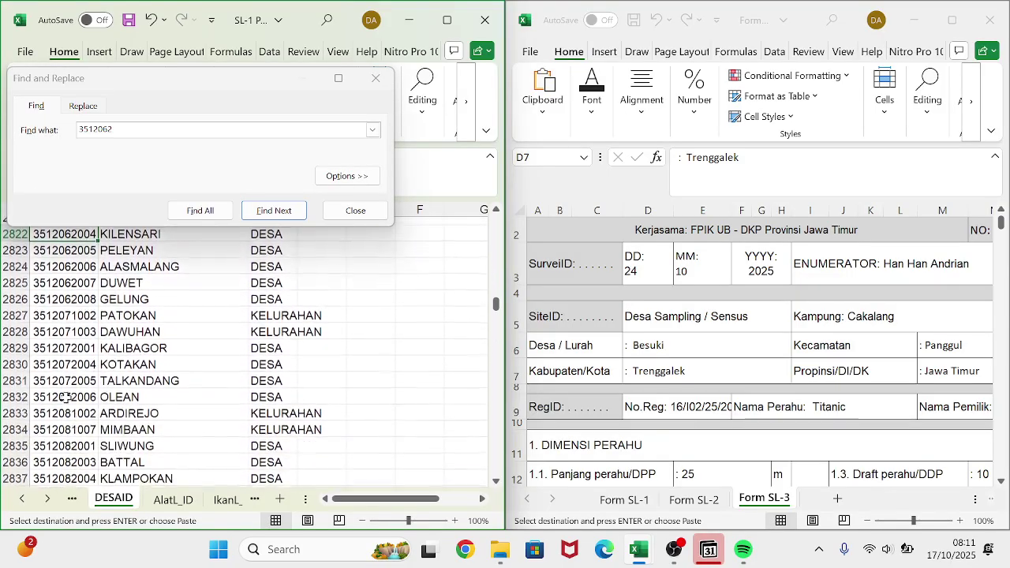
scroll(67, 400, down, 4)
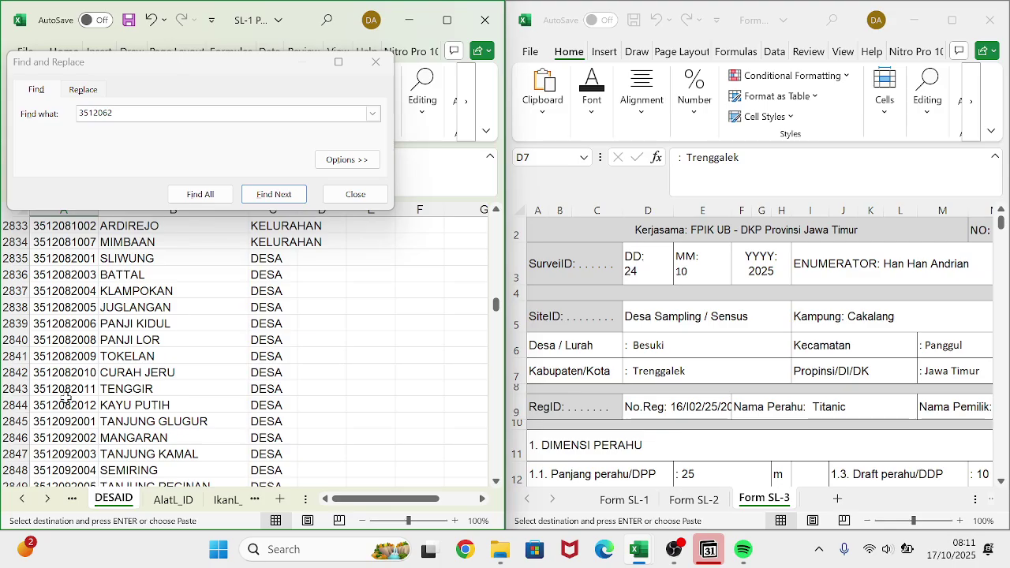
scroll(67, 400, up, 4)
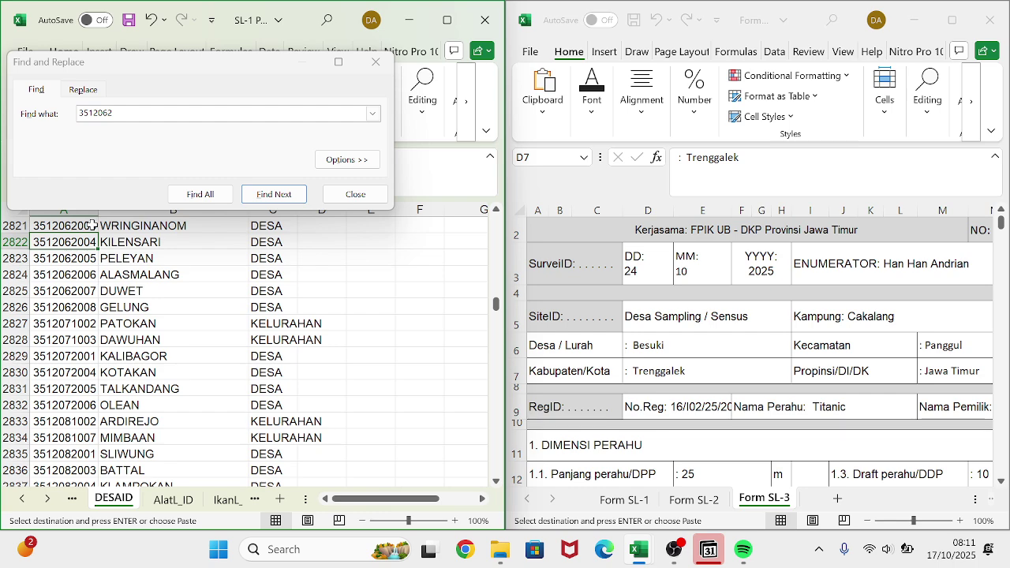
scroll(116, 288, up, 3)
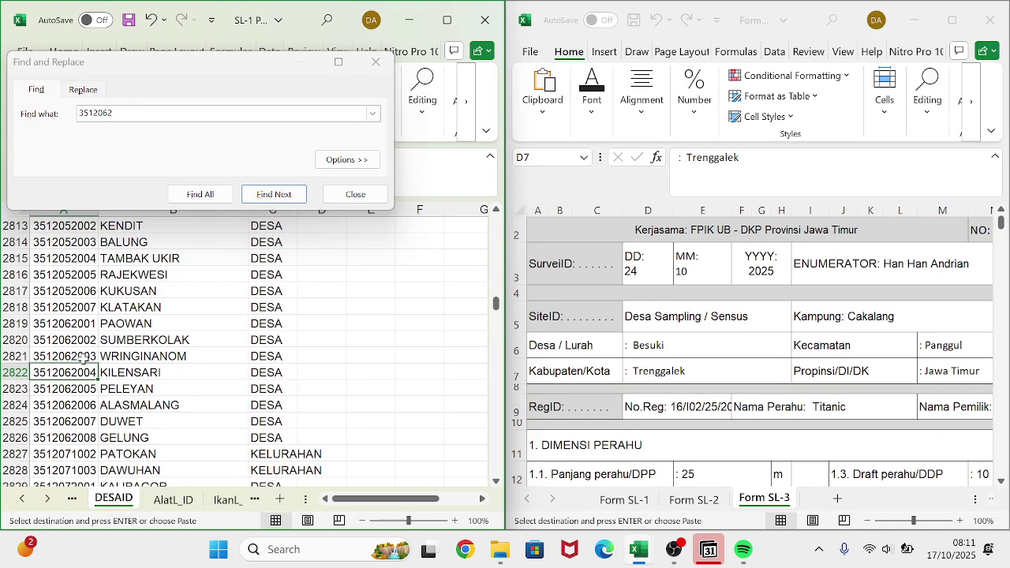
click(83, 357)
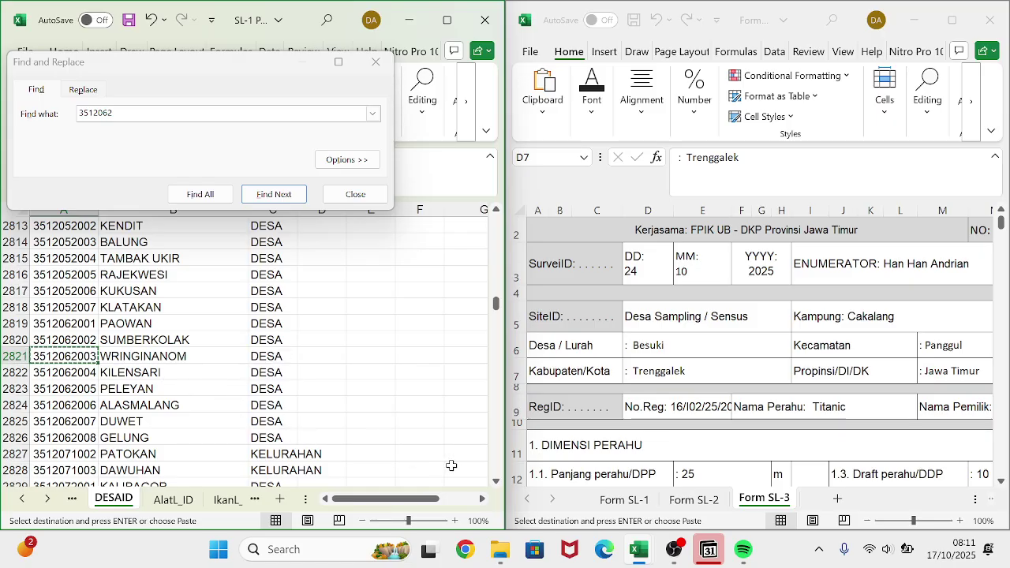
click(260, 500)
click(261, 500)
click(260, 500)
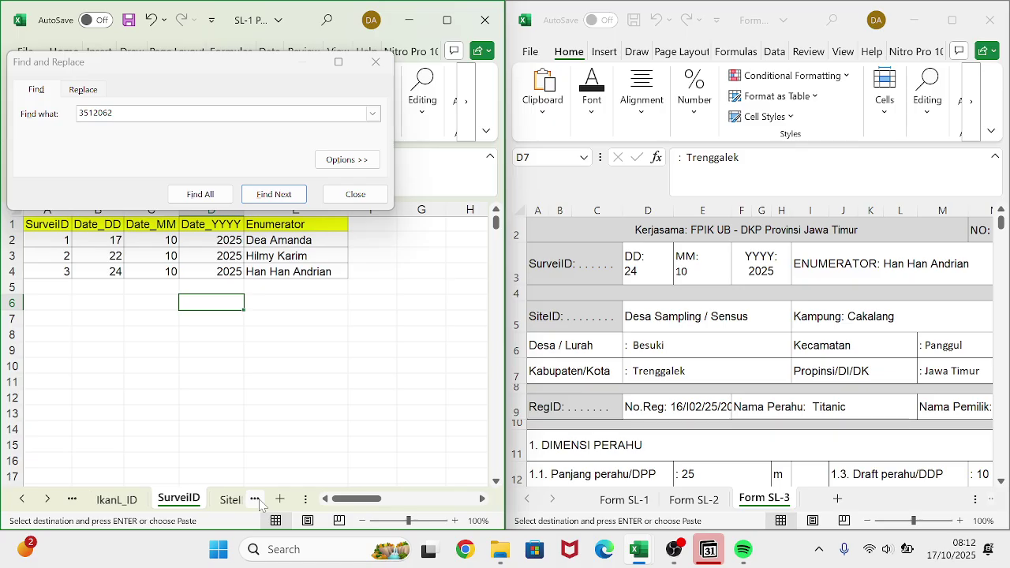
click(260, 500)
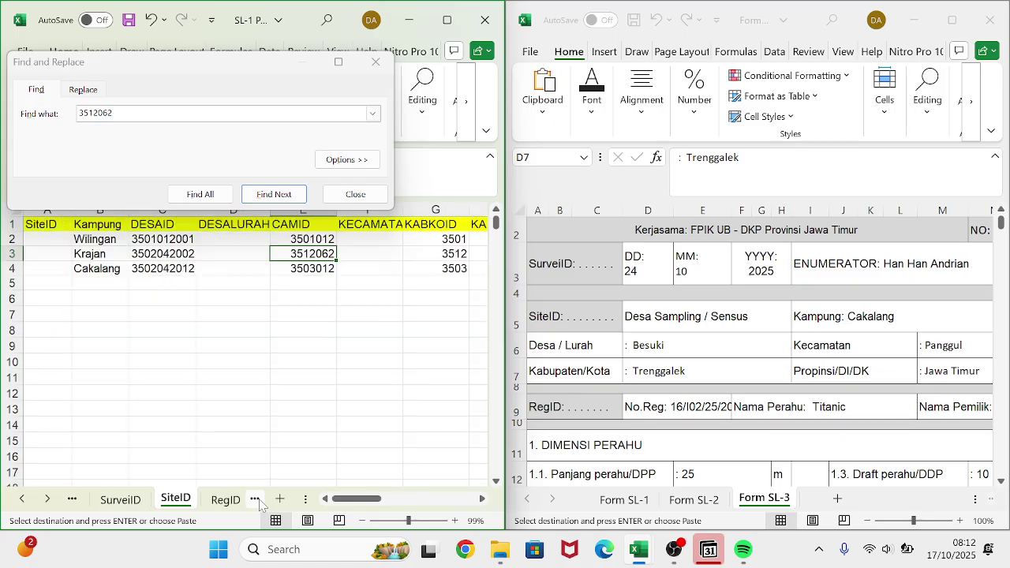
click(189, 254)
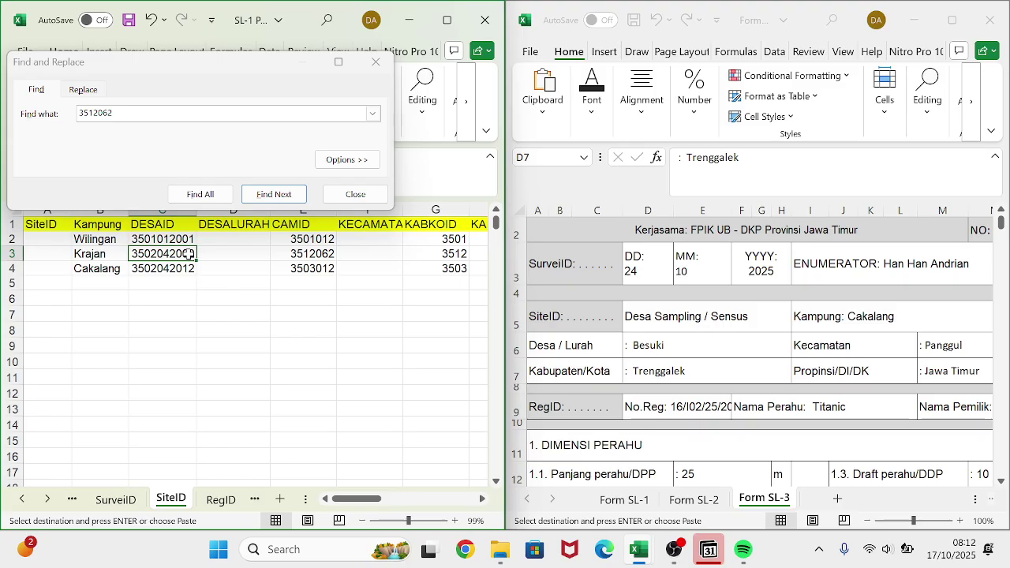
key(ctrl+v)
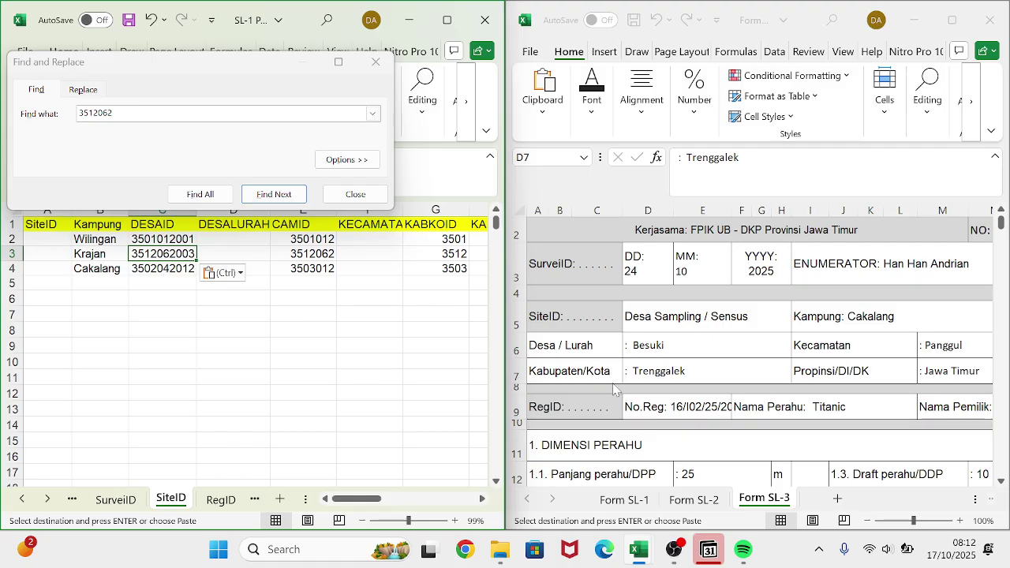
- On Form SL-2, change the village name 'Wringin Anom' to 'WringinAnom'
click(691, 501)
click(765, 377)
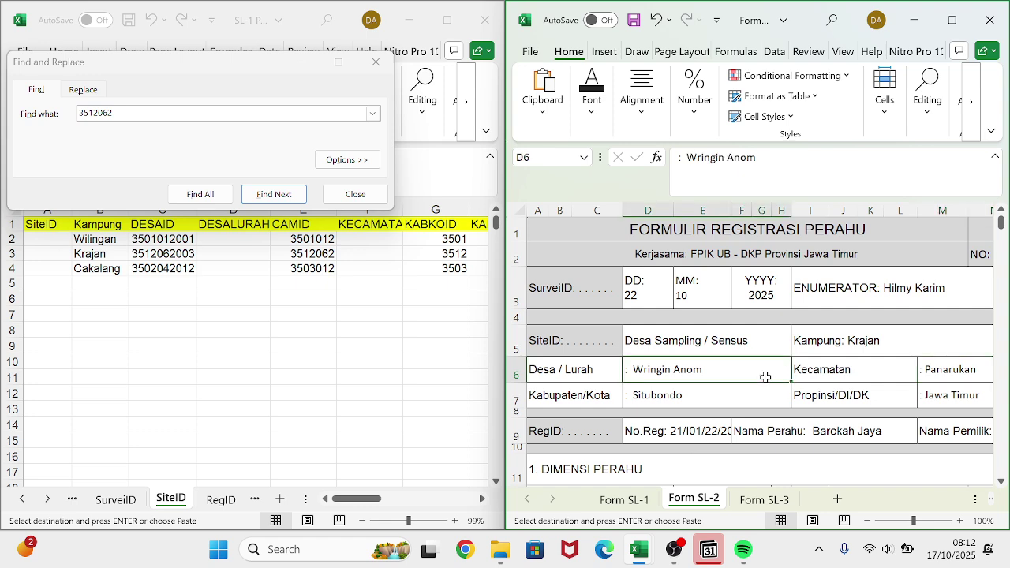
click(726, 157)
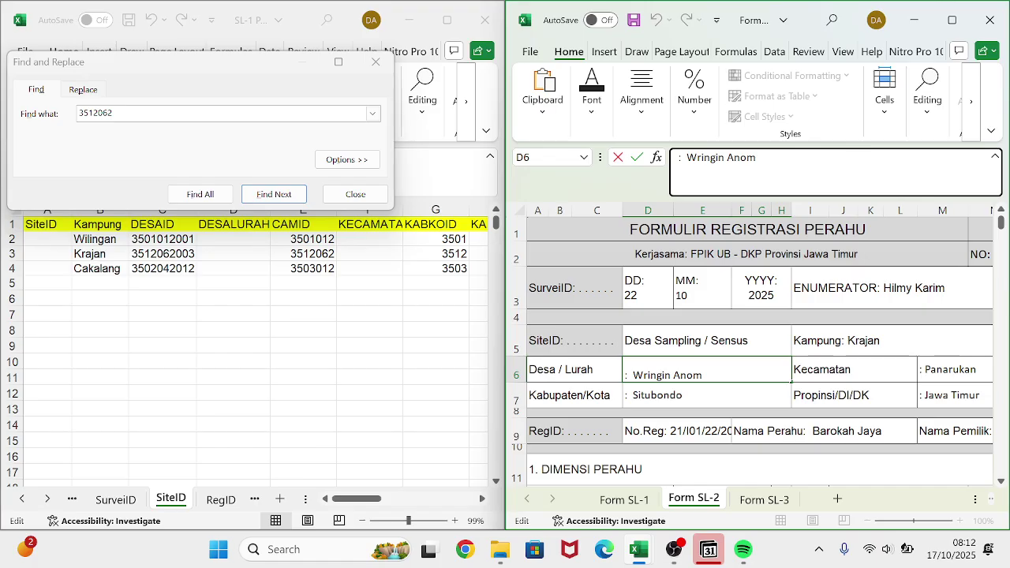
key(BackSpace)
key(Return)
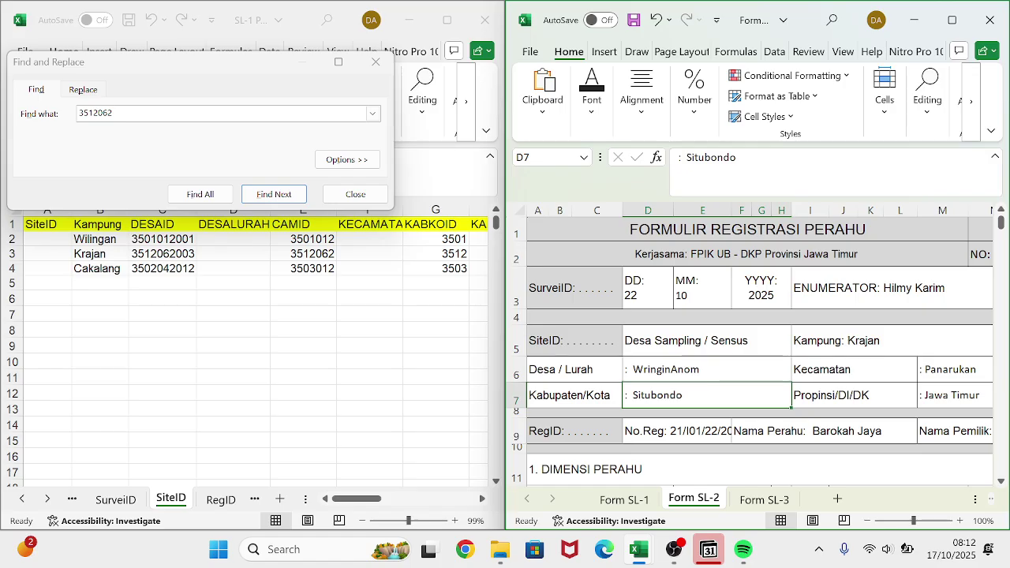
- Copy Cakalang's CAMID 3503012 from E4 and find all cells containing it
click(291, 269)
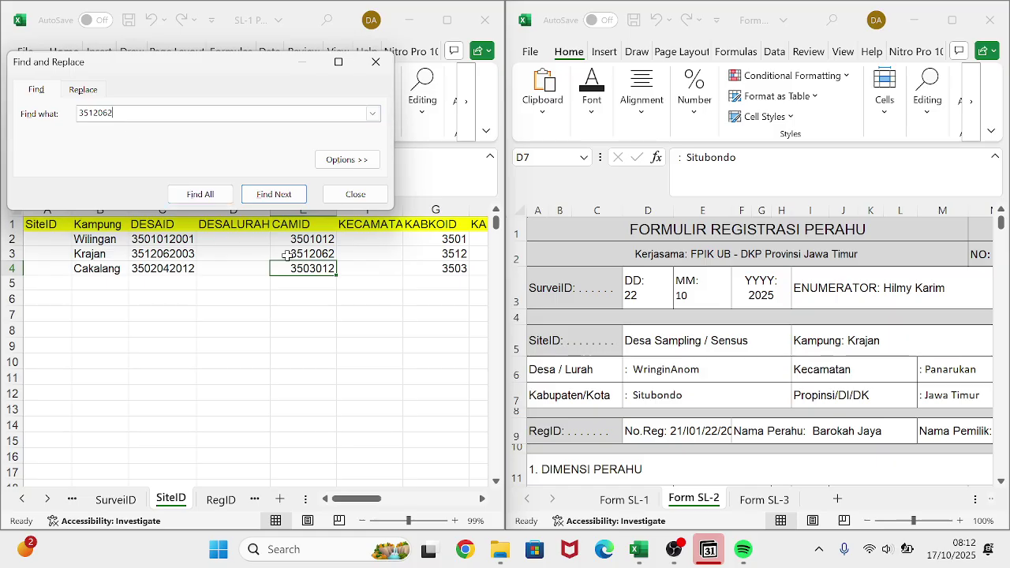
click(301, 275)
key(ctrl+c)
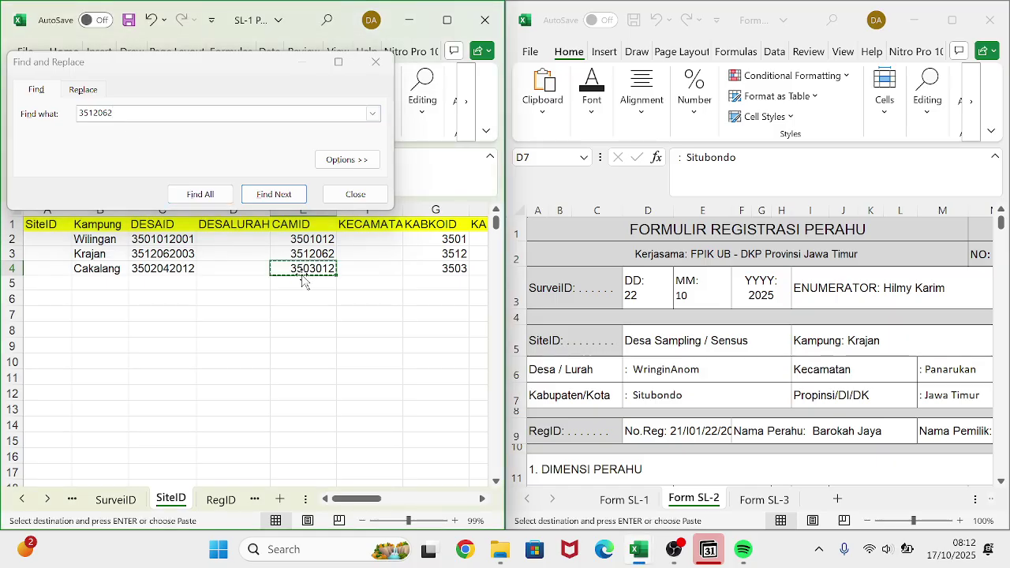
key(ctrl+f)
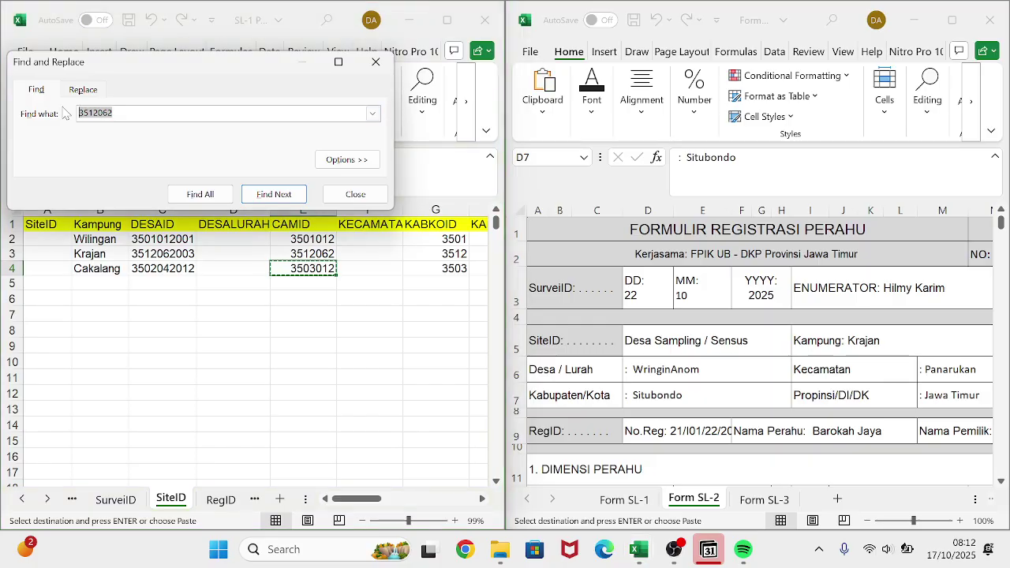
key(ctrl+v)
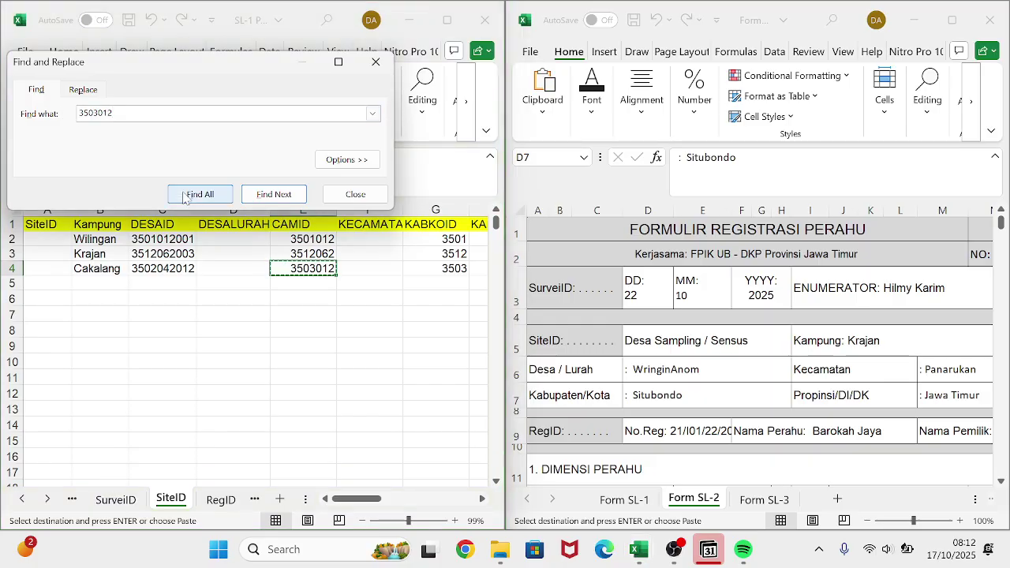
click(192, 194)
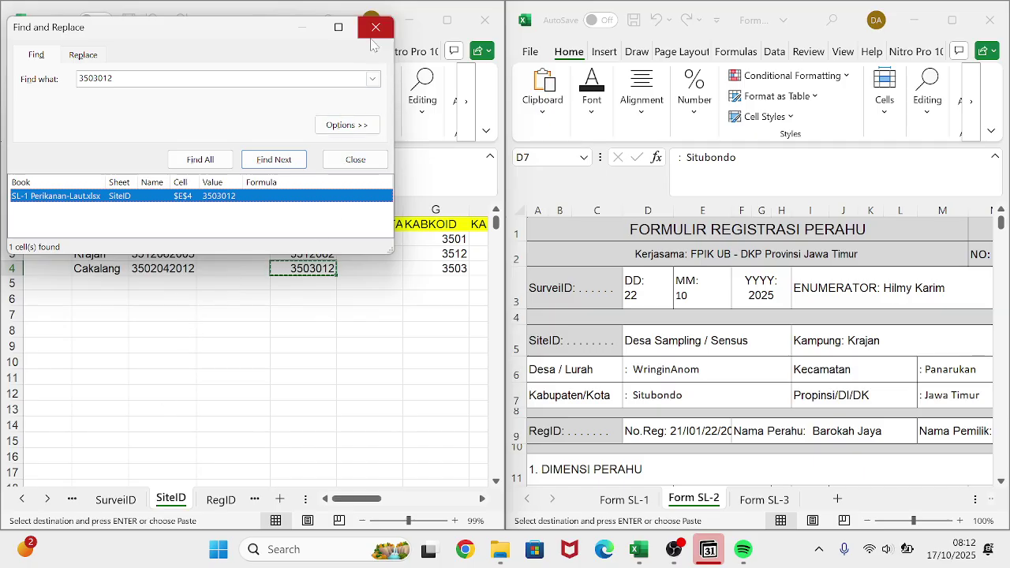
- Step through the sheet tabs to open the DESAID reference sheet
click(72, 502)
click(72, 502)
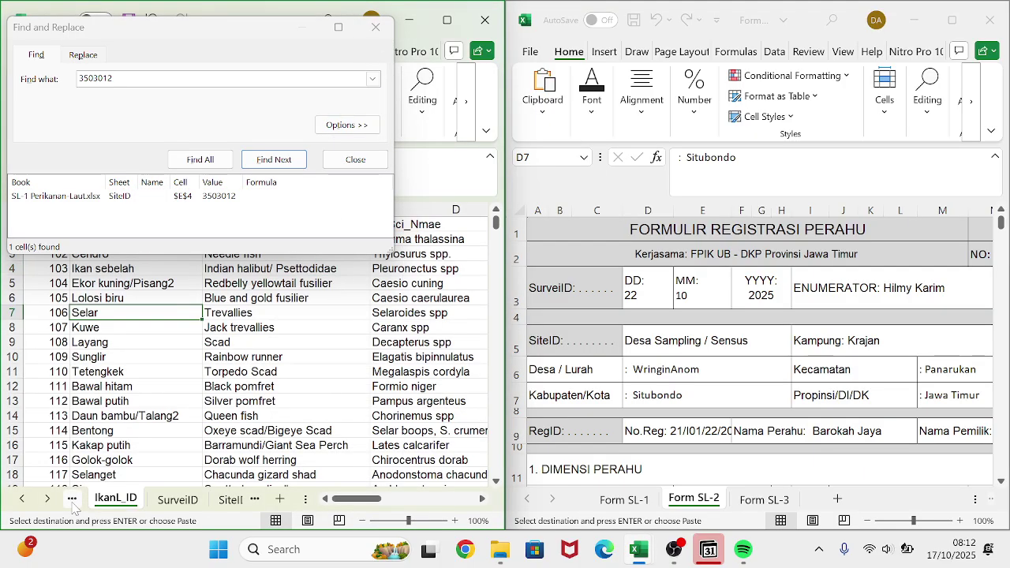
click(72, 502)
click(71, 502)
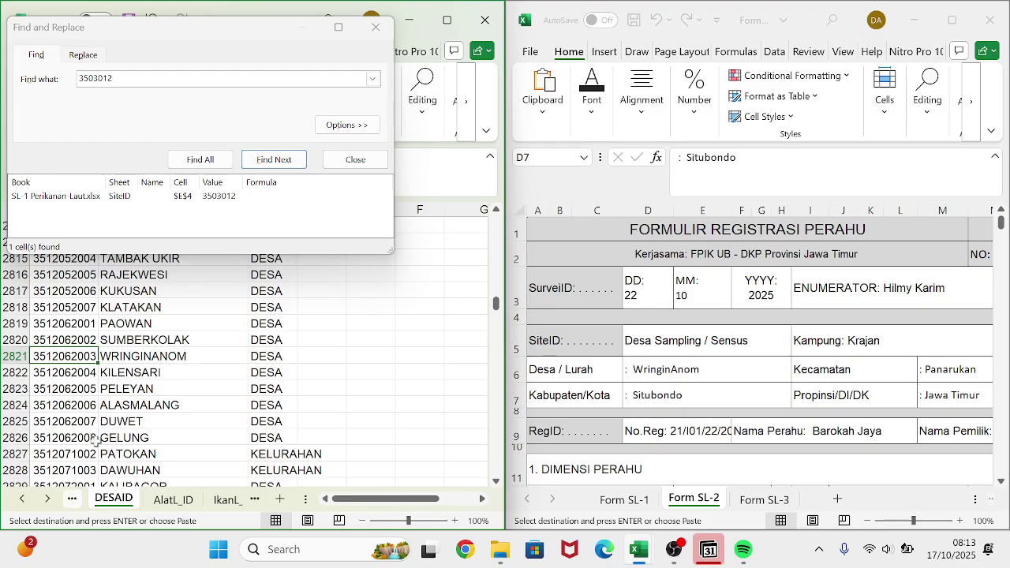
click(201, 160)
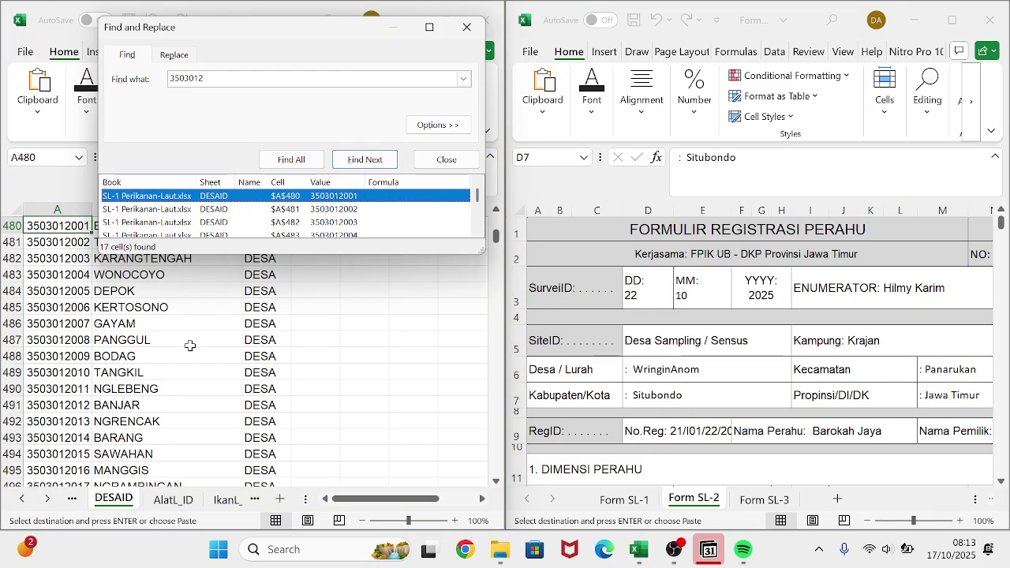
scroll(193, 341, up, 2)
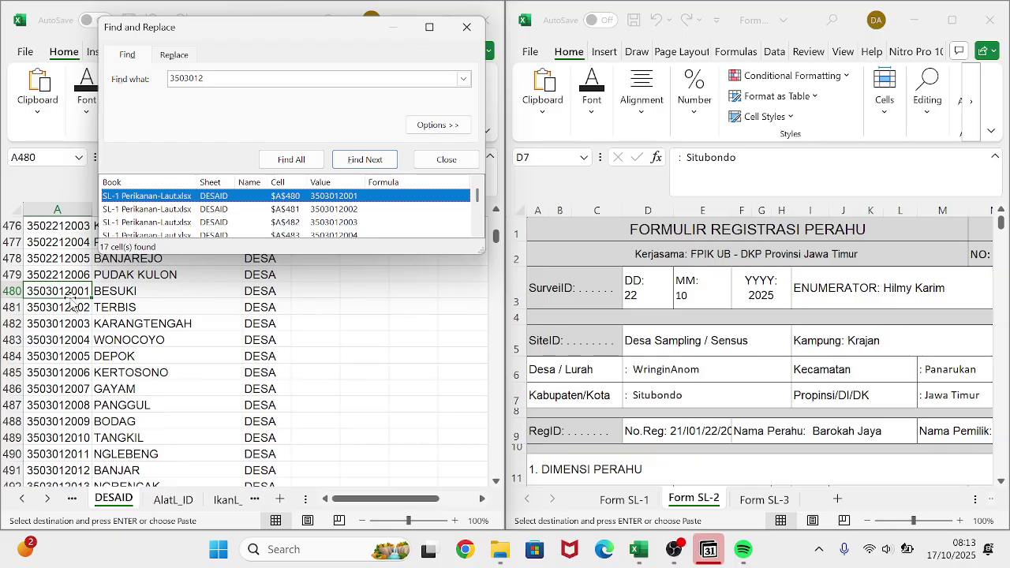
click(67, 290)
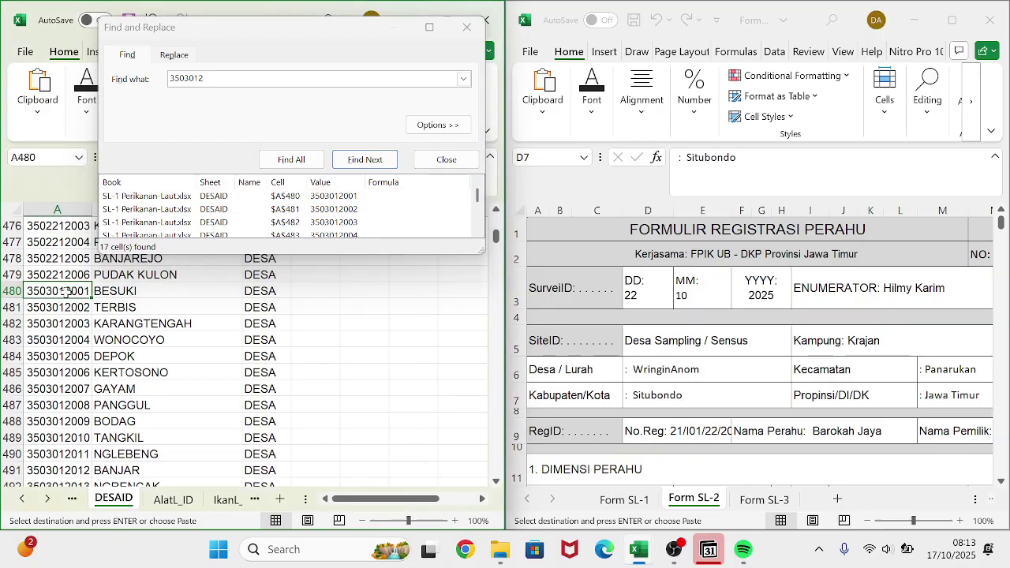
click(223, 500)
click(183, 500)
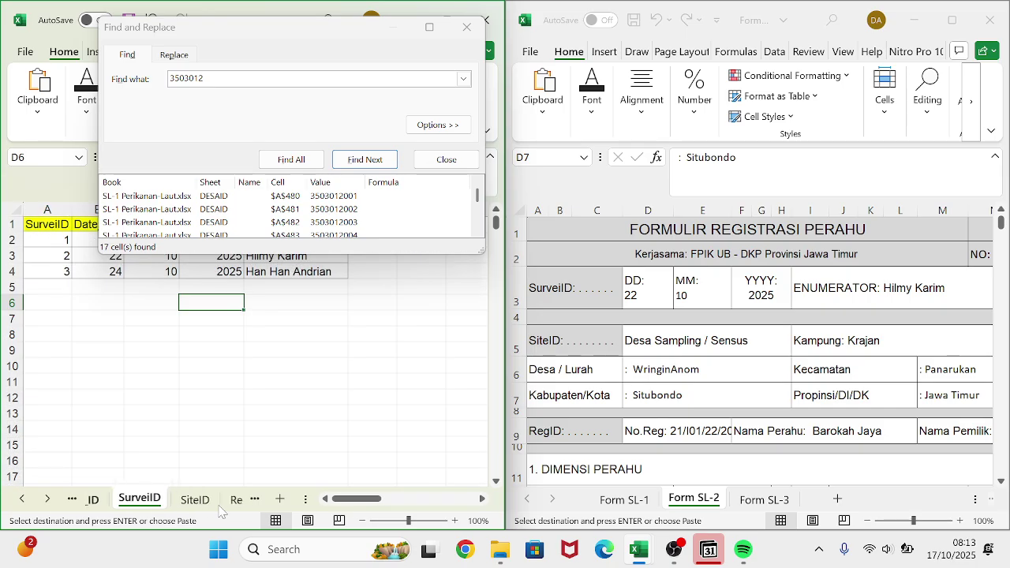
click(197, 500)
click(194, 269)
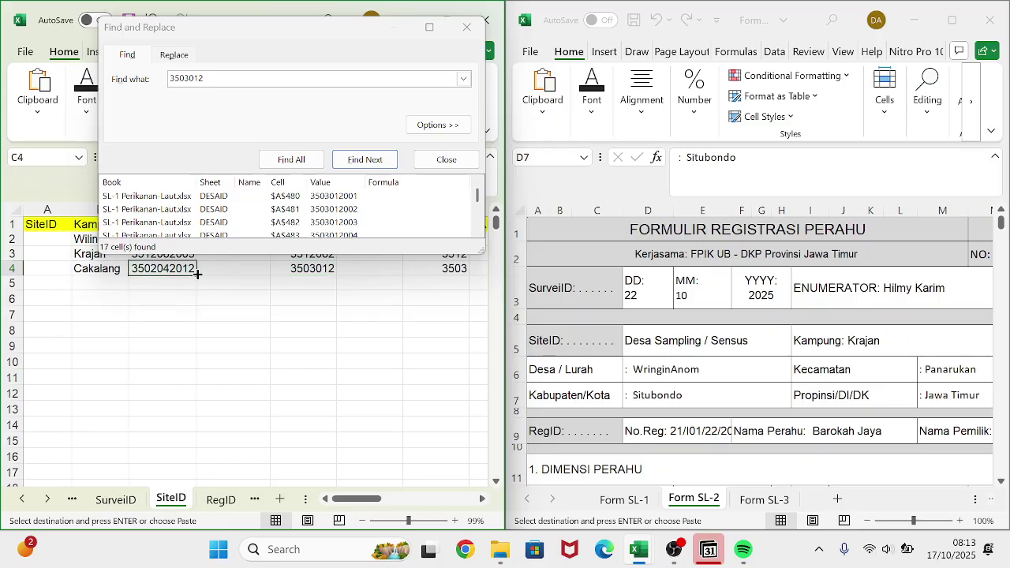
key(ctrl+v)
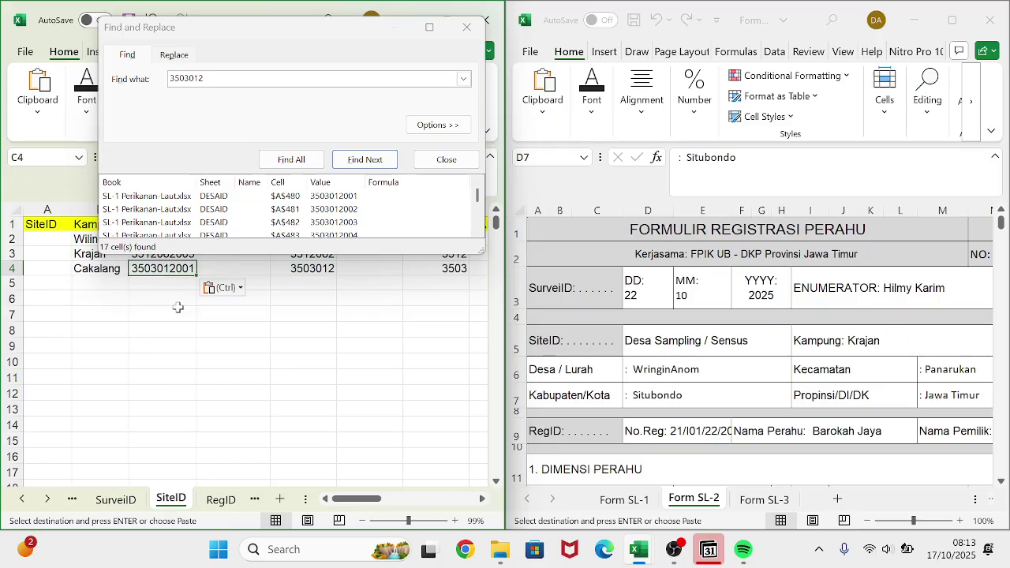
click(178, 309)
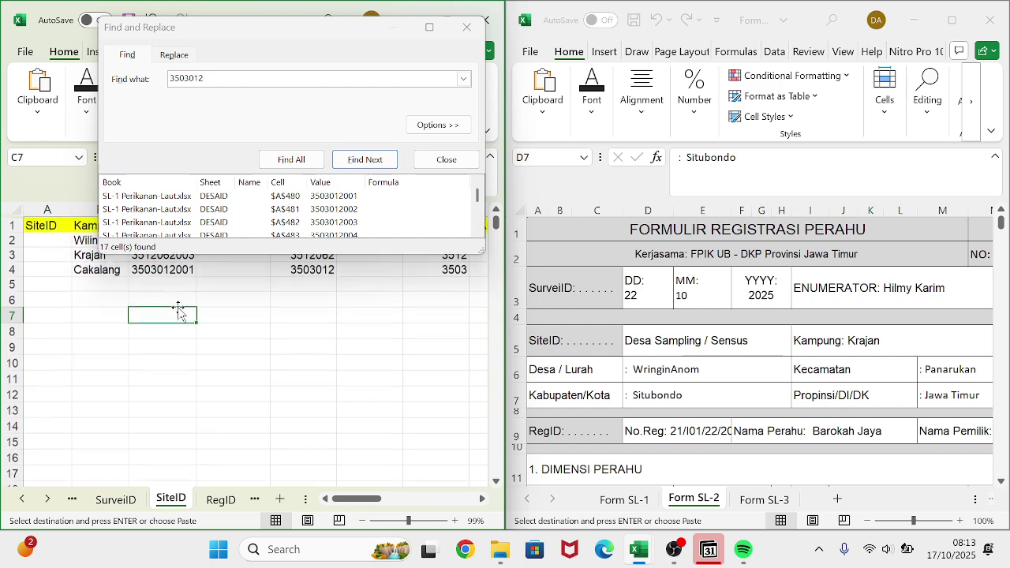
click(466, 27)
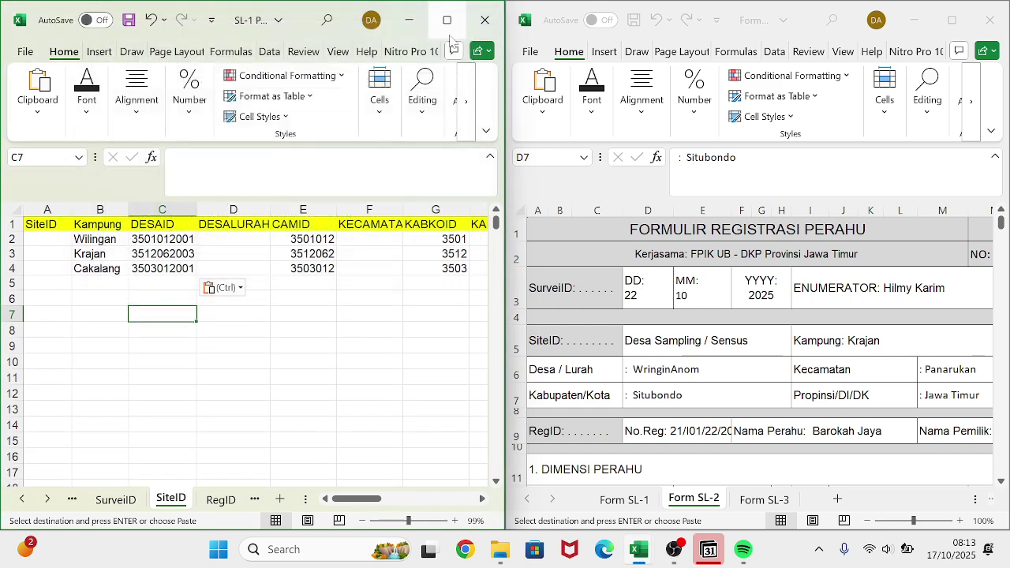
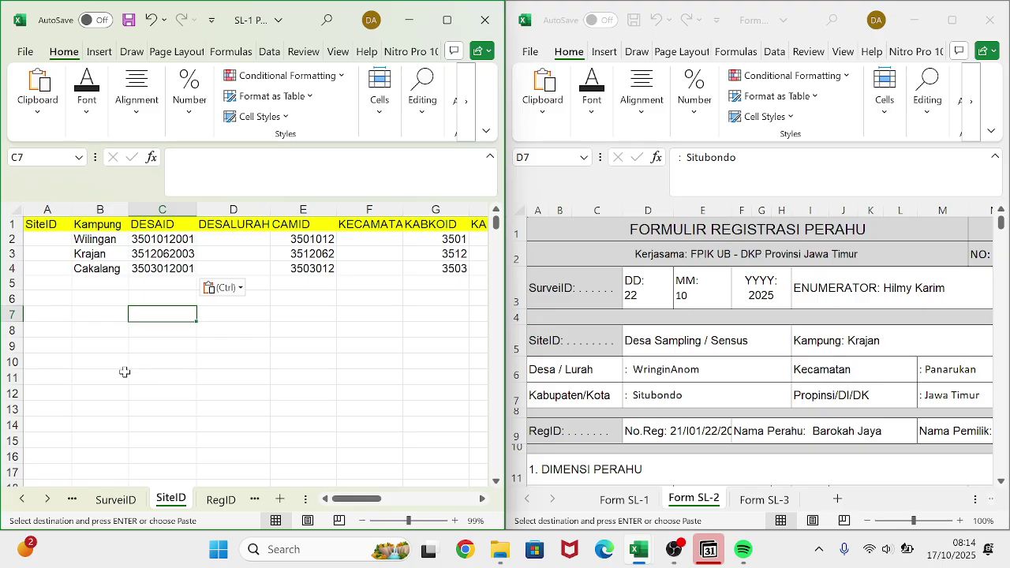
- Auto-fit column D on SiteID so the full DESALURAH header is visible, then select D2
click(200, 362)
scroll(202, 363, up, 1)
scroll(202, 364, down, 1)
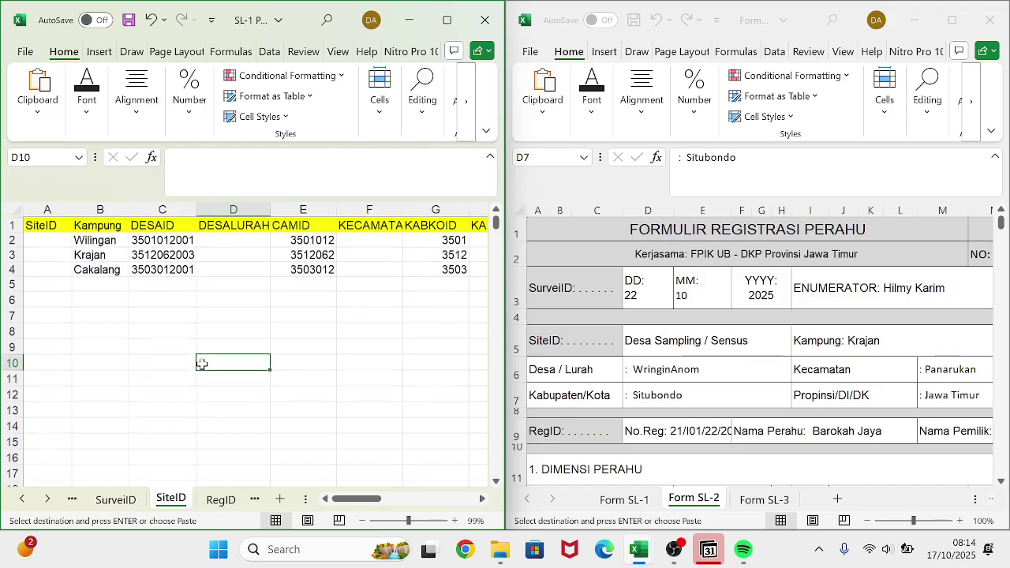
double_click(270, 213)
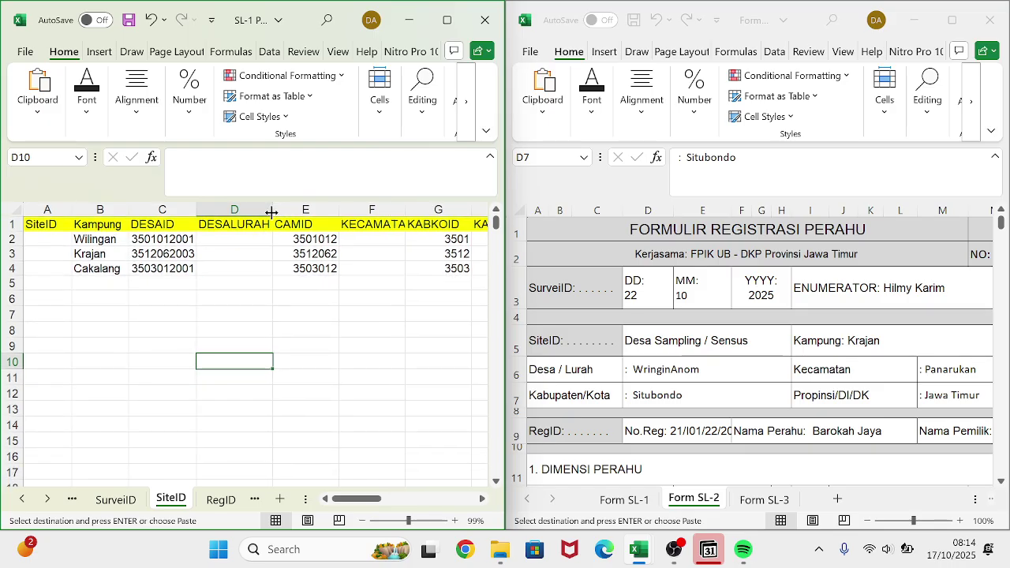
scroll(263, 248, right, 1)
scroll(264, 248, left, 1)
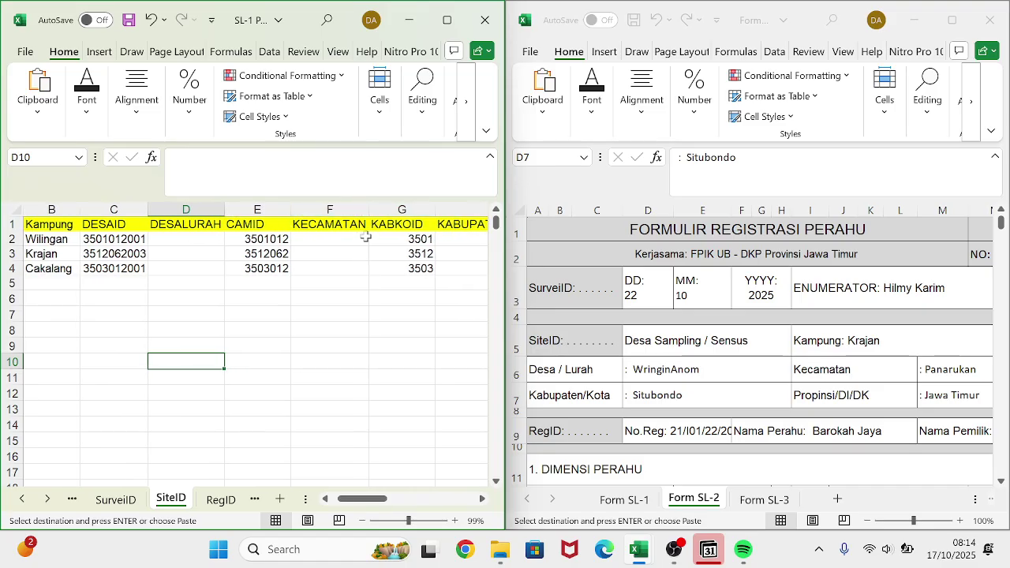
scroll(365, 205, right, 2)
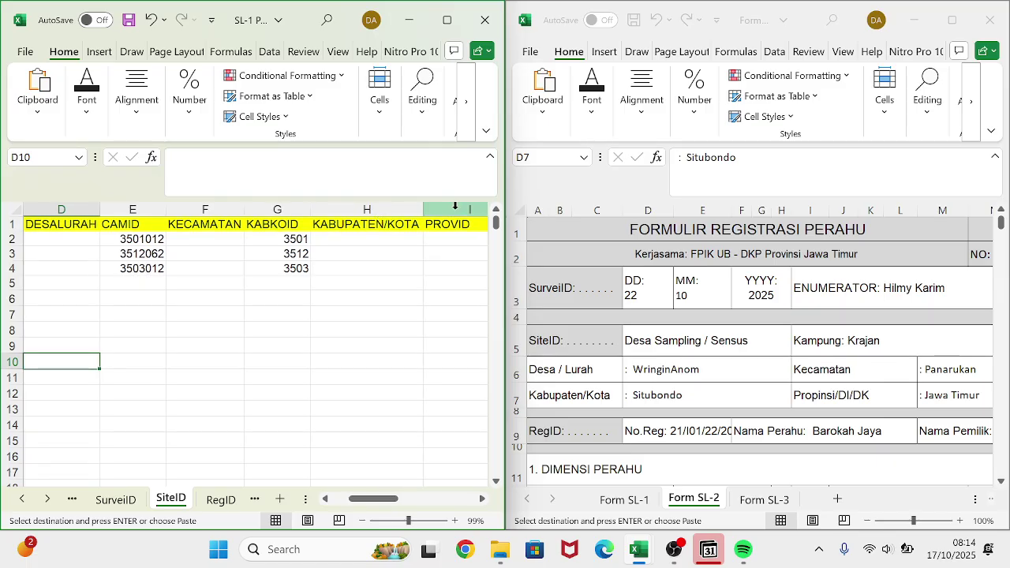
scroll(268, 280, right, 1)
scroll(267, 280, left, 4)
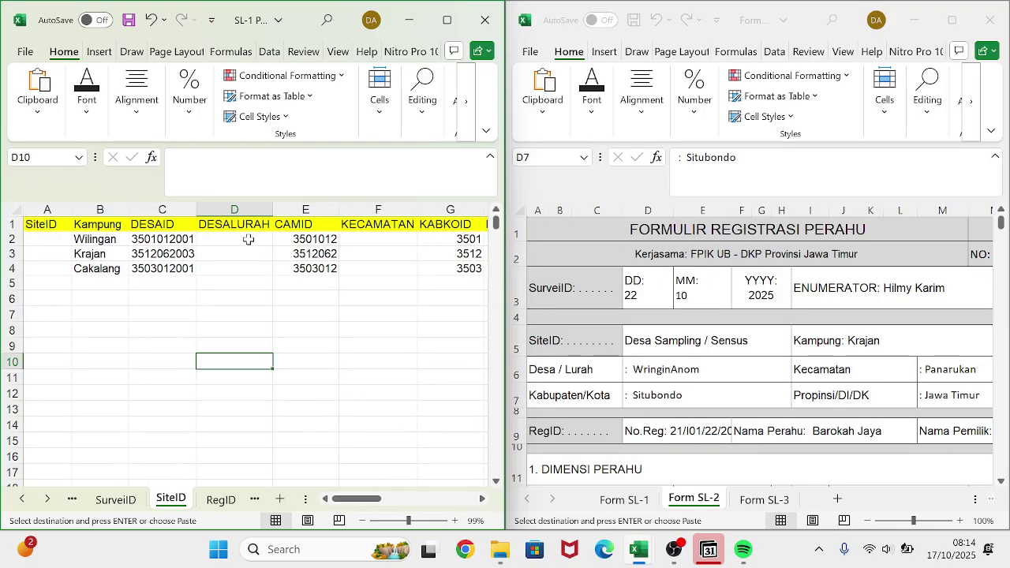
click(248, 239)
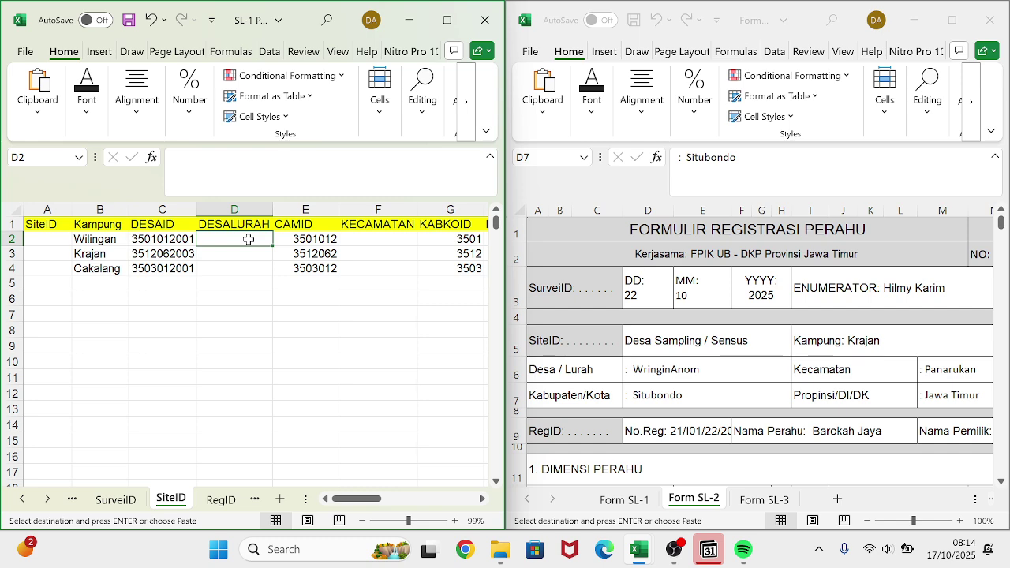
- Start a VLOOKUP in D2 with C2 as lookup value against the DESAID sheet's A1:C8502 range
text(=)
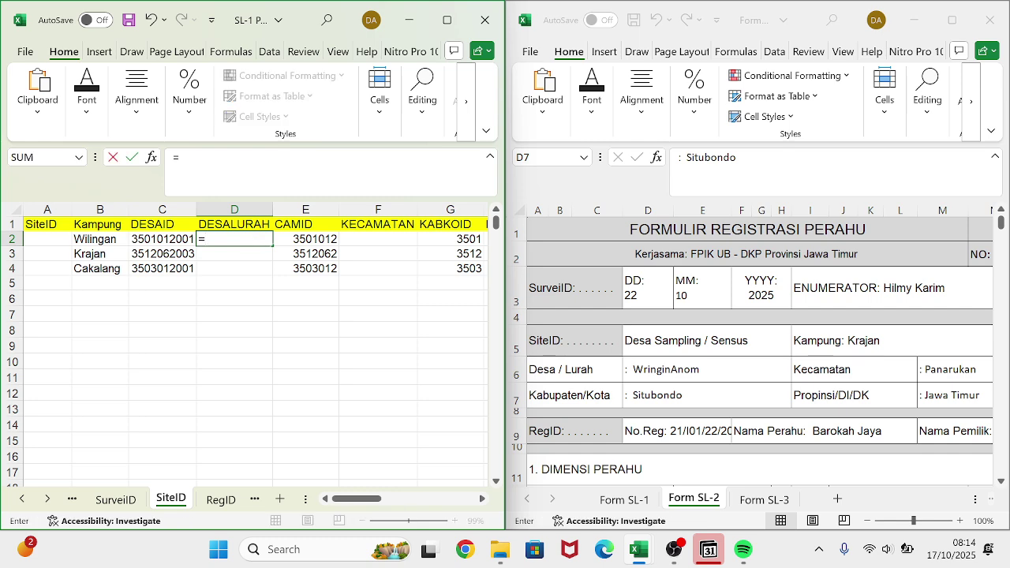
text(vl)
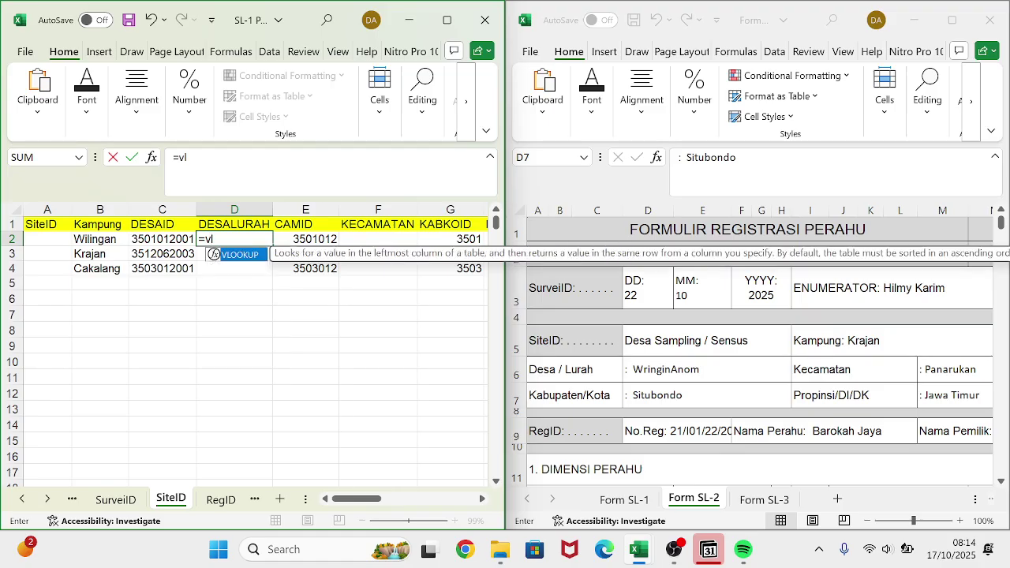
text(ookup()
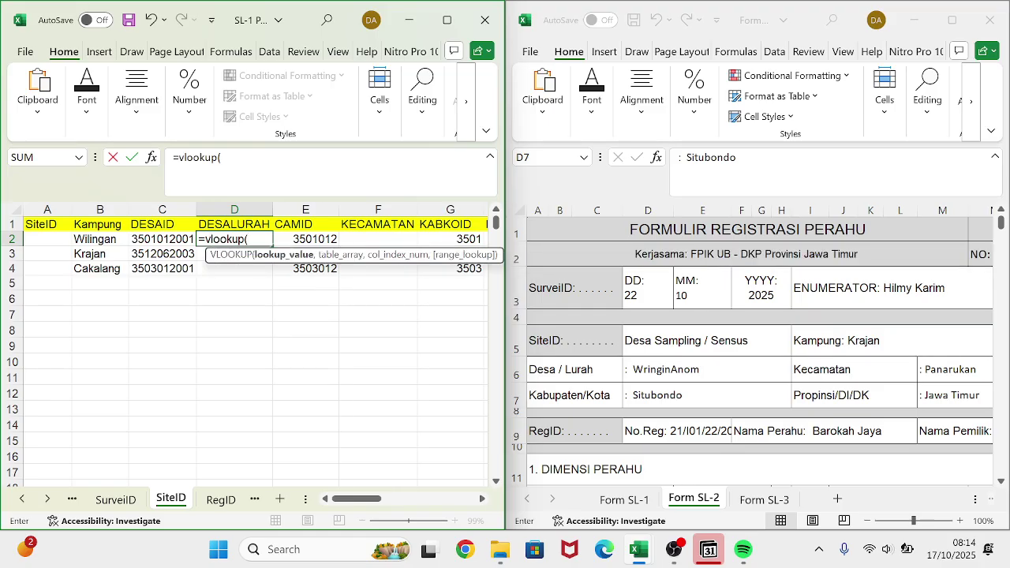
click(152, 239)
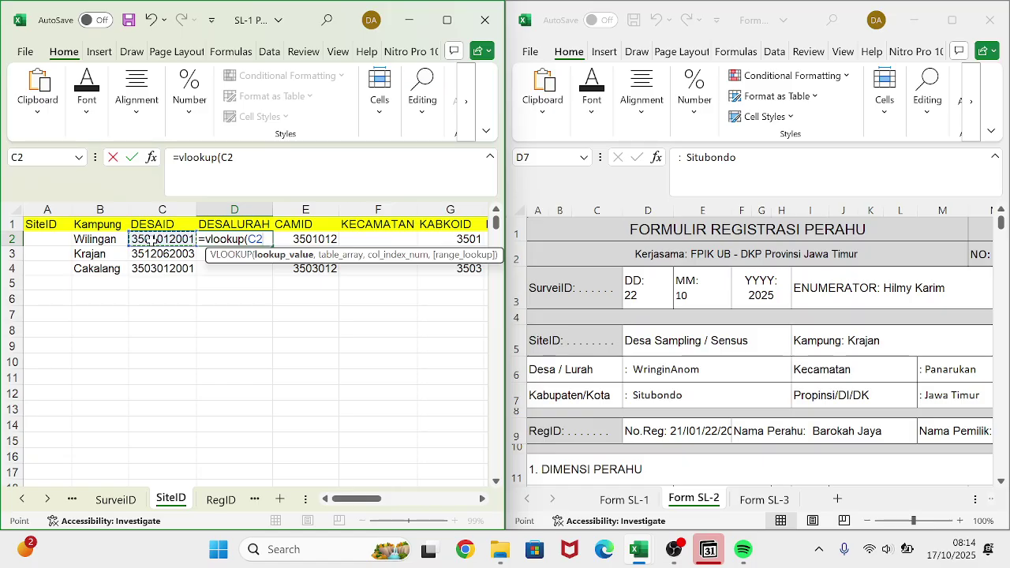
text(,)
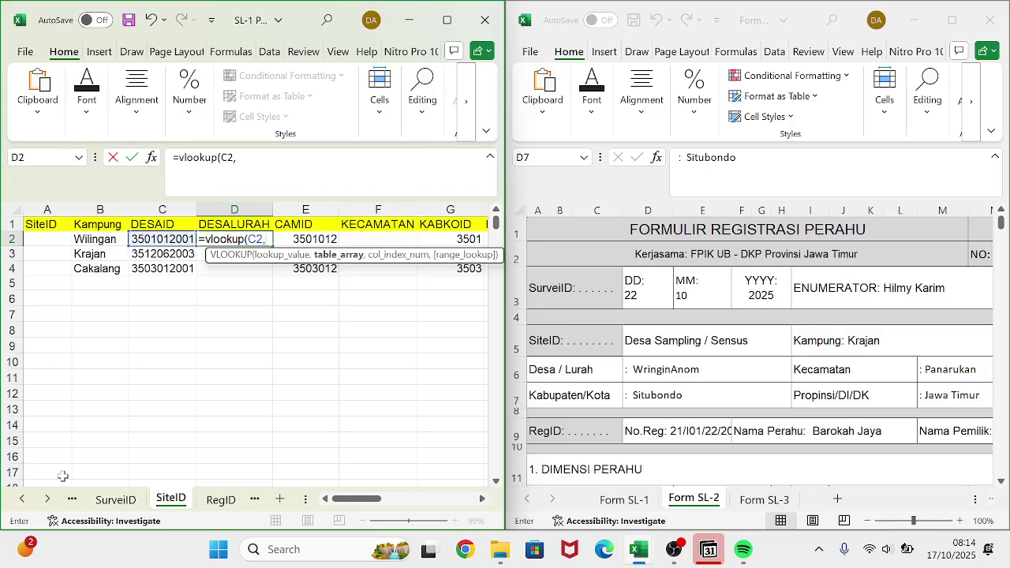
click(71, 499)
click(72, 499)
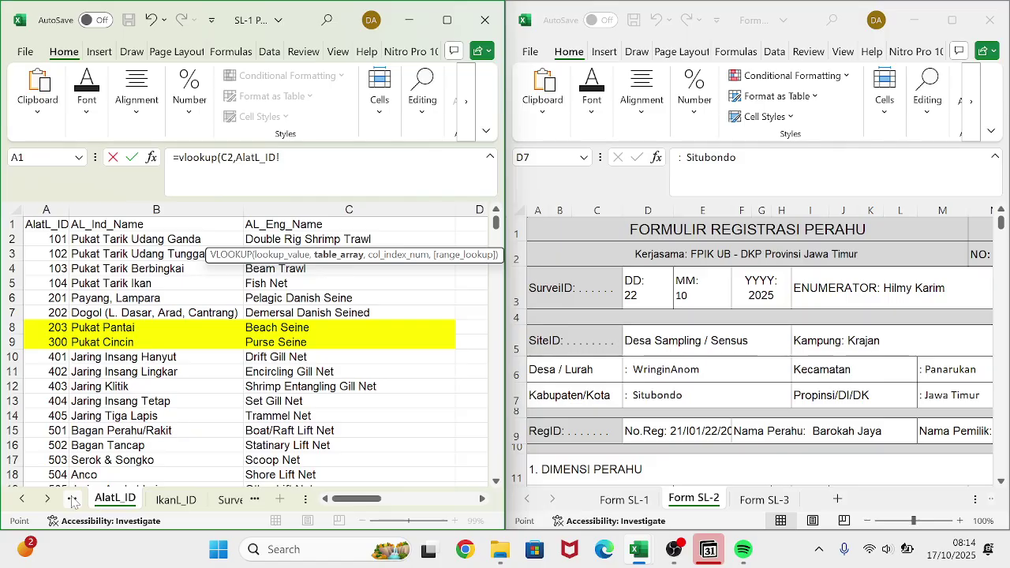
click(72, 499)
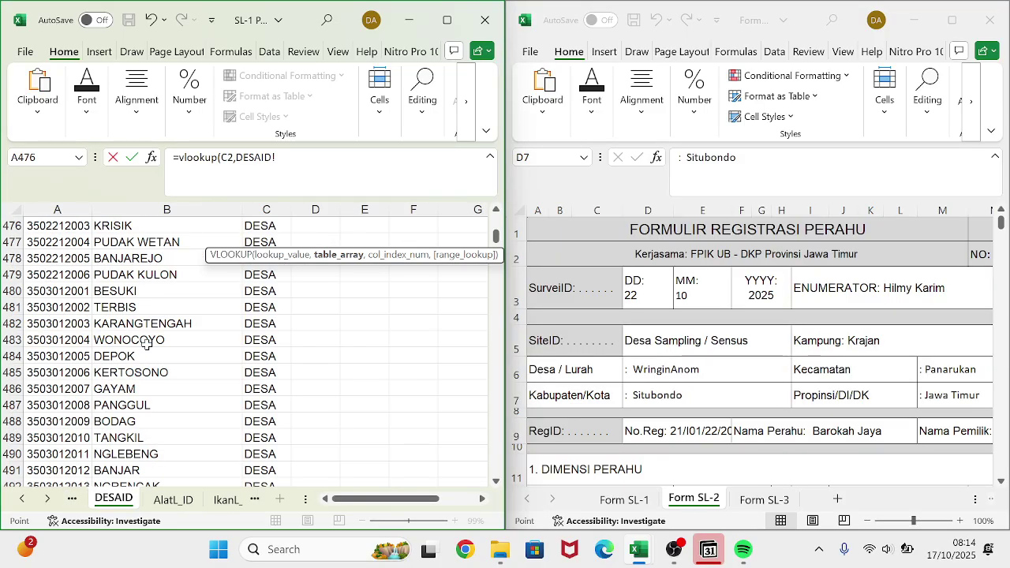
scroll(146, 343, up, 13)
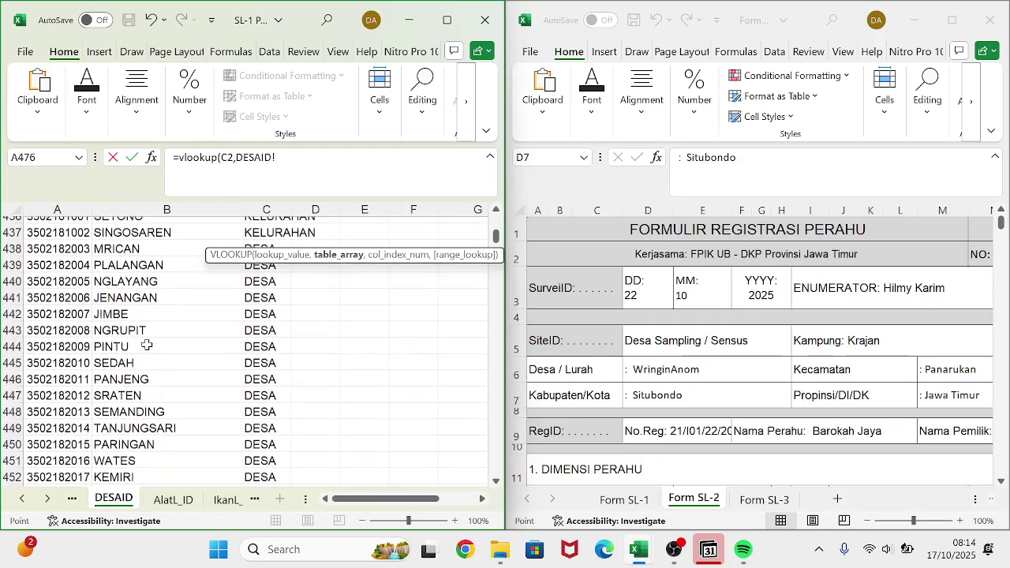
scroll(107, 286, up, 20)
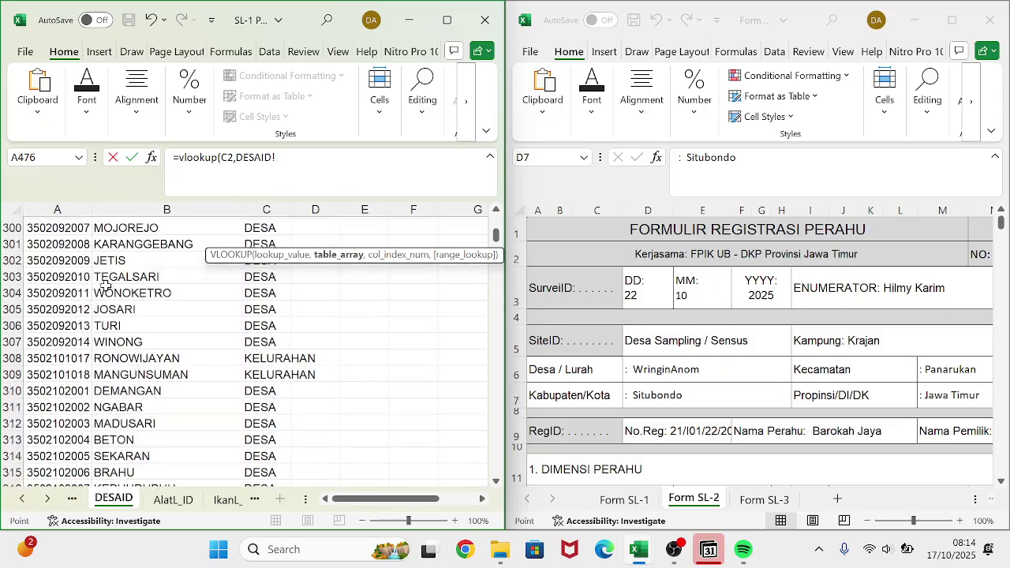
scroll(107, 285, up, 20)
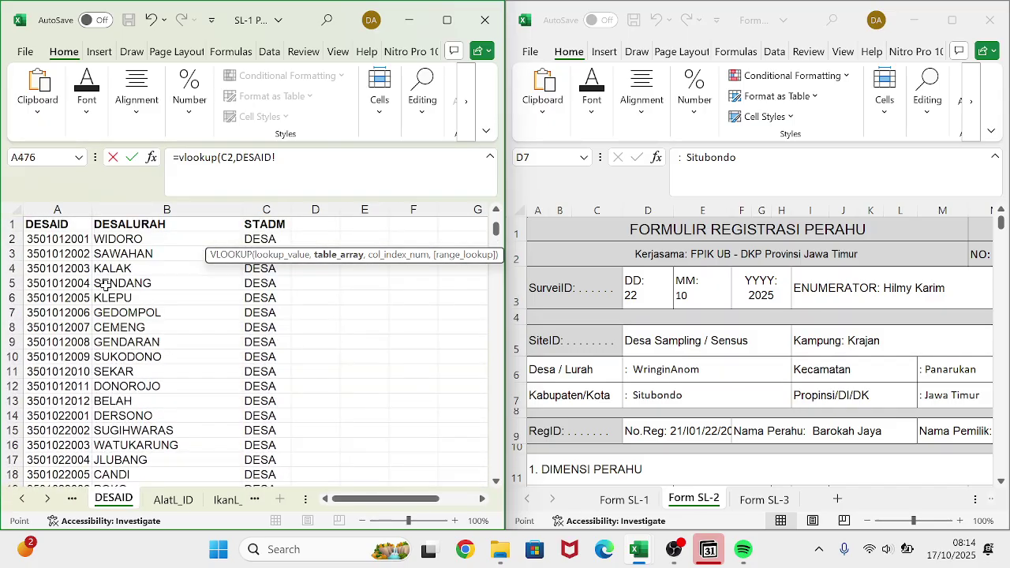
click(45, 223)
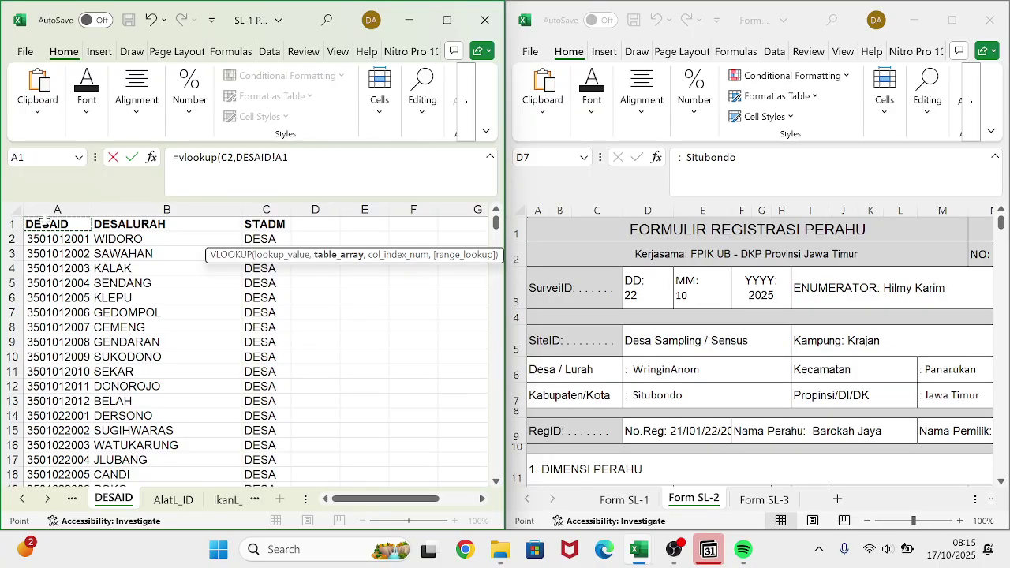
key(ctrl+shift+Right)
key(ctrl+shift+Down)
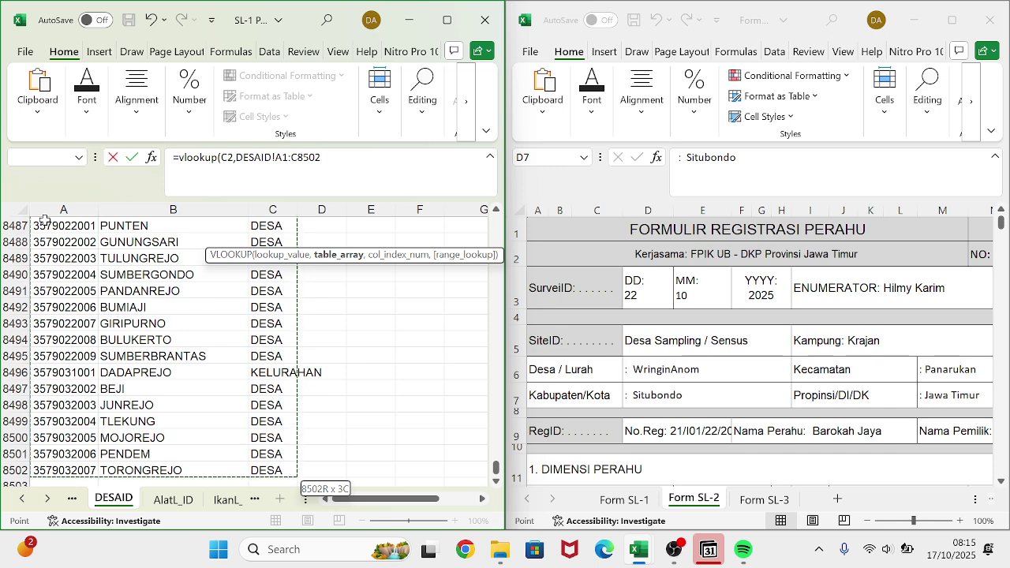
- Lock the range end as $C$8502, return column 2 exactly, and fill D2 down to D4
key(F2)
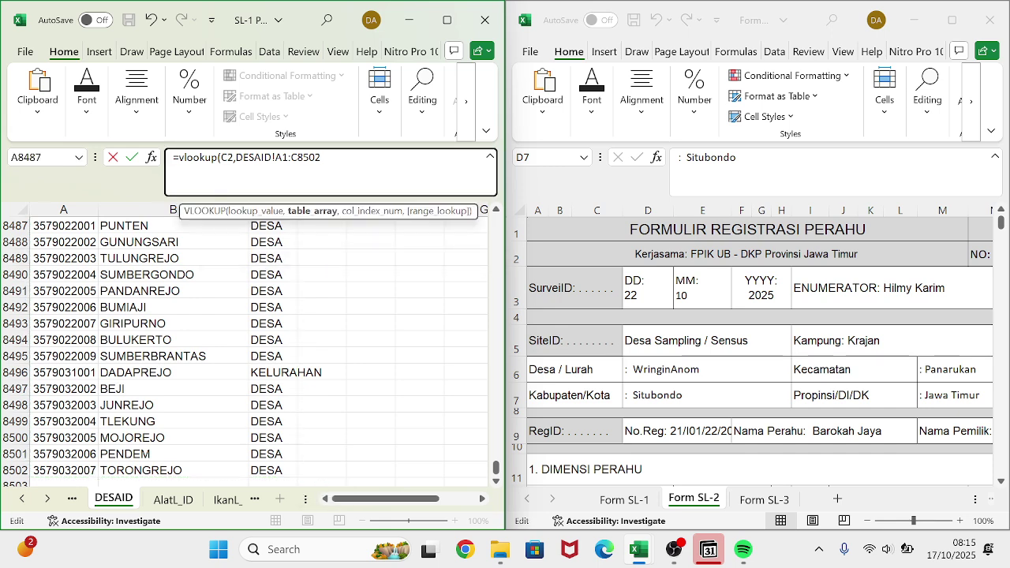
key(F4)
text(,)
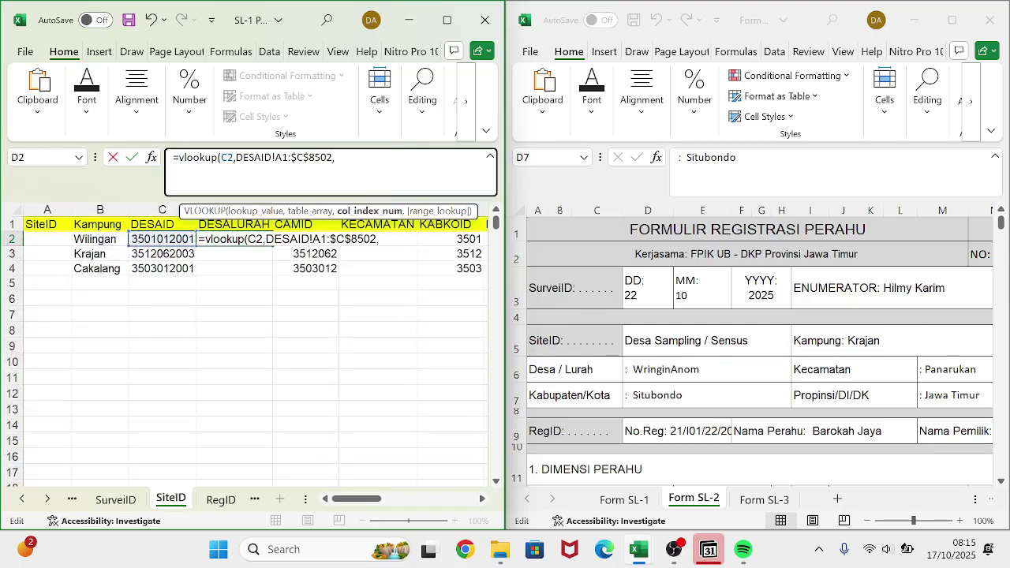
text(2,)
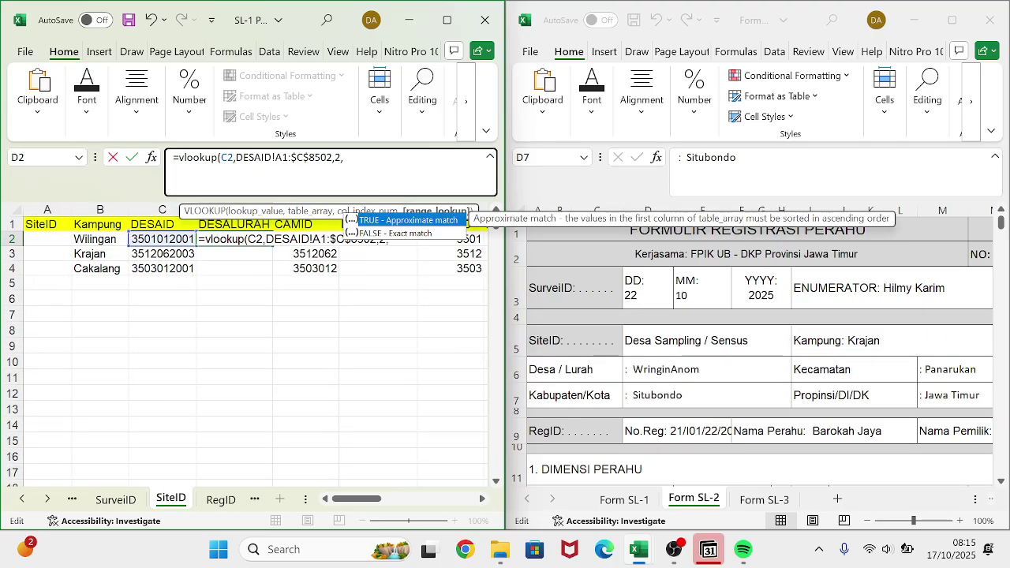
text(0))
key(Return)
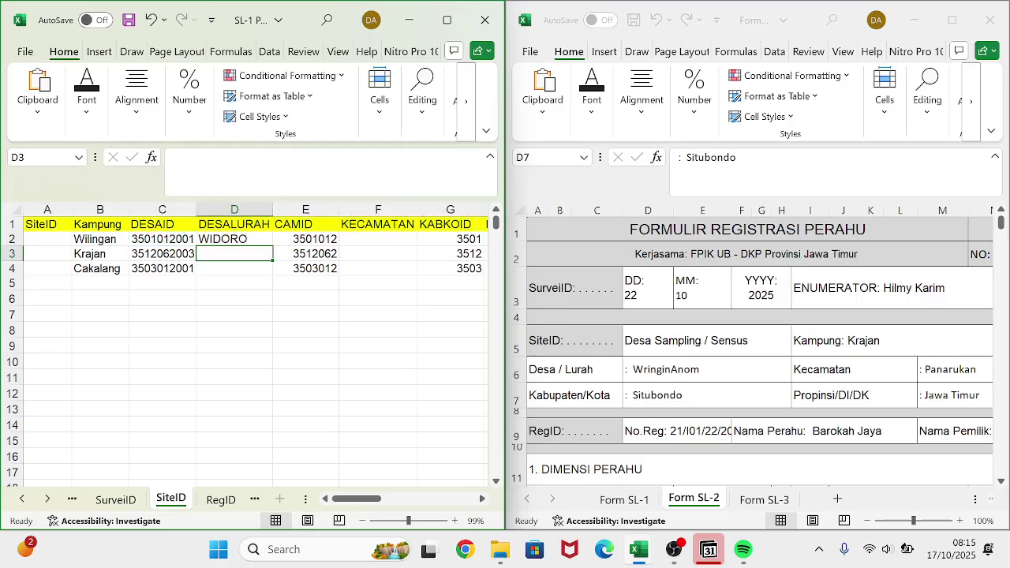
click(244, 239)
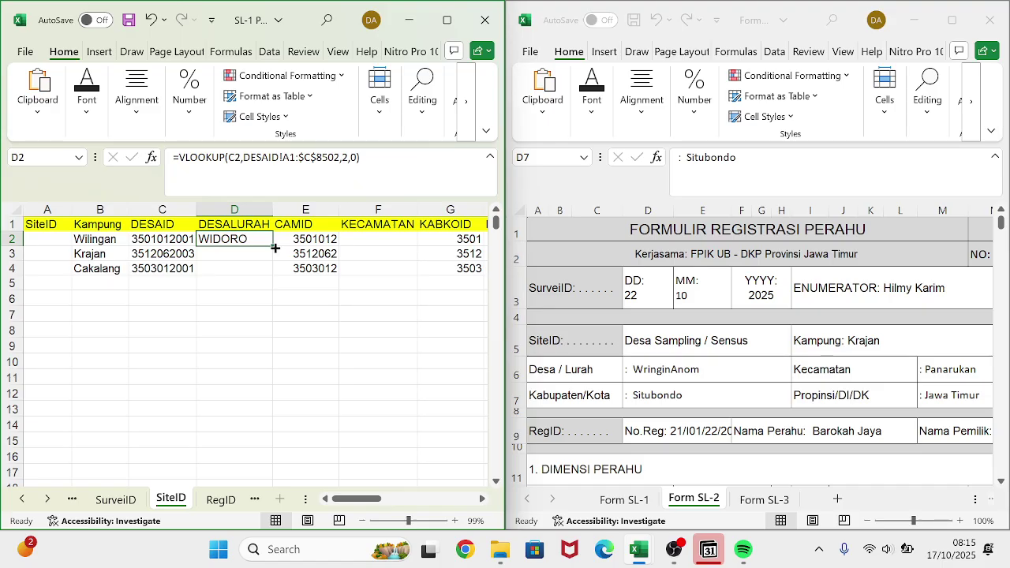
double_click(274, 248)
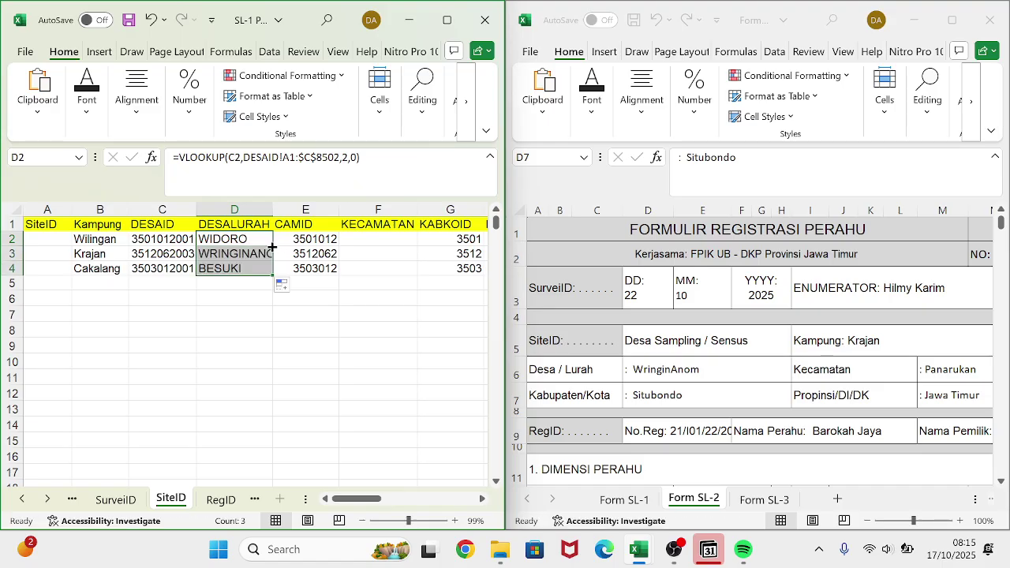
click(221, 311)
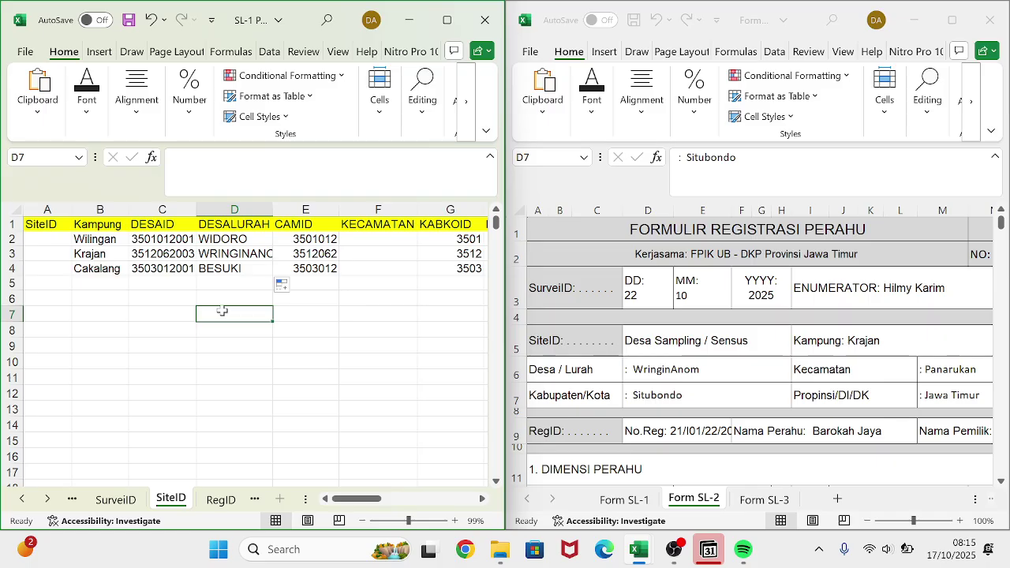
- Auto-fit column D so WRINGINANOM shows in full, and bring the KECAMATAN column into view
double_click(273, 209)
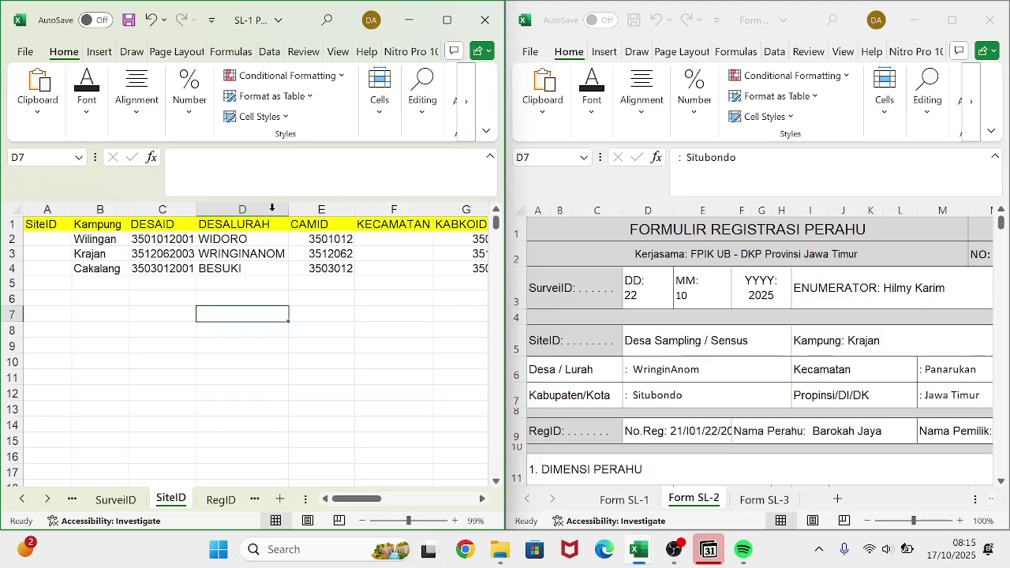
scroll(820, 373, down, 1)
scroll(821, 373, right, 3)
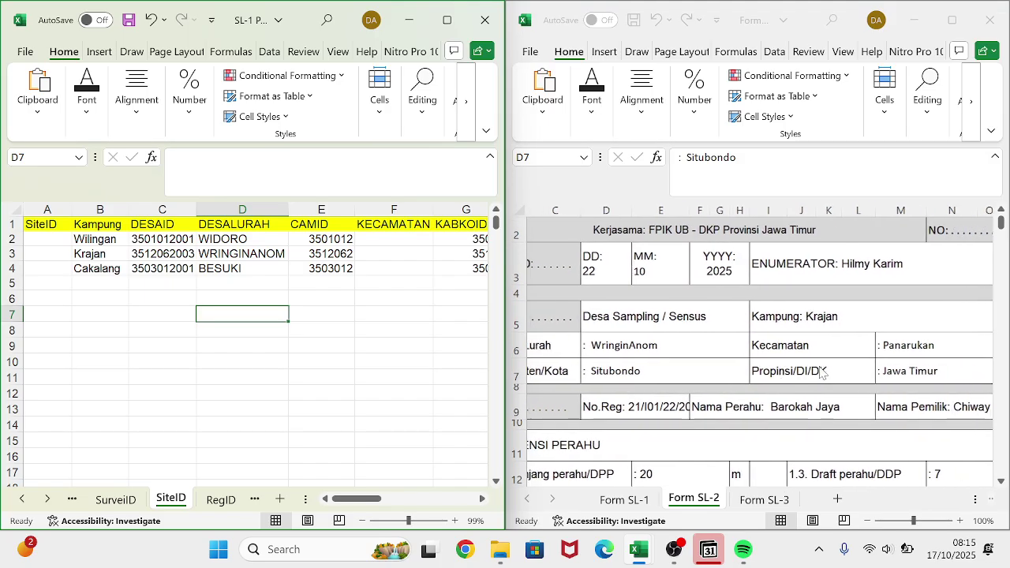
scroll(821, 372, right, 2)
scroll(415, 284, right, 3)
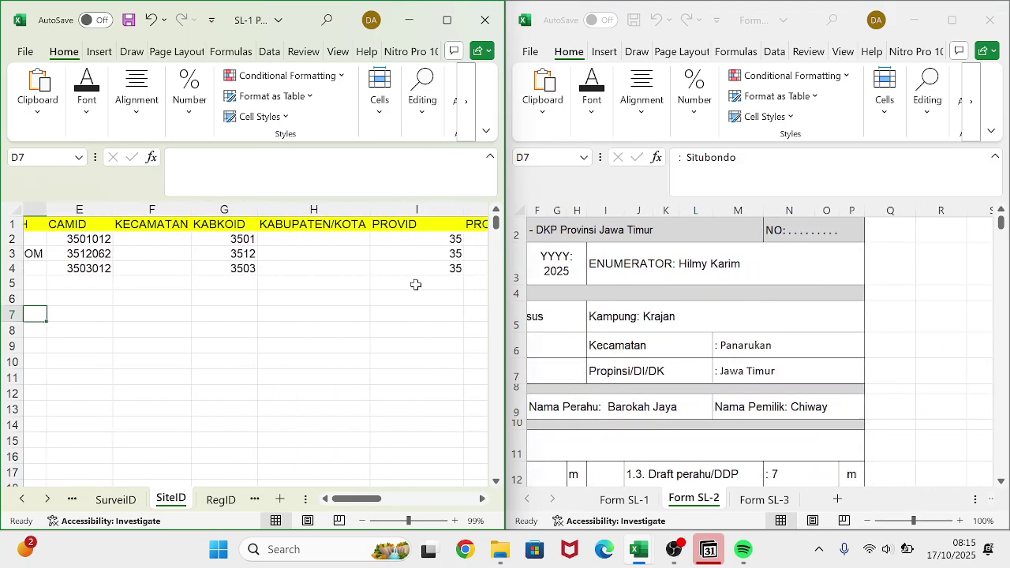
scroll(415, 285, left, 1)
scroll(415, 284, right, 1)
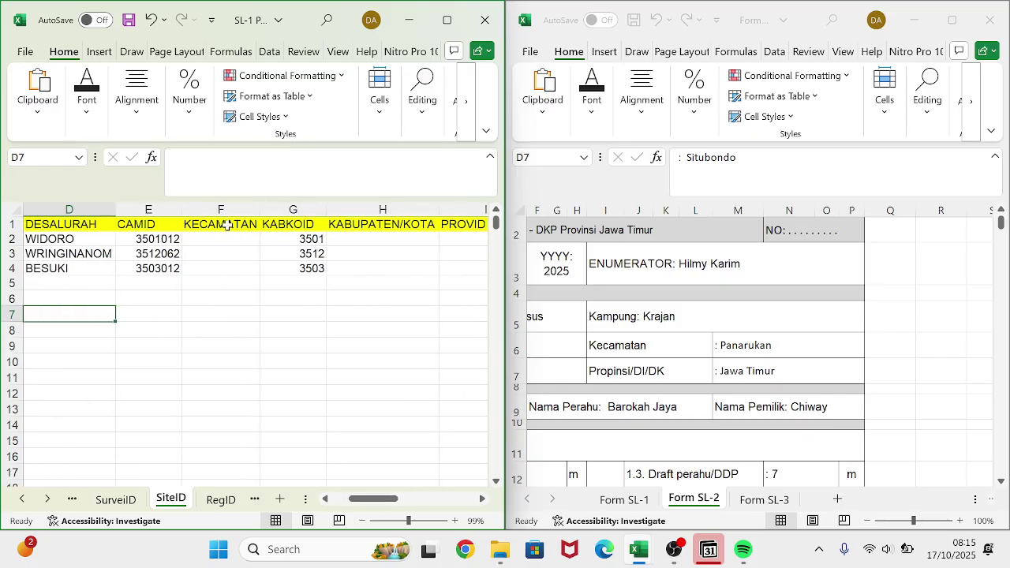
- Enter a first VLOOKUP in F2 matching E2 against the CAMID sheet's A1:B672 range, column 2
click(223, 239)
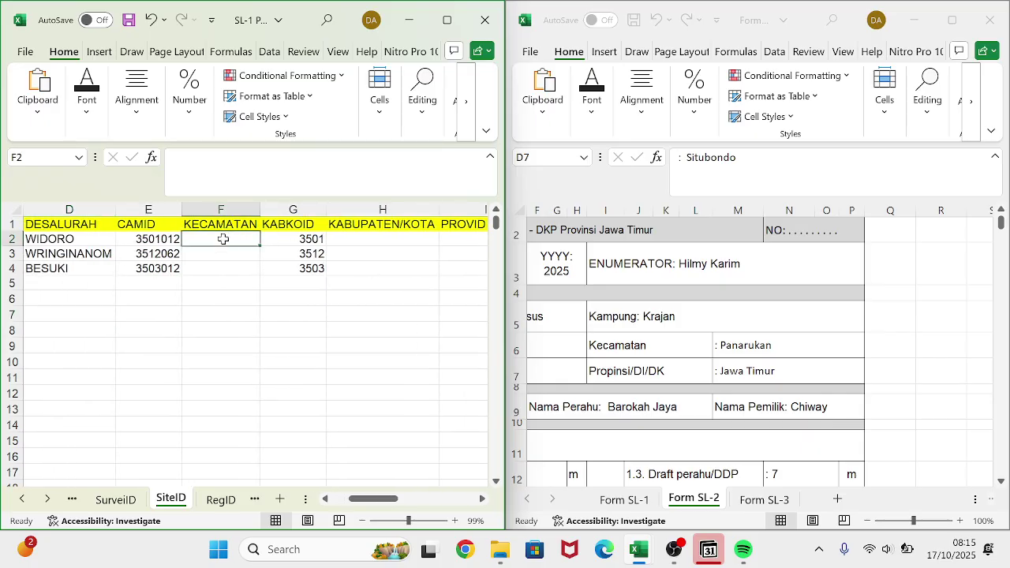
text(=v)
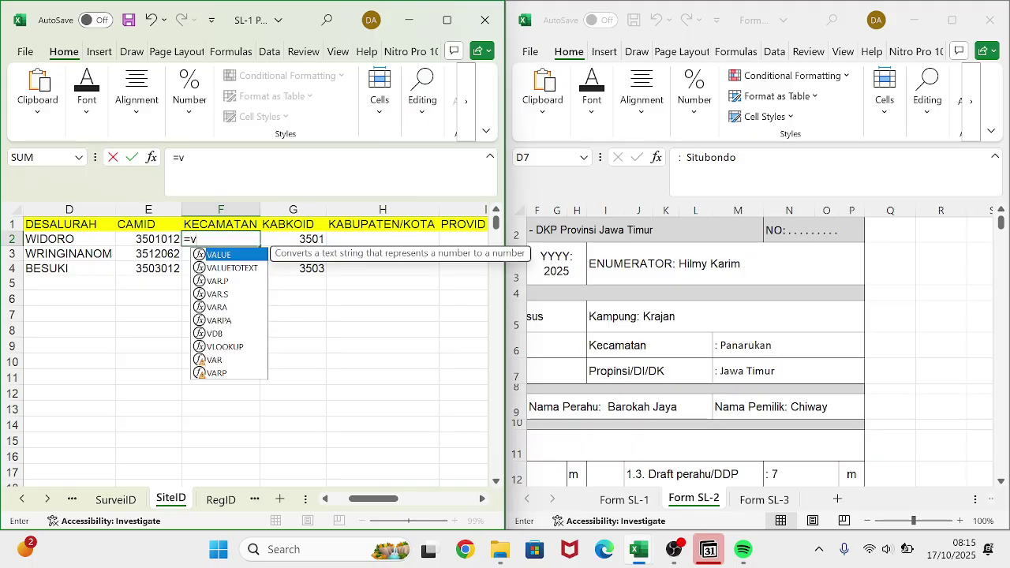
text(look)
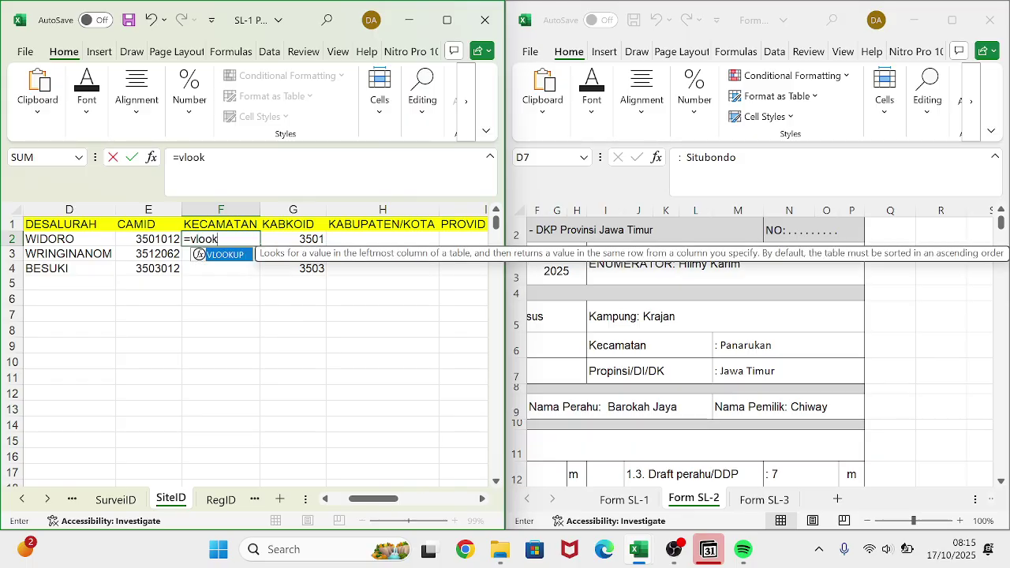
double_click(223, 255)
click(154, 239)
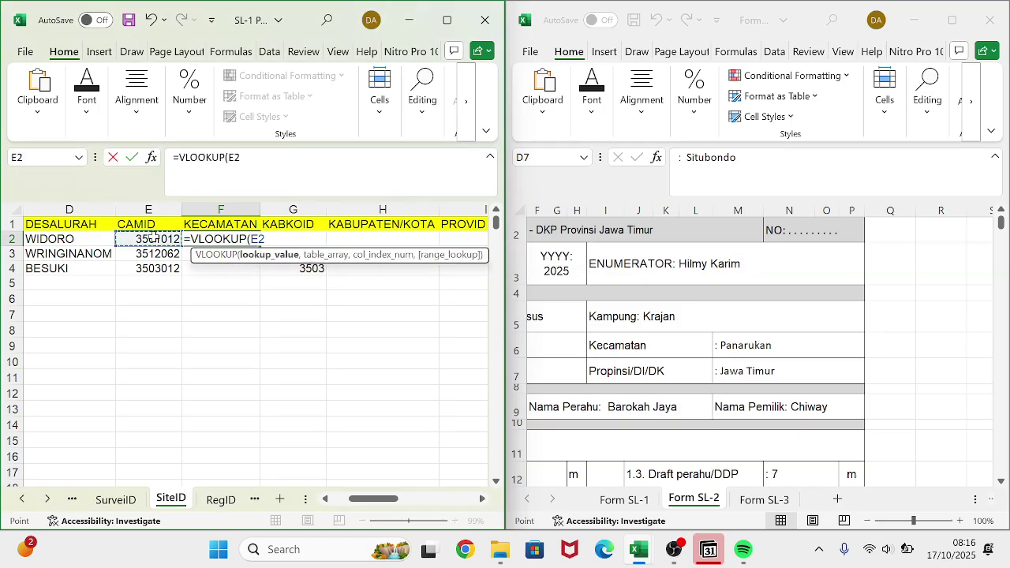
key(ctrl+Page_Up)
key(ctrl+Page_Up)
key(ctrl+Page_Up)
key(ctrl+Page_Up)
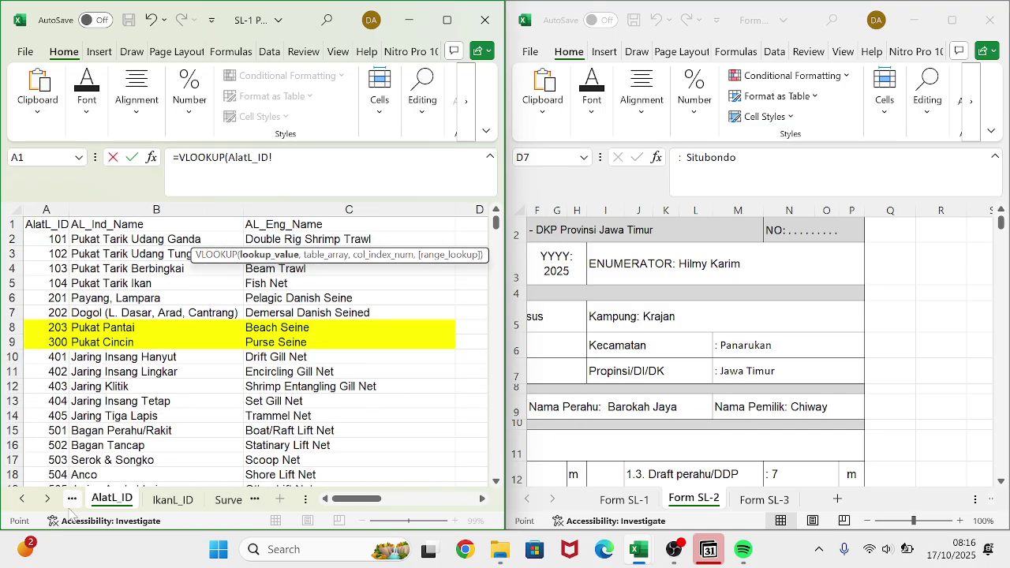
key(ctrl+Page_Up)
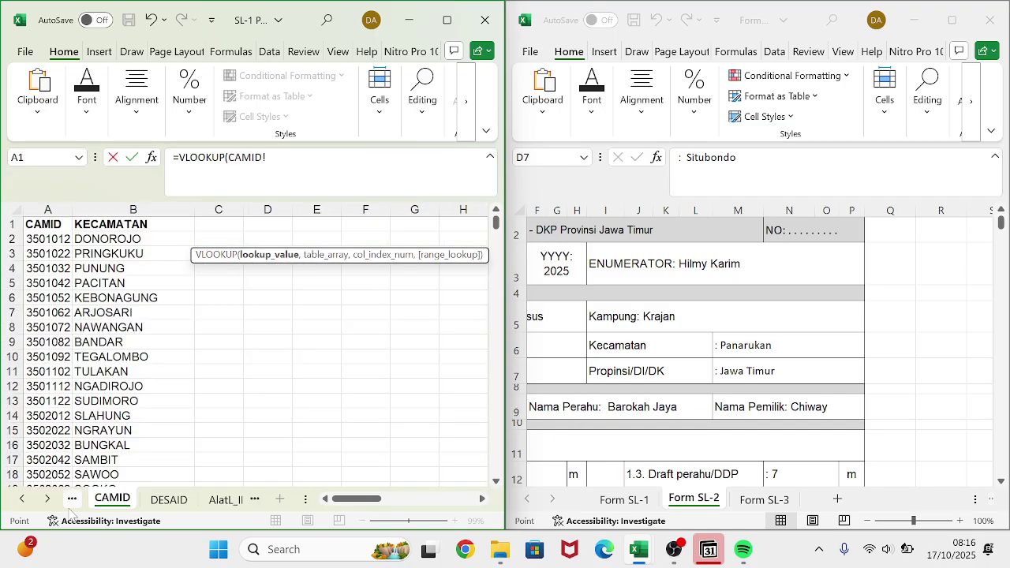
click(50, 223)
key(ctrl+shift+Right)
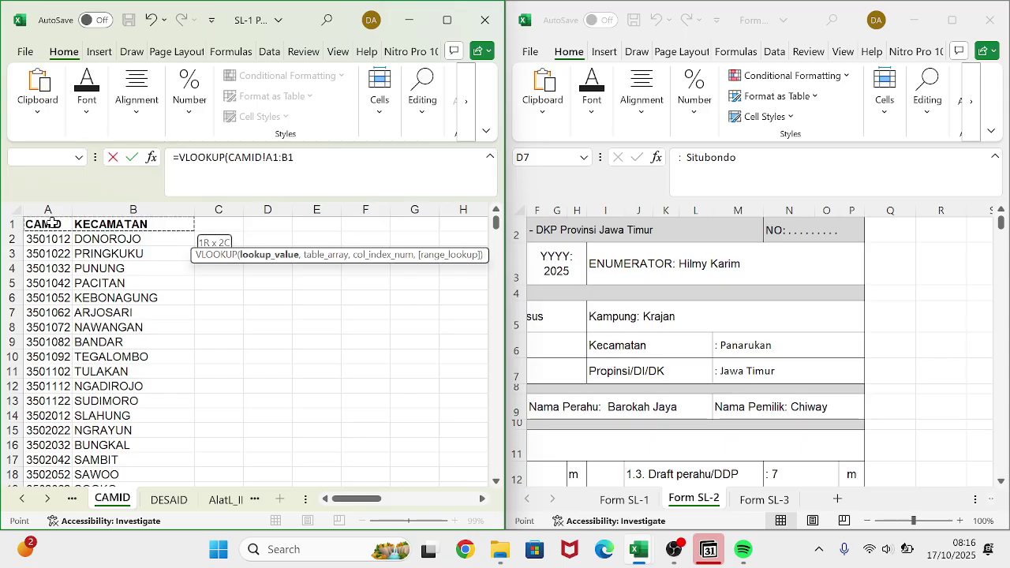
key(ctrl+shift+Down)
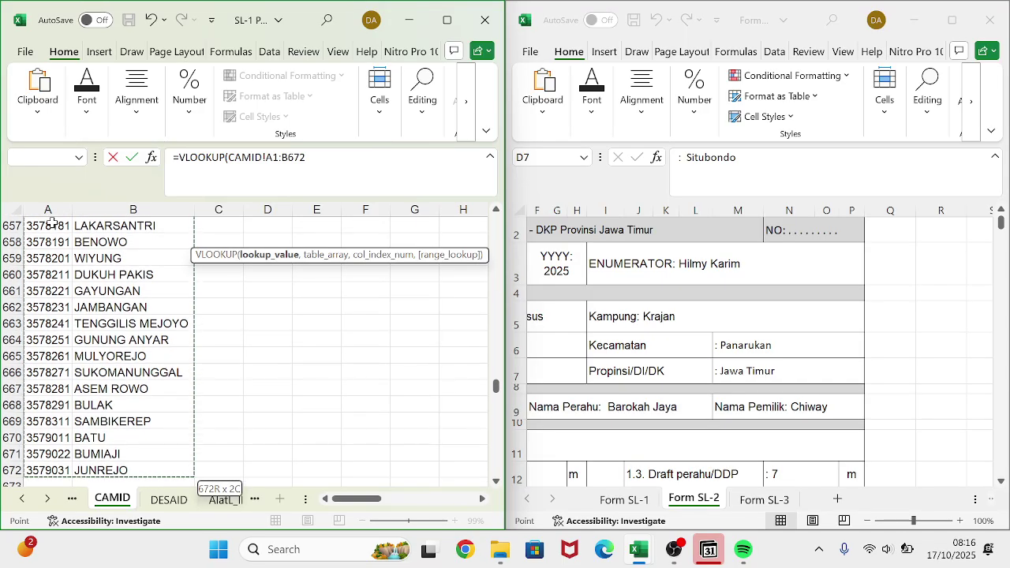
key(F4)
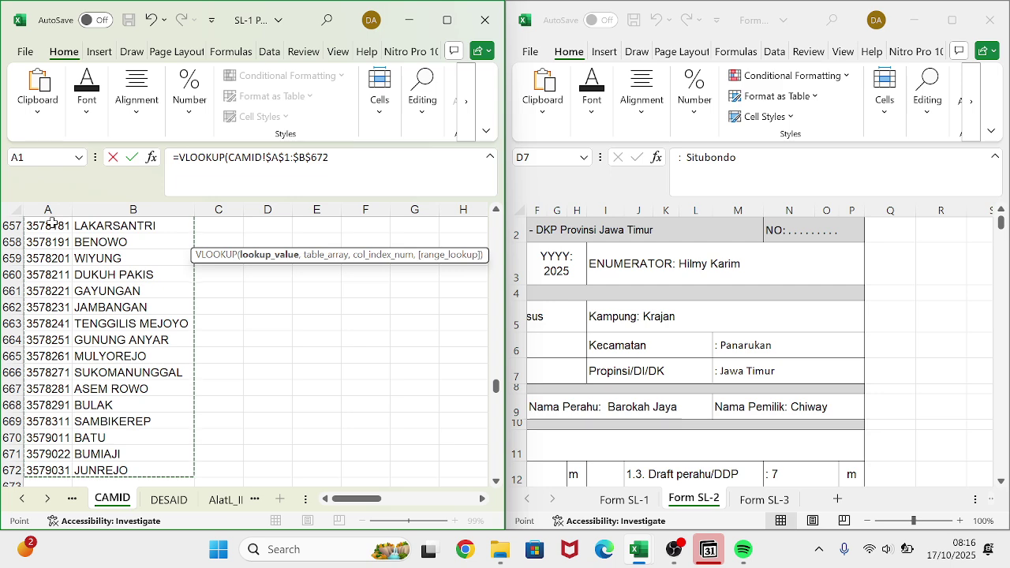
click(333, 158)
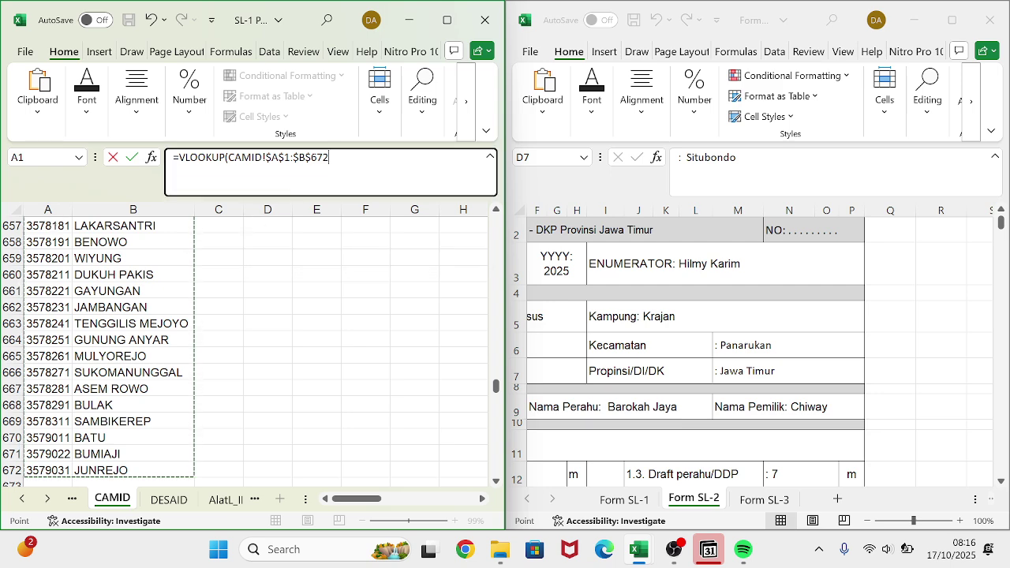
text(,2,)
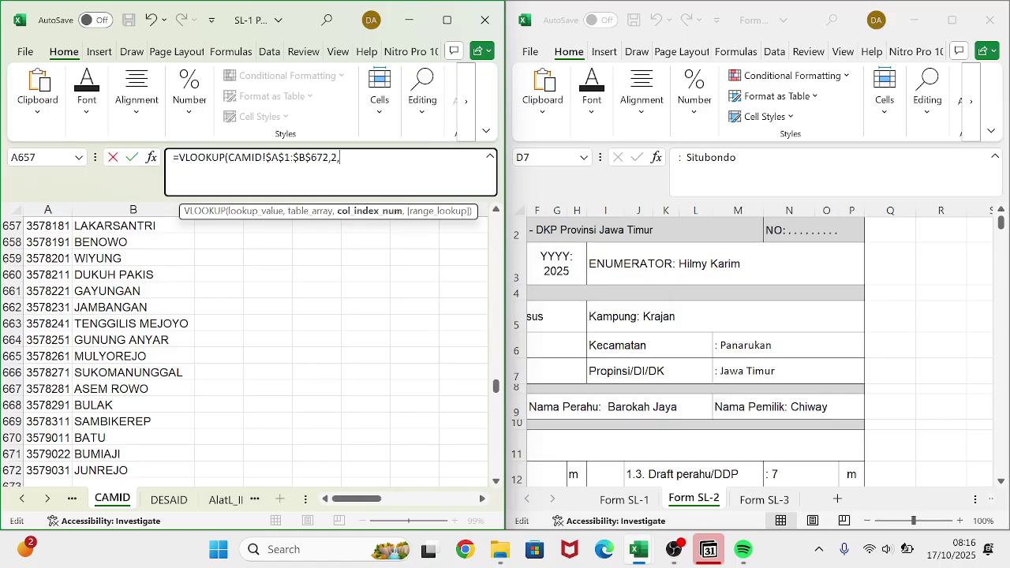
text(0))
key(Return)
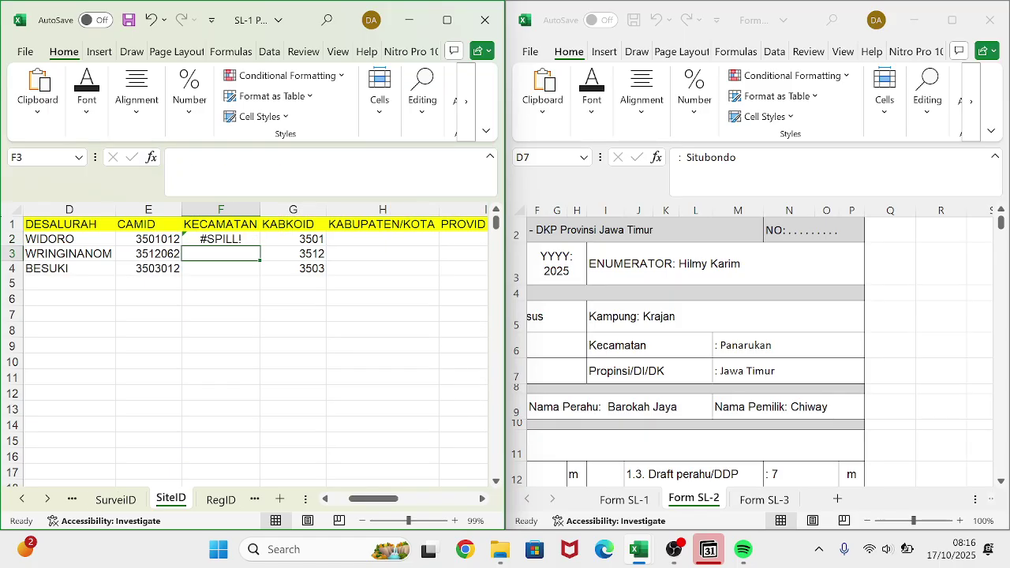
- Strip the faulty spilling arguments from F2's formula and re-enter E2 as lookup value
click(218, 240)
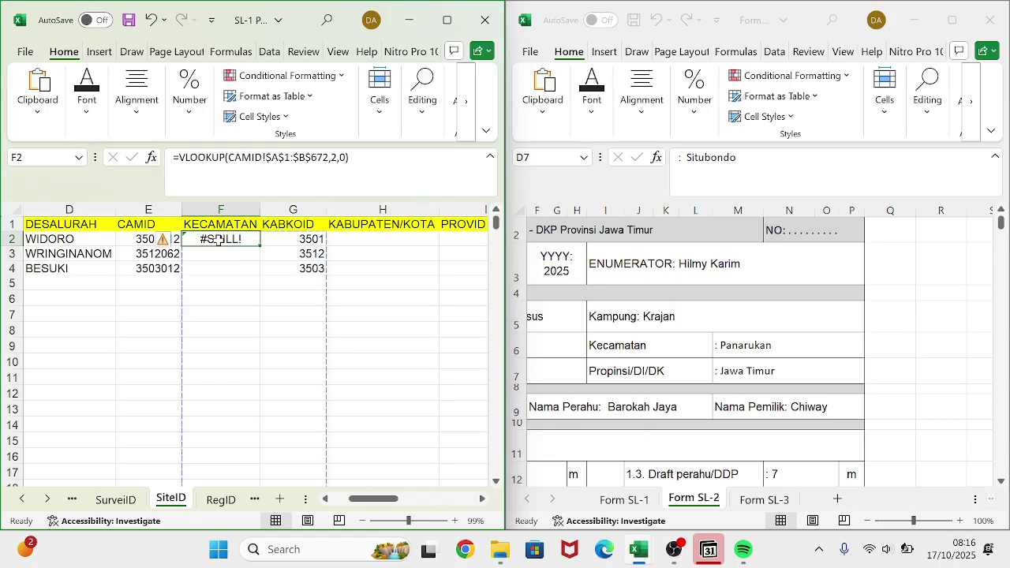
scroll(101, 248, left, 2)
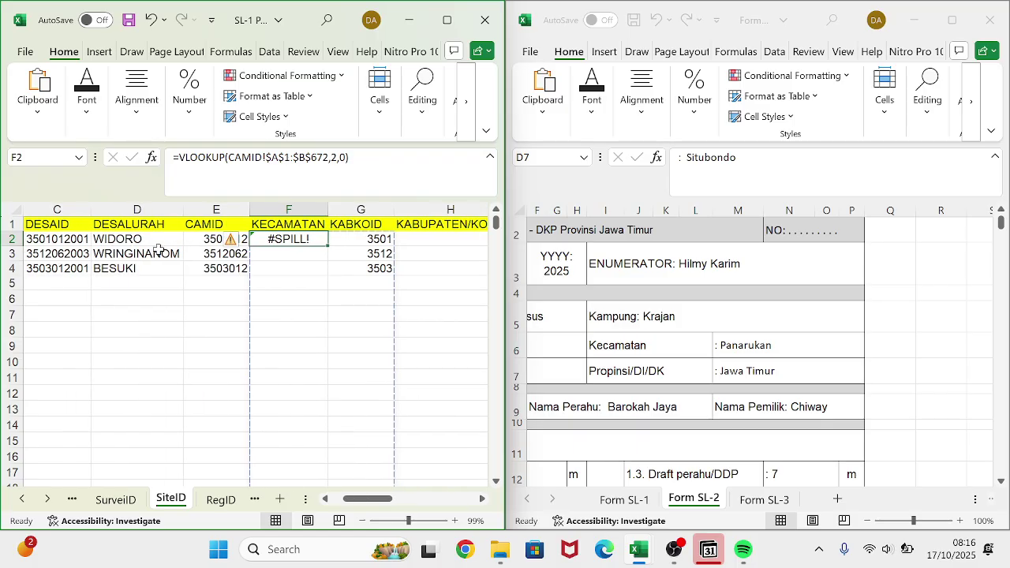
key(F2)
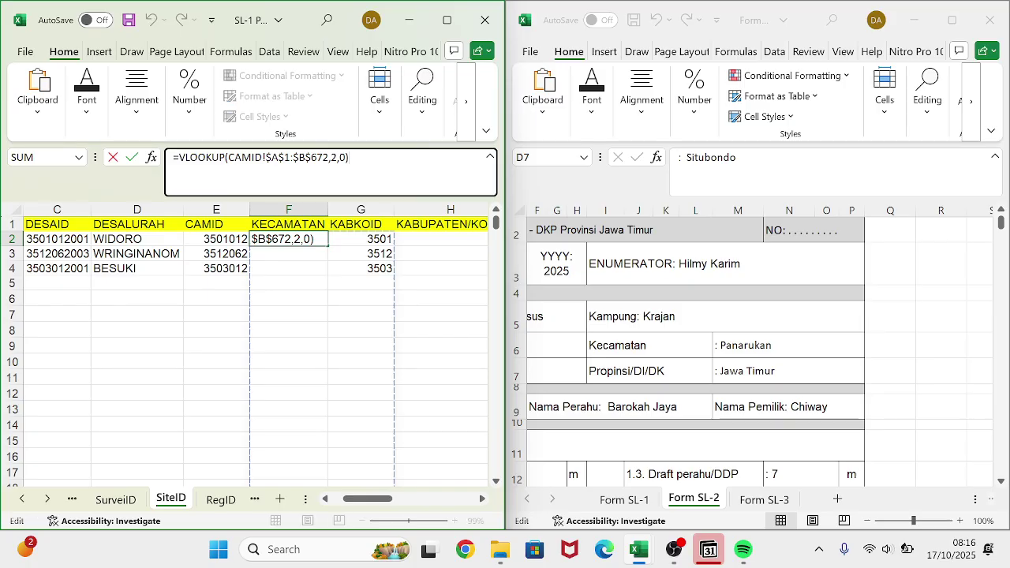
key(ctrl+shift+Left)
key(ctrl+shift+Left)
key(ctrl+shift+Left)
key(ctrl+shift+Left)
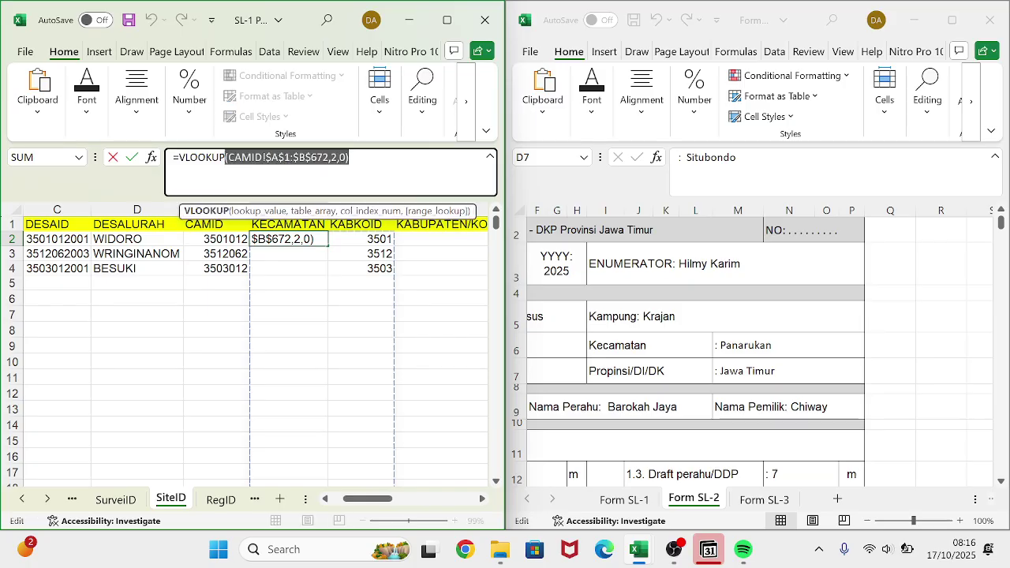
key(BackSpace)
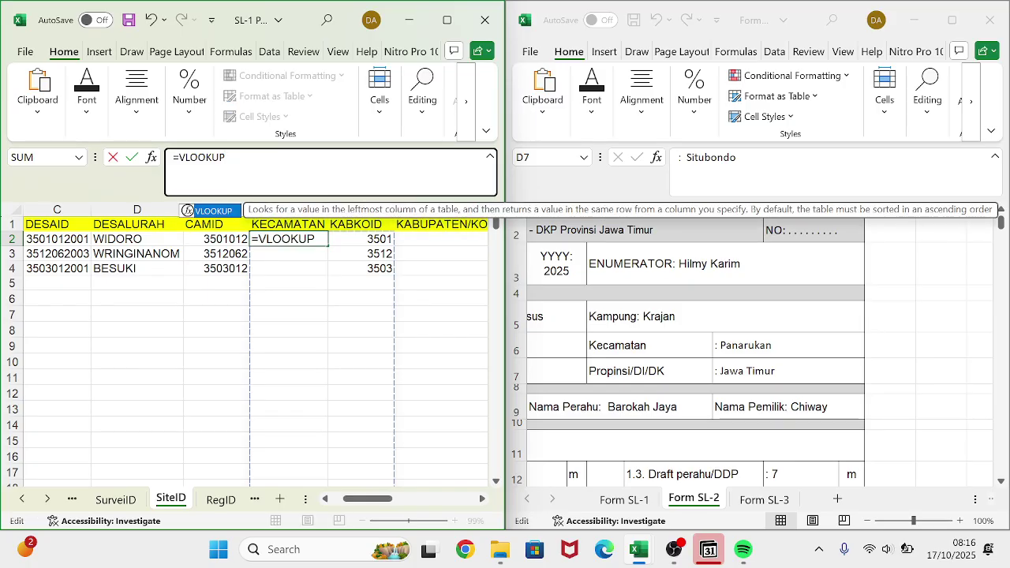
text(()
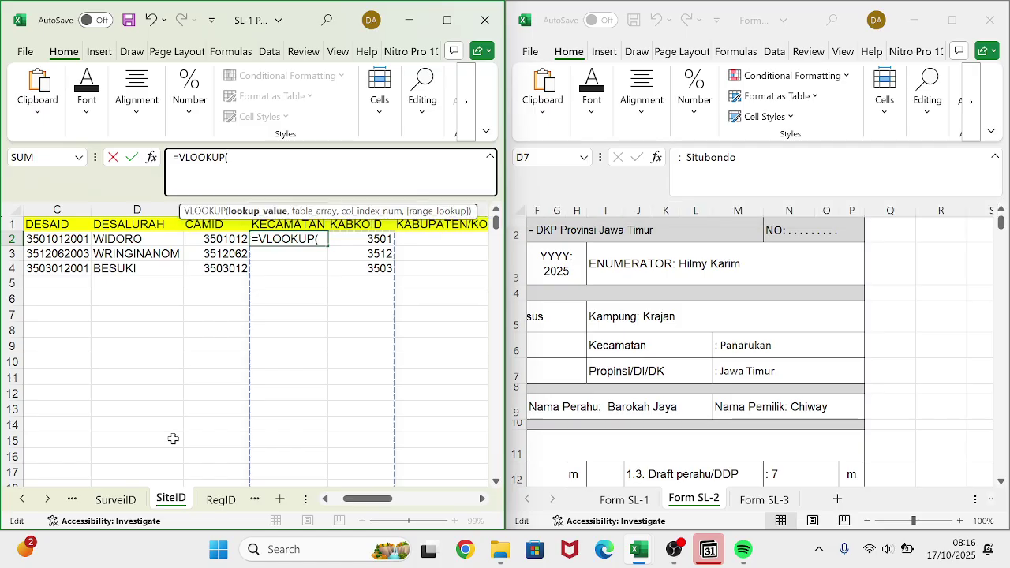
click(213, 239)
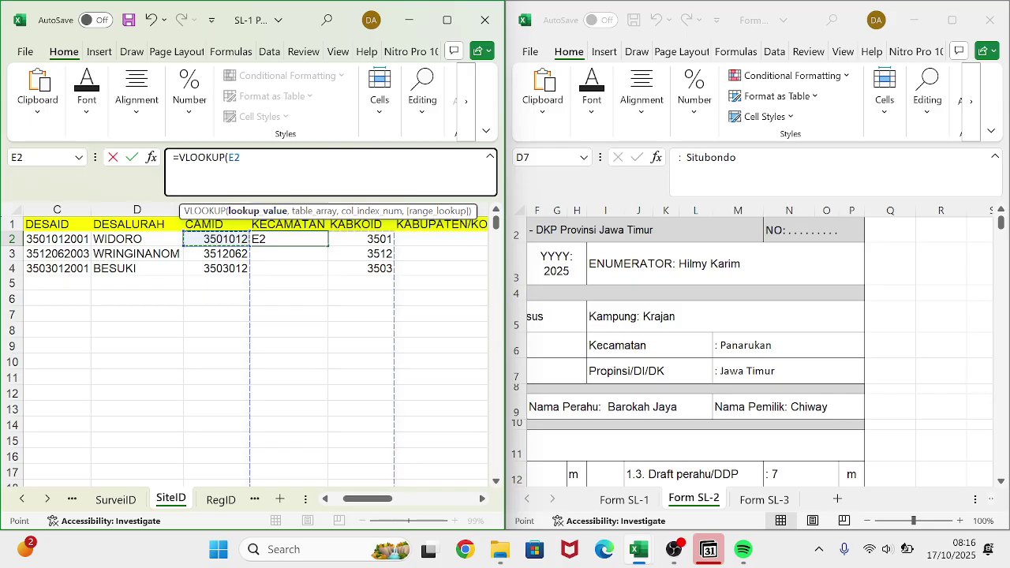
text(,)
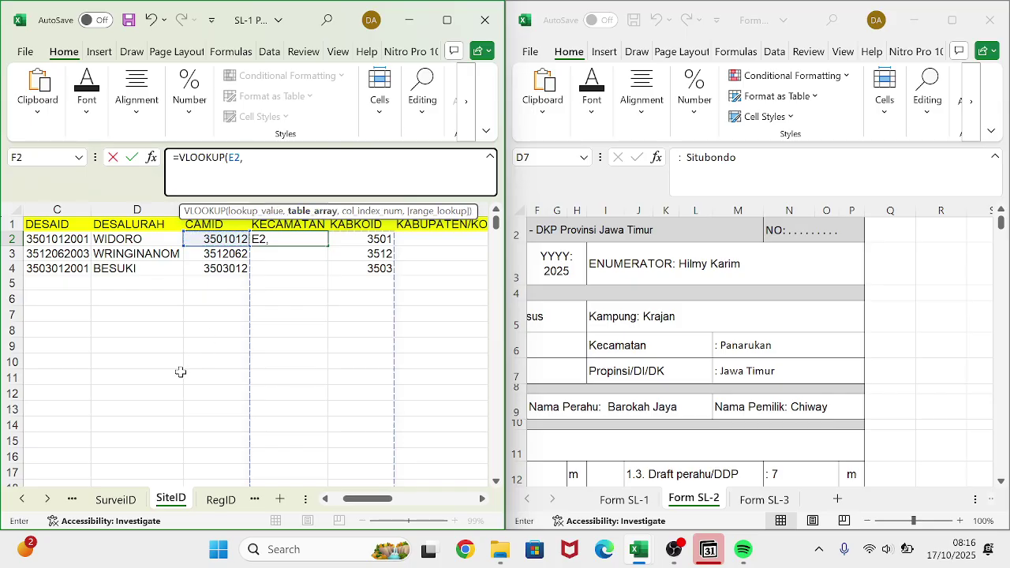
- Reselect CAMID A1:B672 as the locked lookup table, column 2 exact, so F2 shows DONOROJO
click(72, 499)
click(72, 500)
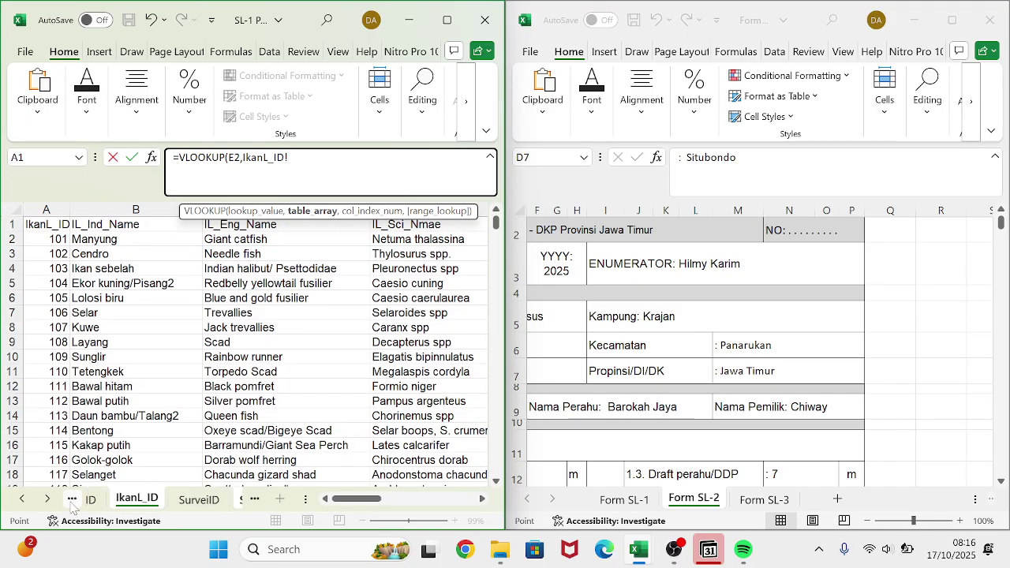
click(72, 500)
click(72, 500)
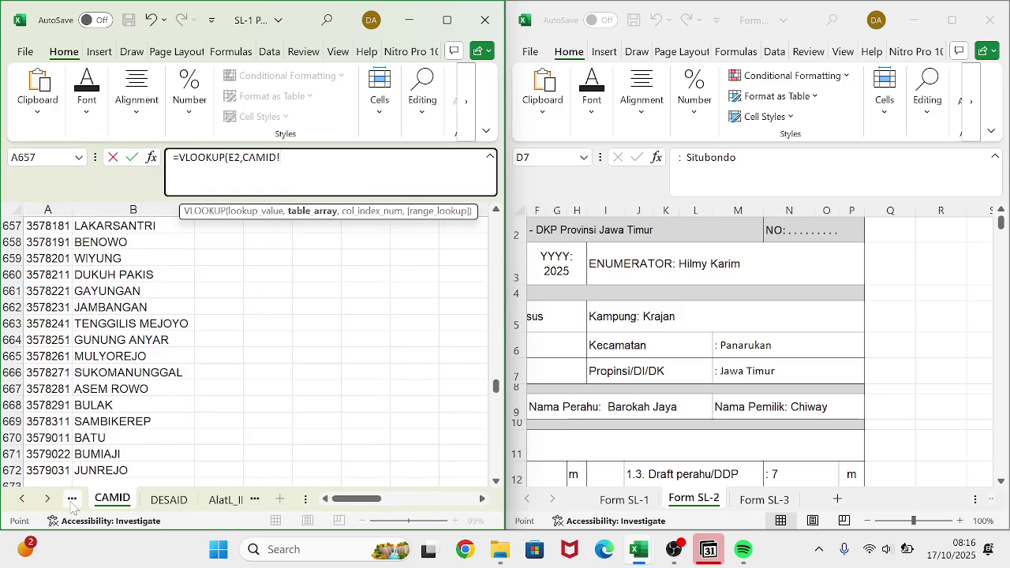
scroll(69, 362, up, 20)
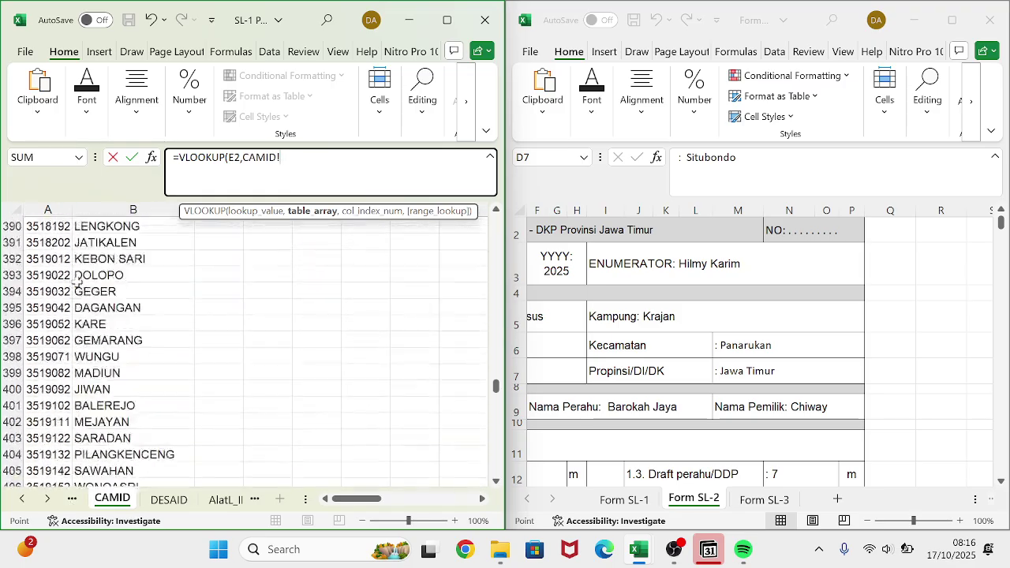
scroll(77, 281, up, 20)
scroll(77, 281, down, 20)
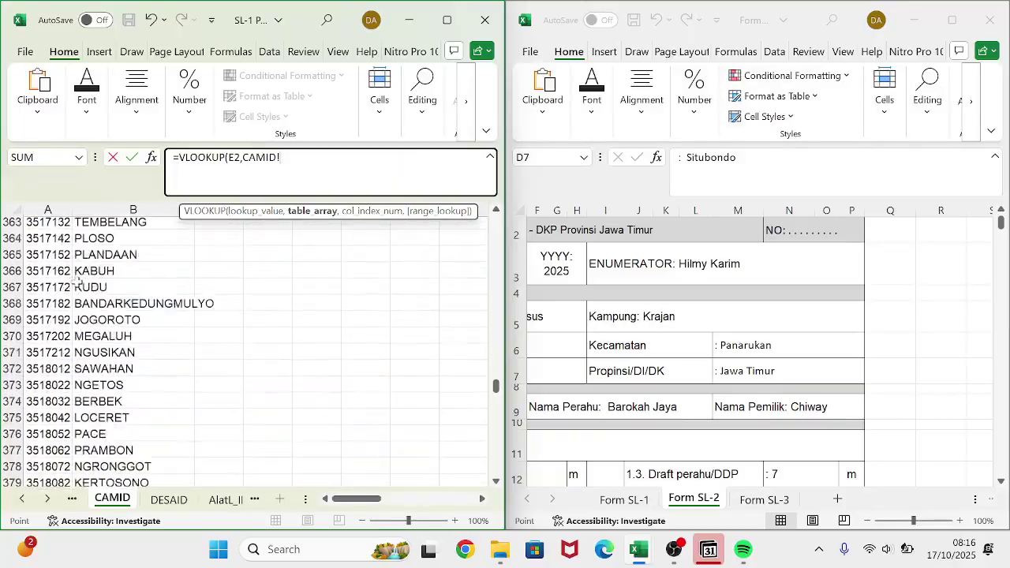
scroll(77, 281, down, 20)
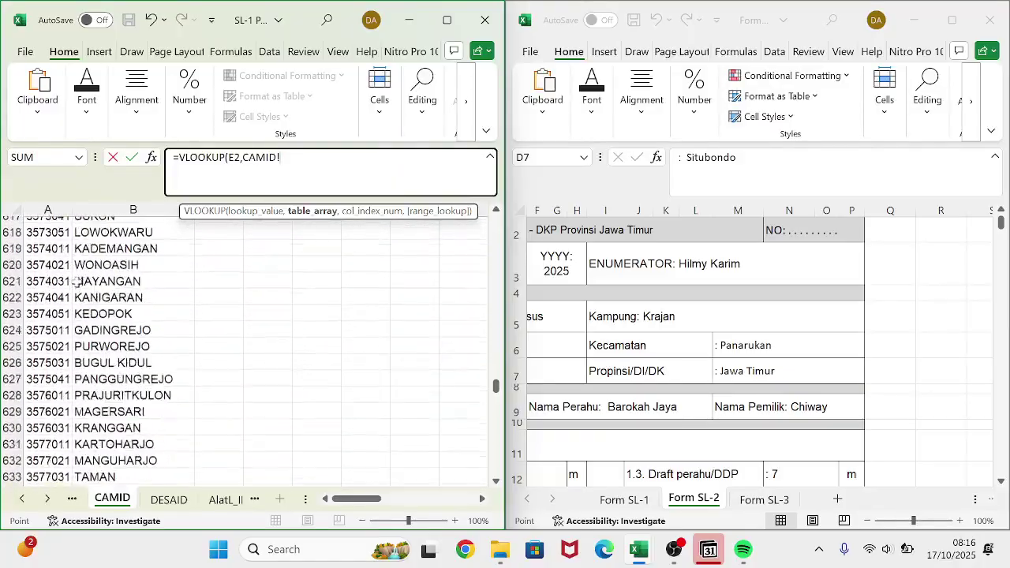
scroll(77, 281, up, 20)
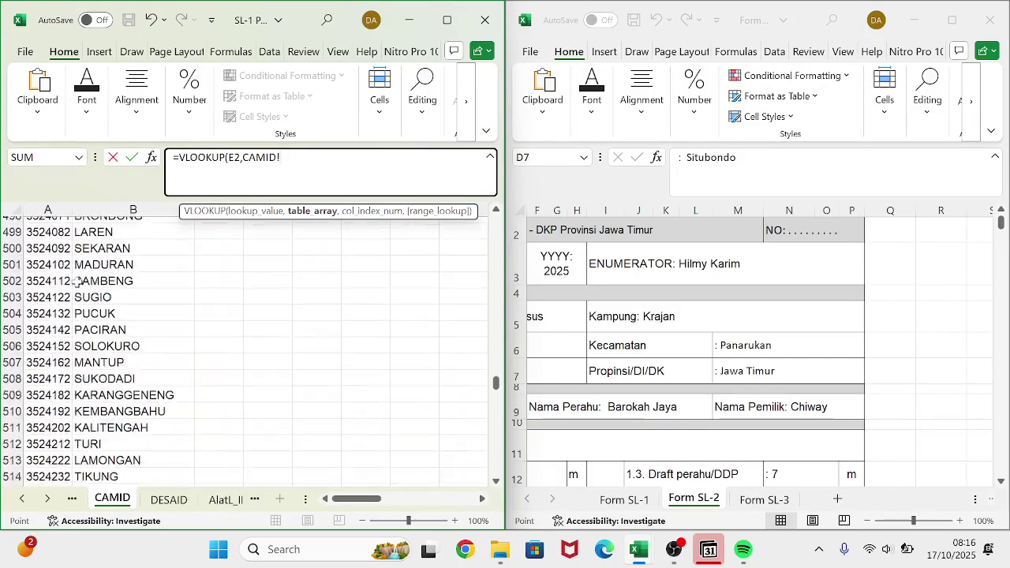
scroll(76, 281, up, 20)
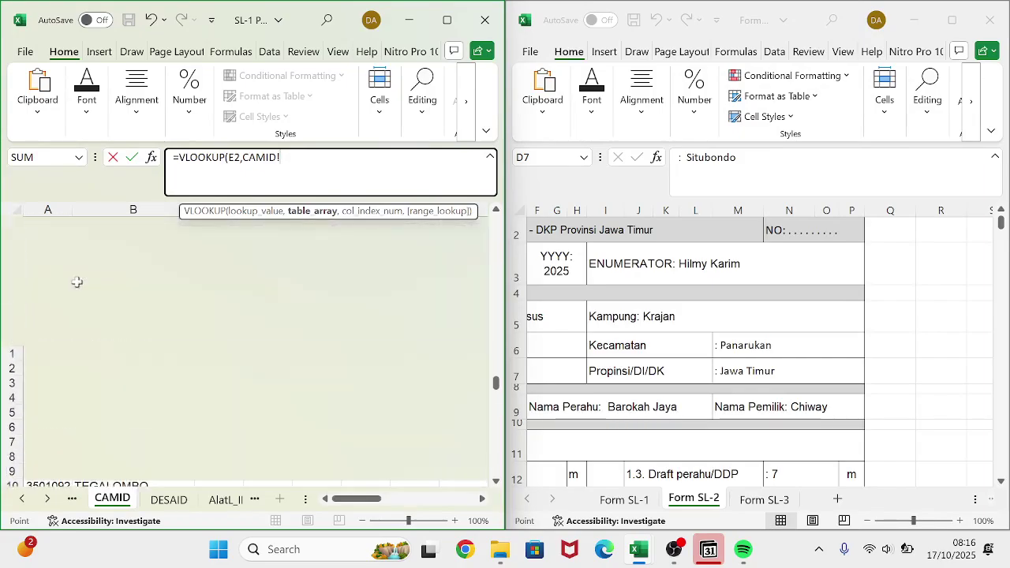
click(49, 223)
key(shift+Right)
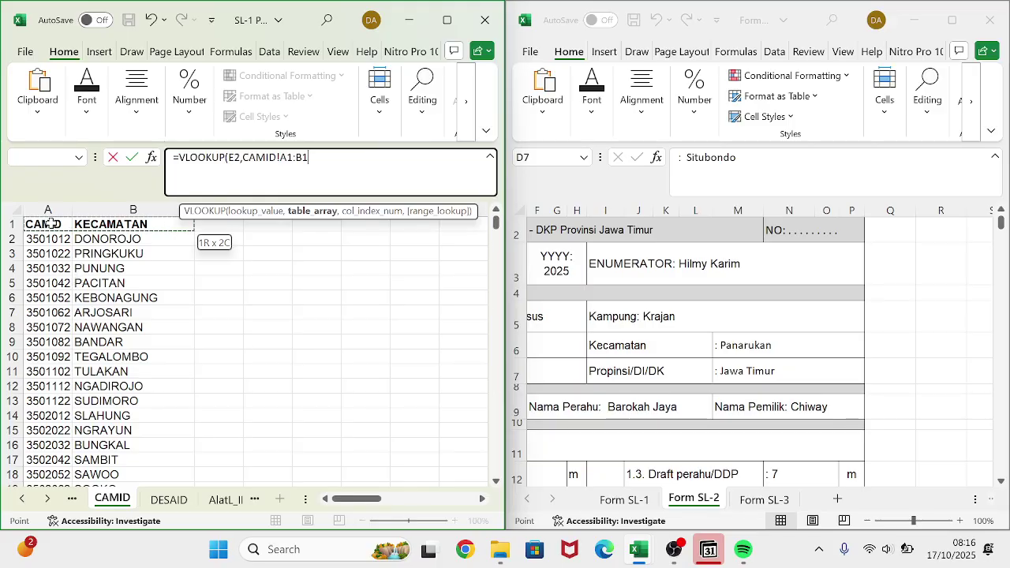
key(ctrl+shift+Down)
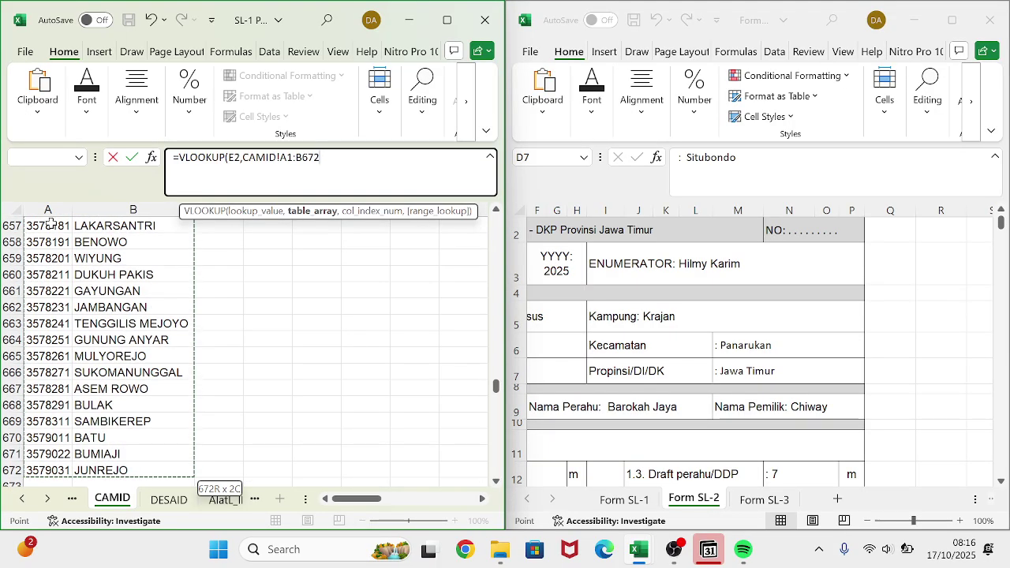
click(320, 158)
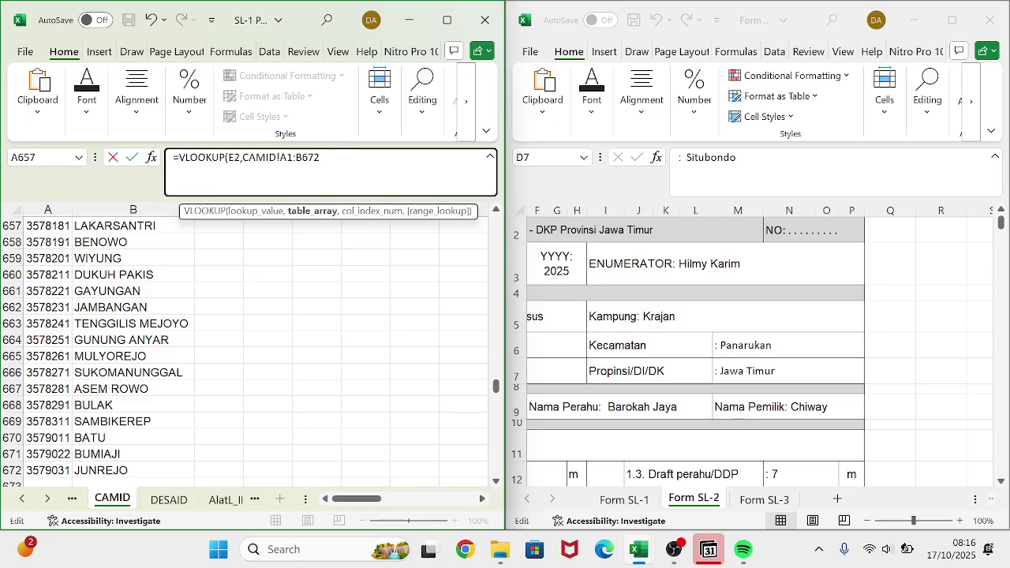
key(F4)
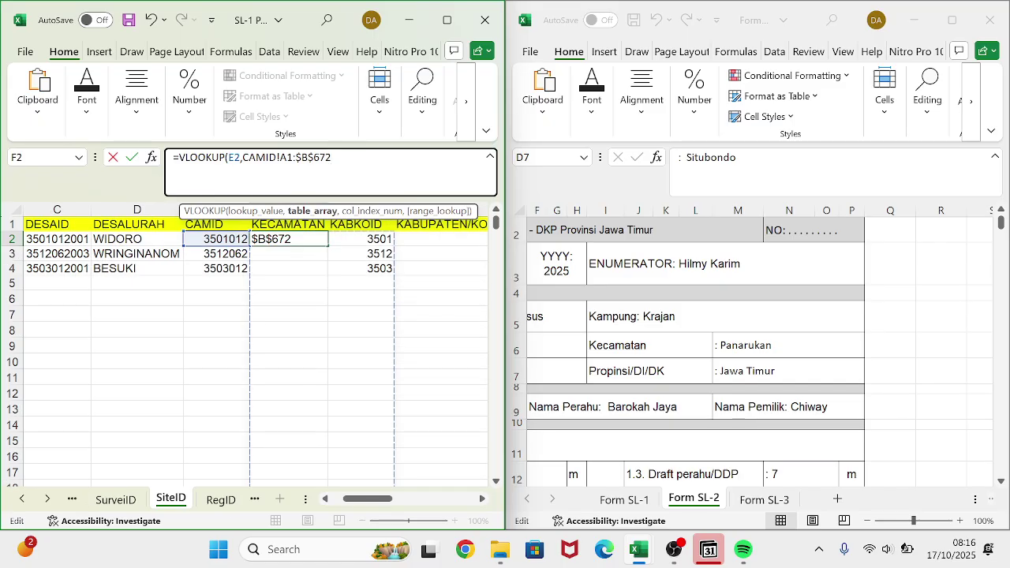
text(,)
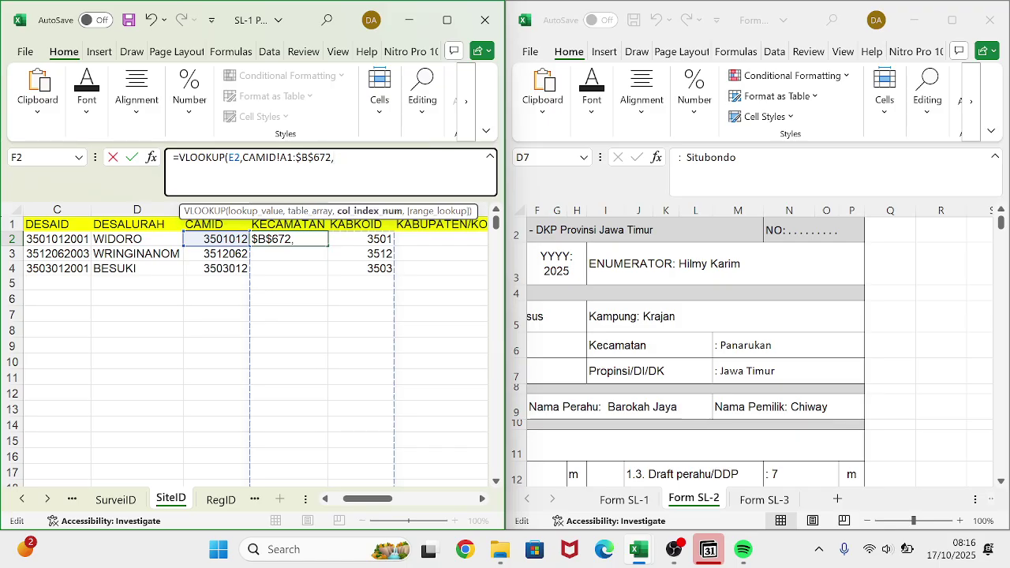
text(2,)
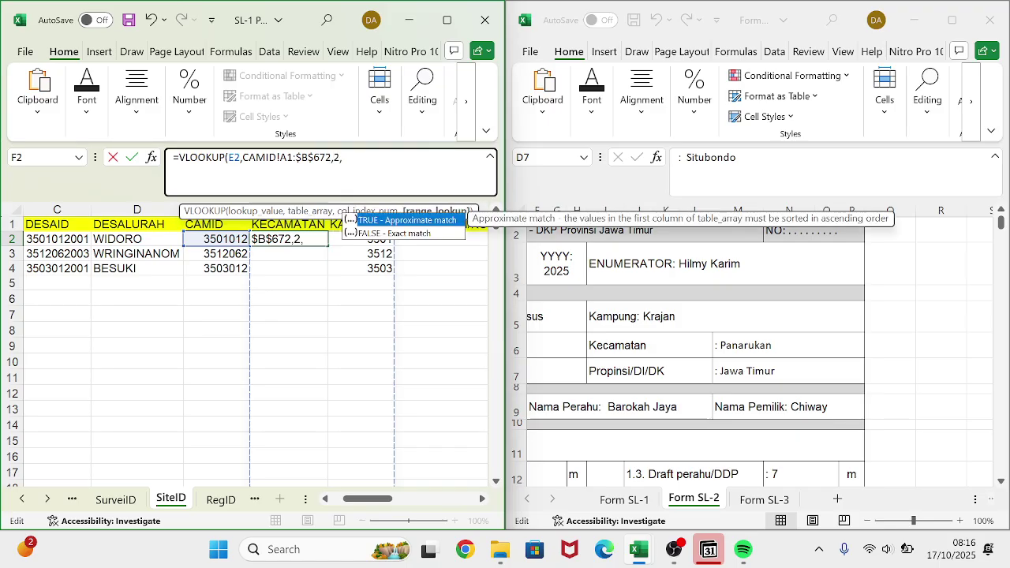
text(0))
key(Return)
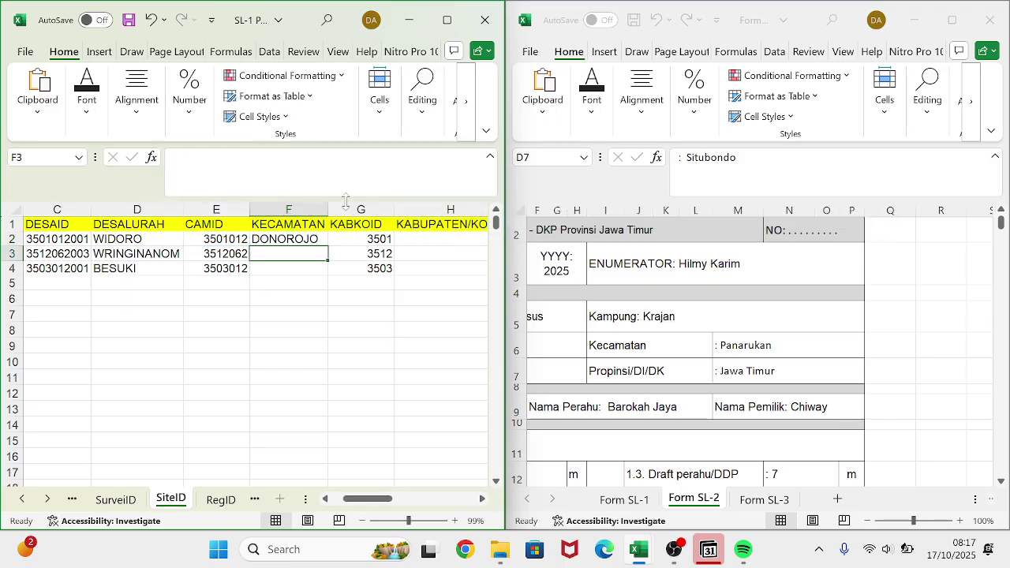
- Copy the F2 KECAMATAN formula down to F4, giving PANARUKAN and PANGGUL
click(303, 235)
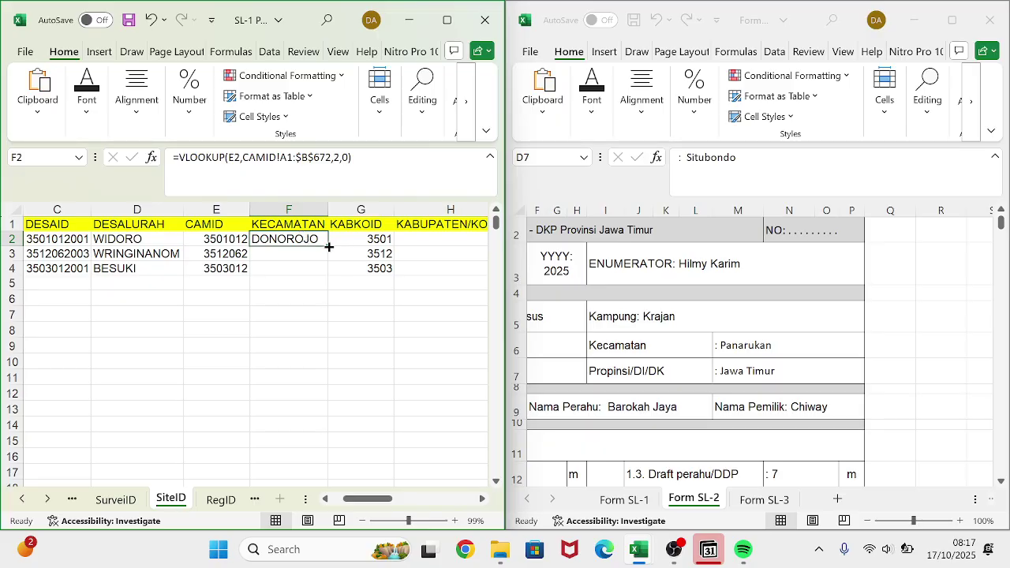
drag(328, 247, 334, 277)
scroll(428, 275, right, 1)
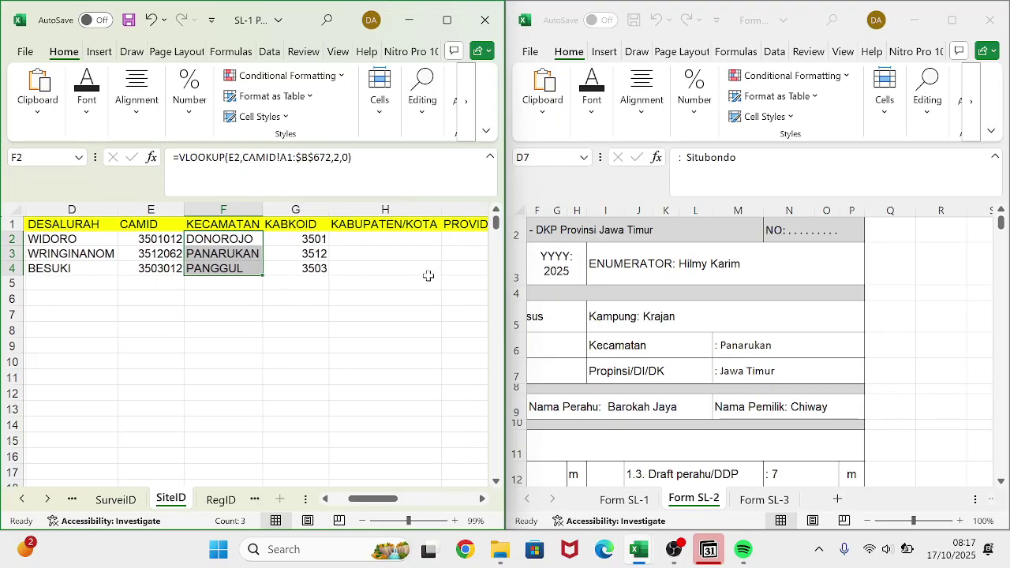
click(392, 241)
- Enter a VLOOKUP in H2 on G2 using the absolute KABKOID!$A$1:$B$39 table, column 2 exact
text(=)
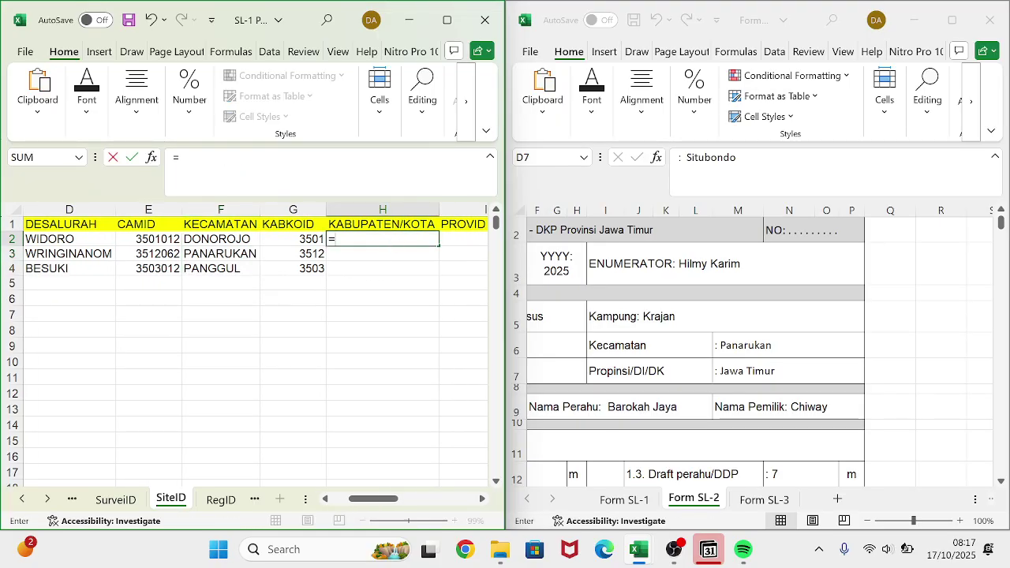
text(vl)
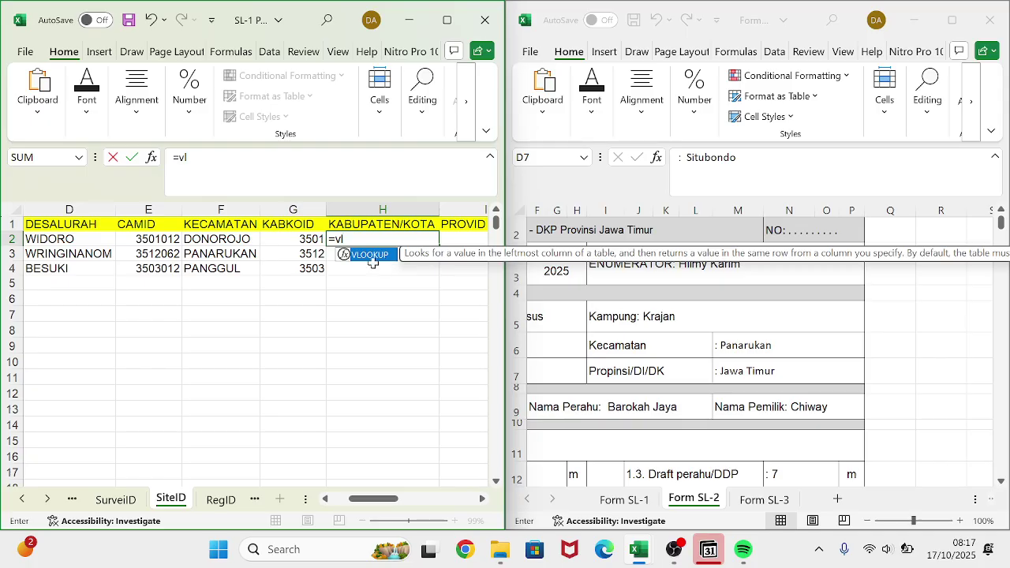
key(Tab)
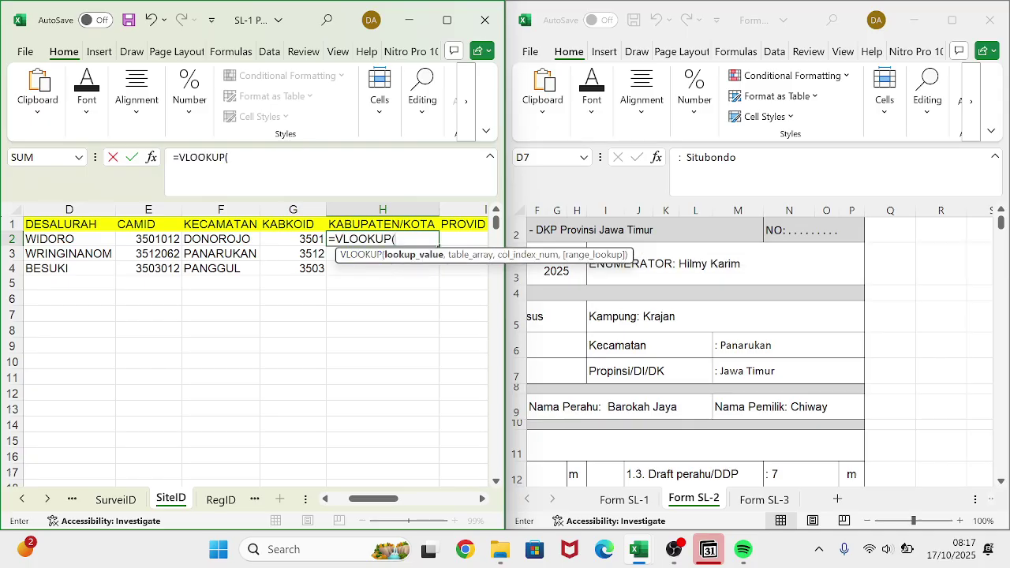
click(305, 238)
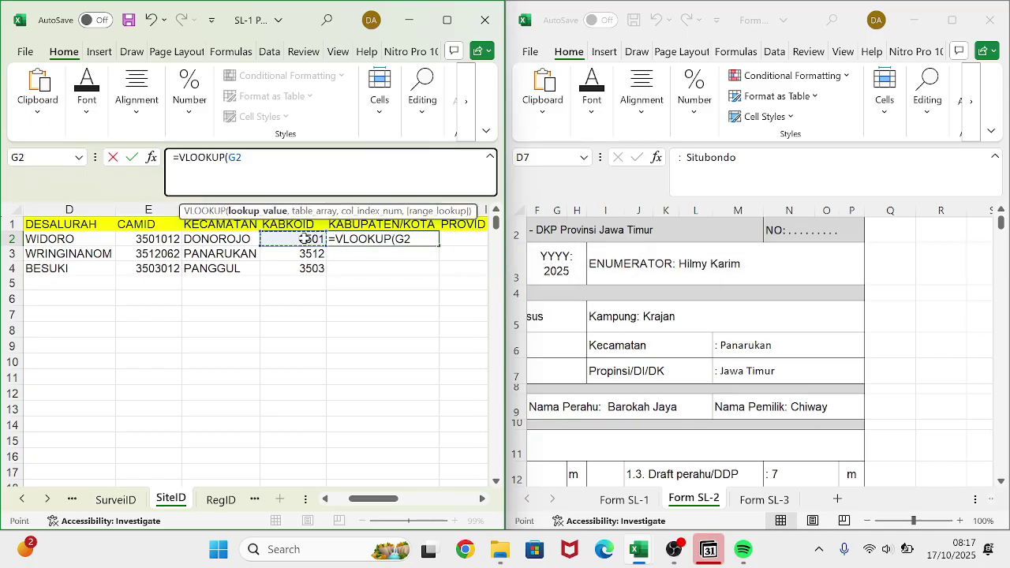
click(72, 498)
click(88, 500)
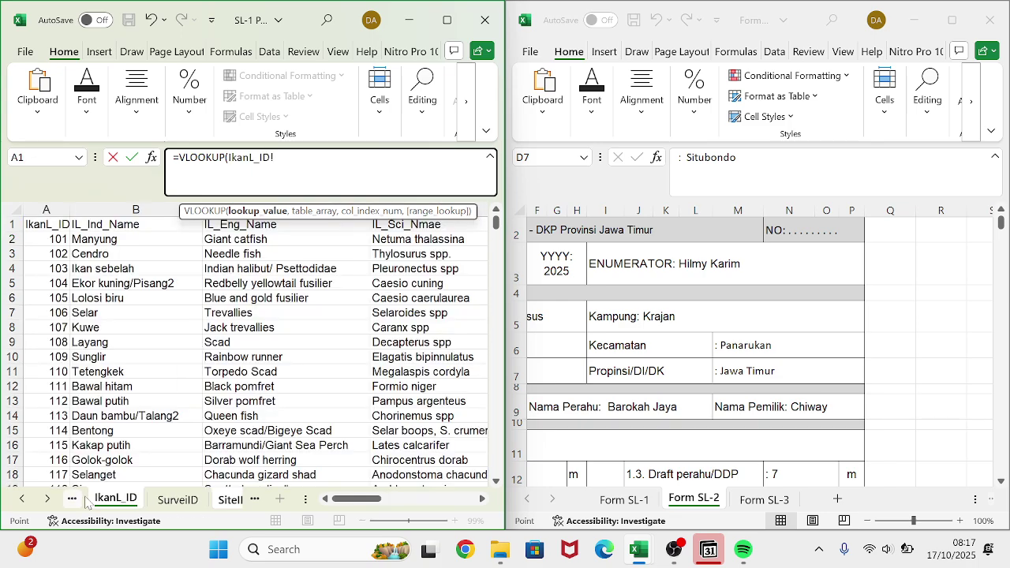
click(76, 501)
click(75, 501)
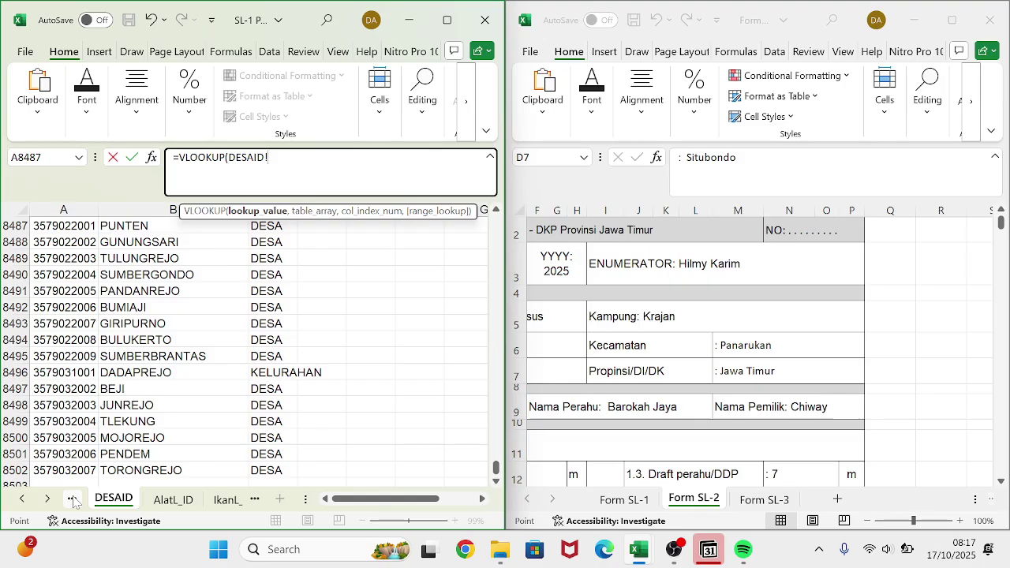
click(73, 501)
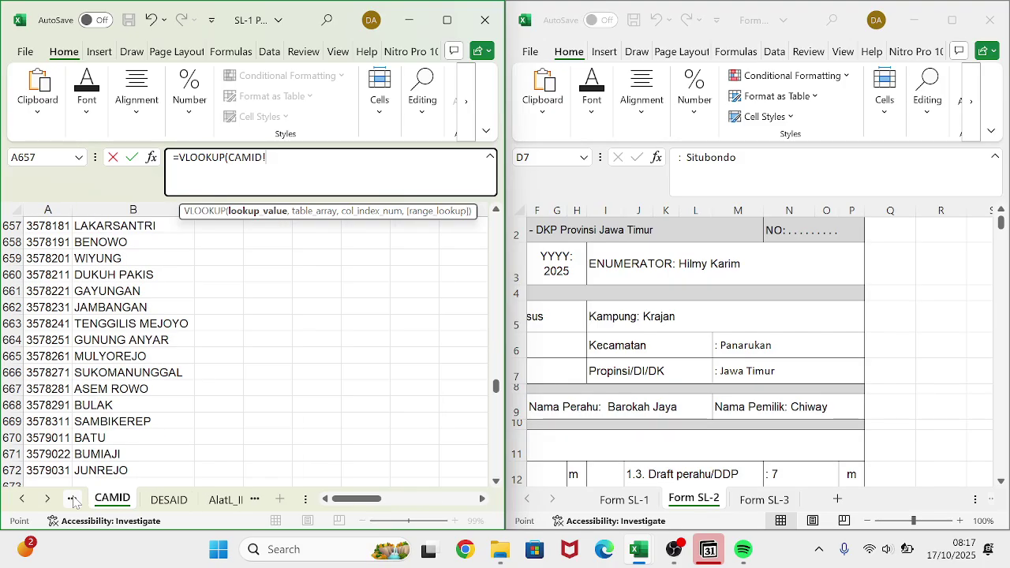
click(73, 501)
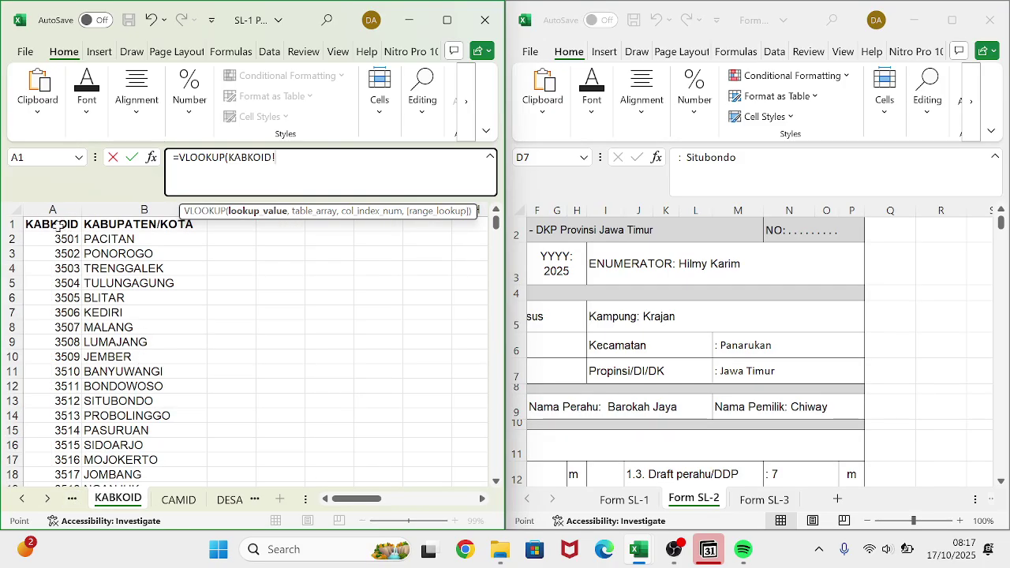
drag(57, 226, 206, 478)
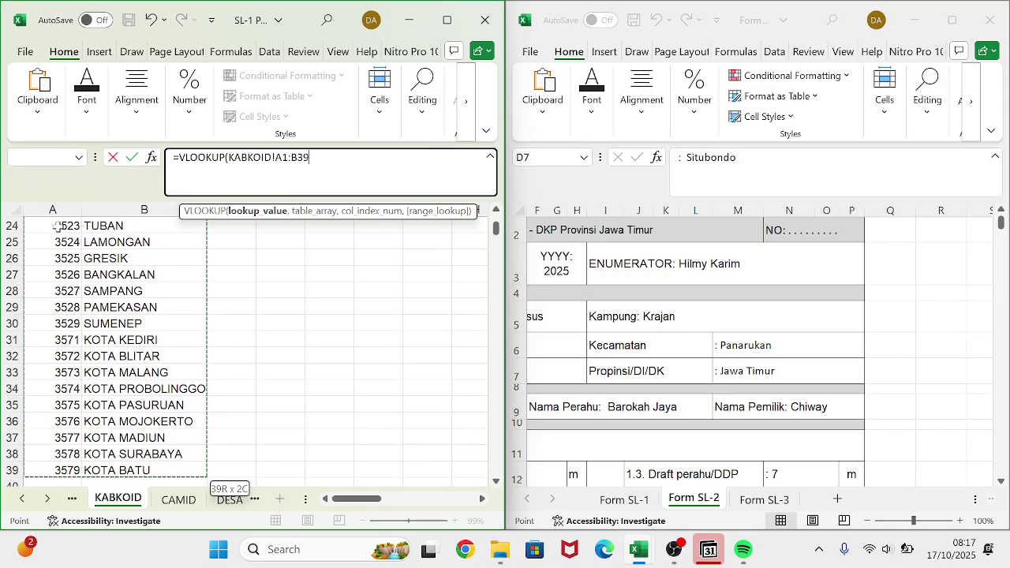
key(F4)
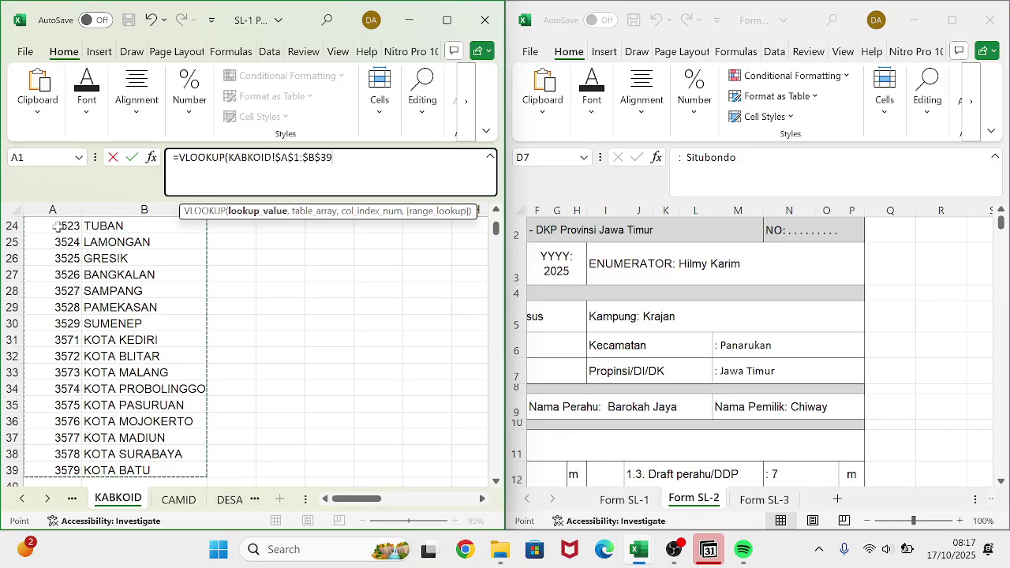
text(,2,)
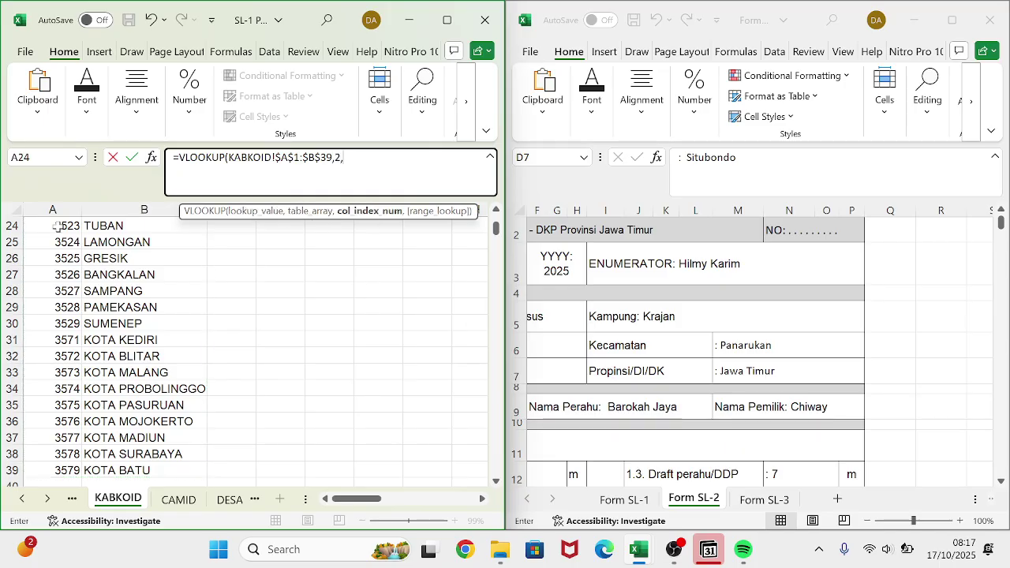
text(0))
key(Return)
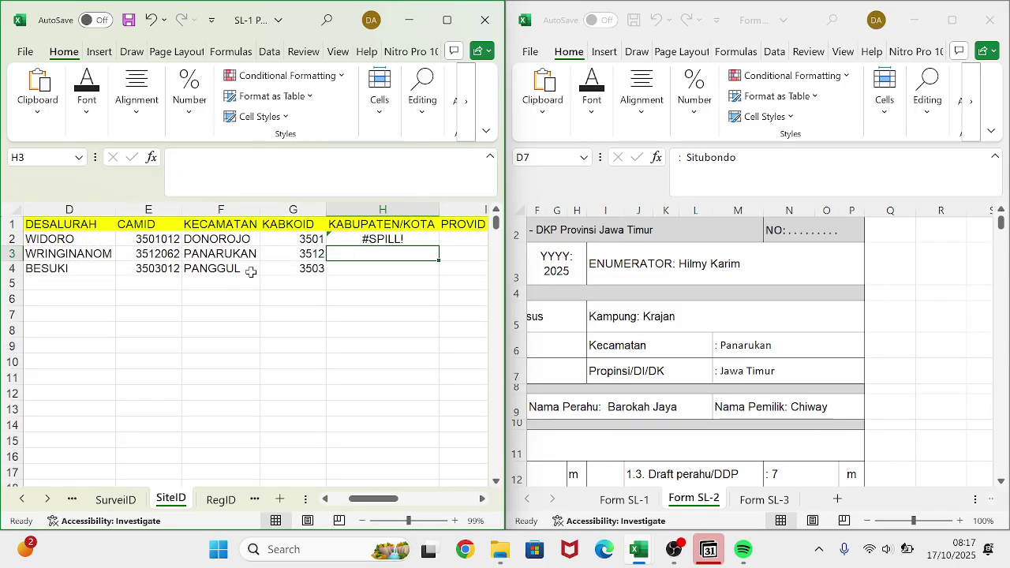
- Fix H2's #SPILL! error by inserting G2 as the missing lookup value
click(380, 237)
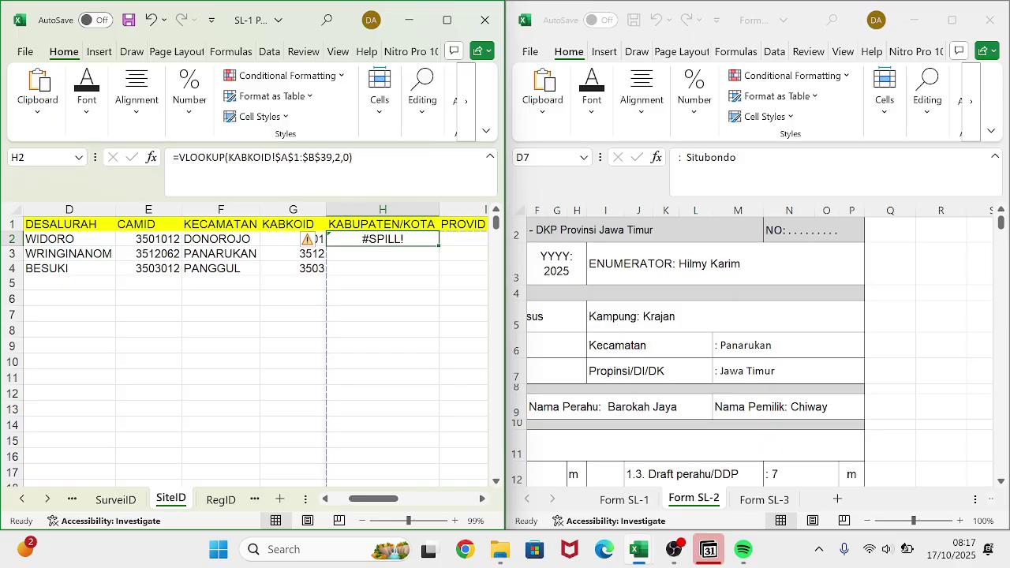
click(308, 190)
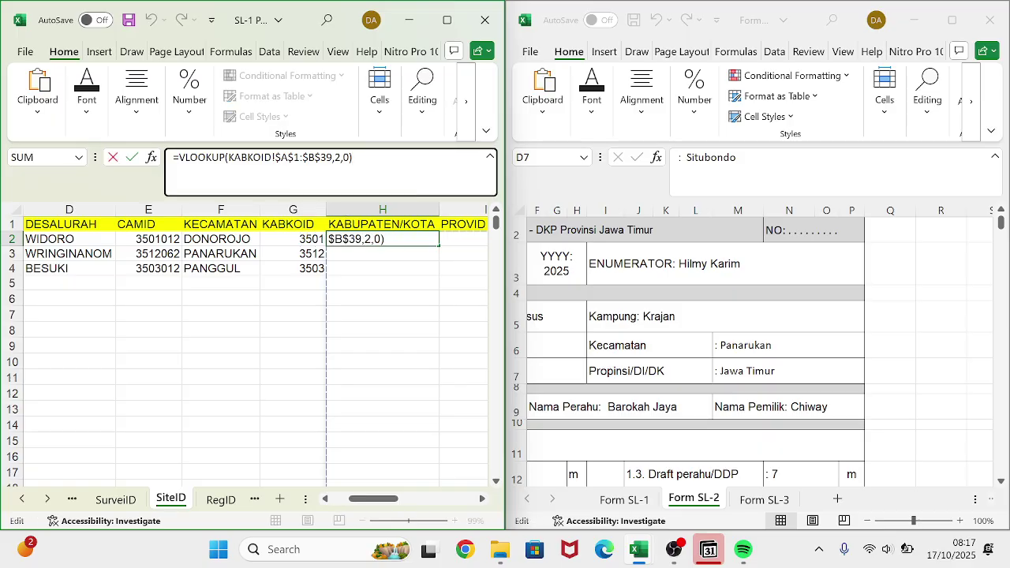
drag(328, 157, 253, 157)
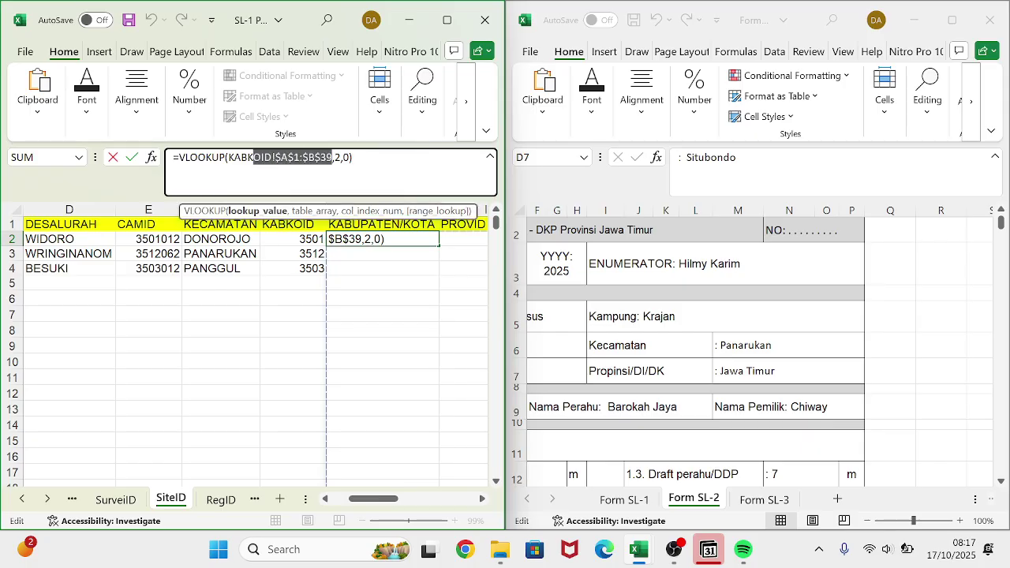
click(229, 158)
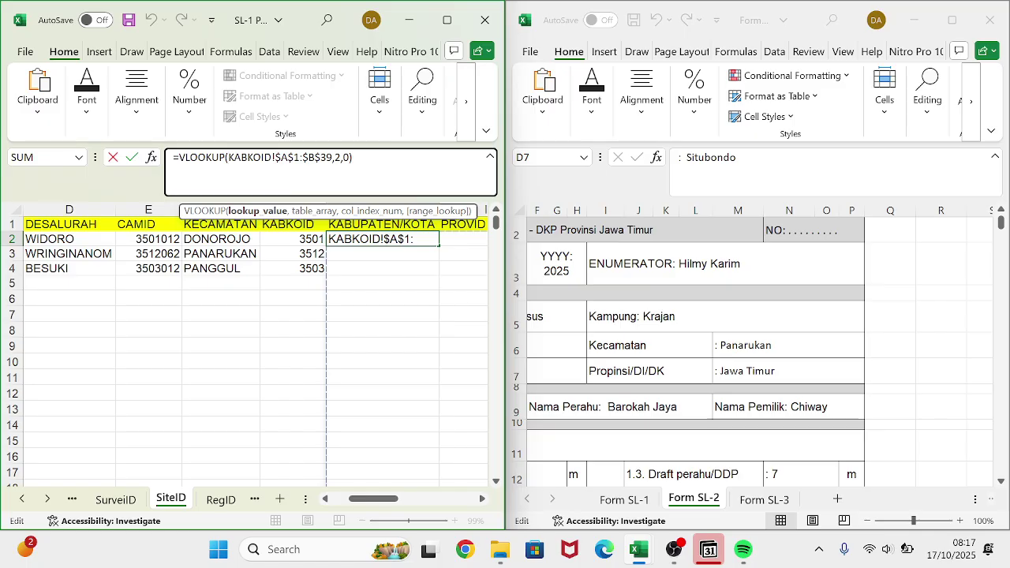
text(2)
key(BackSpace)
click(296, 239)
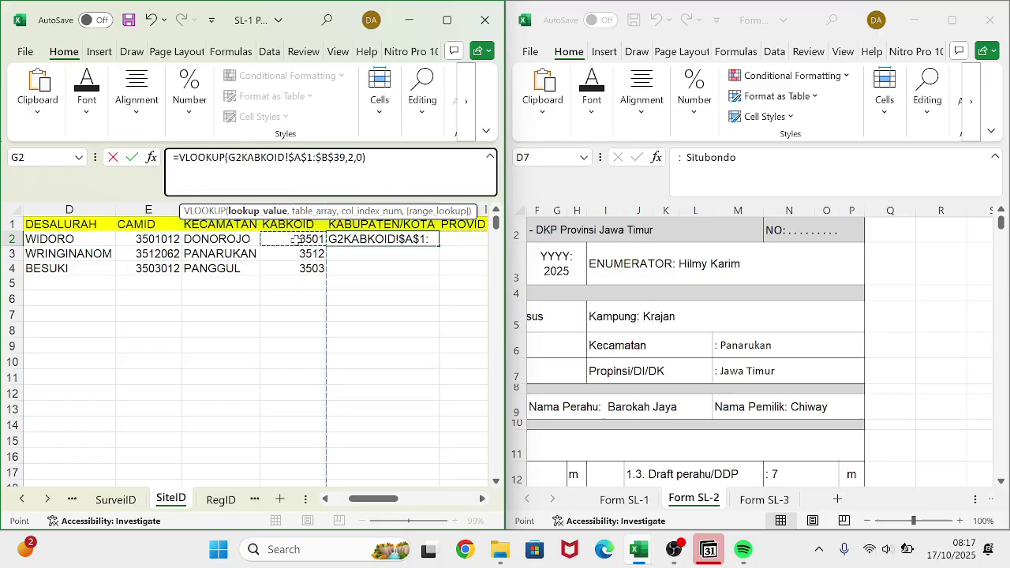
text(,)
key(Return)
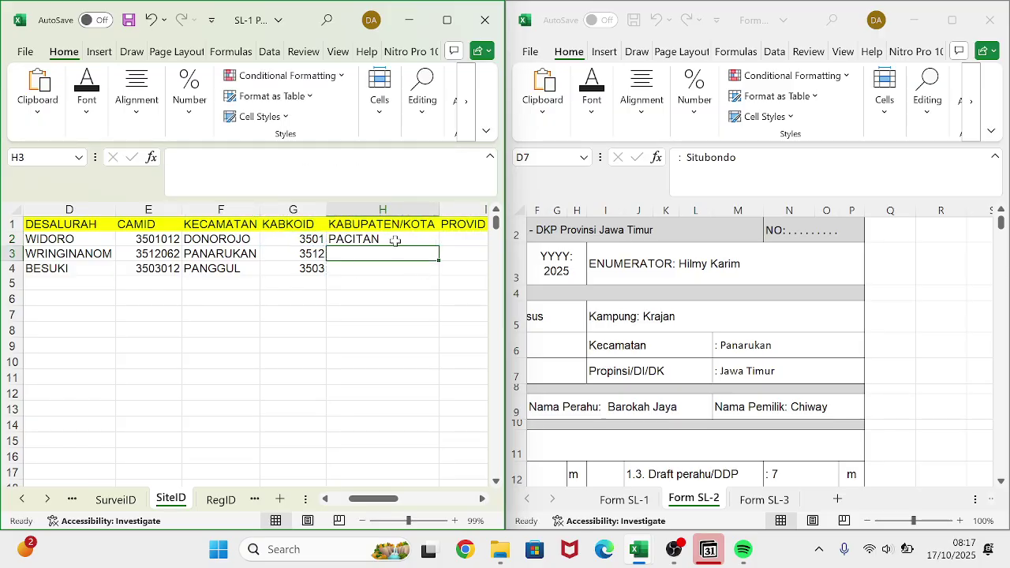
- Fill the H2 regency lookup down through H4 for PACITAN, SITUBONDO and TRENGGALEK
click(394, 241)
scroll(394, 241, right, 2)
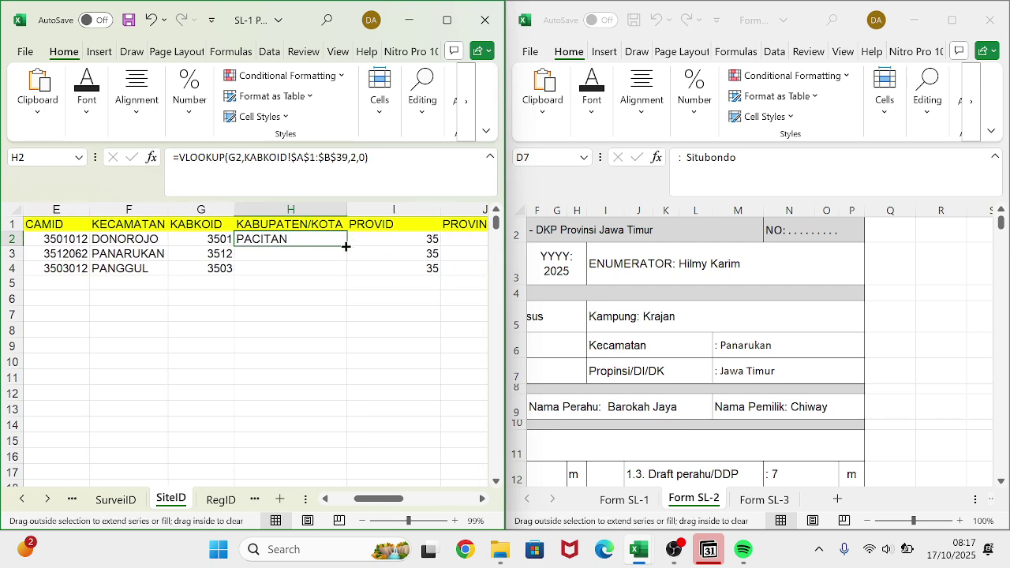
double_click(344, 245)
scroll(266, 272, right, 2)
scroll(267, 271, left, 1)
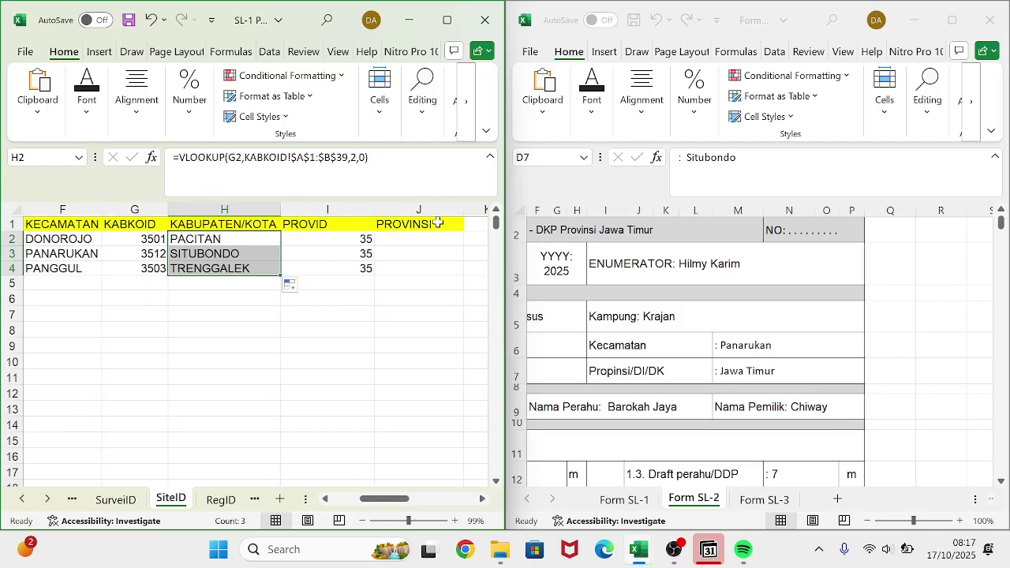
click(424, 237)
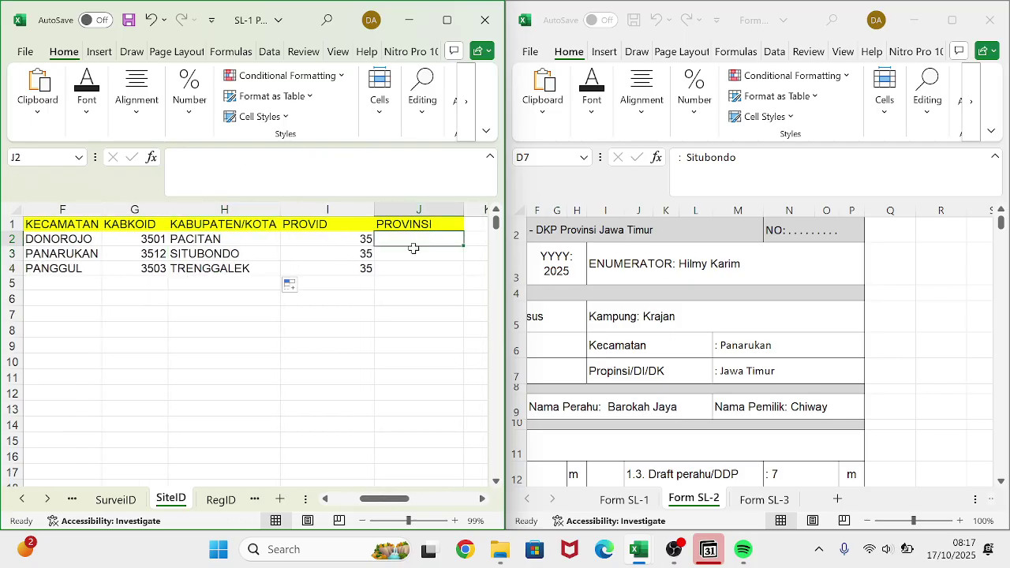
- Start a VLOOKUP in J2 with the PROVID value in I2 as lookup value
text(=vlok)
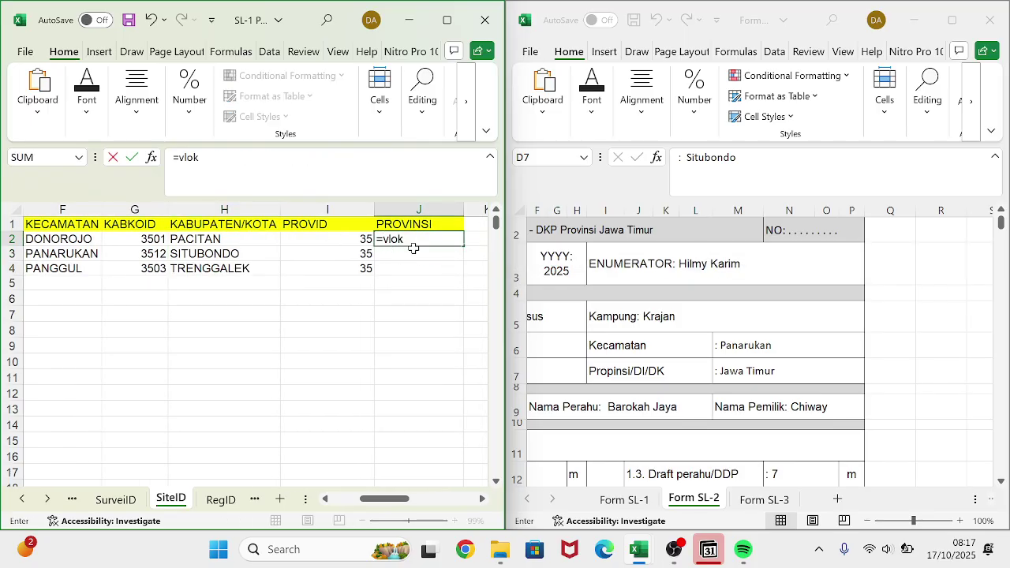
key(BackSpace)
double_click(416, 254)
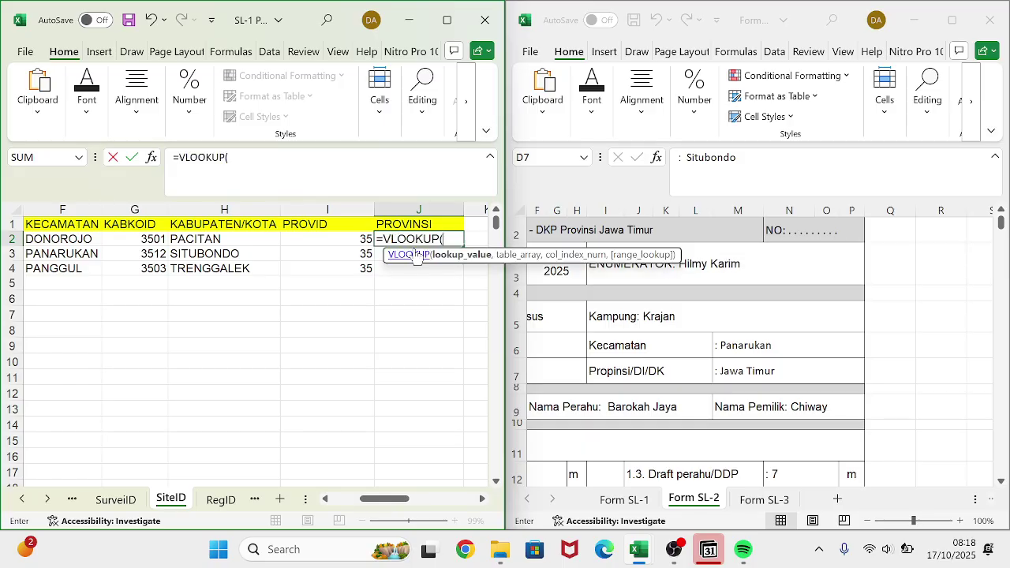
click(357, 239)
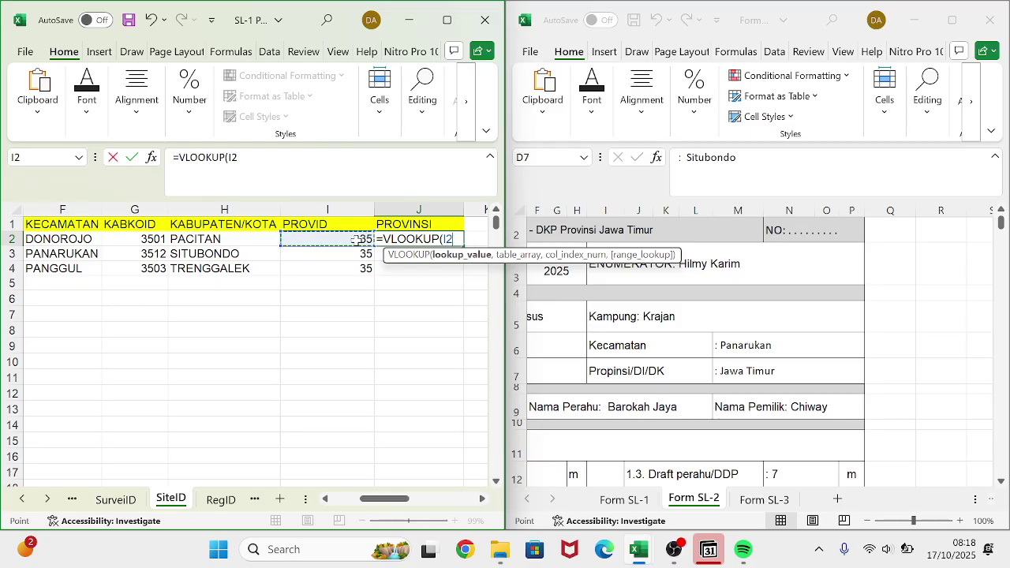
text(,)
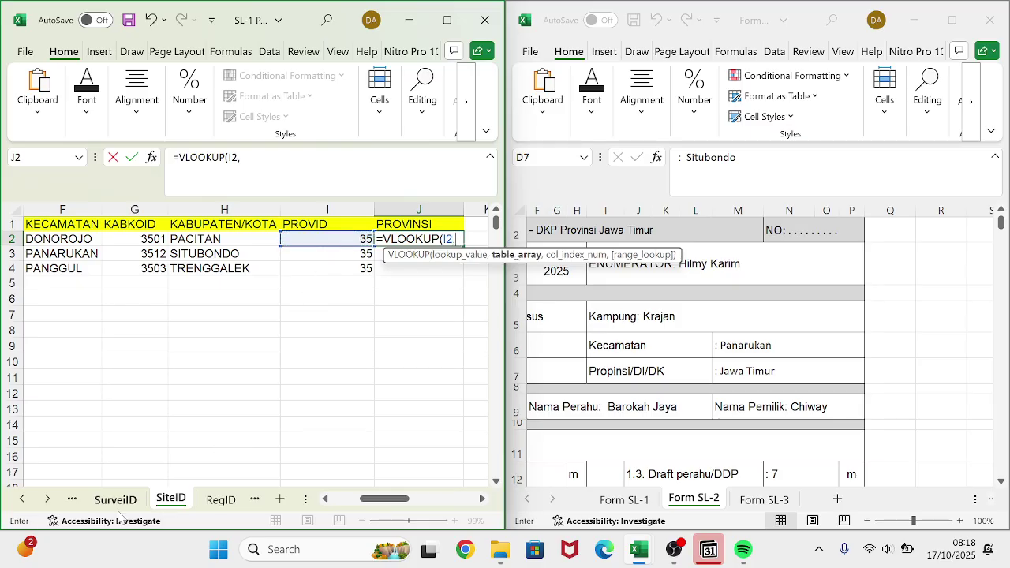
- Use the absolute PROVID!$A$1:$B$2 table, column 2, so J2 returns JAWA TIMUR
click(69, 499)
click(67, 498)
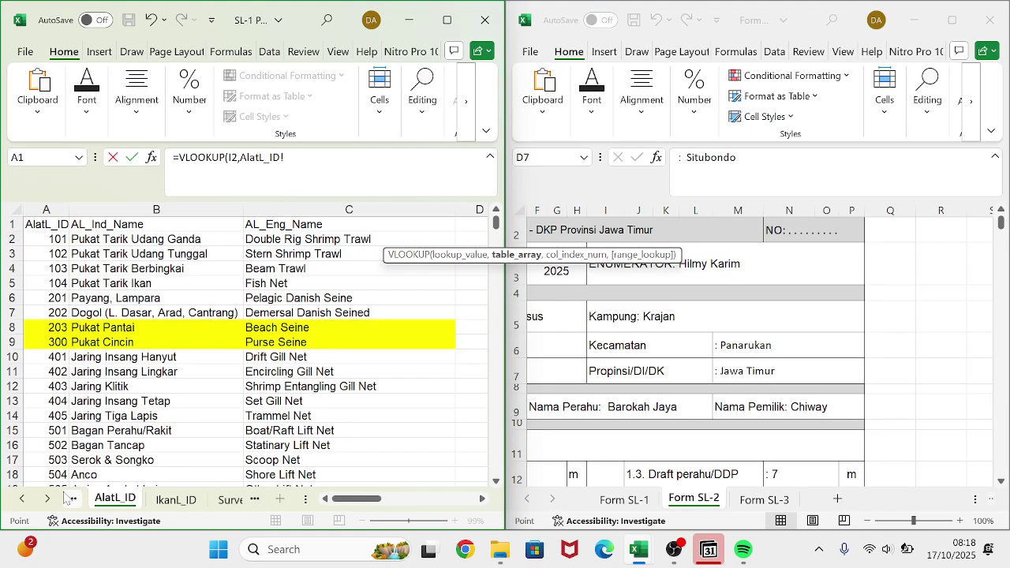
click(68, 498)
scroll(110, 474, up, 20)
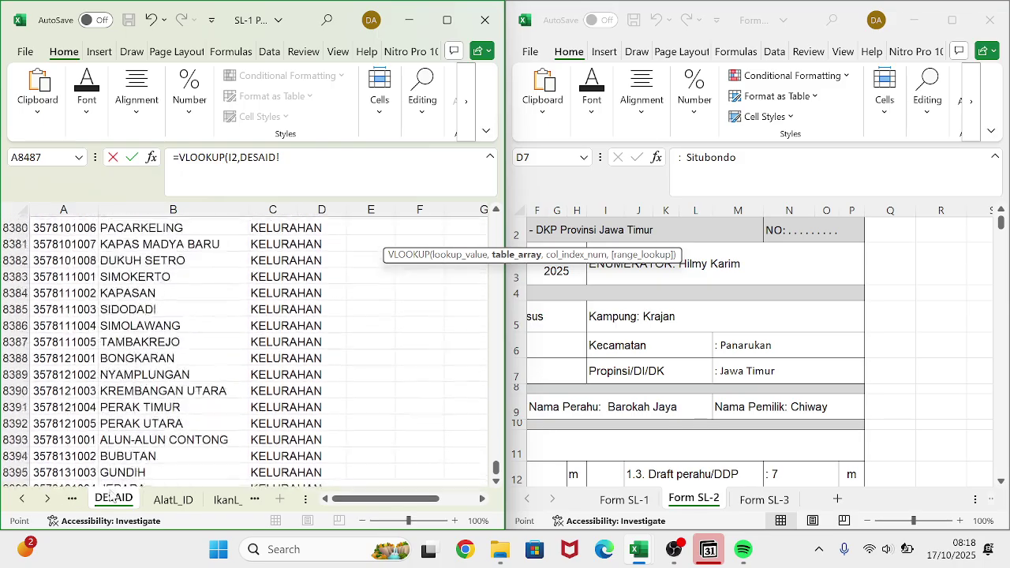
scroll(111, 474, up, 5)
click(70, 499)
click(69, 499)
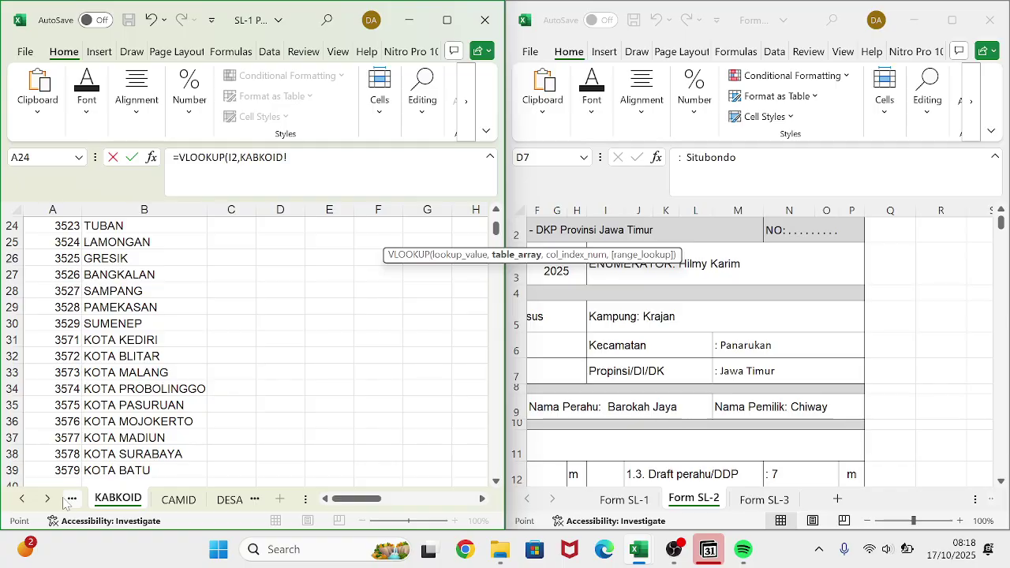
click(70, 499)
drag(33, 225, 114, 238)
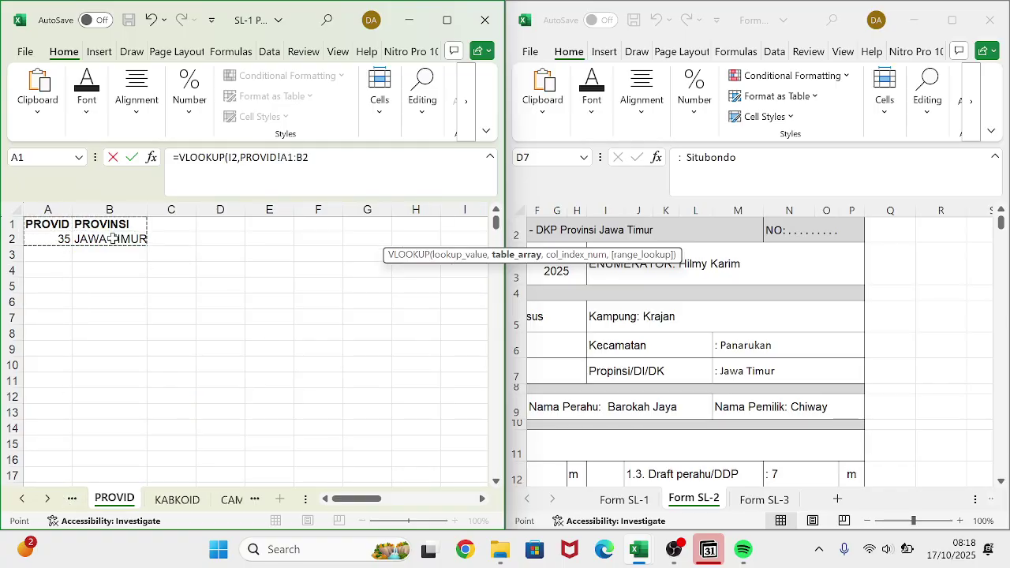
key(F4)
text(,)
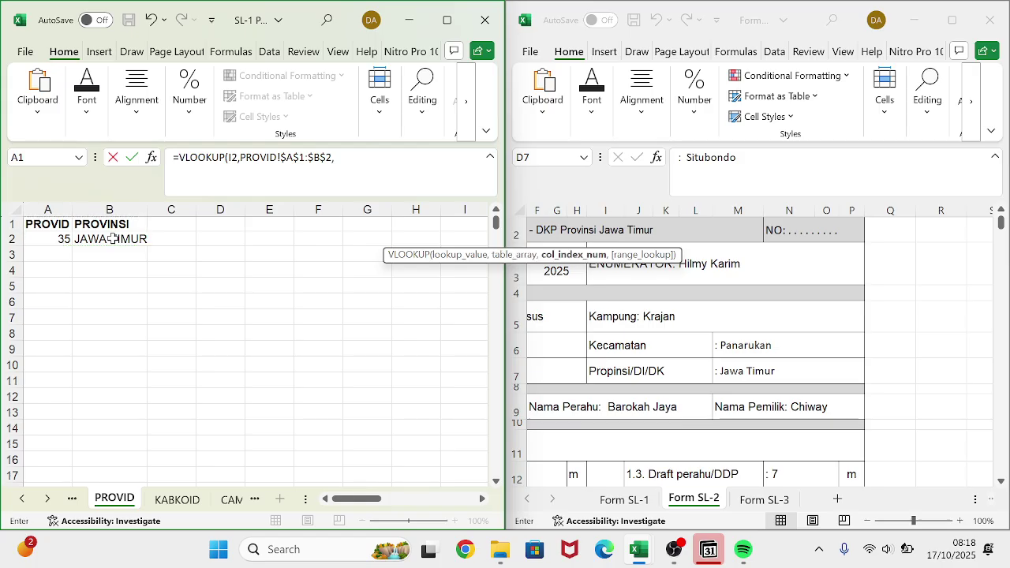
text(2,0)
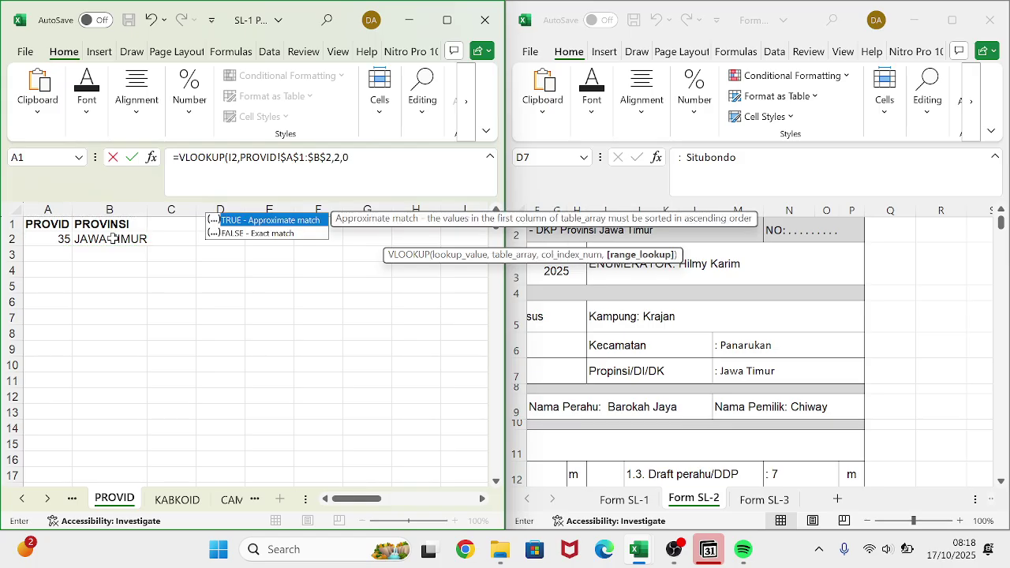
key(Return)
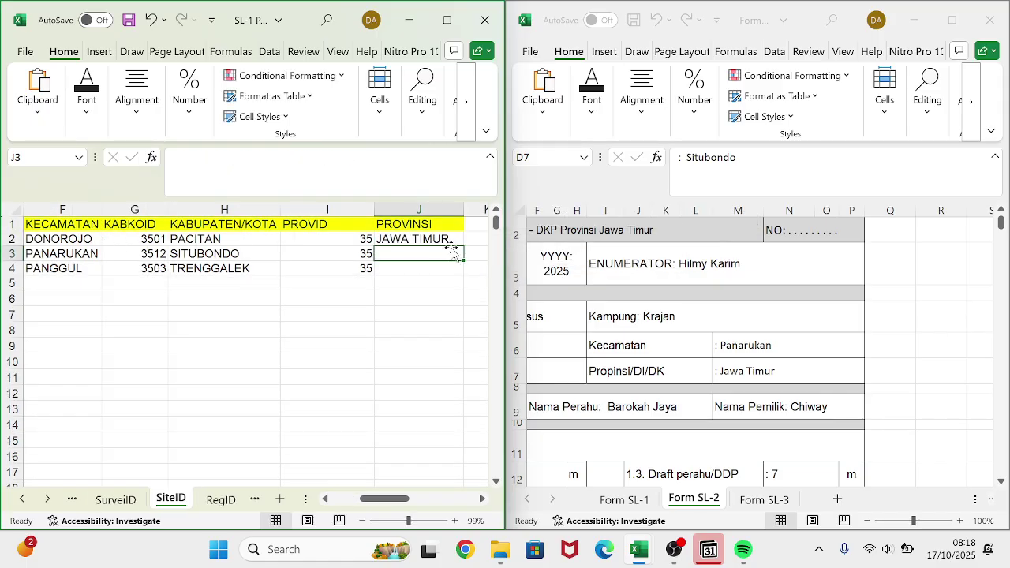
- Copy the J2 province lookup down to J3:J4
click(442, 235)
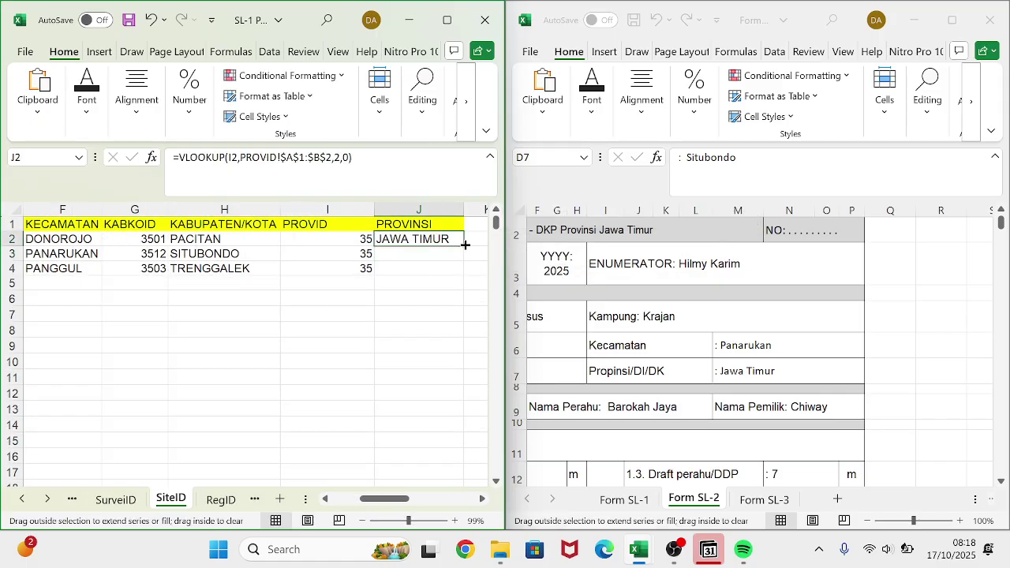
double_click(464, 245)
scroll(167, 280, left, 5)
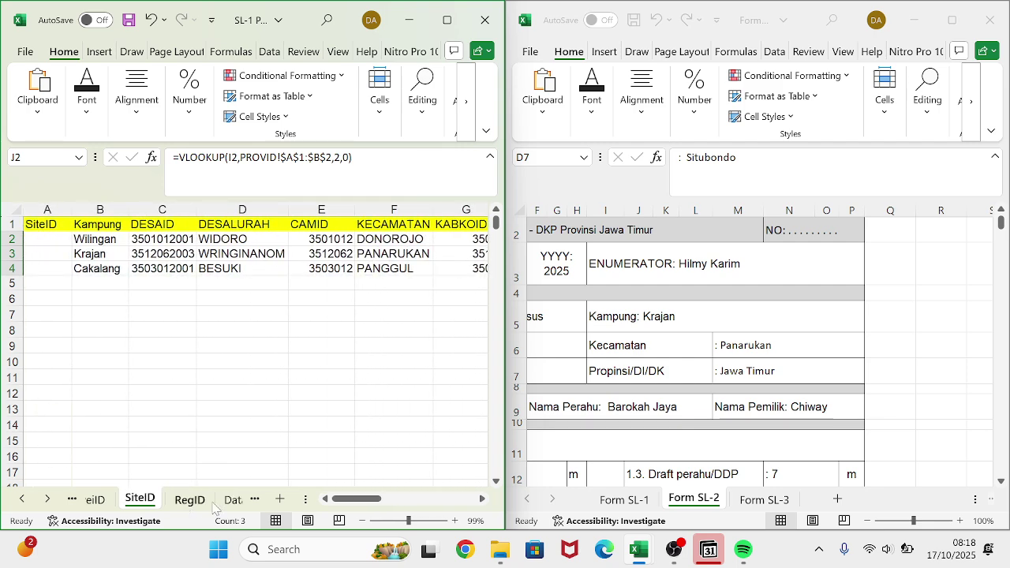
- Copy the registration number text from cell D9 of the form workbook's Form SL-2 sheet
click(155, 500)
click(110, 500)
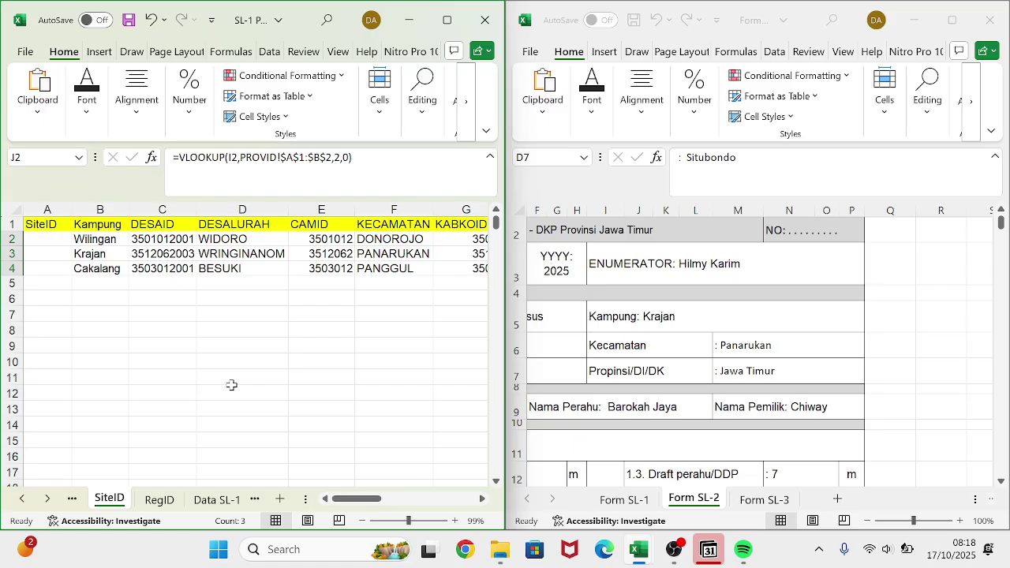
click(695, 485)
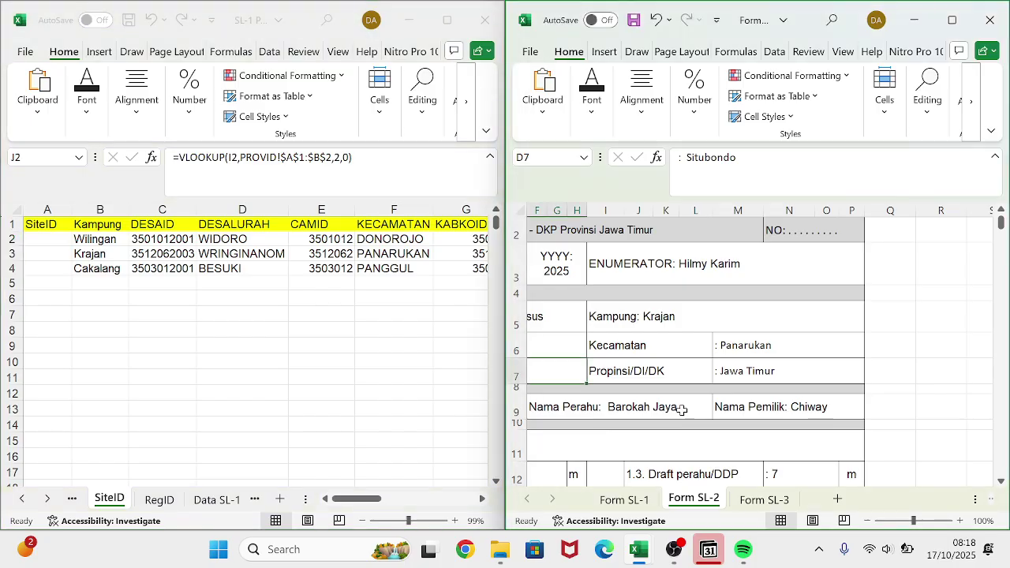
scroll(681, 408, left, 4)
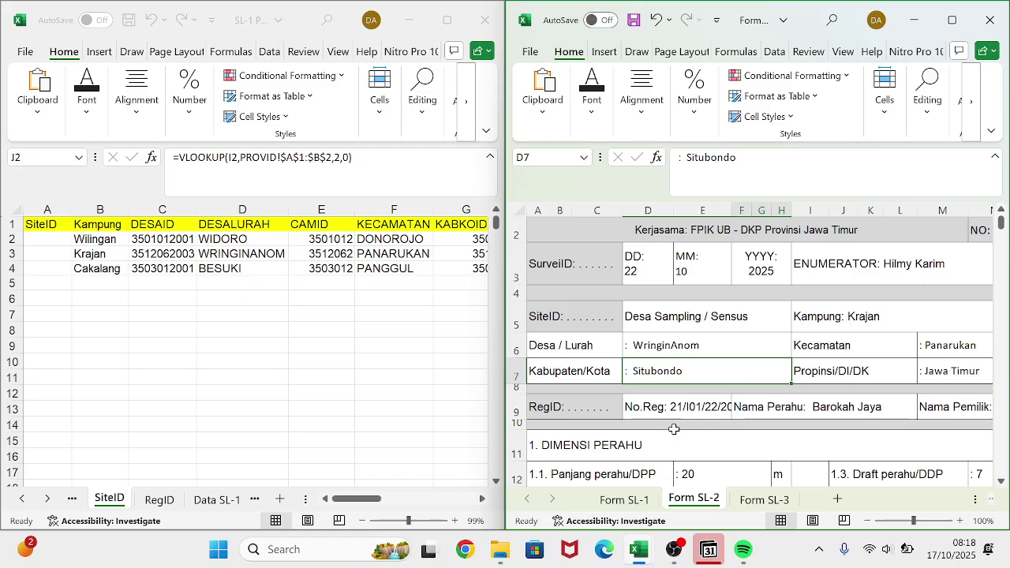
click(694, 407)
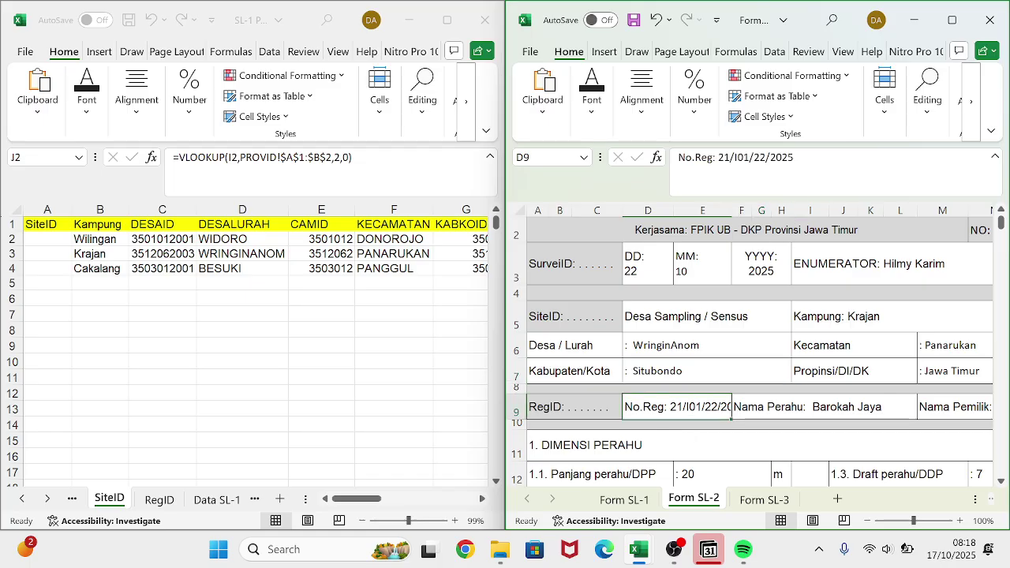
drag(793, 157, 718, 157)
key(ctrl+c)
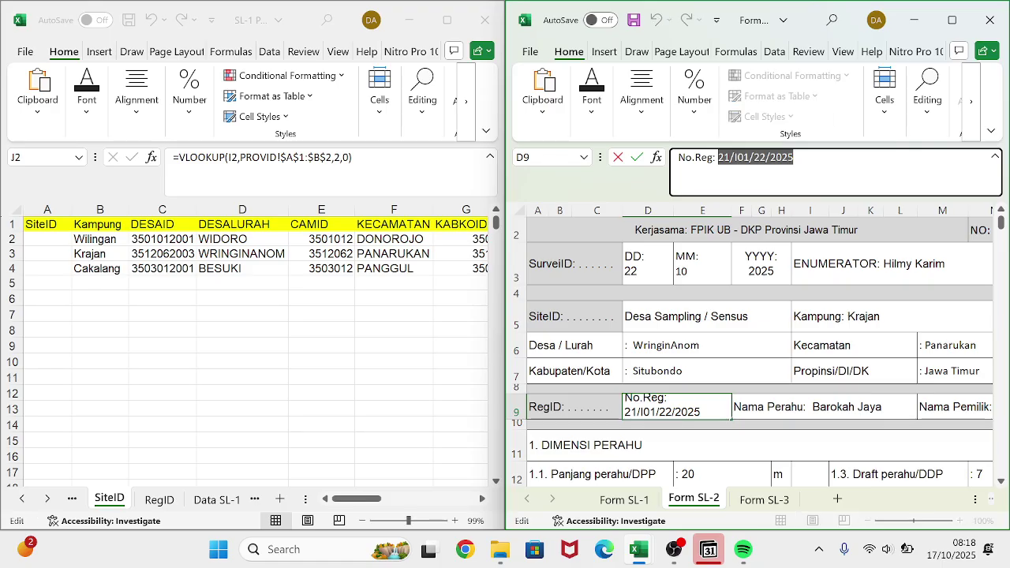
click(153, 505)
click(152, 505)
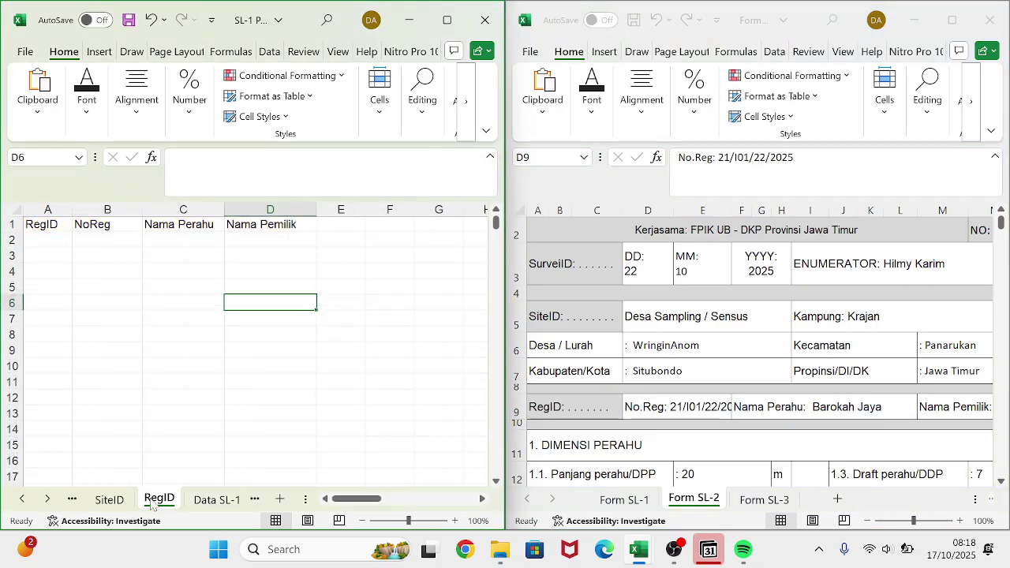
click(109, 241)
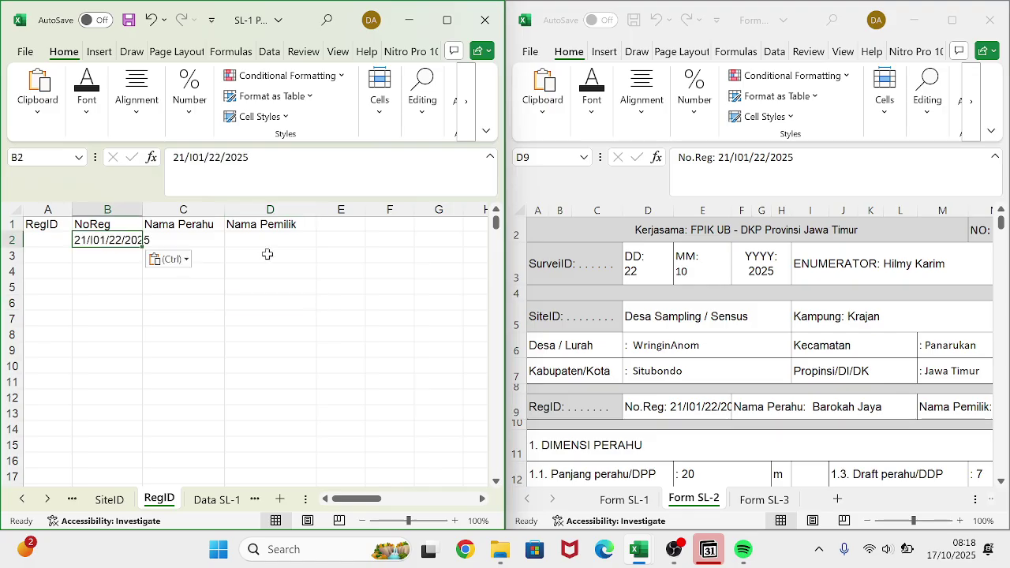
key(ctrl+z)
click(113, 256)
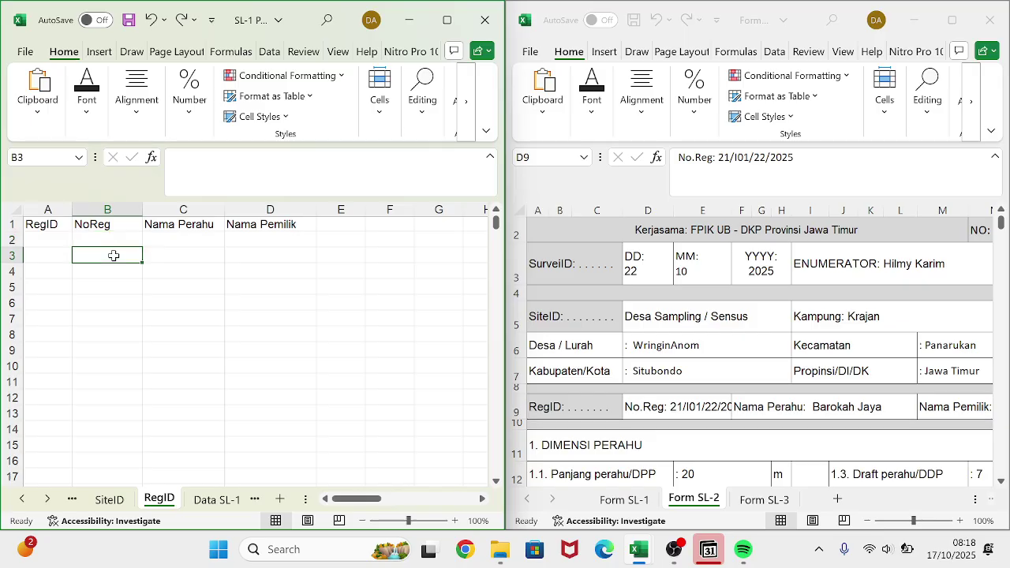
key(ctrl+v)
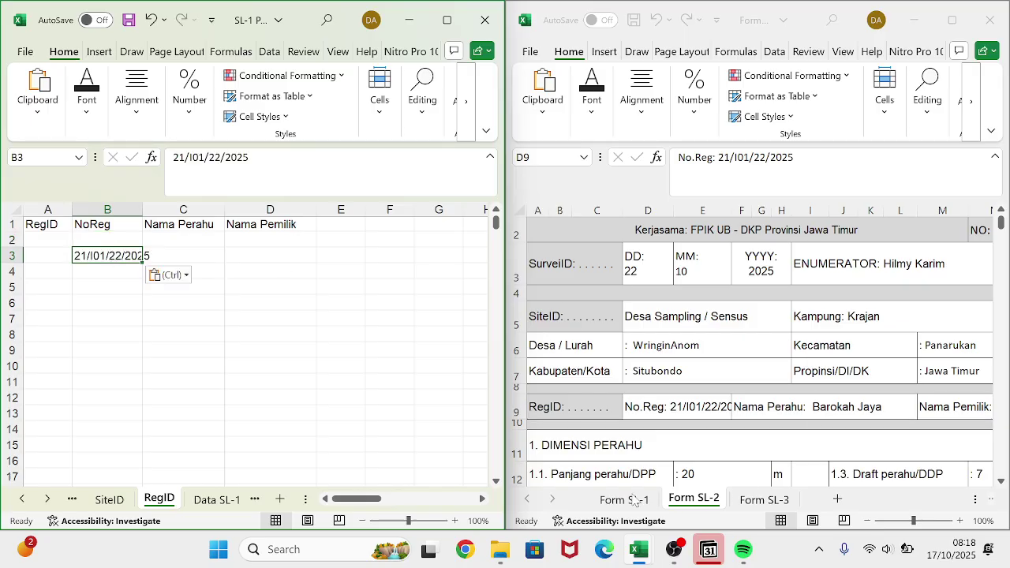
- Copy Form SL-1's registration number 12/I04/17/2025 into cell B2
click(636, 501)
click(635, 501)
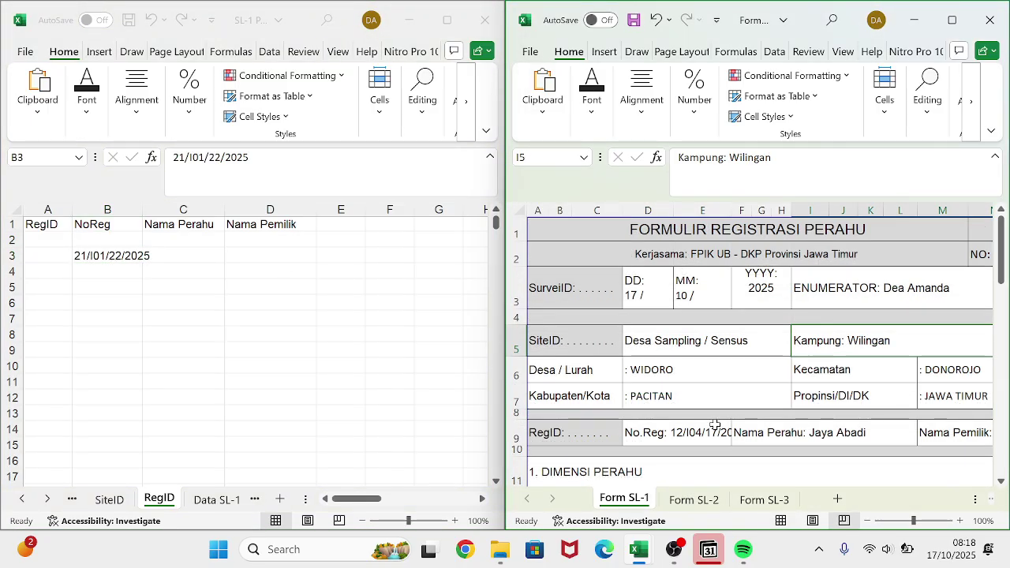
drag(793, 157, 718, 157)
key(ctrl+c)
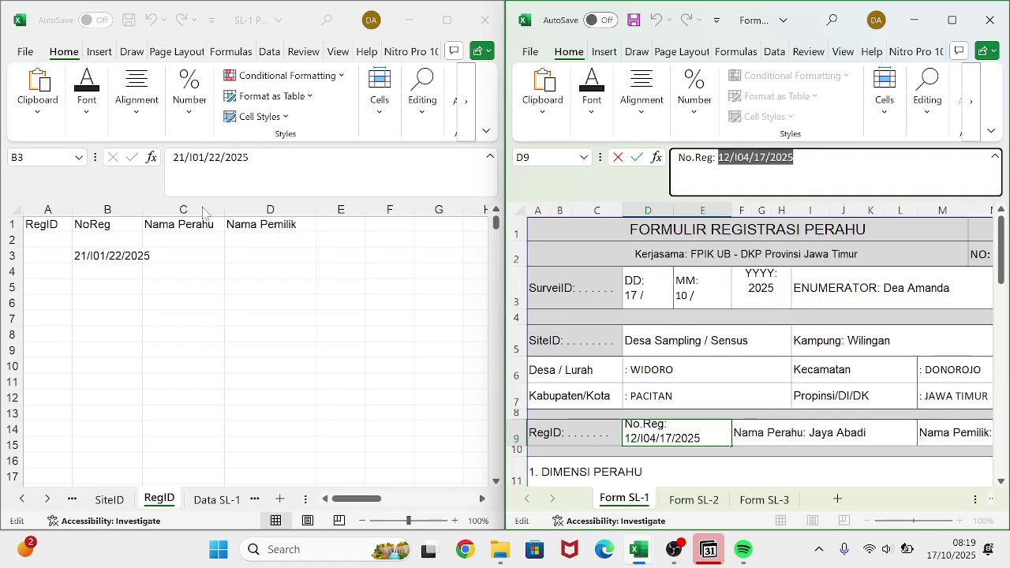
click(125, 233)
key(ctrl+v)
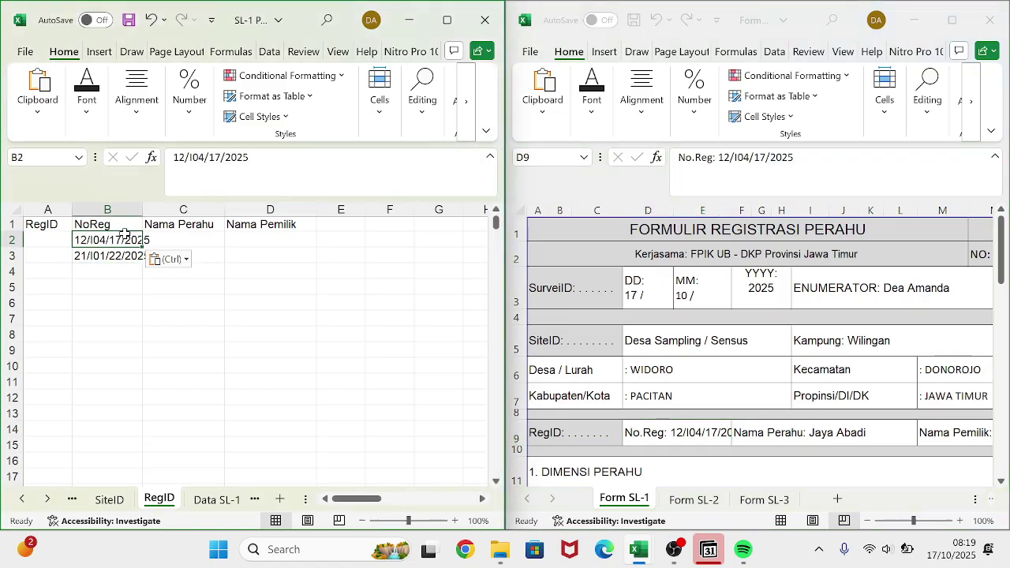
- Copy Form SL-3's number 16/I02/25/2025 into B4 and autofit column B
click(757, 515)
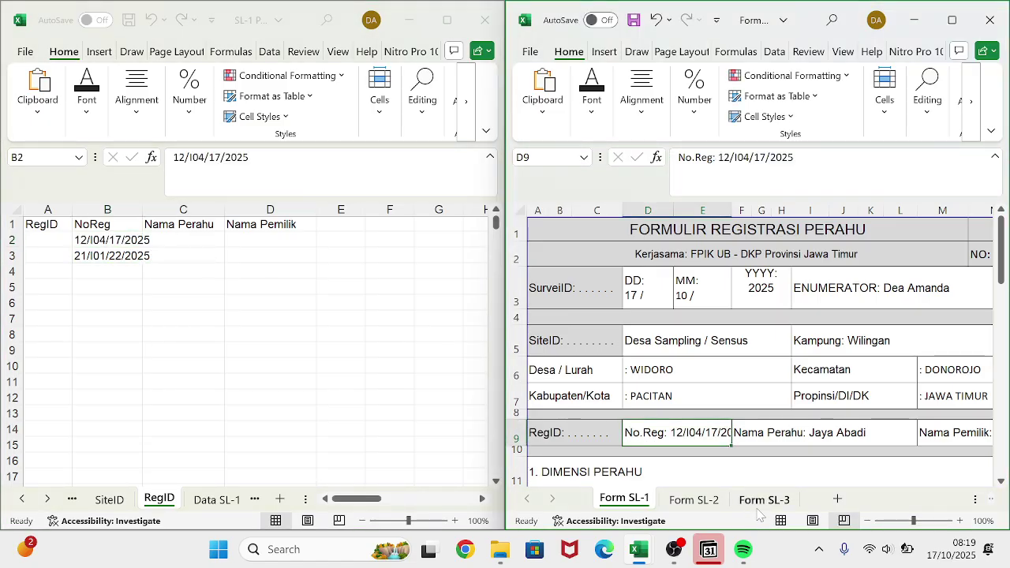
click(763, 501)
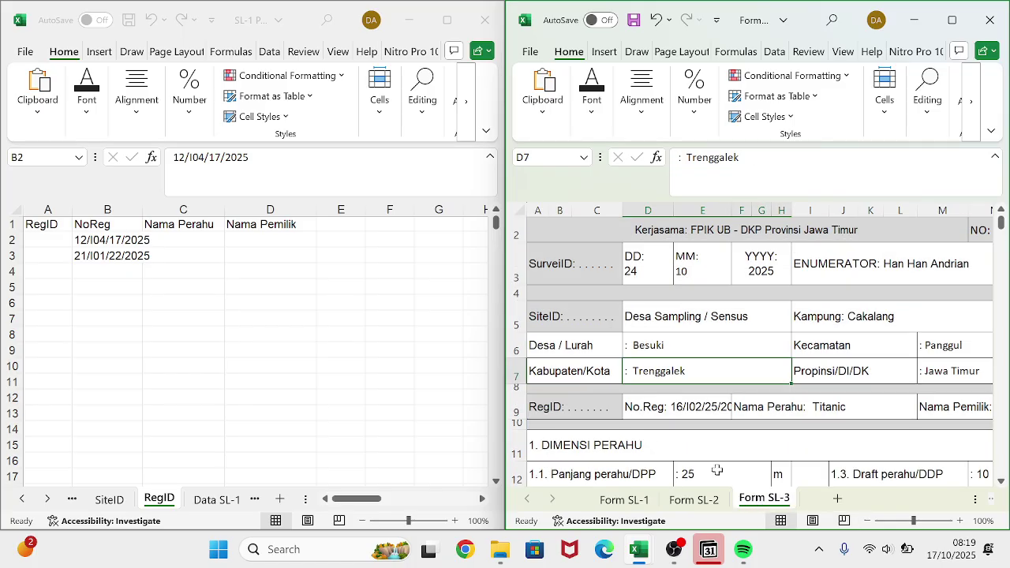
click(677, 409)
drag(794, 157, 718, 157)
key(ctrl+c)
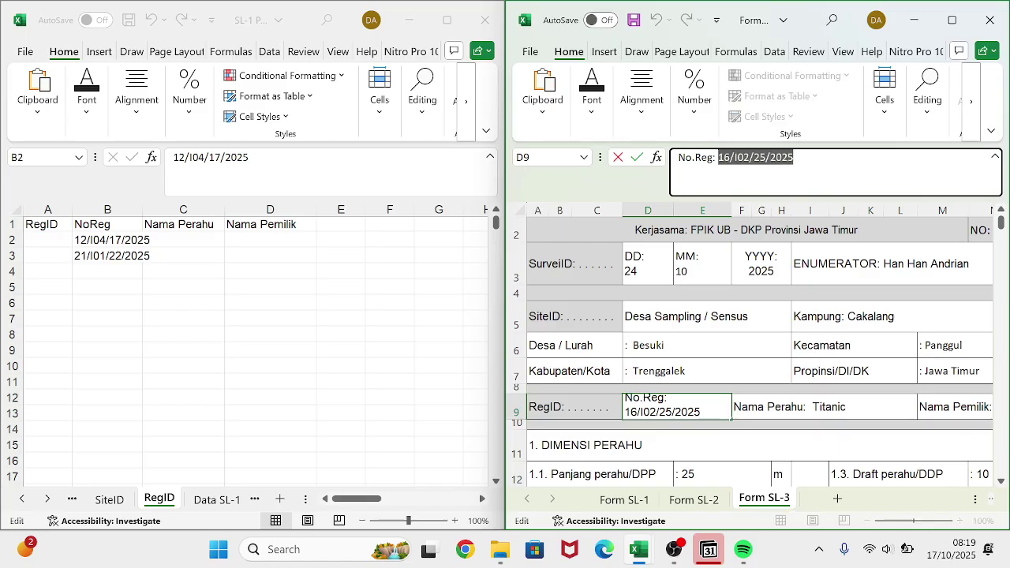
click(162, 271)
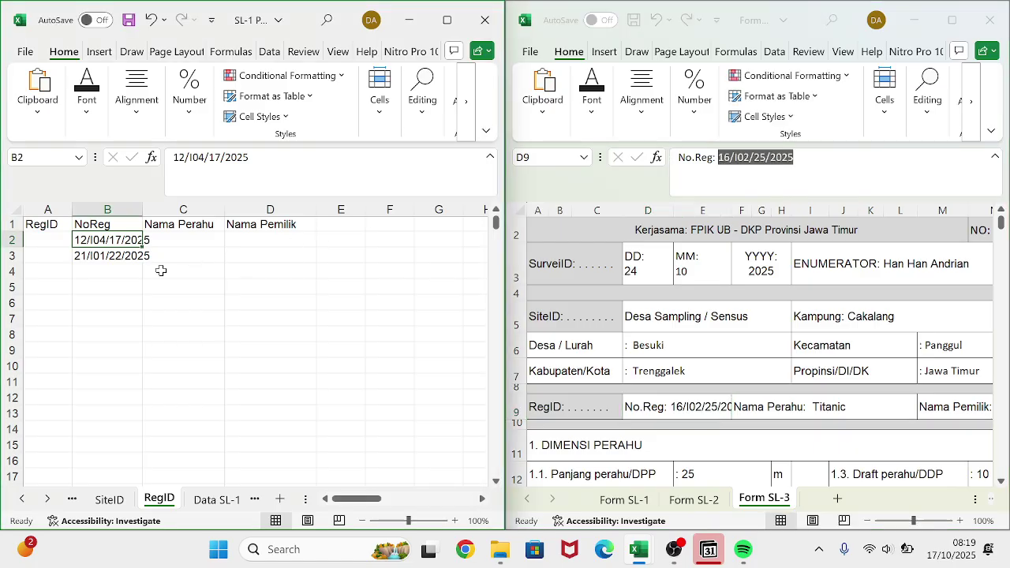
click(116, 270)
key(ctrl+v)
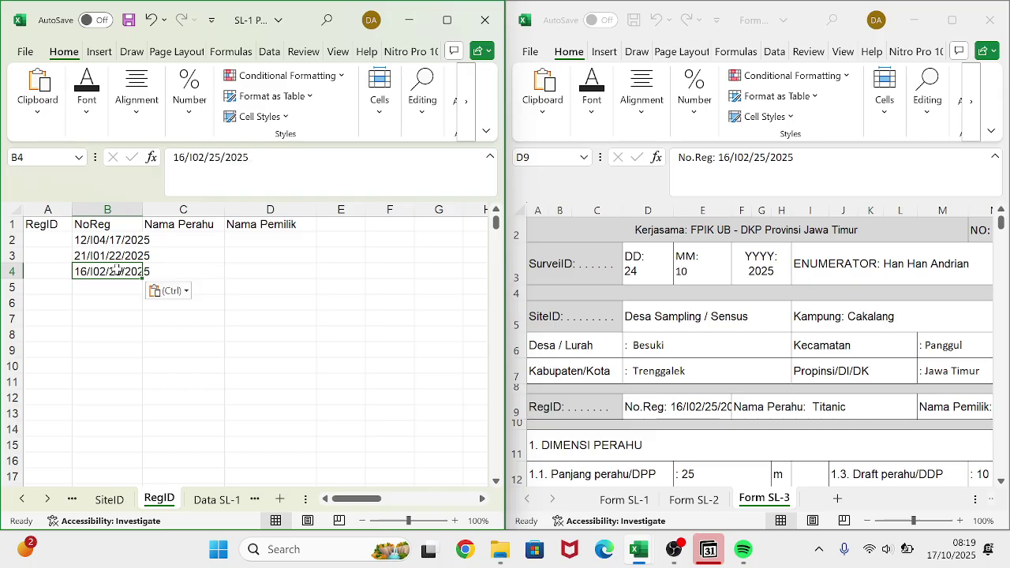
double_click(143, 209)
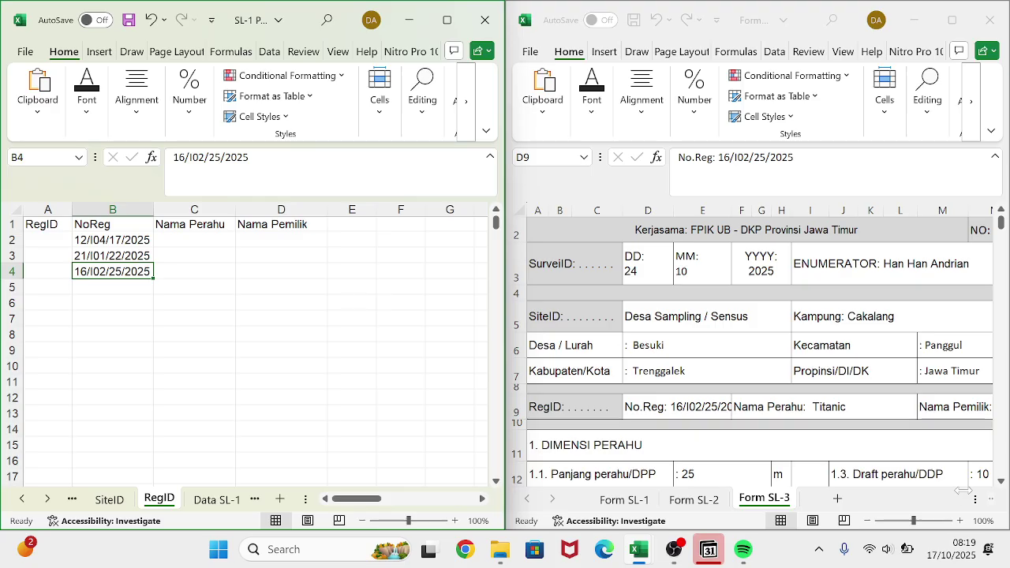
scroll(852, 409, right, 3)
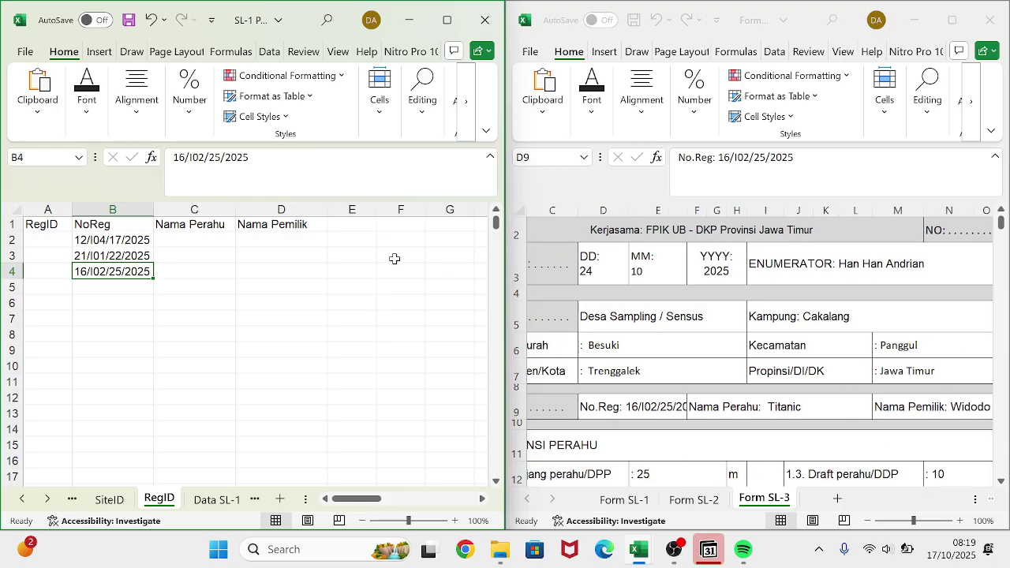
scroll(568, 348, right, 2)
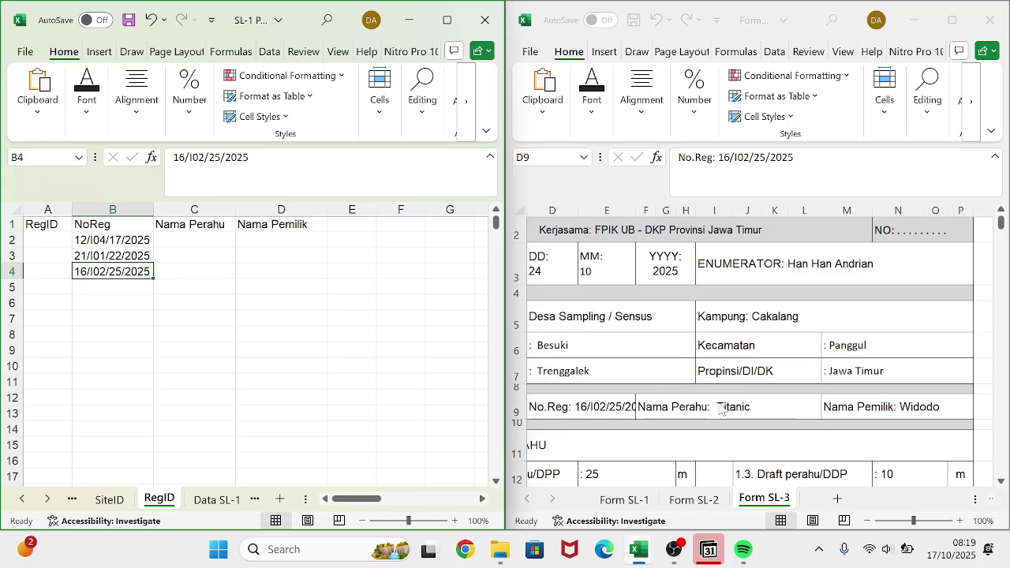
- Enter the boat name Titanic in cell C4 under Nama Perahu
click(224, 240)
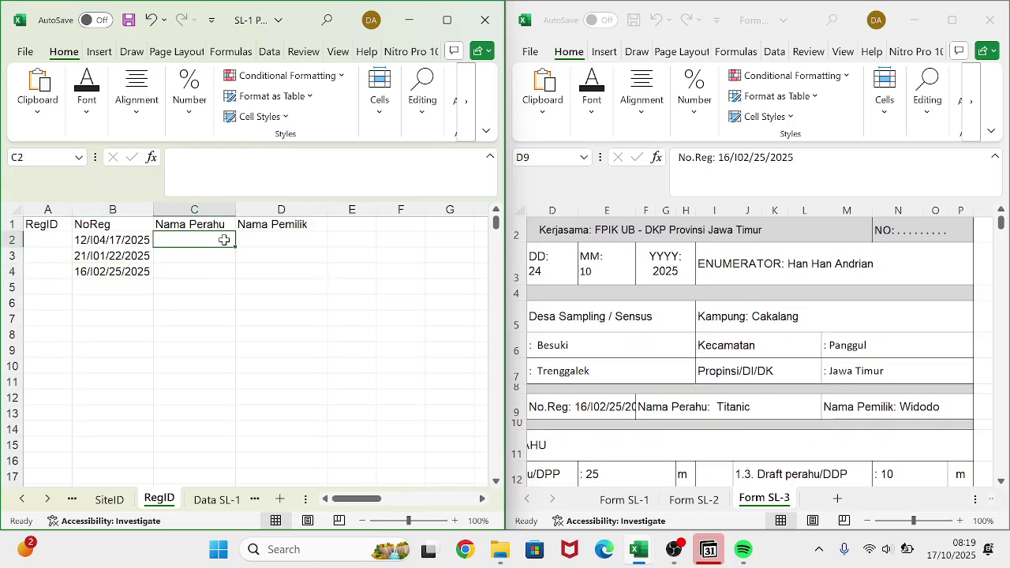
text(Titanic)
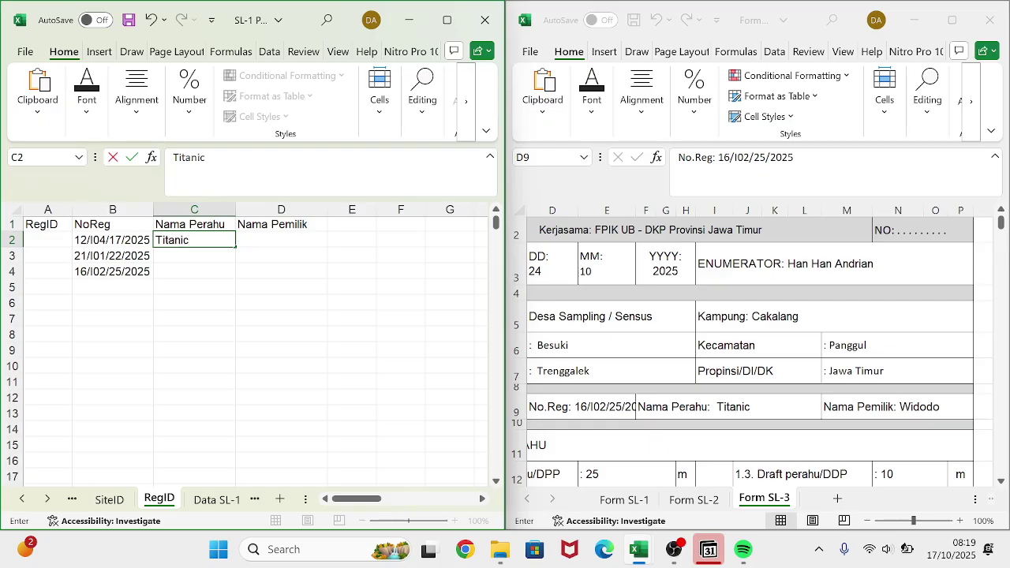
key(BackSpace)
key(BackSpace)
key(BackSpace)
key(BackSpace)
key(BackSpace)
key(BackSpace)
key(BackSpace)
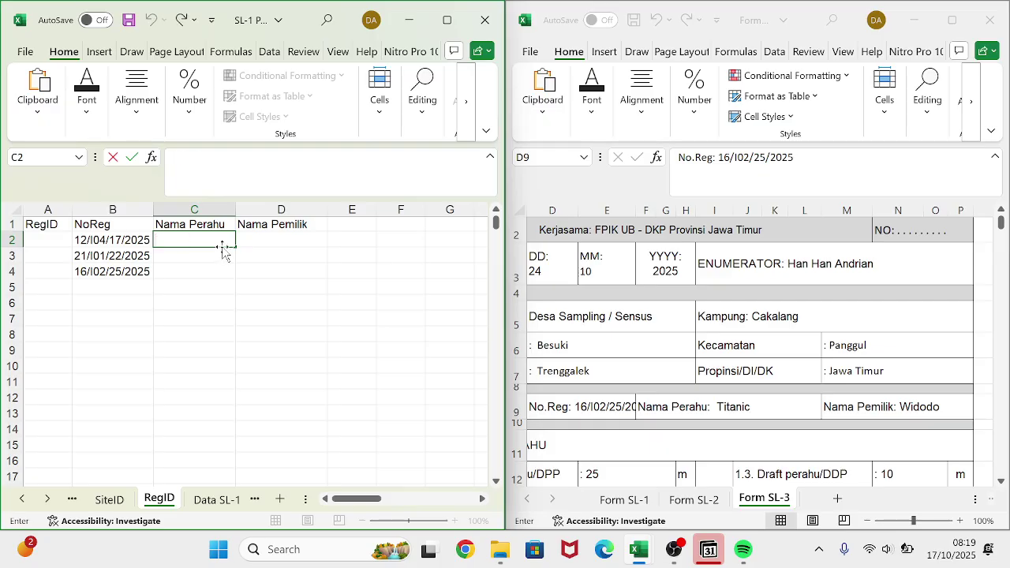
click(187, 272)
text(Tita)
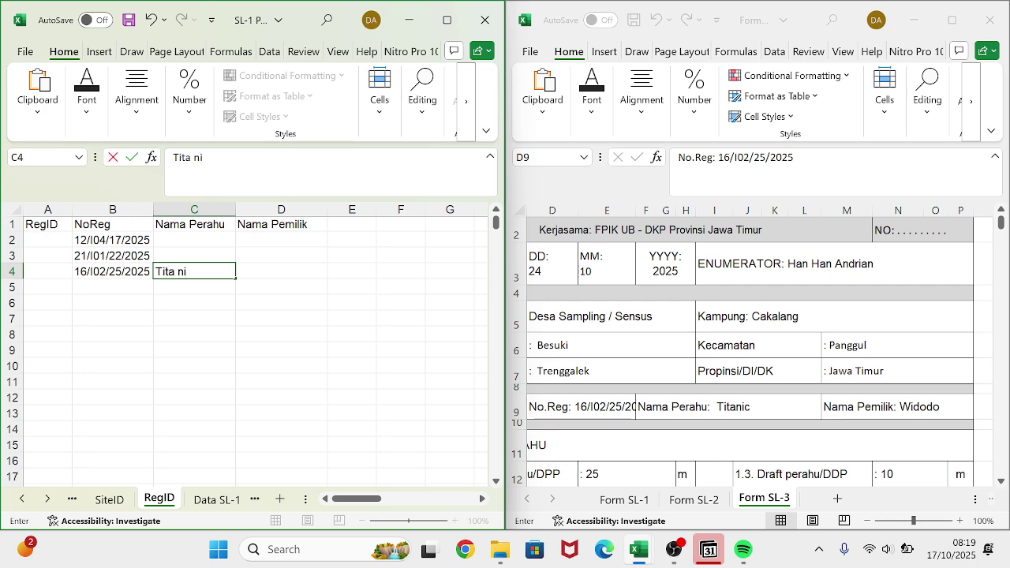
text(ni)
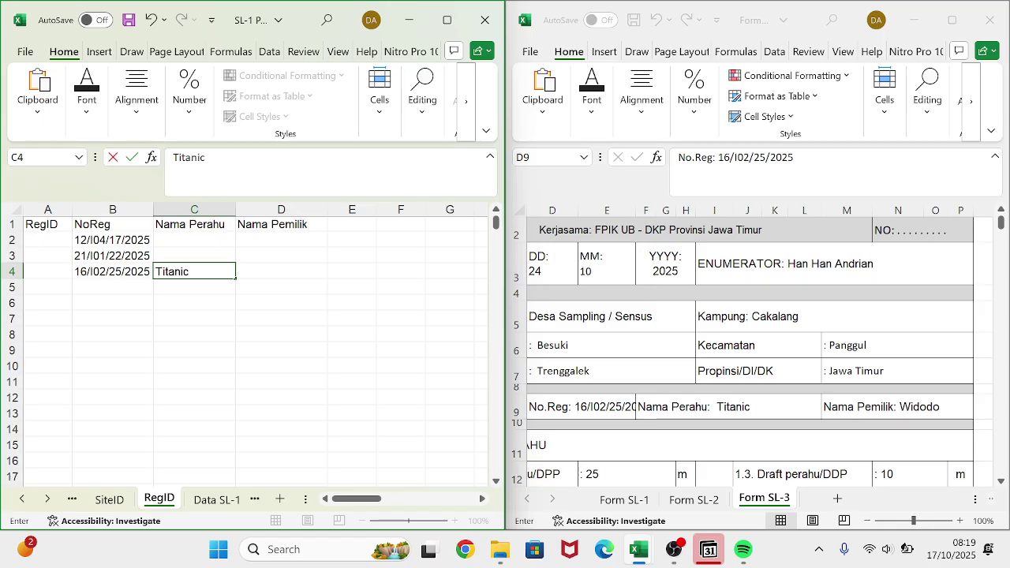
click(682, 501)
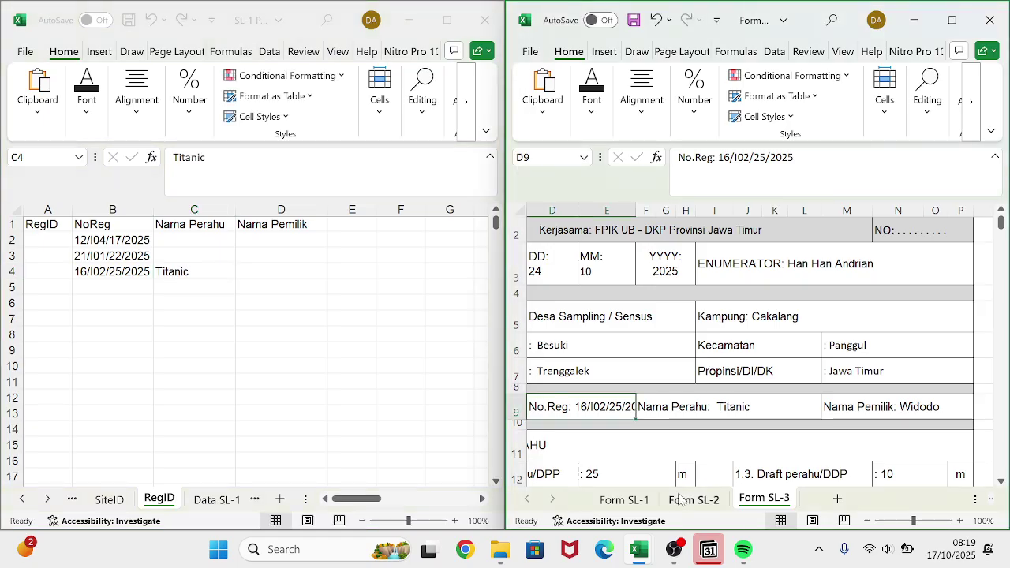
- Check Form SL-2 and enter Barokah Jaya as the boat name in C3
click(683, 501)
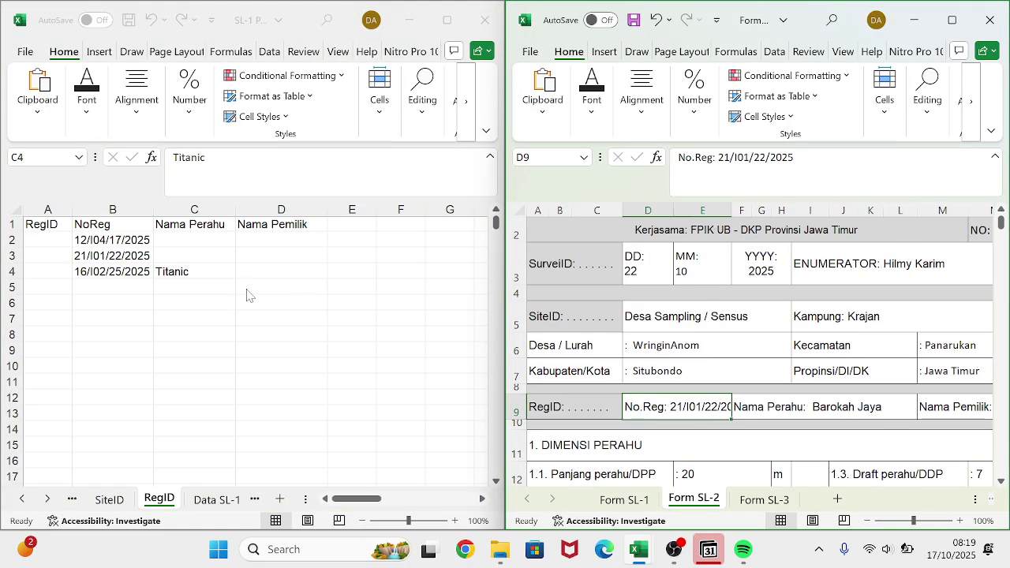
click(183, 257)
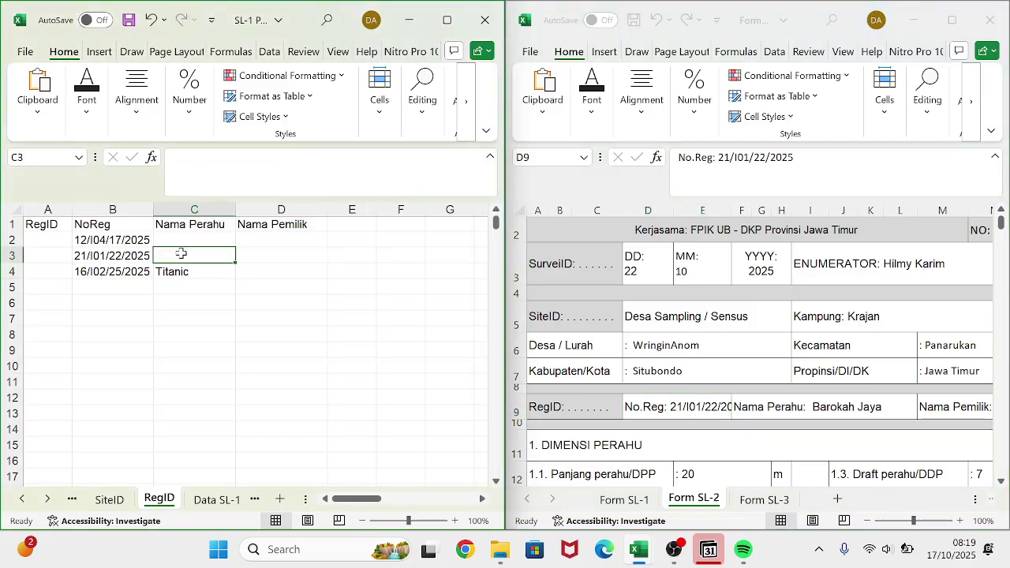
text(Barokah)
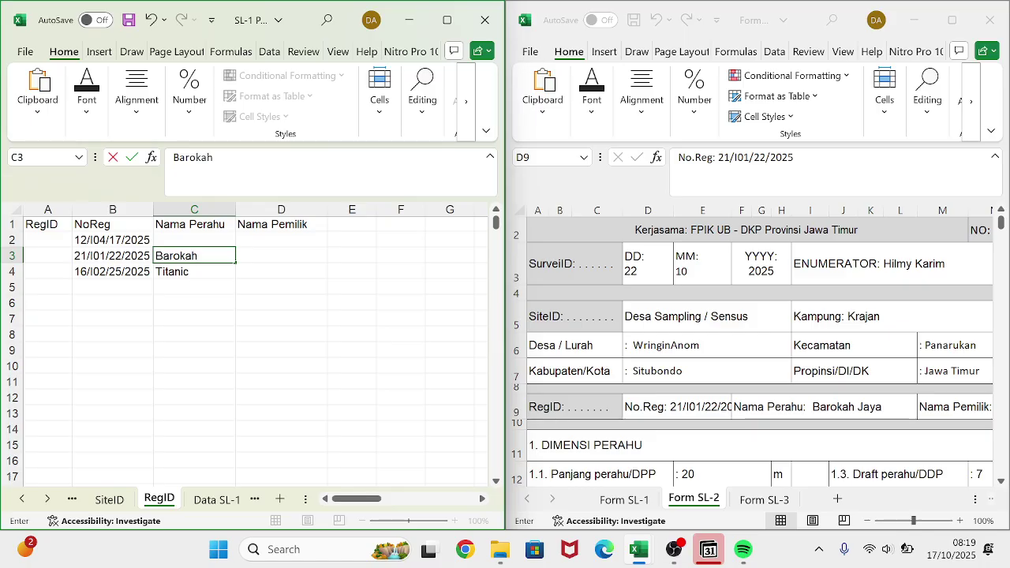
text( Jaya)
click(195, 241)
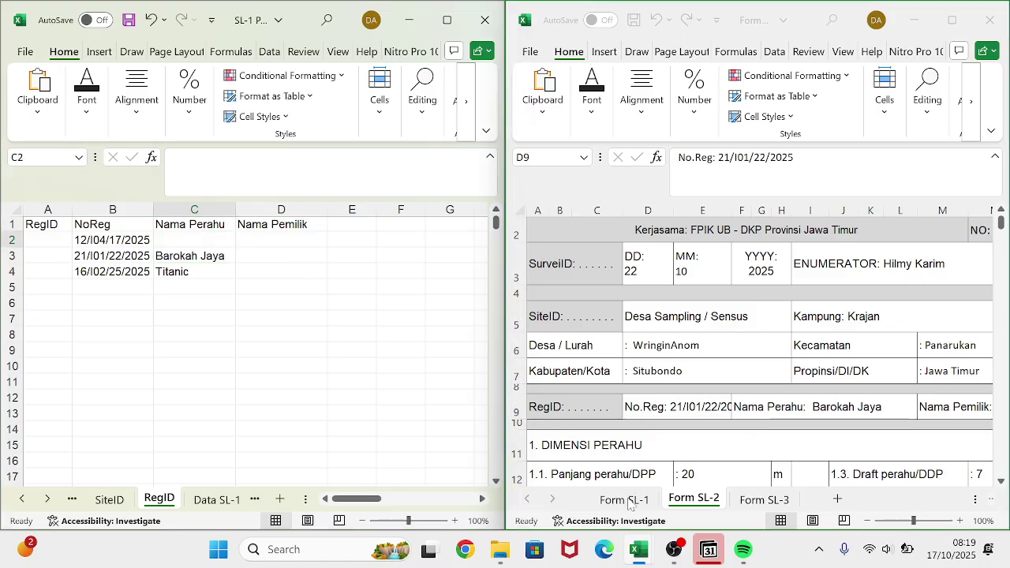
- Check Form SL-1 and enter Jaya Abadi as the boat name in C2
click(624, 499)
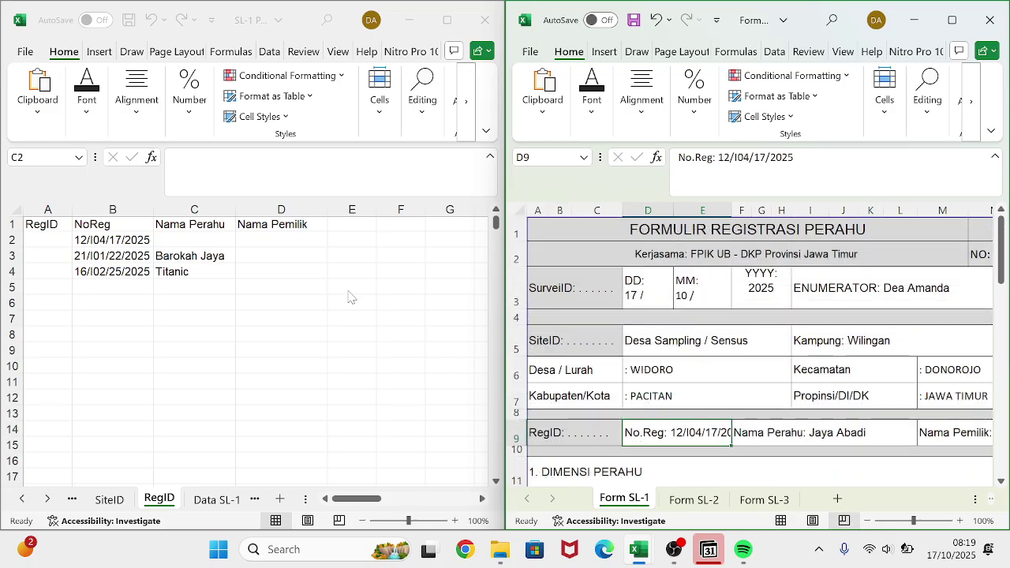
click(207, 239)
text(J)
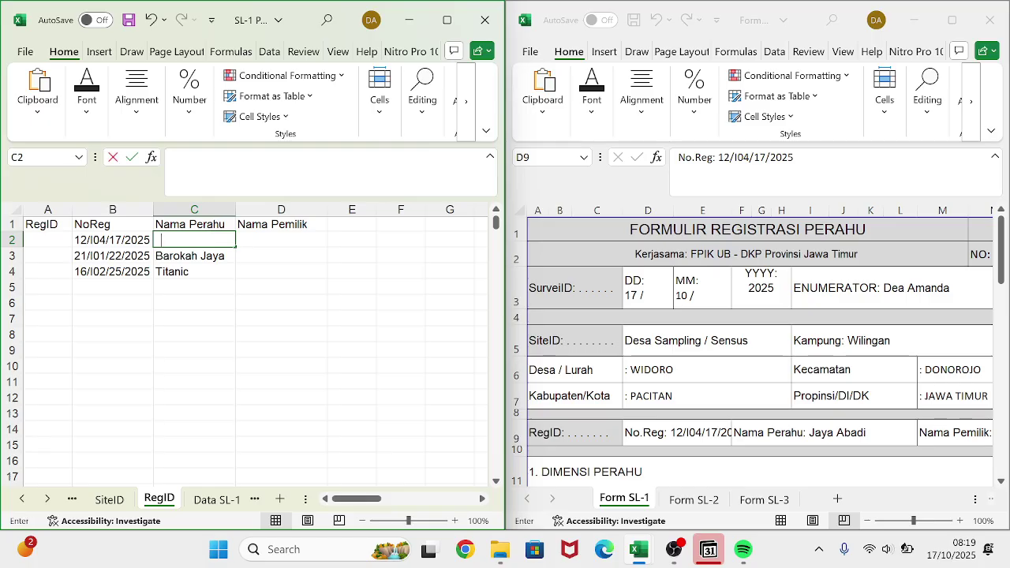
text(aya)
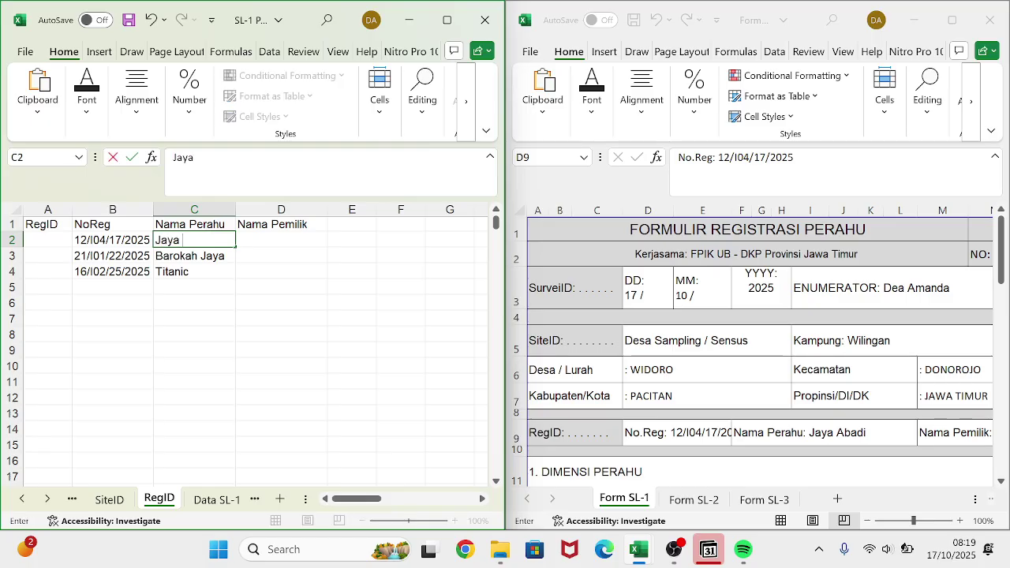
text( Abadi)
click(228, 288)
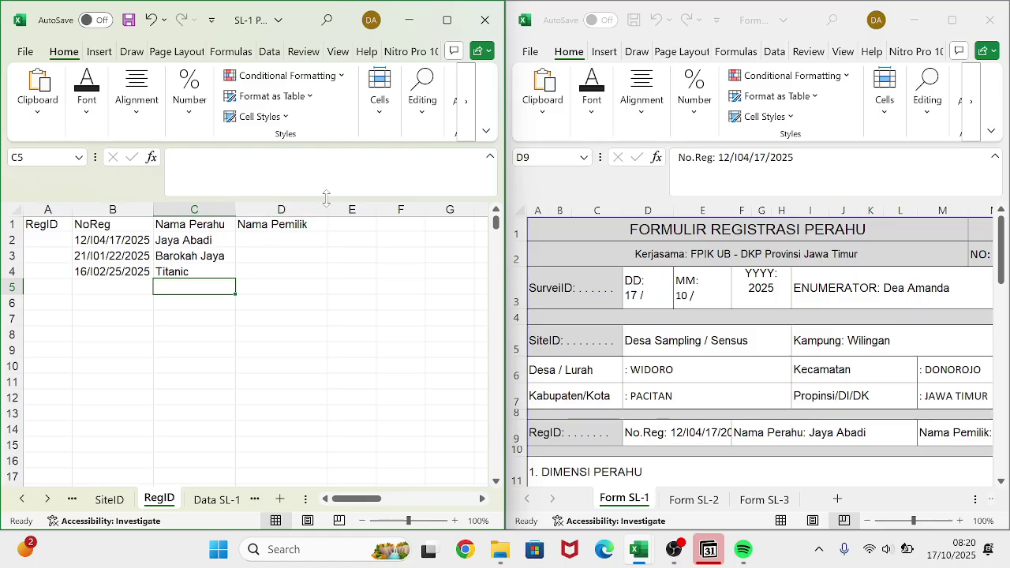
click(260, 243)
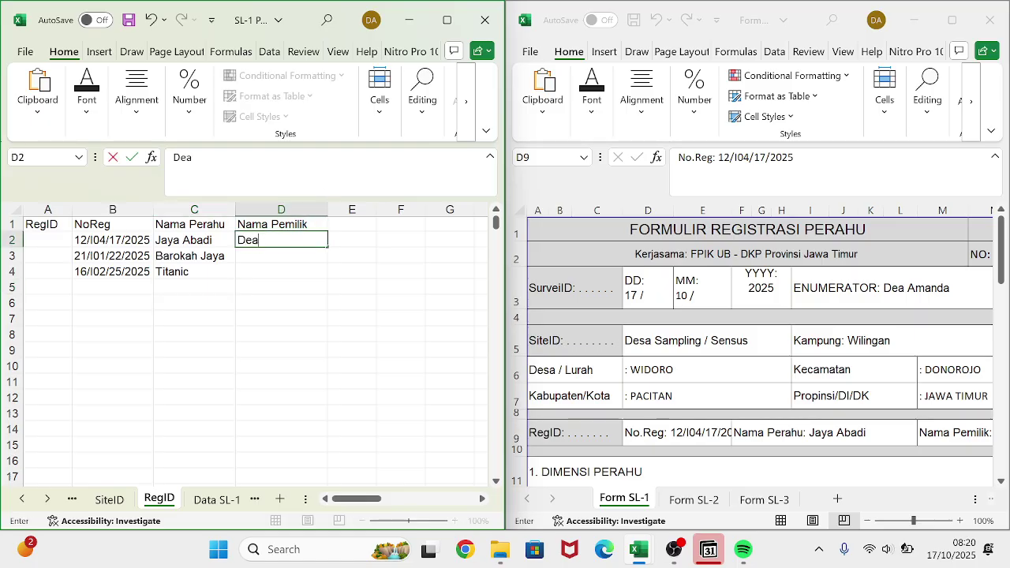
- Enter the first two owners' names in D2 and D3
key(Return)
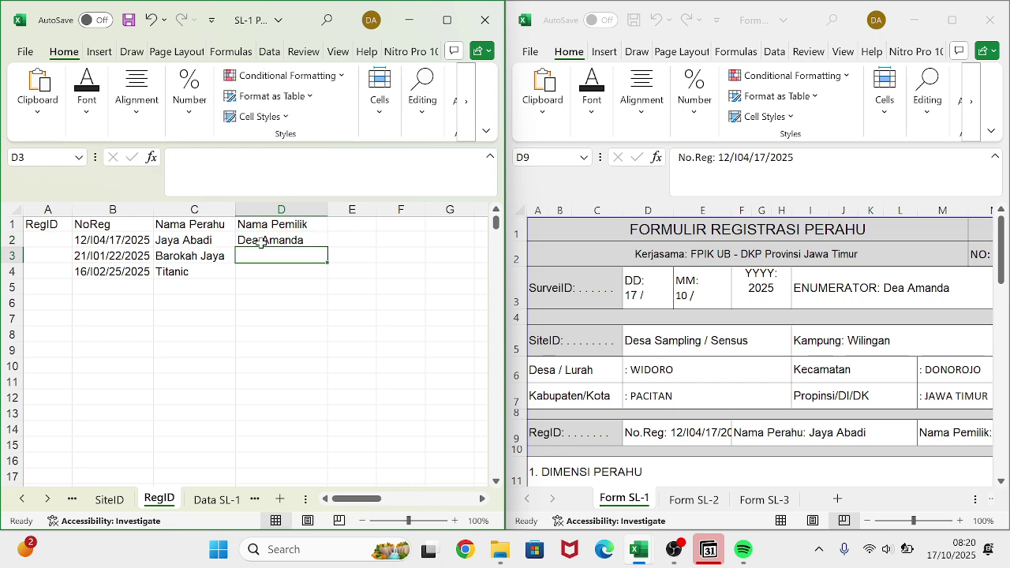
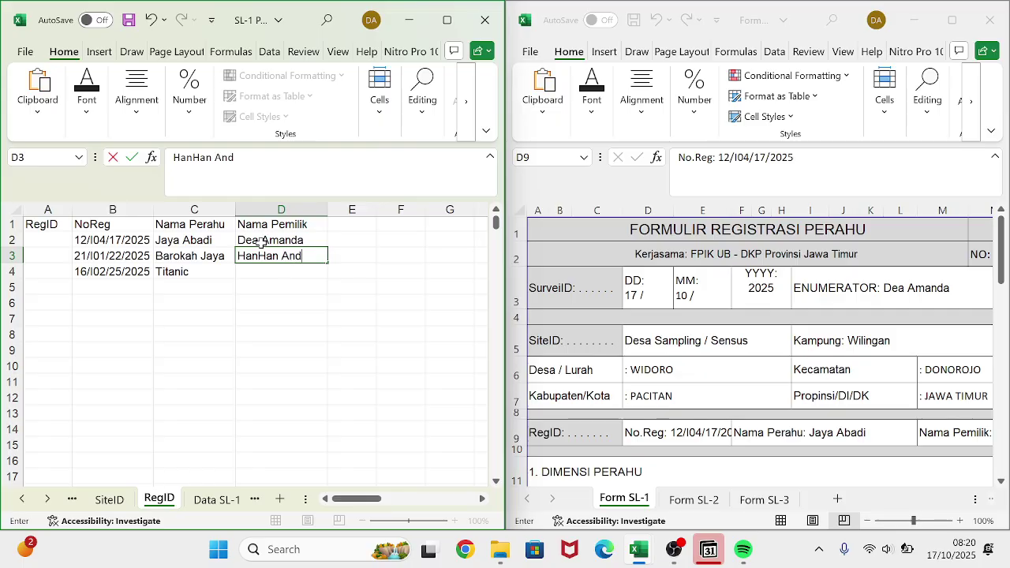
click(193, 158)
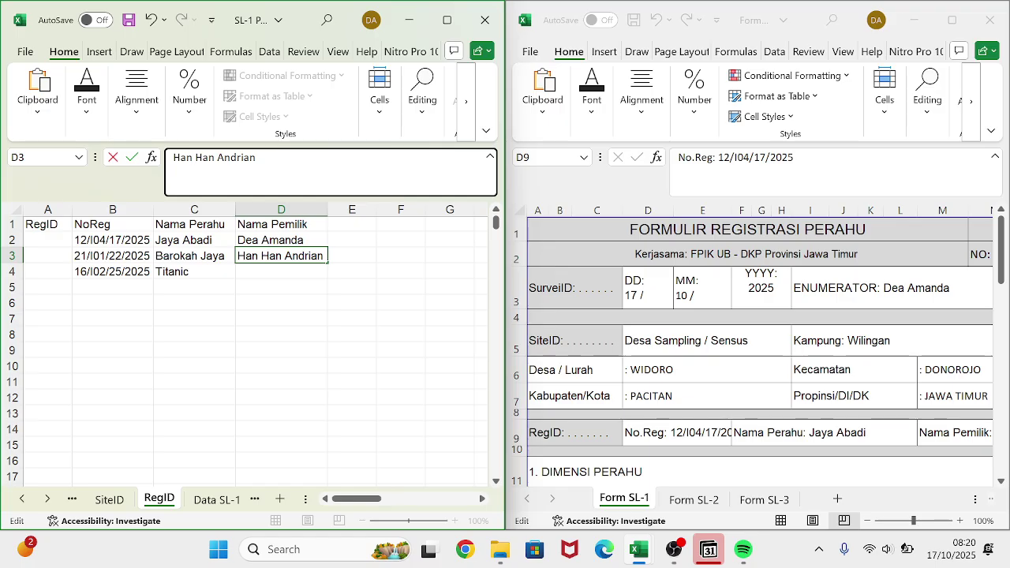
key(Return)
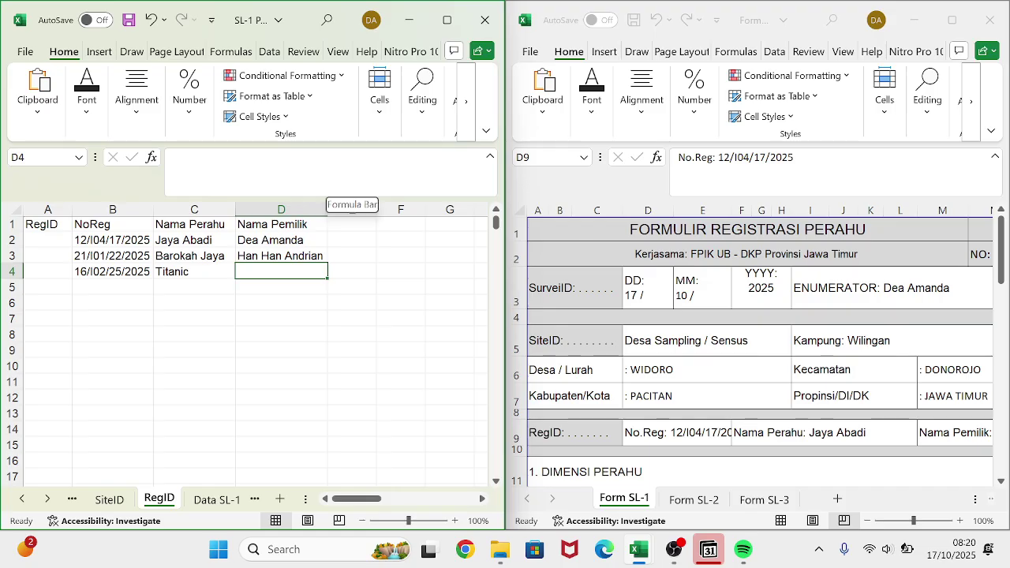
- Clear unwanted AutoComplete entries from D4 while checking Form SL-2
text(H)
key(BackSpace)
key(BackSpace)
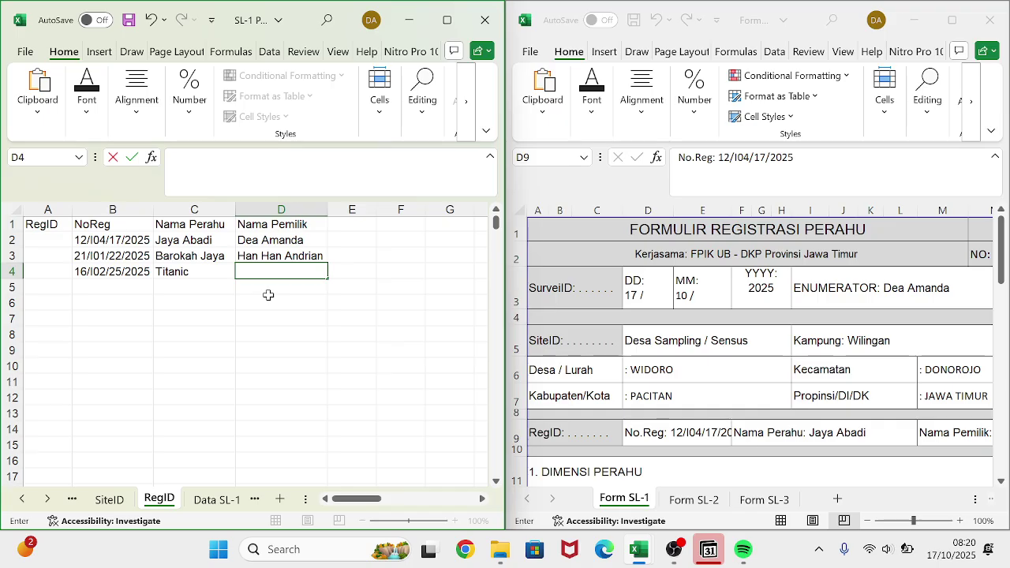
text(Hi)
key(BackSpace)
key(BackSpace)
click(677, 509)
click(693, 500)
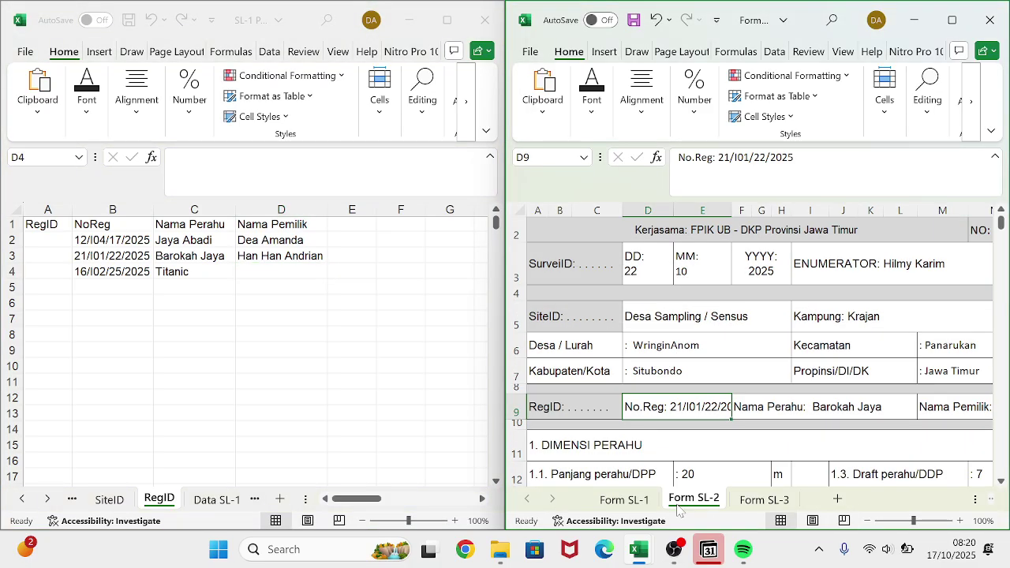
click(270, 269)
text(H)
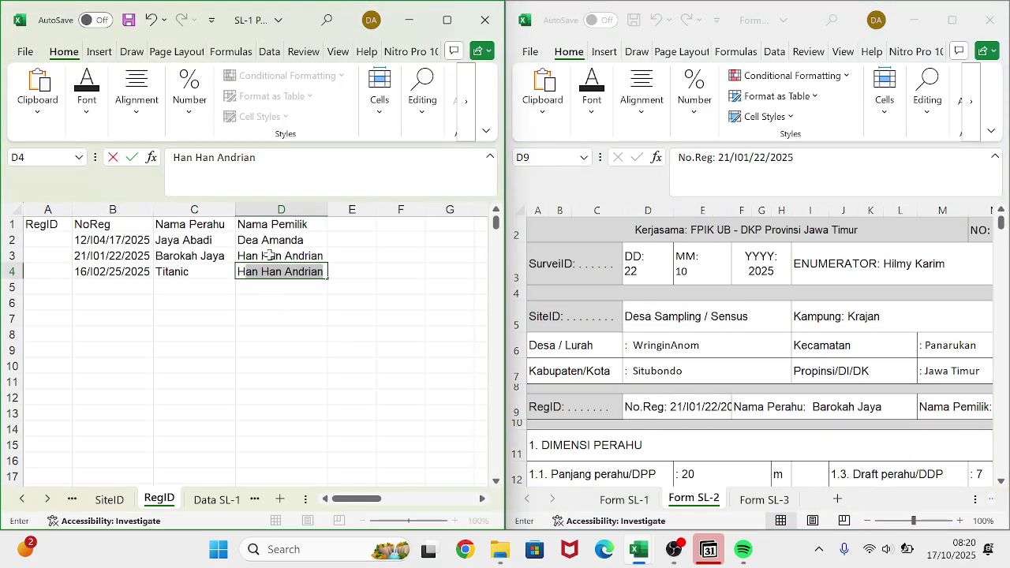
key(BackSpace)
- Replace the owner name in D3 and enter the third owner's name in D4
click(269, 255)
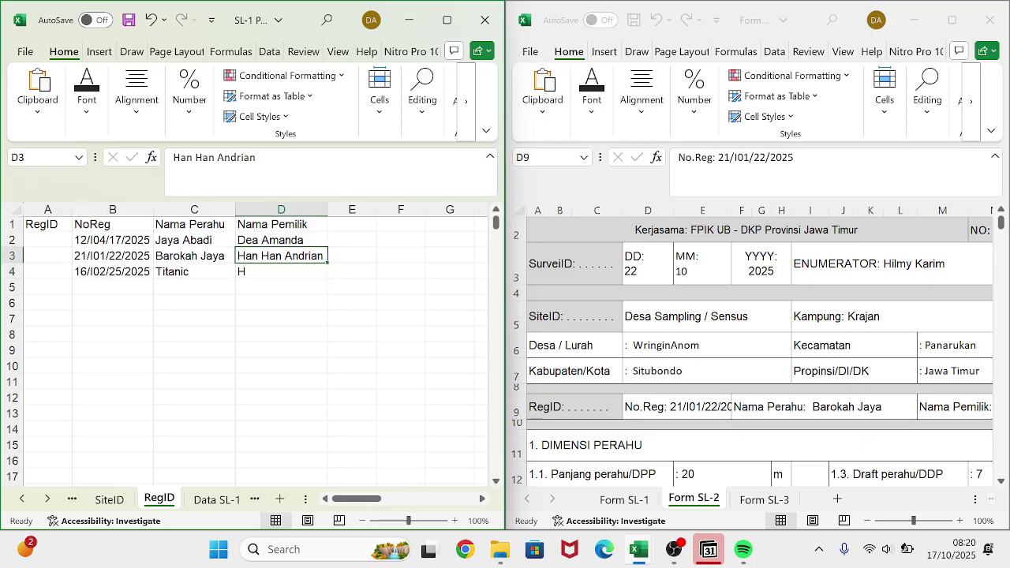
drag(264, 160, 120, 163)
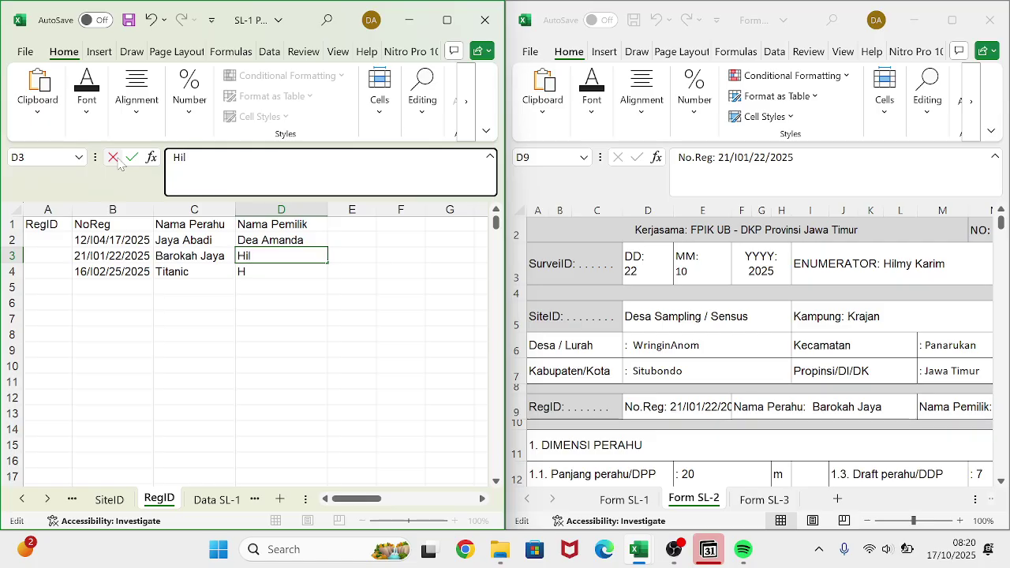
key(Return)
text(H)
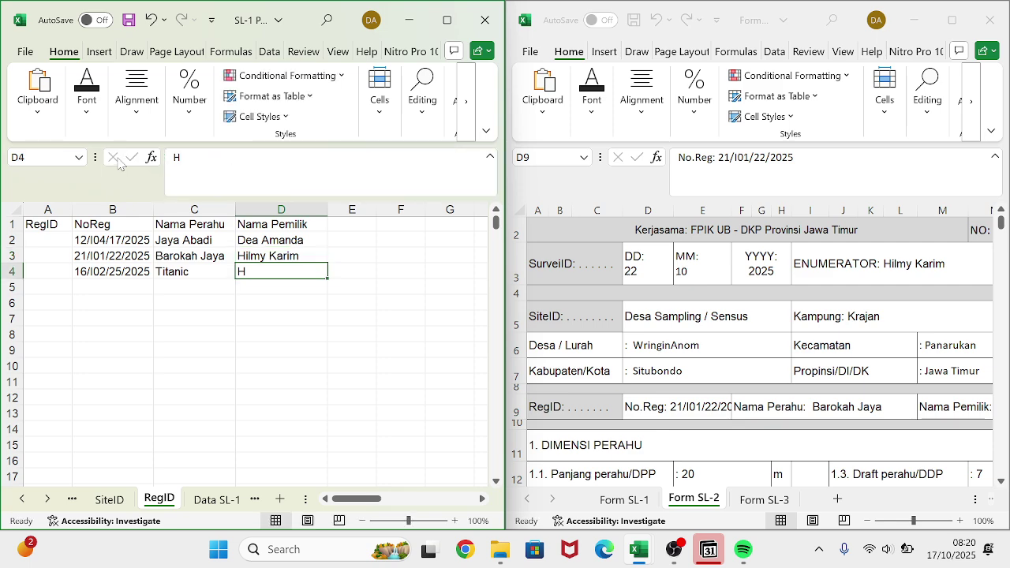
click(237, 170)
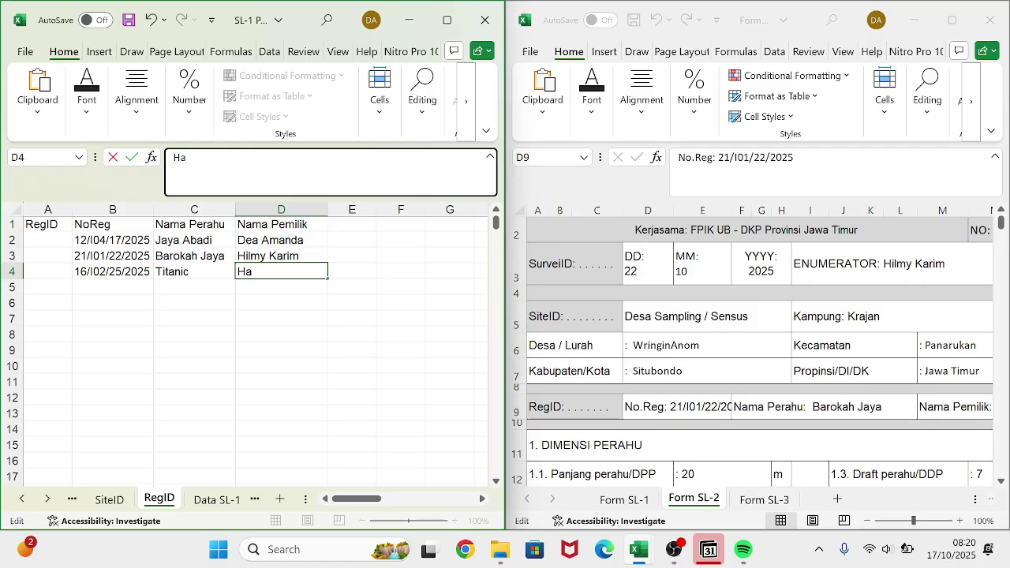
key(Return)
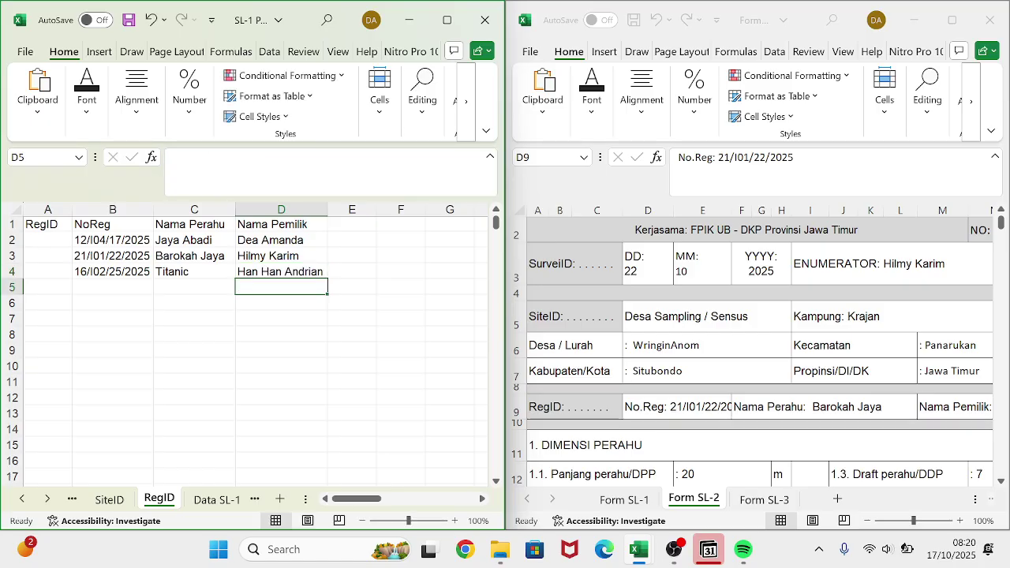
- Switch to the Data SL-1 sheet and select cell F2 under DPP
click(213, 500)
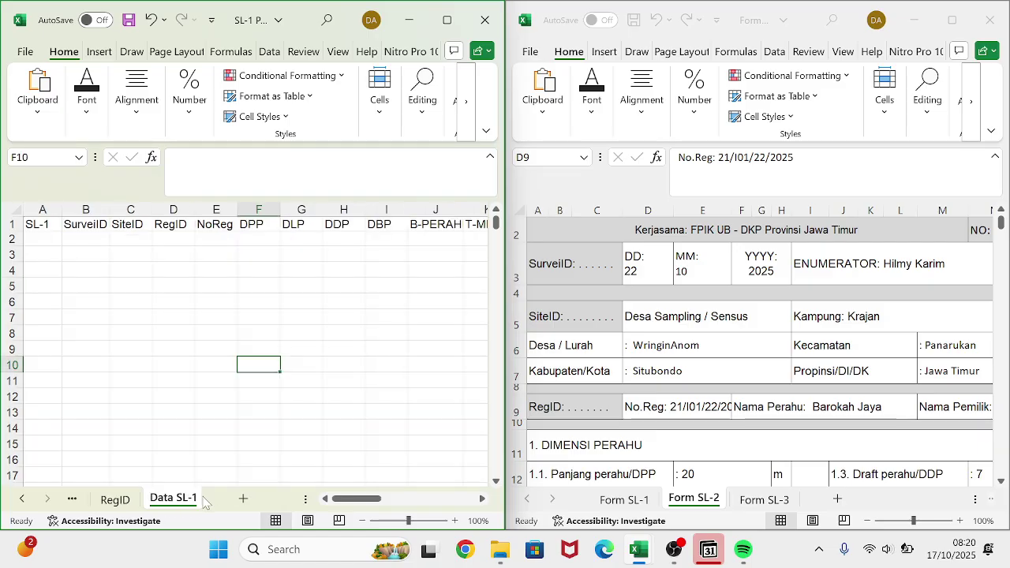
click(135, 236)
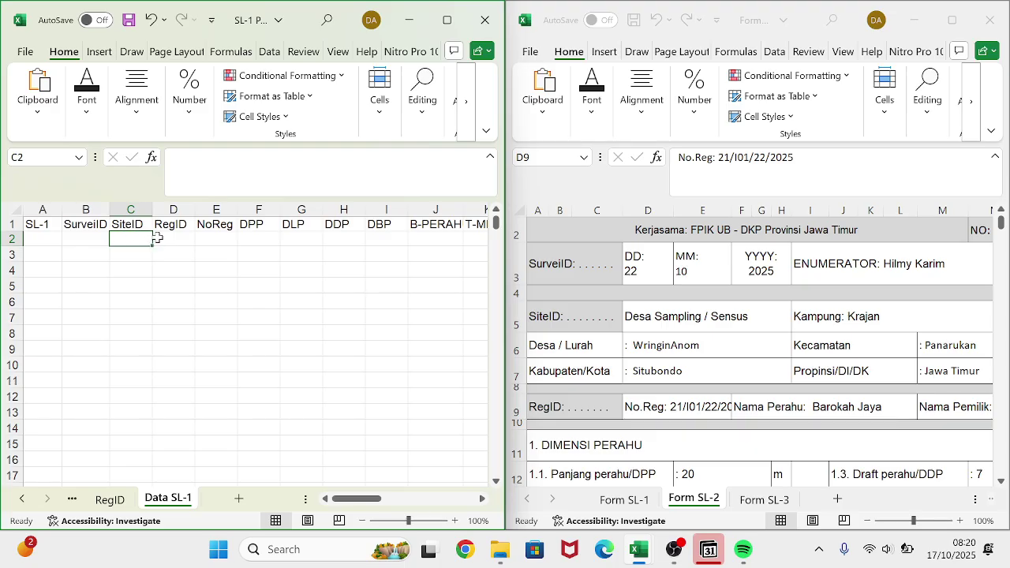
click(157, 237)
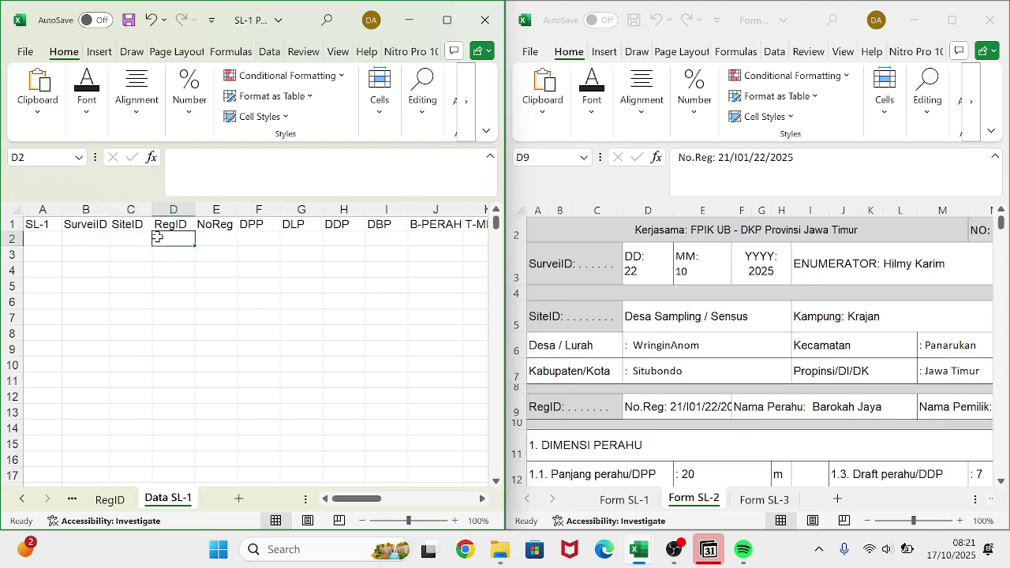
text(=)
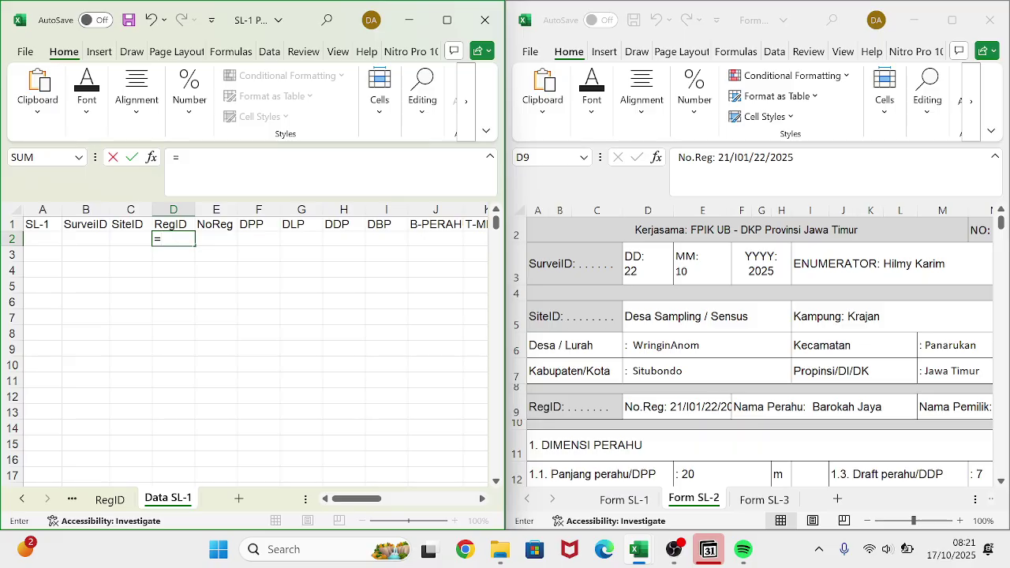
key(ctrl+z)
click(256, 240)
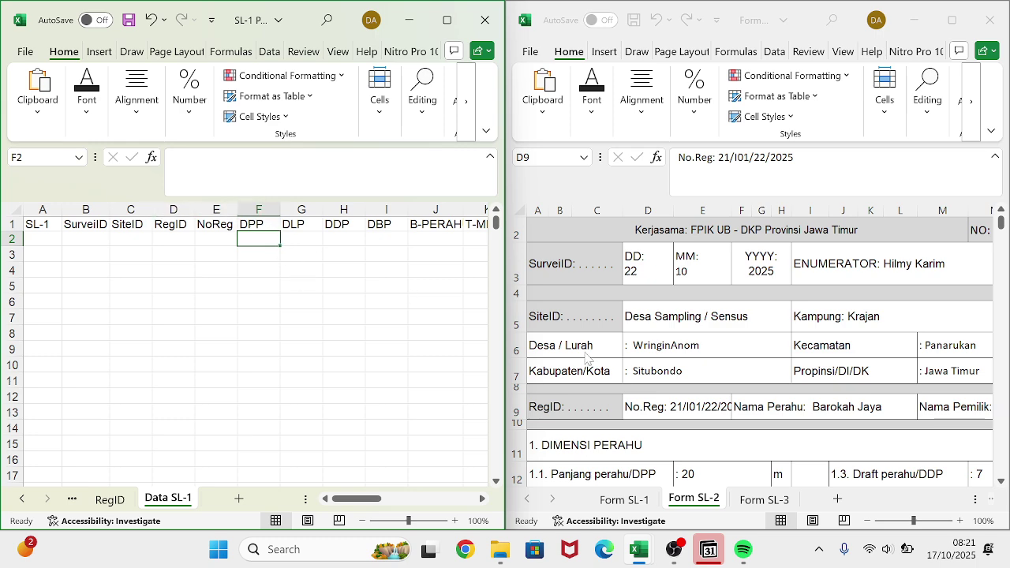
scroll(585, 356, down, 1)
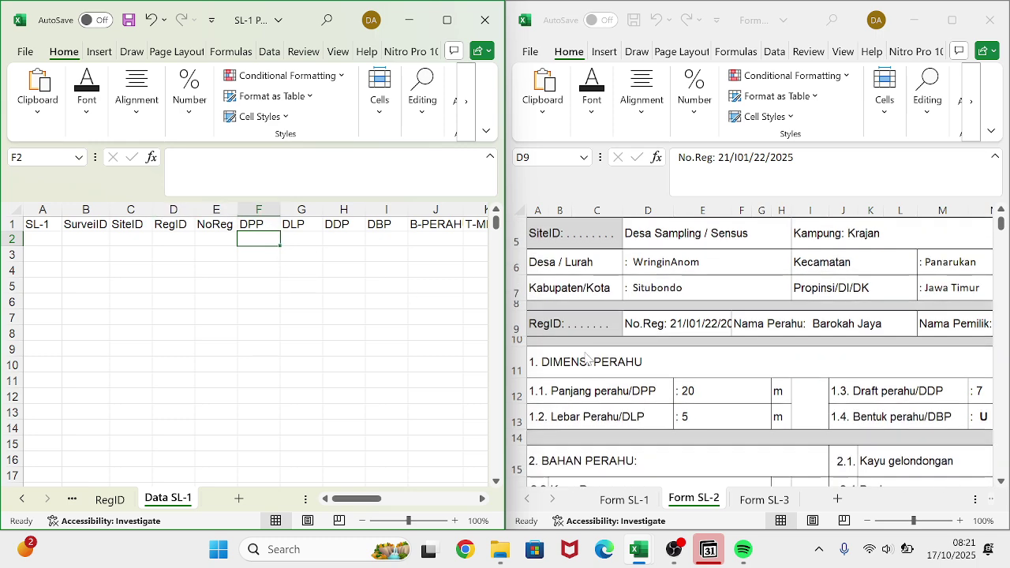
- Bring up Form SL-1, try entering 20 and 10 down the DPP column, then undo
click(621, 499)
click(621, 499)
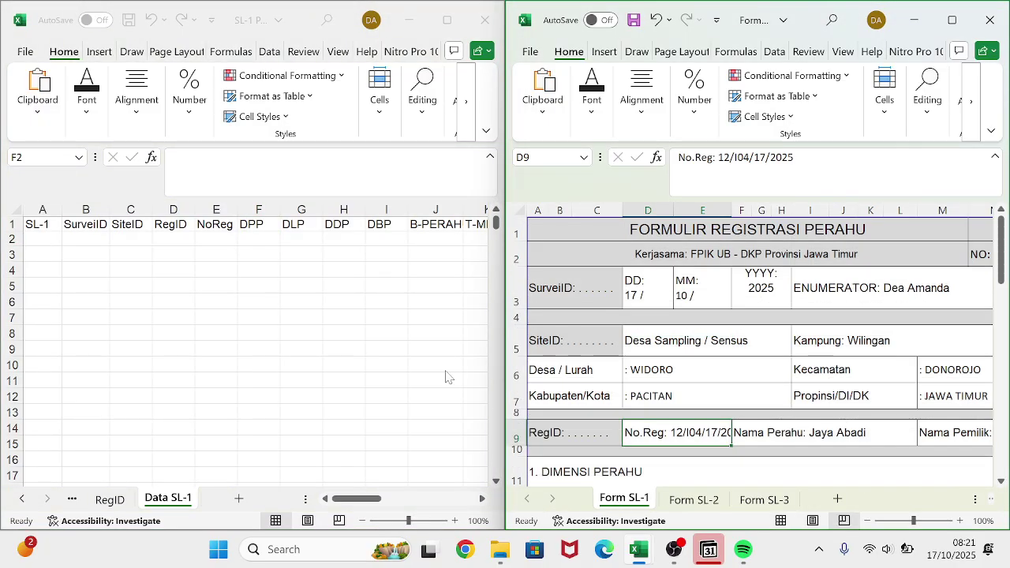
scroll(635, 379, down, 2)
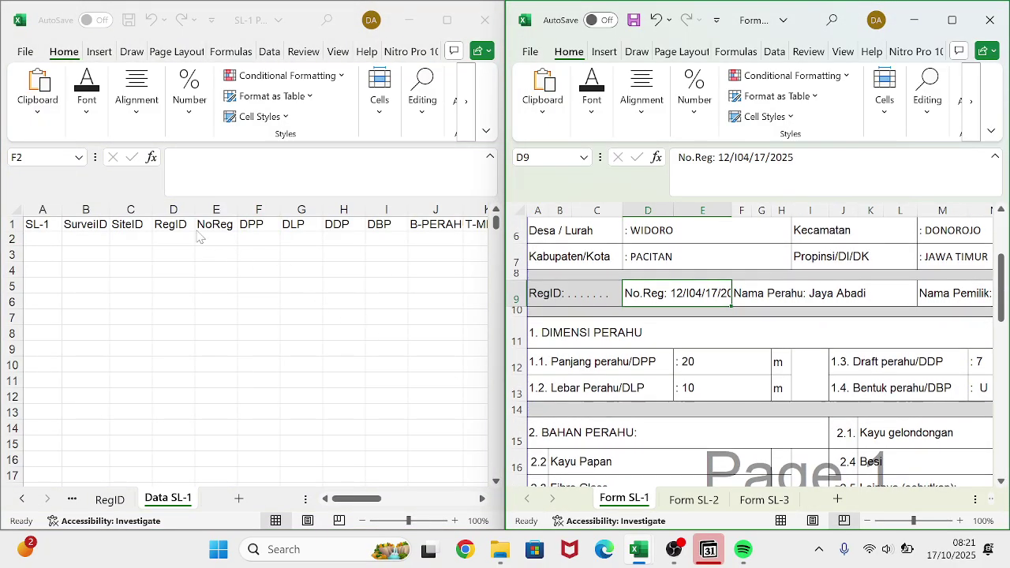
click(260, 237)
text(20)
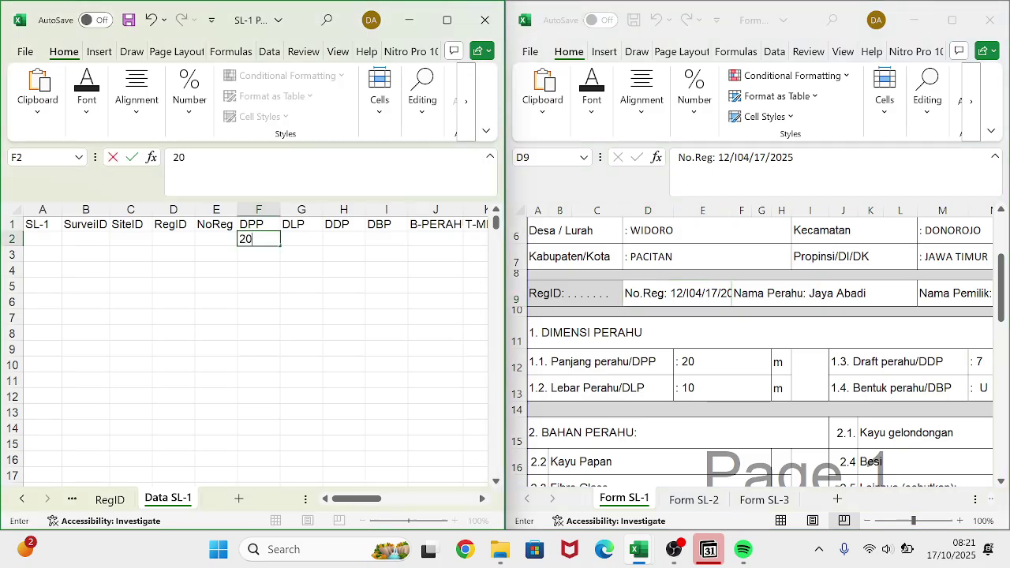
key(Return)
text(10)
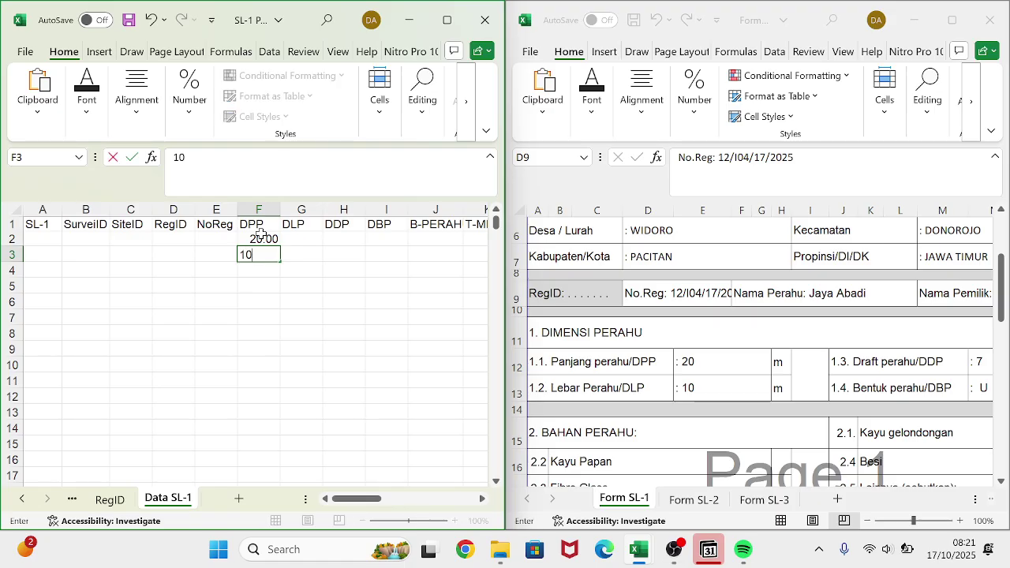
key(Return)
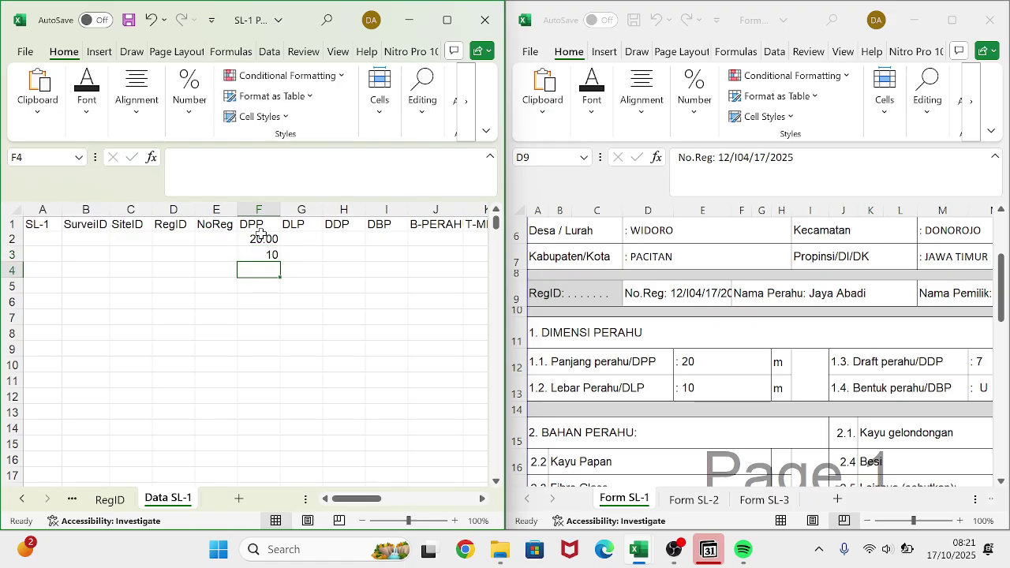
key(ctrl+z)
key(ctrl+z)
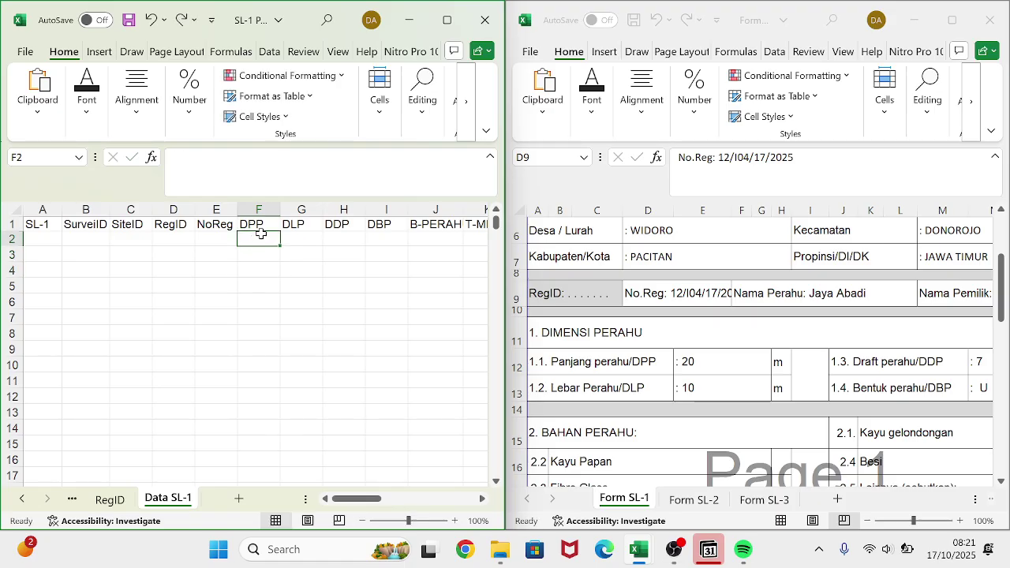
- Enter DPP 20, DLP 10, DDP 7 and DBP 1 across cells F2:I2
text(20)
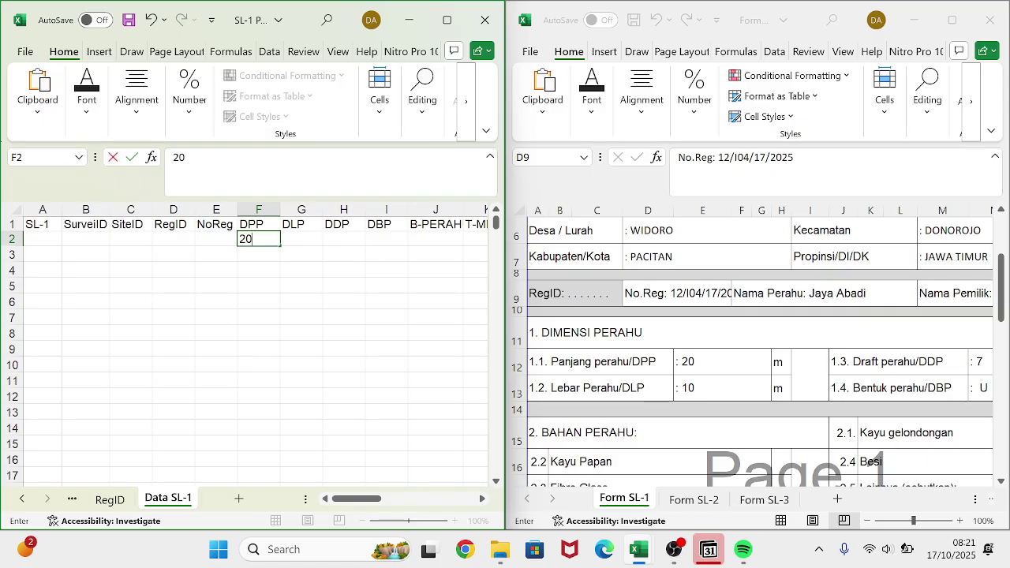
key(Tab)
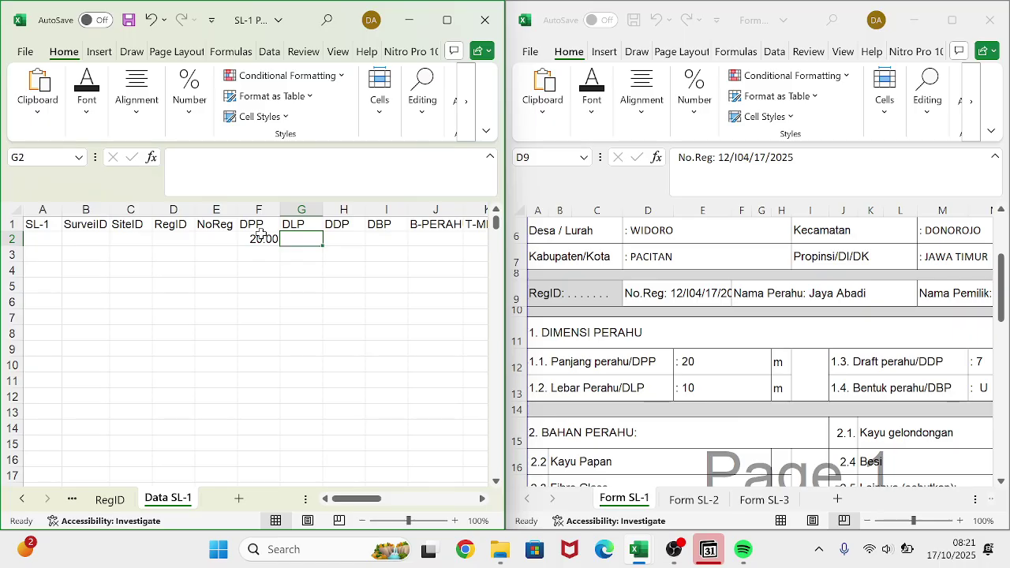
text(1)
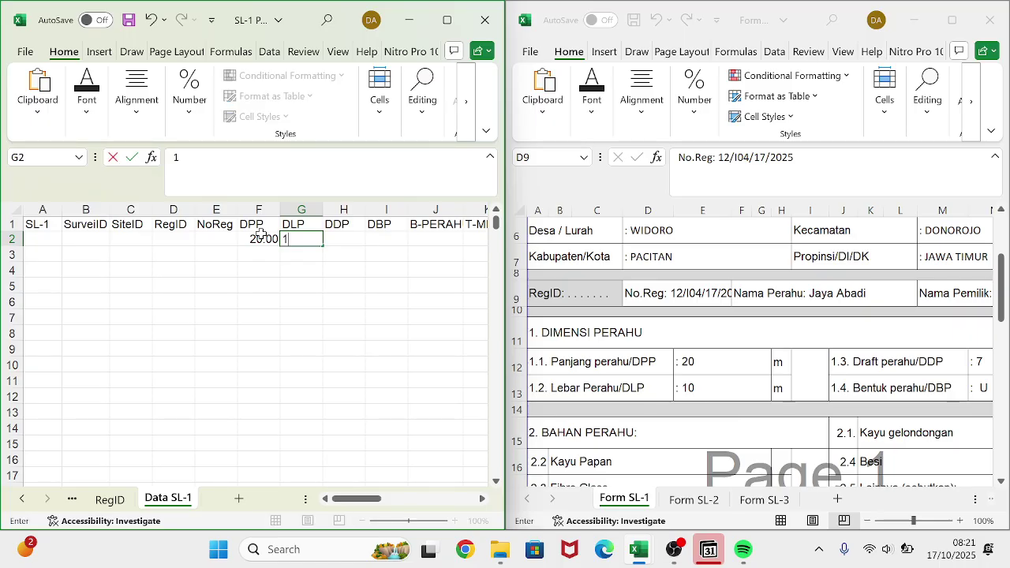
text(0)
key(Tab)
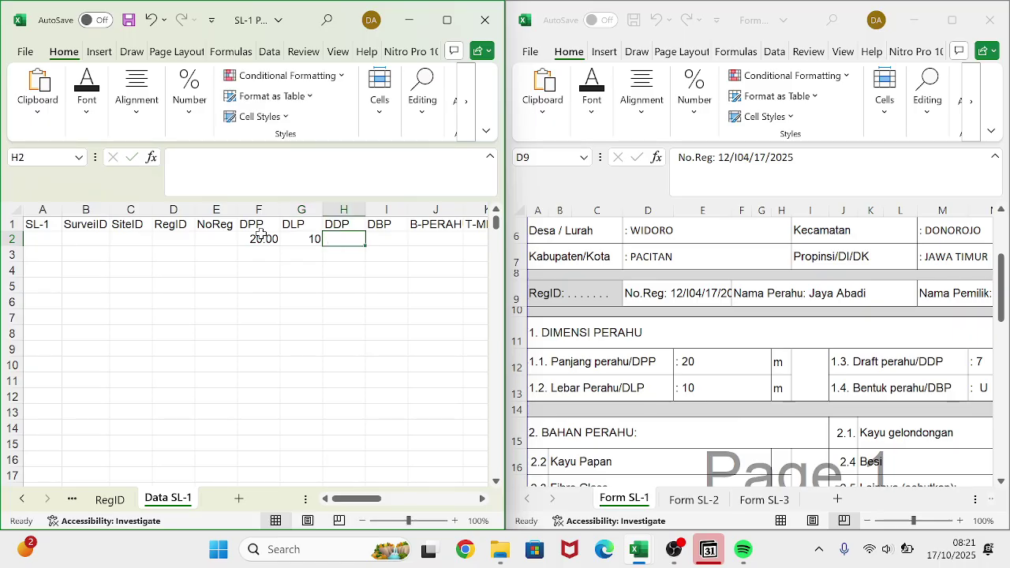
text(7)
key(Tab)
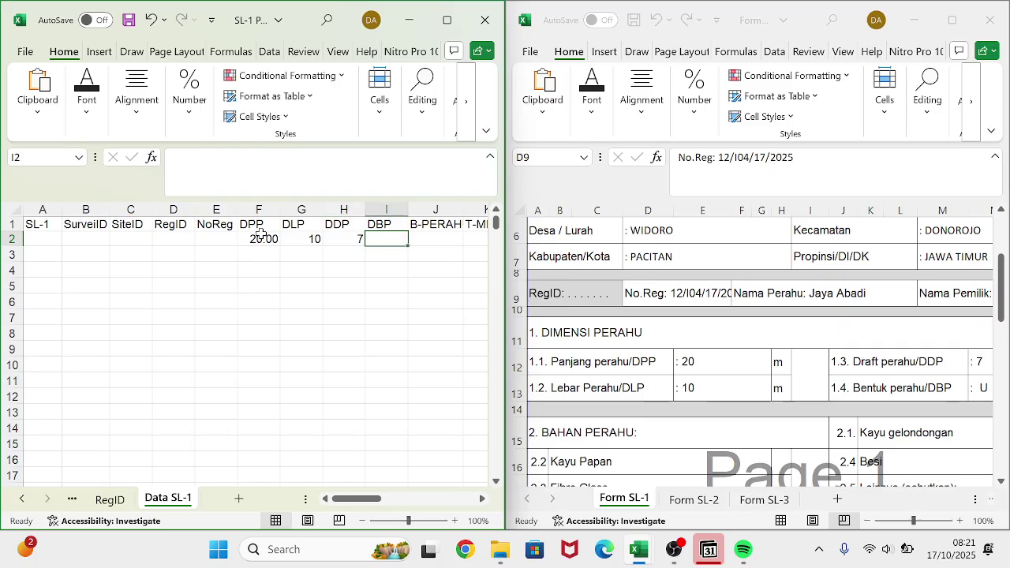
scroll(594, 354, right, 3)
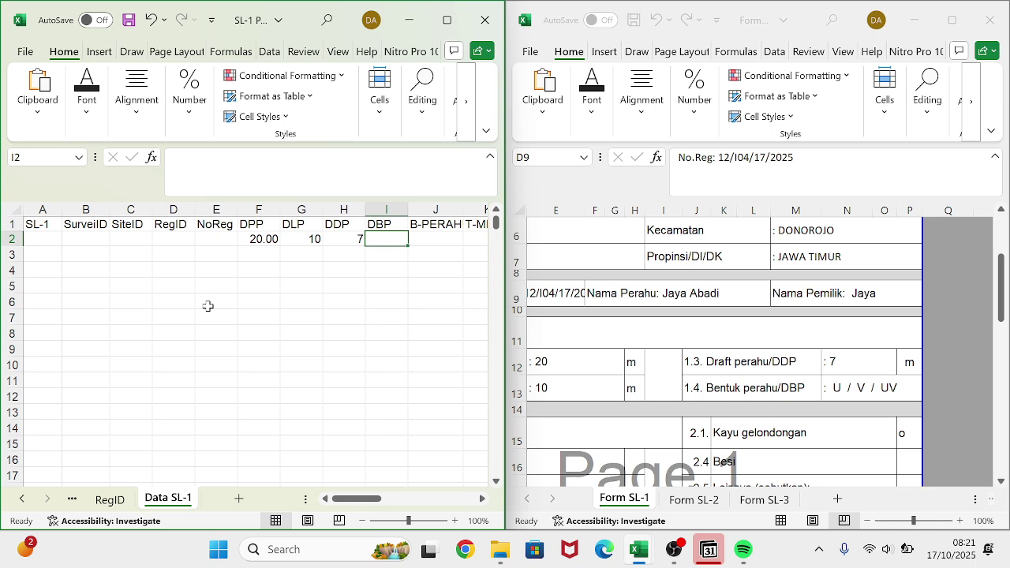
text(1)
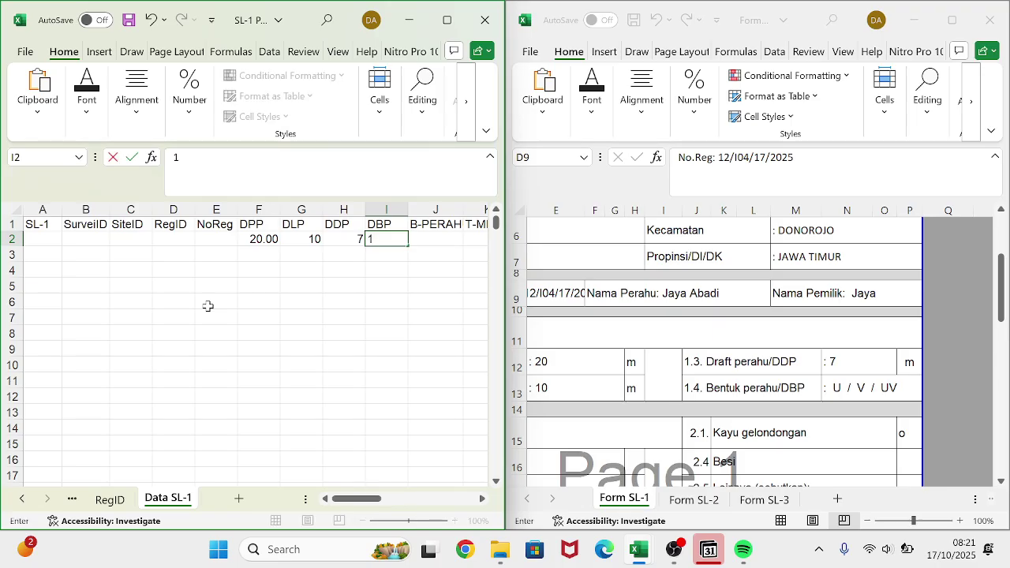
key(Tab)
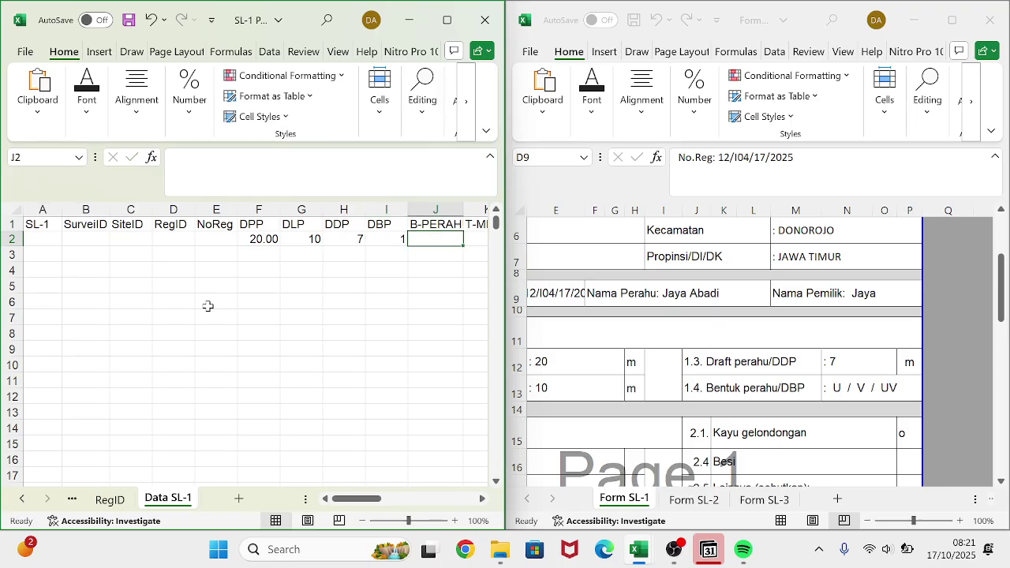
click(837, 385)
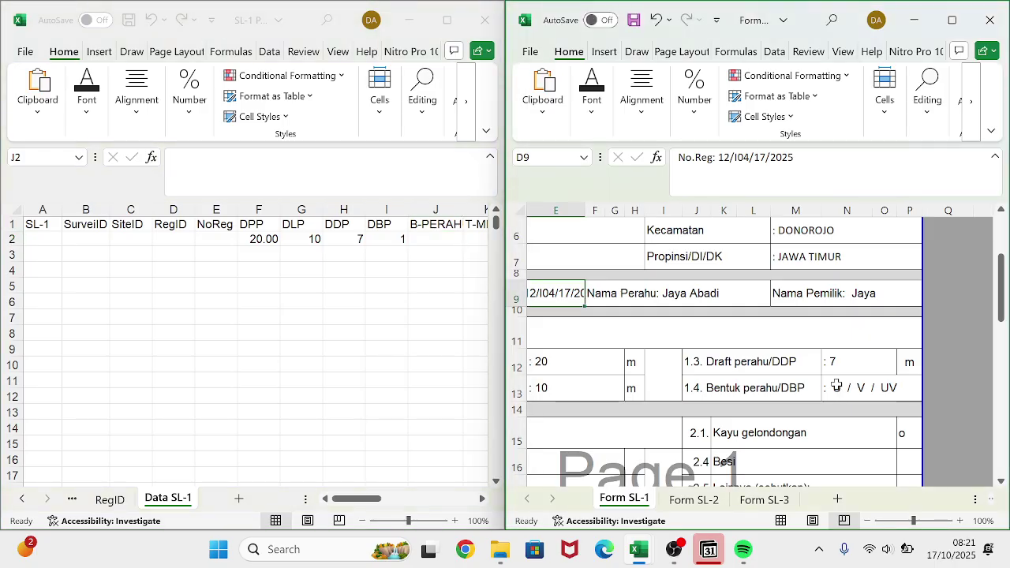
- Check the boat shape answer in Form SL-1 cell N13
click(837, 385)
drag(698, 157, 677, 157)
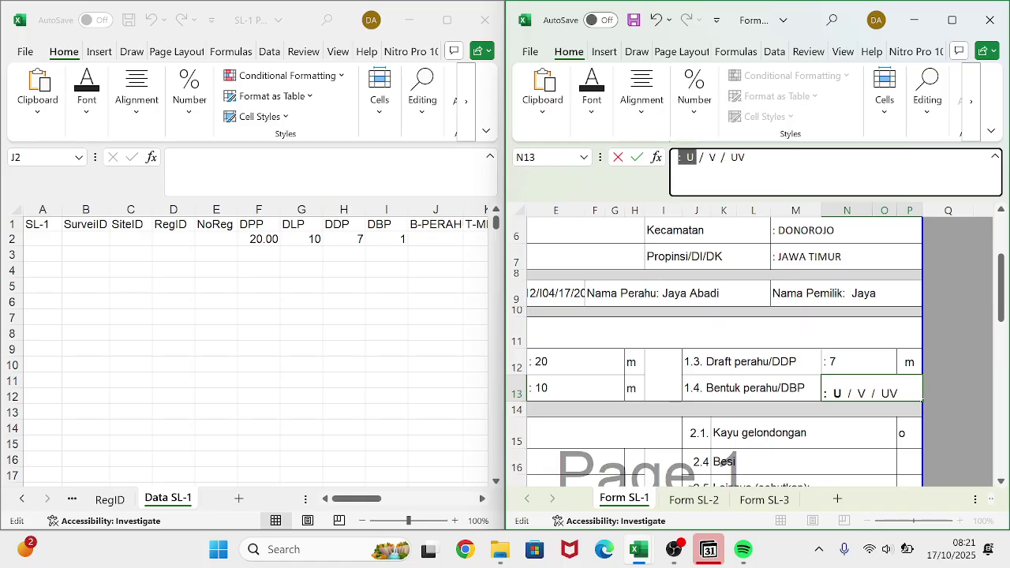
click(852, 363)
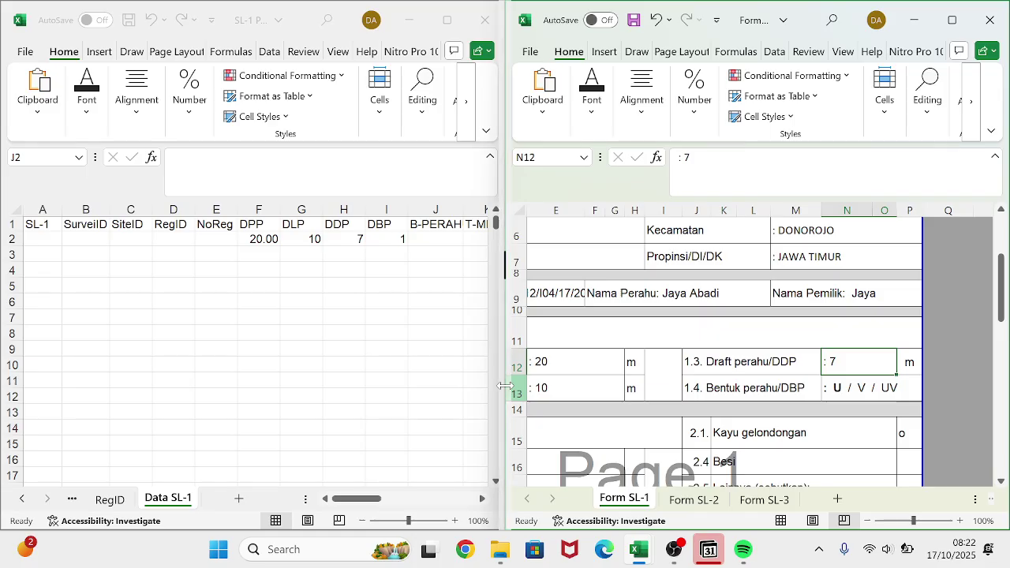
scroll(399, 319, right, 2)
scroll(400, 318, right, 2)
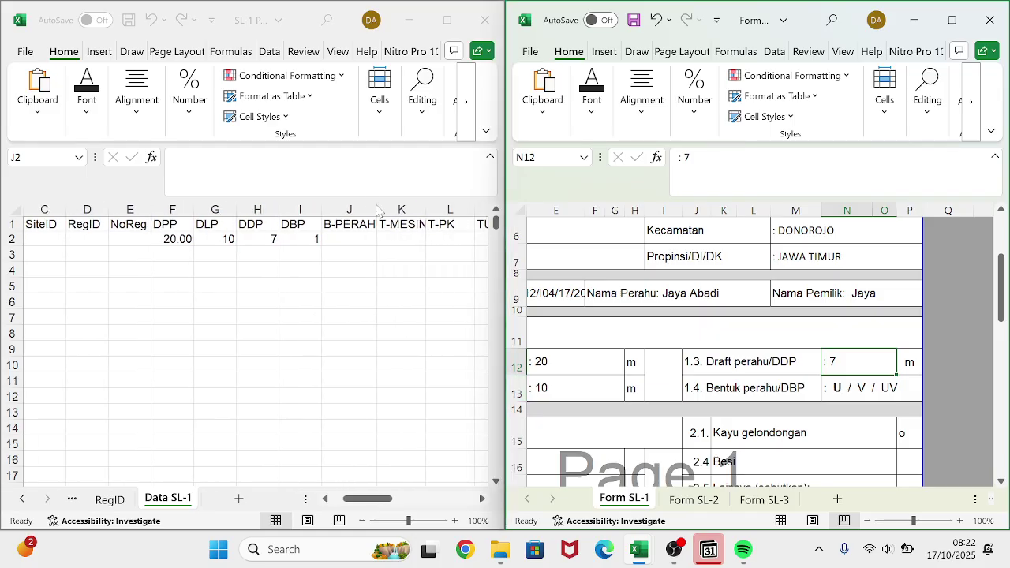
- Enter 1 under B-PERAH in Data SL-1 cell J2
click(345, 239)
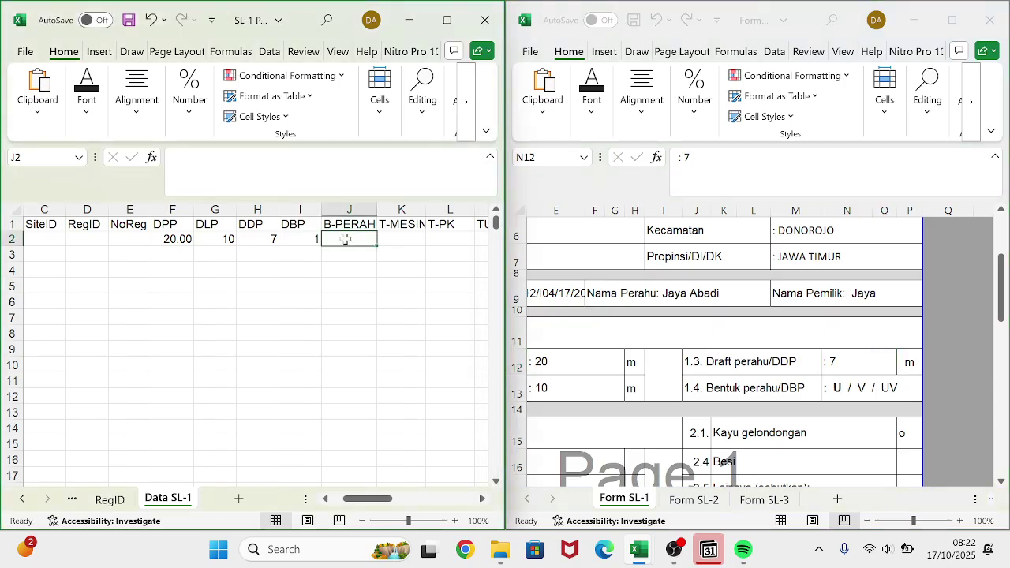
scroll(745, 373, down, 2)
scroll(746, 373, left, 2)
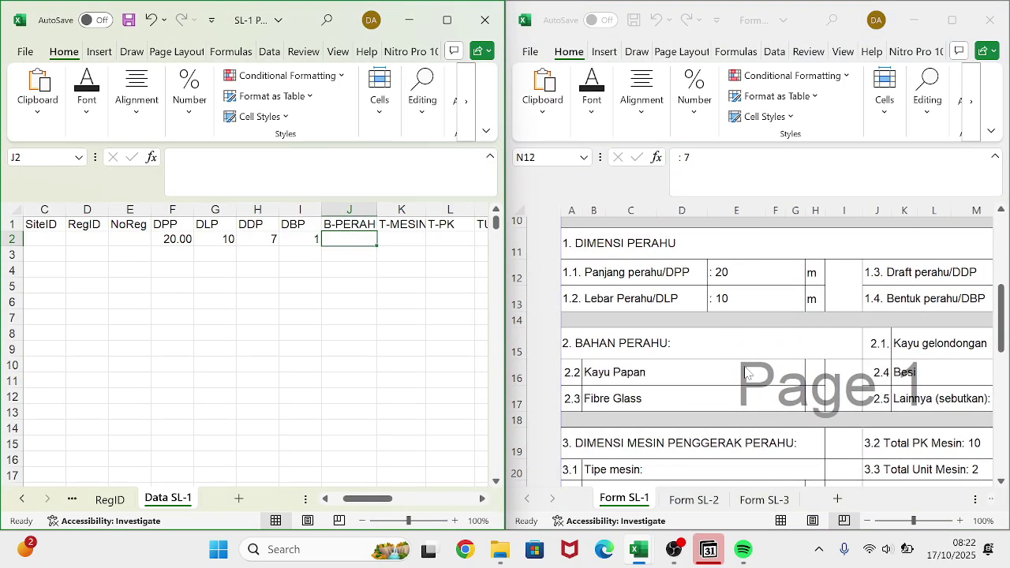
scroll(745, 373, right, 1)
scroll(746, 374, down, 2)
scroll(747, 373, up, 1)
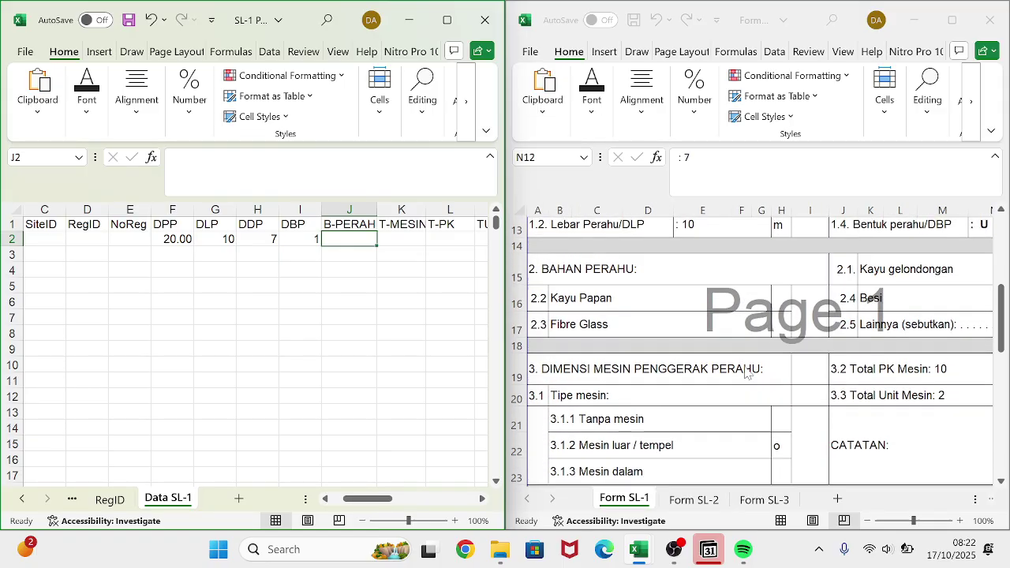
scroll(746, 372, right, 3)
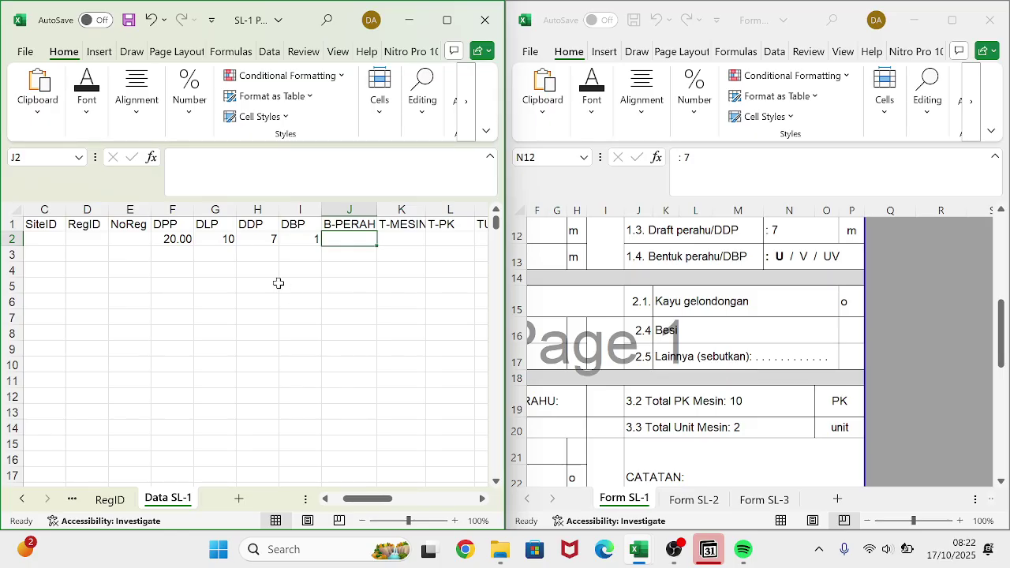
text(1)
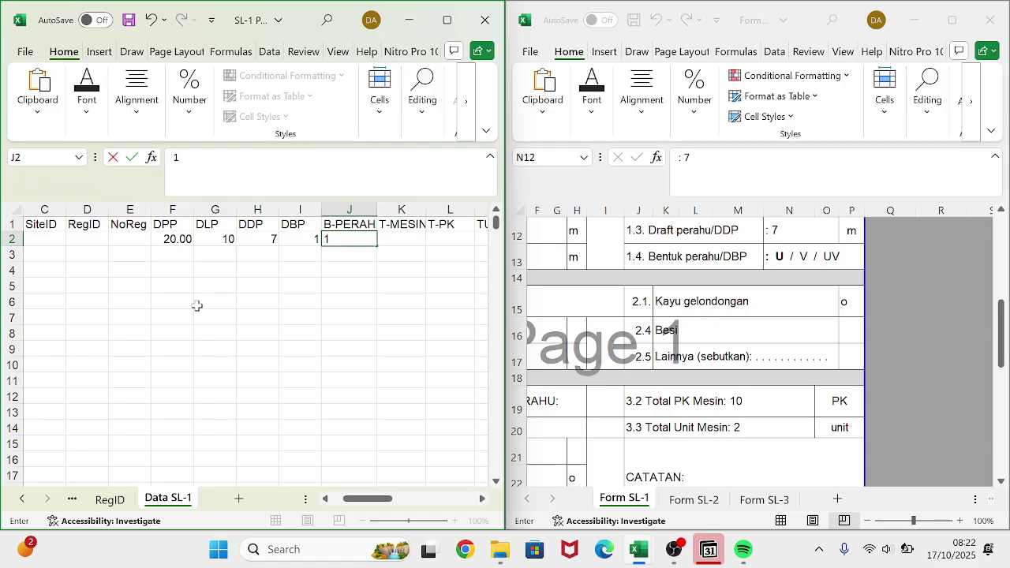
scroll(197, 305, left, 2)
scroll(196, 305, right, 2)
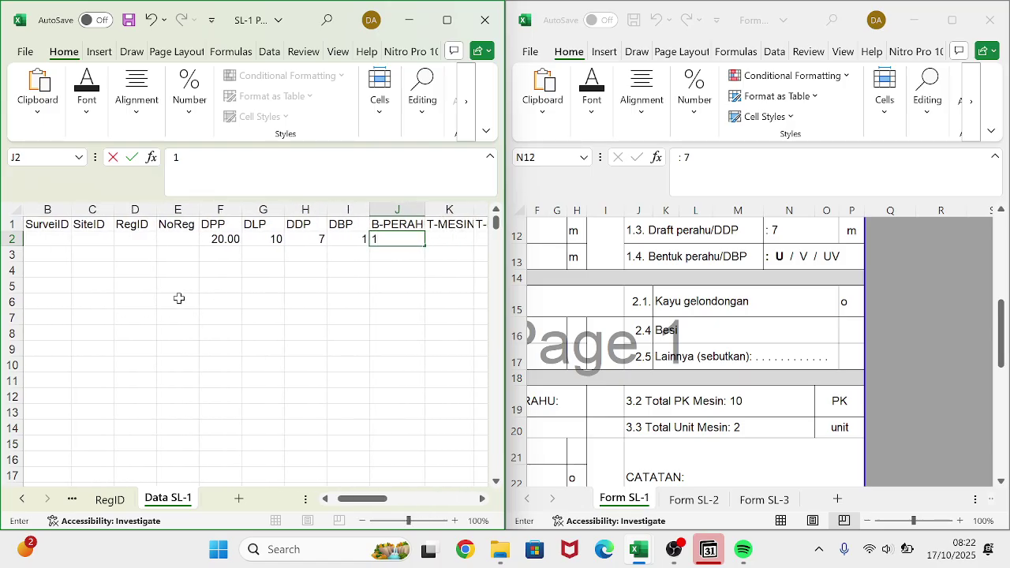
scroll(176, 297, left, 1)
- Link cell E2 to the RegID registration number with =RegID!B2
click(166, 237)
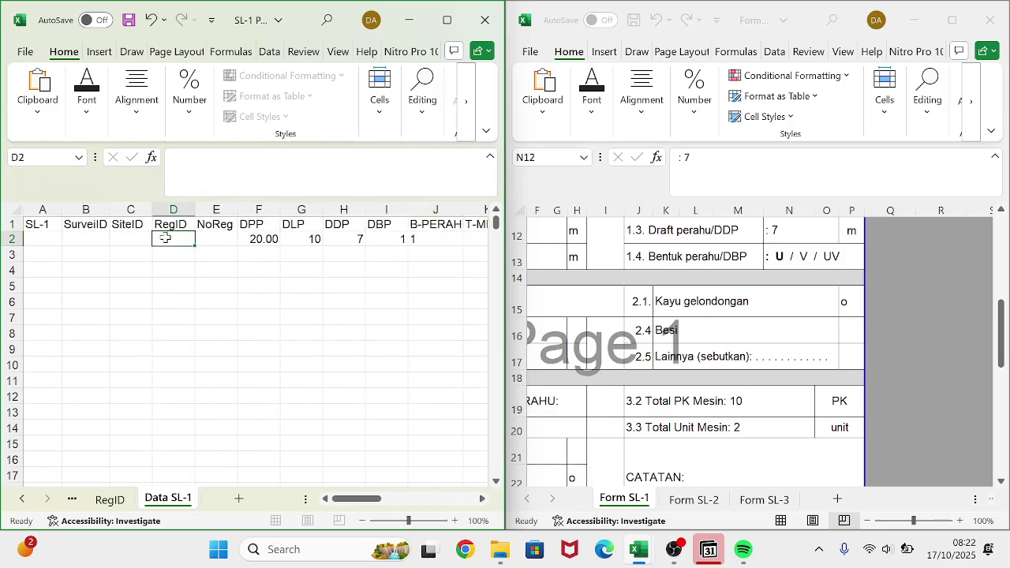
click(211, 242)
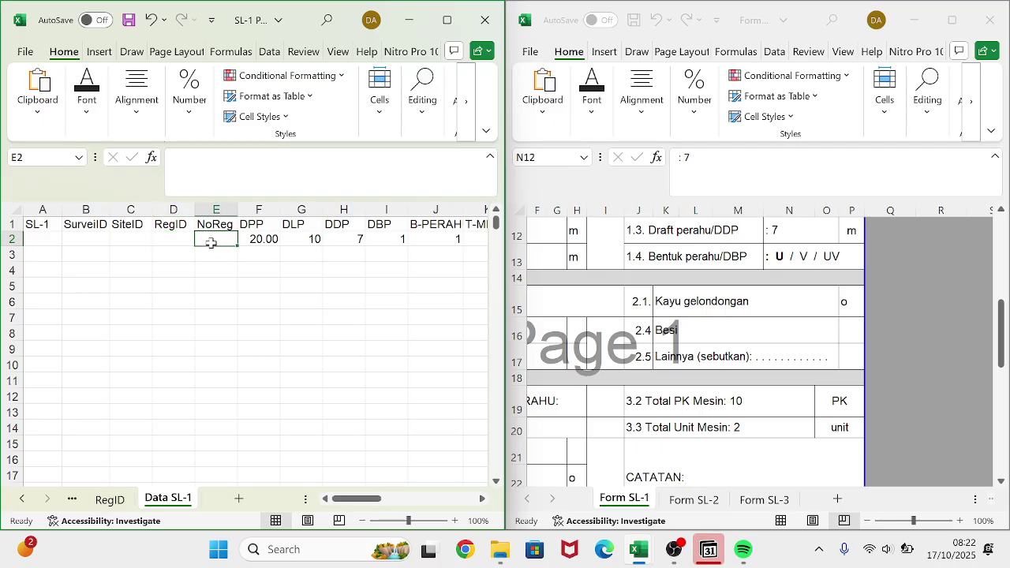
click(109, 500)
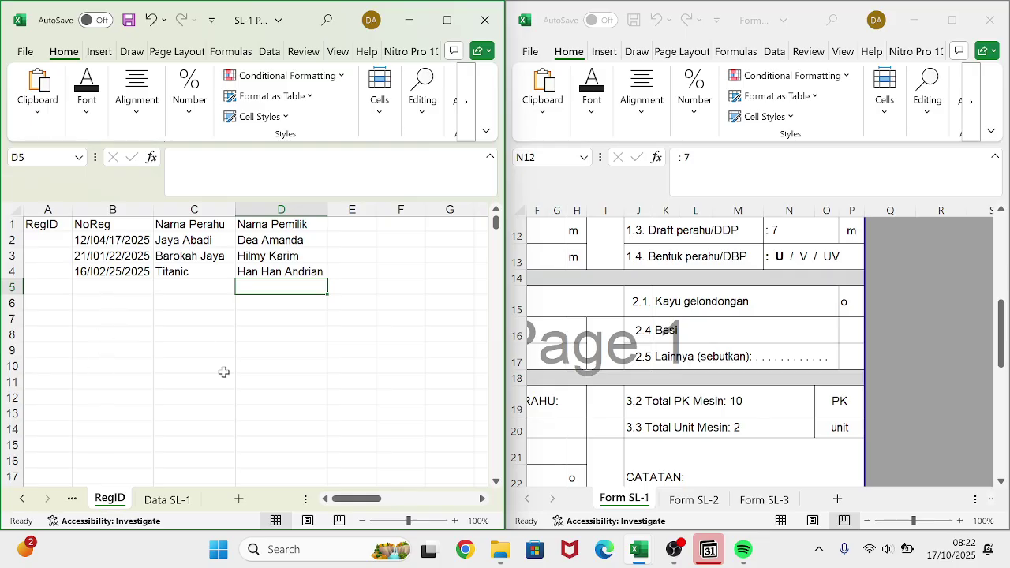
click(168, 500)
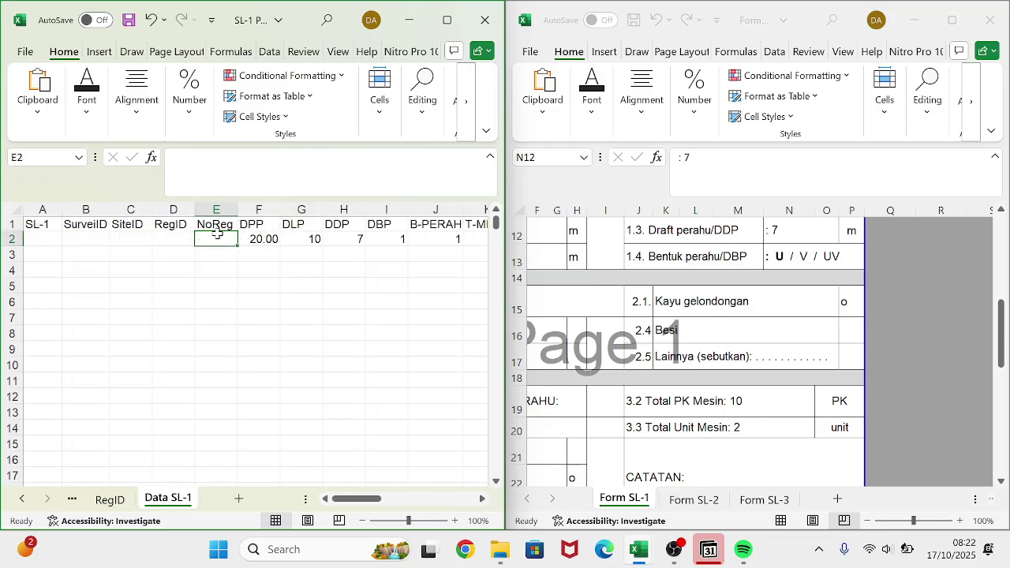
text(=)
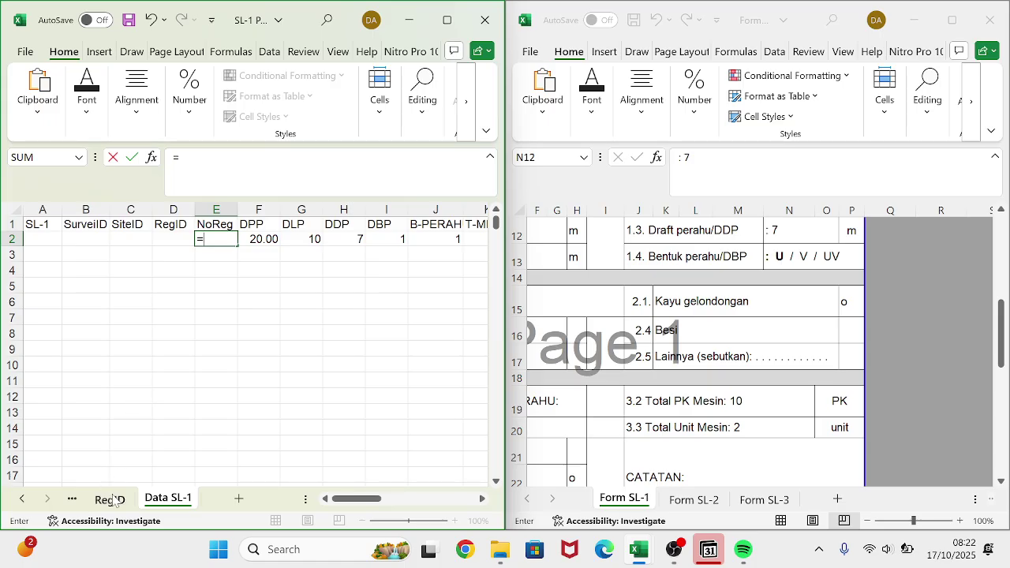
click(110, 500)
click(122, 243)
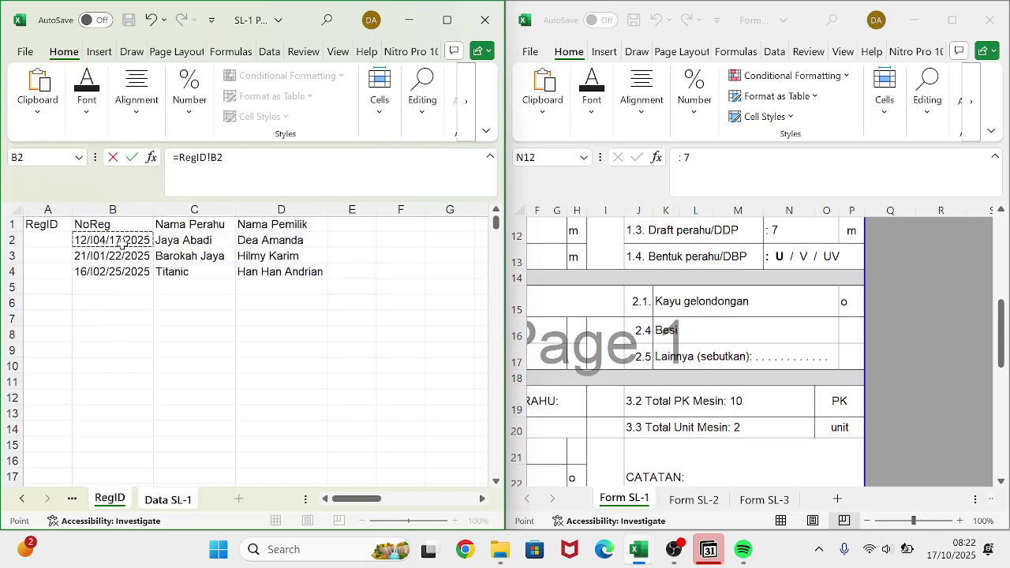
key(Return)
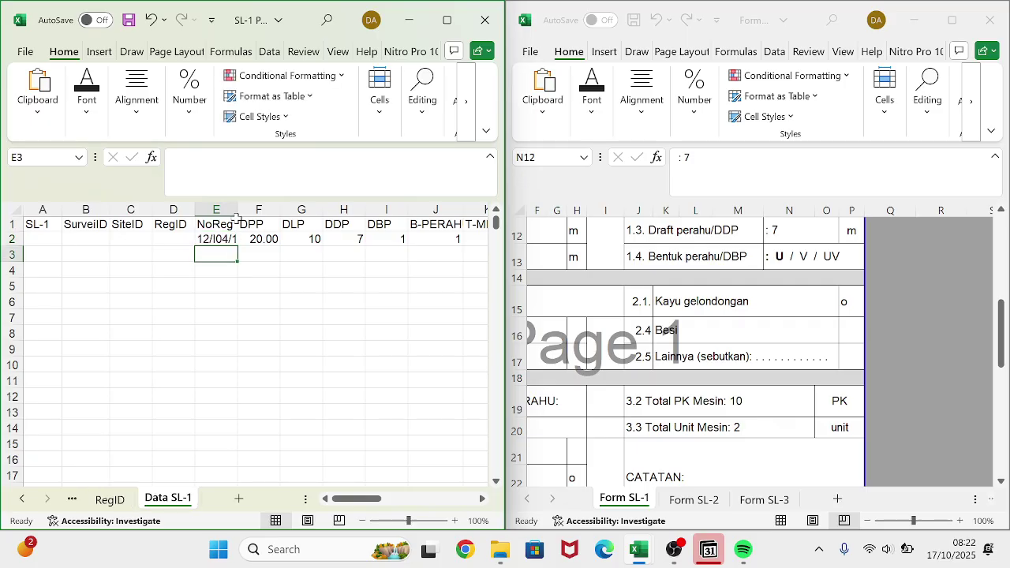
- Autofit column E and fill the NoReg link down to E4
double_click(238, 209)
click(266, 241)
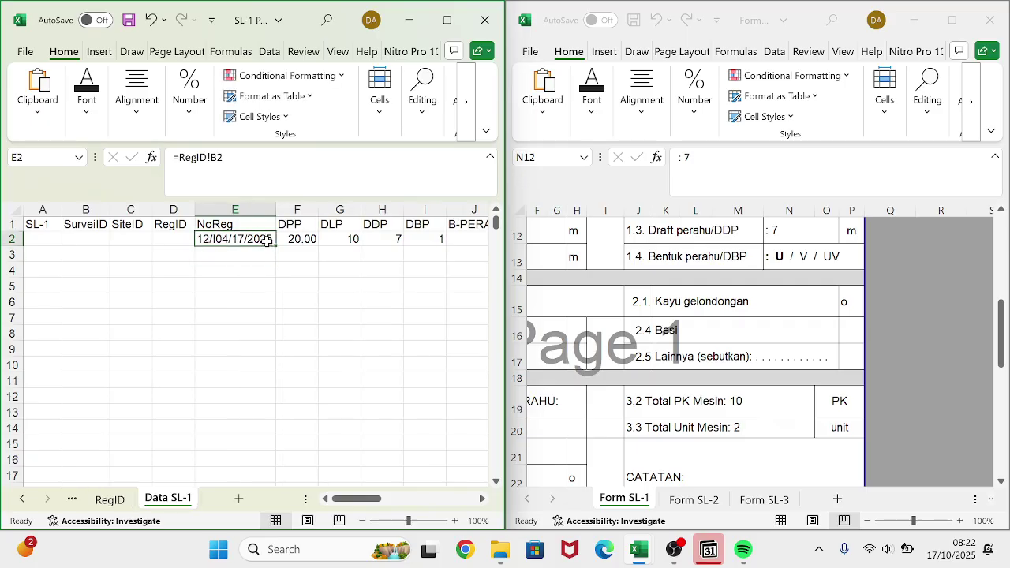
drag(274, 245, 273, 272)
click(302, 269)
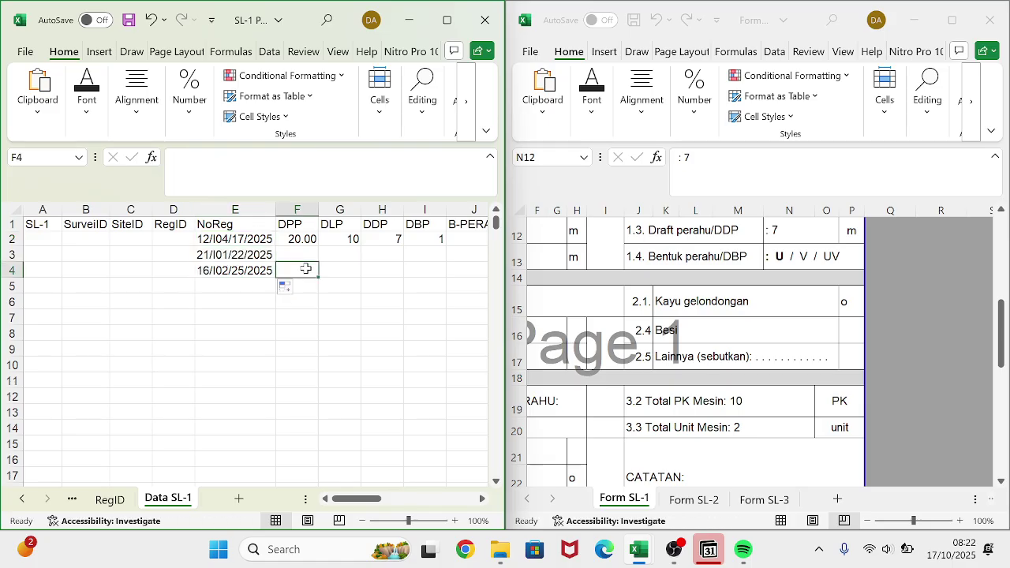
scroll(305, 268, right, 3)
scroll(305, 269, right, 1)
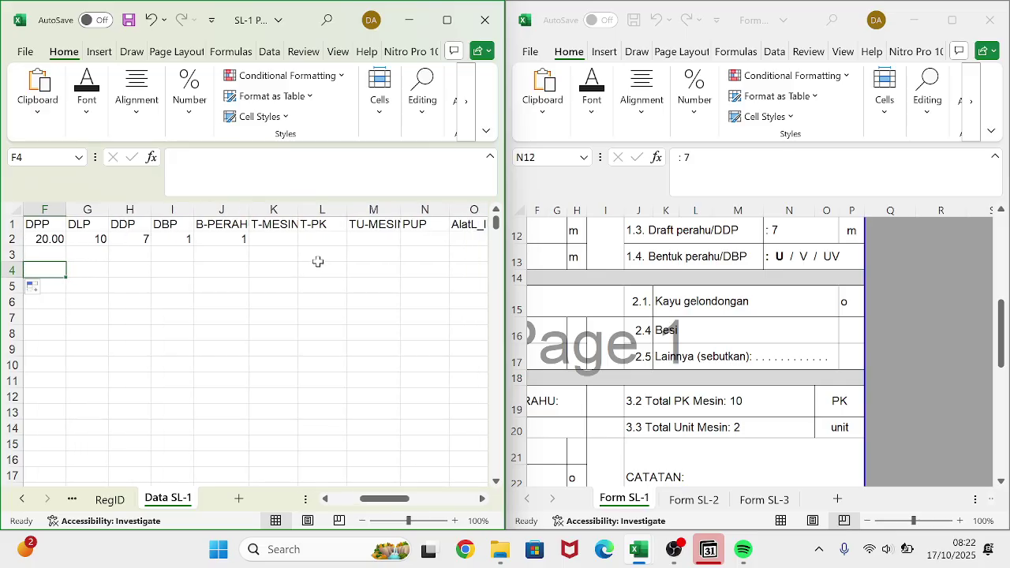
- Enter T-MESIN 2, T-PK 10 and TU-MESIN 2 in row 2
click(281, 238)
text(2)
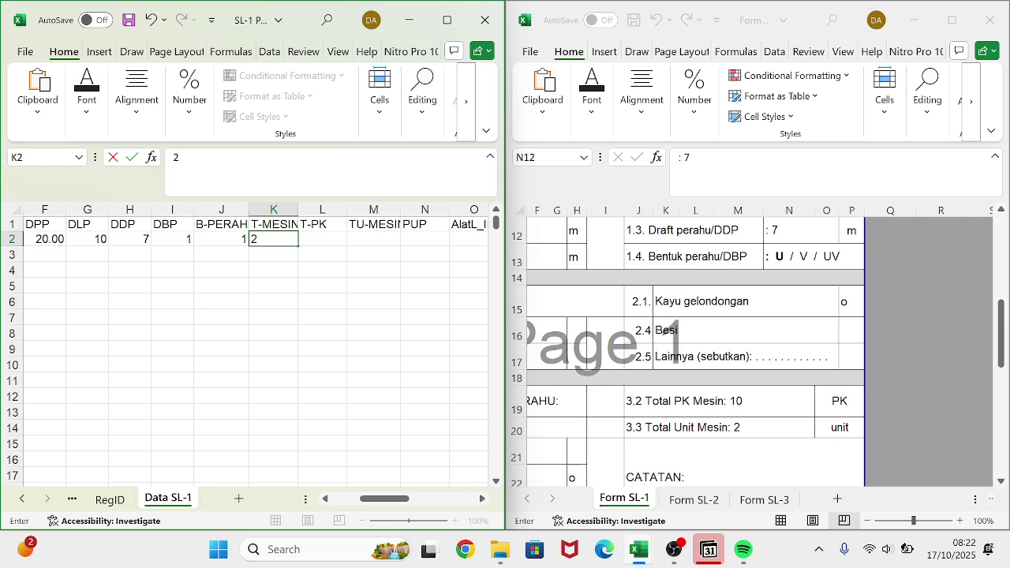
click(320, 240)
scroll(623, 381, left, 2)
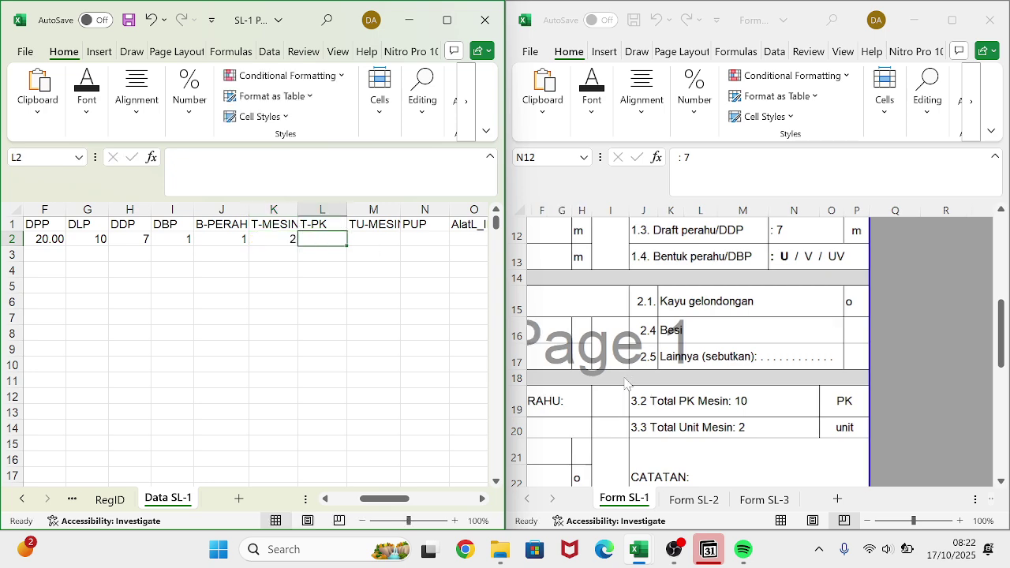
text(10)
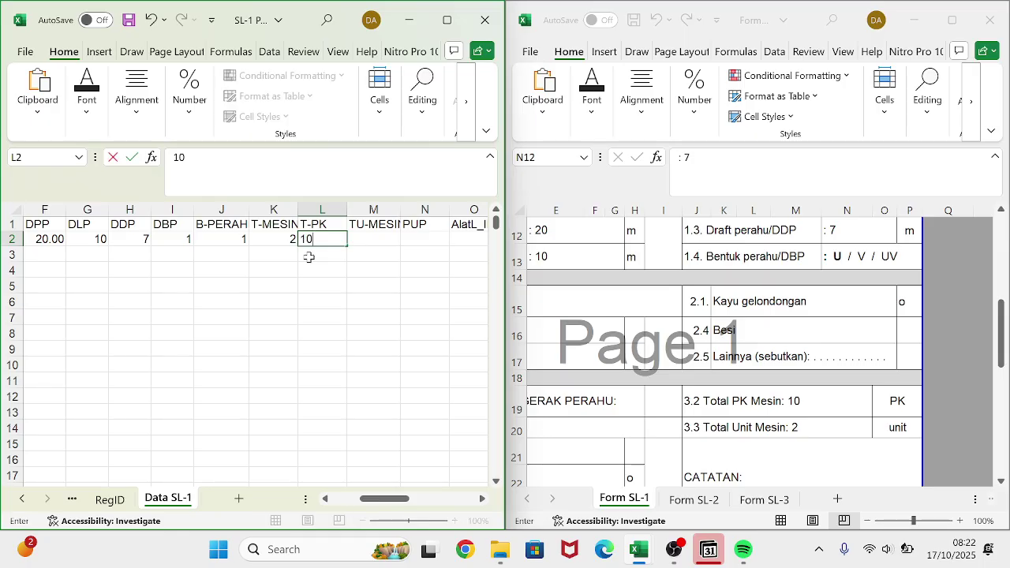
key(Tab)
text(2)
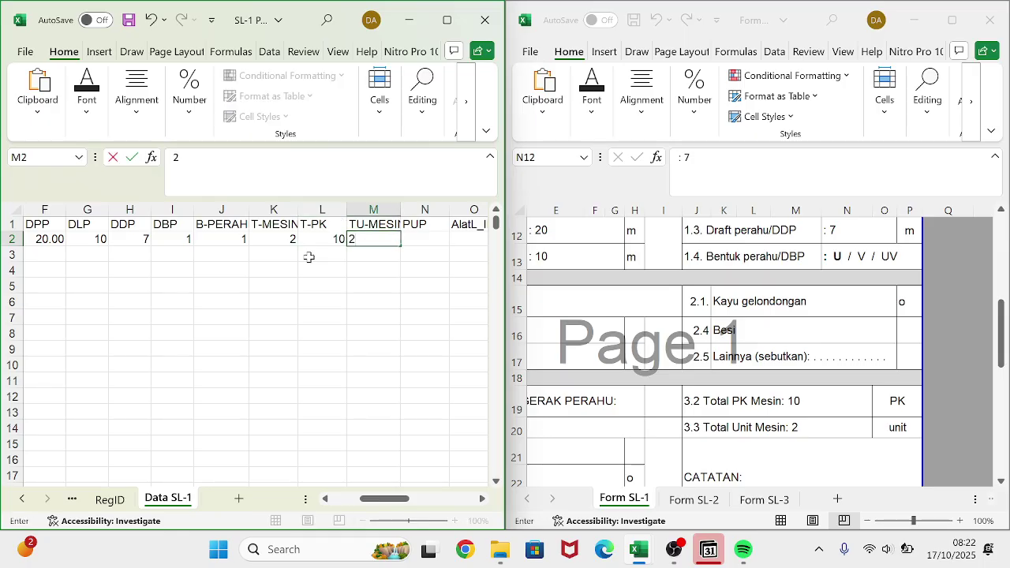
key(Tab)
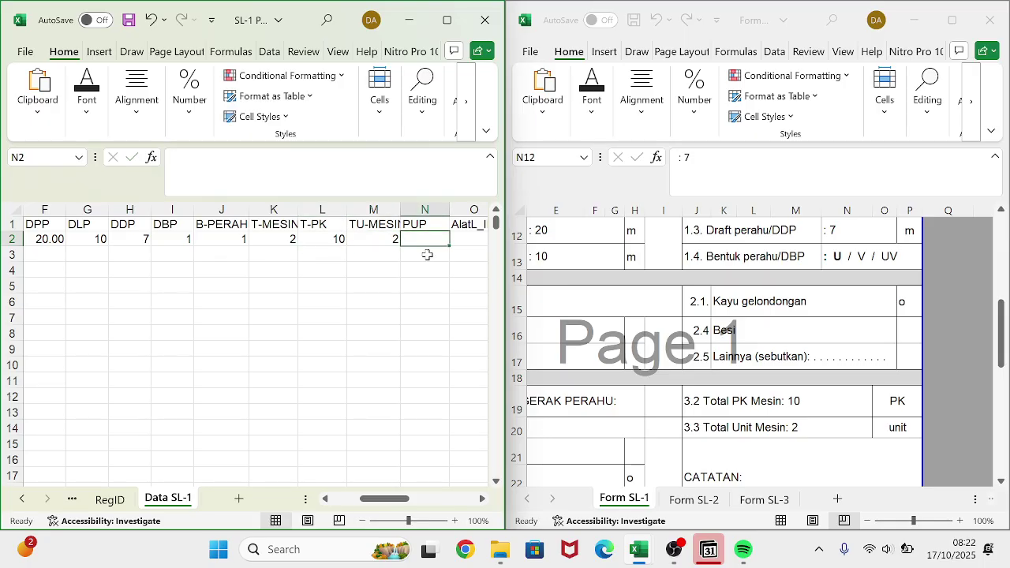
- Enter PUP code 3 in N2 and copy it down to N4
scroll(594, 477, left, 3)
scroll(593, 477, down, 2)
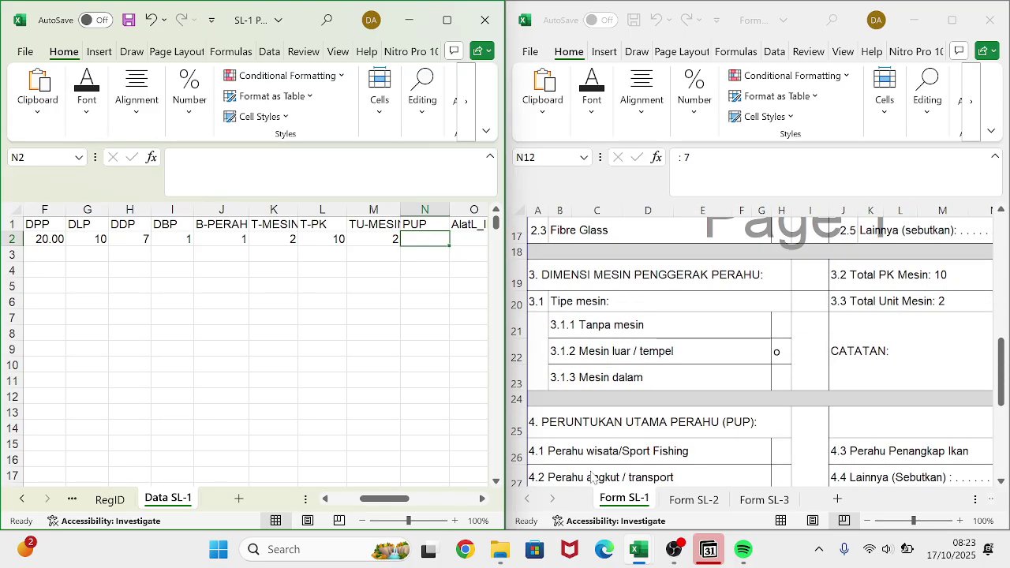
scroll(594, 477, down, 1)
scroll(593, 477, right, 3)
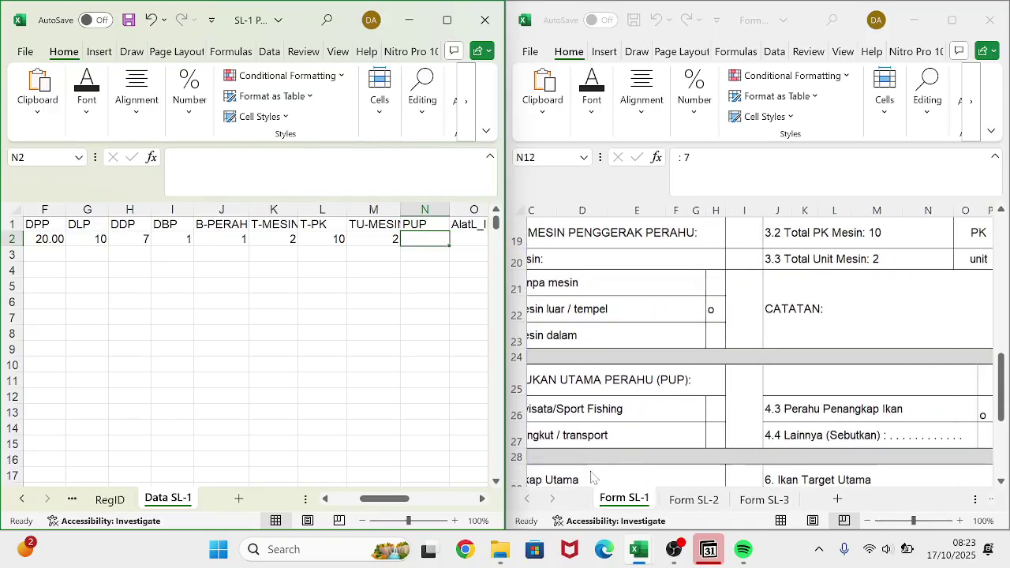
scroll(332, 363, down, 2)
scroll(332, 363, right, 1)
scroll(347, 434, up, 2)
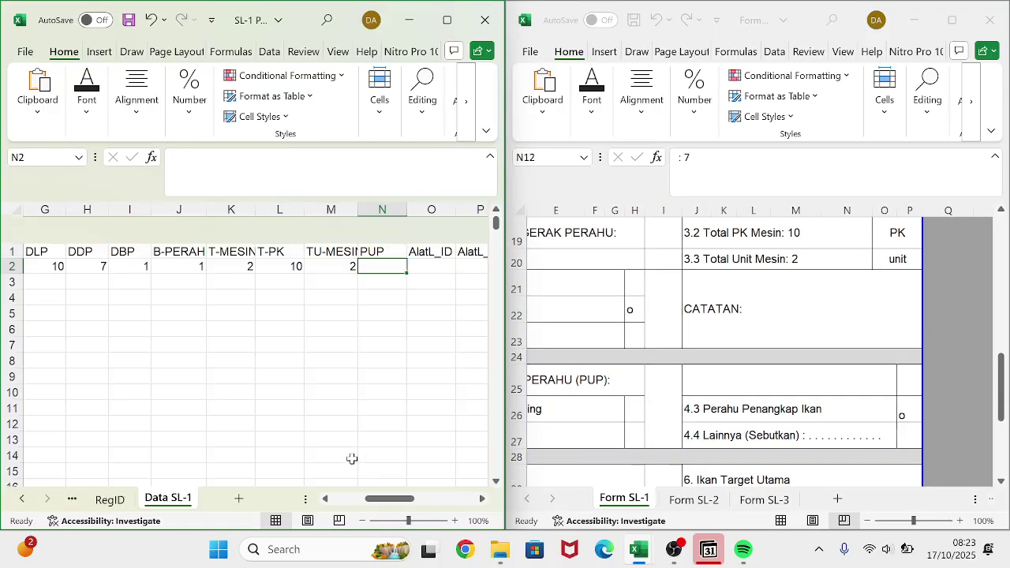
text(3)
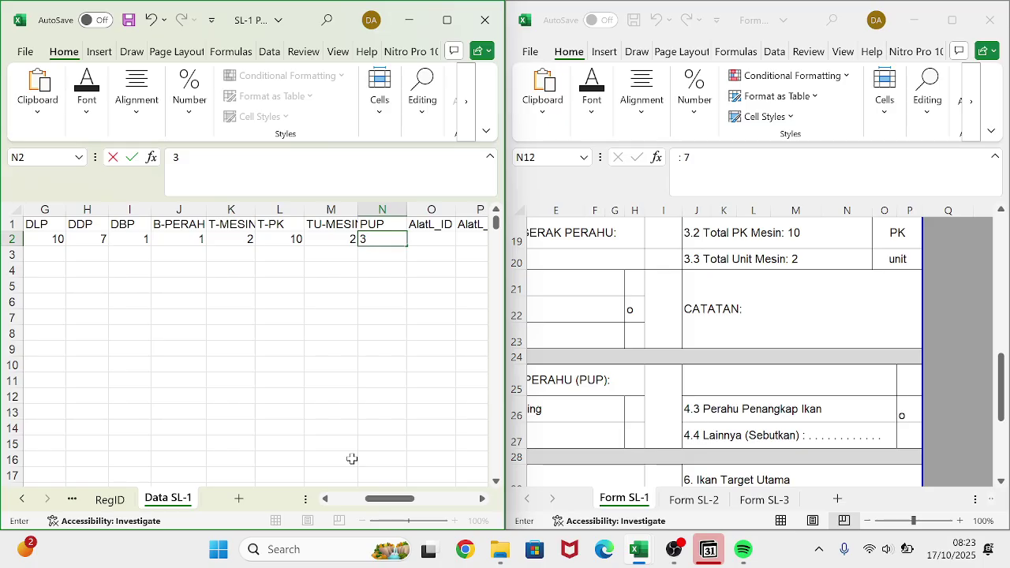
click(366, 318)
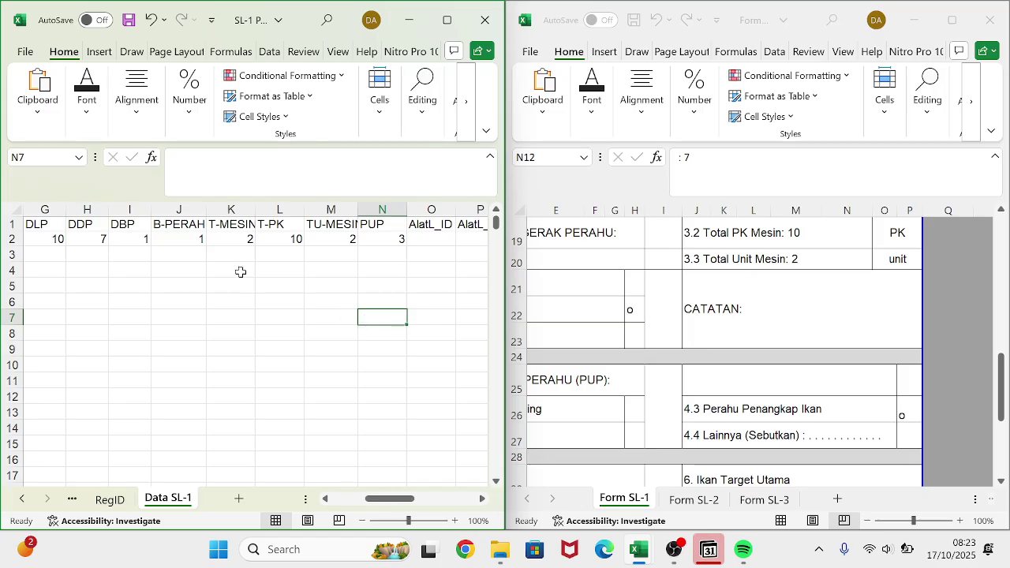
click(395, 239)
drag(408, 247, 407, 278)
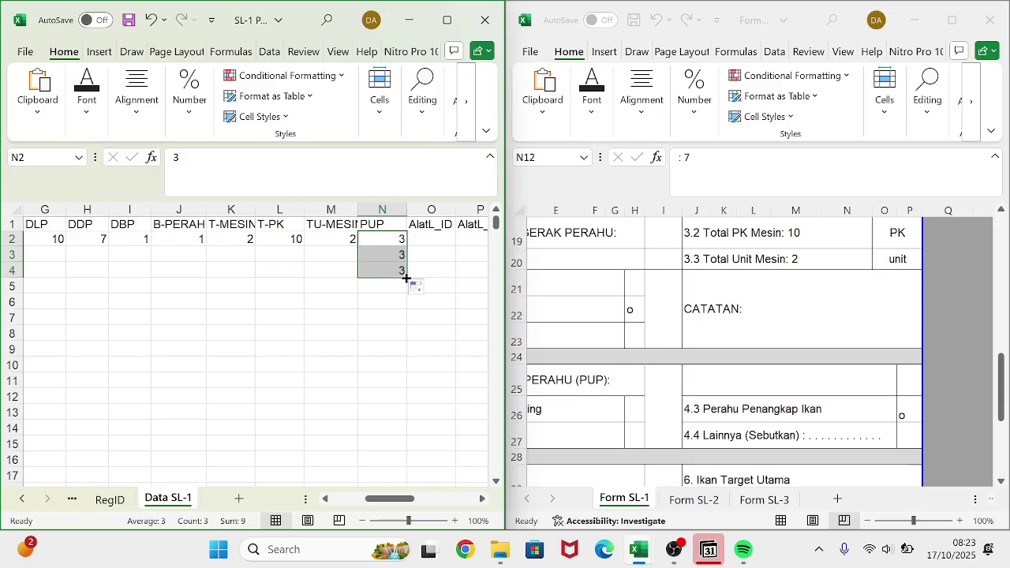
click(437, 242)
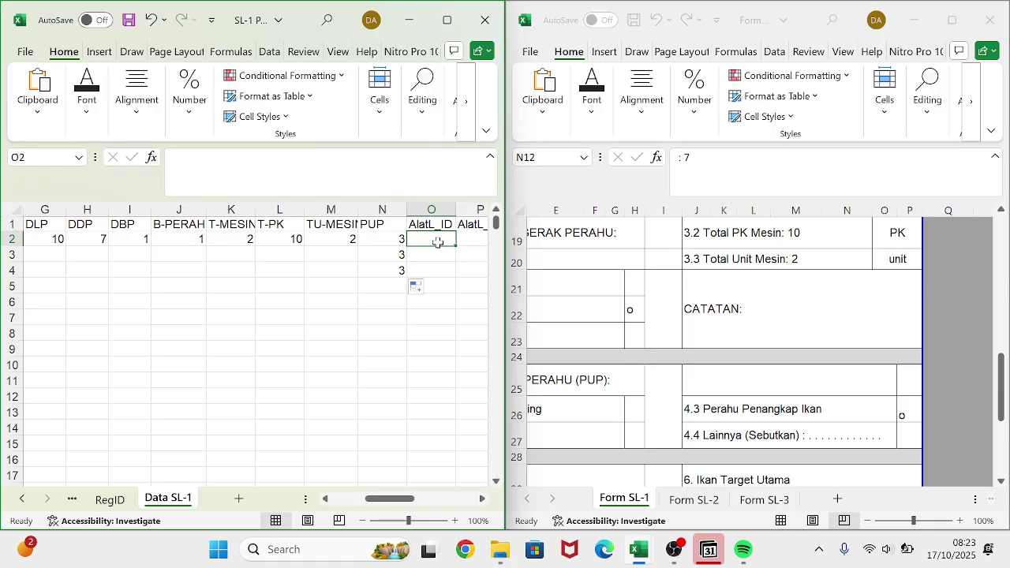
- Go to the AlatL_ID gear code sheet and clear the earlier A8:C9 selection
click(70, 500)
click(70, 500)
click(70, 501)
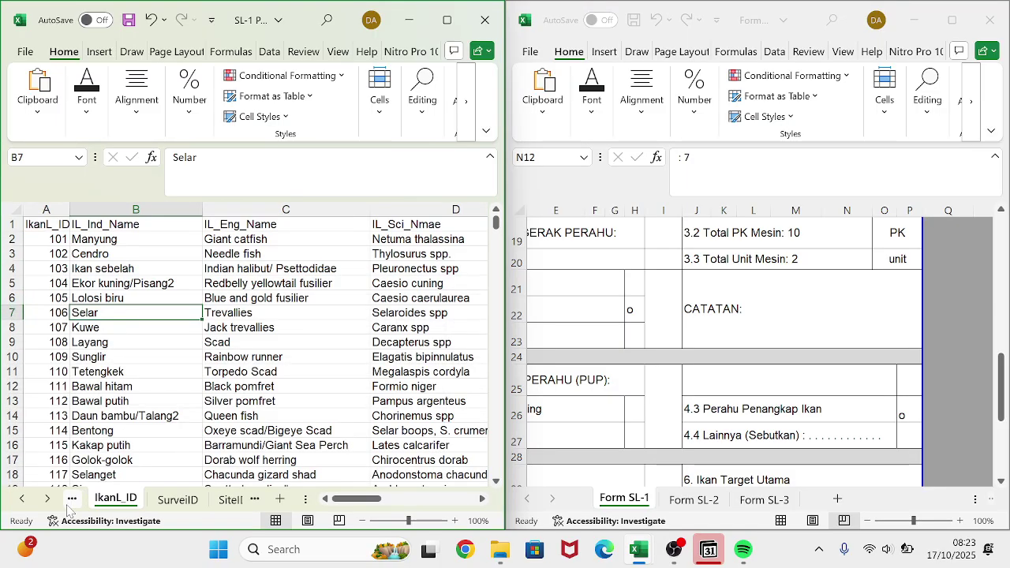
click(69, 502)
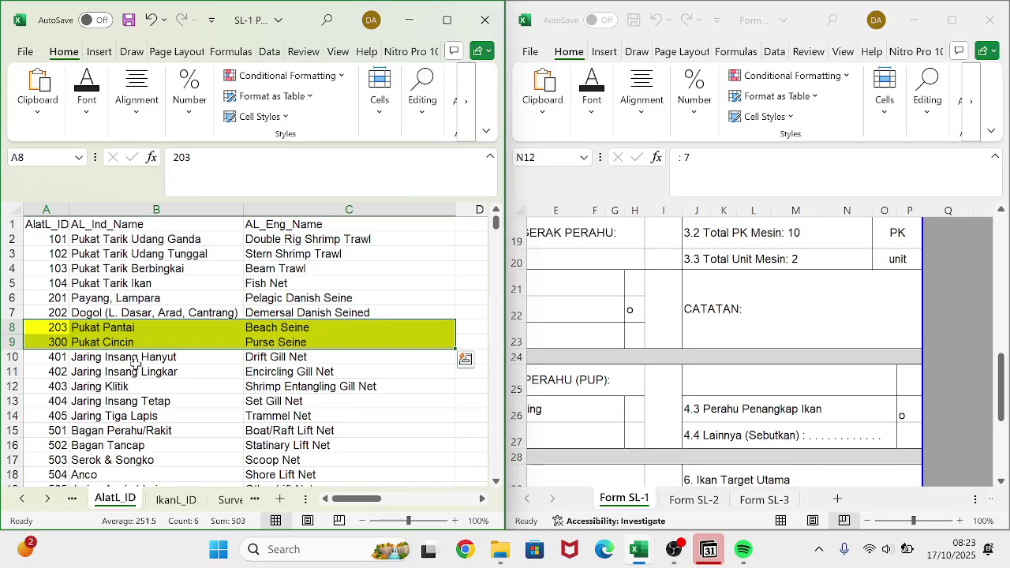
click(114, 327)
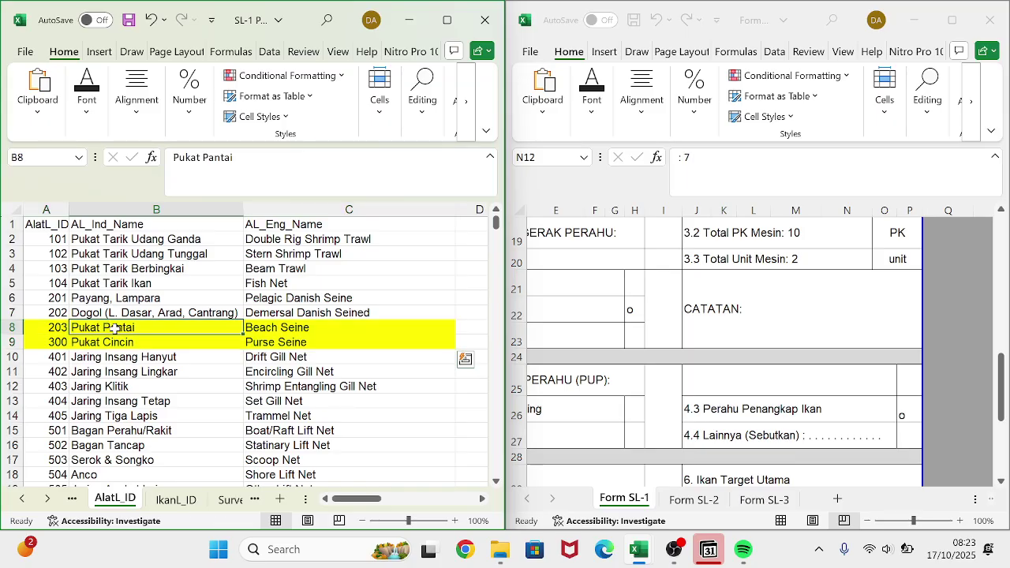
- Fill the Drift Gill Net row A10:C10 yellow, then copy gear IDs 300 and 401 from A9:A10
click(58, 357)
drag(58, 357, 252, 355)
click(91, 103)
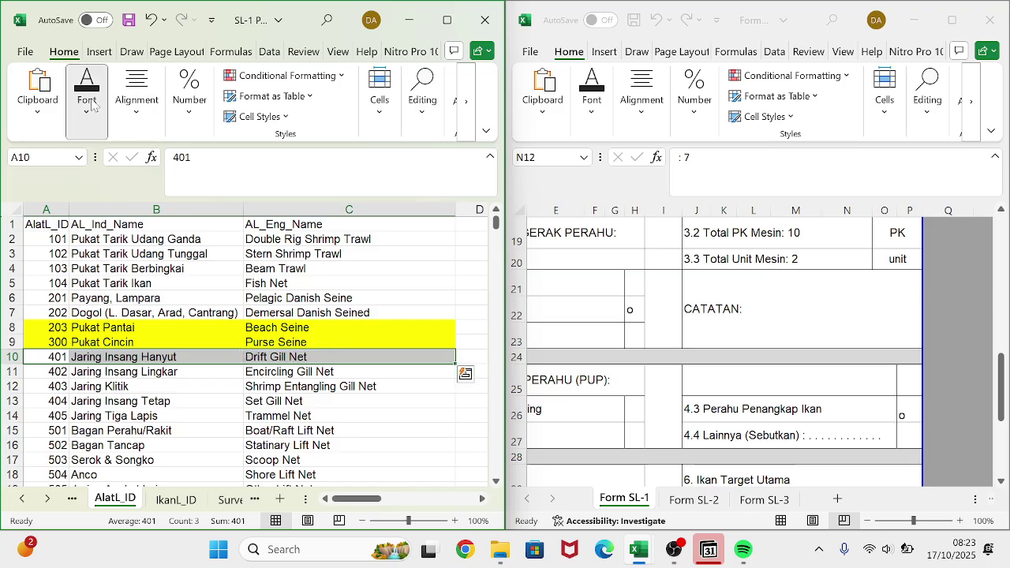
click(190, 182)
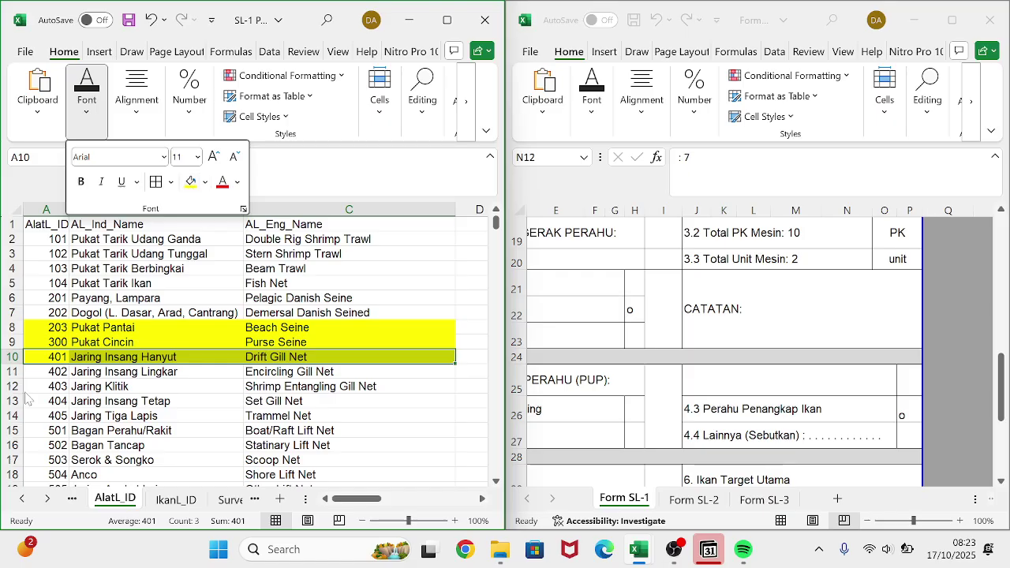
click(48, 327)
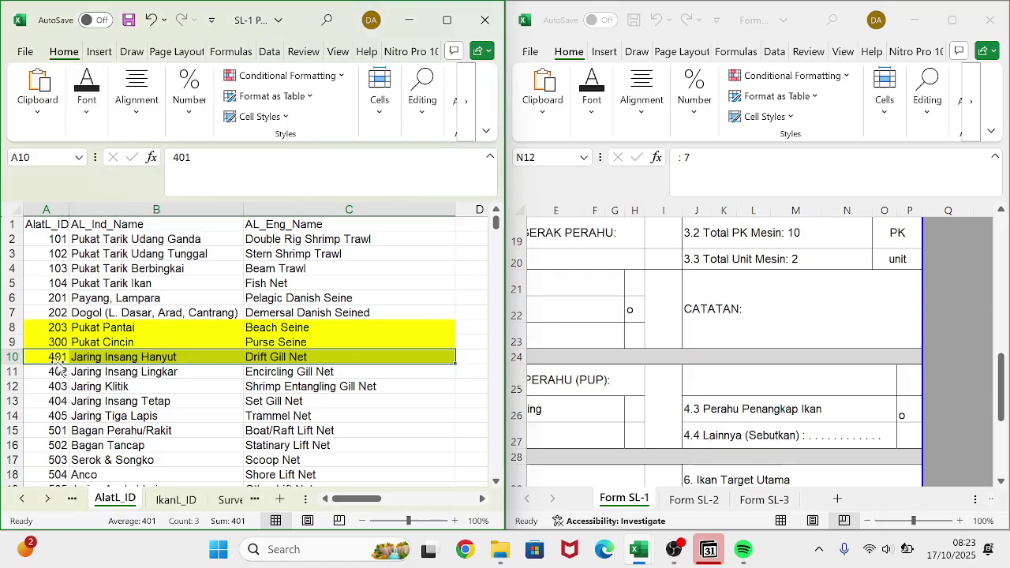
drag(53, 342, 54, 356)
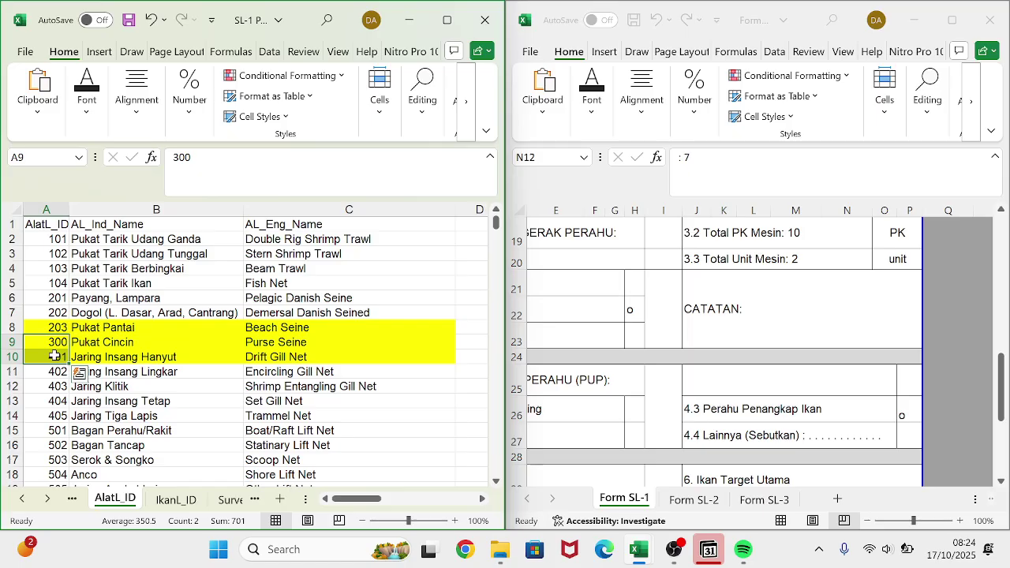
key(ctrl+c)
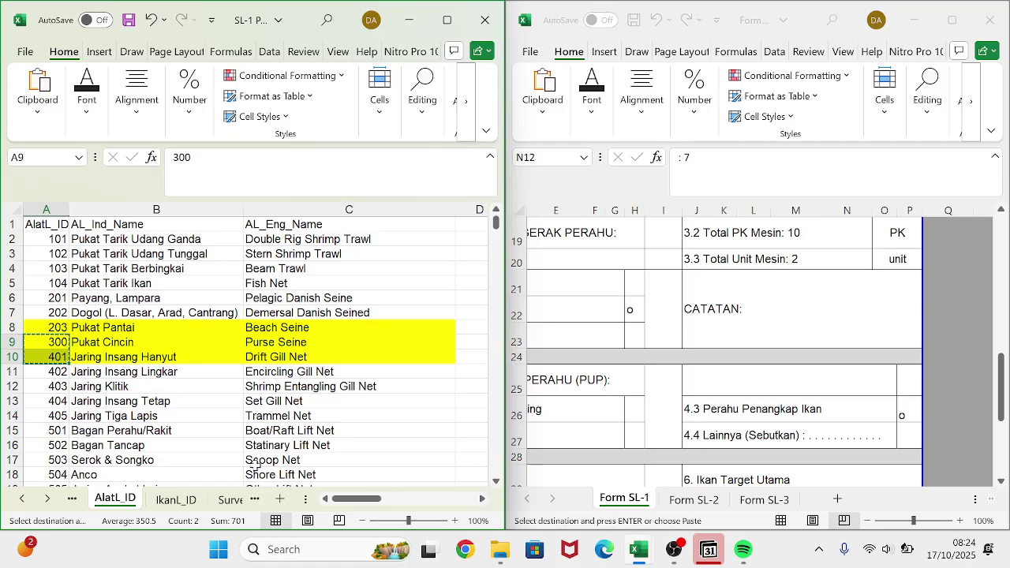
- On Data SL-1, paste gear IDs 300 and 401 transposed across O2:P2
click(227, 500)
click(227, 501)
click(227, 501)
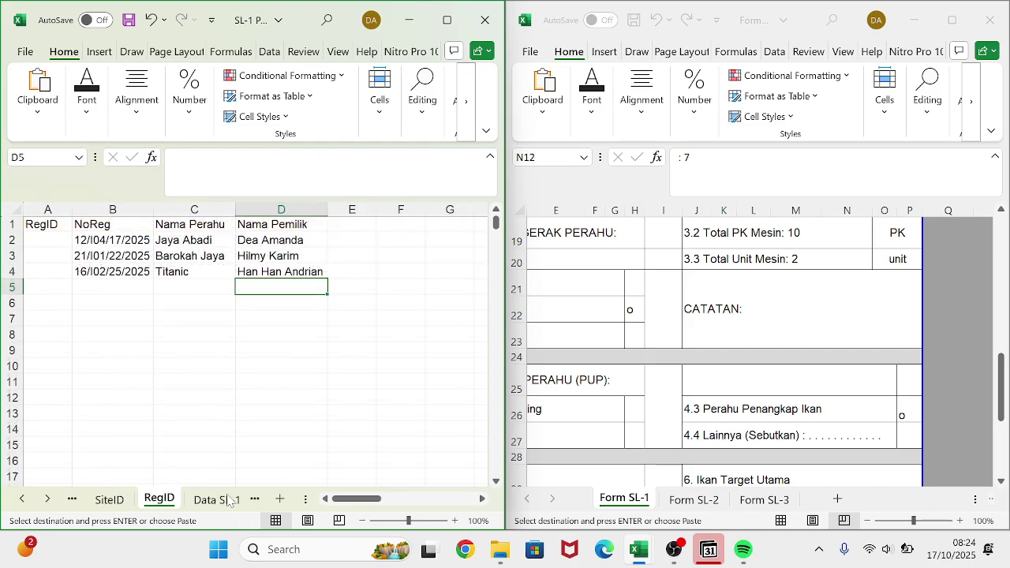
click(227, 500)
scroll(294, 345, right, 3)
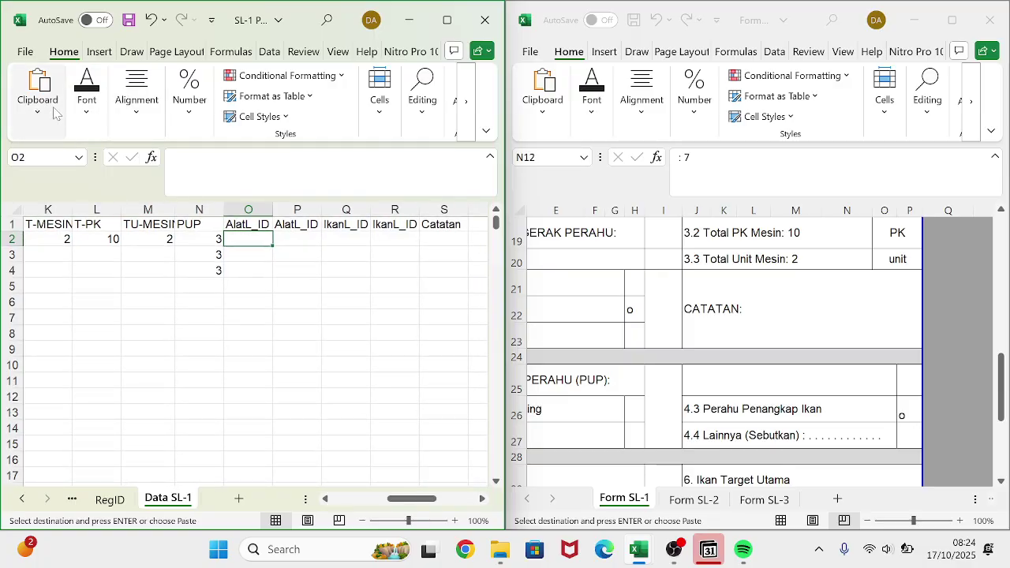
click(37, 88)
click(33, 187)
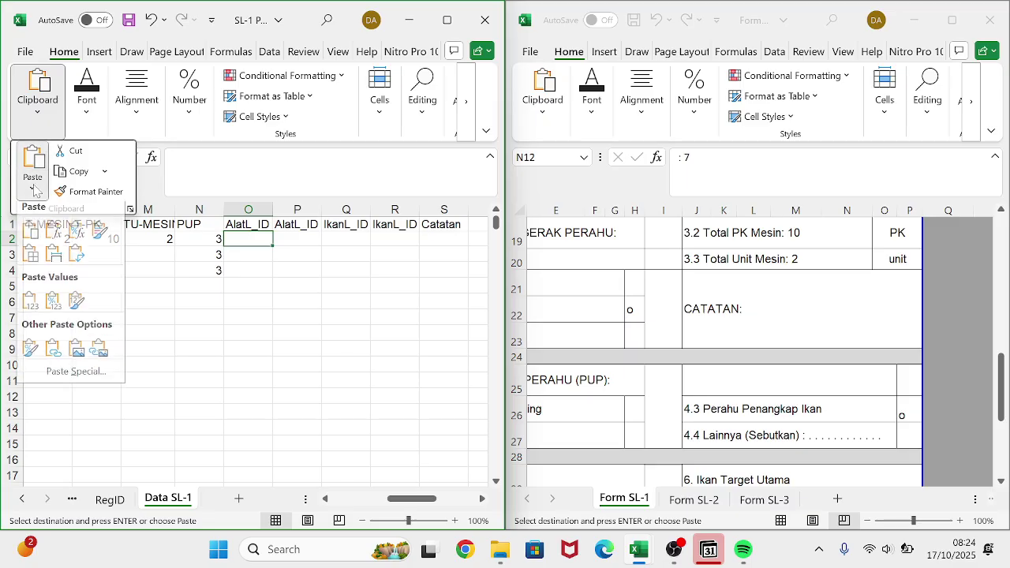
click(73, 267)
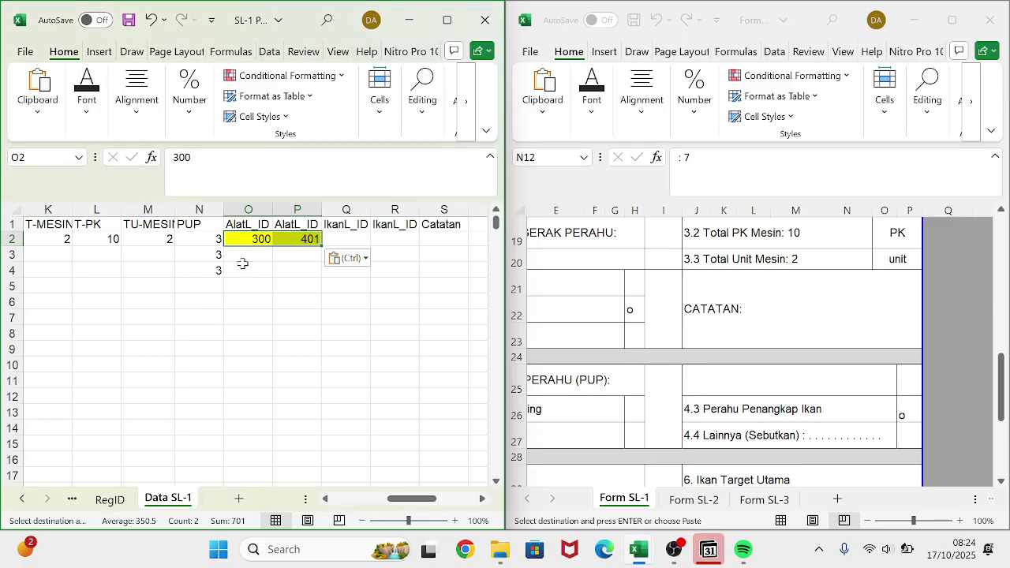
- Copy fish IDs 106 and 107 from A7:A8 on the IkanL_ID sheet
click(82, 501)
click(82, 501)
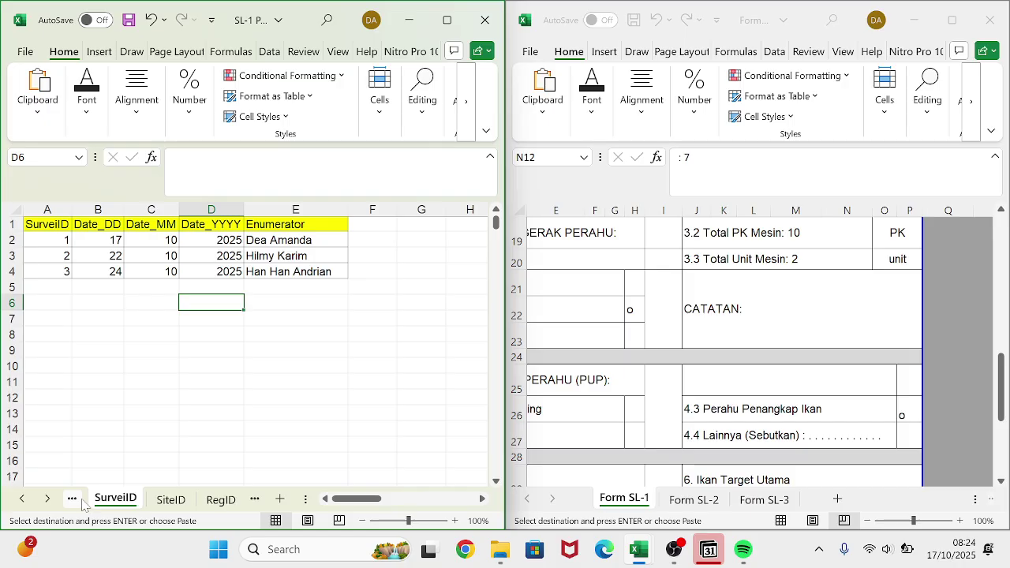
click(82, 502)
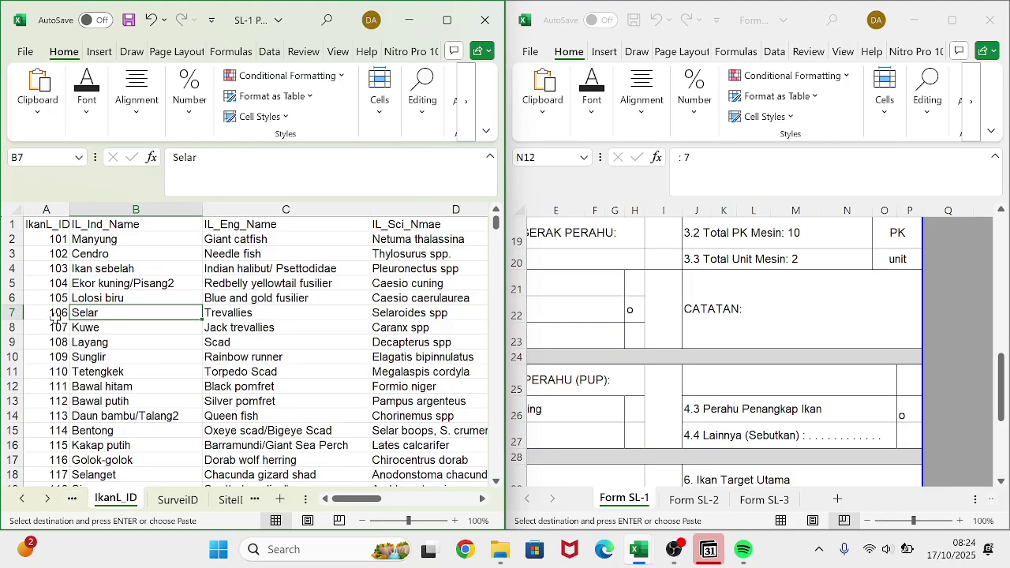
drag(55, 315, 56, 329)
key(ctrl+c)
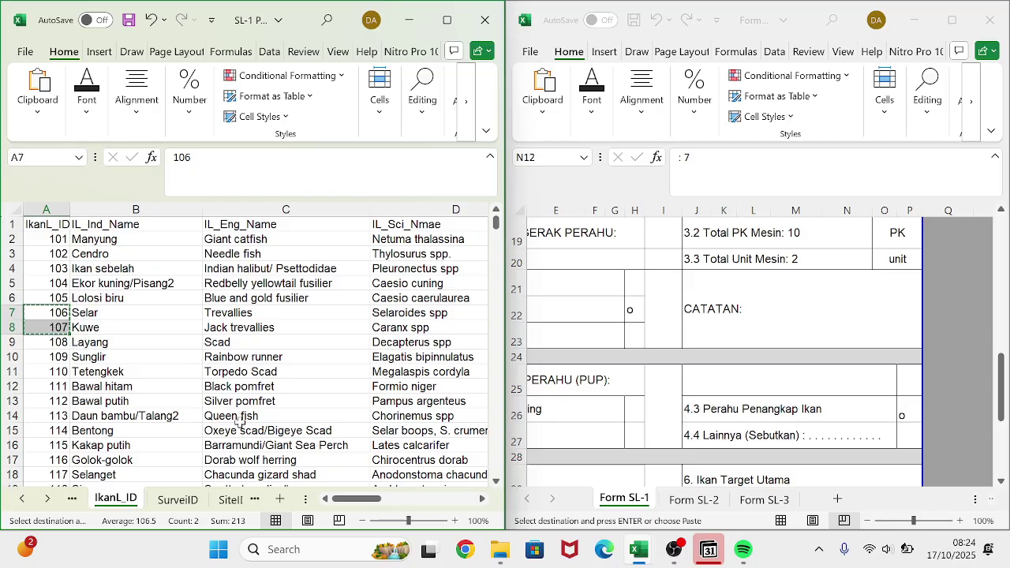
- Paste fish IDs 106 and 107 transposed into Q2:R2 of Data SL-1
click(229, 501)
click(231, 501)
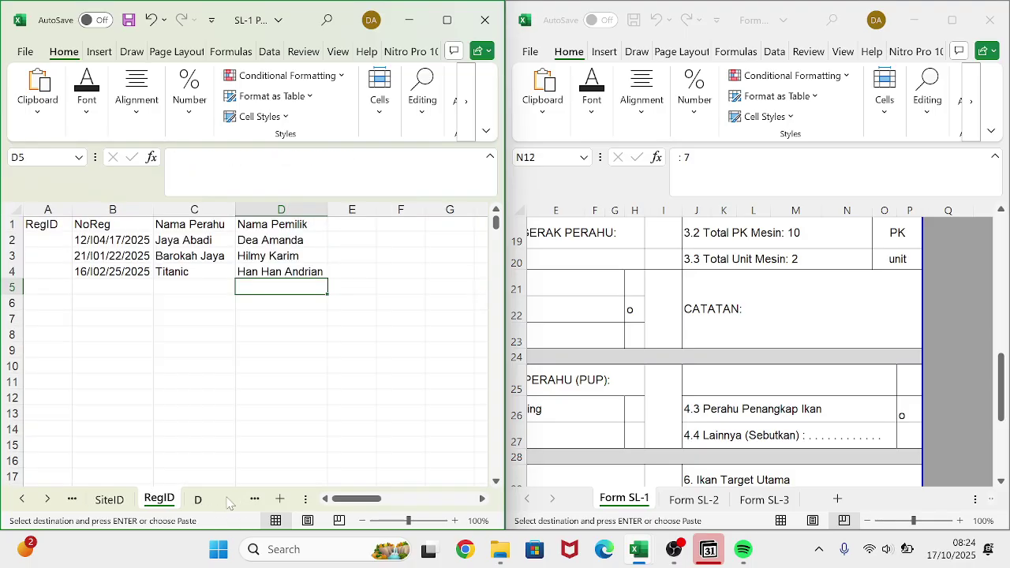
click(229, 500)
click(359, 239)
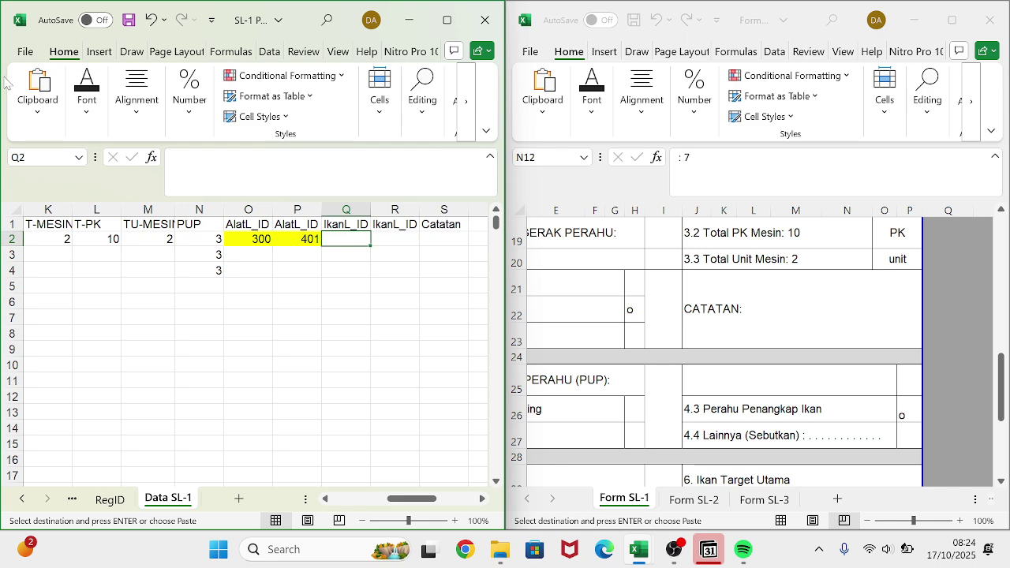
click(47, 109)
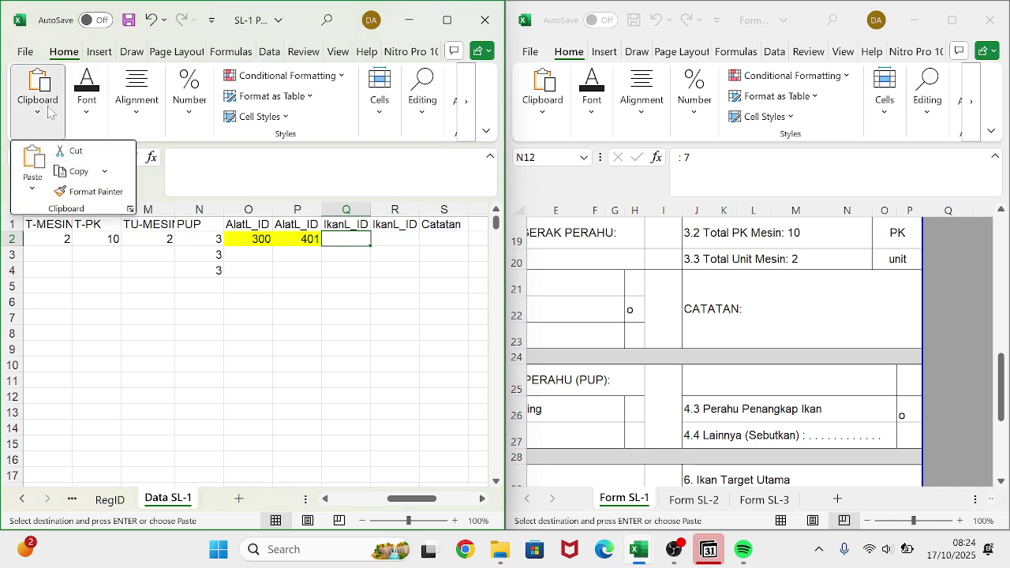
click(32, 188)
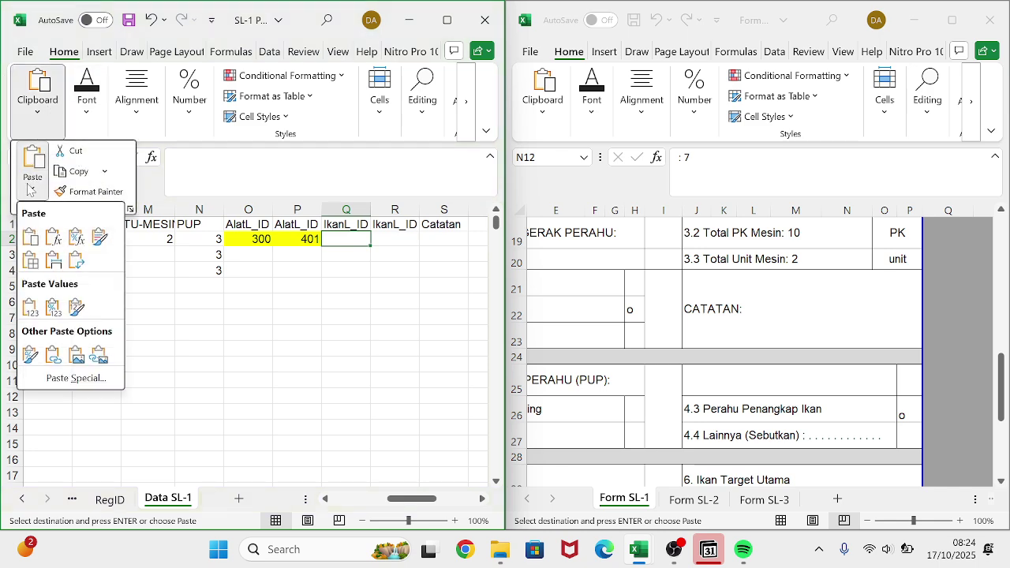
click(77, 260)
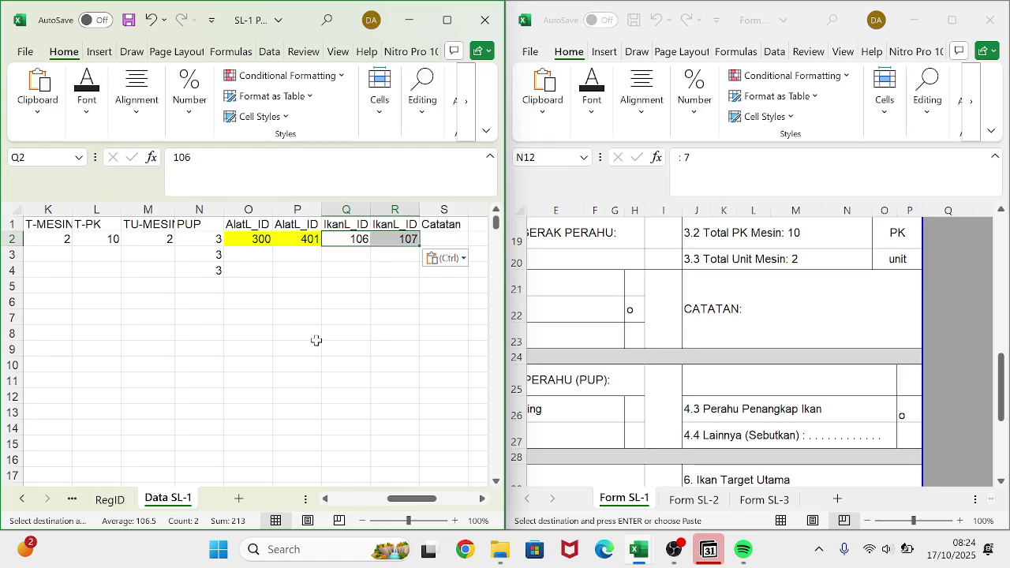
- Switch the form workbook to its Form SL-2 sheet
click(694, 499)
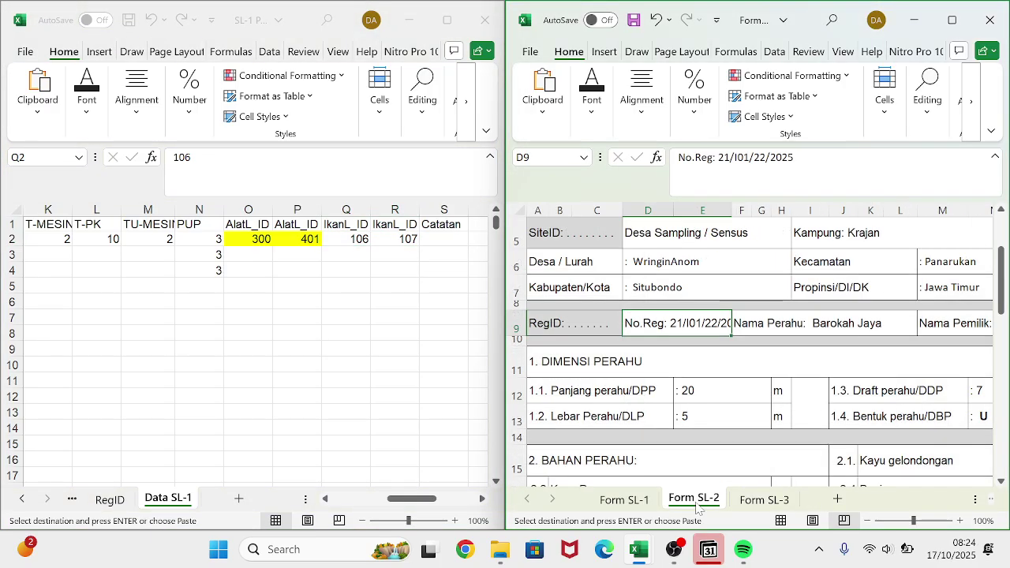
- Enter the second boat's dimensions 20, 5, 7 and 1 into F3:I3 of Data SL-1
scroll(671, 436, down, 2)
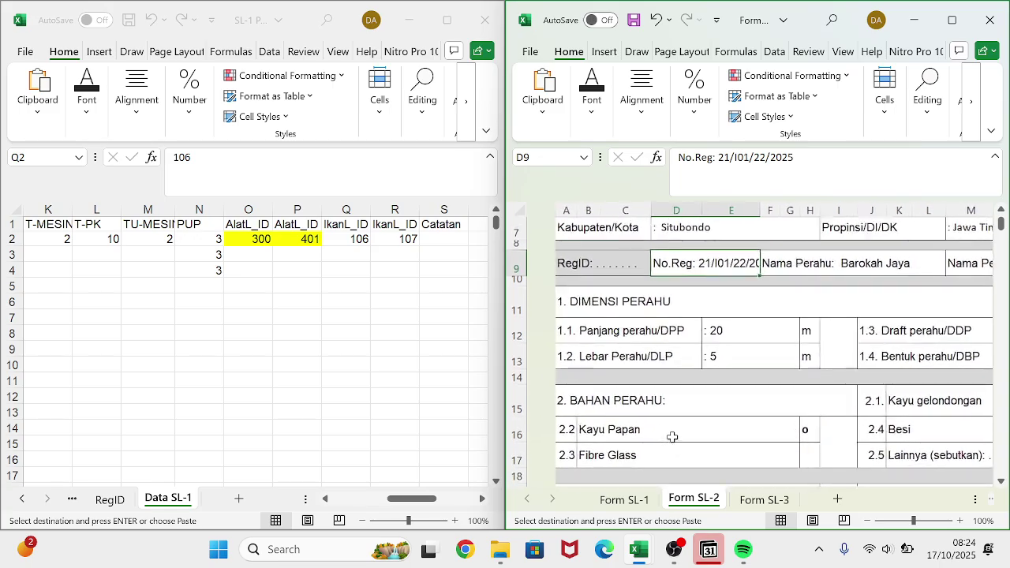
scroll(158, 326, left, 5)
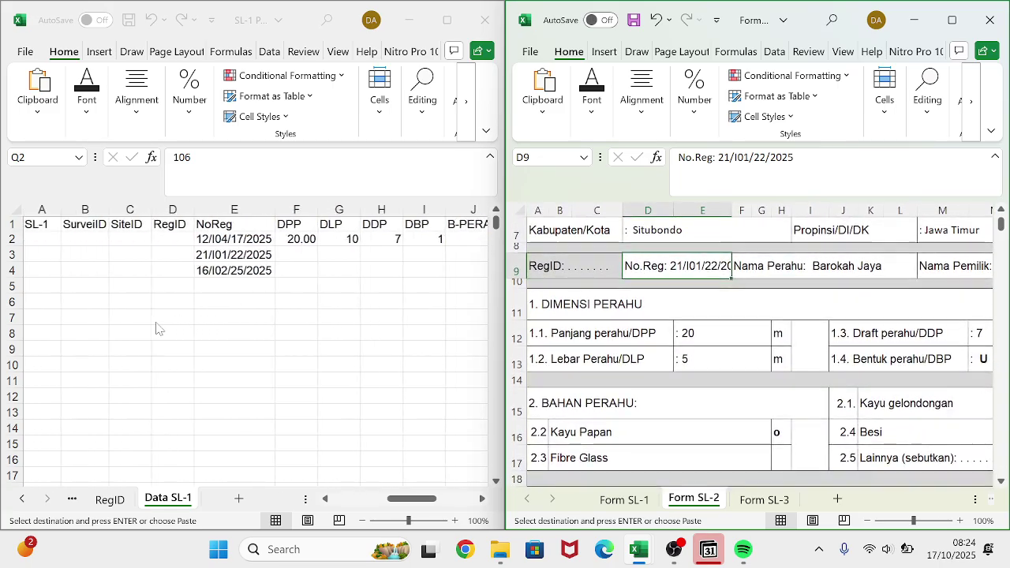
scroll(158, 327, right, 3)
click(174, 247)
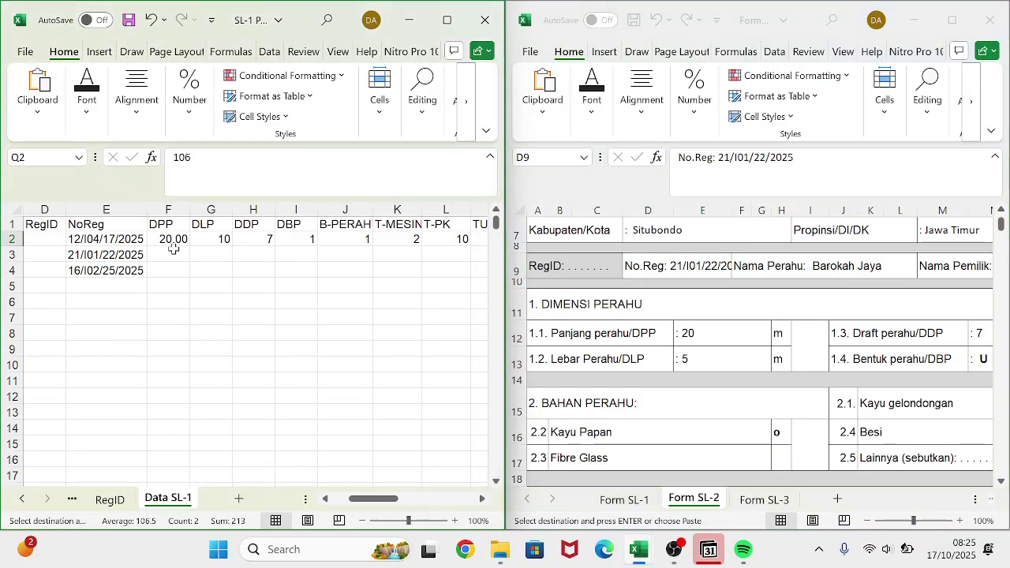
click(174, 250)
text(2)
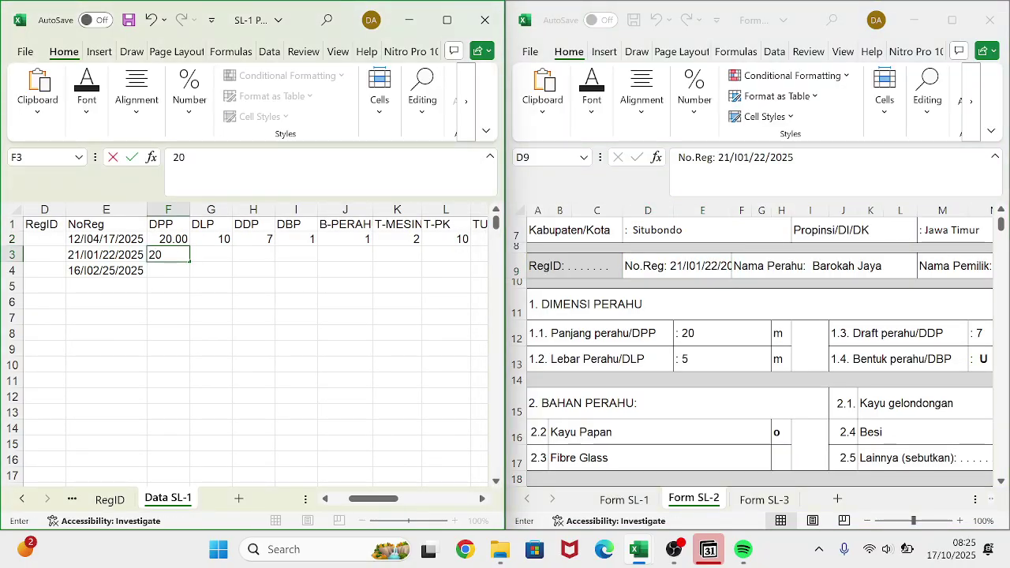
text(0)
key(Tab)
text(45)
key(Tab)
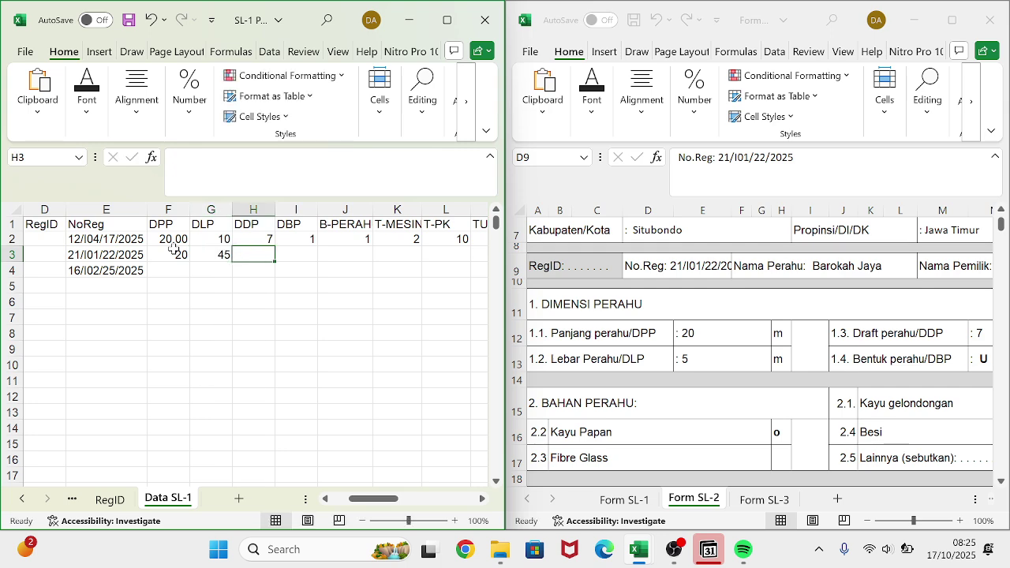
key(Left)
text(5)
key(Tab)
text(7)
key(Tab)
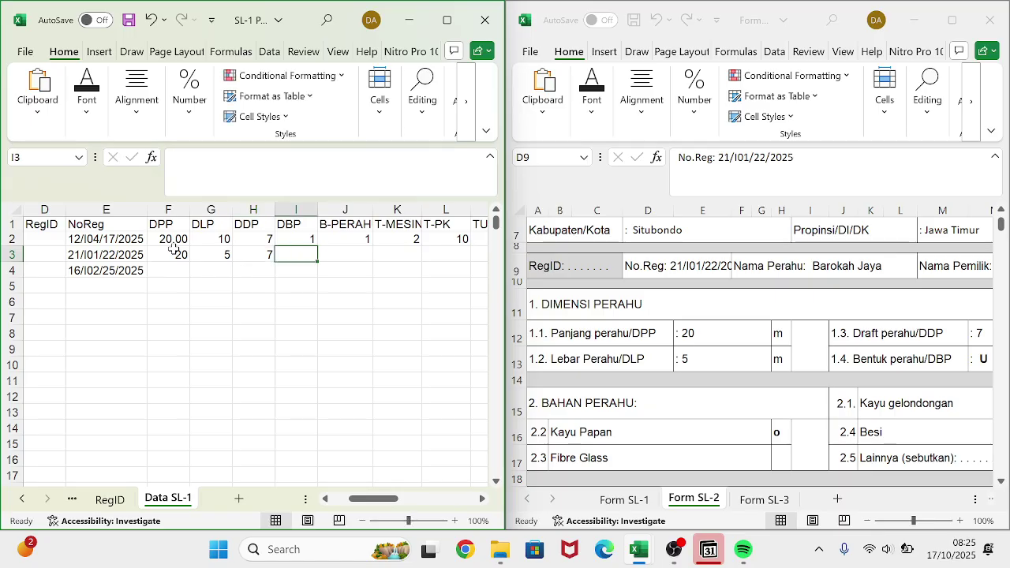
text(1)
key(Tab)
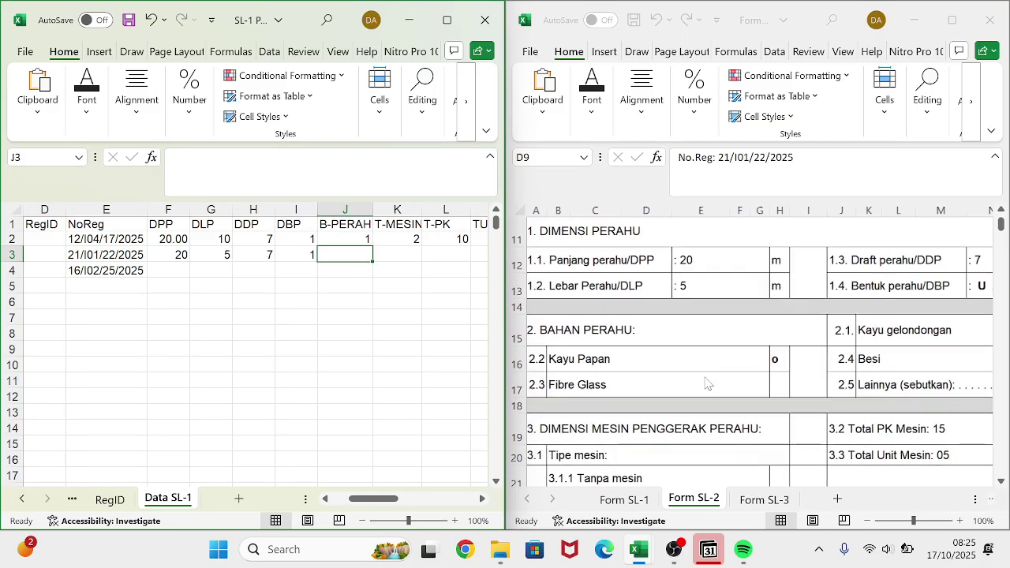
- Fill J3:M3 with 2, 2, T-PK 15 and TU-MESIN 5
scroll(702, 381, down, 2)
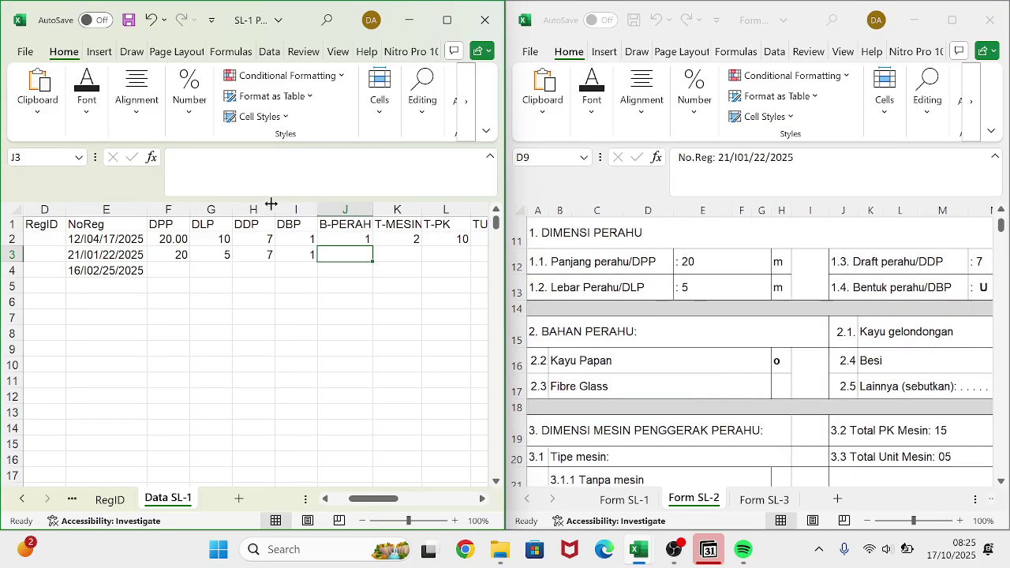
text(2)
key(Tab)
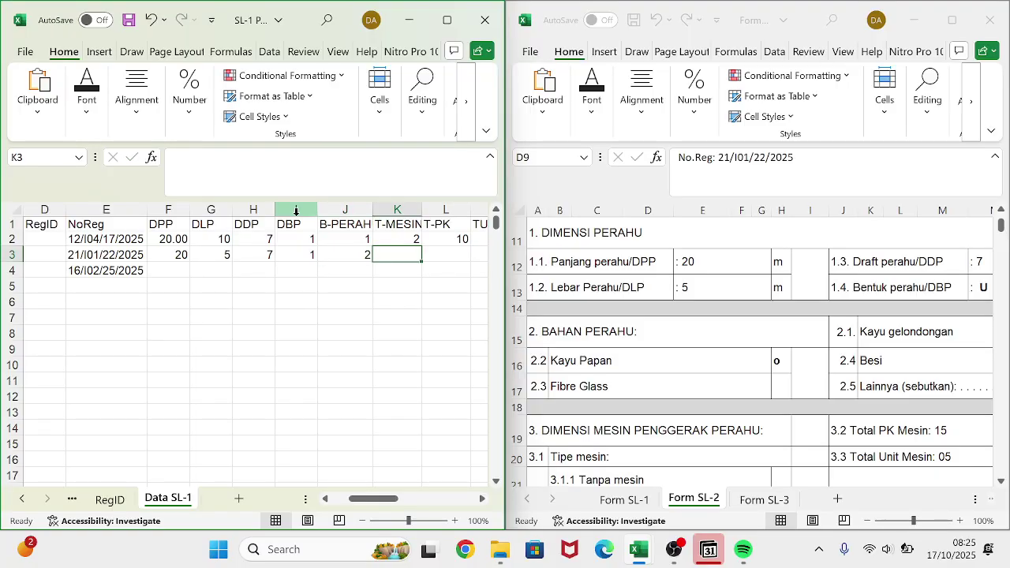
scroll(706, 425, down, 2)
scroll(705, 425, up, 1)
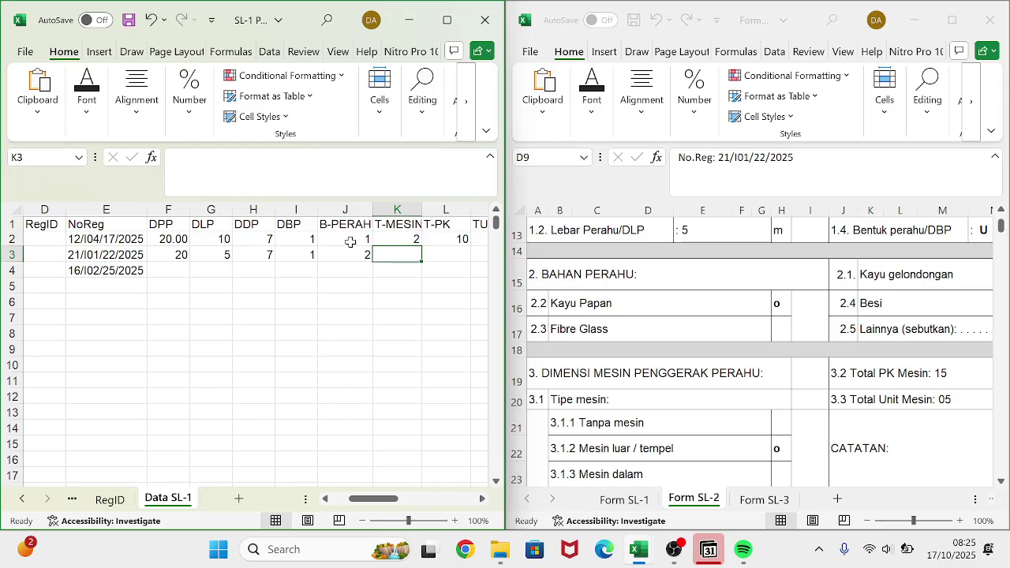
text(2)
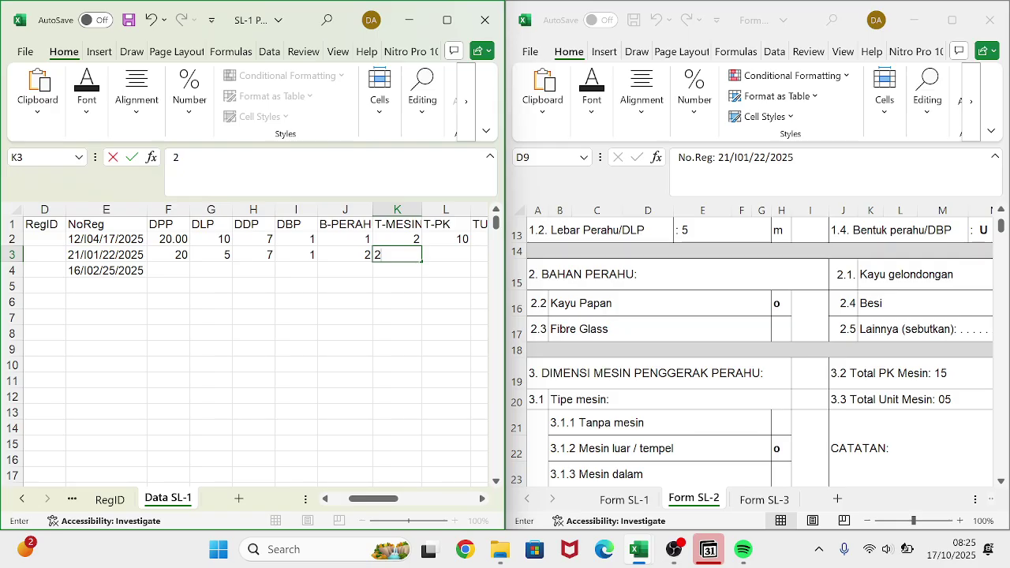
click(445, 269)
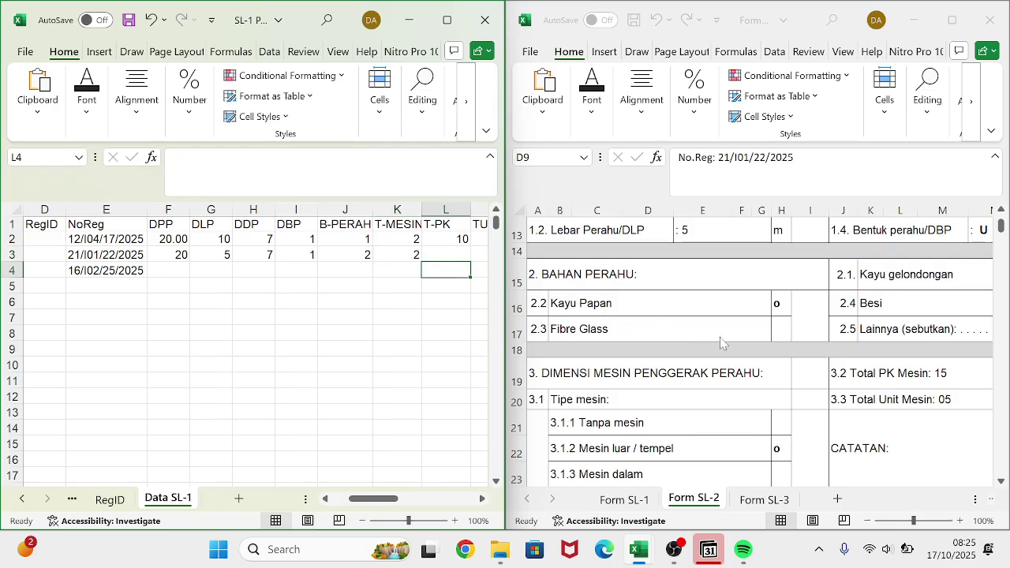
click(455, 254)
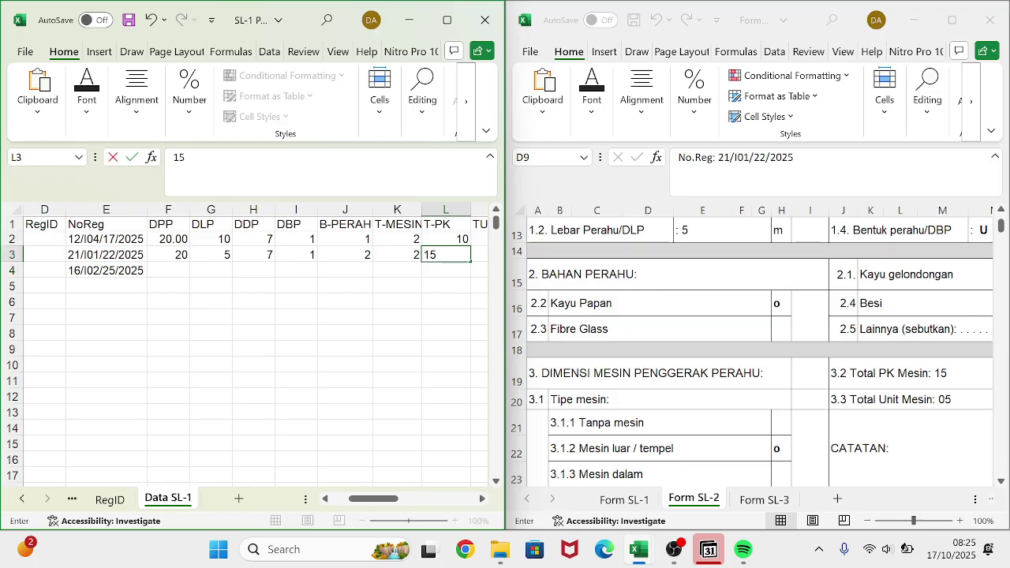
key(Tab)
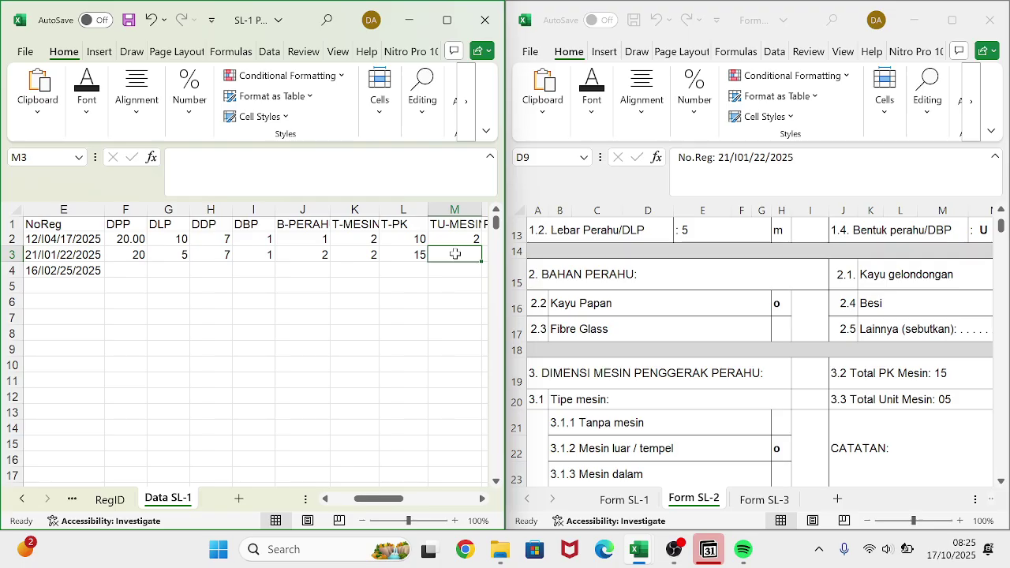
text(5)
key(Tab)
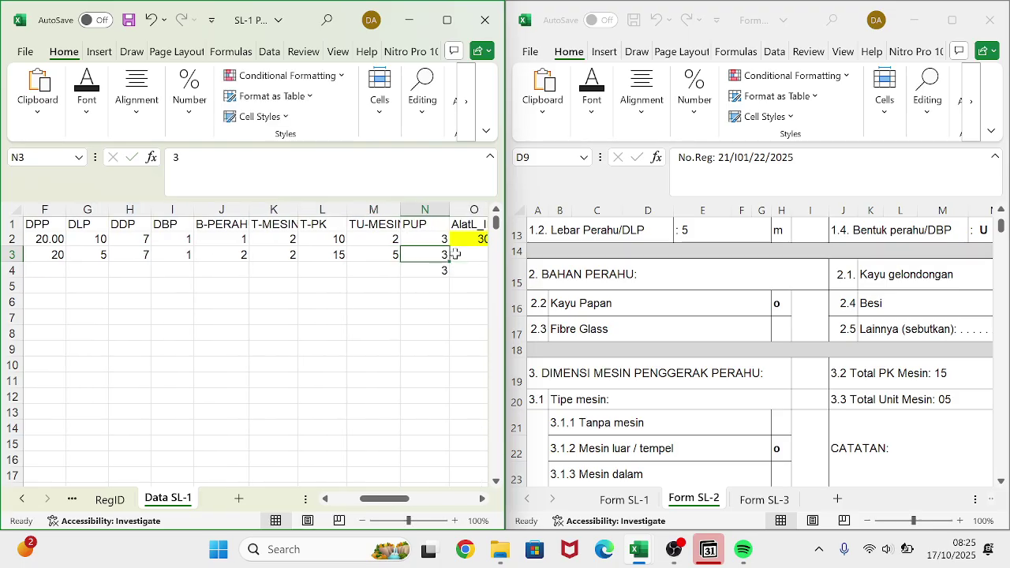
click(764, 502)
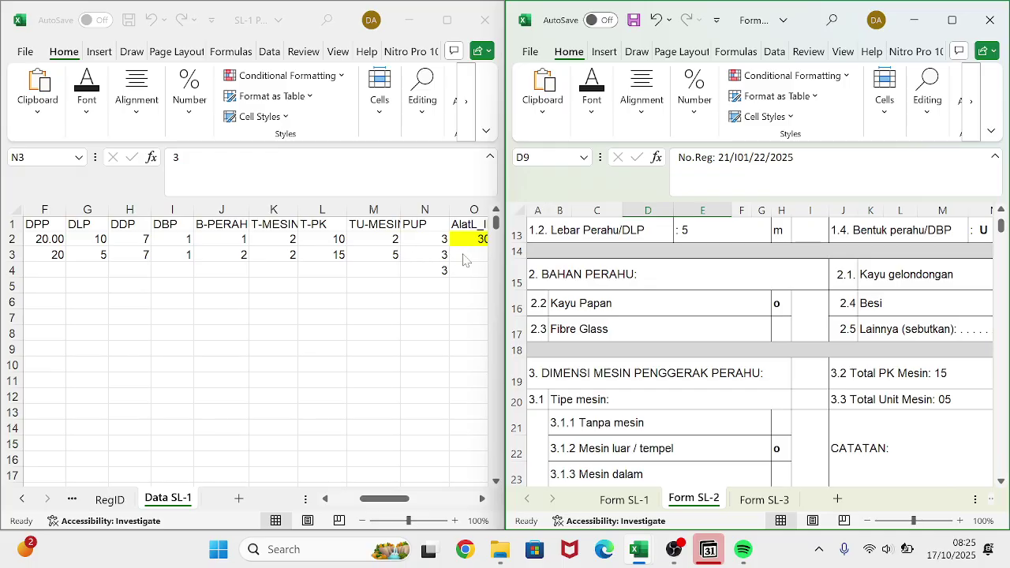
click(451, 261)
click(476, 254)
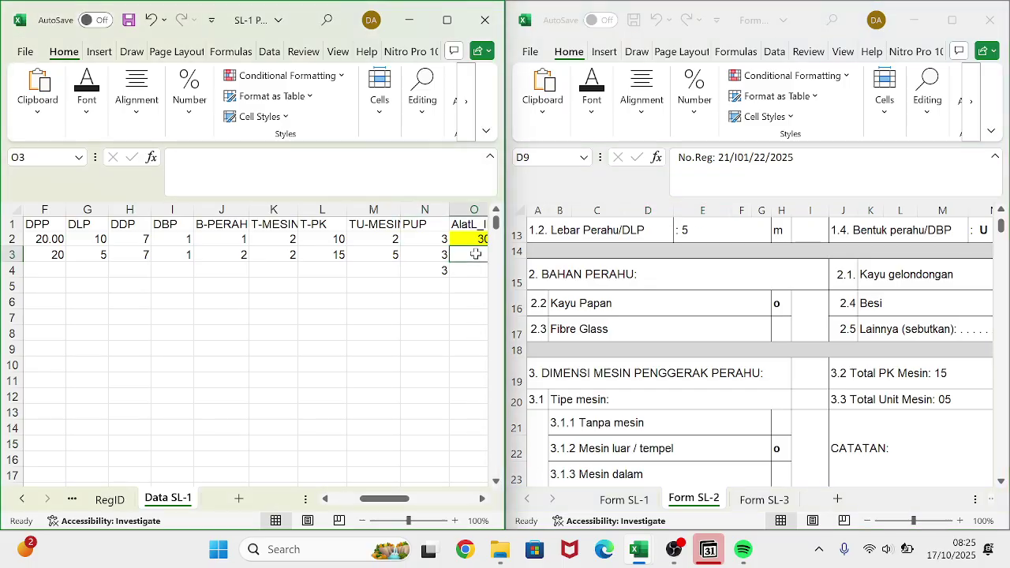
scroll(742, 372, down, 2)
scroll(742, 377, down, 3)
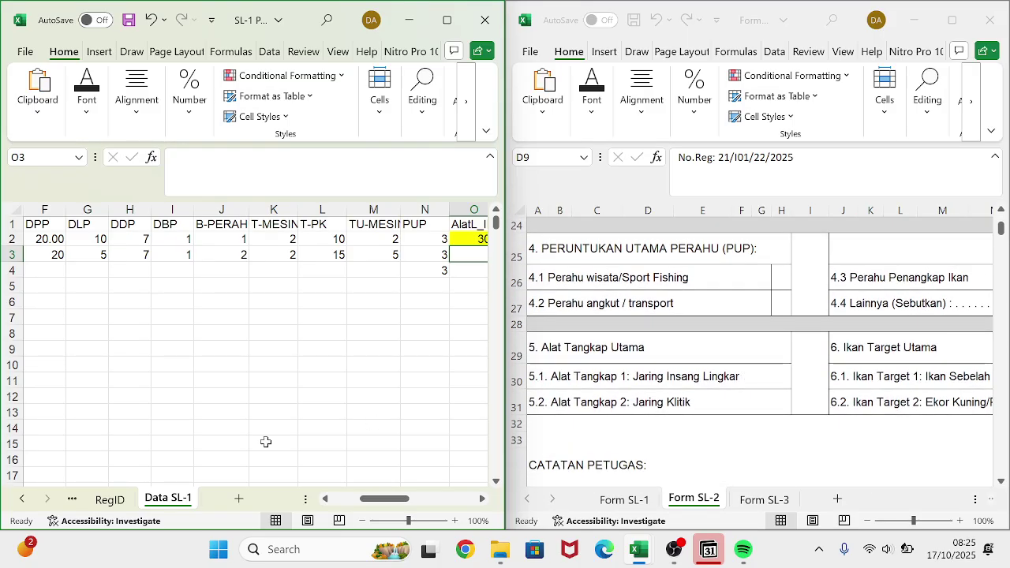
- Copy gear IDs 402 and 403 from the AlatL_ID sheet
click(110, 498)
click(72, 499)
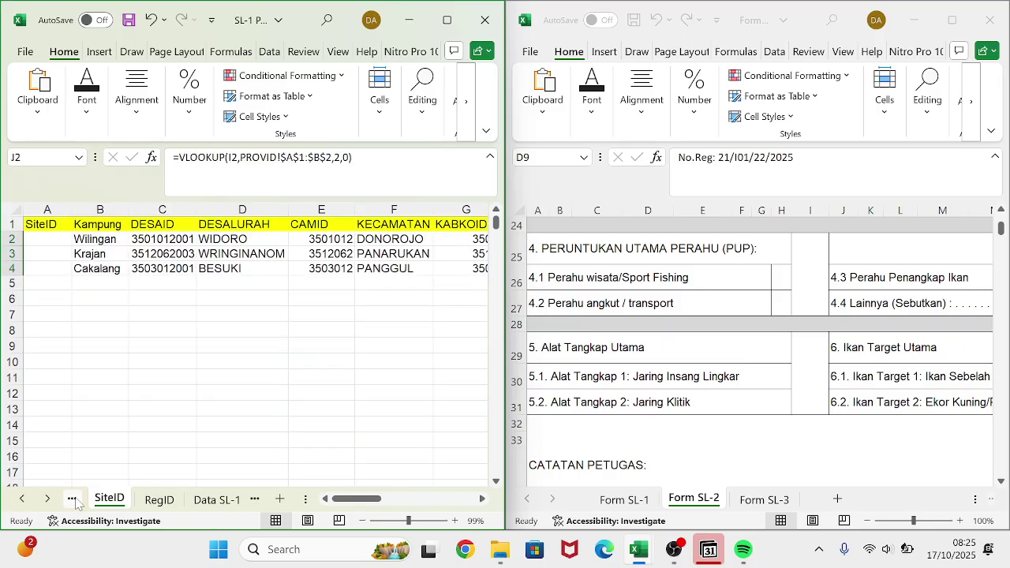
click(72, 500)
click(72, 499)
click(73, 499)
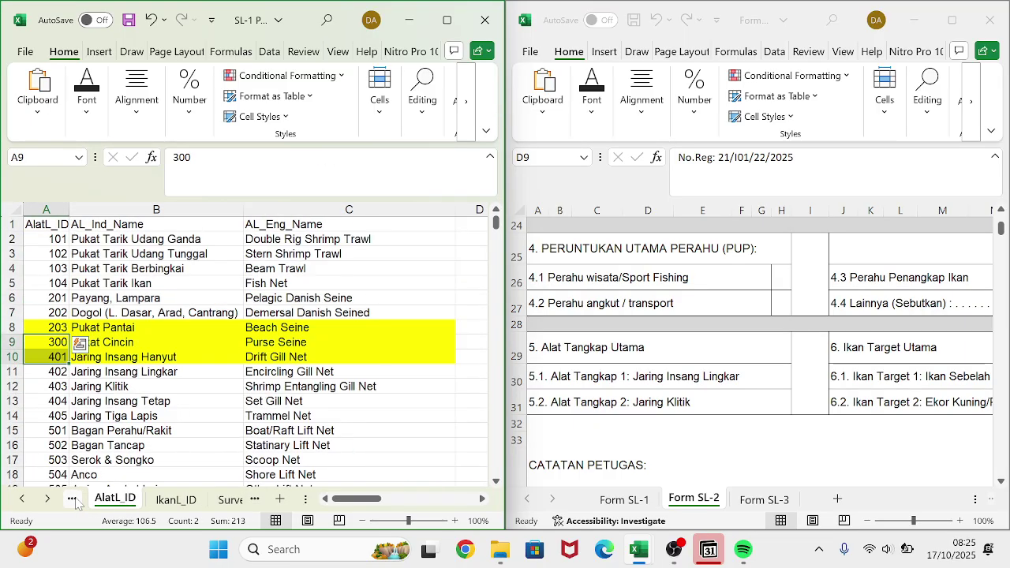
click(95, 401)
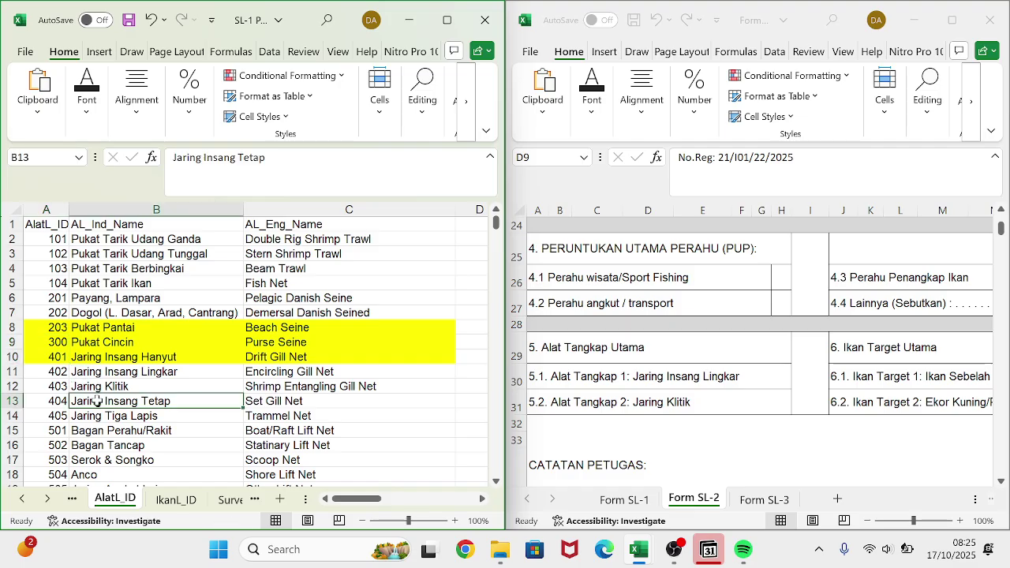
click(53, 373)
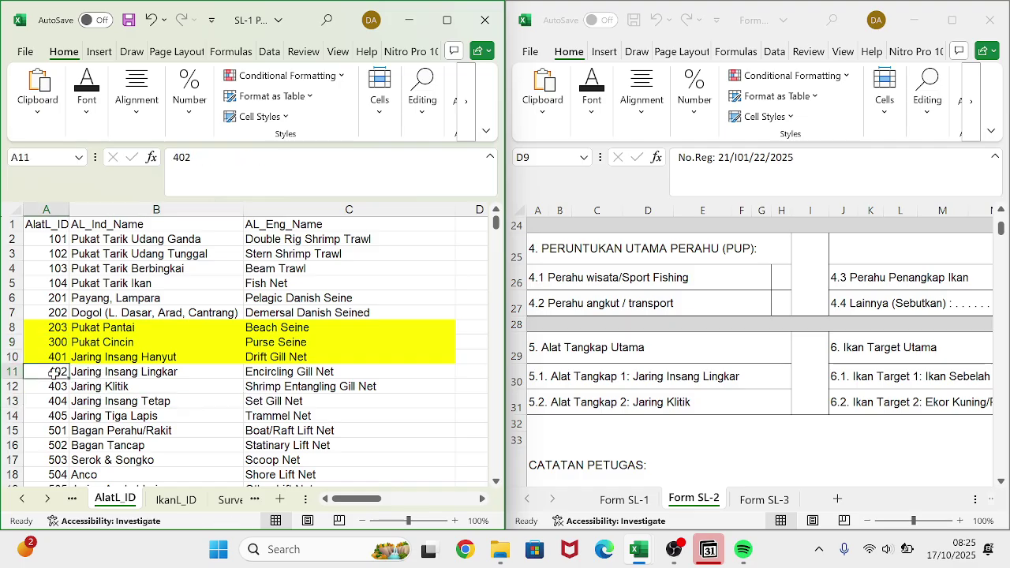
drag(54, 373, 50, 385)
key(ctrl+c)
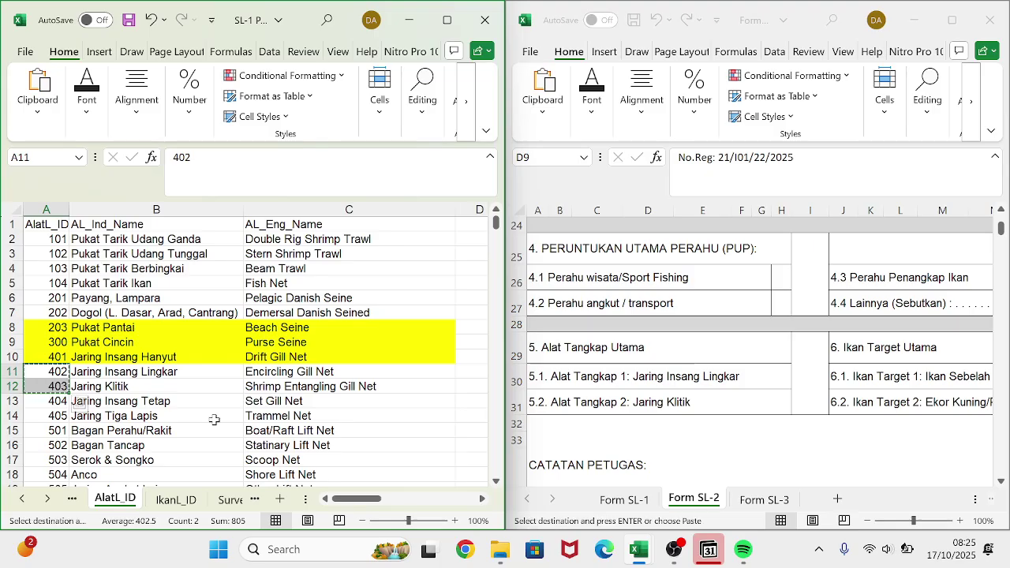
- Paste gear IDs 402 and 403 transposed into row 3 of Data SL-1
click(226, 498)
click(222, 499)
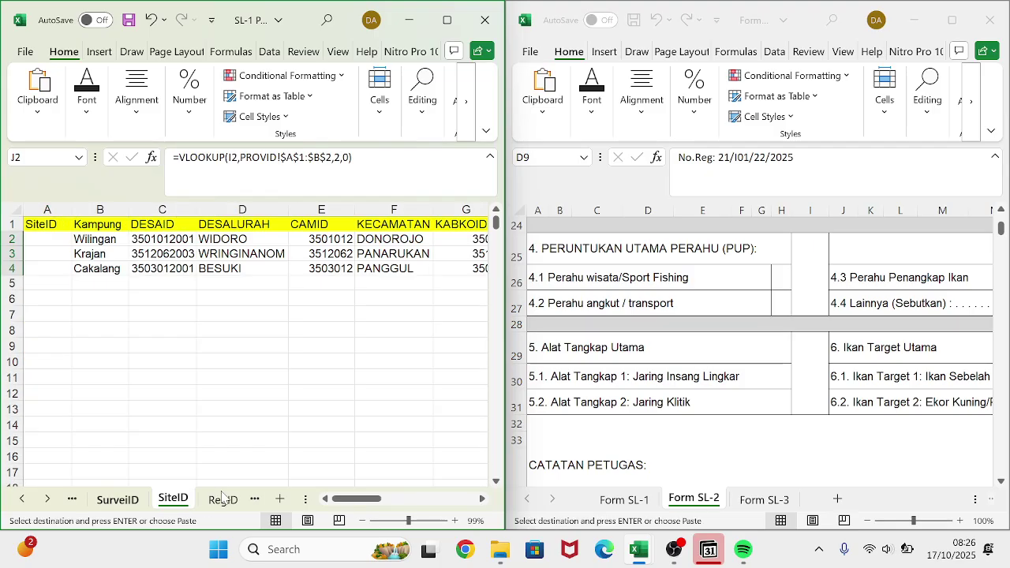
click(223, 499)
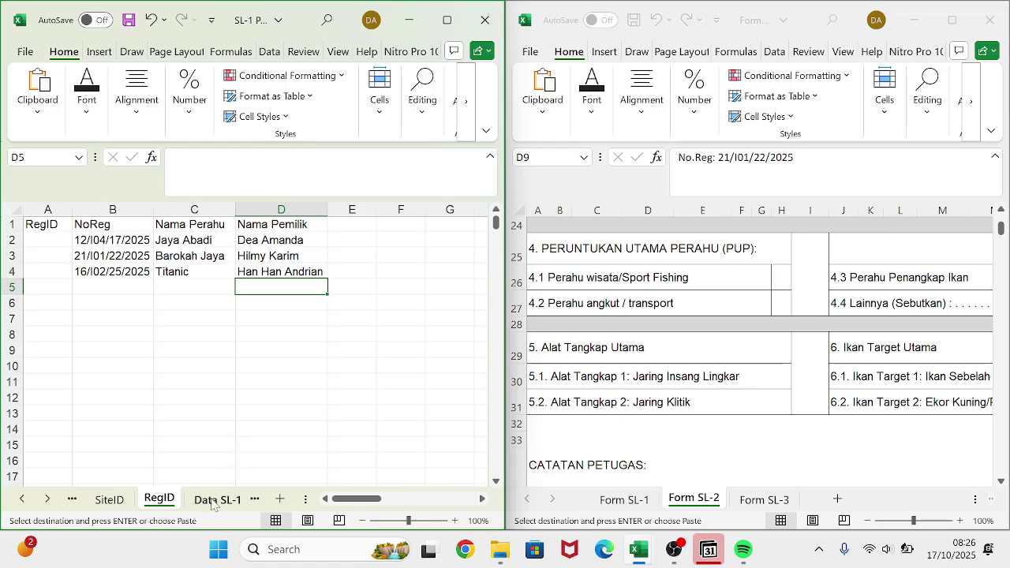
click(213, 500)
scroll(342, 299, right, 3)
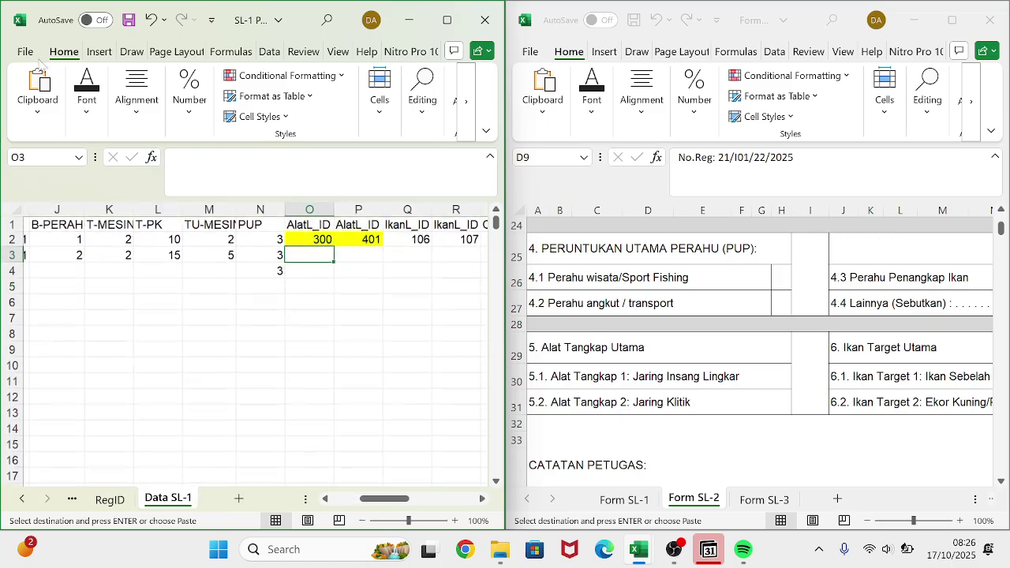
click(37, 88)
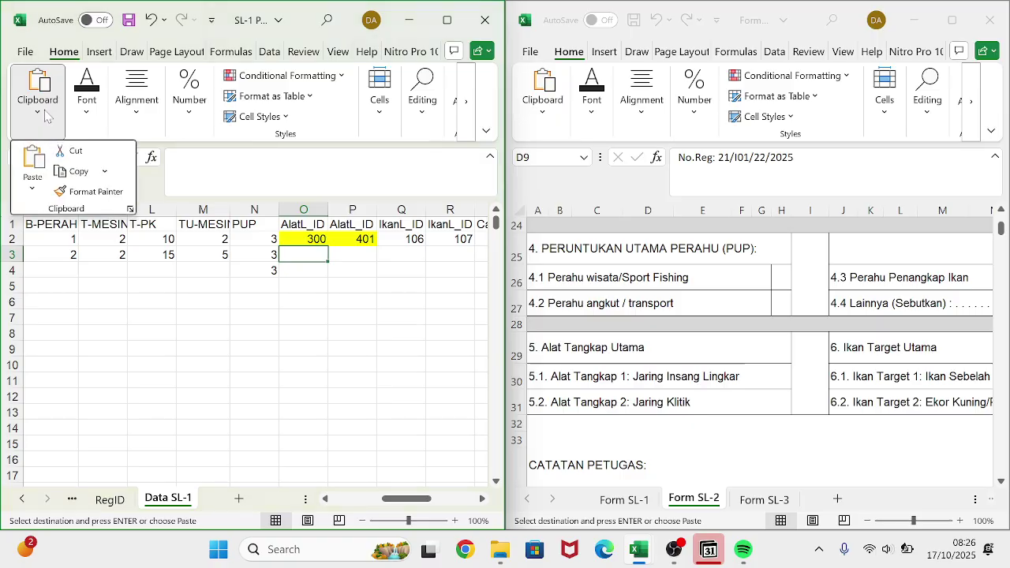
click(34, 193)
click(79, 262)
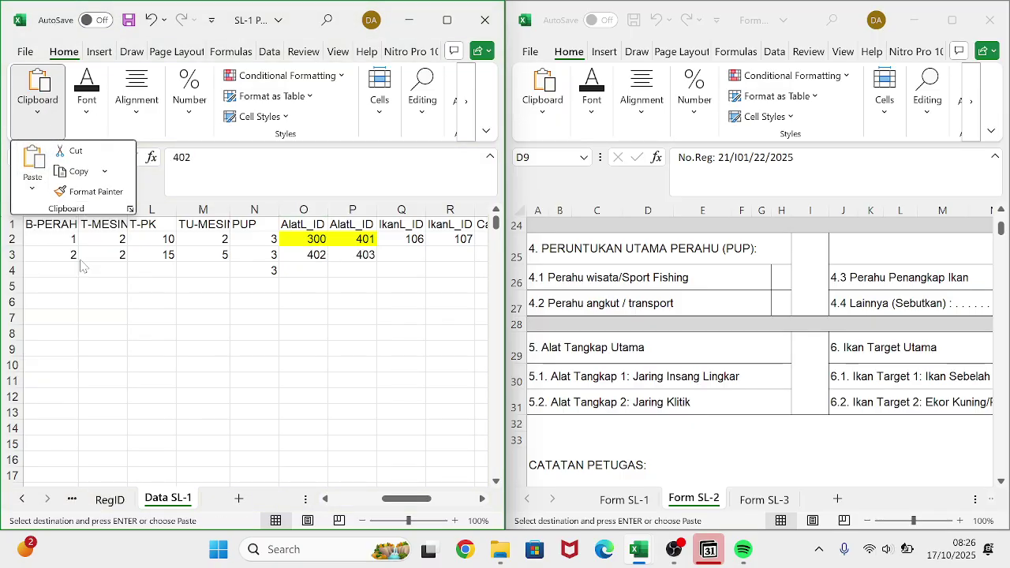
click(392, 258)
click(395, 255)
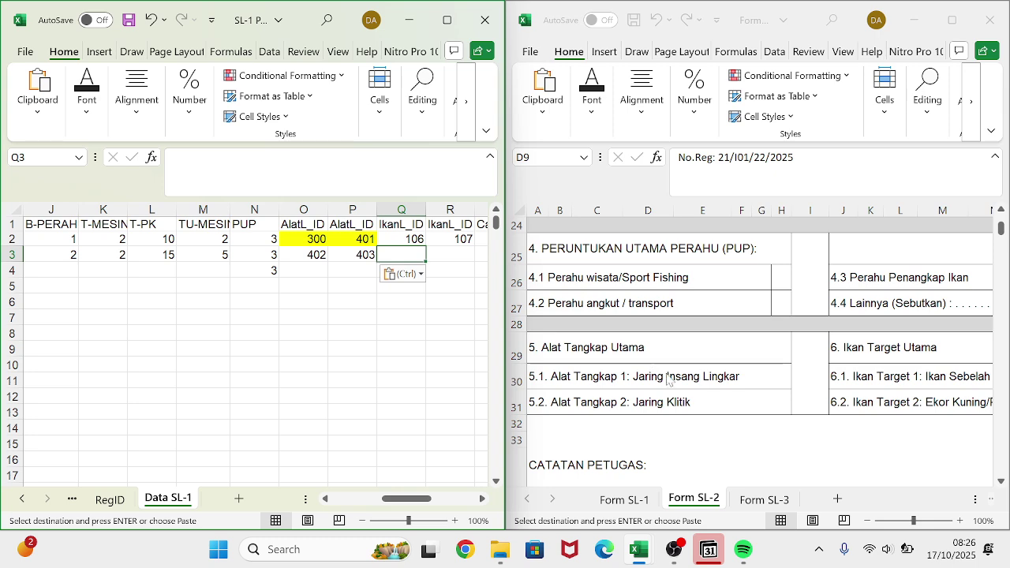
scroll(671, 382, down, 1)
scroll(671, 381, right, 3)
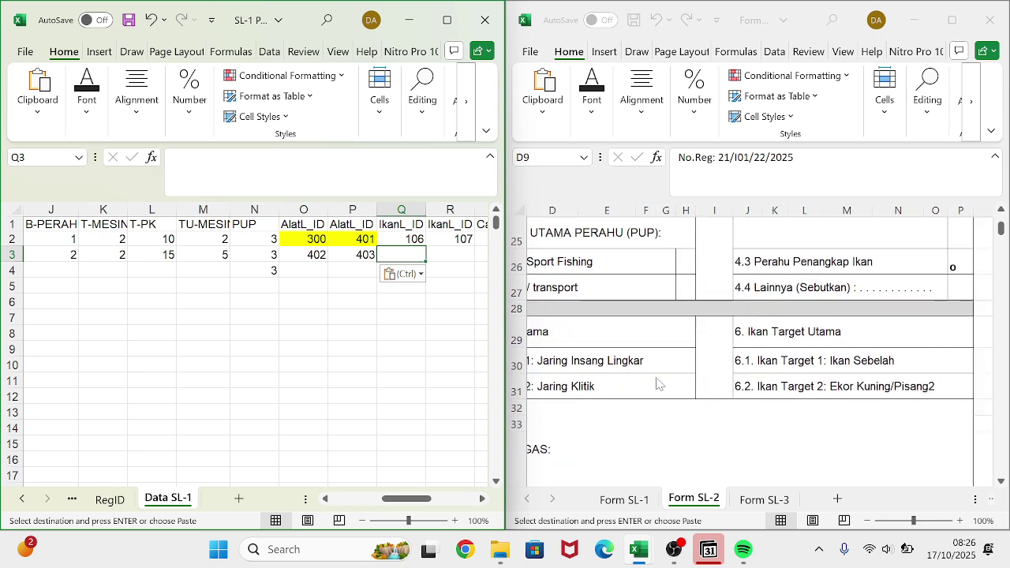
- Copy fish IDs 103 and 104 from the IkanL_ID sheet
click(72, 500)
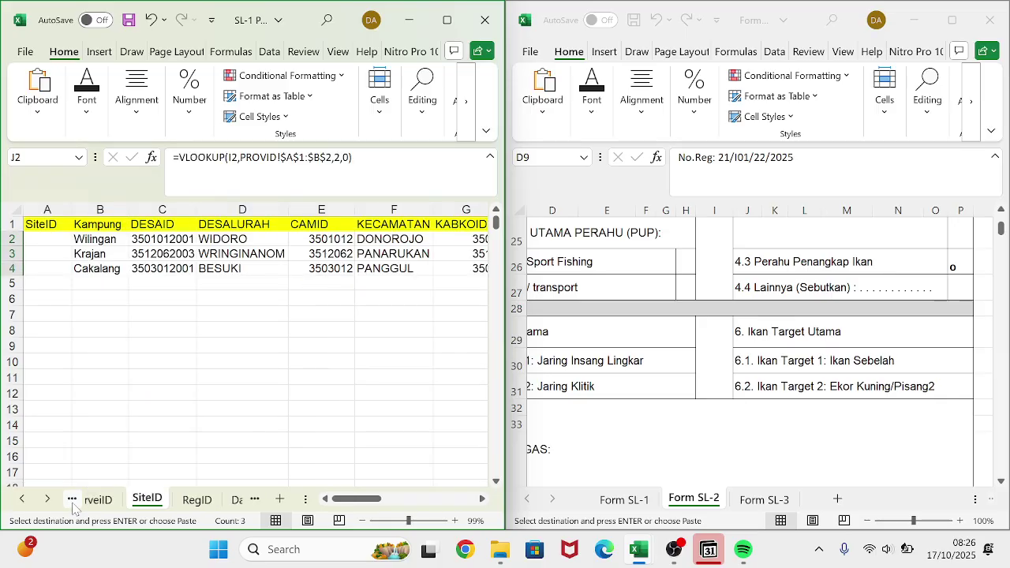
click(72, 500)
click(72, 500)
click(71, 500)
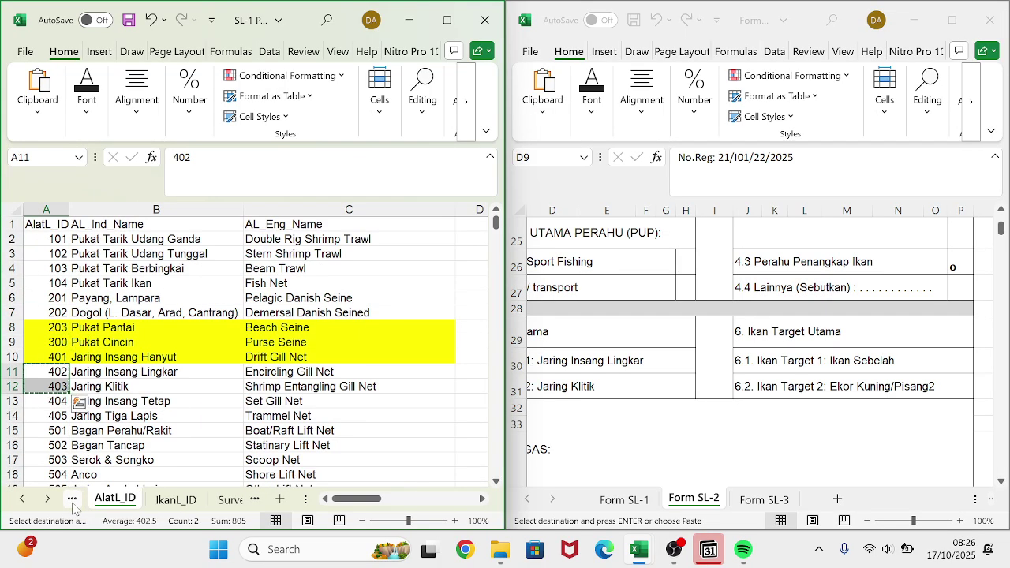
click(72, 501)
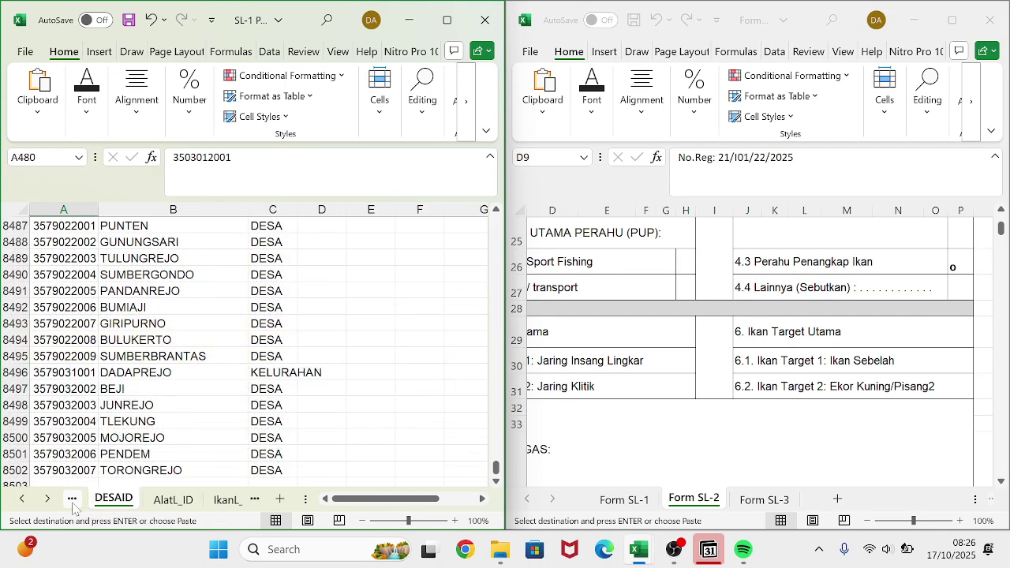
click(210, 501)
scroll(153, 395, down, 1)
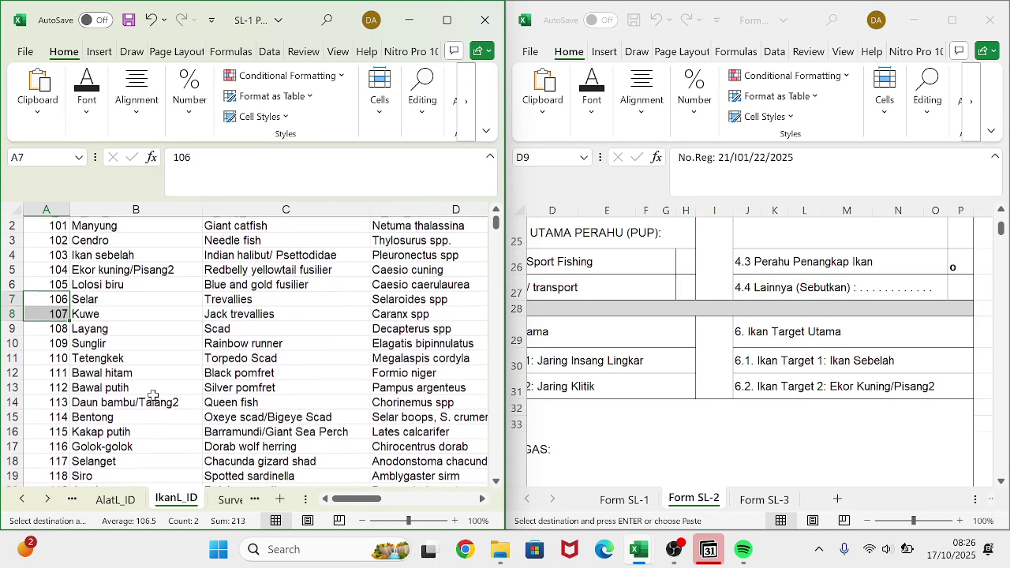
click(153, 399)
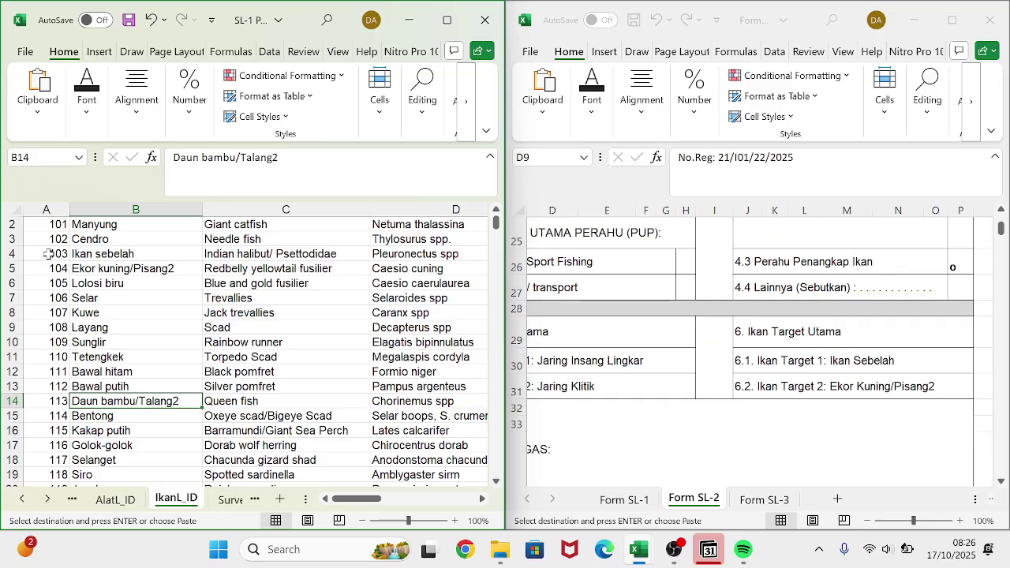
drag(47, 254, 50, 267)
key(ctrl+c)
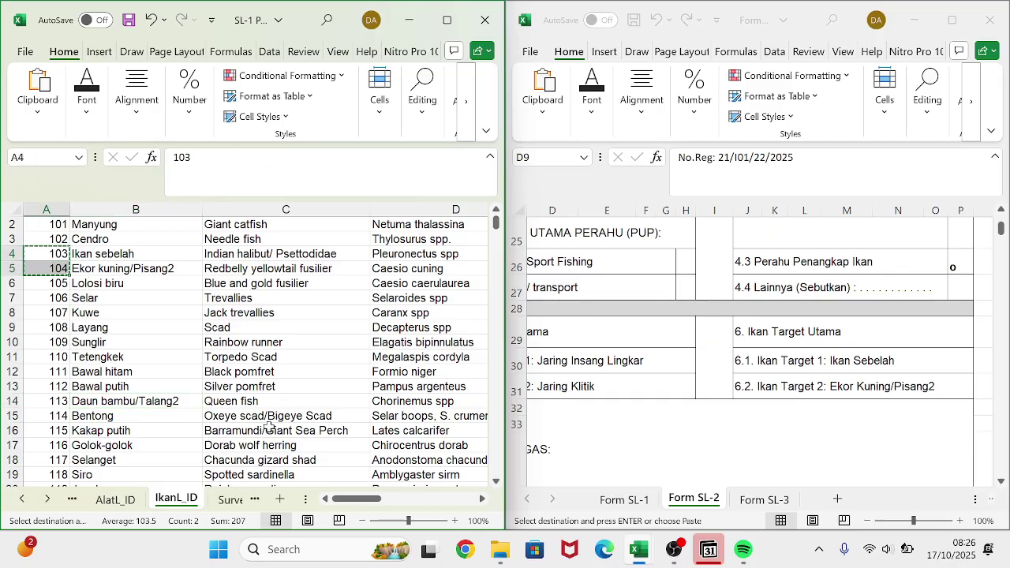
- Paste fish IDs 103 and 104 transposed across Q3:R3 of Data SL-1
click(239, 500)
click(236, 500)
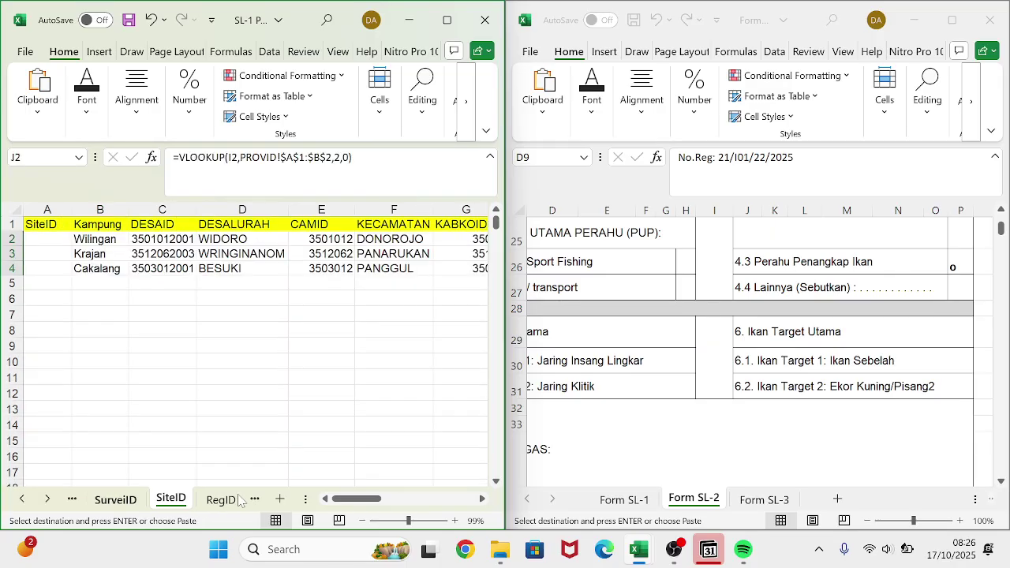
click(237, 499)
click(237, 500)
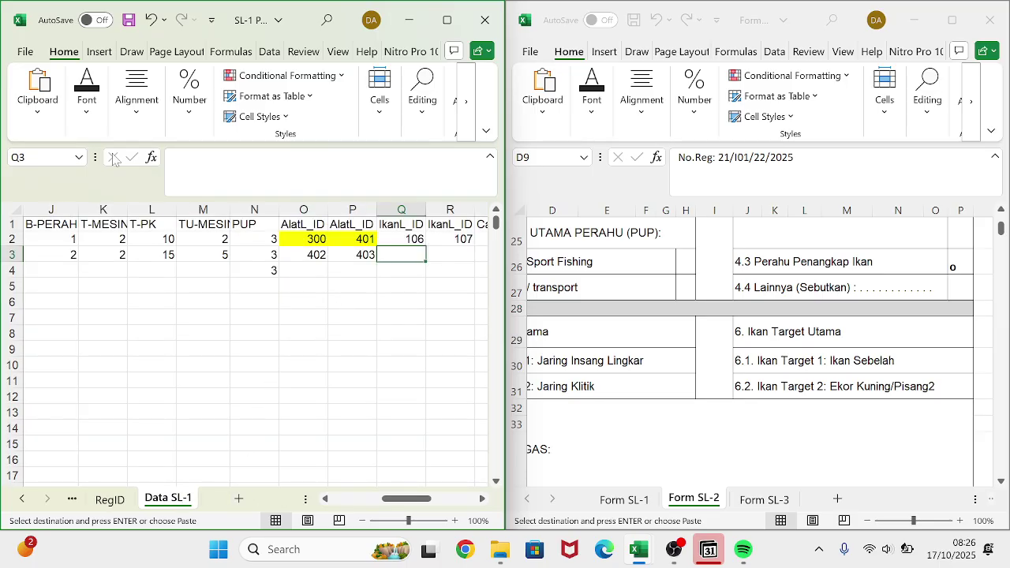
click(53, 109)
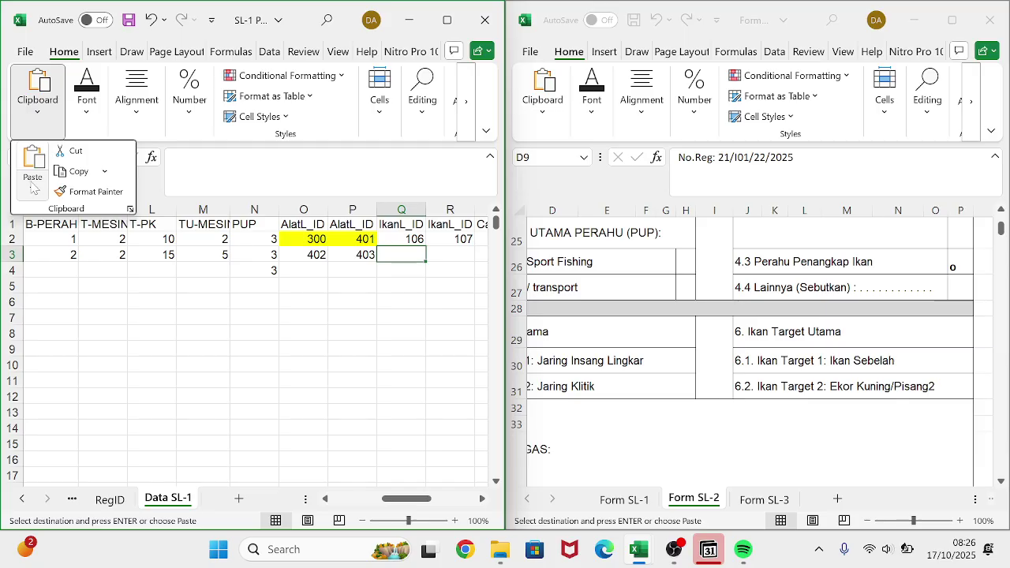
click(32, 183)
click(74, 263)
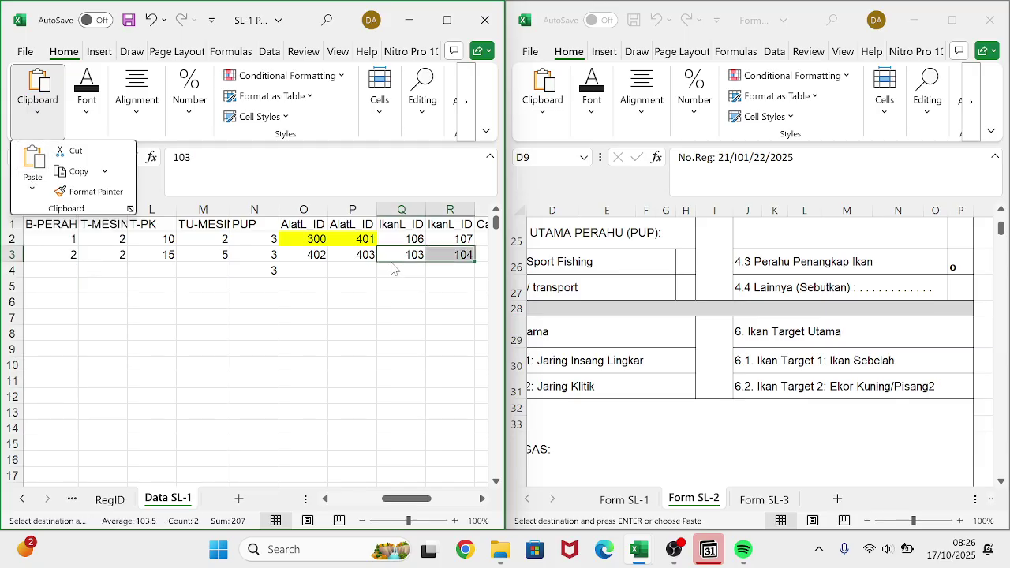
scroll(395, 269, right, 1)
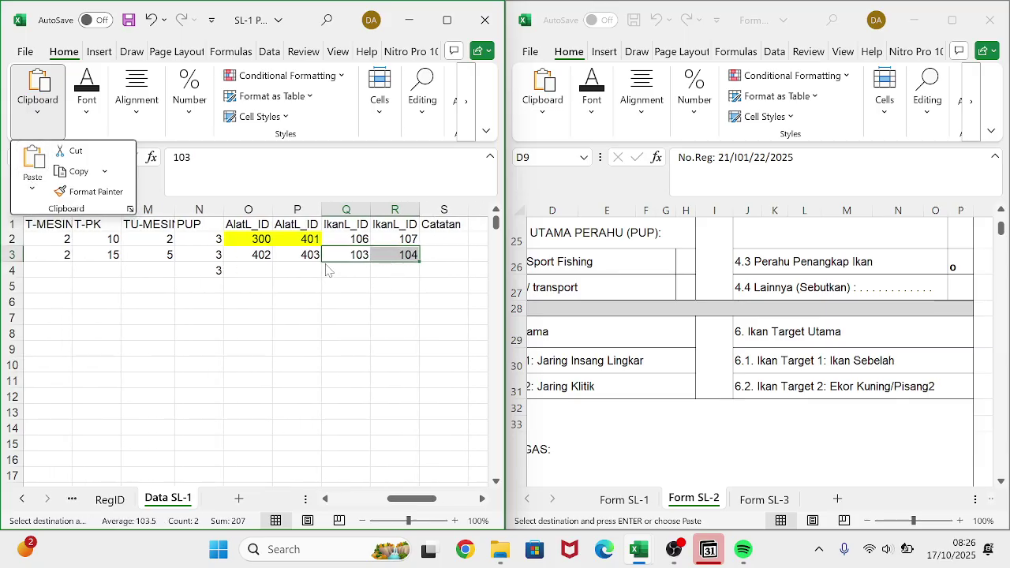
scroll(837, 371, down, 3)
scroll(837, 373, left, 2)
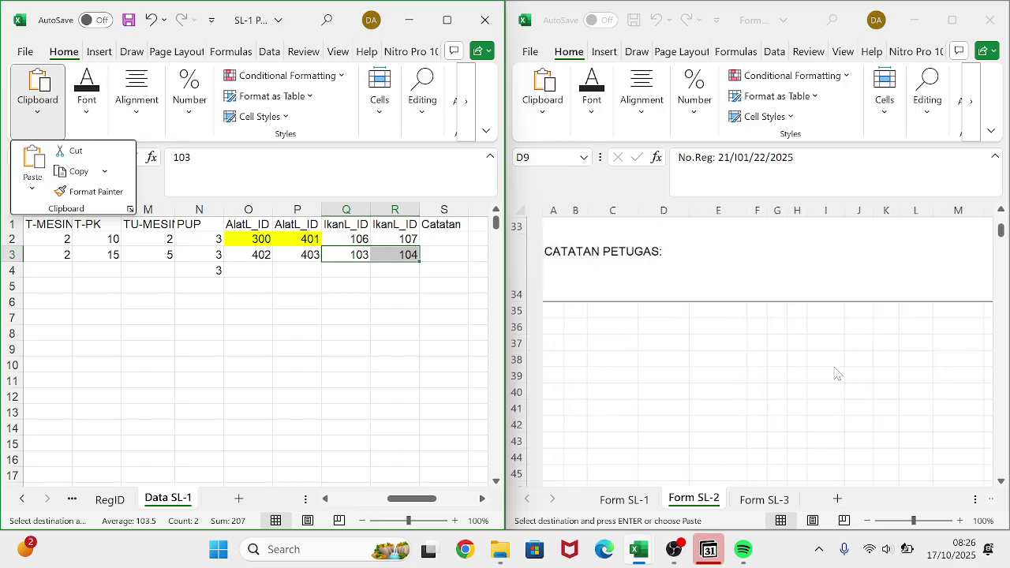
scroll(836, 372, right, 1)
scroll(834, 372, up, 1)
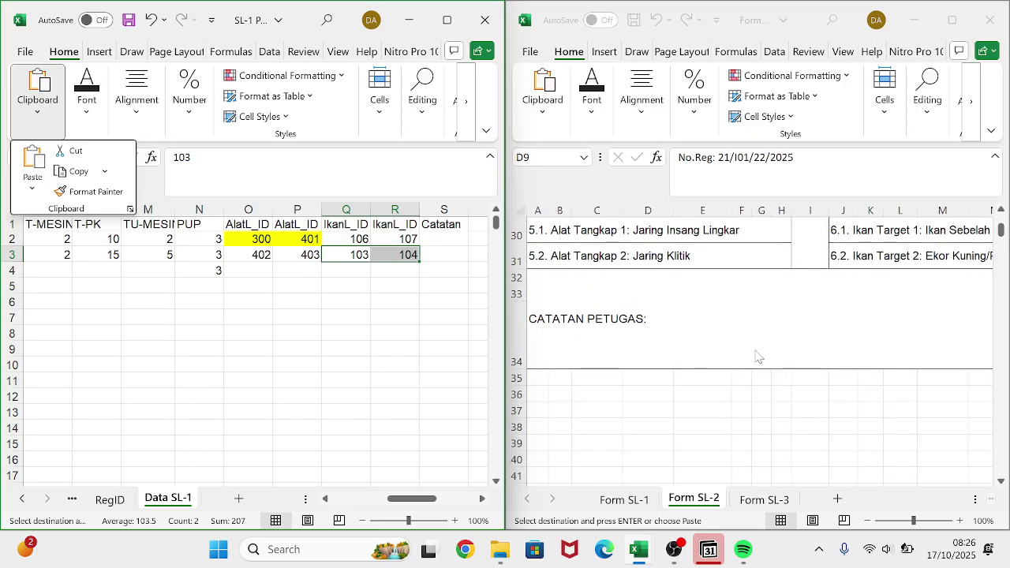
scroll(756, 356, up, 1)
click(751, 509)
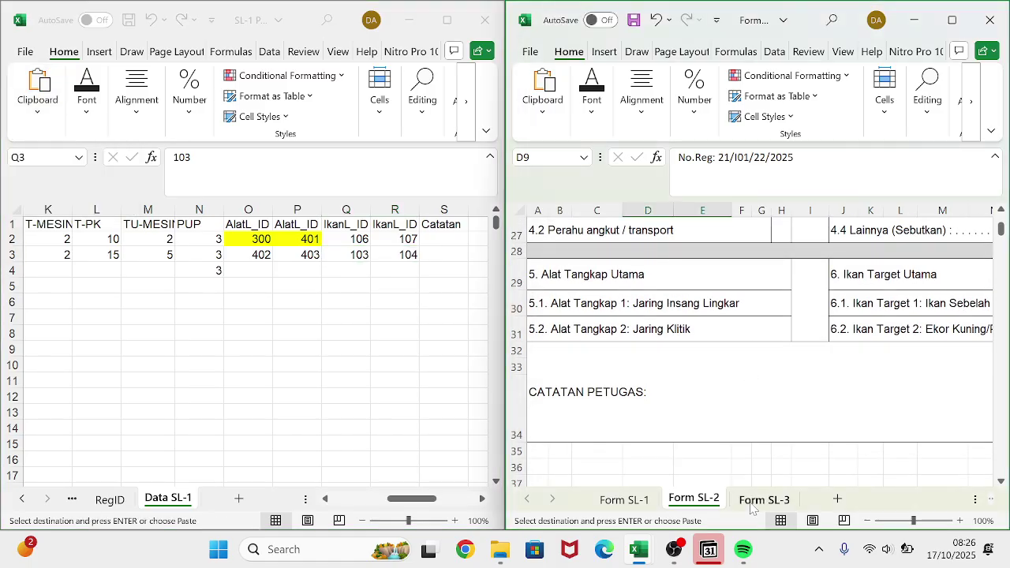
- With Form SL-3 shown, enter the third boat's 25, 7 and 10 from F4 onward
click(751, 505)
scroll(671, 387, left, 2)
scroll(671, 387, down, 3)
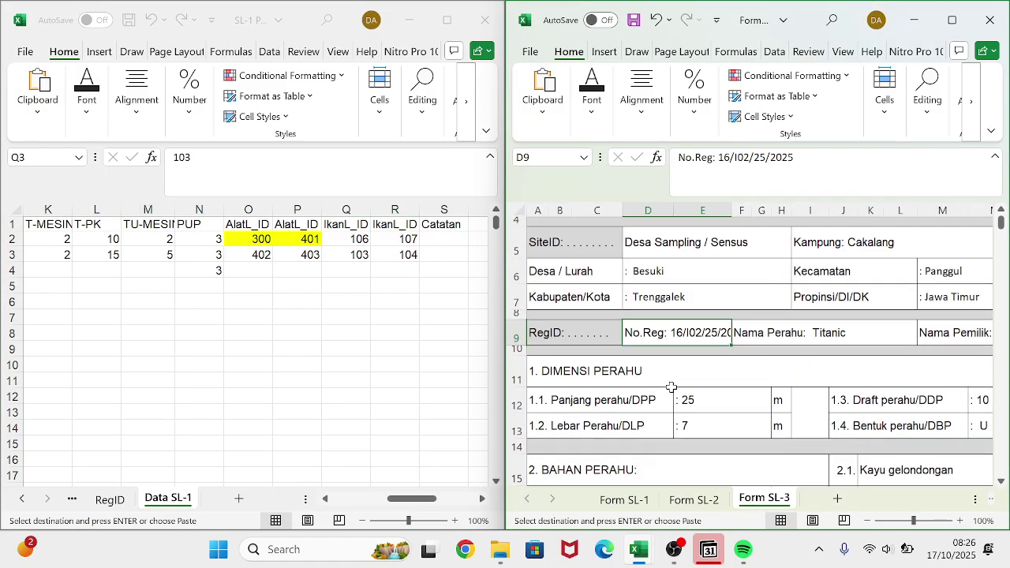
scroll(79, 272, left, 4)
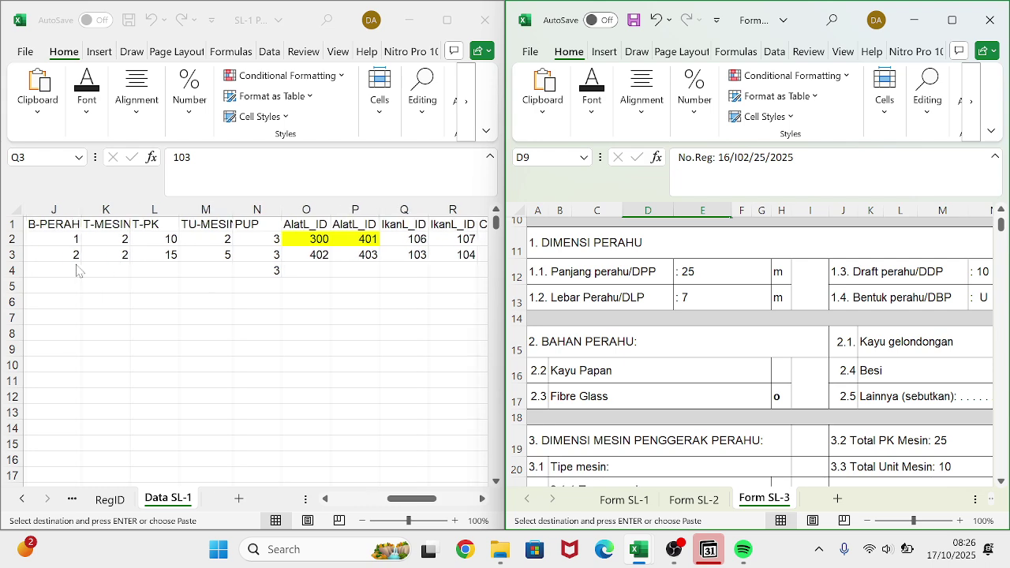
click(121, 269)
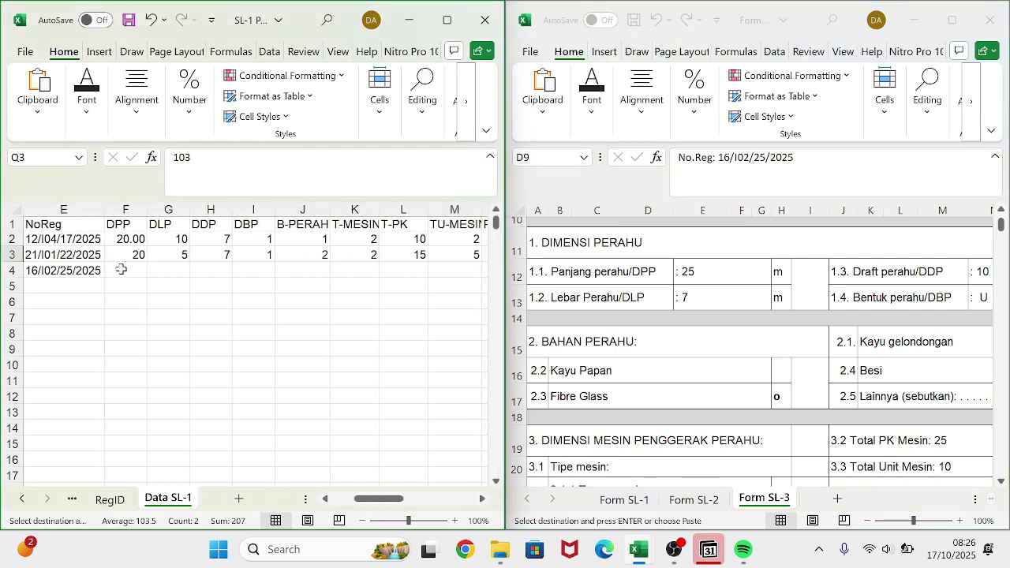
text(25)
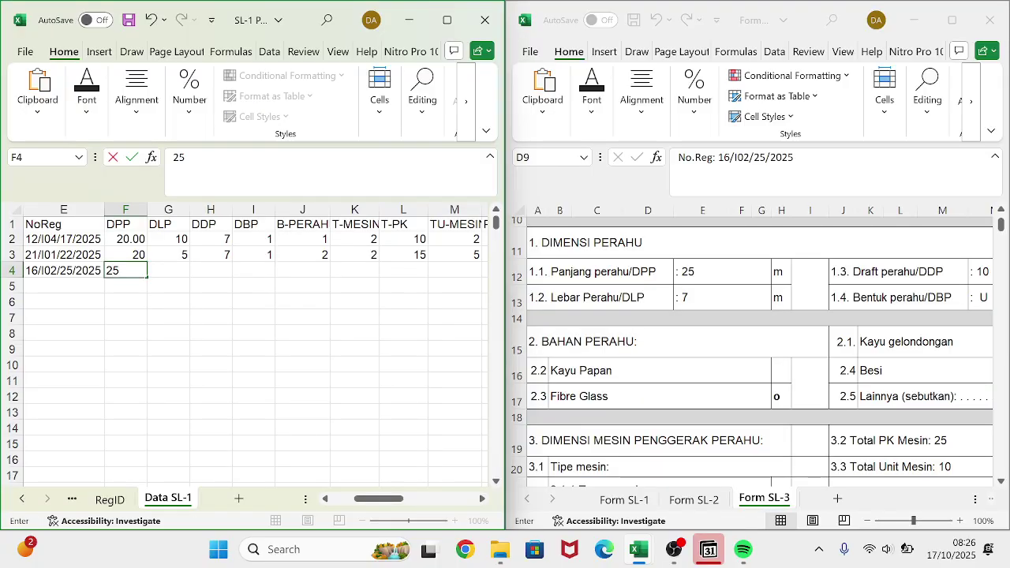
key(Tab)
text(7)
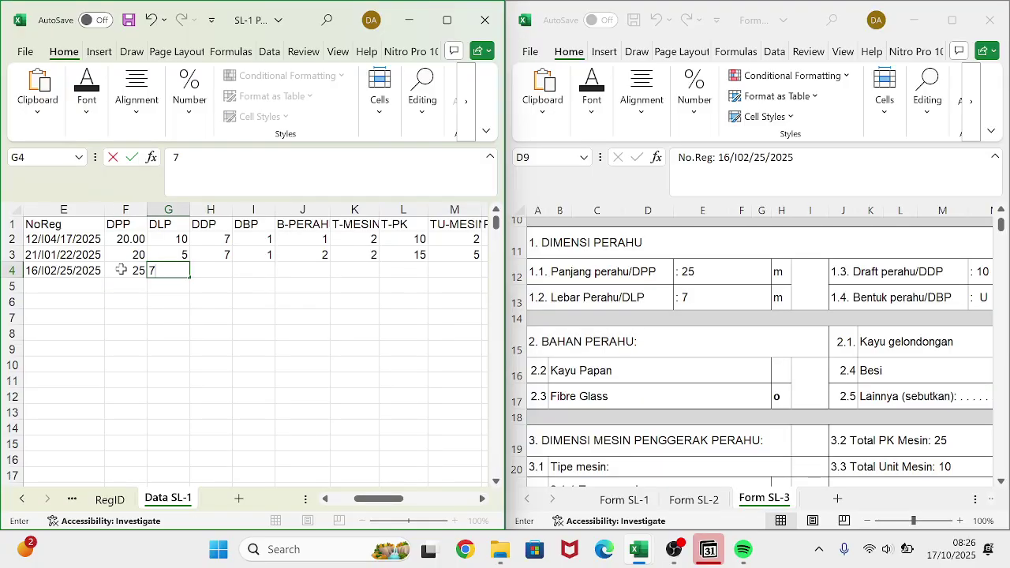
key(Tab)
key(Tab)
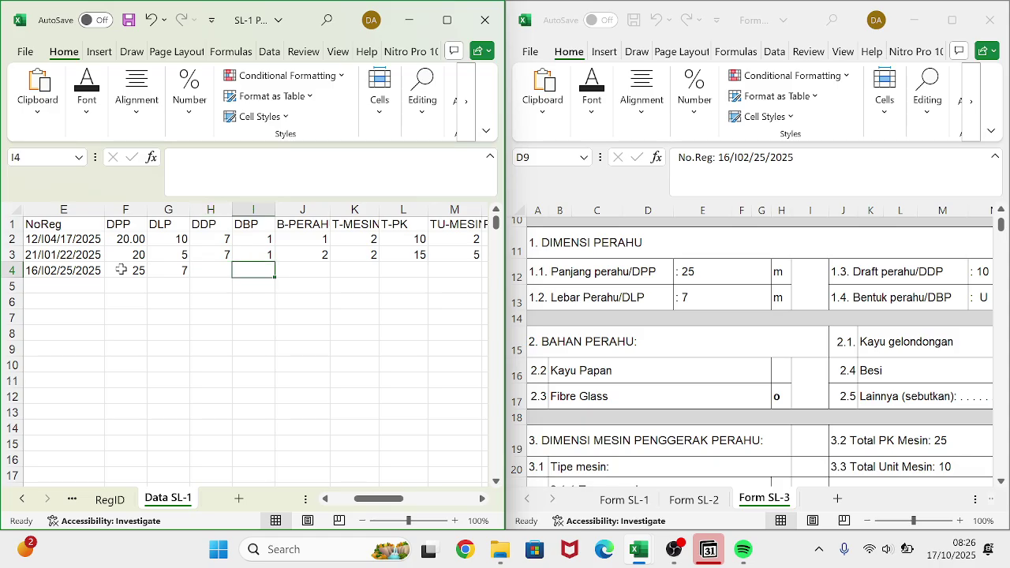
text(1)
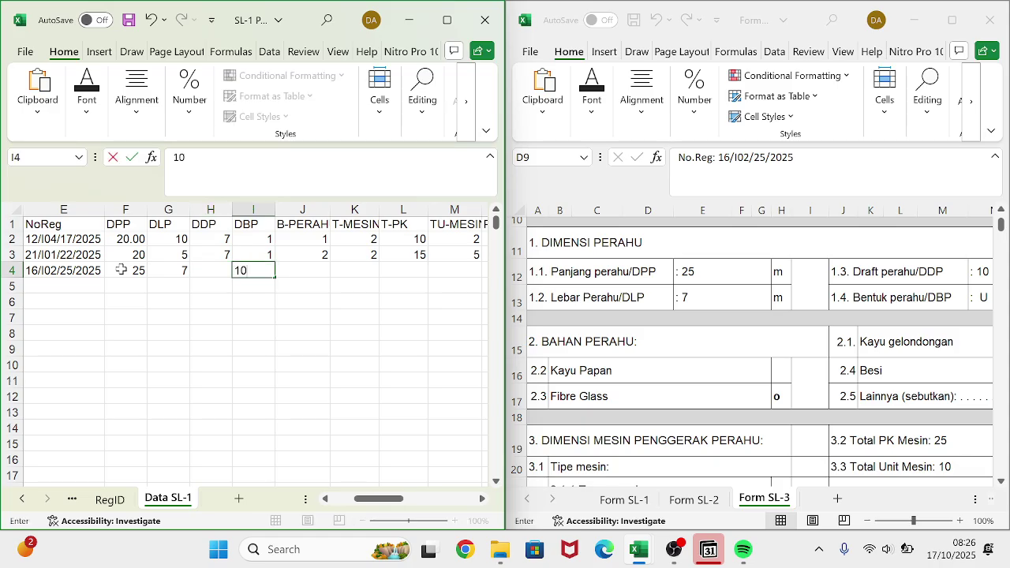
text(0)
scroll(709, 380, right, 3)
key(Tab)
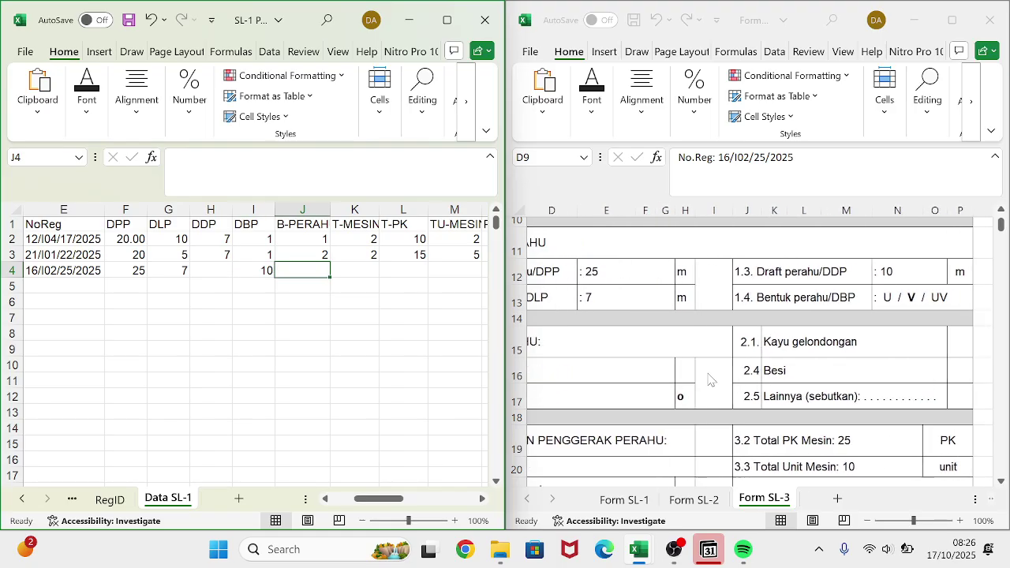
- Correct DDP in H4 to 10, then enter 3 in K4 and T-PK 3 in L4
text(2)
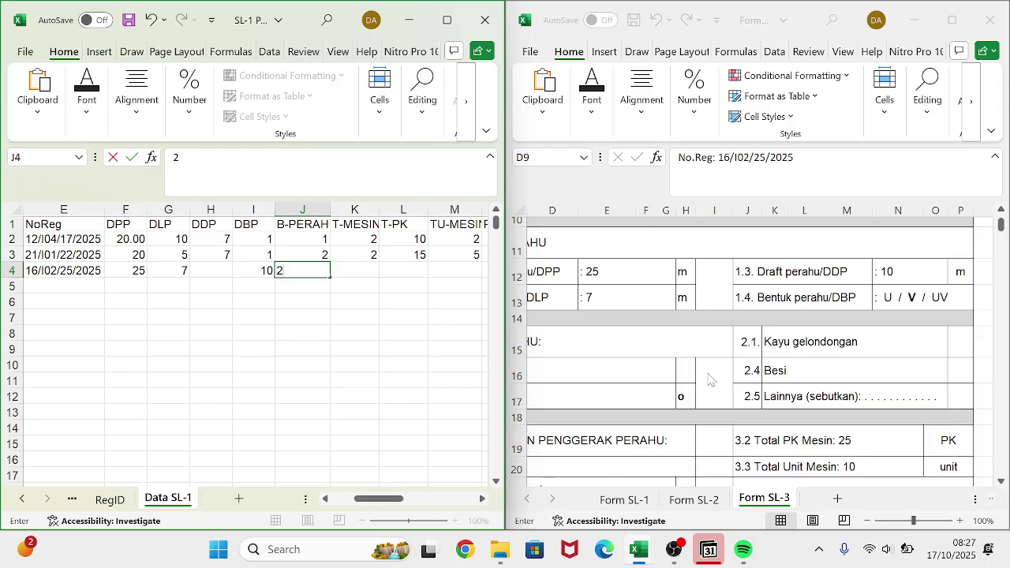
key(Tab)
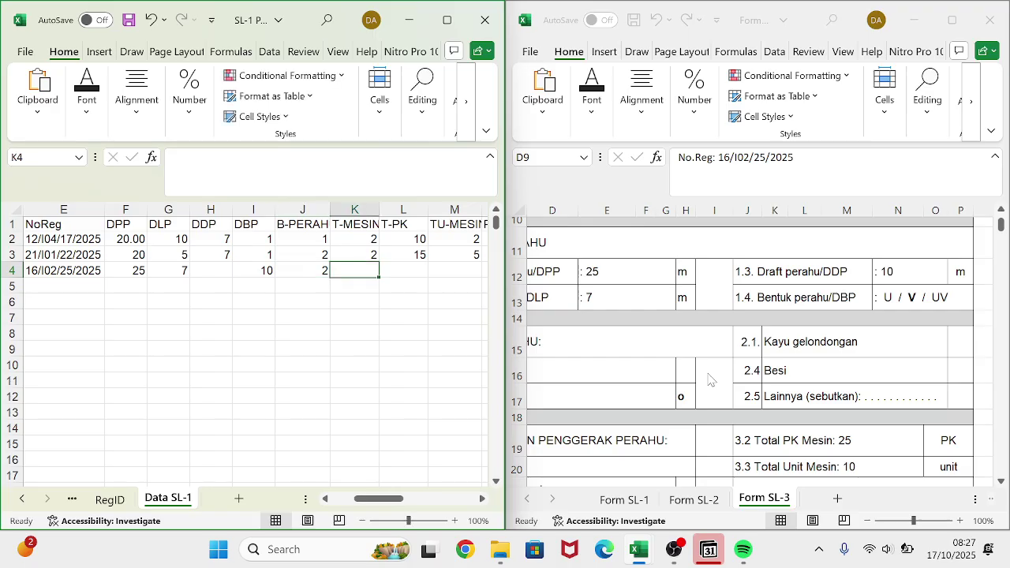
key(Left)
key(Left)
key(Left)
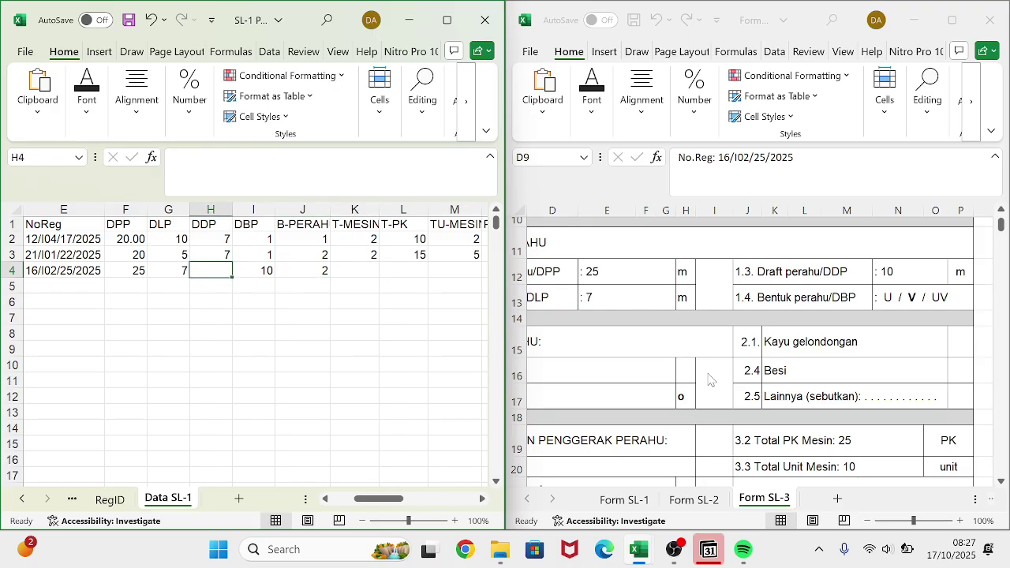
text(1)
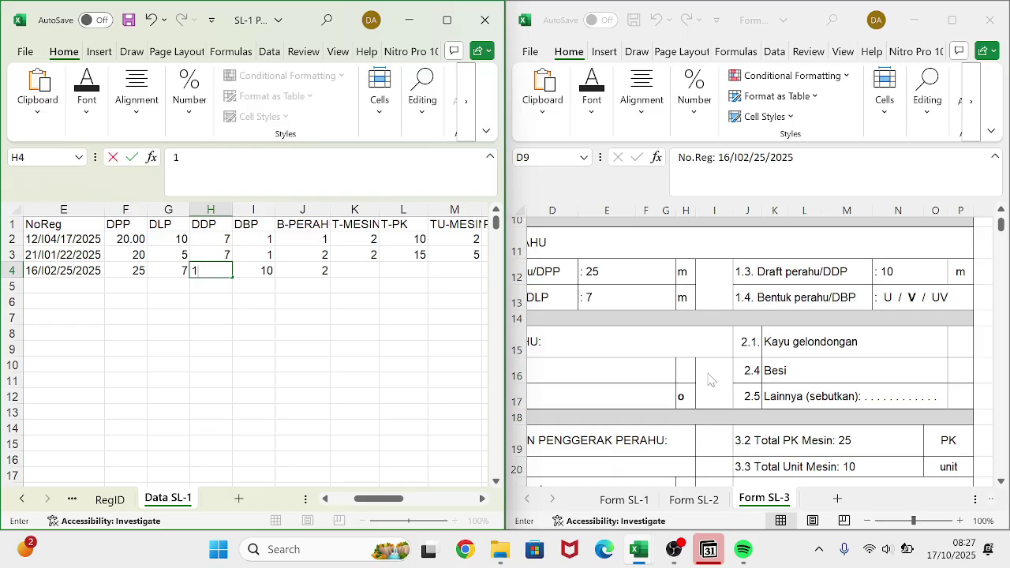
key(Tab)
key(Tab)
key(Tab)
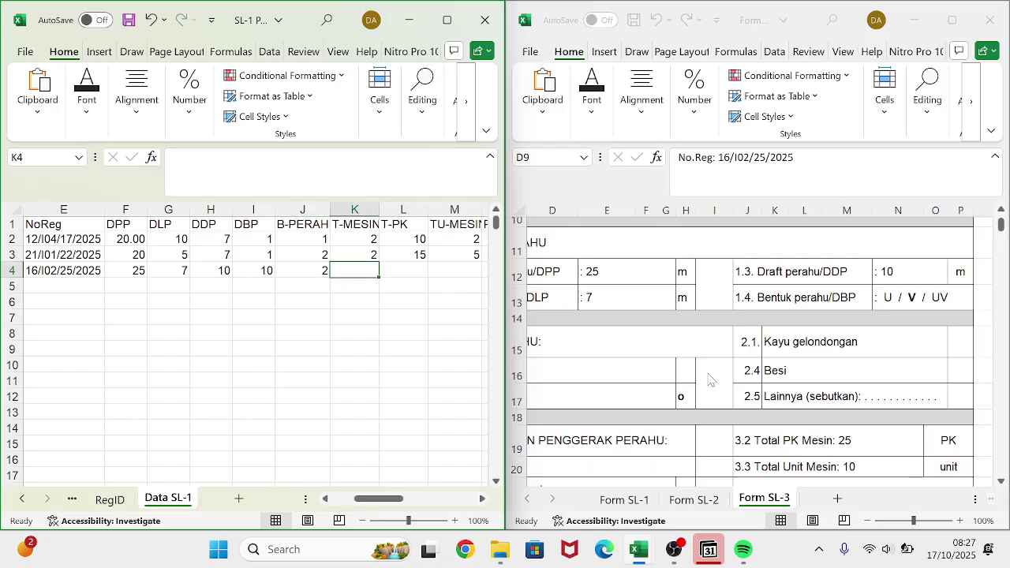
text(3)
key(Tab)
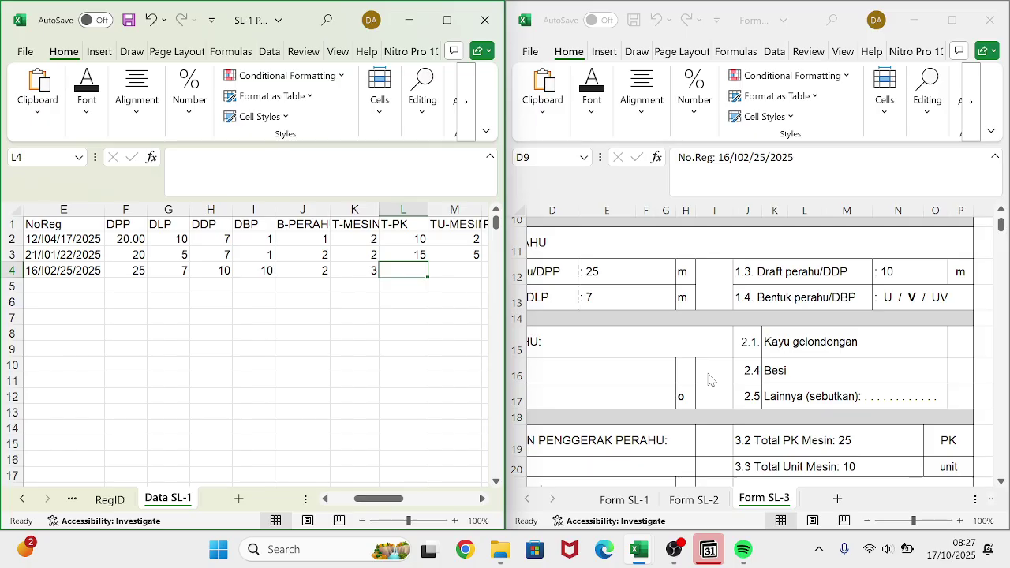
text(3)
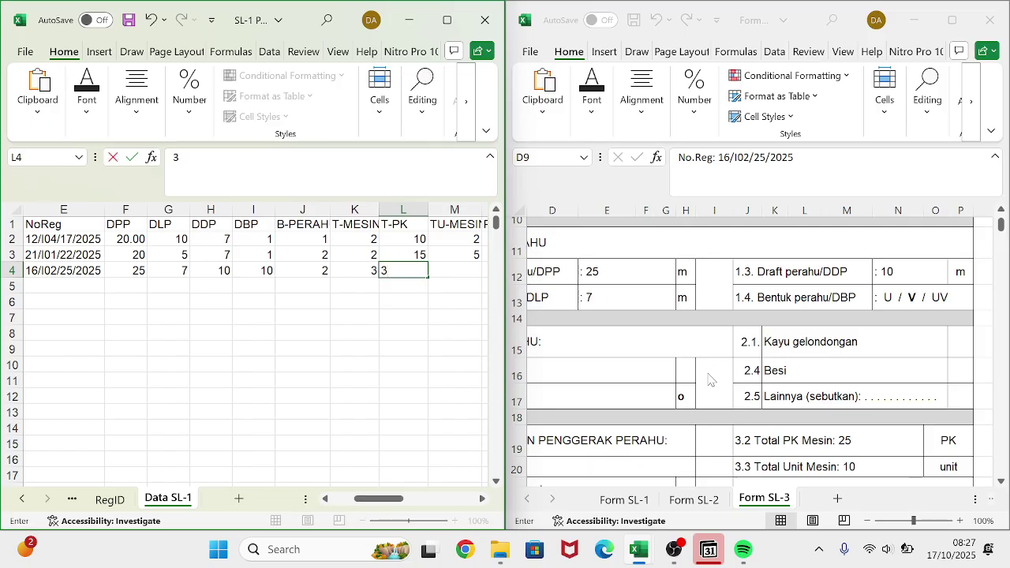
key(Tab)
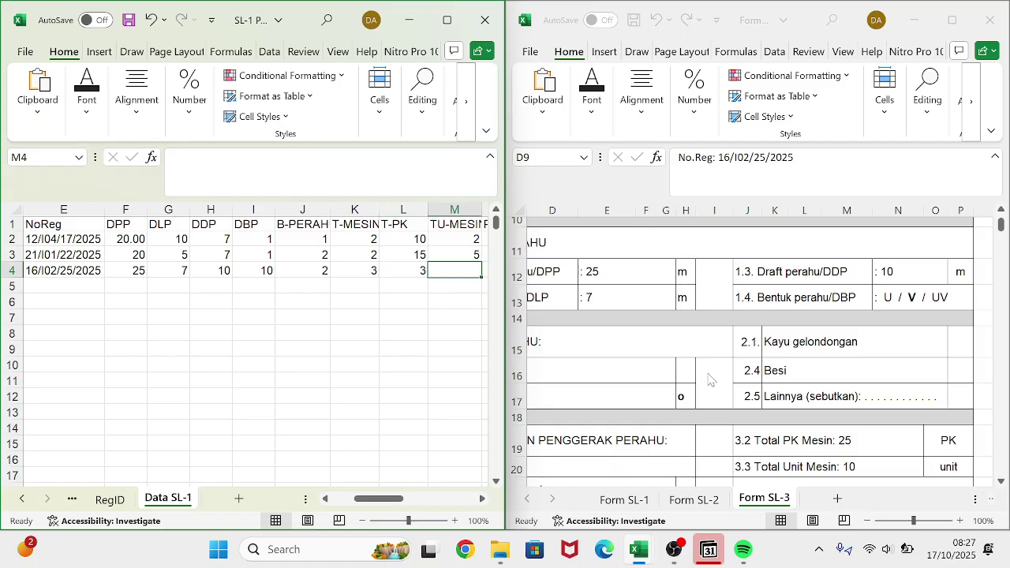
key(Left)
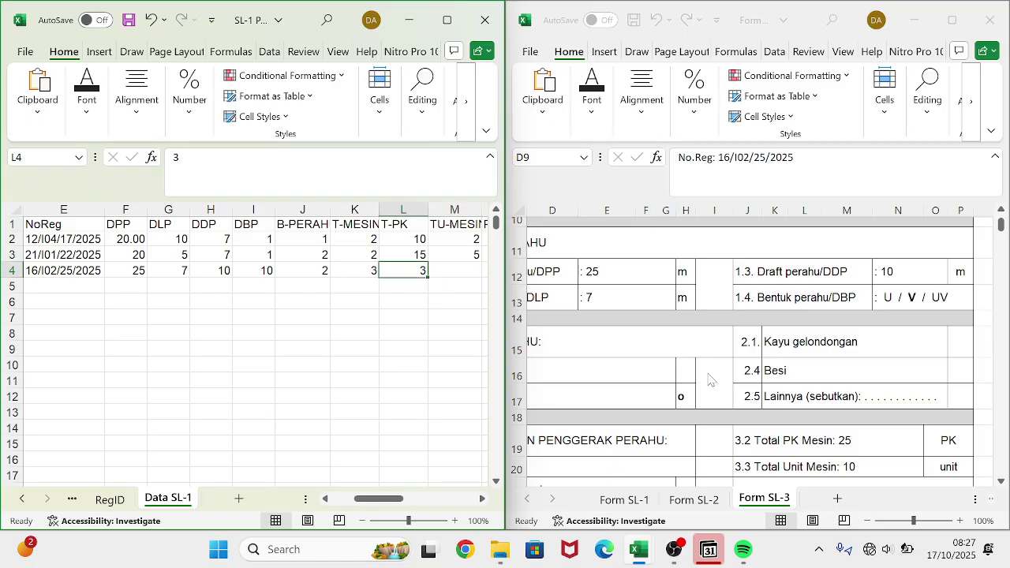
- Overwrite K4 and L4 of row 4 with new engine values 25 and 10
scroll(846, 349, down, 1)
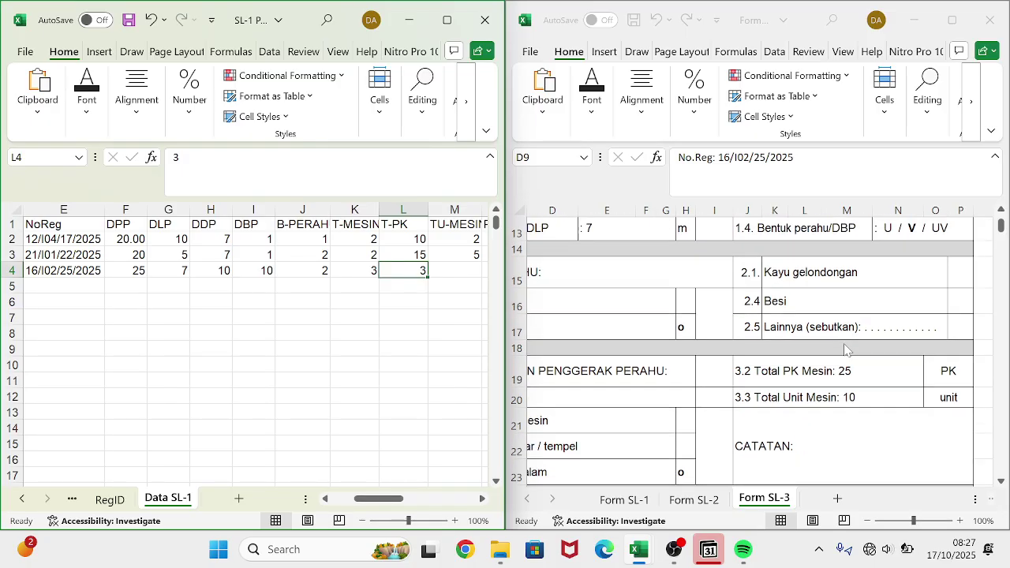
click(370, 269)
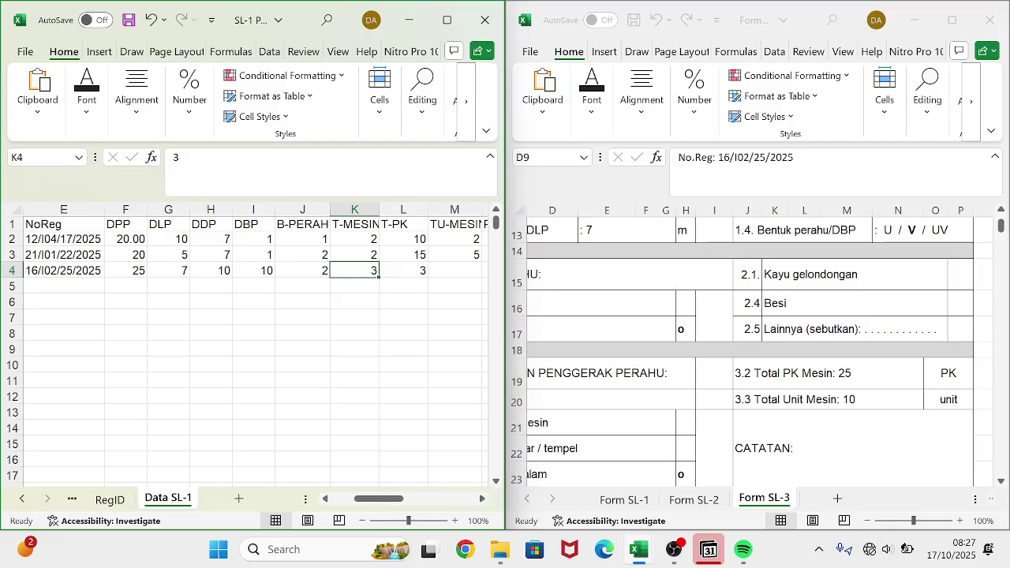
text(3)
text(25)
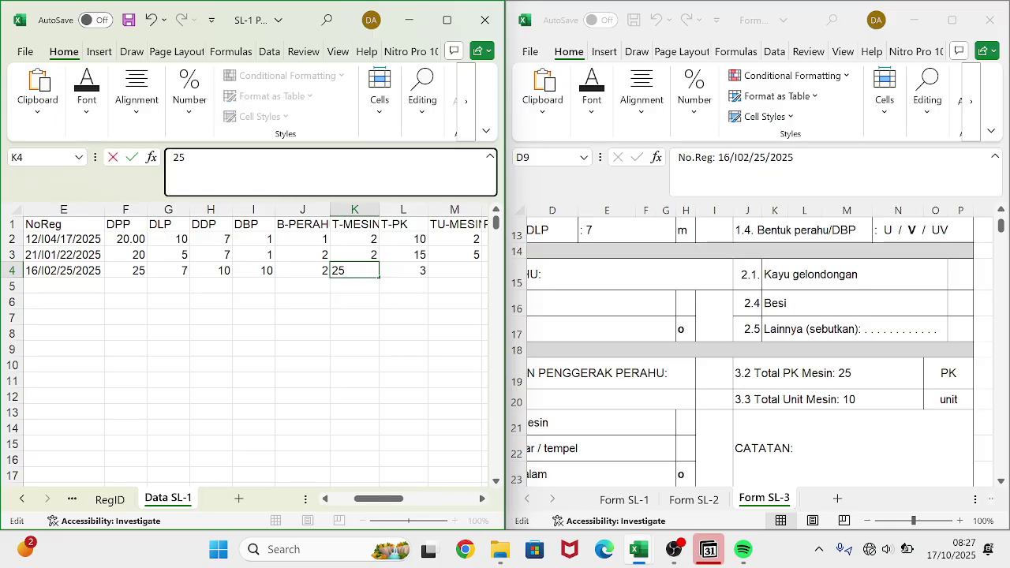
key(Return)
click(403, 286)
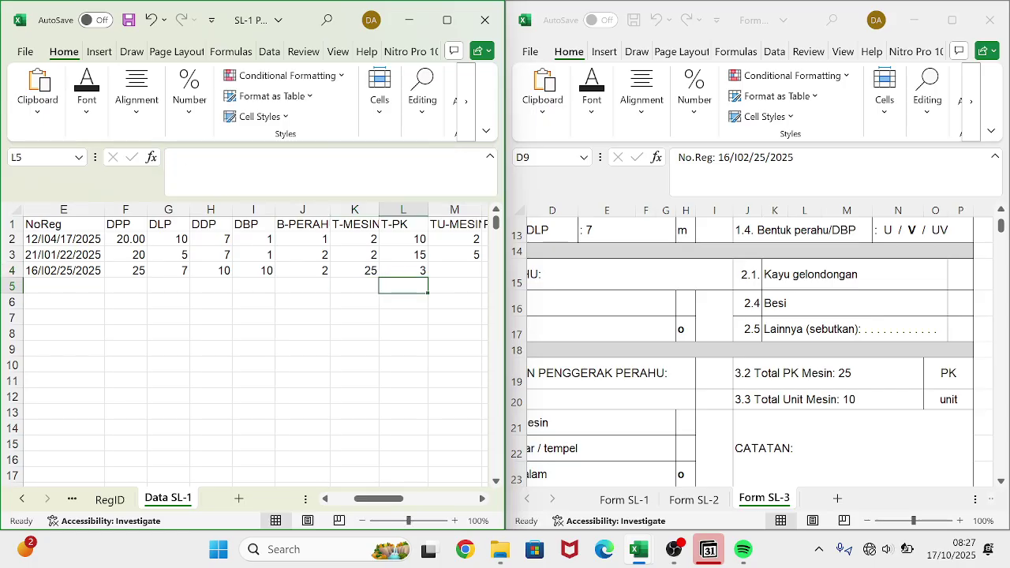
click(402, 270)
text(1)
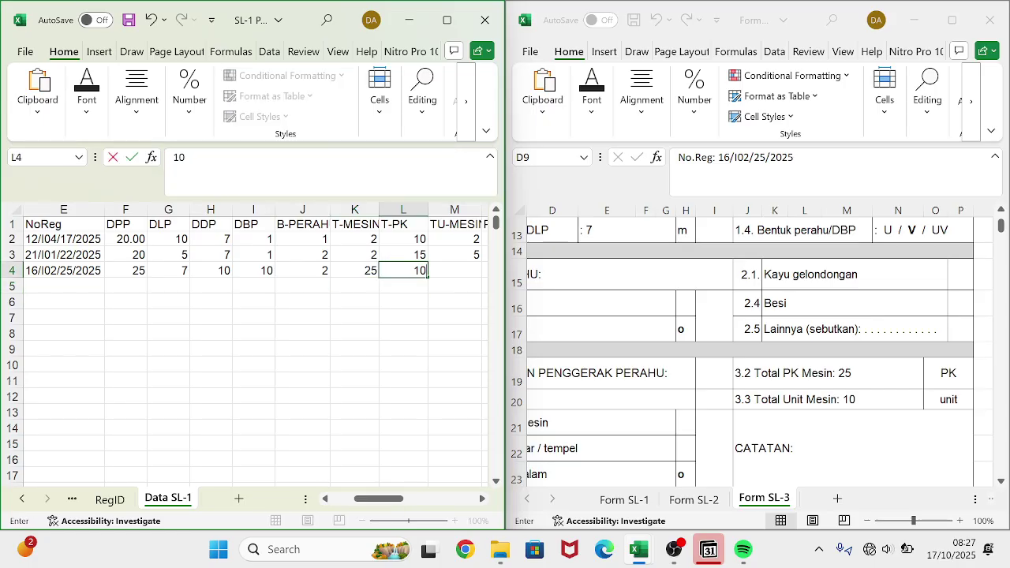
text(0)
key(Return)
key(Right)
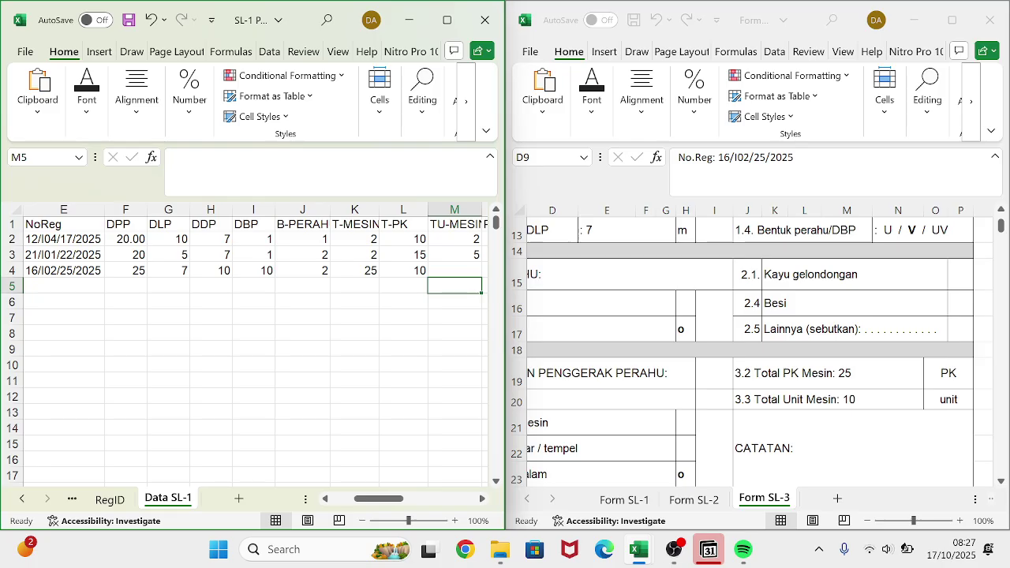
key(Up)
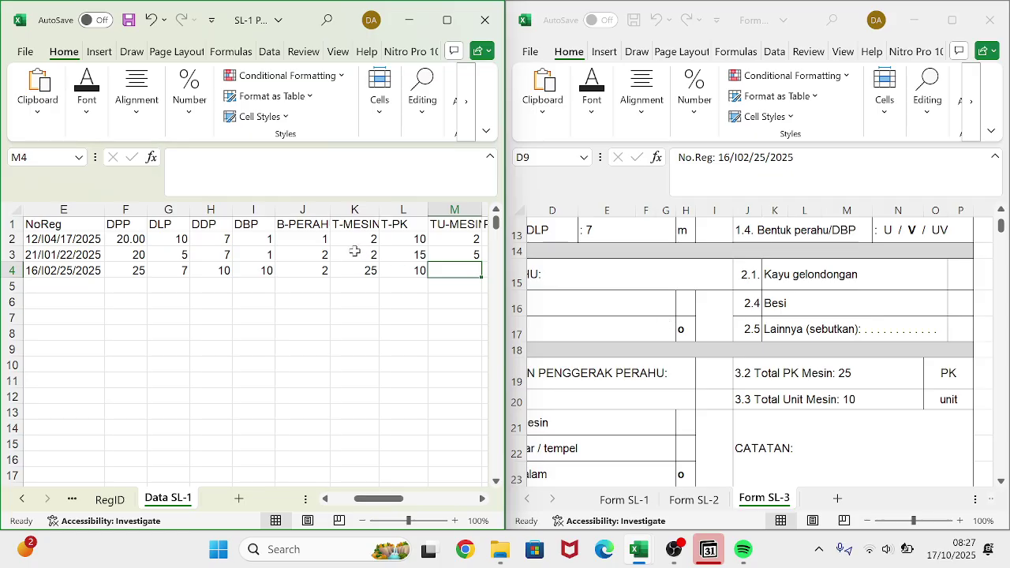
- Correct L4 to T-PK 25 and set M4 to 10 via the formula bar
click(402, 273)
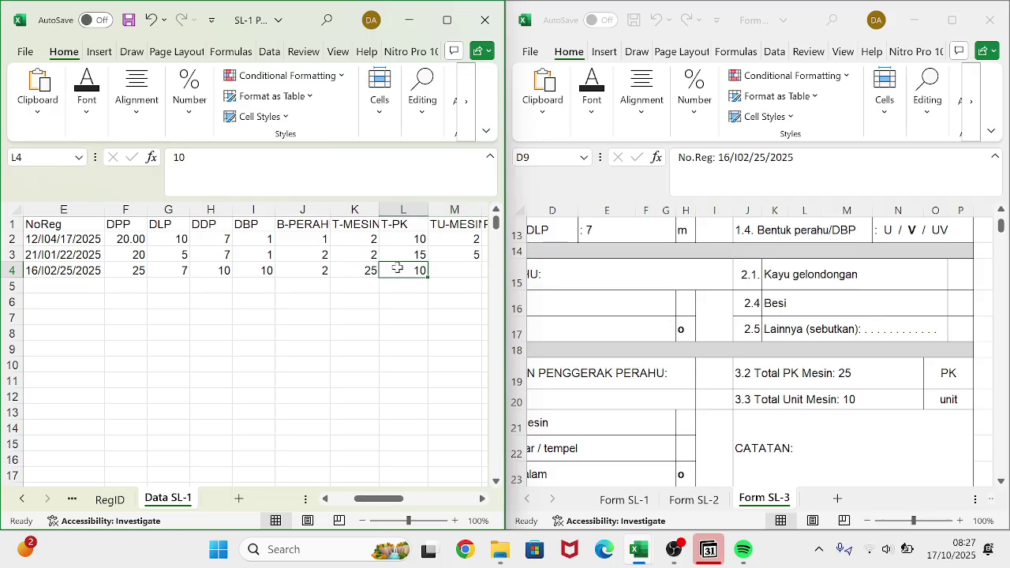
click(168, 166)
double_click(168, 166)
text(25)
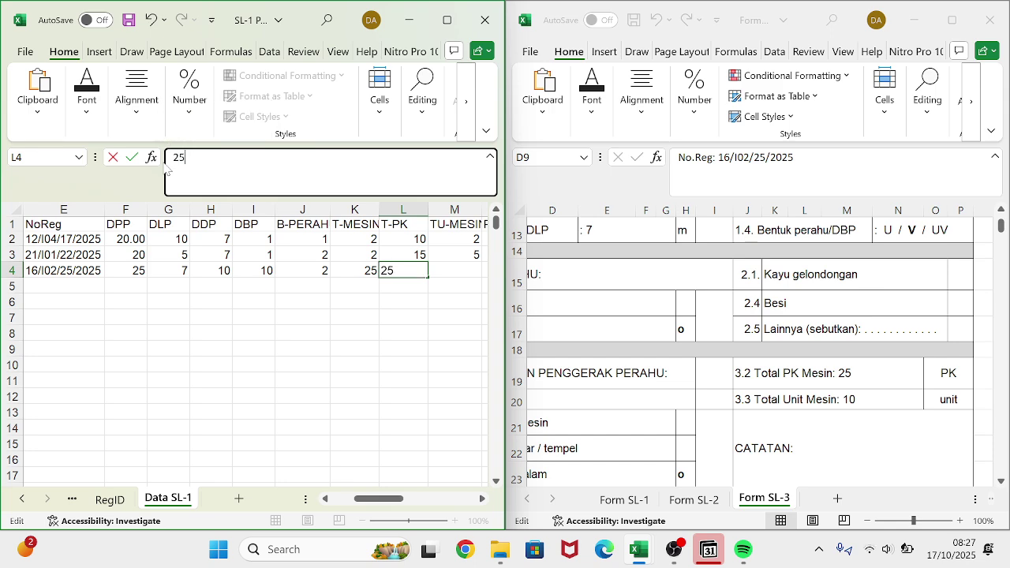
key(Return)
key(Right)
key(Up)
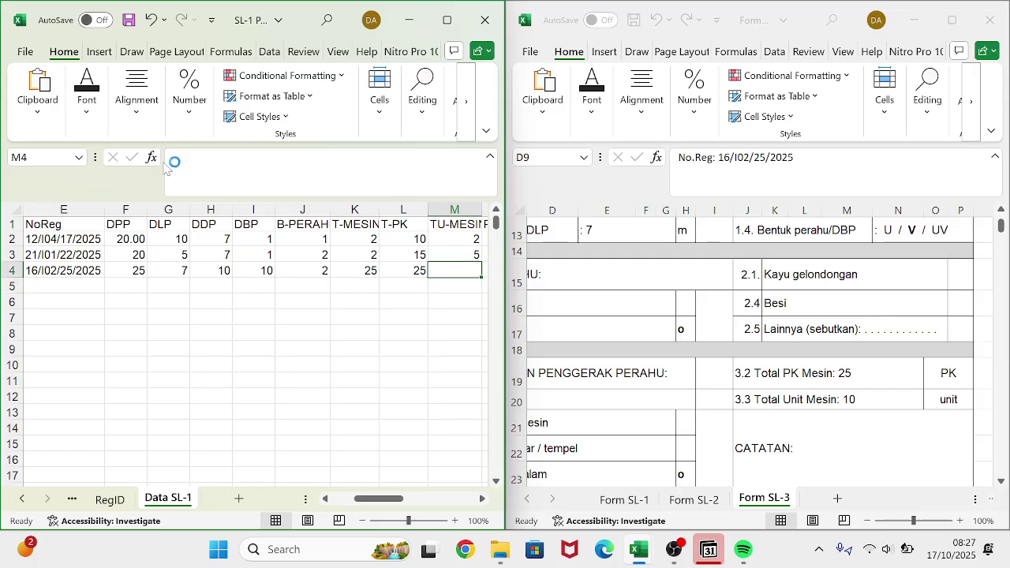
click(189, 160)
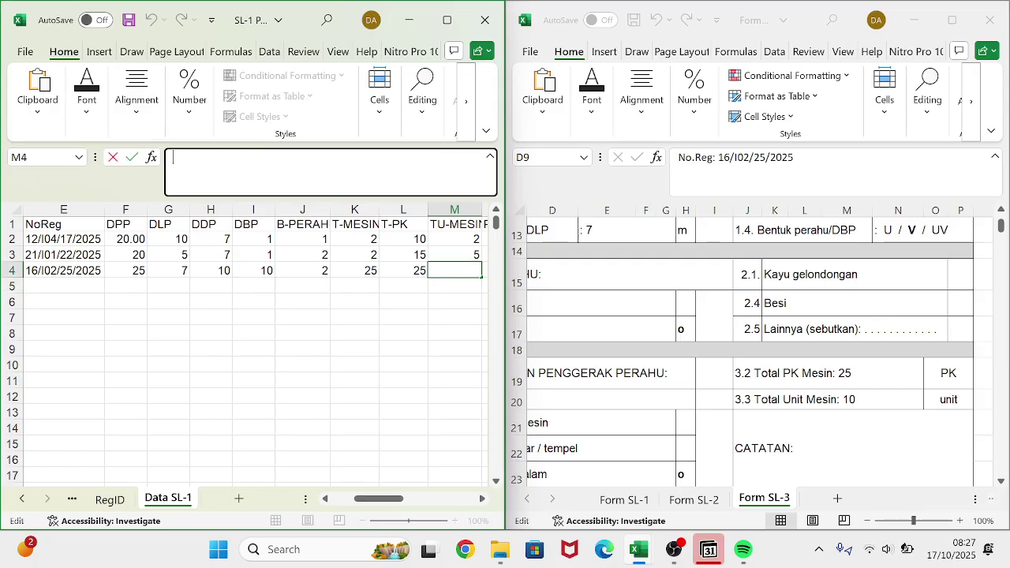
key(Return)
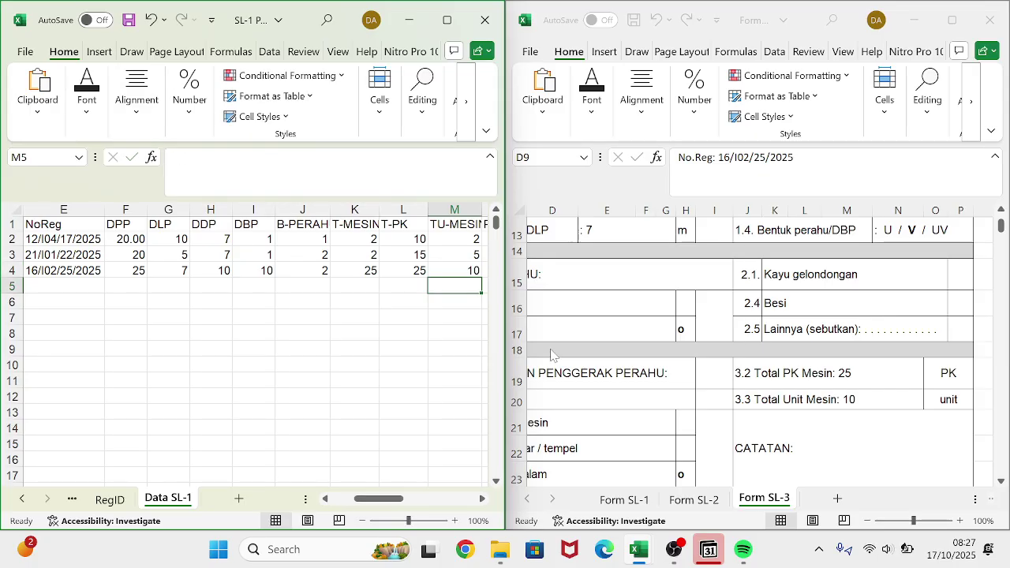
- Reset K4 to 3 and change J3 from 2 to 1
scroll(556, 355, left, 3)
scroll(559, 355, down, 2)
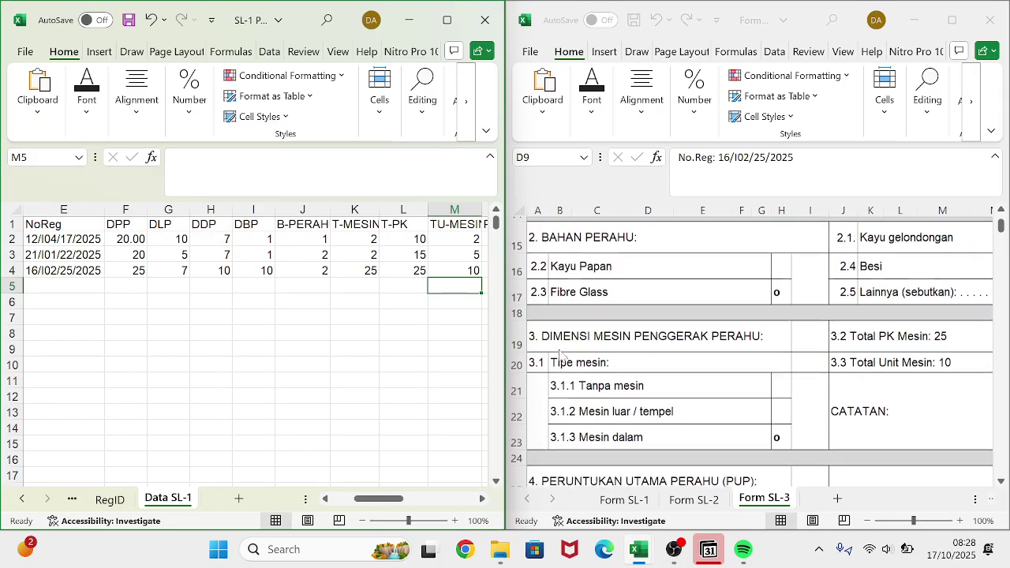
scroll(559, 356, up, 1)
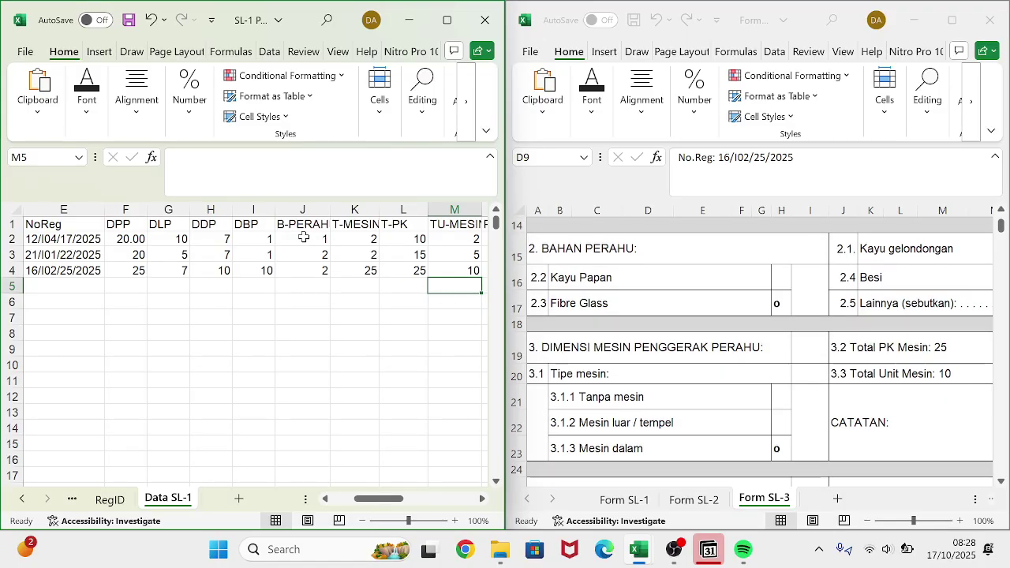
click(362, 268)
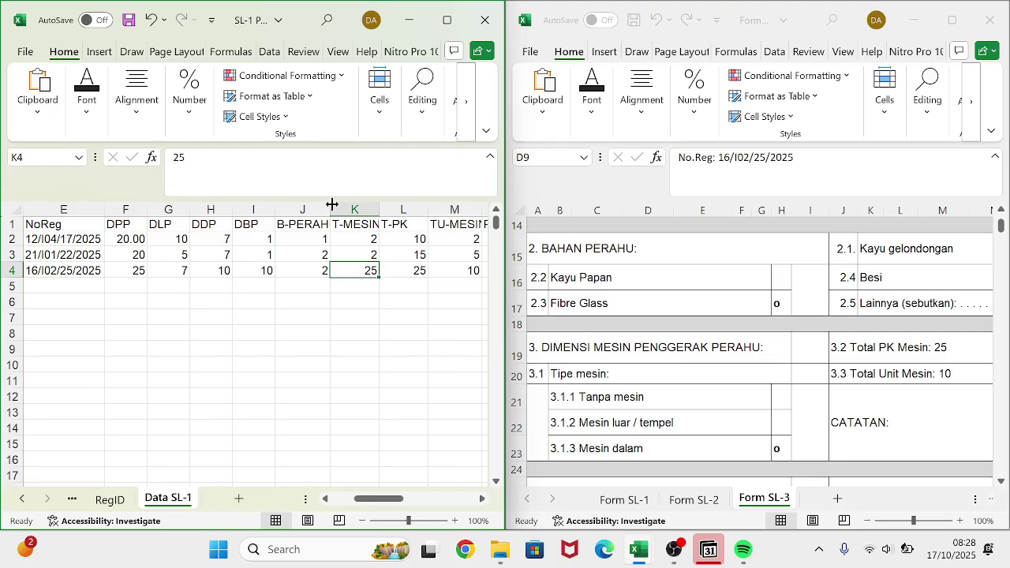
click(178, 157)
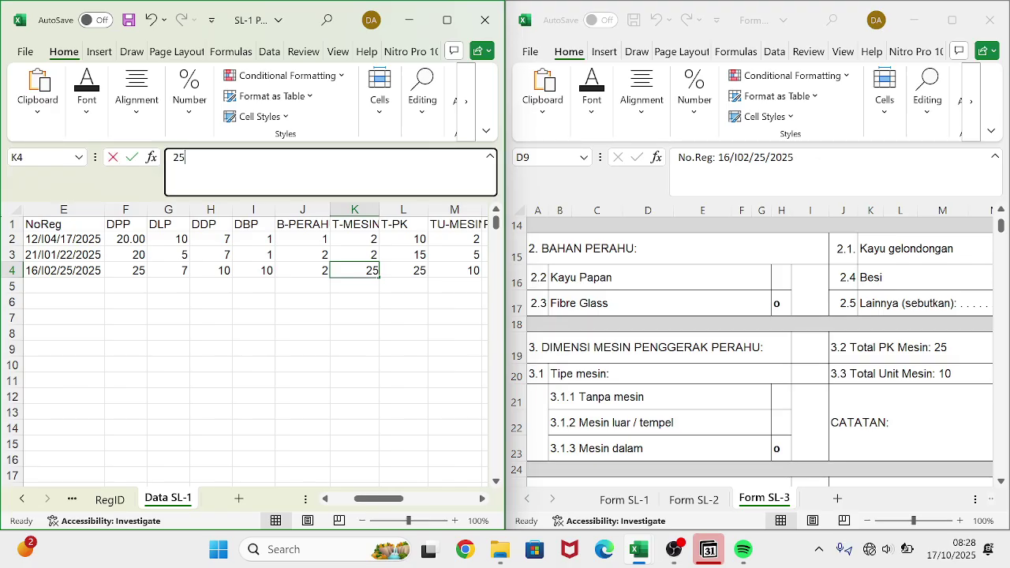
double_click(178, 157)
text(3)
key(Return)
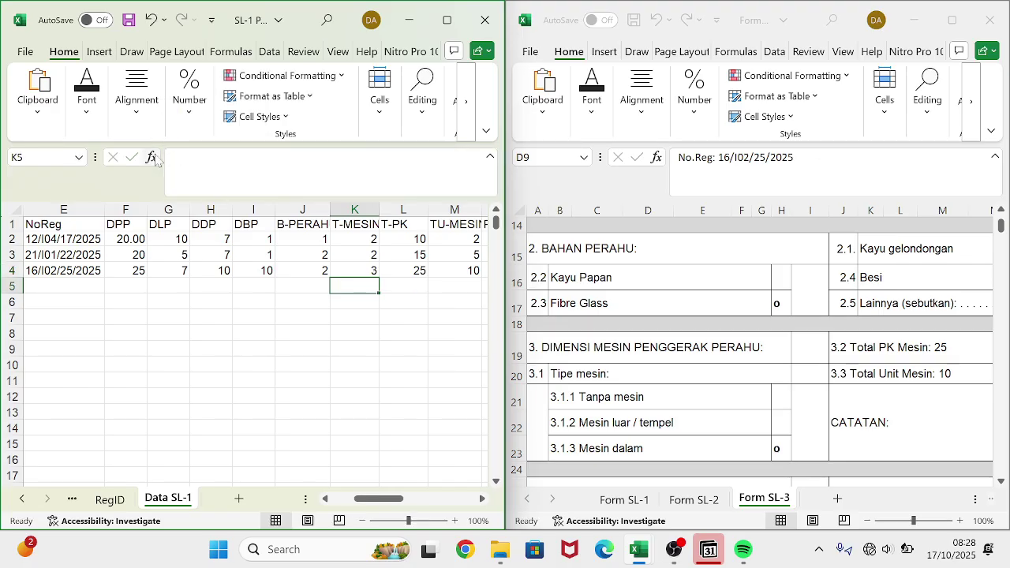
click(316, 256)
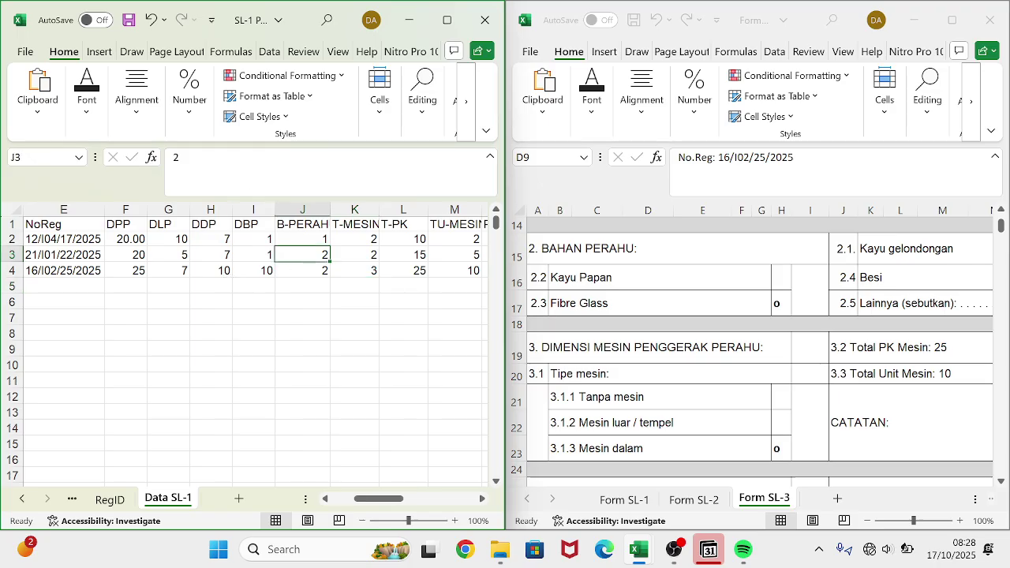
double_click(163, 164)
text(1)
key(Return)
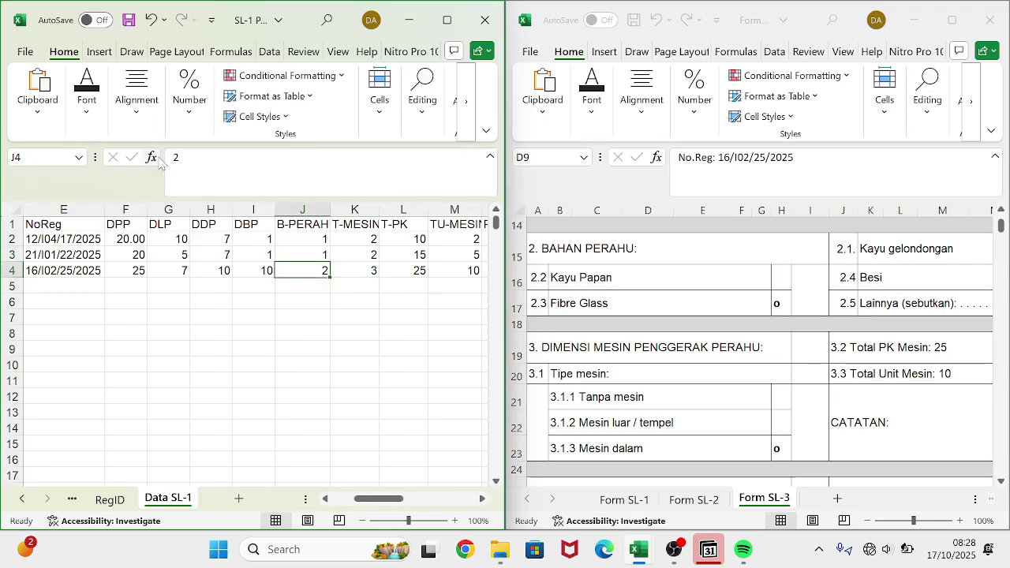
- Select cell O4 on Data SL-1 as the destination for the gear codes
scroll(298, 268, right, 3)
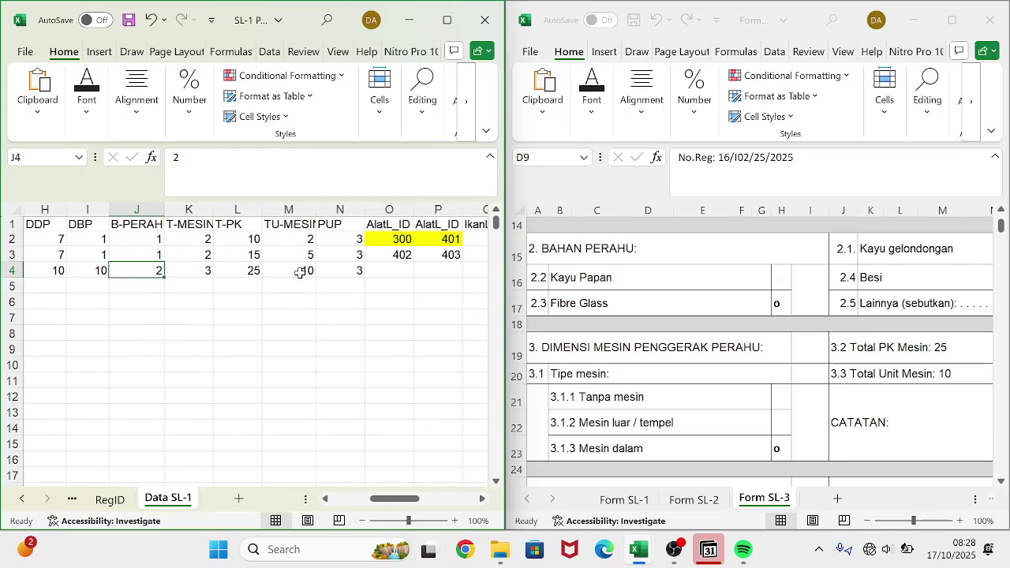
click(378, 273)
scroll(703, 428, down, 3)
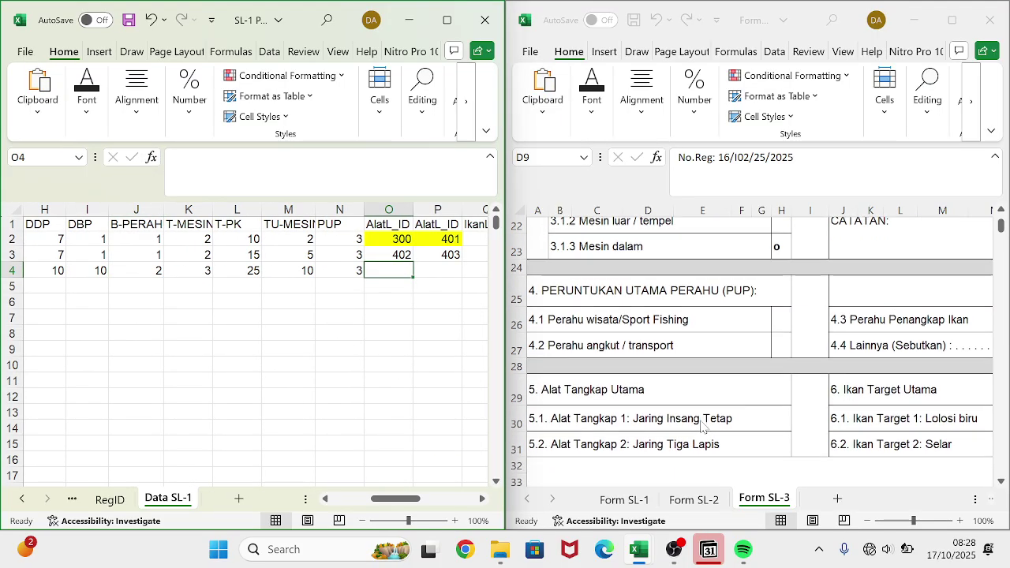
scroll(704, 398, right, 3)
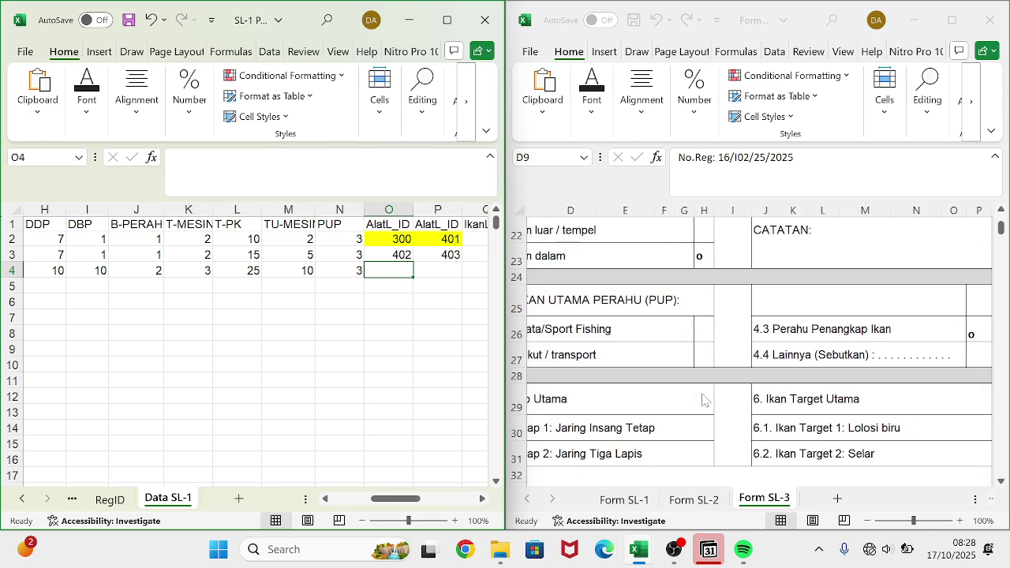
scroll(703, 399, left, 3)
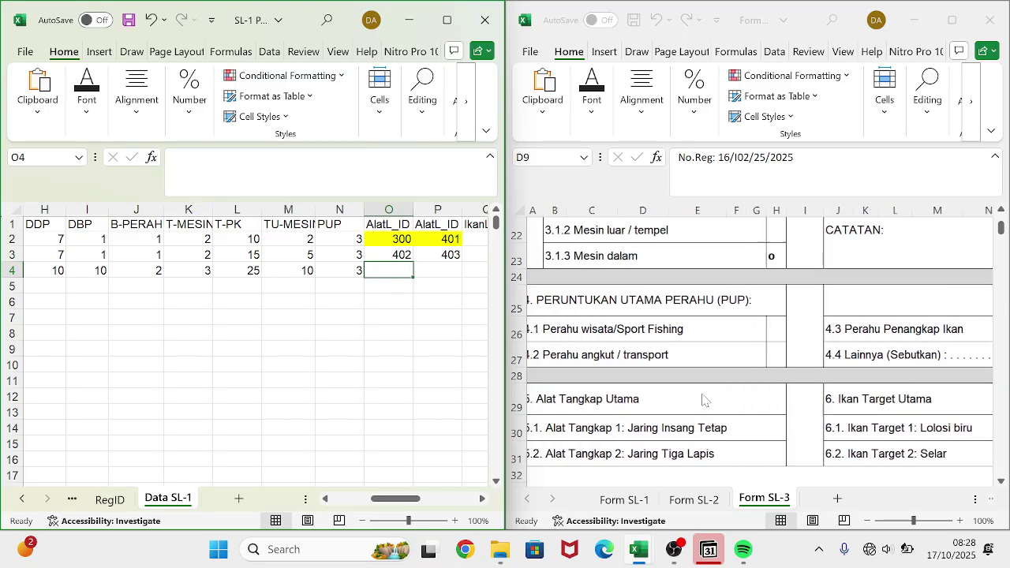
scroll(705, 400, down, 3)
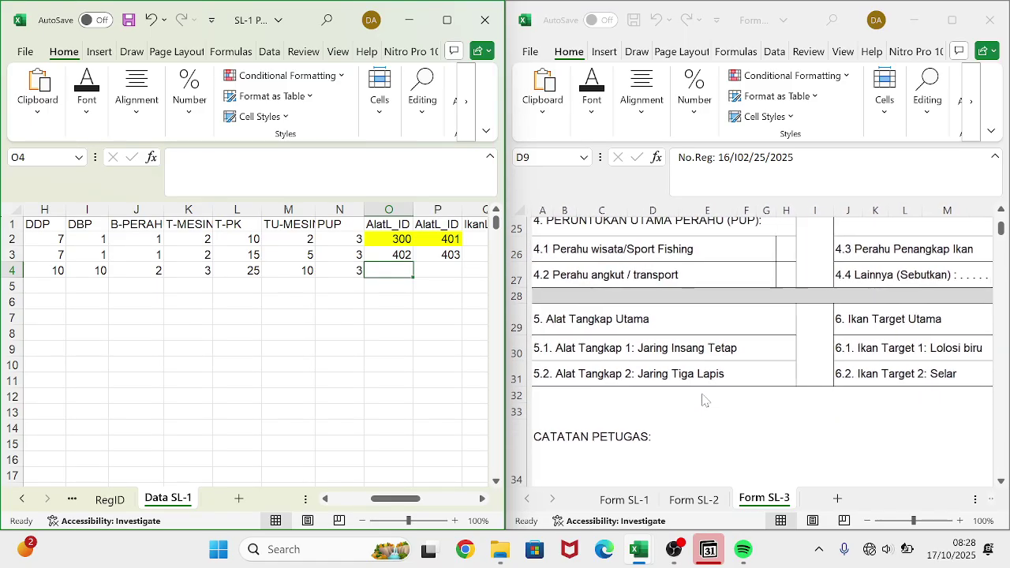
scroll(704, 400, up, 1)
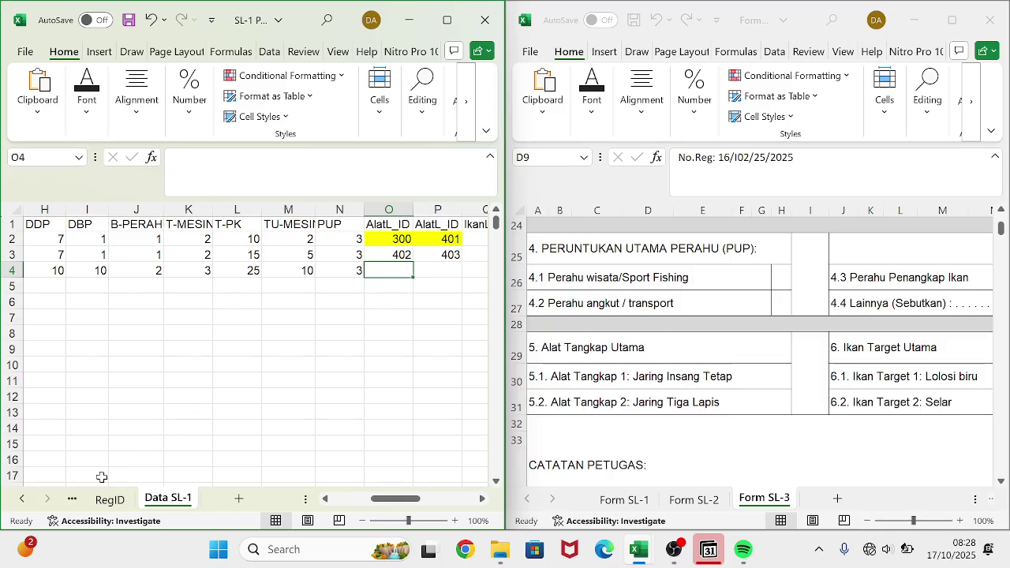
- Copy gear codes 404 and 405 from A13:A14 on the AlatL_ID sheet
click(73, 502)
click(73, 502)
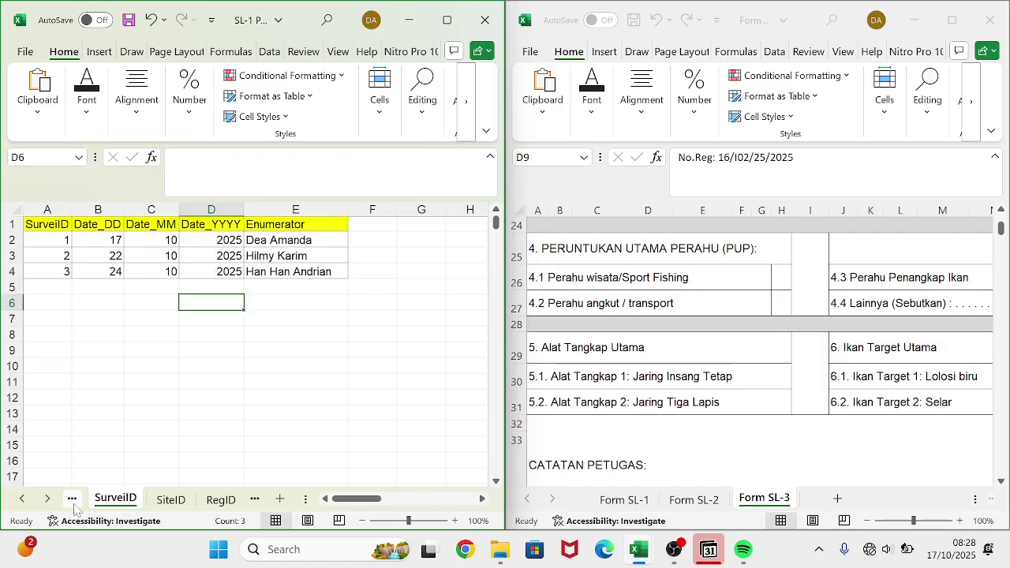
click(72, 502)
click(72, 501)
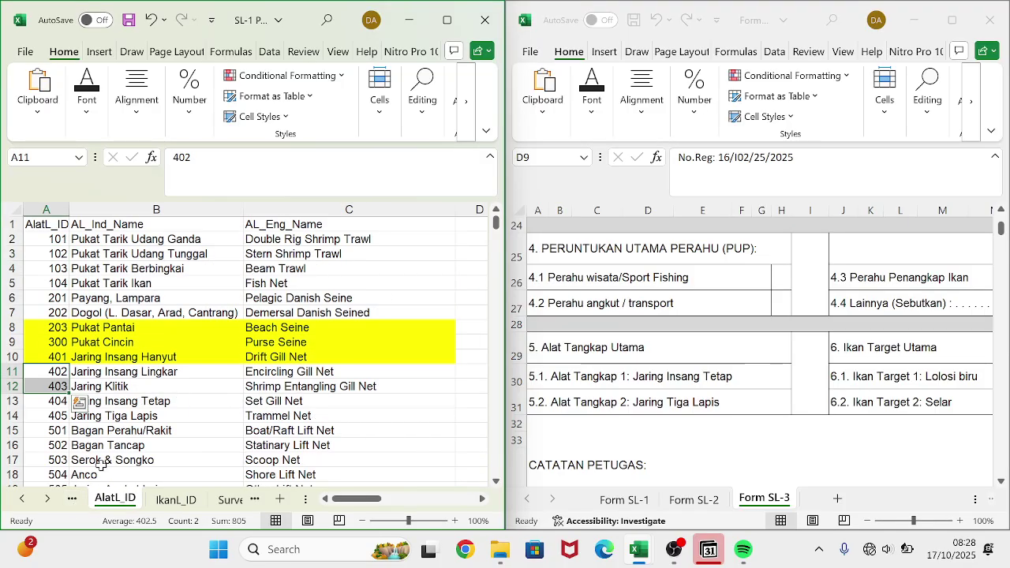
click(42, 404)
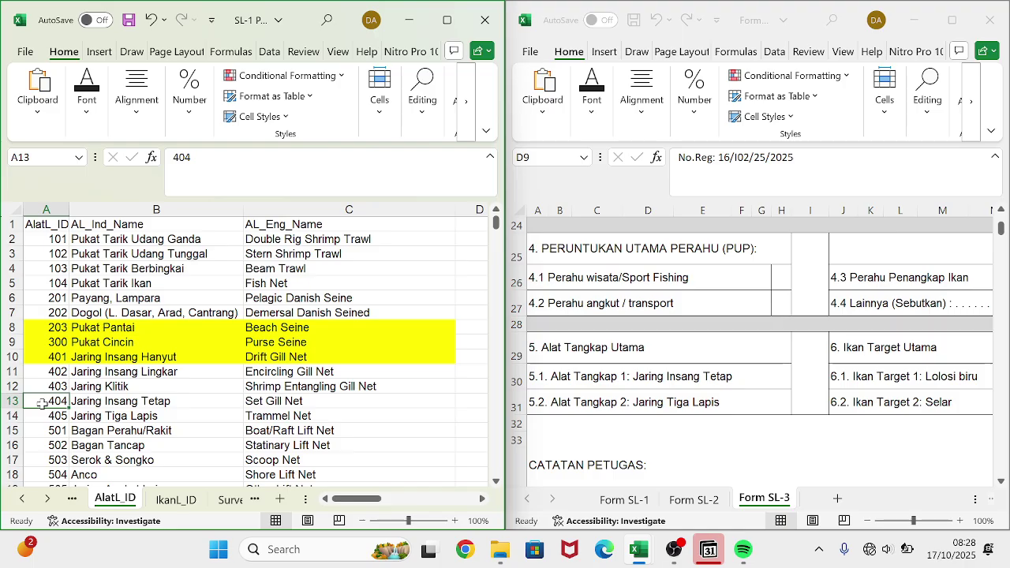
drag(42, 404, 42, 417)
key(ctrl+c)
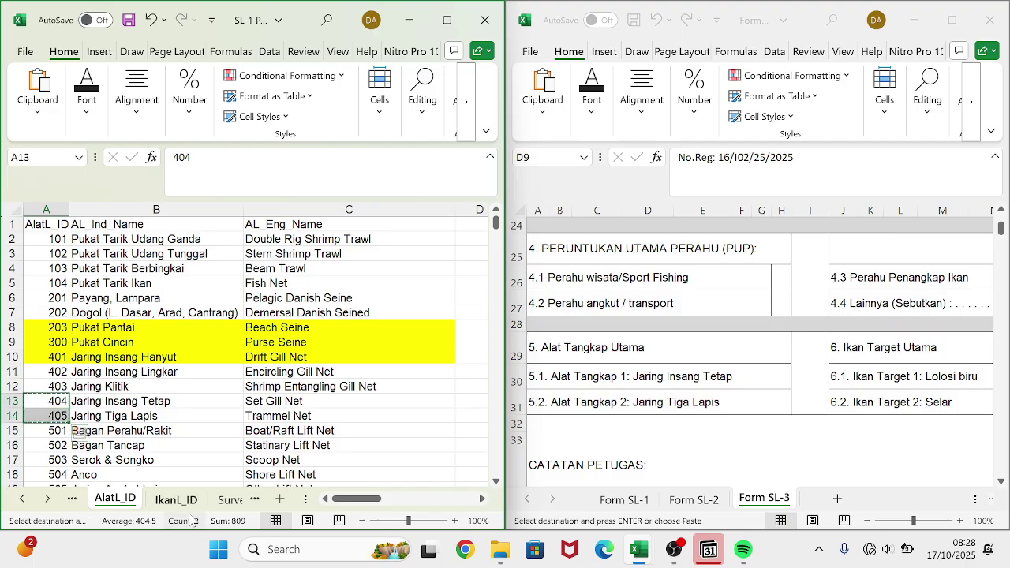
- Paste 404 and 405 into O4:P4 on the Data SL-1 sheet
click(230, 500)
click(233, 500)
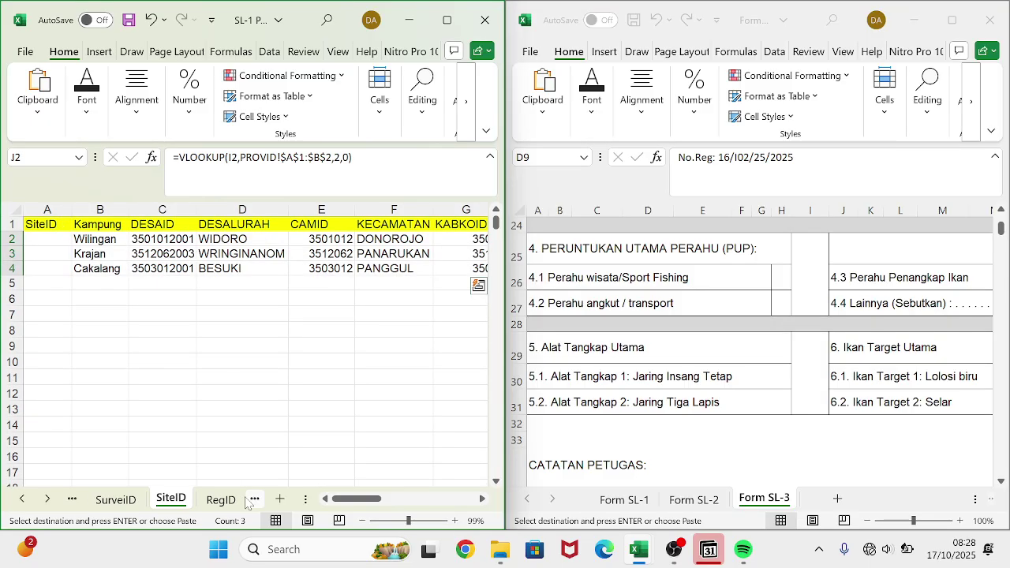
click(225, 500)
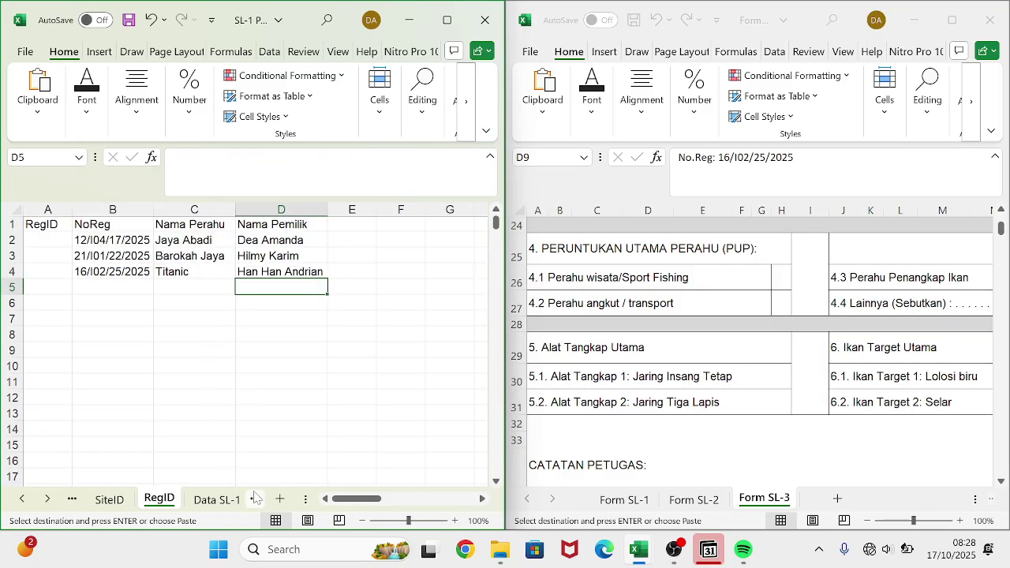
click(223, 501)
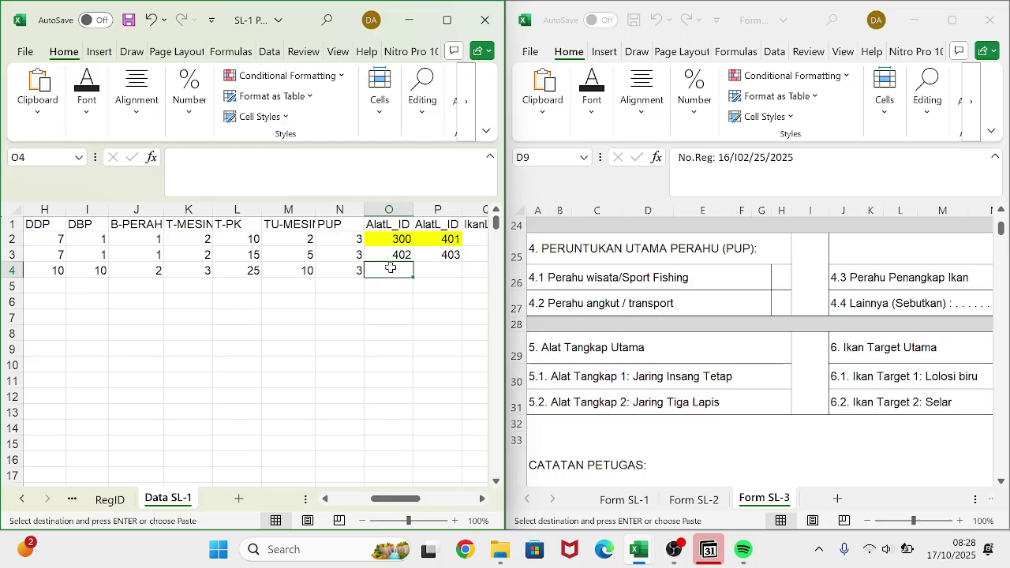
click(37, 111)
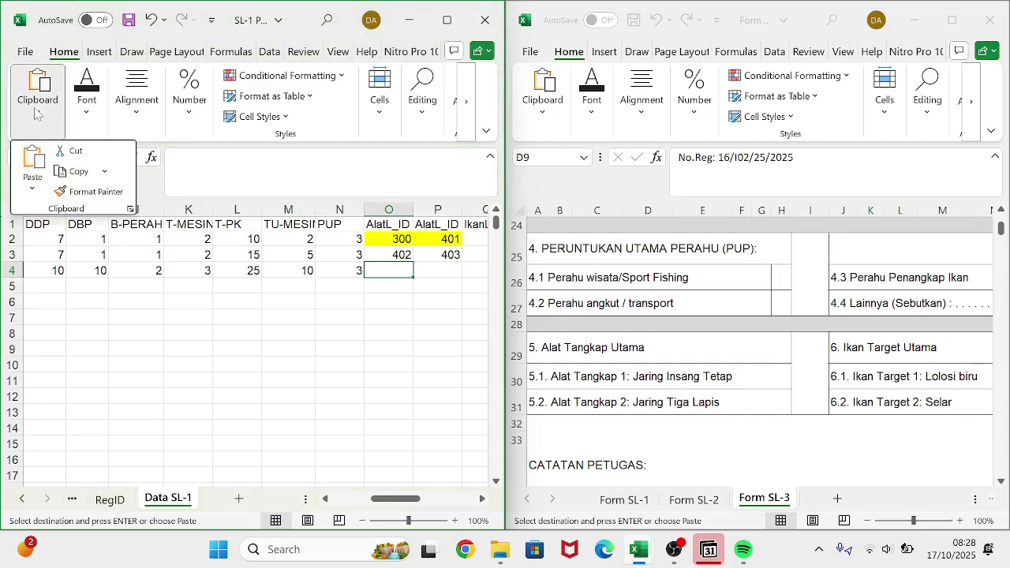
click(32, 187)
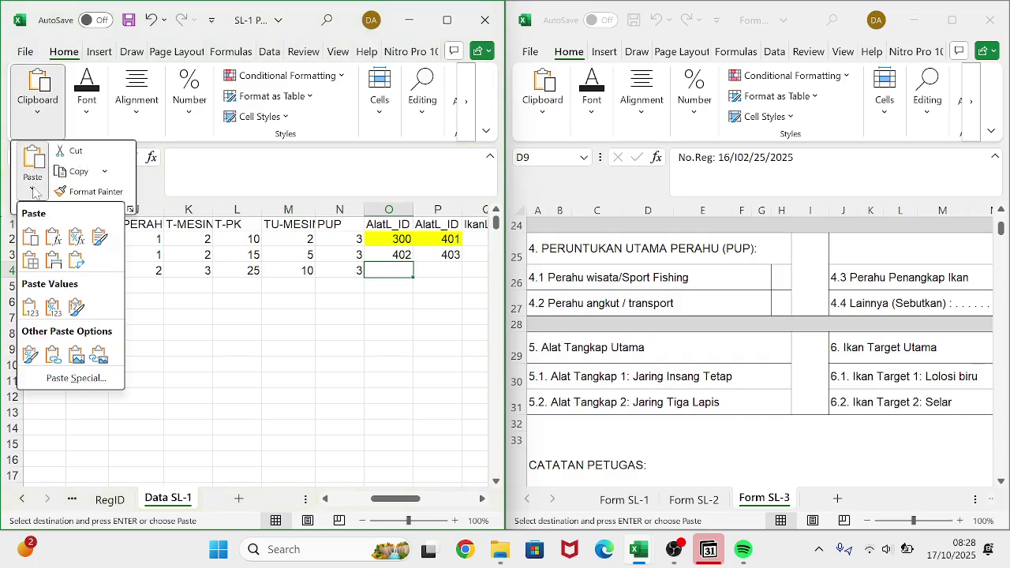
click(76, 267)
scroll(309, 338, right, 3)
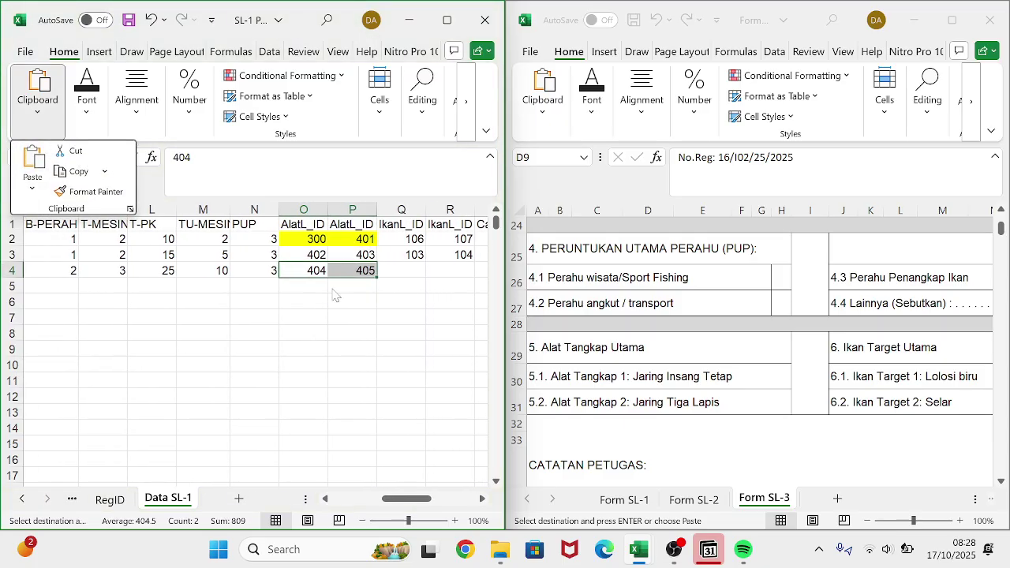
scroll(786, 400, right, 1)
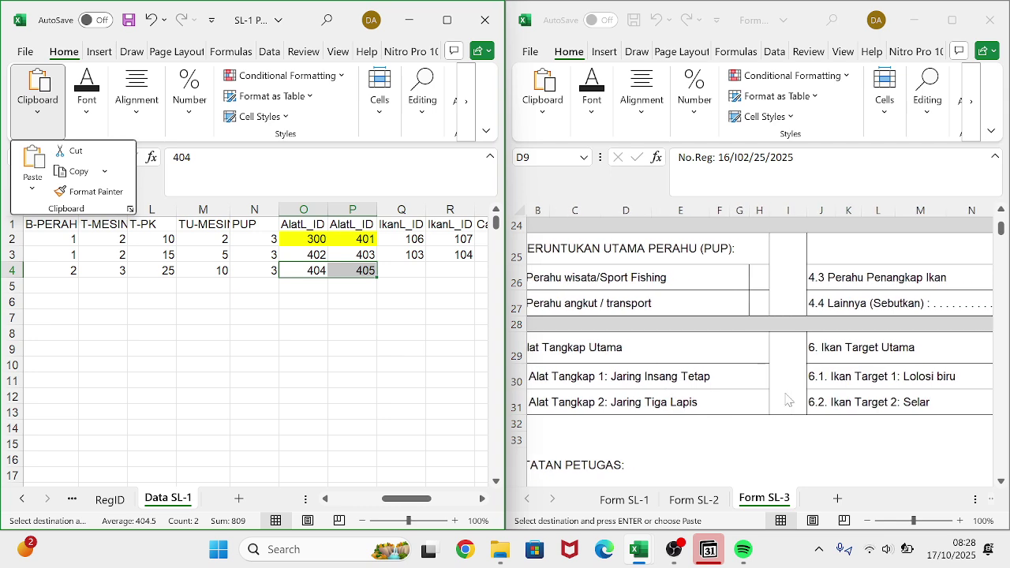
- Copy fish codes 105 and 106 from A6:A7 on the IkanL_ID sheet
click(72, 499)
click(72, 500)
click(72, 499)
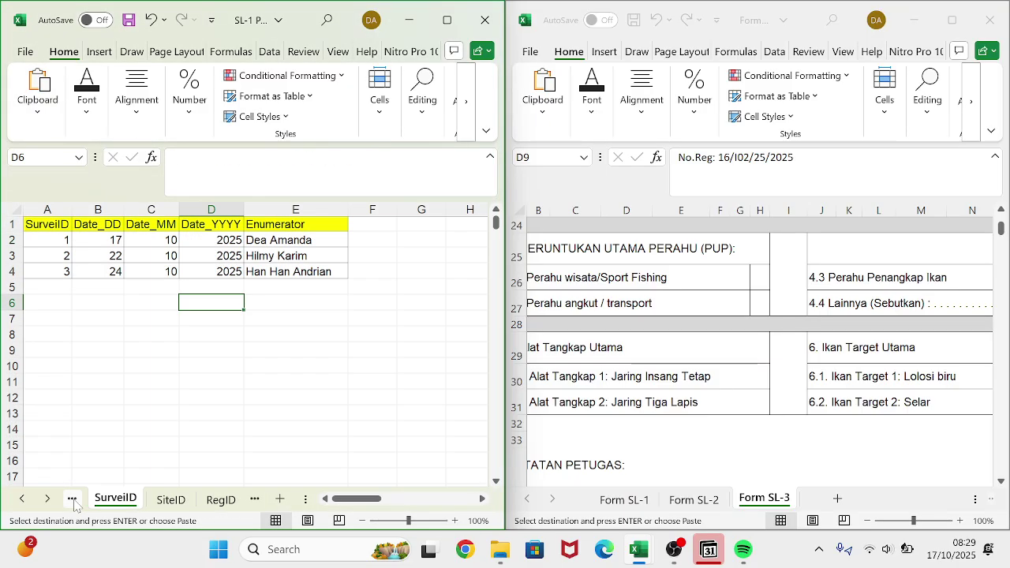
click(72, 500)
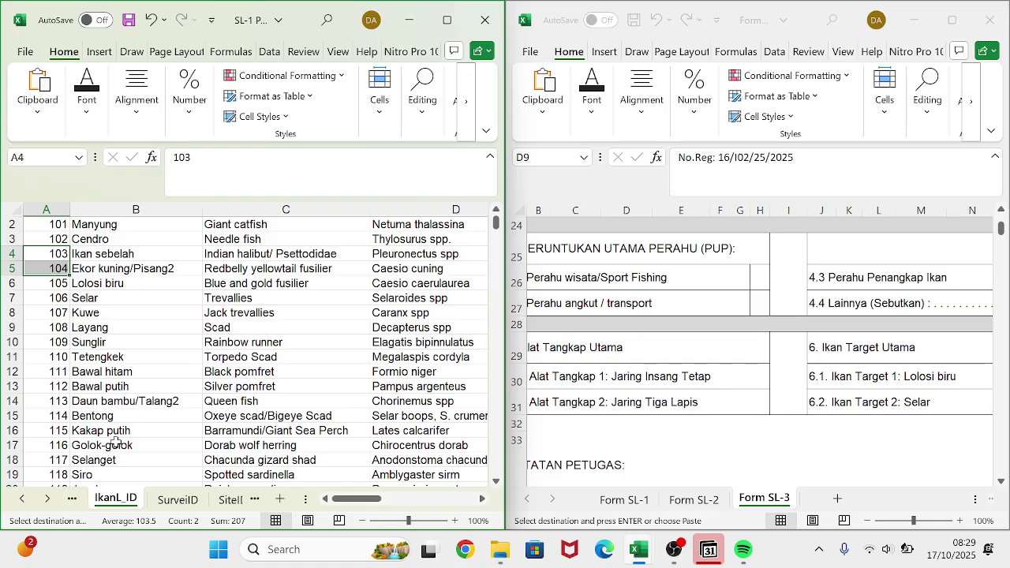
click(101, 344)
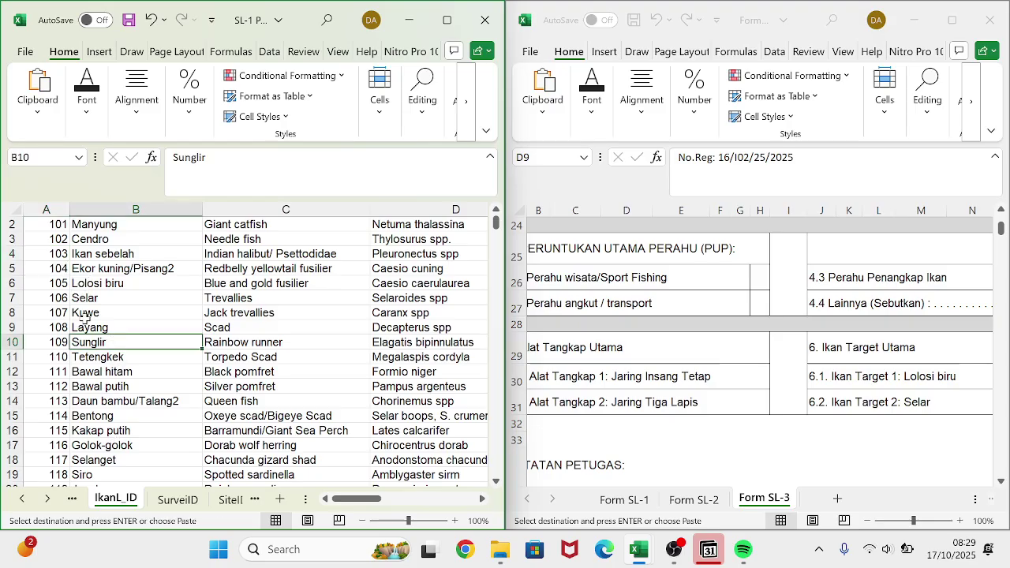
drag(55, 285, 60, 297)
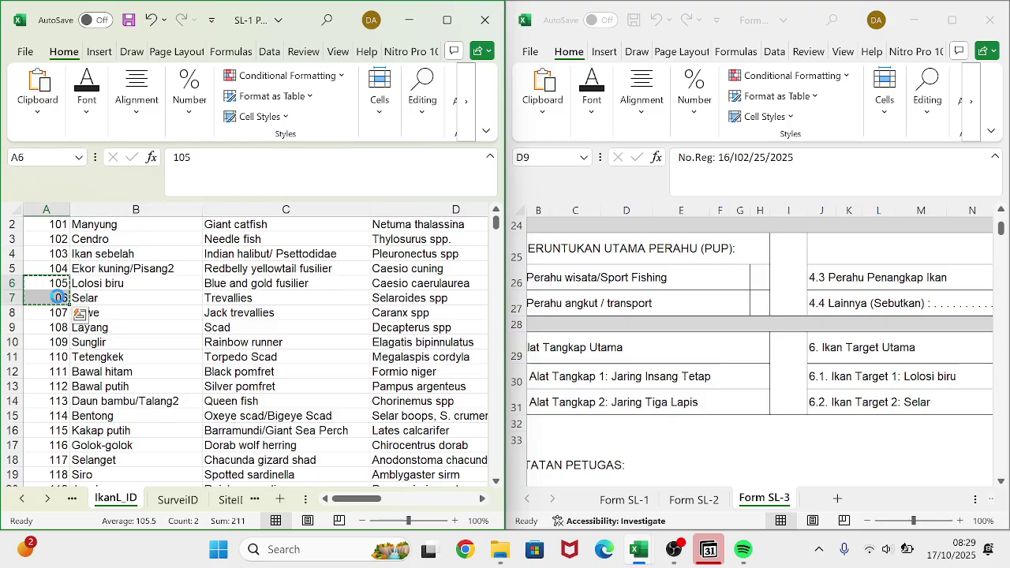
key(ctrl+c)
- Paste 105 and 106 into Q4:R4 on the Data SL-1 sheet
click(227, 504)
click(228, 505)
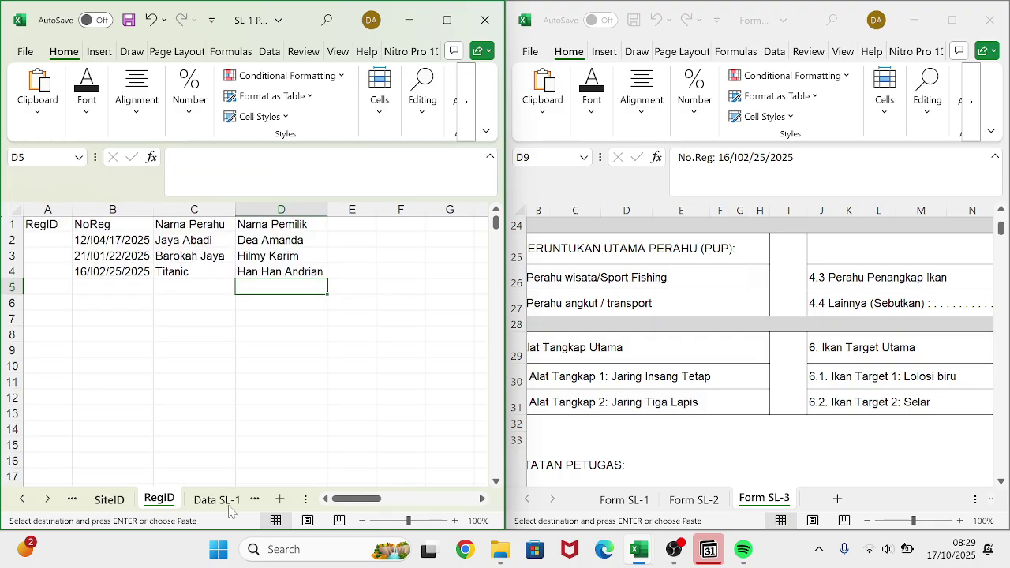
click(227, 504)
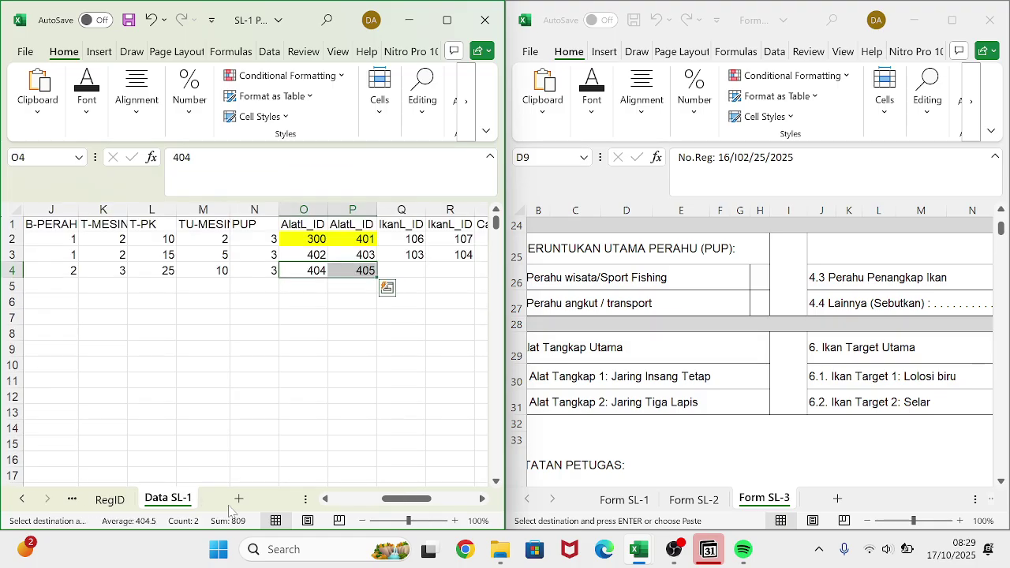
click(402, 272)
click(37, 91)
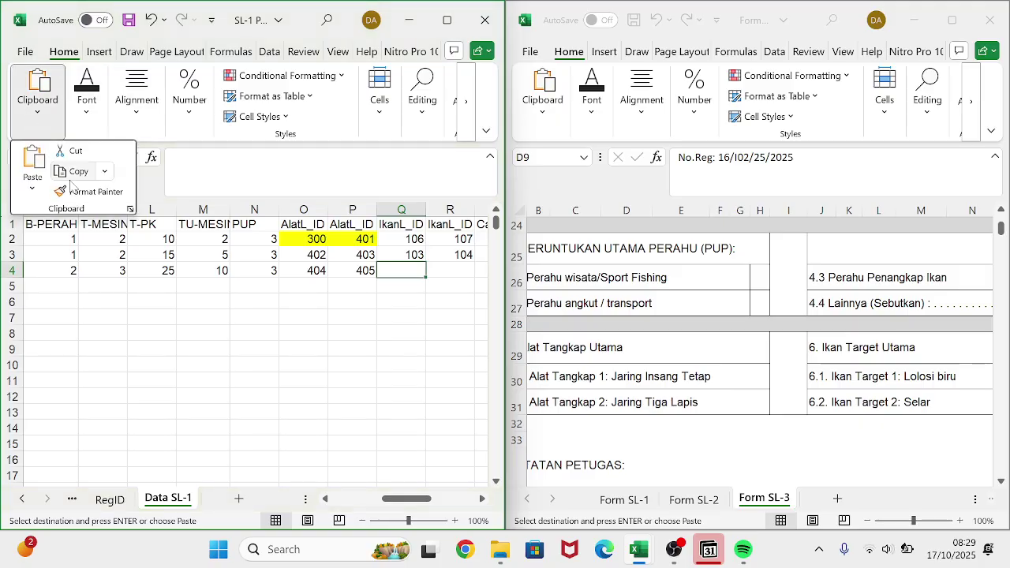
click(32, 187)
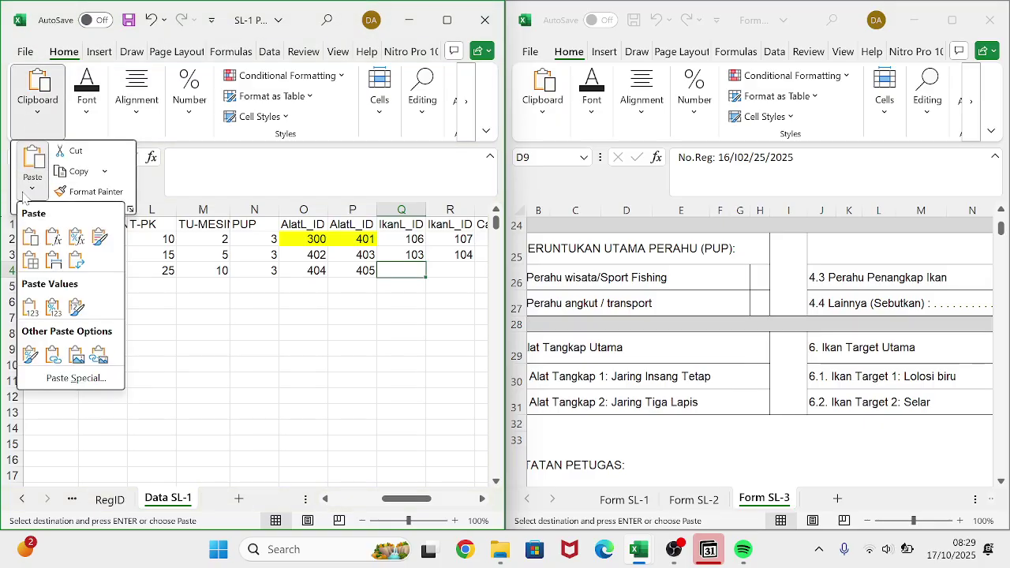
click(79, 263)
scroll(227, 292, left, 5)
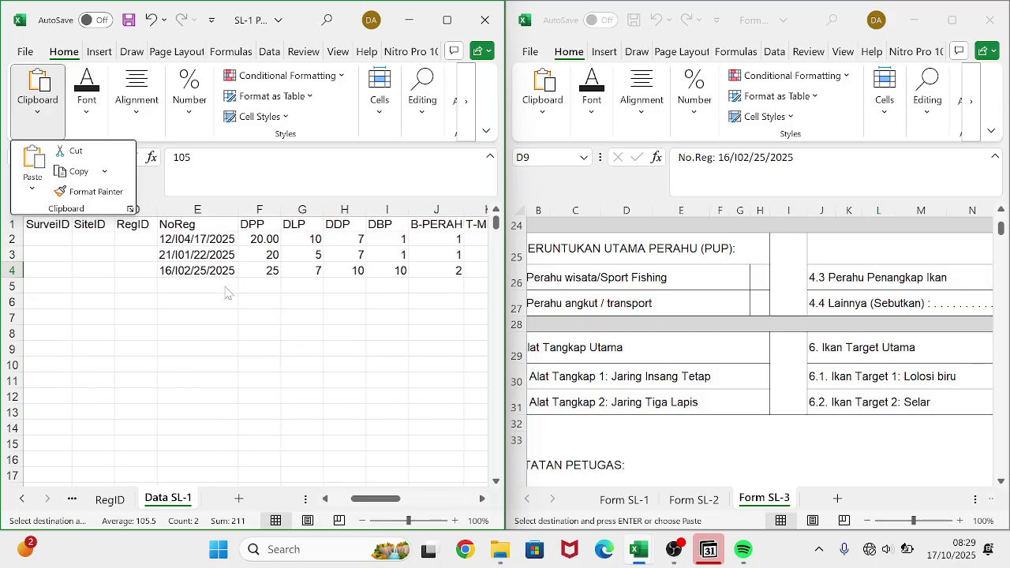
- Enter 1 in cells B2, A2 and C2 of Data SL-1's first data row
click(28, 235)
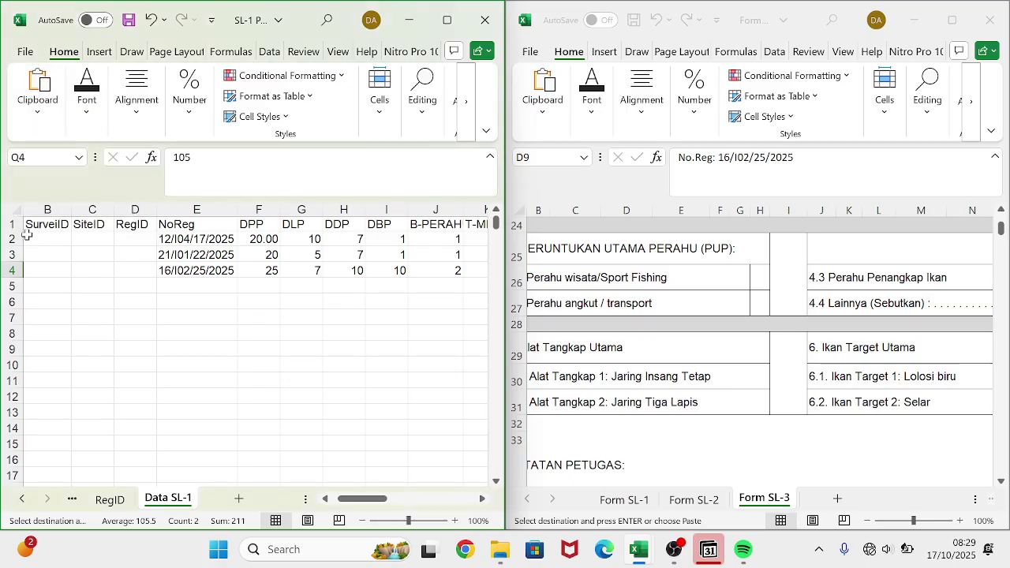
click(53, 235)
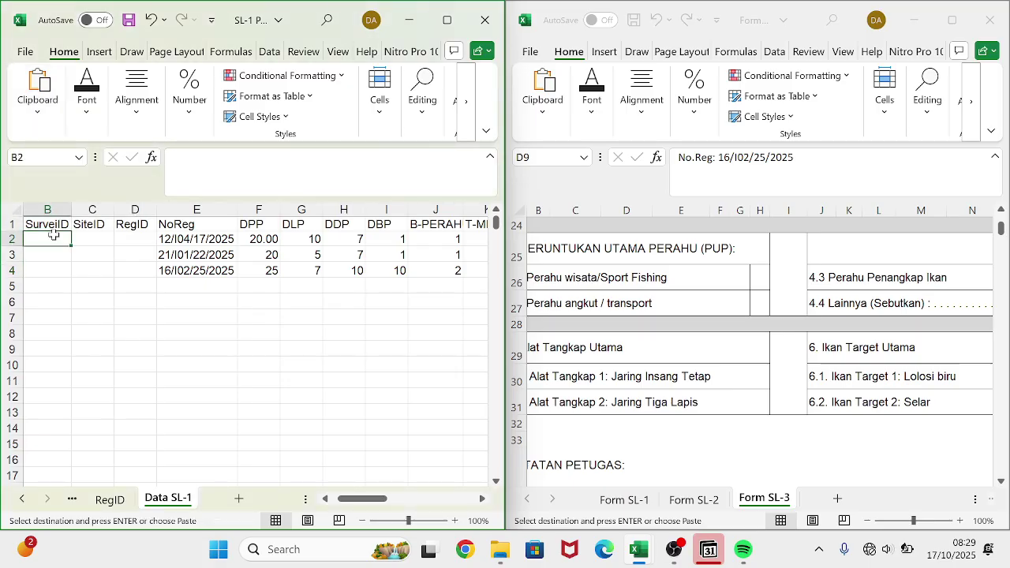
scroll(51, 232, left, 1)
text(1)
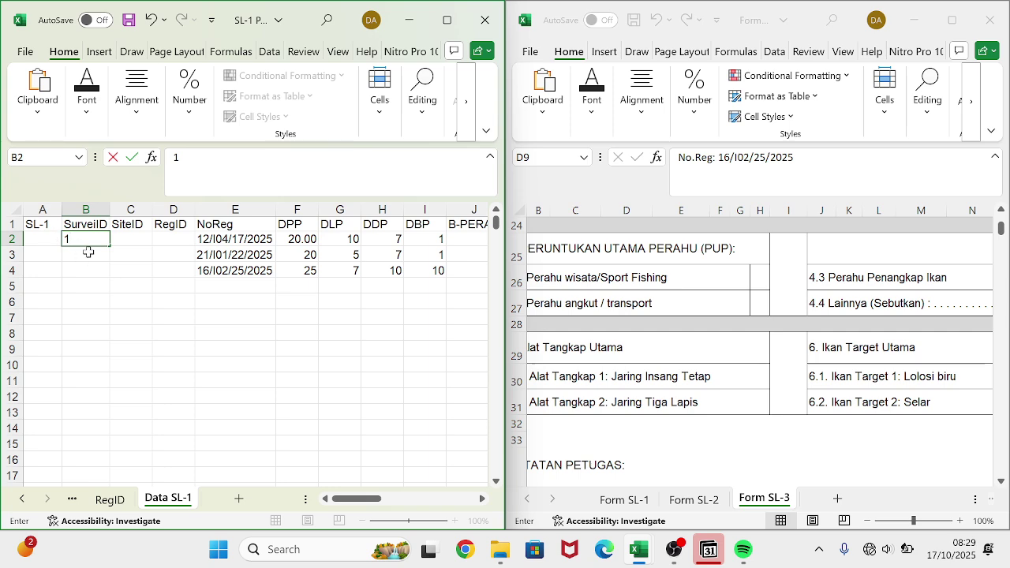
key(Return)
key(Up)
key(Left)
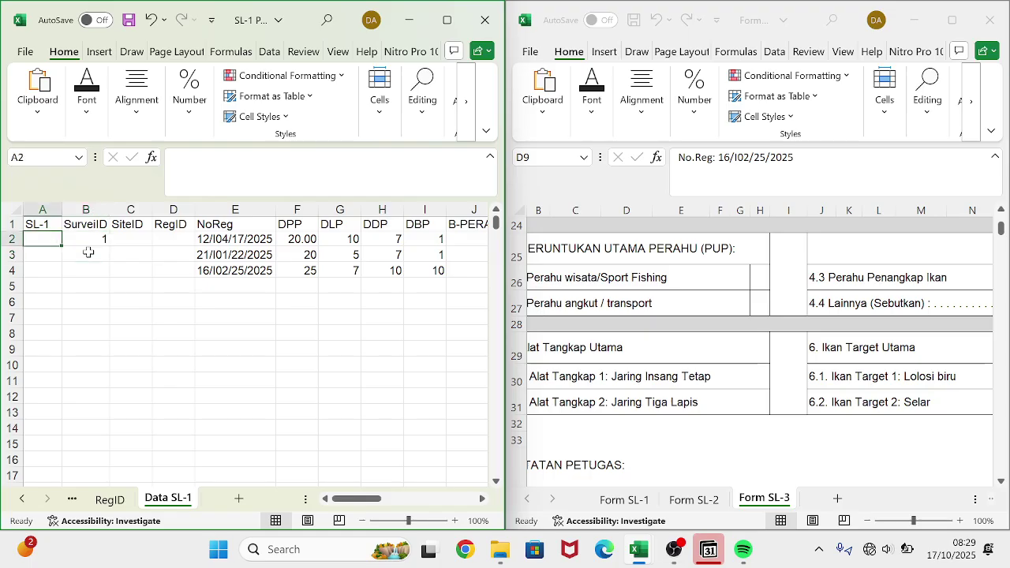
text(1)
key(Tab)
key(Tab)
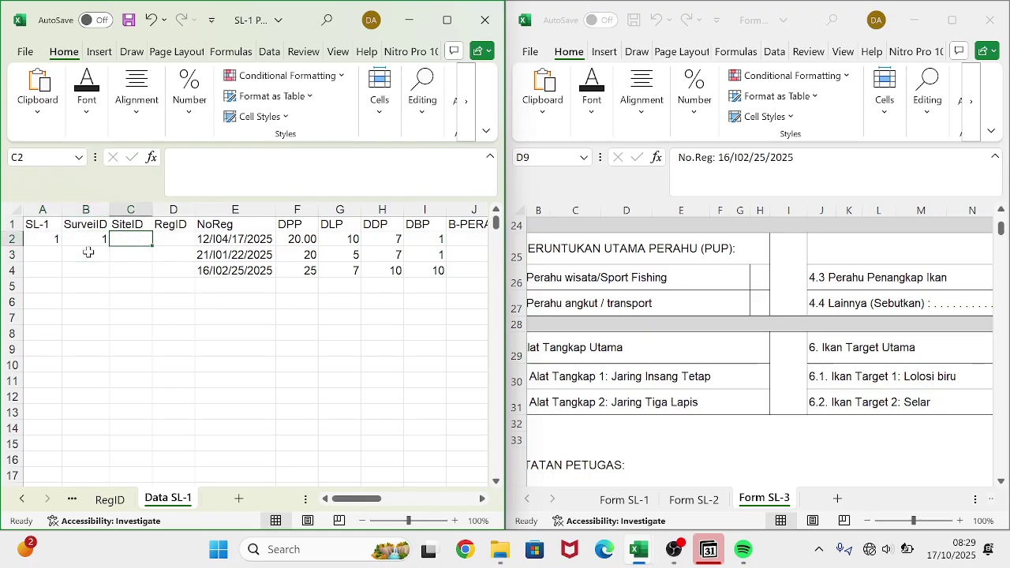
text(1)
key(Tab)
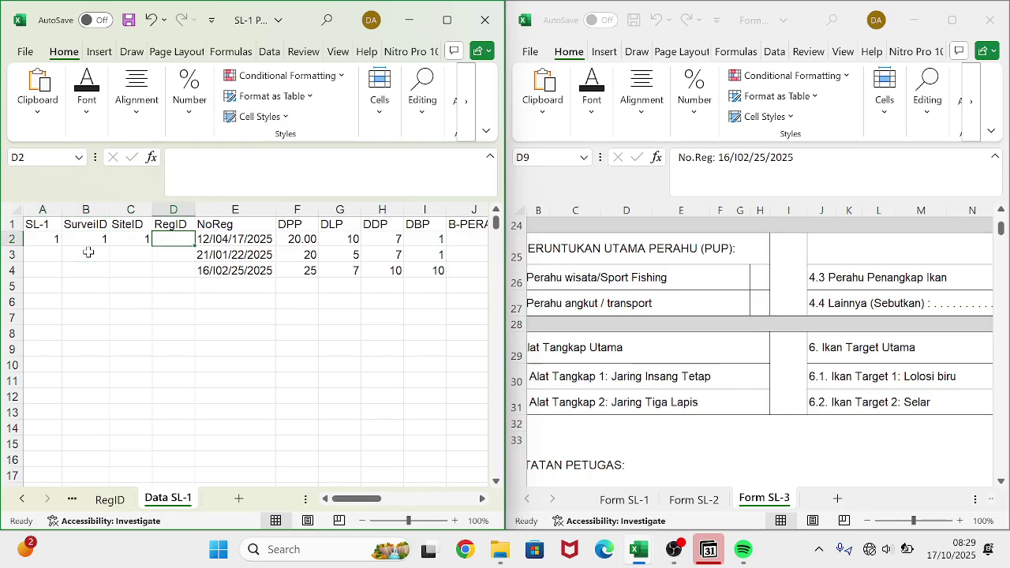
- Enter 1 in D2 and fill the SL-1 column A2:A4 as a 1, 2, 3 series
text(1)
key(Tab)
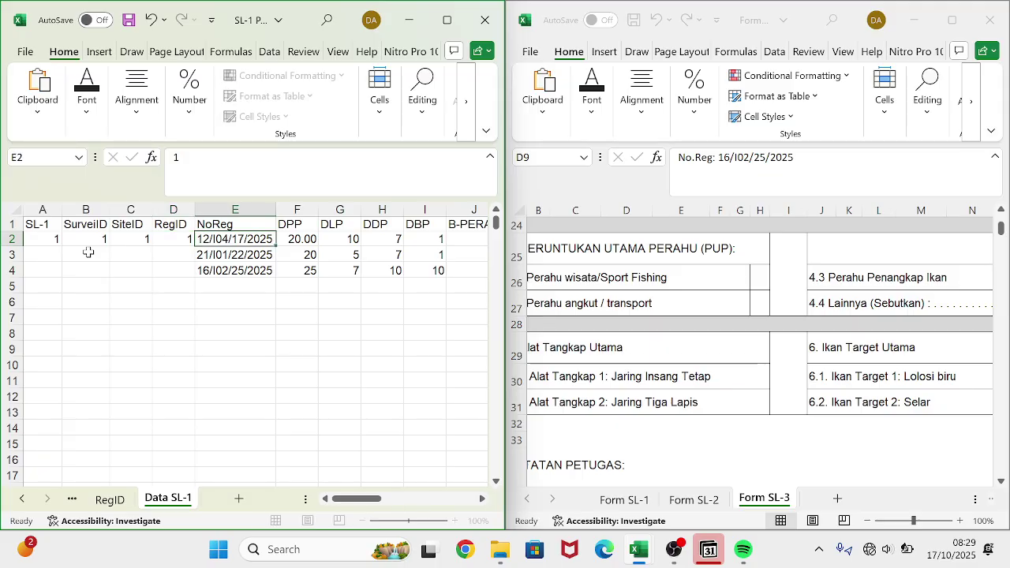
click(60, 241)
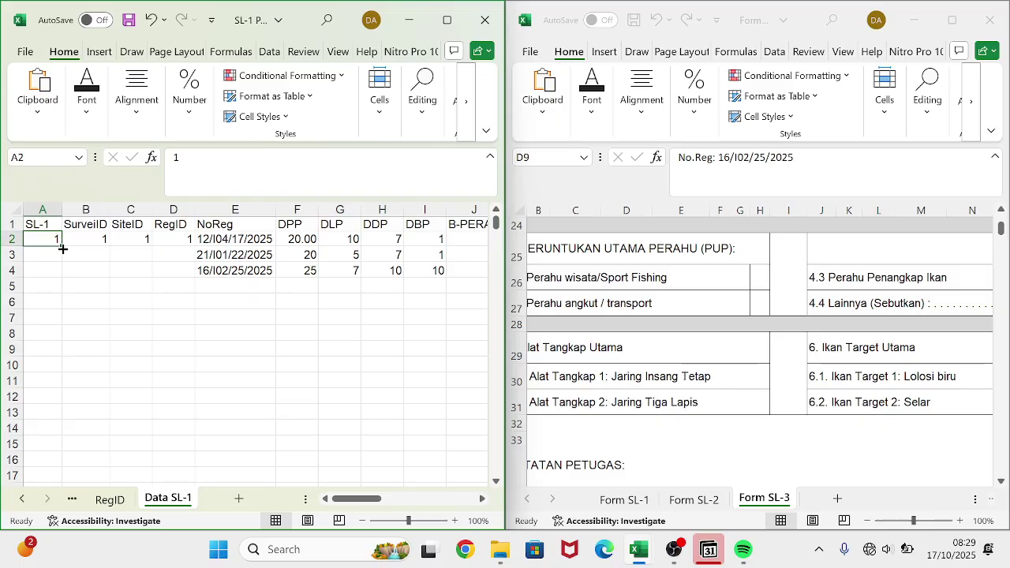
drag(61, 244, 60, 284)
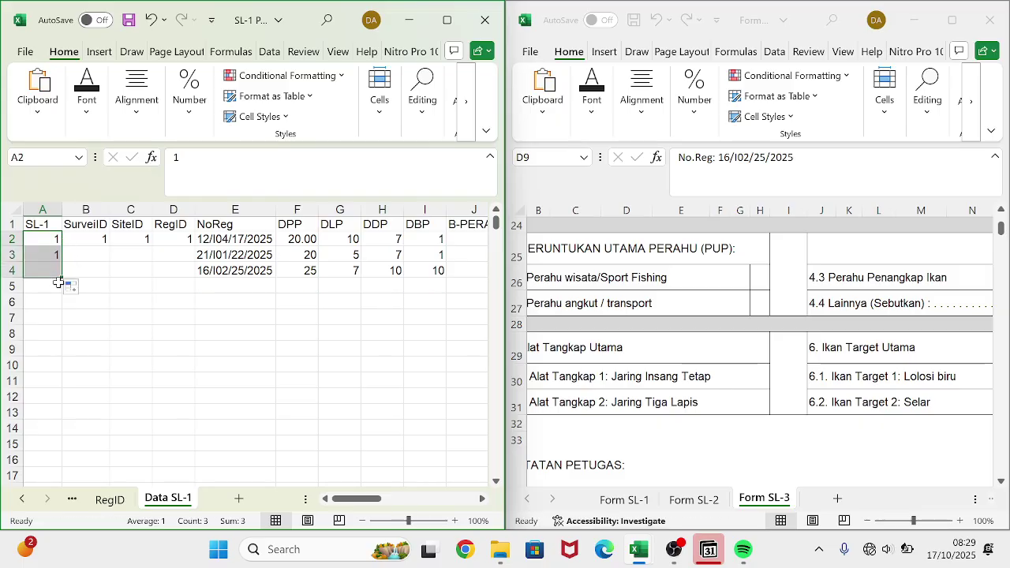
click(75, 287)
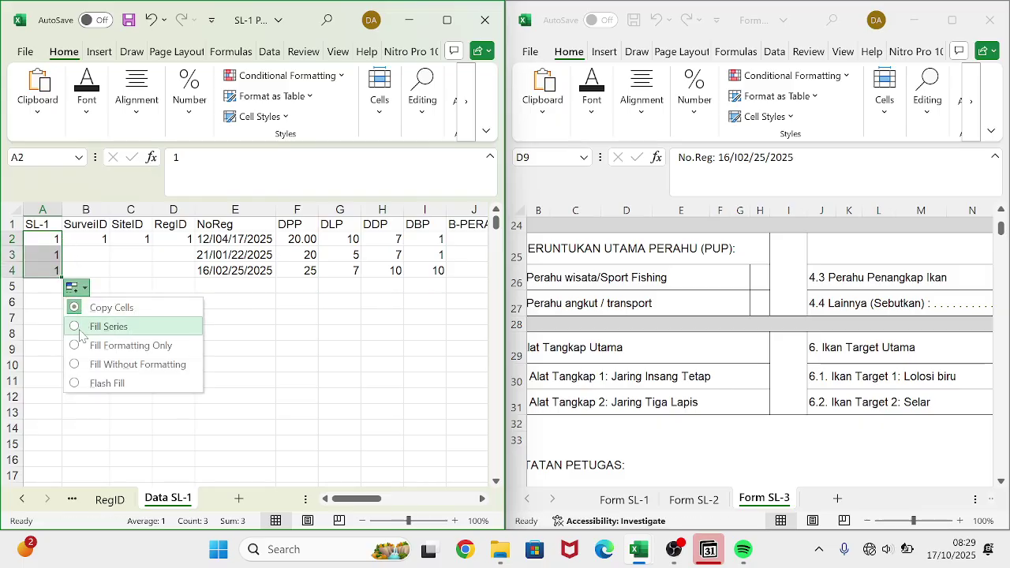
click(81, 326)
- Number SurveiID rows 1–3, then extend that numbering across SiteID and RegID
click(106, 242)
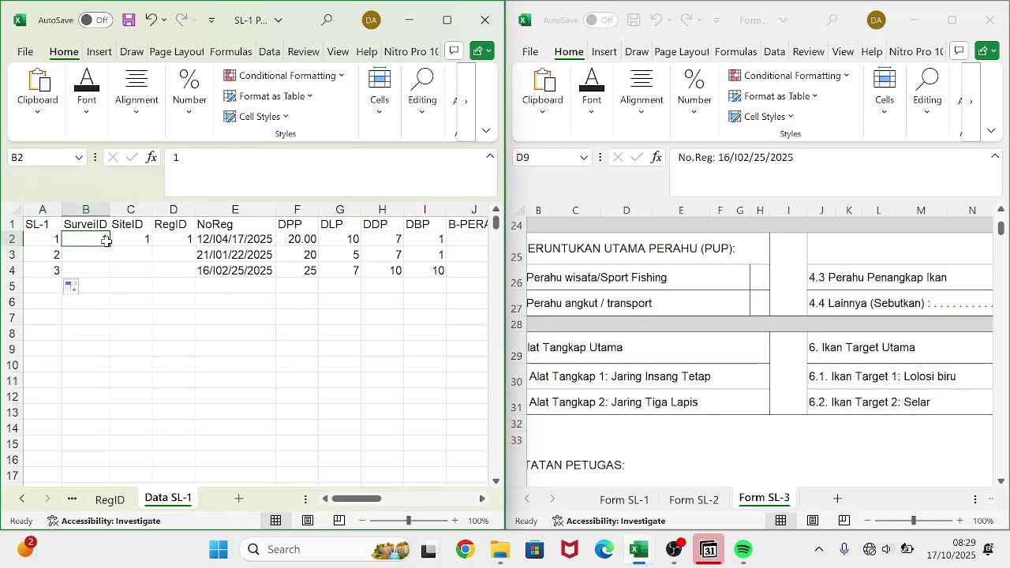
drag(110, 246, 104, 272)
click(122, 288)
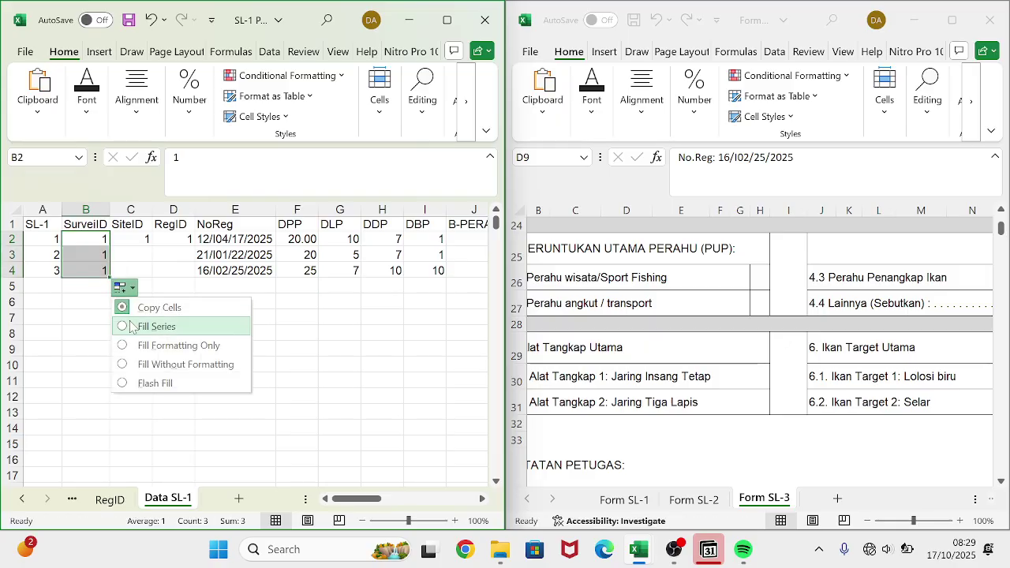
click(133, 326)
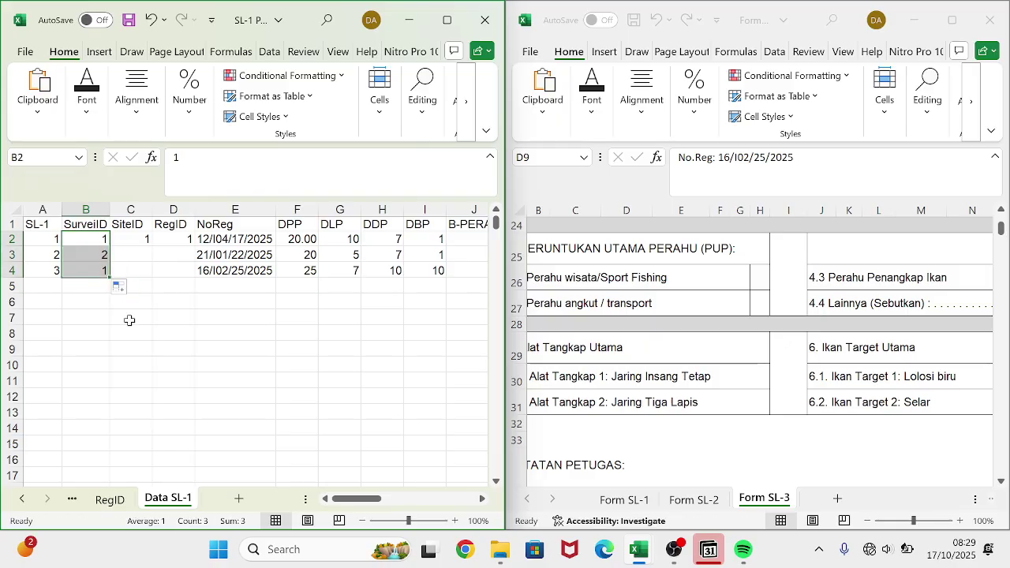
click(135, 241)
click(91, 239)
drag(90, 240, 187, 283)
click(93, 271)
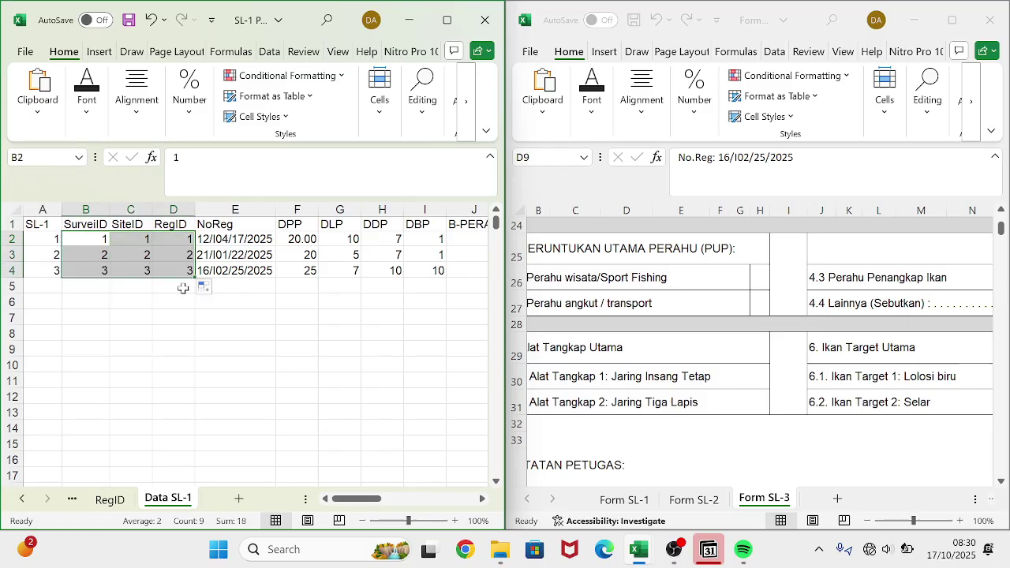
click(172, 333)
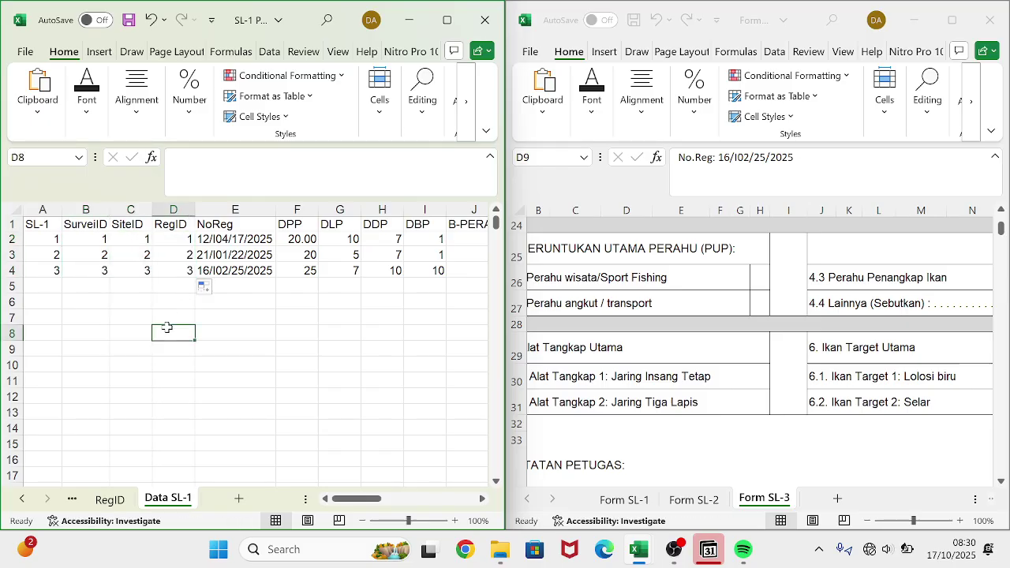
- Step back through the sheet tabs to Judul and select the edit date and editor name cells
click(66, 503)
click(66, 504)
click(66, 504)
click(66, 503)
click(67, 504)
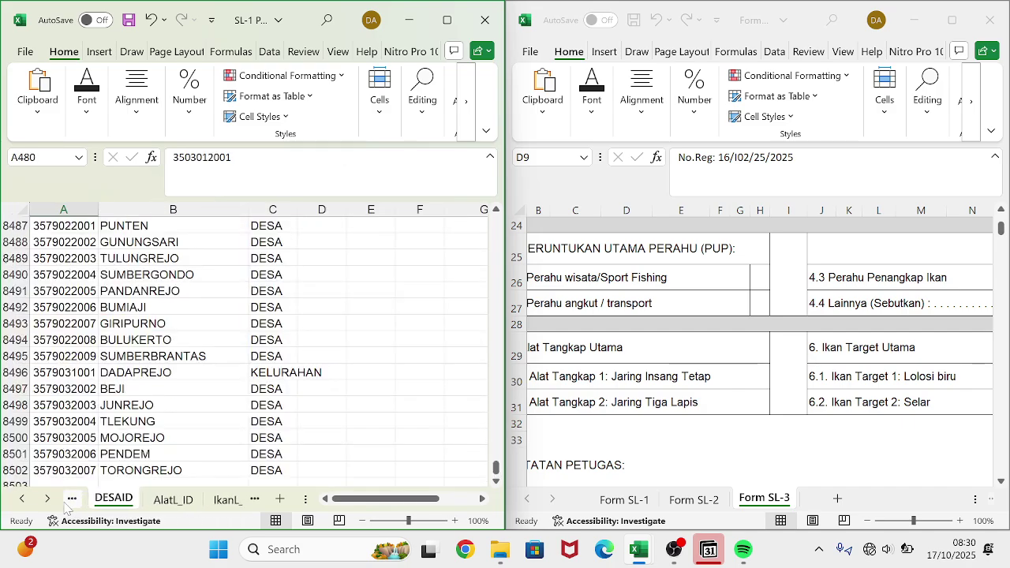
click(66, 503)
click(66, 503)
click(66, 503)
click(66, 504)
click(66, 503)
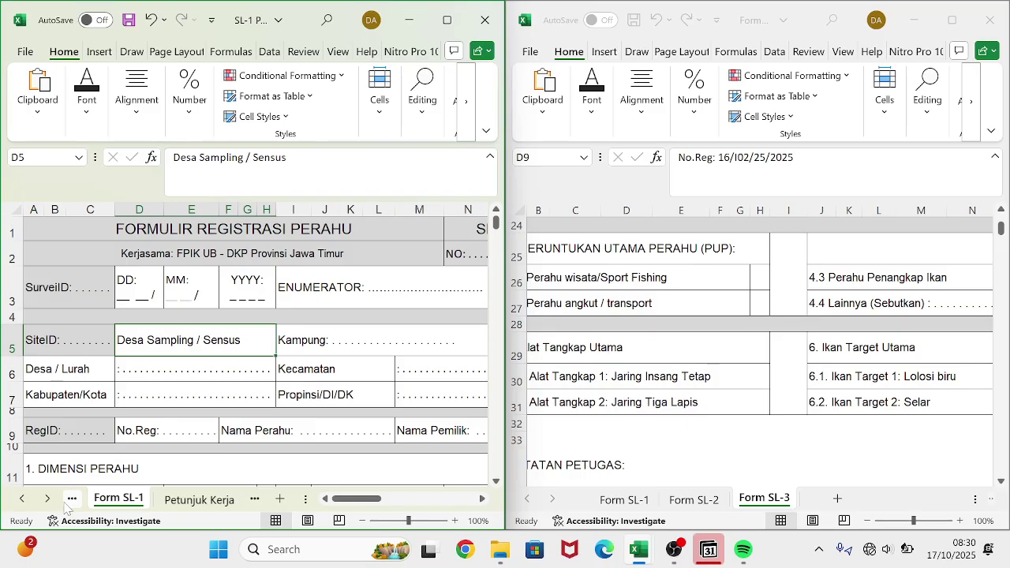
click(66, 503)
click(67, 503)
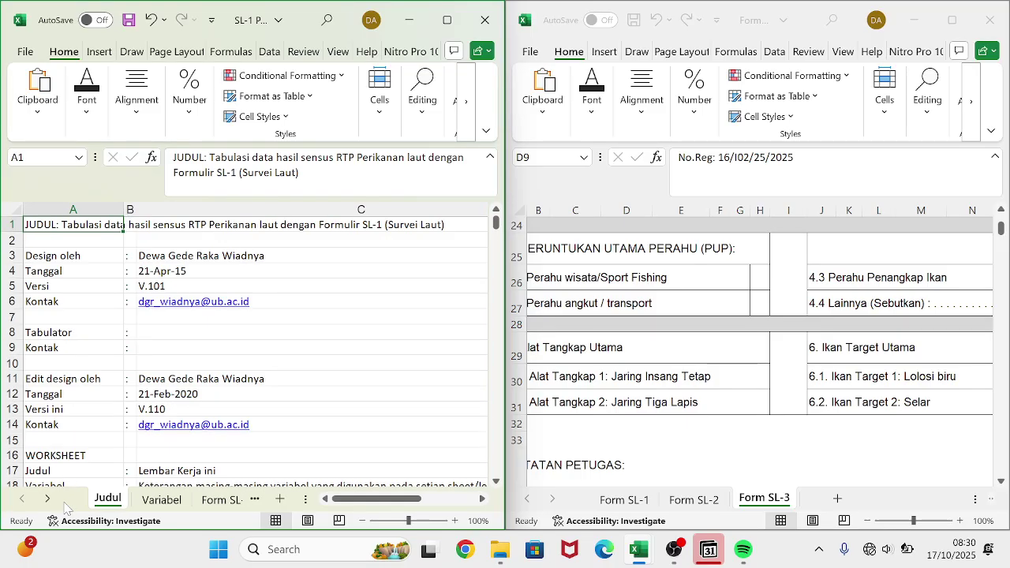
scroll(170, 405, down, 2)
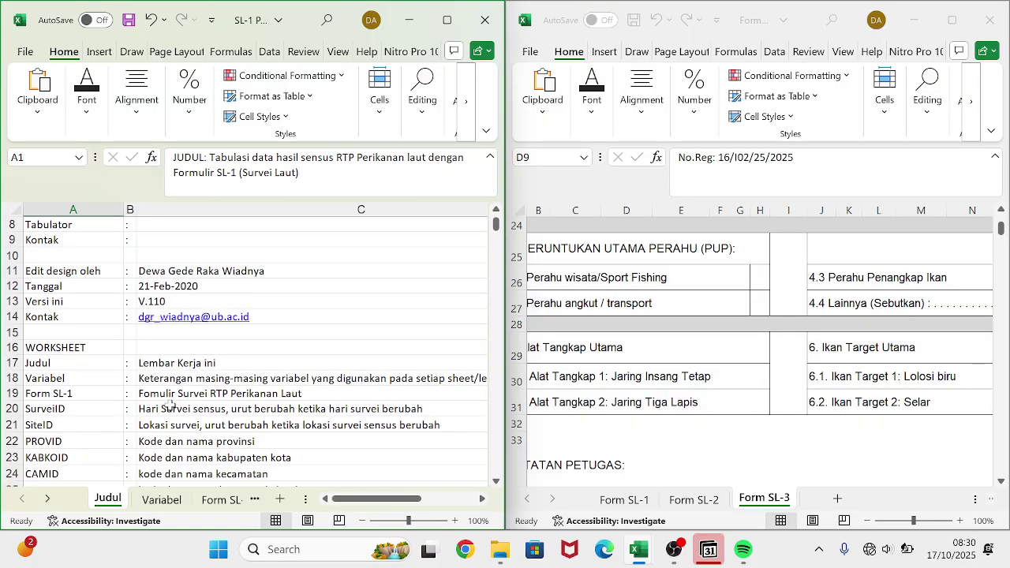
scroll(177, 378, up, 2)
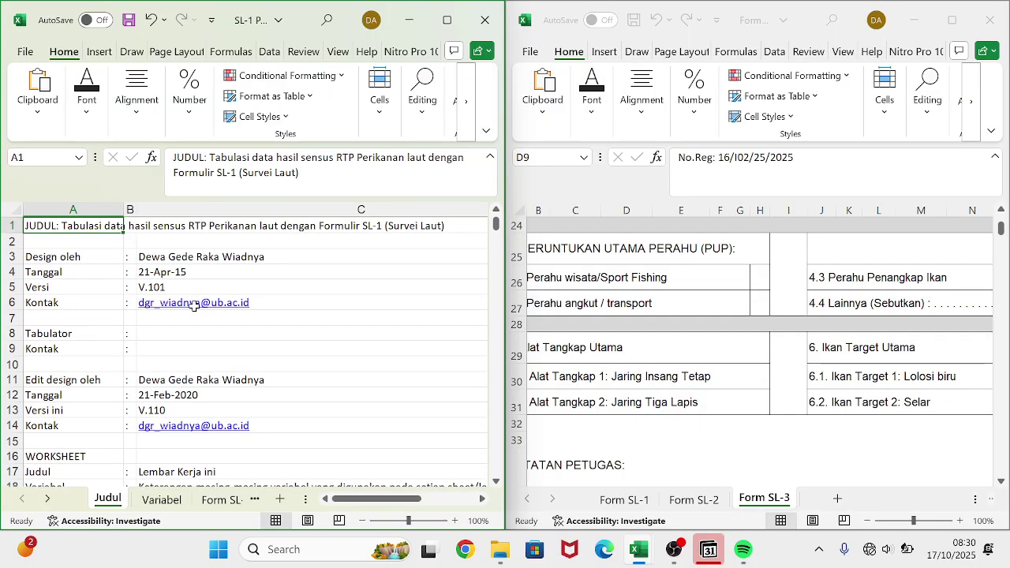
click(183, 387)
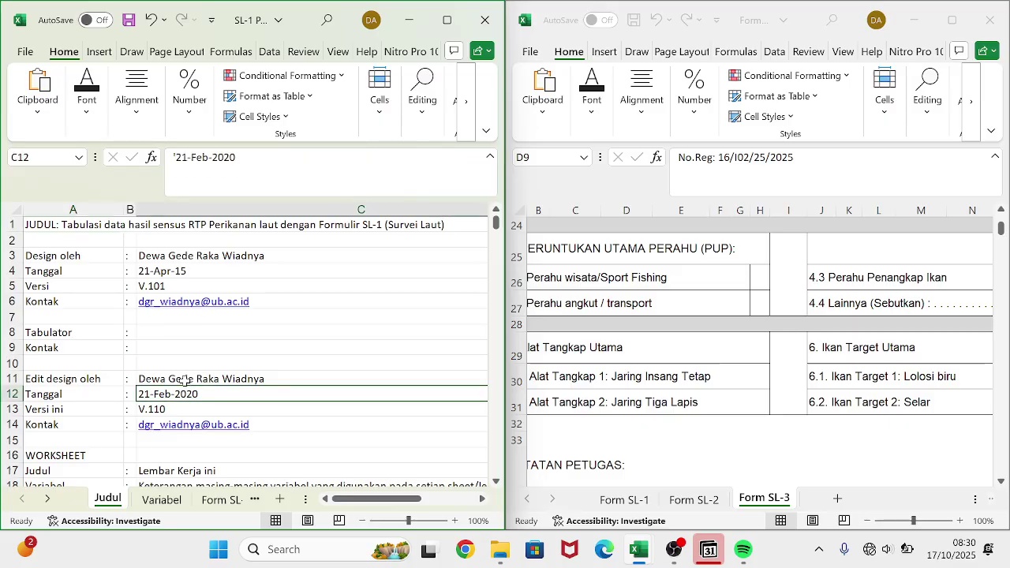
click(184, 379)
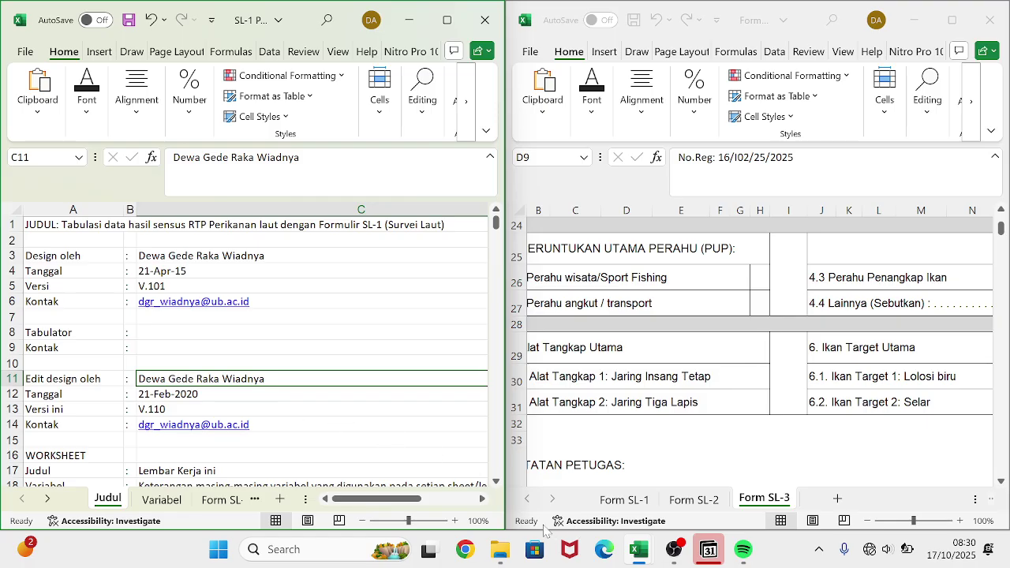
- On the Form SL-1 sheet, replace the dots after NO: with 1
click(625, 500)
scroll(718, 369, up, 5)
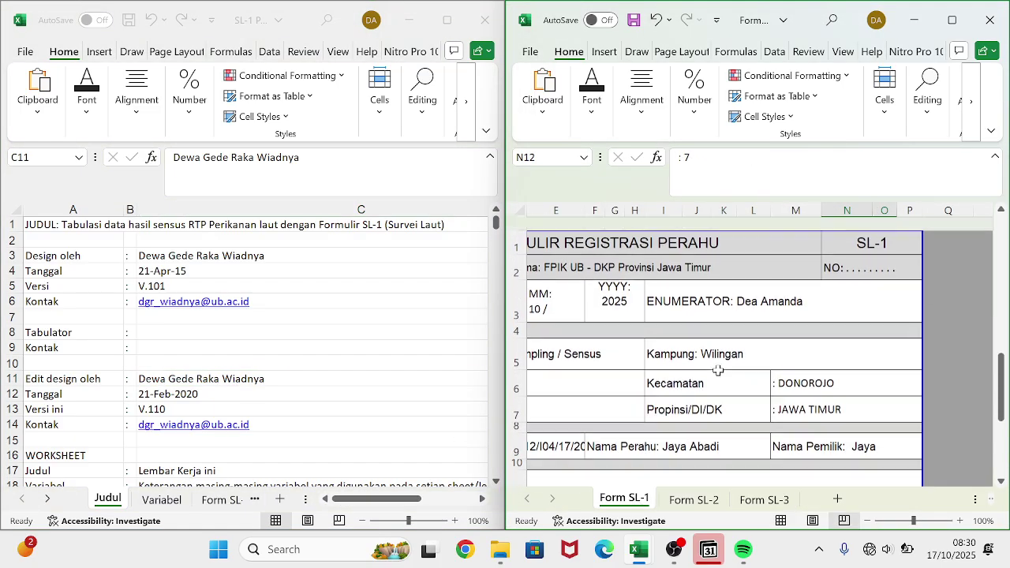
scroll(718, 369, down, 1)
click(901, 254)
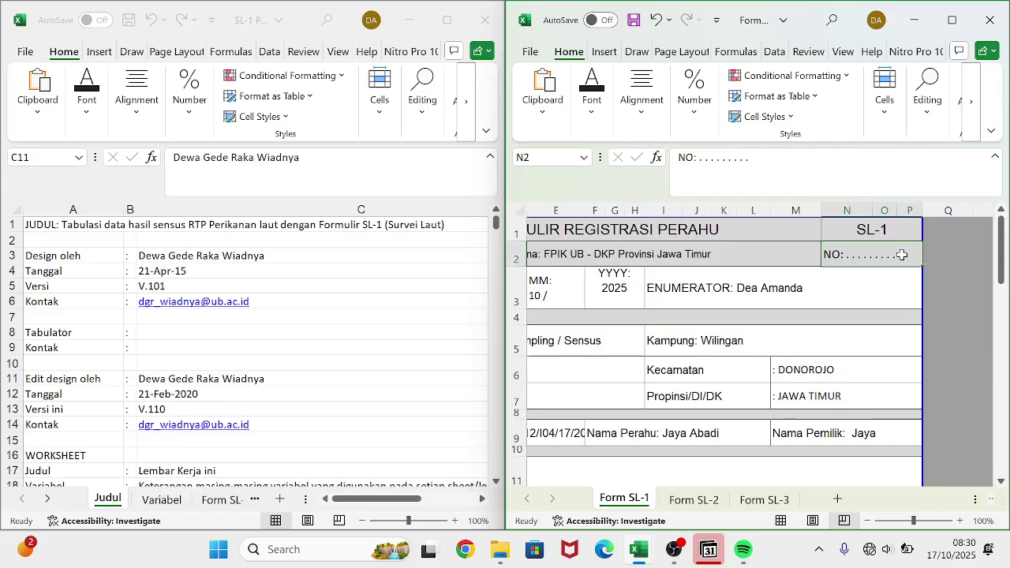
key(F2)
drag(749, 157, 700, 157)
text(1)
click(678, 278)
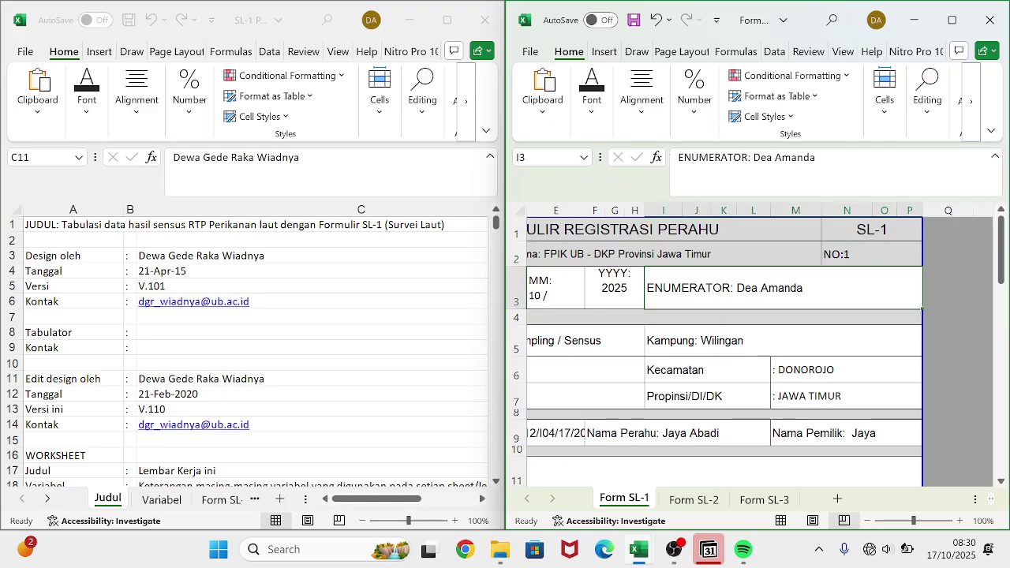
- Replace the dots after SurveiID: and SiteID: with 1 in the form header
scroll(673, 288, left, 5)
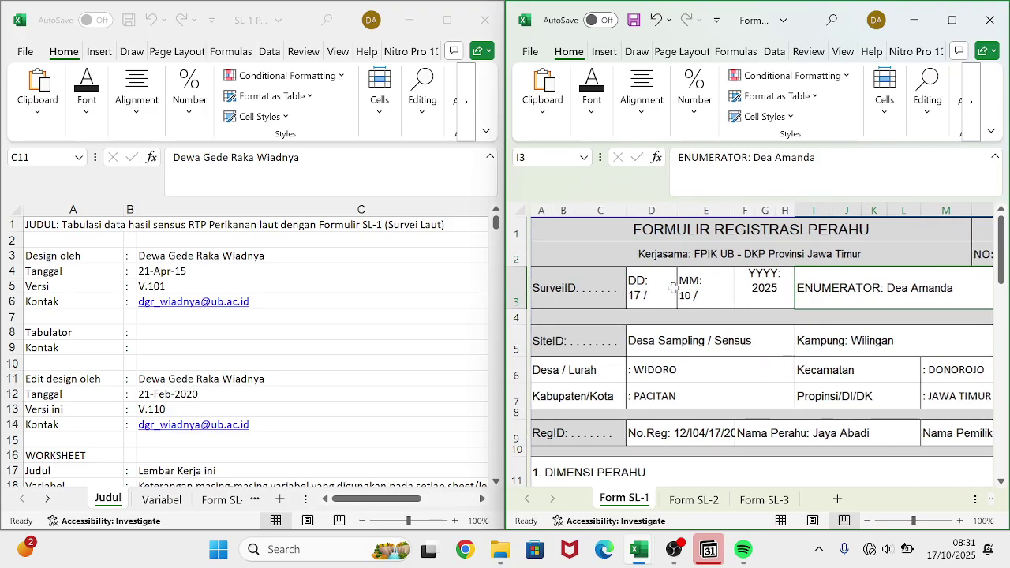
click(604, 293)
drag(759, 157, 723, 157)
text(1)
key(Return)
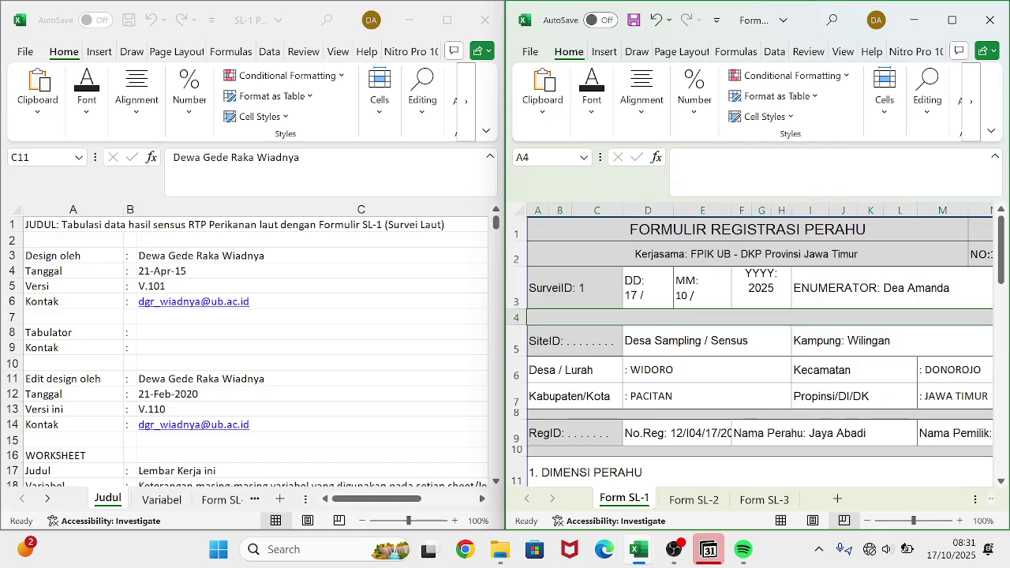
click(588, 348)
click(752, 157)
drag(752, 157, 712, 157)
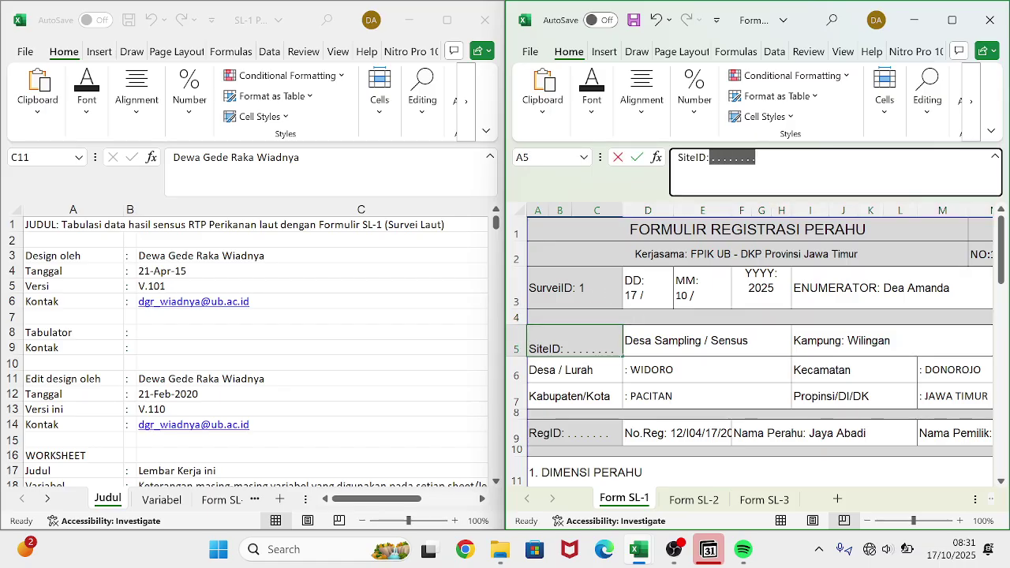
text(1)
key(Return)
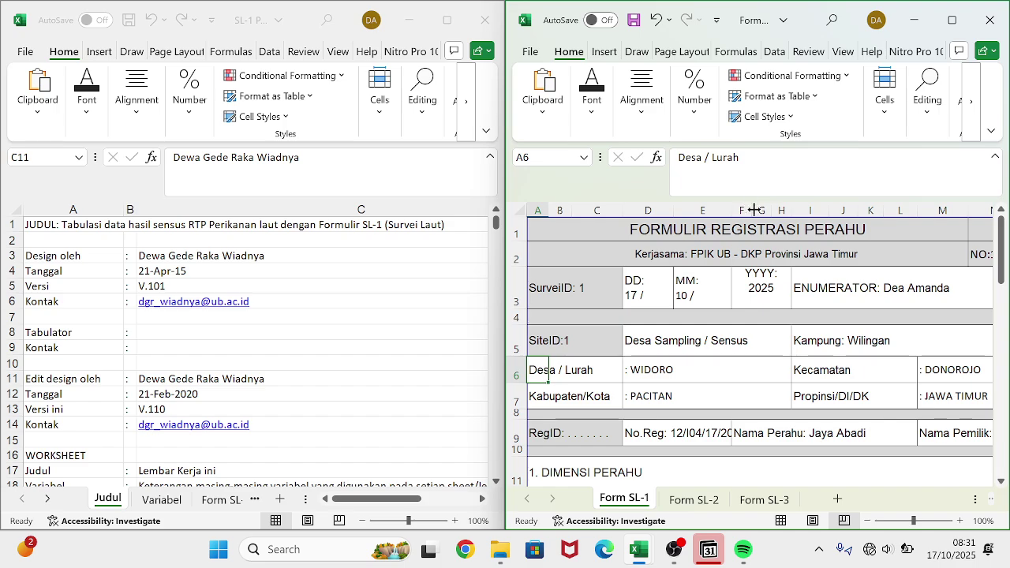
scroll(761, 349, right, 3)
scroll(761, 349, left, 3)
scroll(761, 349, down, 2)
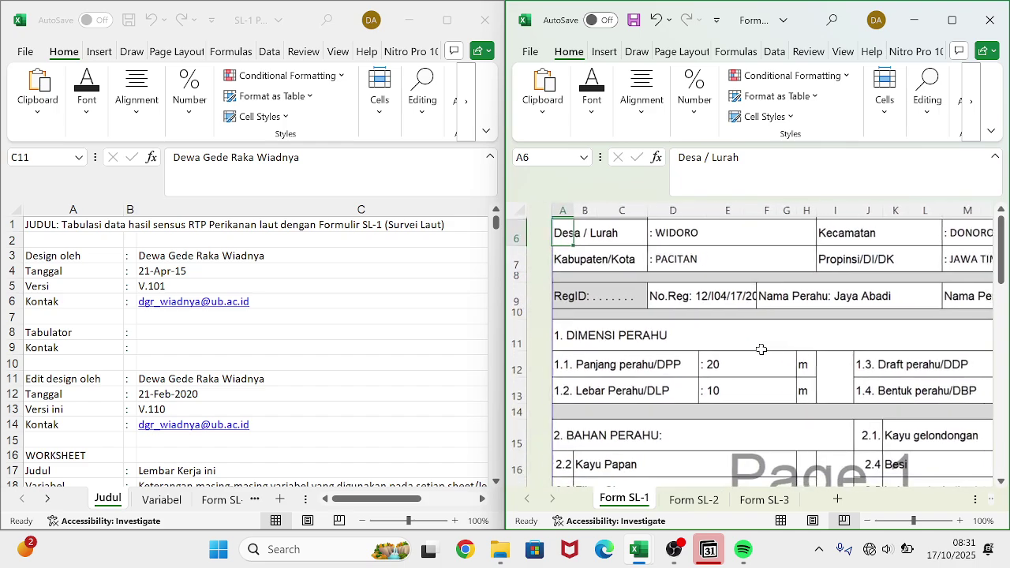
click(270, 382)
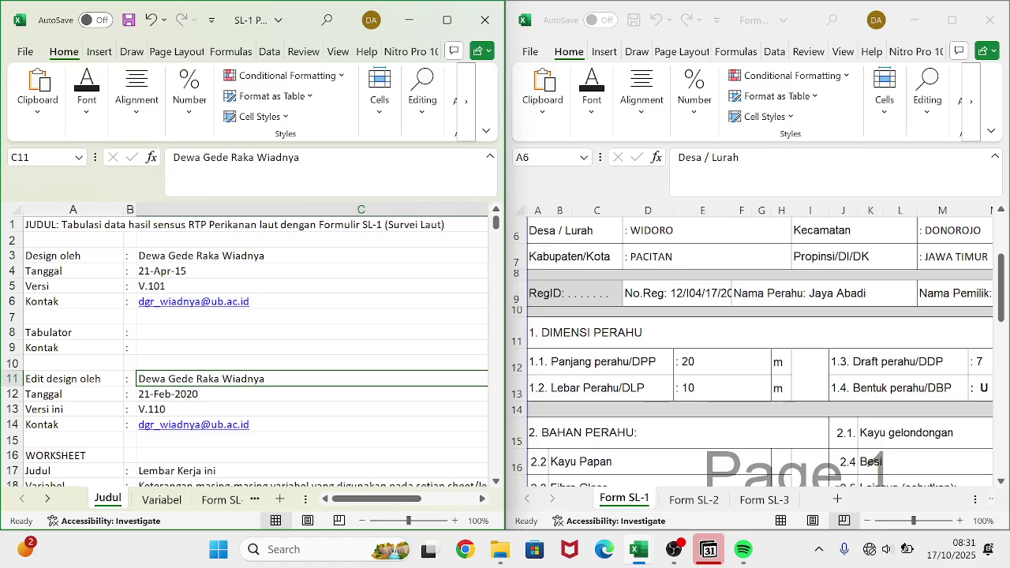
- Overwrite the Judul sheet's editor name cell with the new editor's name
drag(316, 162, 172, 158)
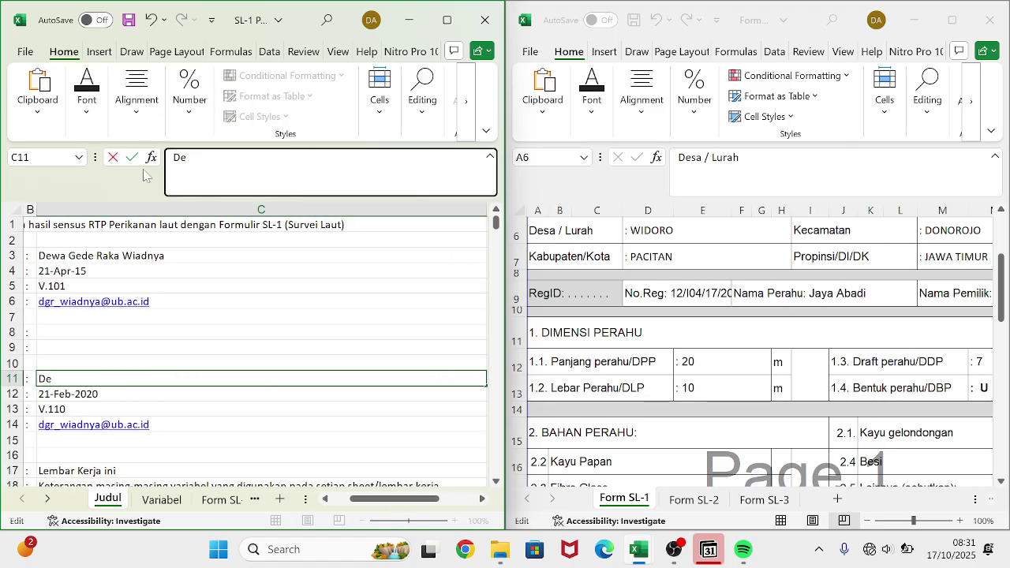
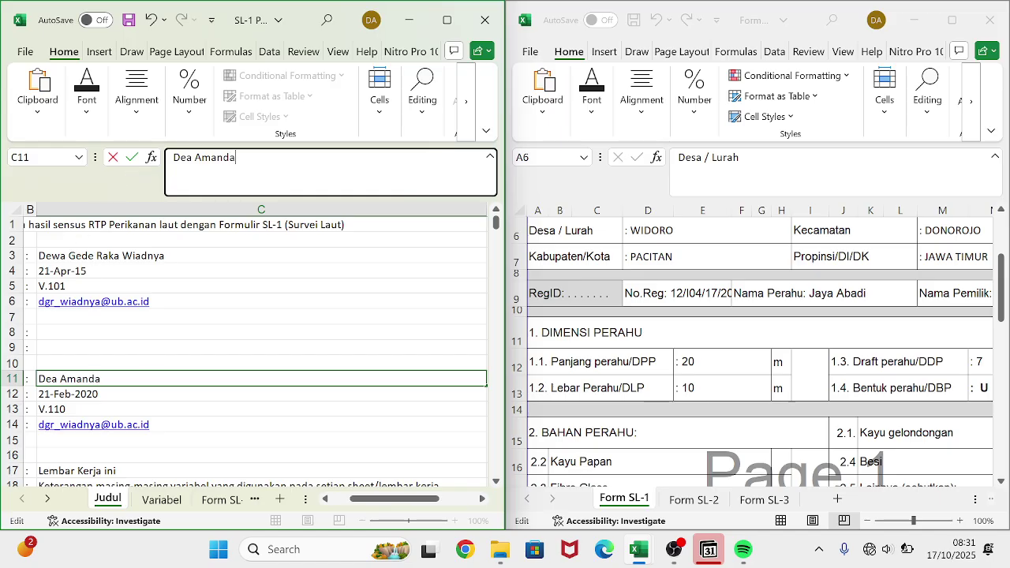
click(128, 396)
scroll(124, 392, left, 3)
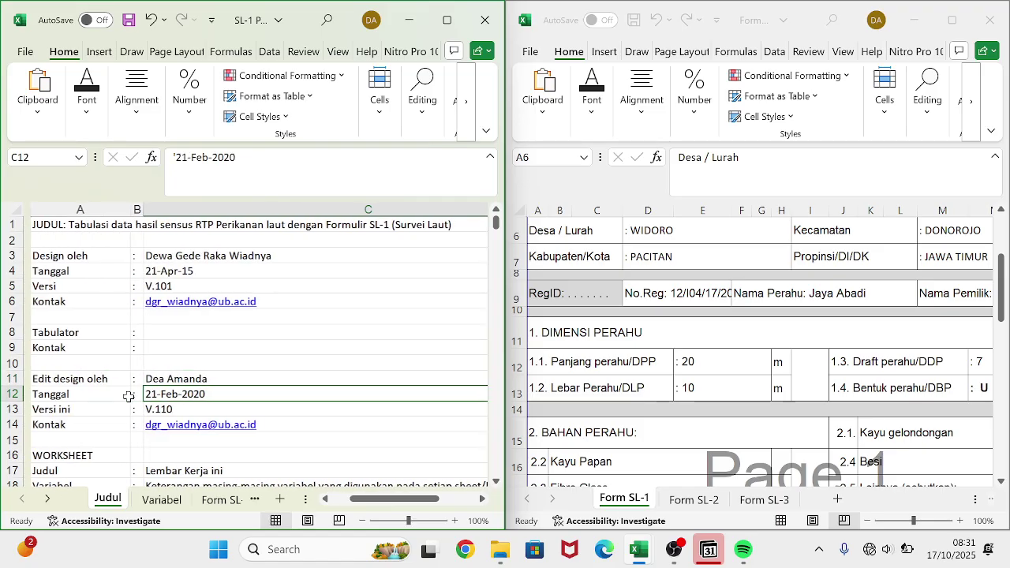
- Change the edit date from 21-Feb-2020 to 17-Oktober-2025, then bring OBS Studio forward
click(191, 157)
scroll(112, 303, right, 3)
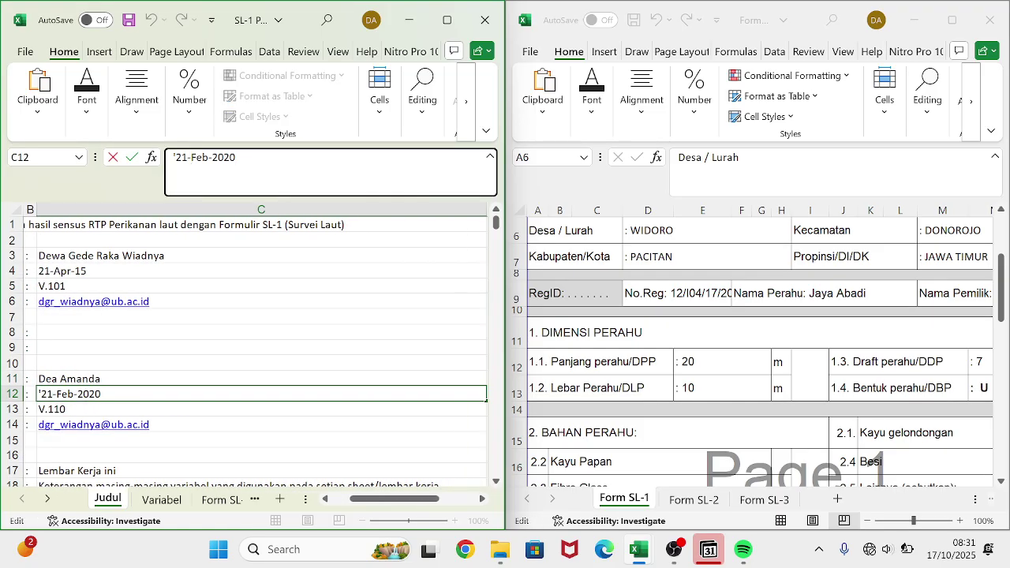
scroll(112, 303, down, 5)
scroll(112, 303, left, 3)
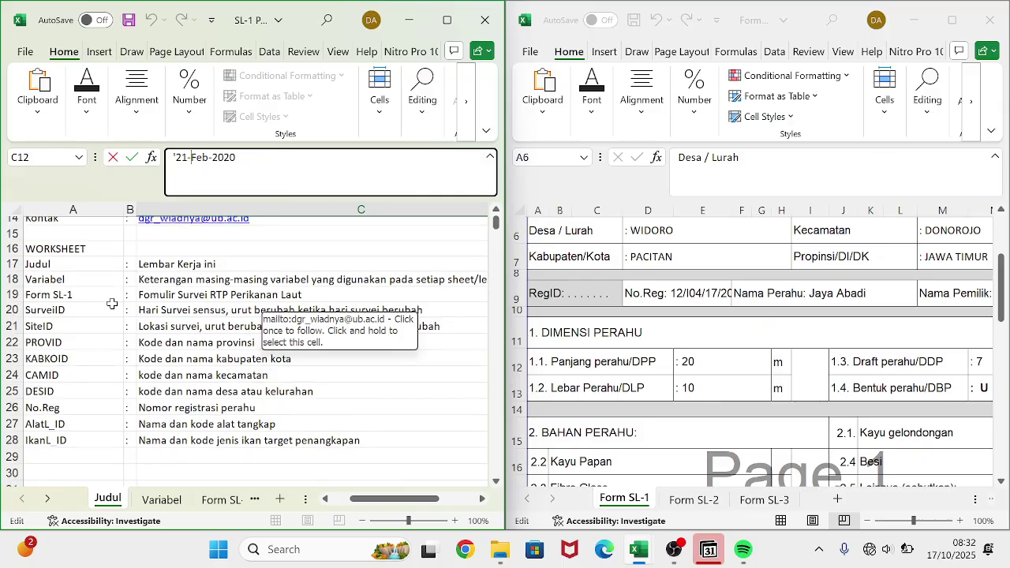
scroll(112, 303, up, 3)
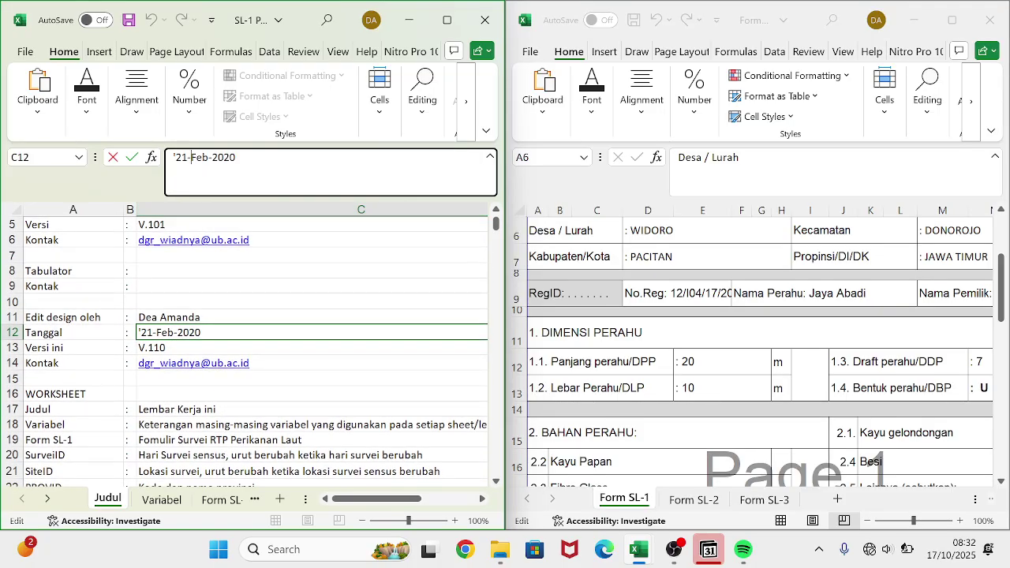
drag(235, 157, 173, 157)
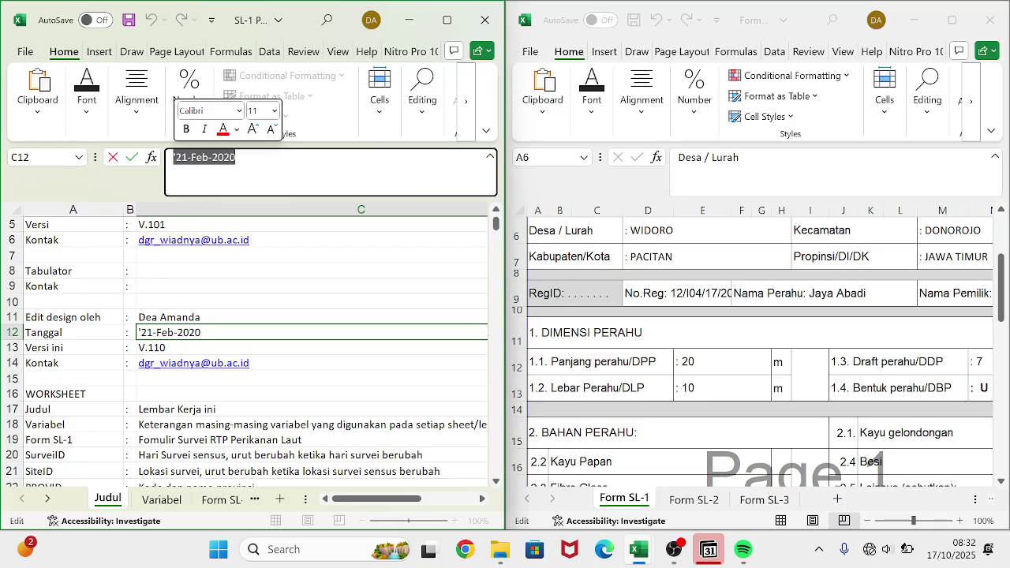
key(BackSpace)
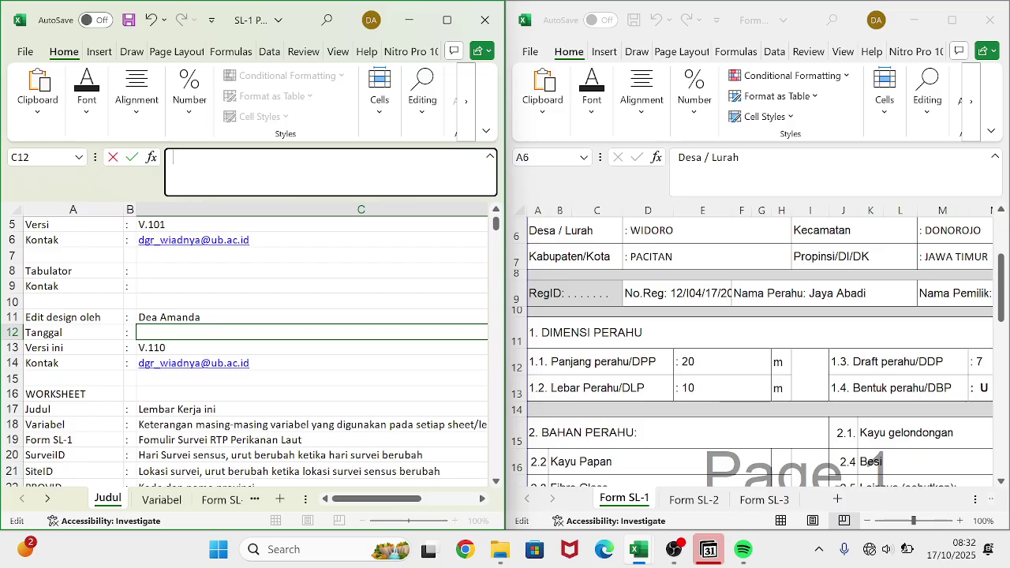
text(17-Okto)
text(ber)
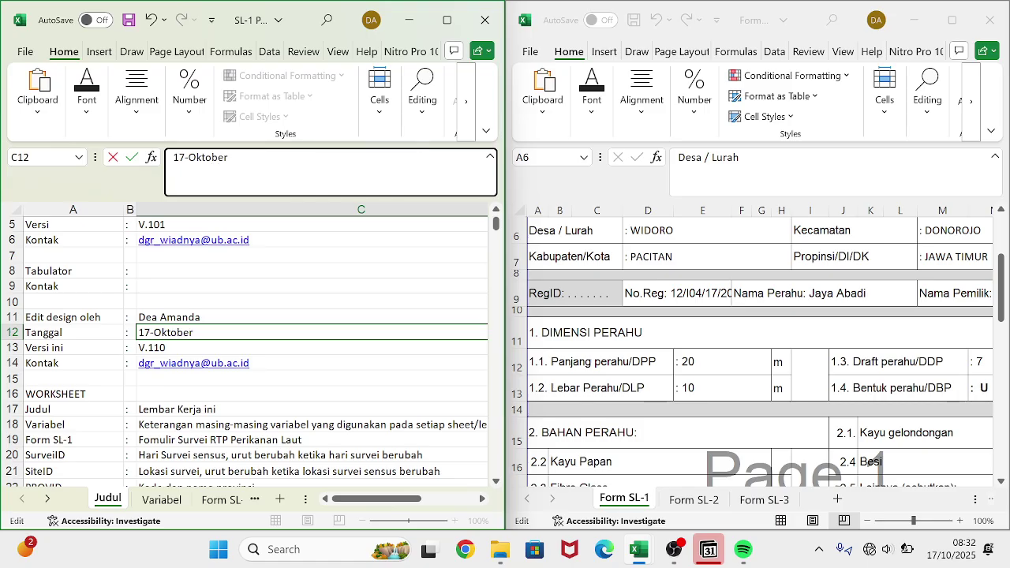
text(-2025)
key(Return)
scroll(126, 230, right, 1)
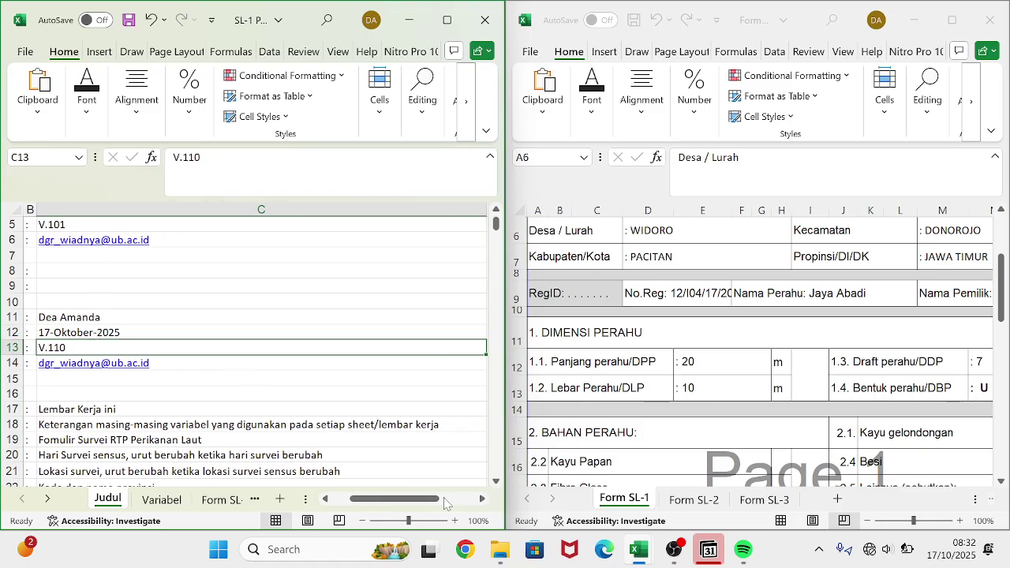
click(679, 556)
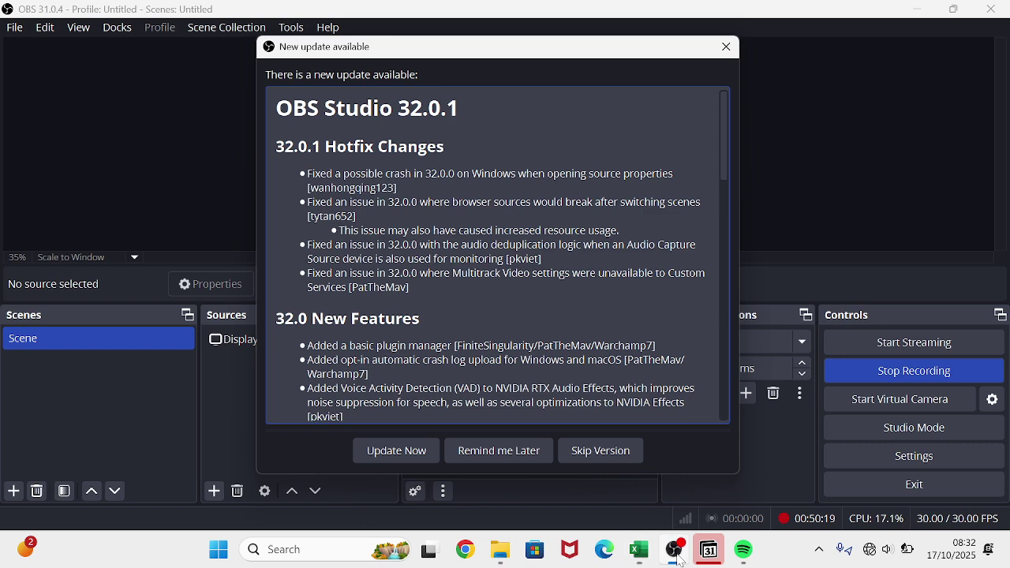